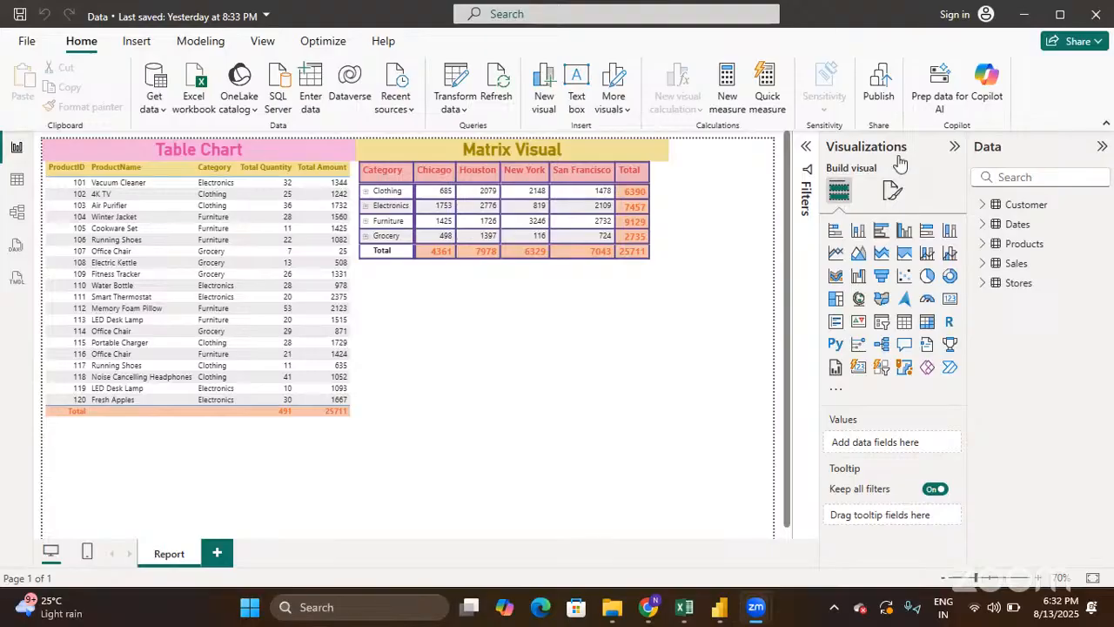
Rename the existing report page as "Table & Matrix"
left_click(513, 275)
left_click(383, 299)
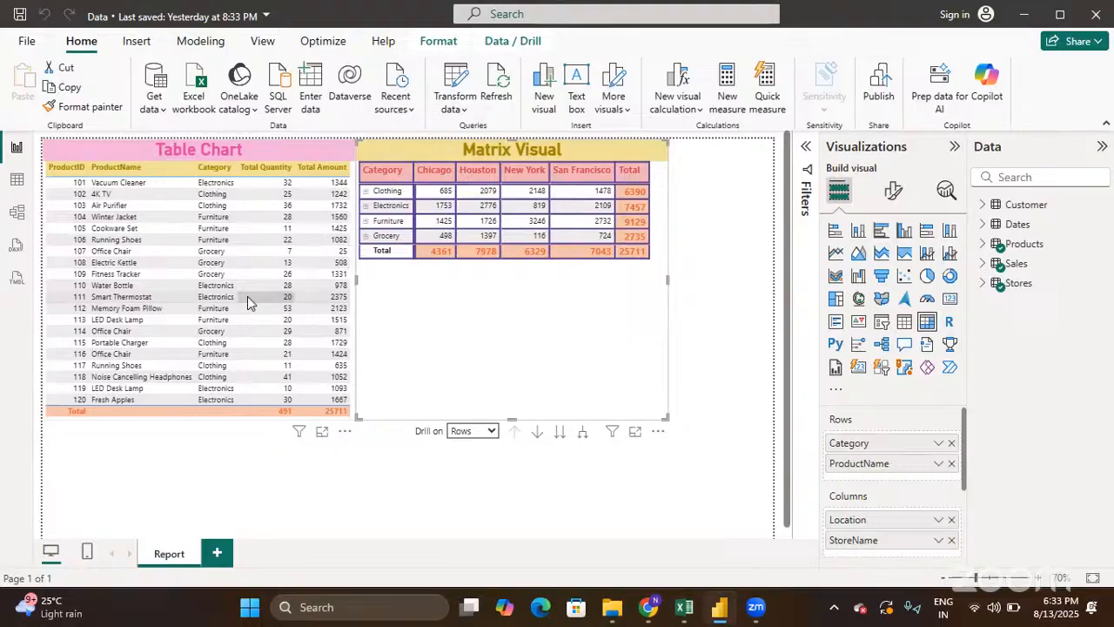
double_click(177, 556)
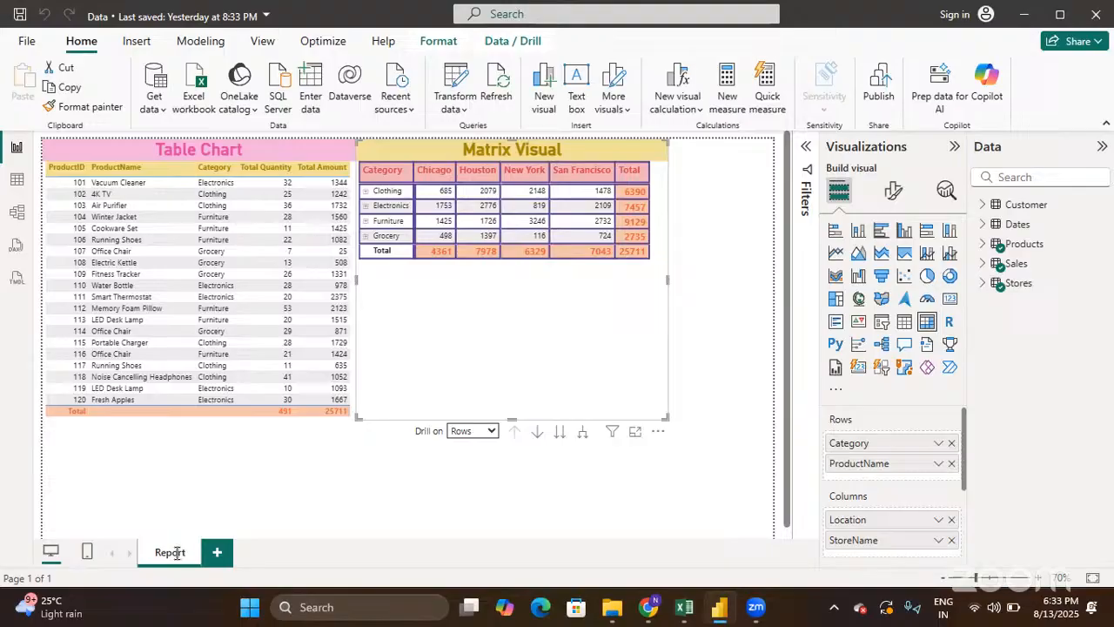
double_click(177, 553)
type("Table")
type(" &")
type(" Matrix")
key("Return")
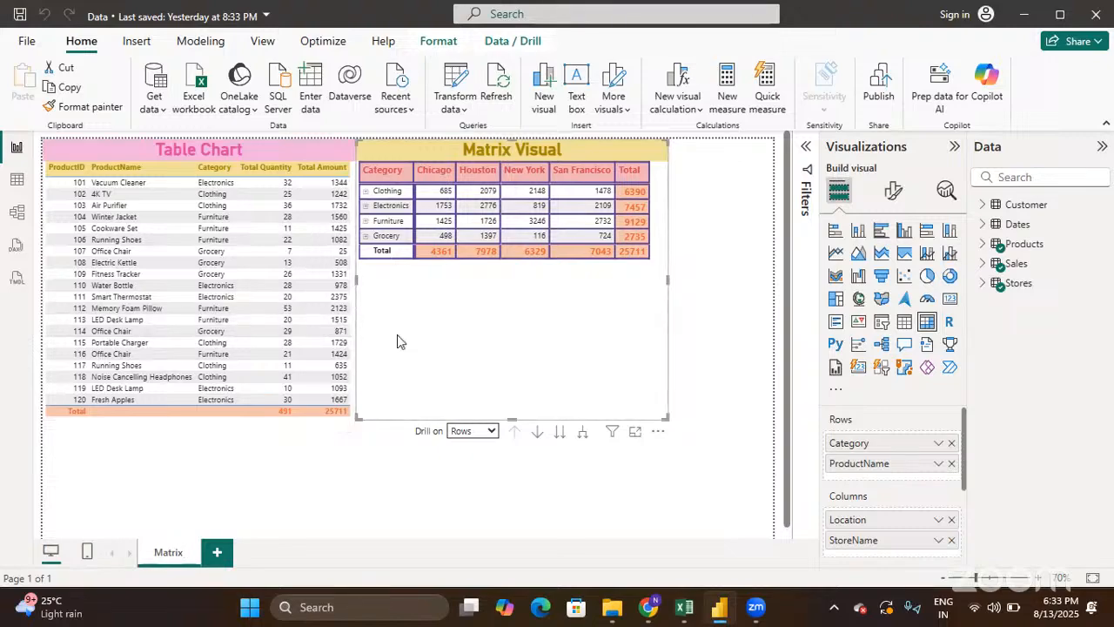
key("Return")
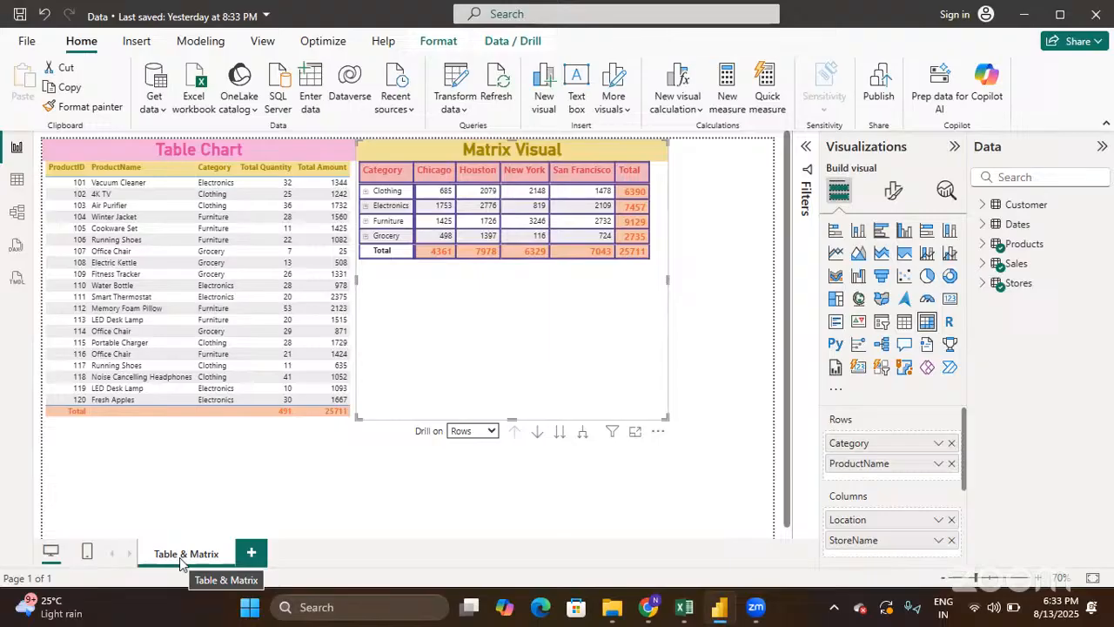
left_click(361, 480)
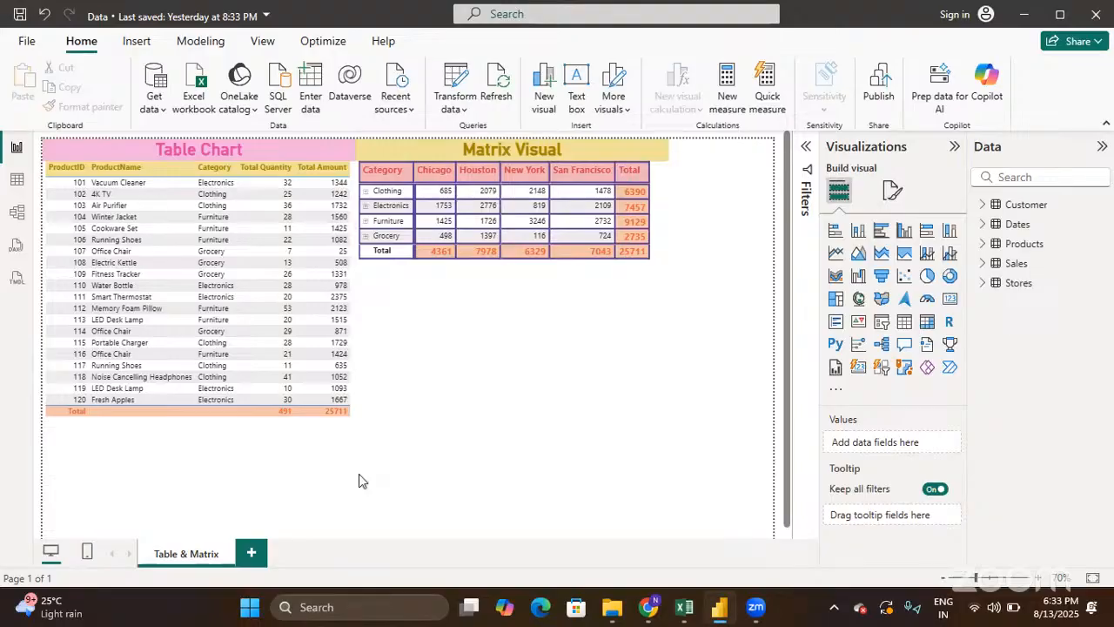
Add a new blank page to the report after the Table & Matrix page
left_click(256, 555)
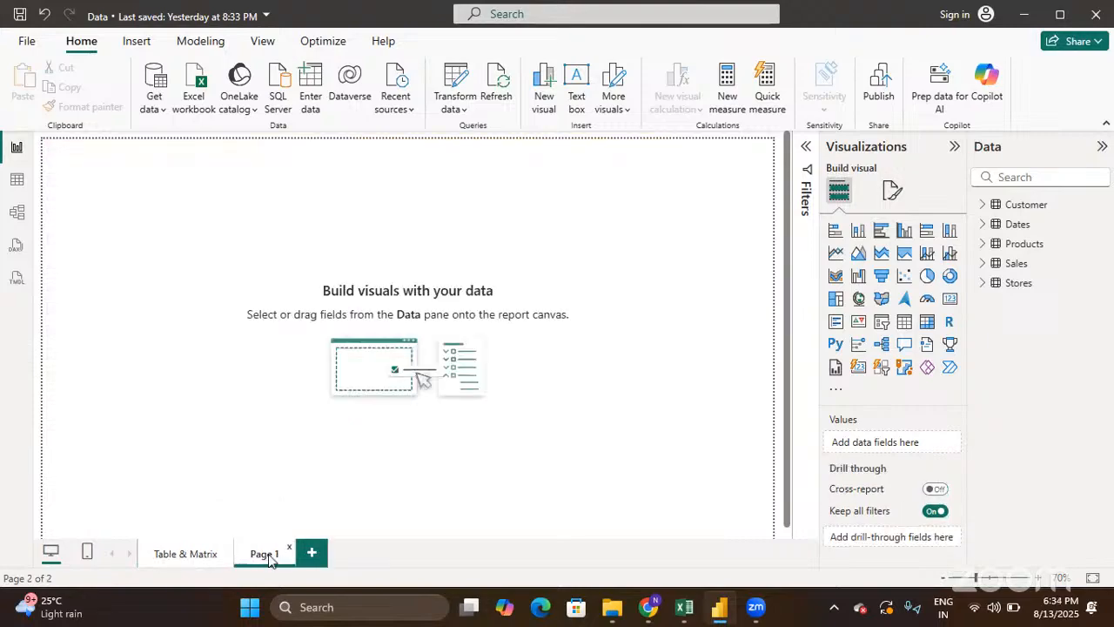
double_click(268, 555)
left_click(226, 465)
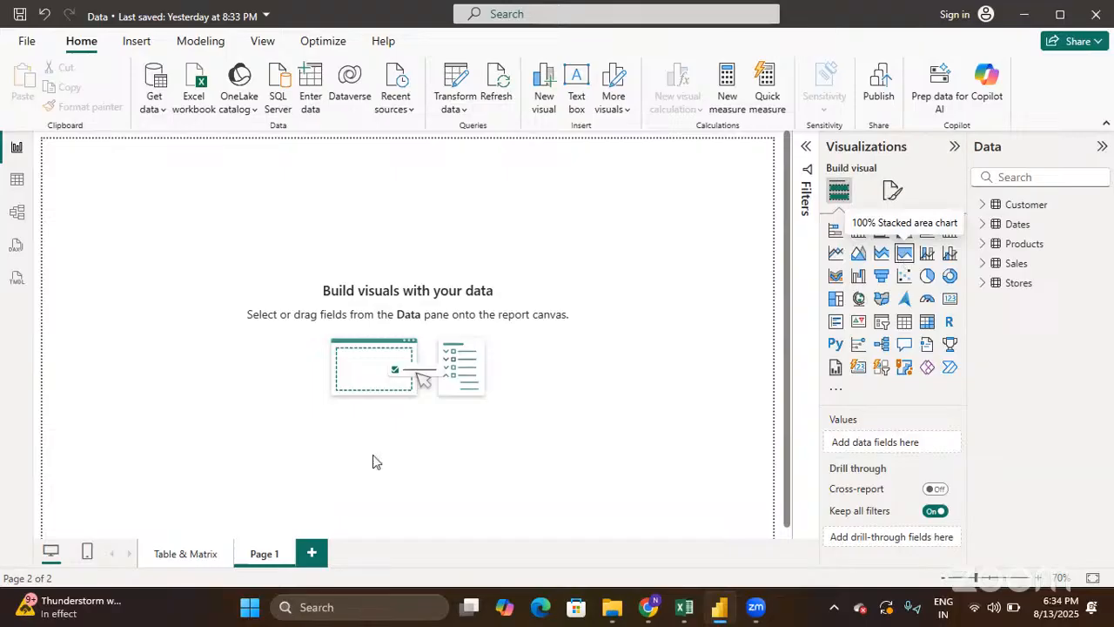
Review the table and matrix visuals on the first page at 80% zoom and return to the blank page
left_click(198, 558)
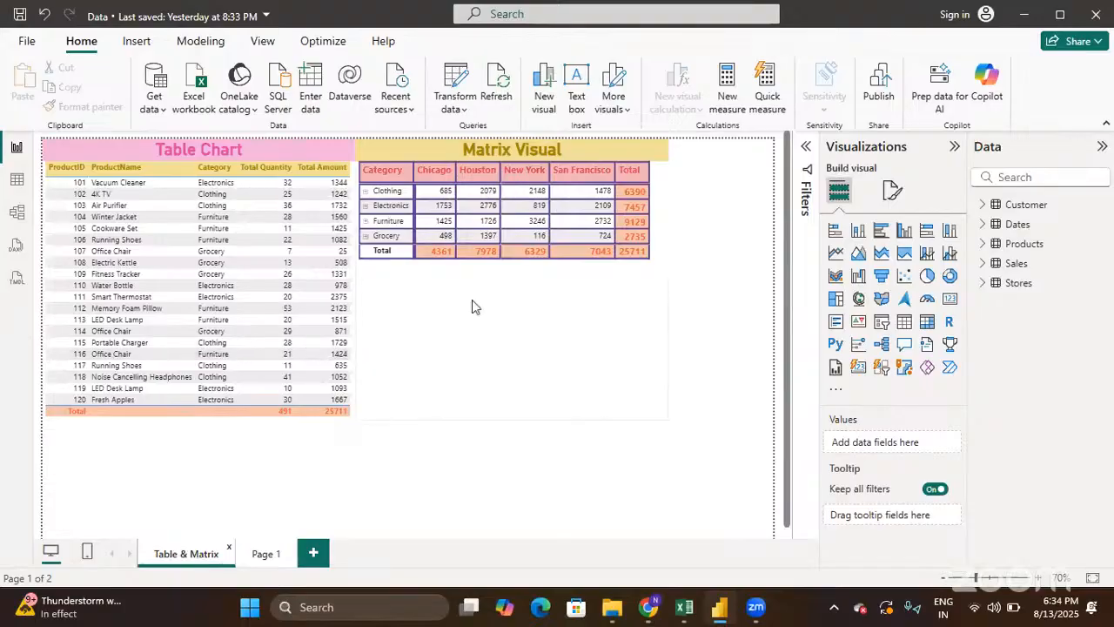
mouse_move(439, 322)
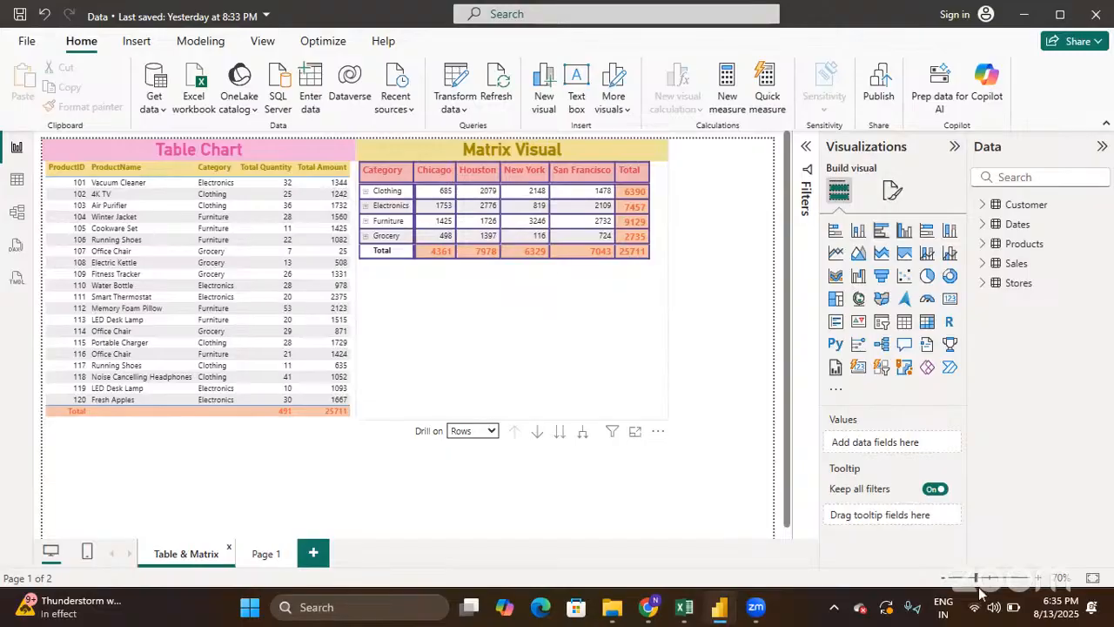
left_click(1038, 579)
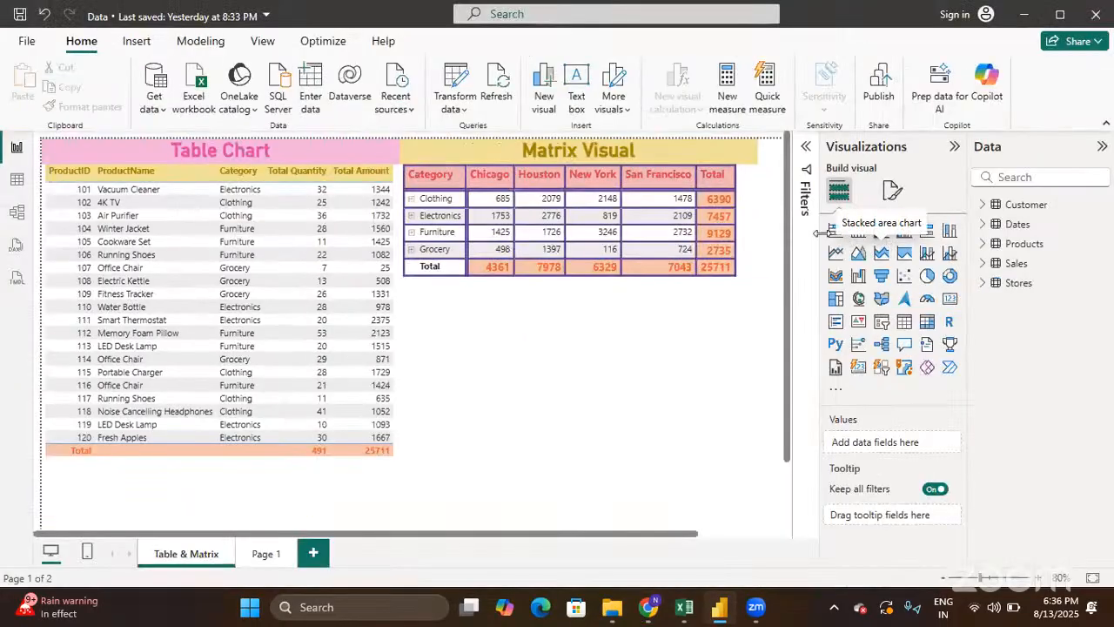
left_click(263, 555)
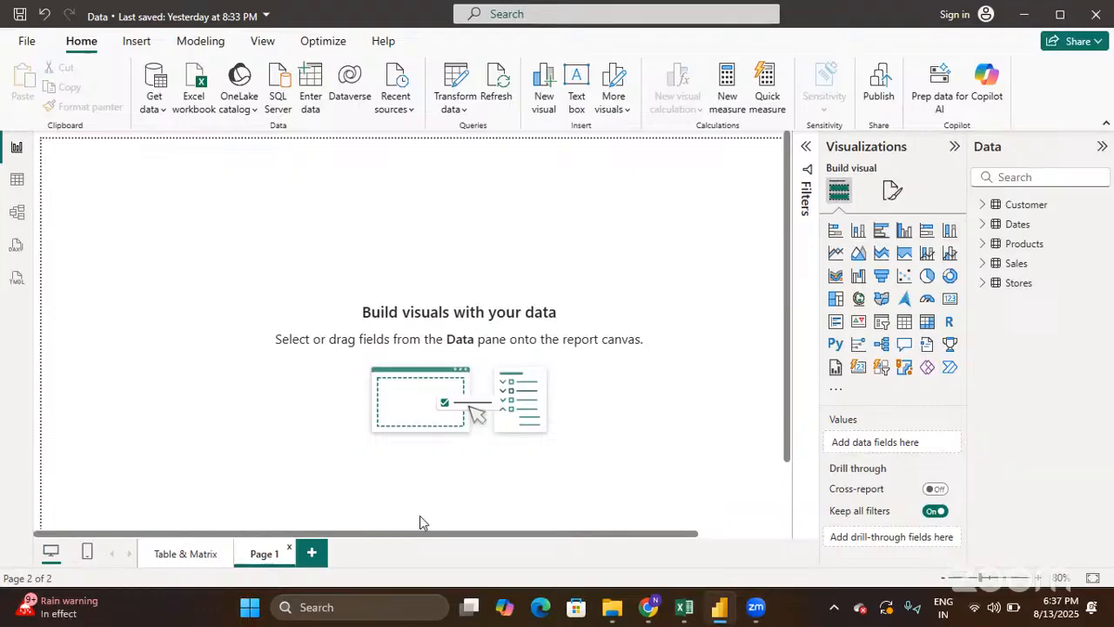
Insert a stacked bar chart on the blank page, place it in the page's upper-left corner and enlarge it
left_click(835, 234)
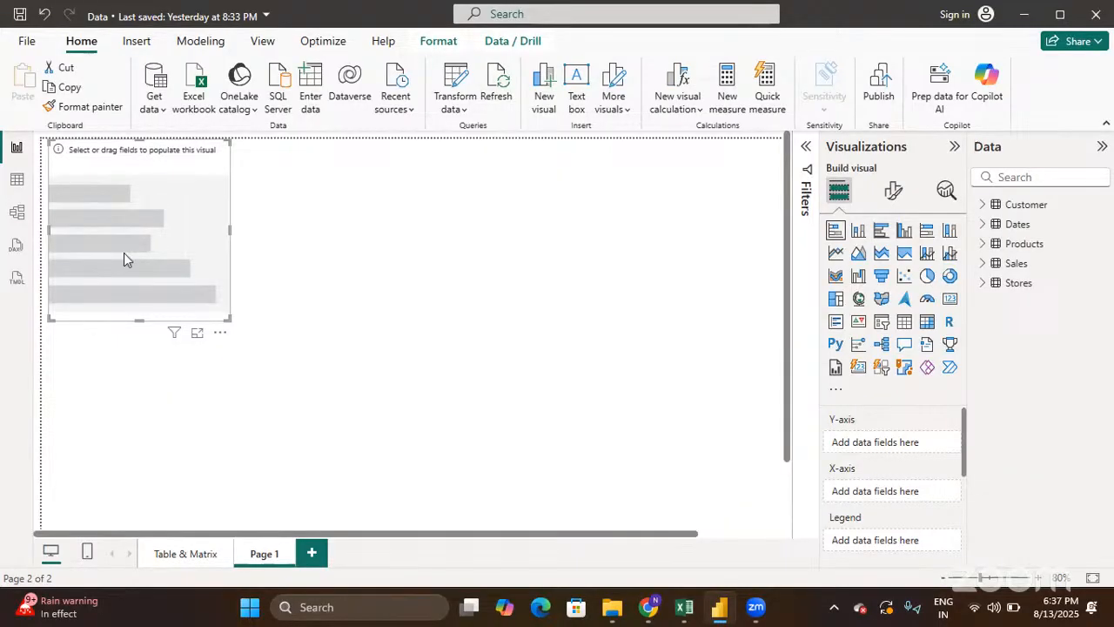
left_click_drag(124, 252, 71, 170)
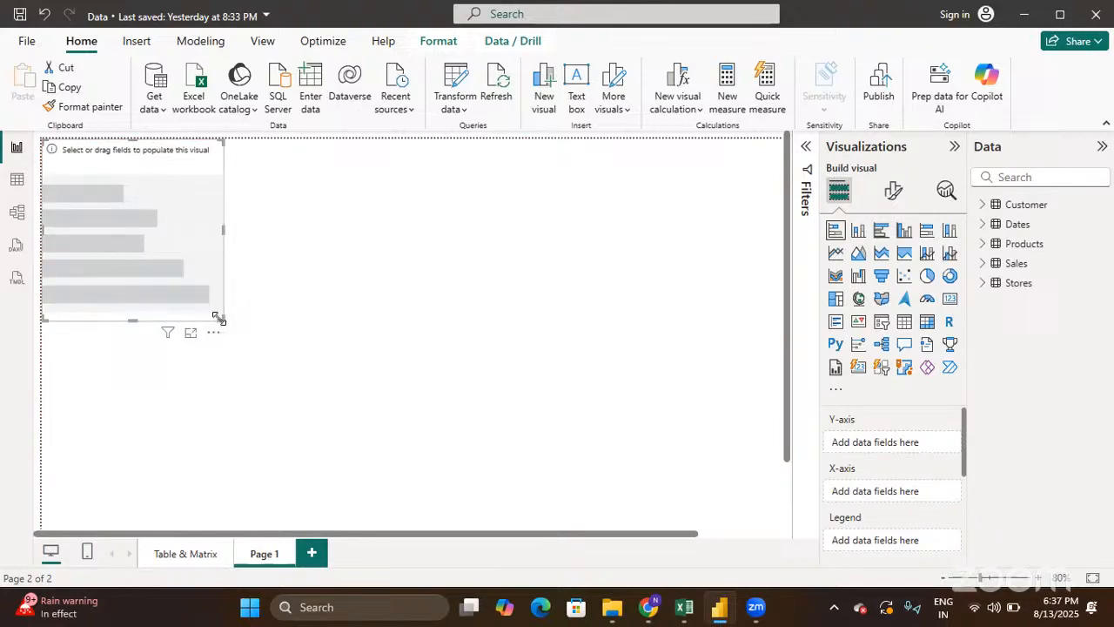
left_click_drag(223, 319, 301, 363)
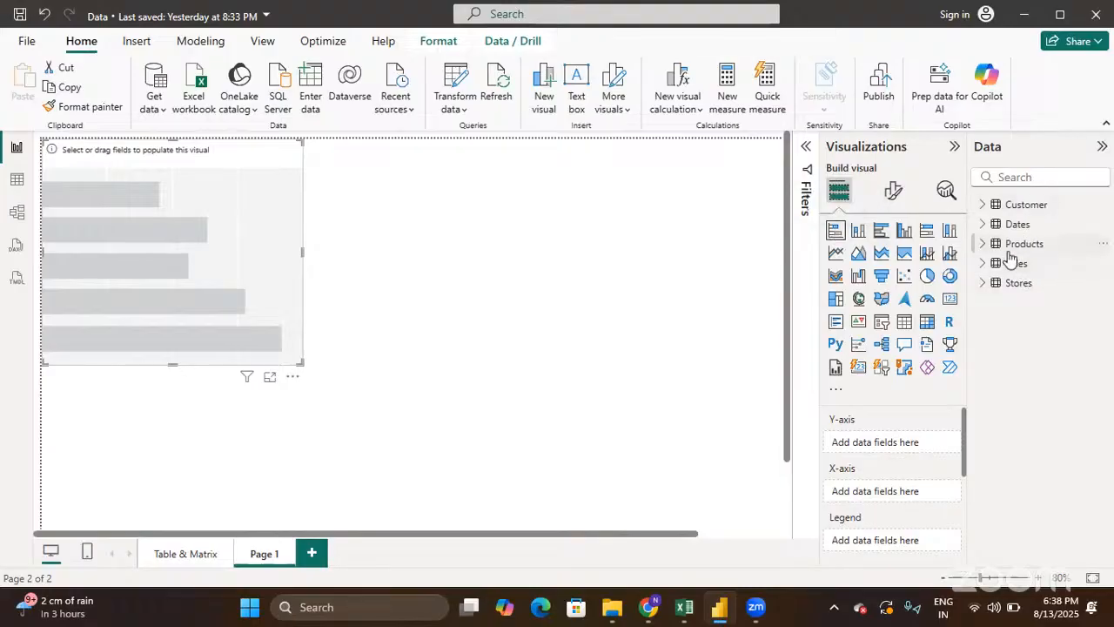
Examine the field wells offered for the stacked bar chart, from Y-axis and X-axis through Legend, Small multiples, Tooltips and Drill through
mouse_move(1010, 252)
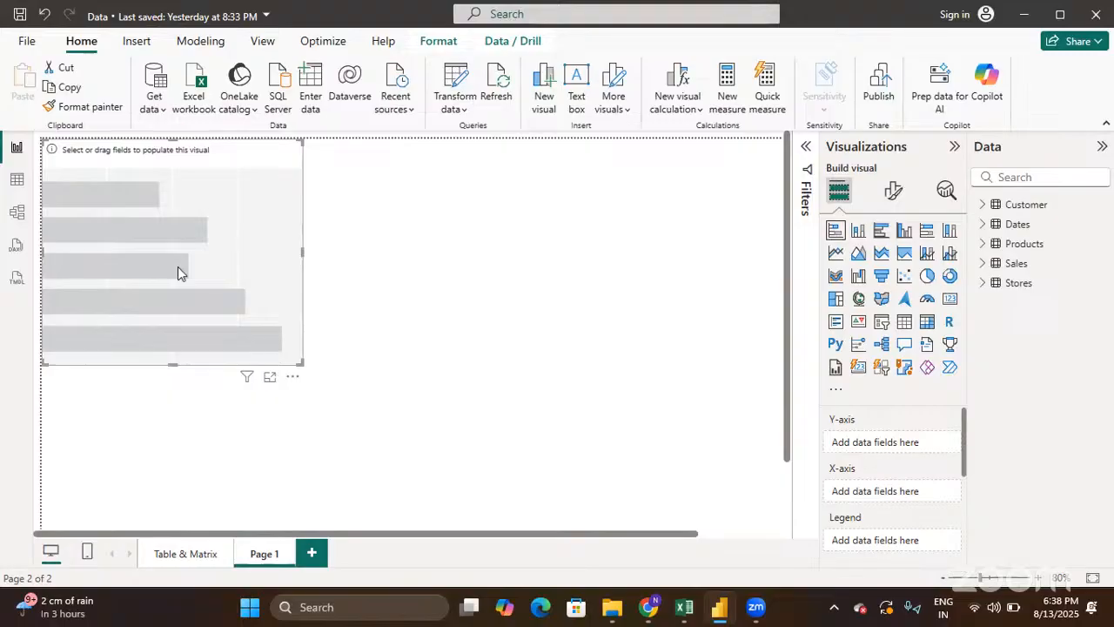
scroll(889, 481, "down", 3)
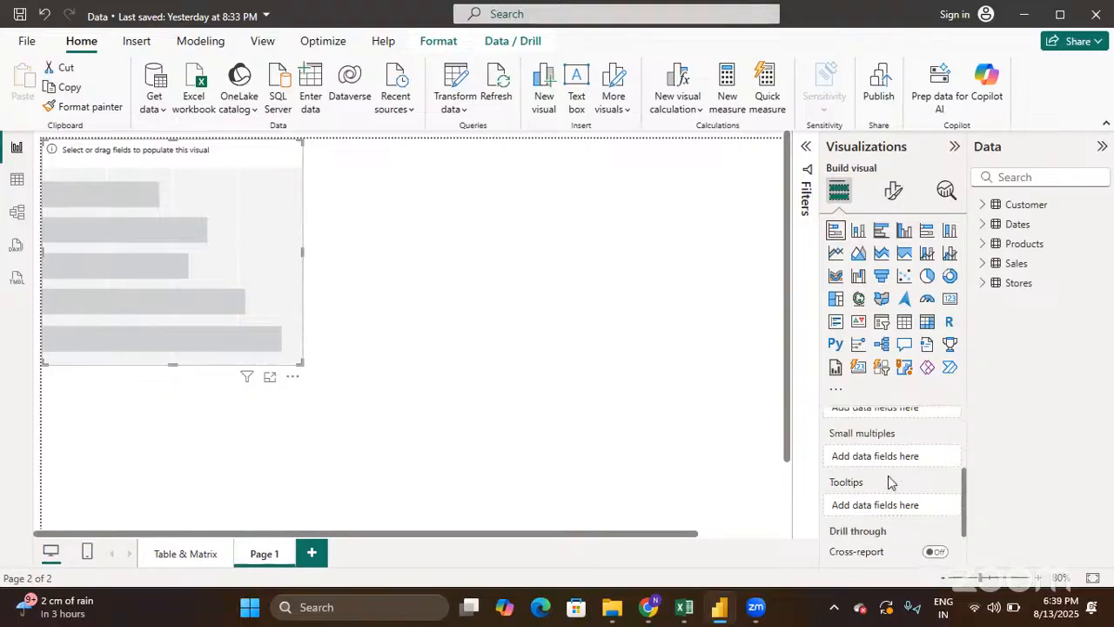
scroll(889, 481, "up", 3)
scroll(889, 482, "down", 2)
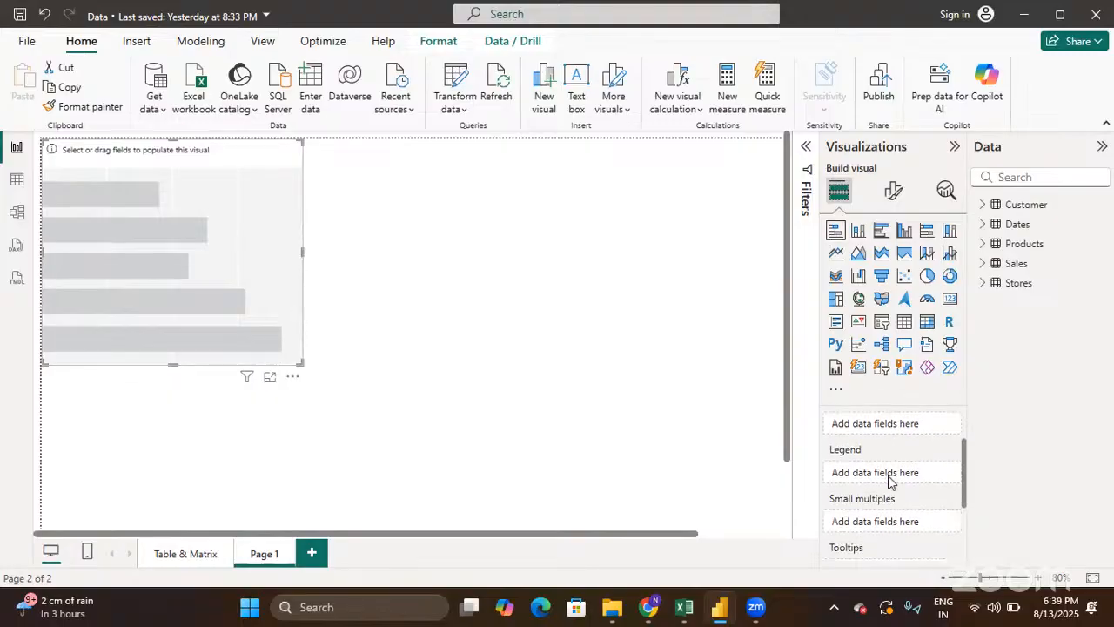
scroll(888, 482, "up", 2)
scroll(889, 482, "down", 3)
scroll(889, 481, "up", 3)
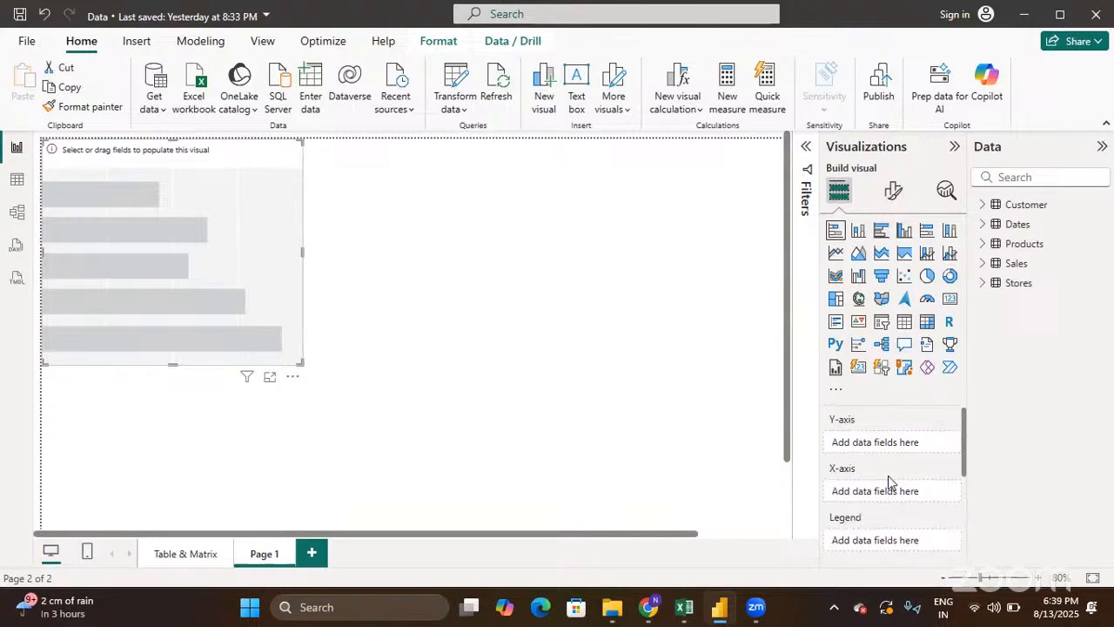
scroll(889, 481, "down", 3)
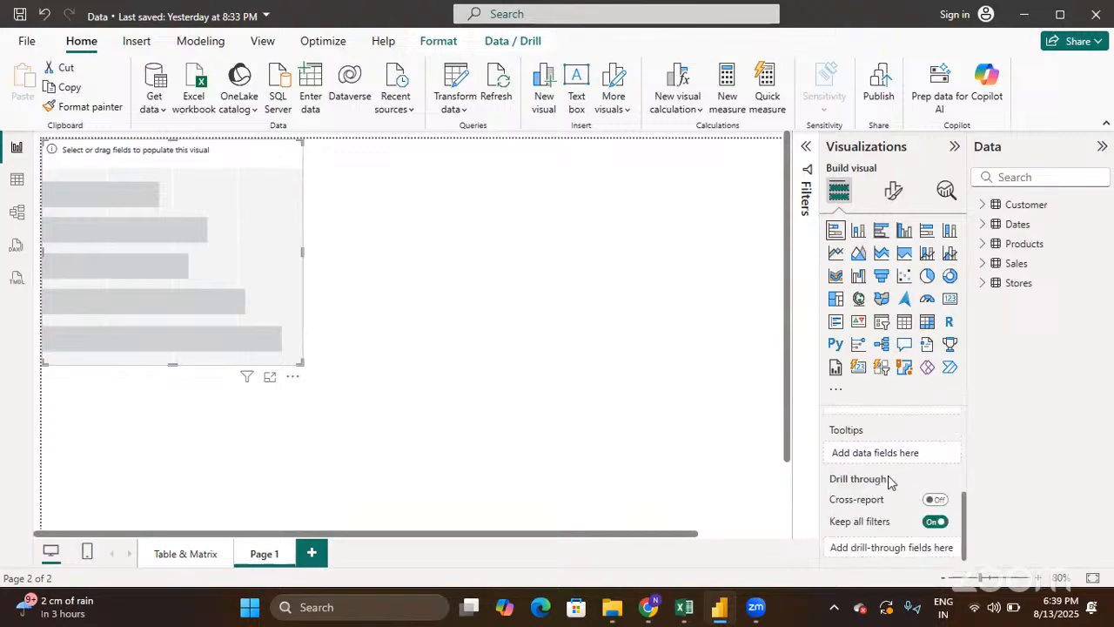
scroll(889, 481, "up", 3)
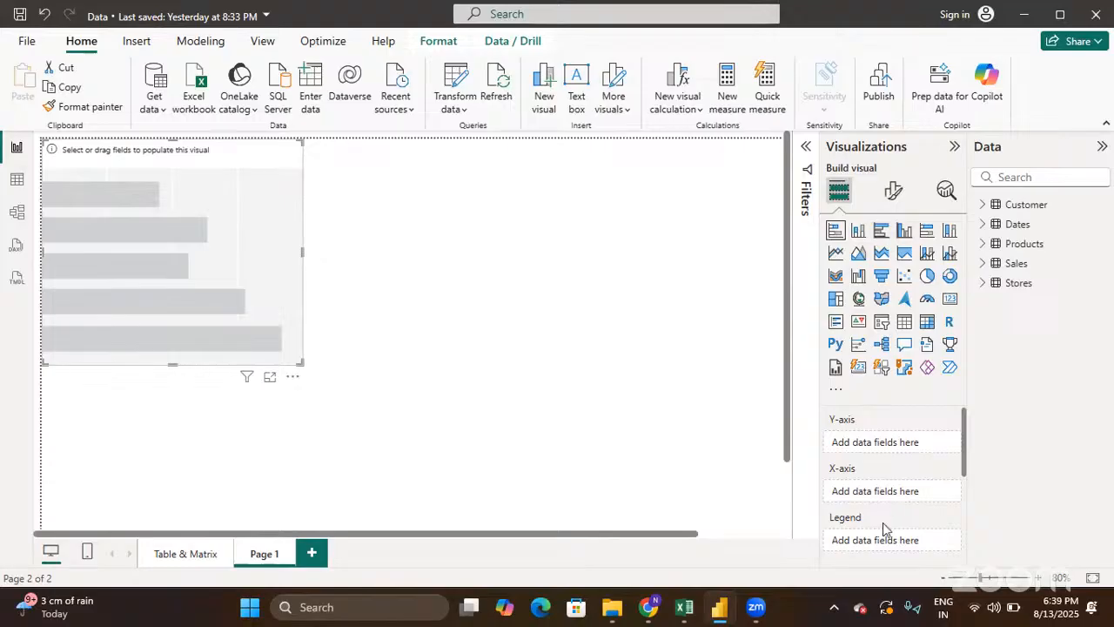
scroll(883, 528, "down", 3)
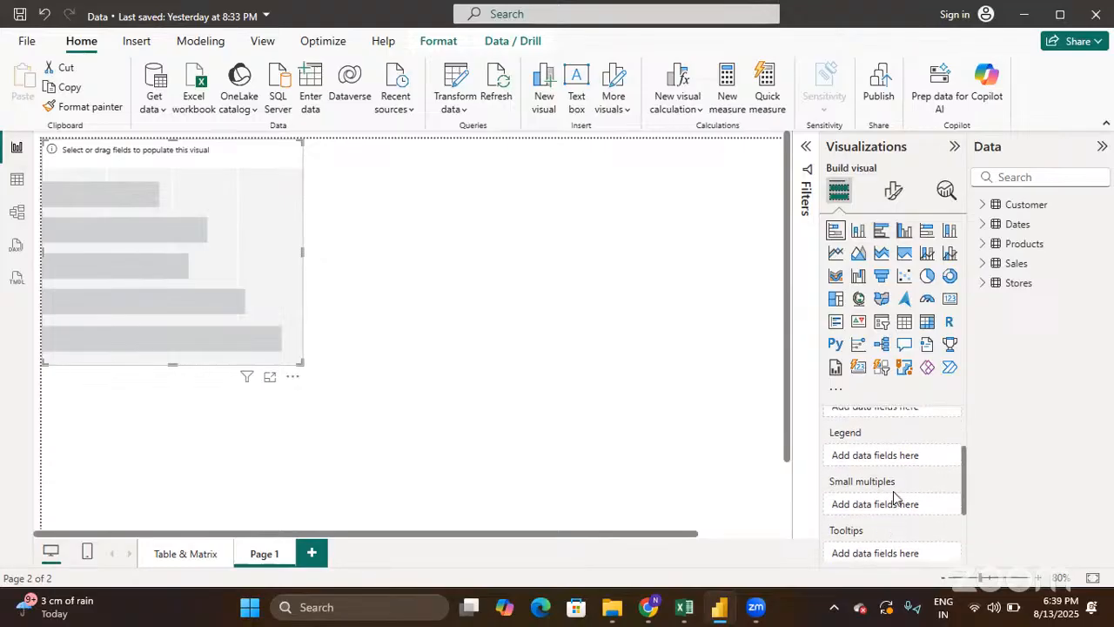
scroll(894, 496, "down", 1)
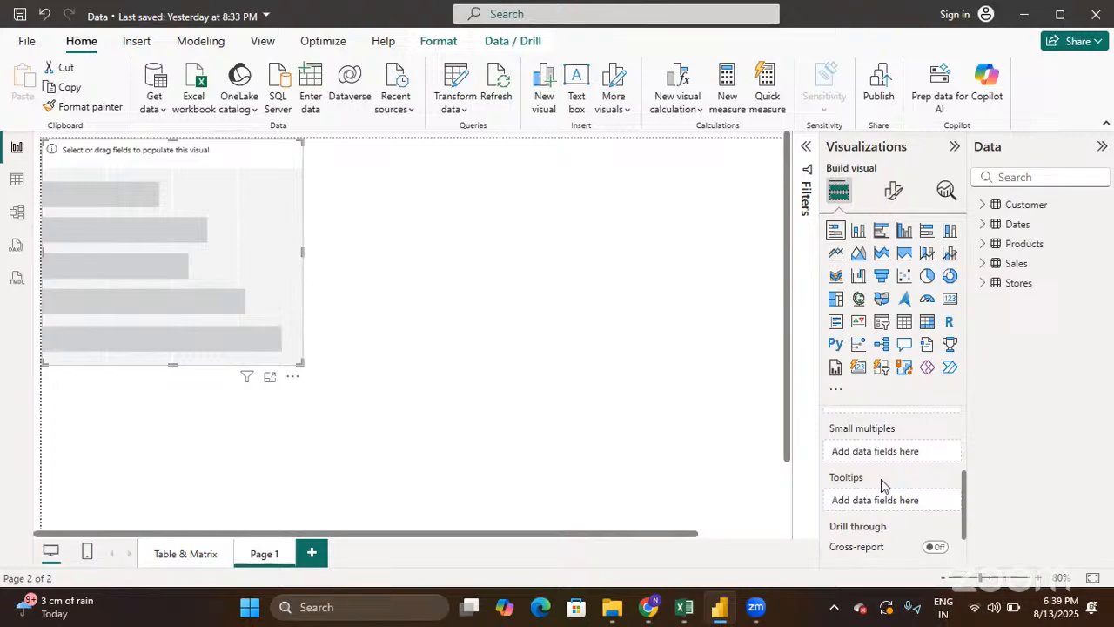
scroll(864, 426, "up", 2)
scroll(865, 428, "up", 1)
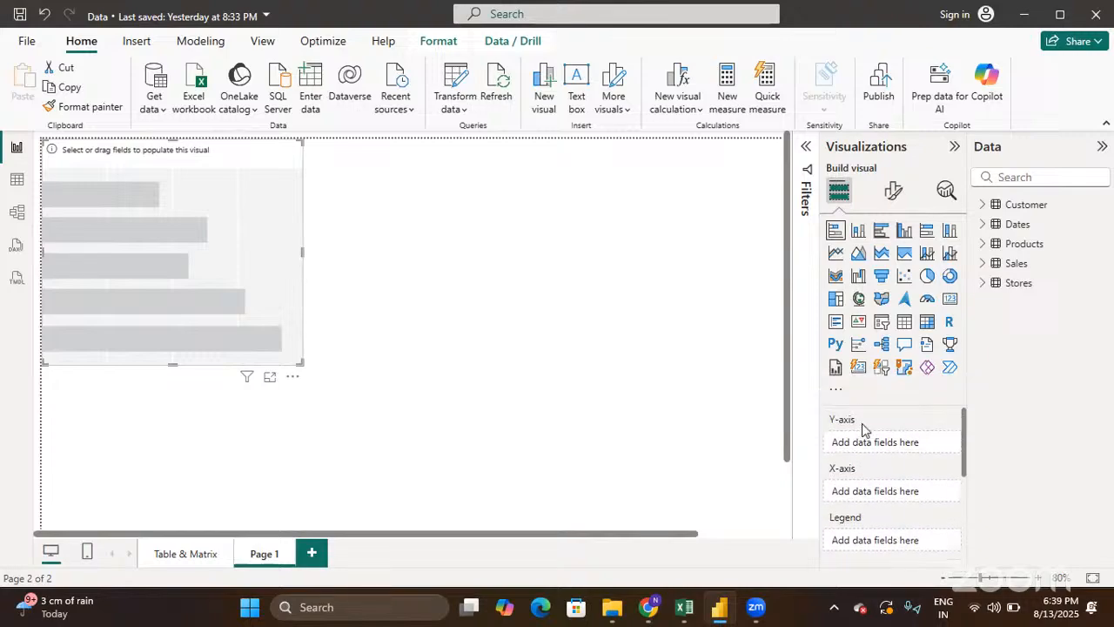
scroll(865, 429, "down", 2)
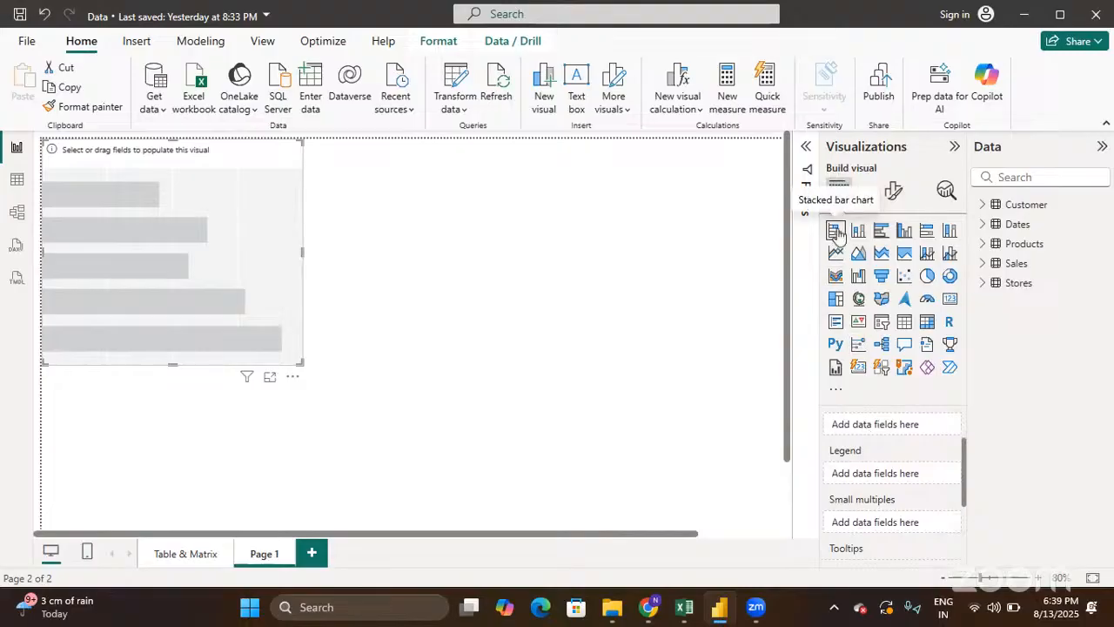
scroll(874, 453, "up", 2)
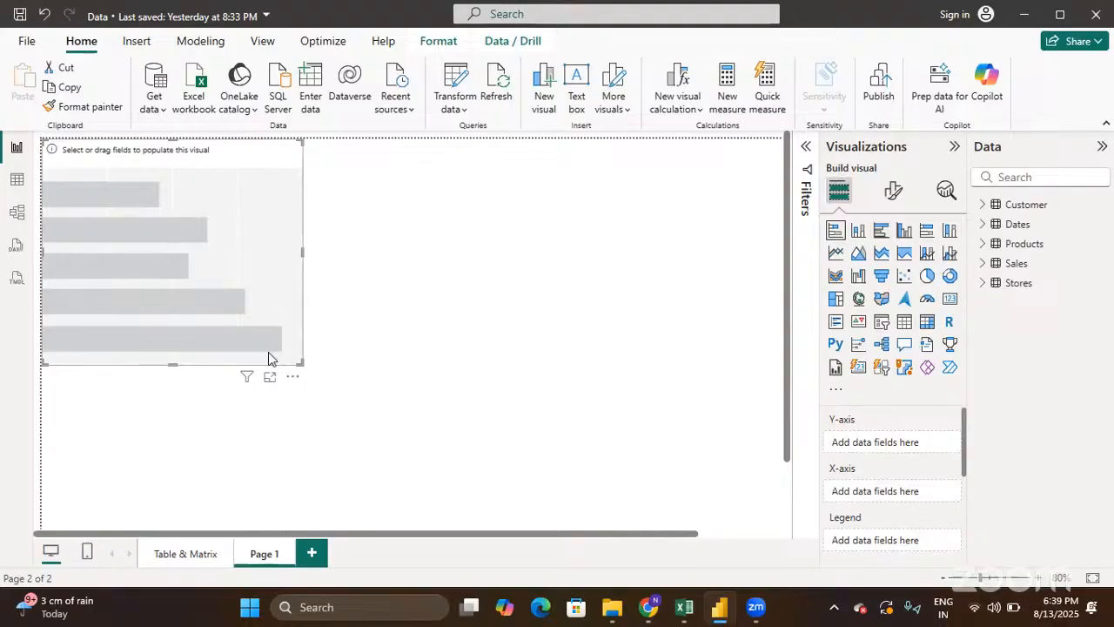
Assign ProductName to the chart's Y-axis and TotalAmount from Sales to its X-axis, and enlarge the chart to fit all products
left_click(984, 243)
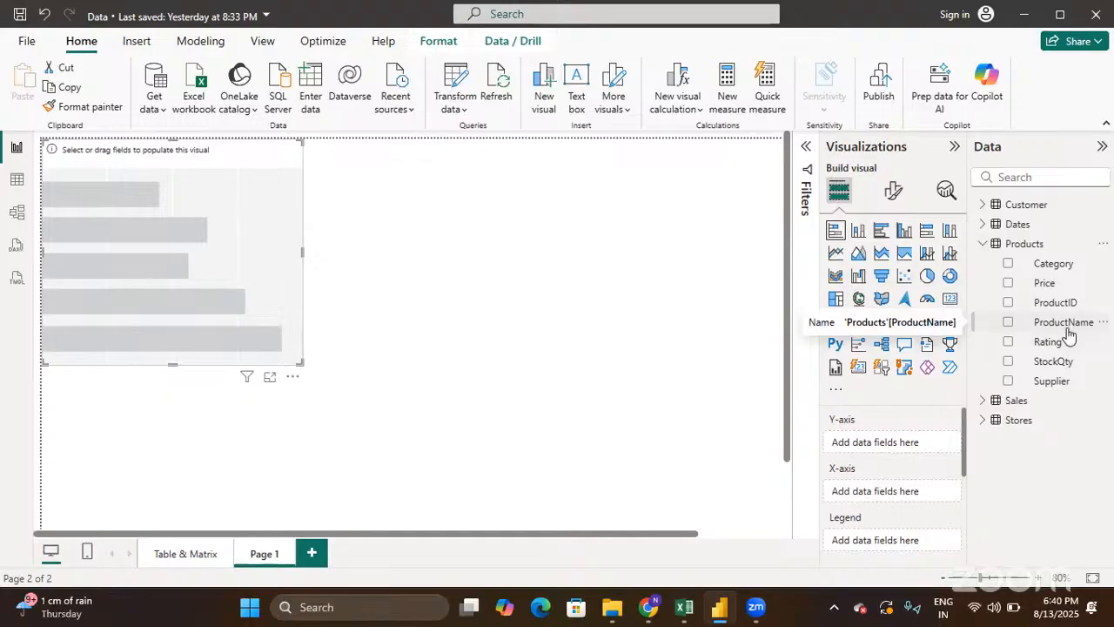
left_click_drag(1060, 327, 889, 447)
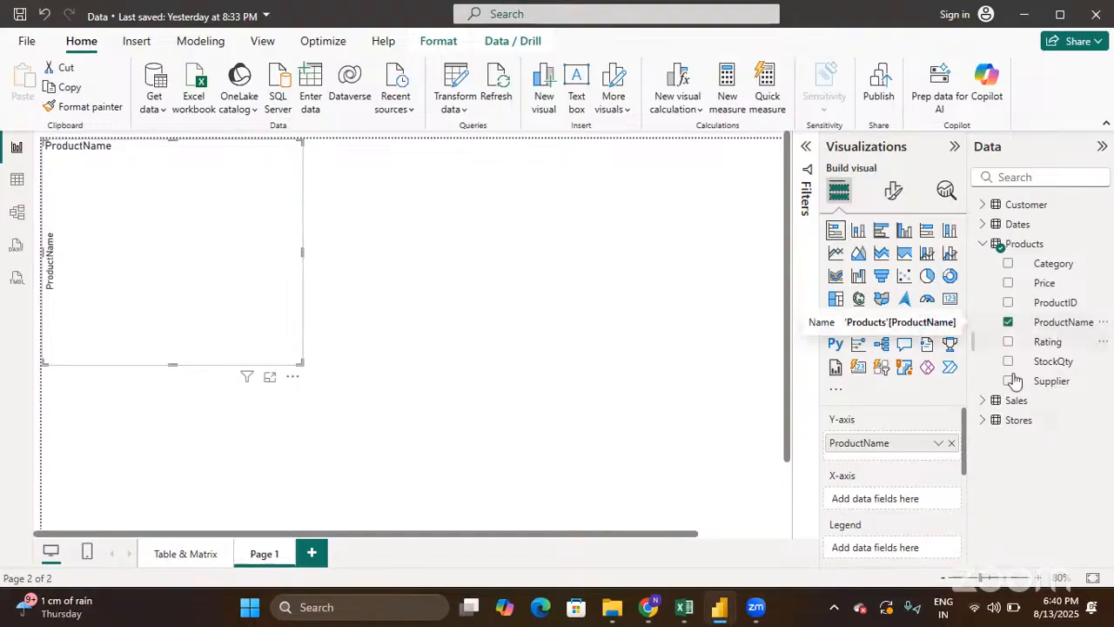
left_click(986, 405)
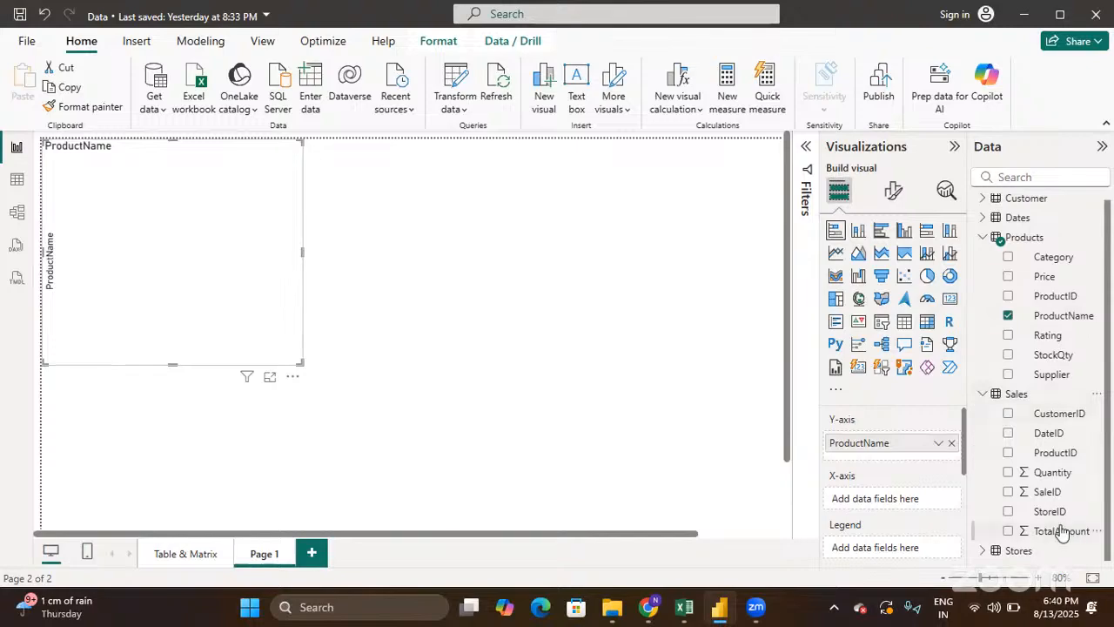
left_click_drag(1059, 530, 912, 496)
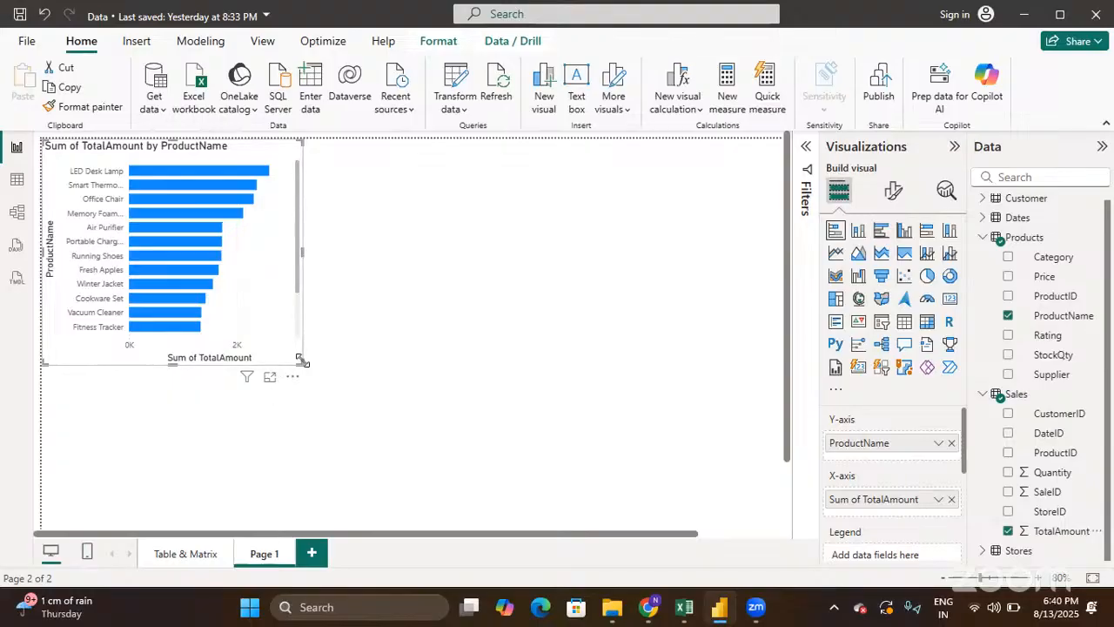
left_click_drag(302, 360, 394, 493)
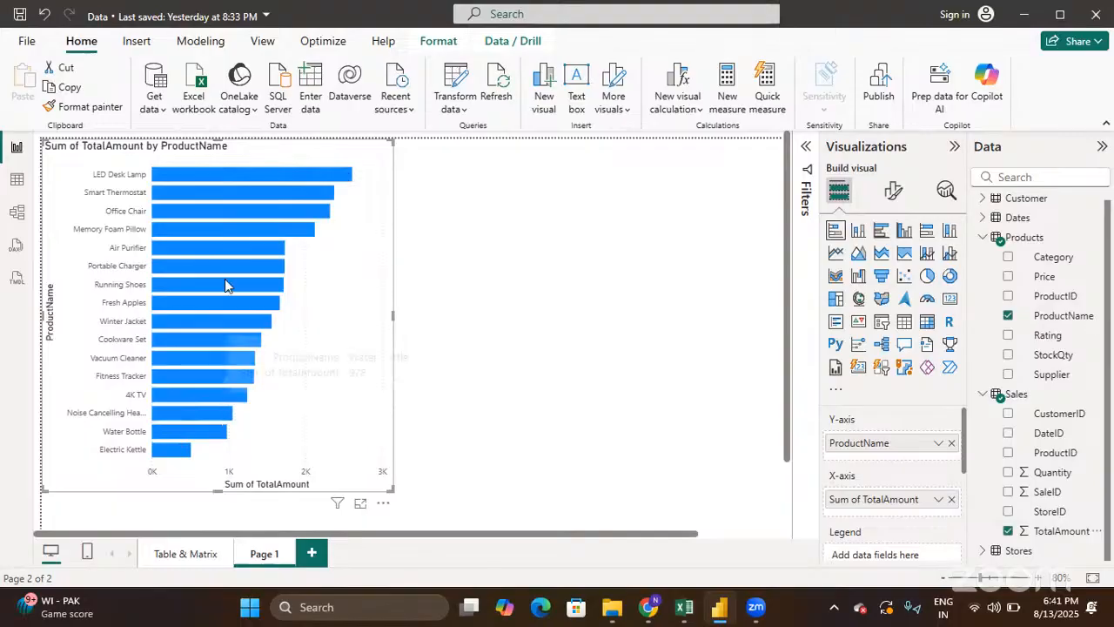
Inspect individual product bars in the chart and check its Legend, Small multiples and Tooltips field wells
mouse_move(233, 309)
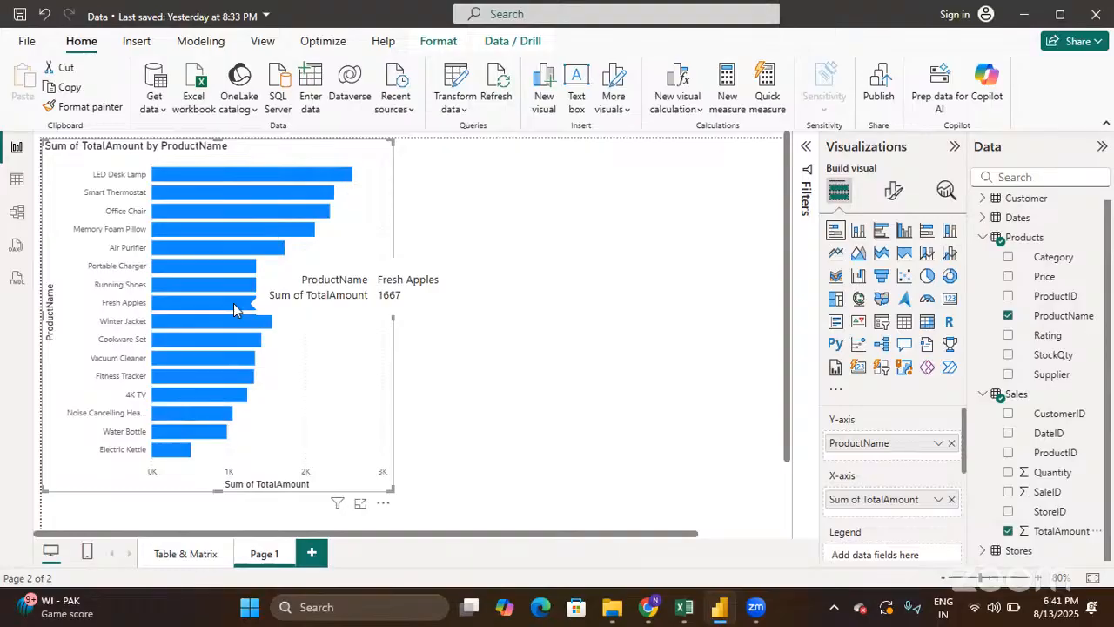
mouse_move(216, 396)
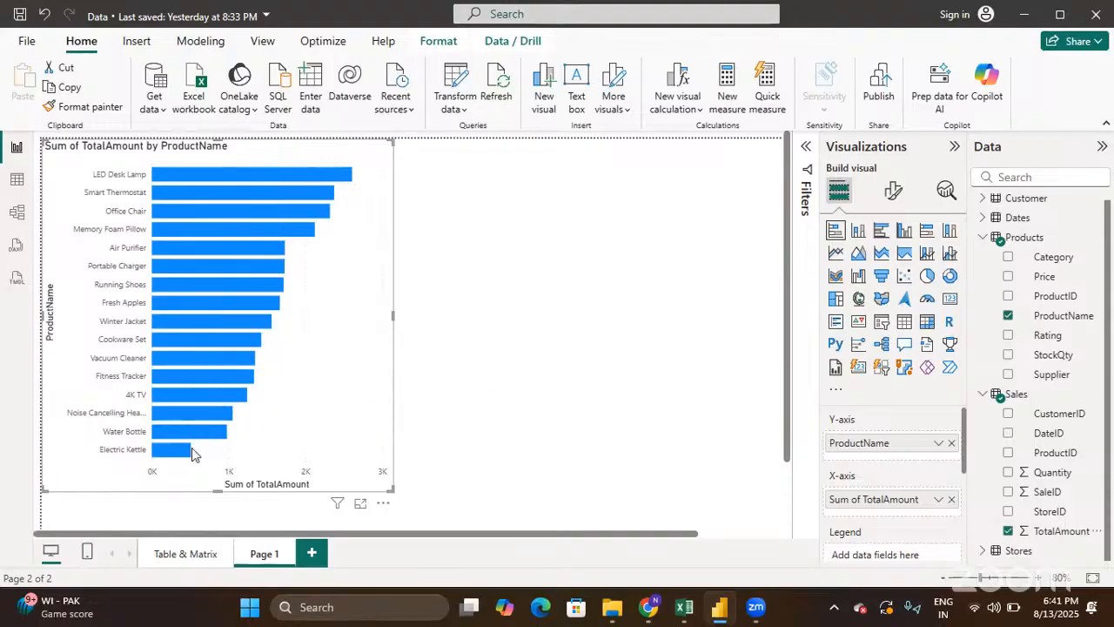
mouse_move(192, 449)
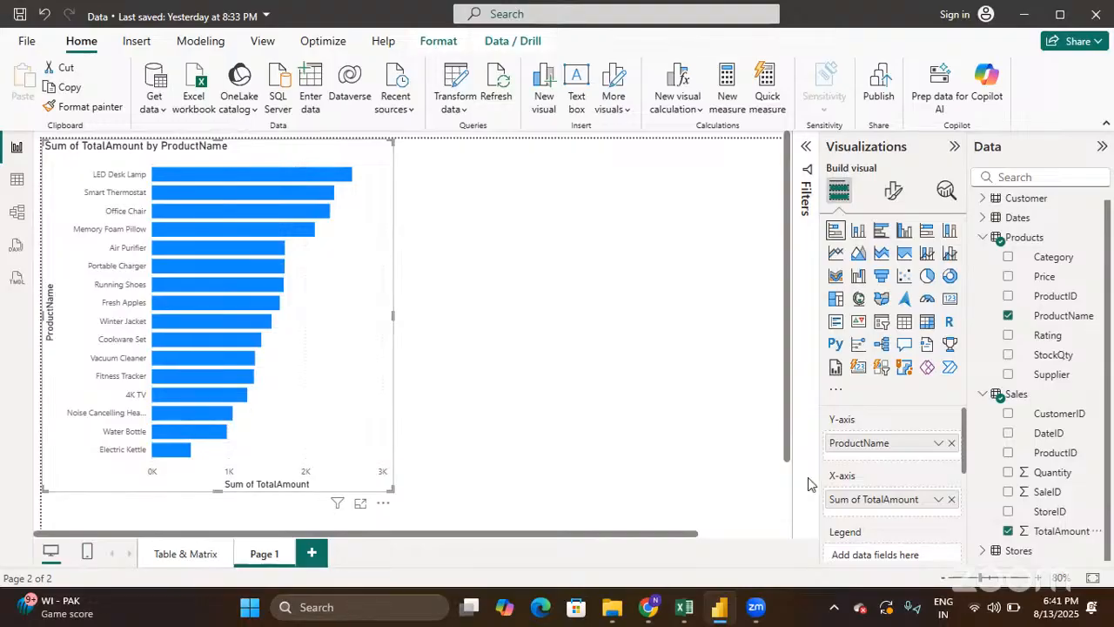
scroll(881, 522, "down", 3)
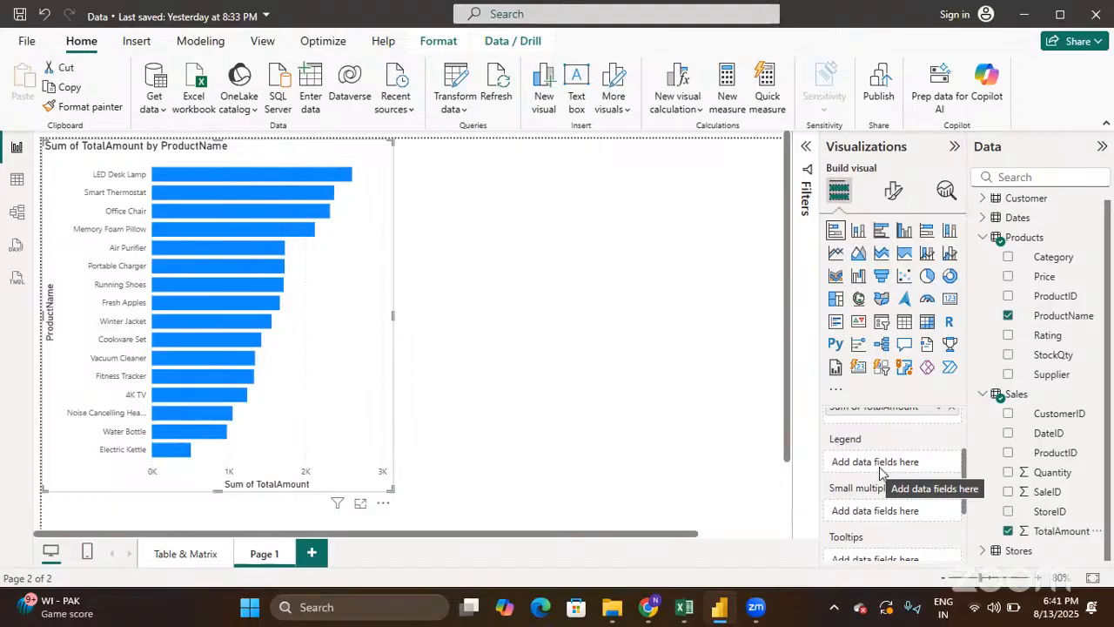
mouse_move(304, 213)
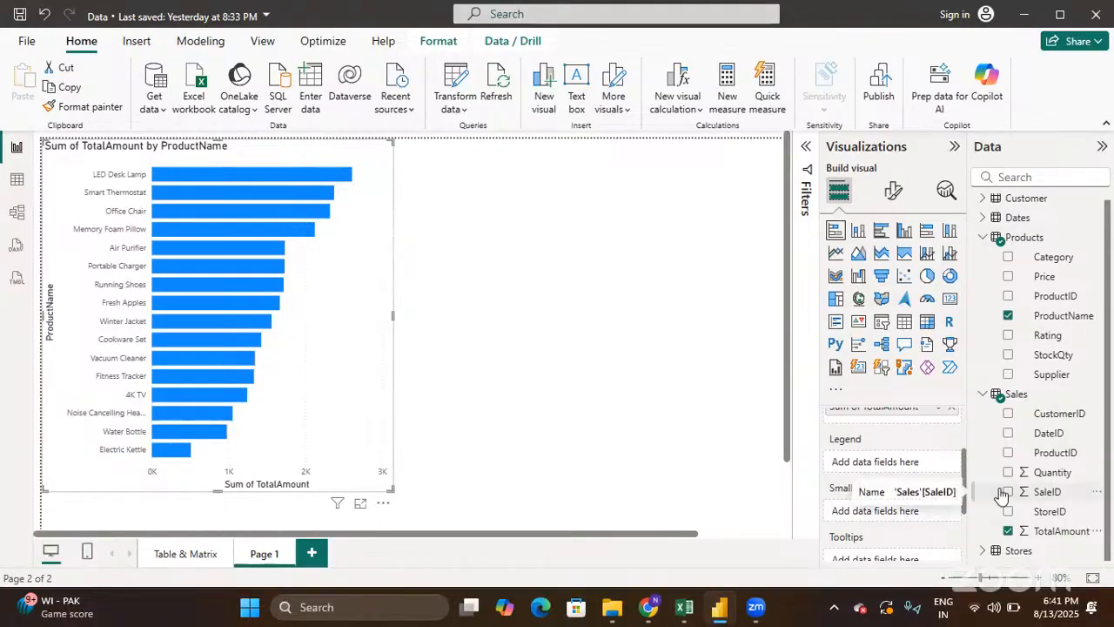
Assign Location from the Stores table to the chart's Legend and check the location segments of the LED Desk Lamp bar
left_click(983, 551)
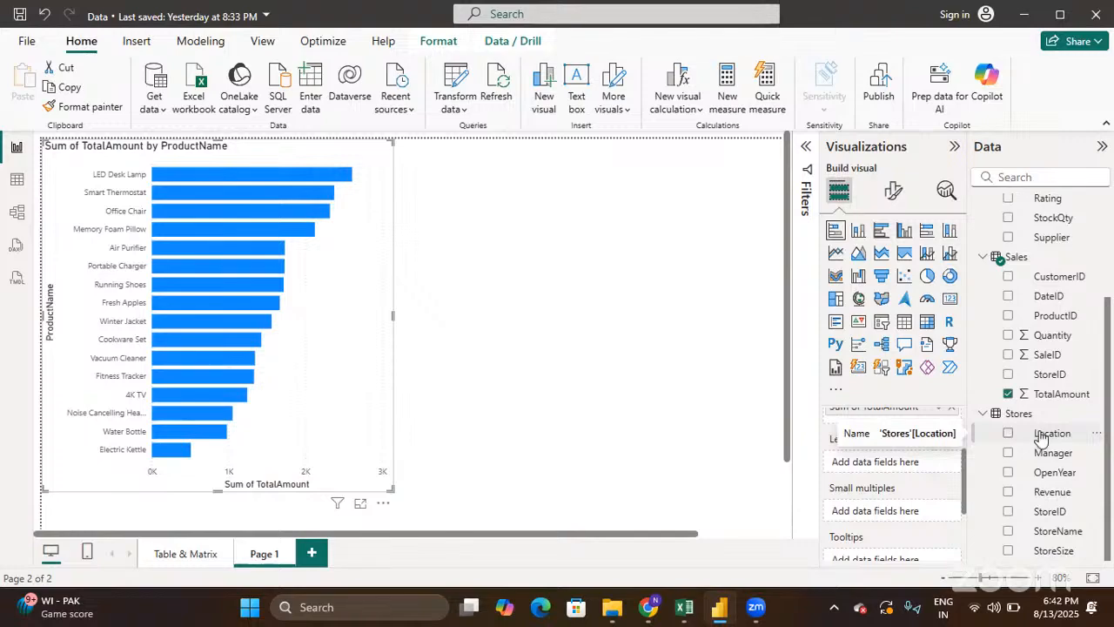
left_click_drag(1041, 437, 894, 469)
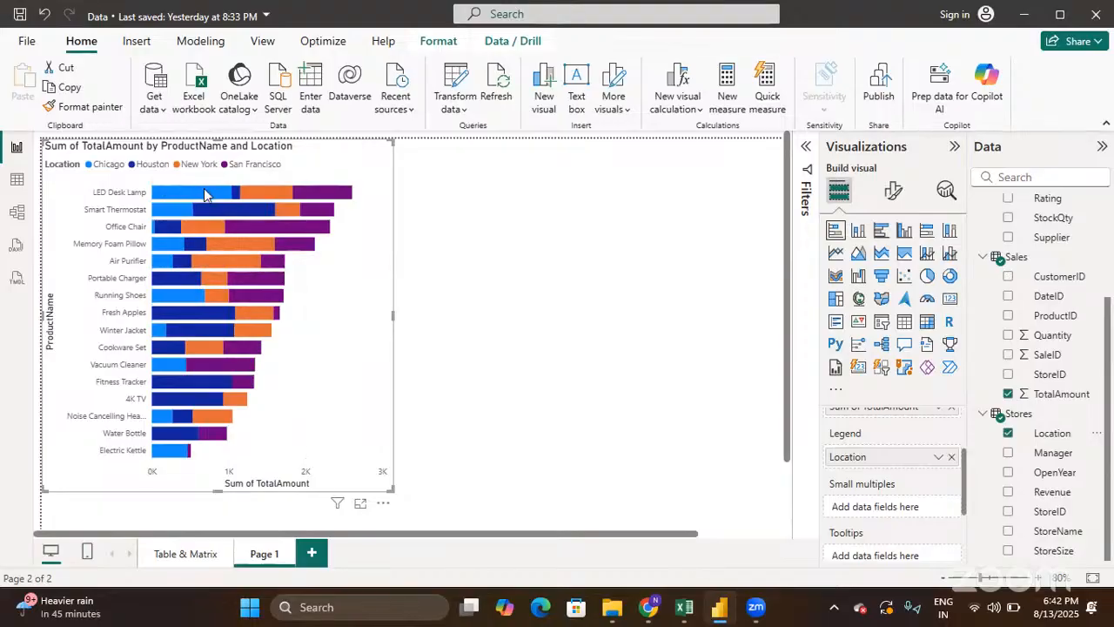
mouse_move(206, 196)
mouse_move(324, 194)
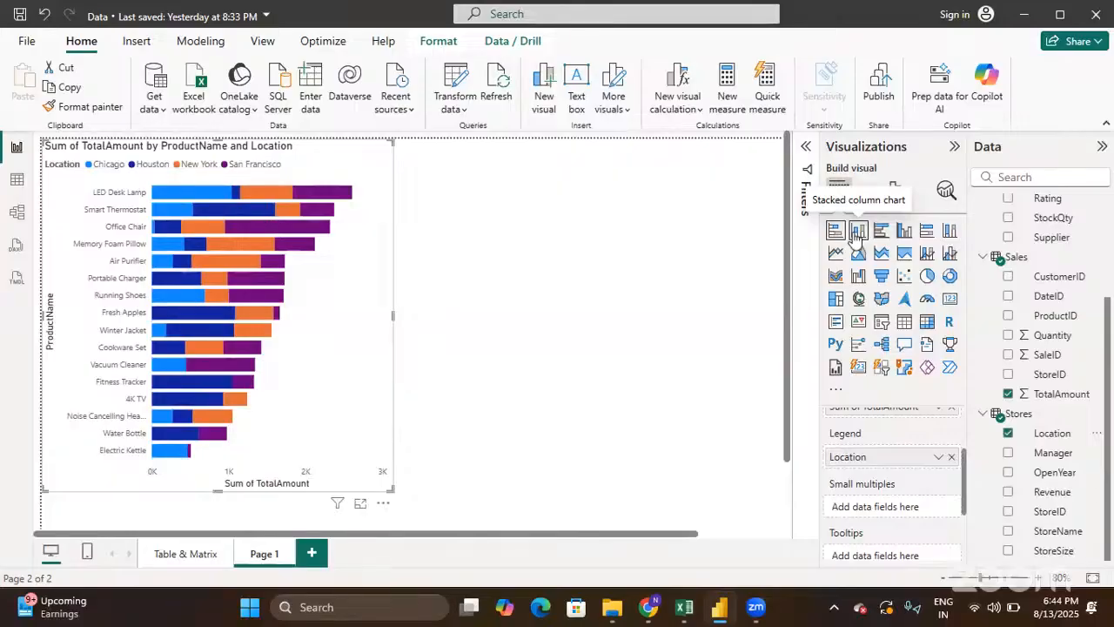
Review the chart's Small multiples and Tooltips field wells and inspect the tooltips of individual location segments
scroll(929, 496, "down", 1)
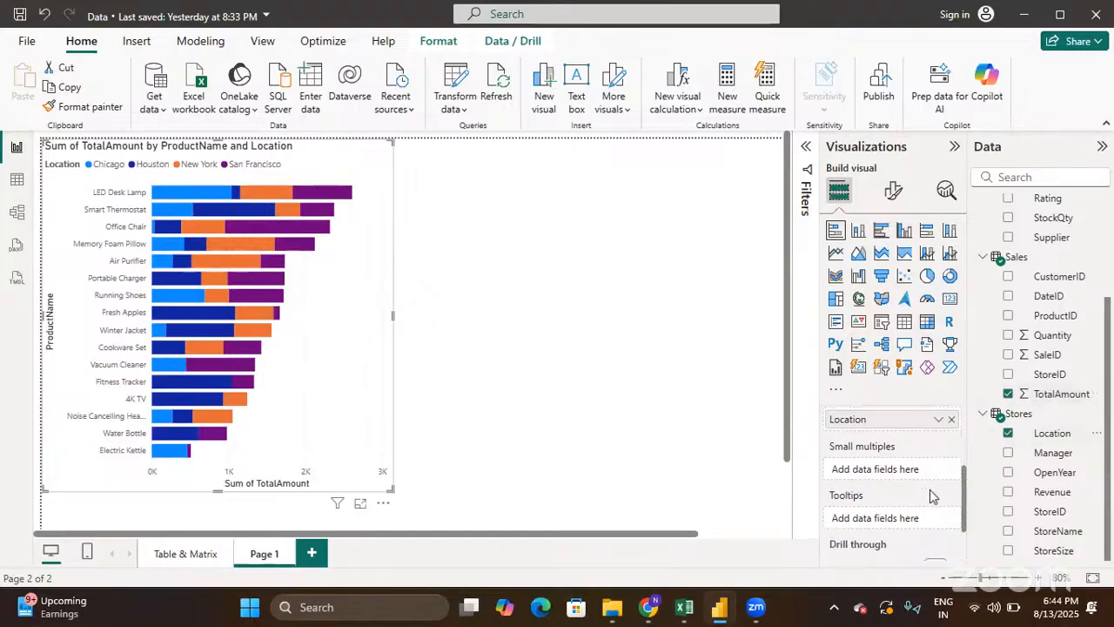
scroll(930, 496, "down", 1)
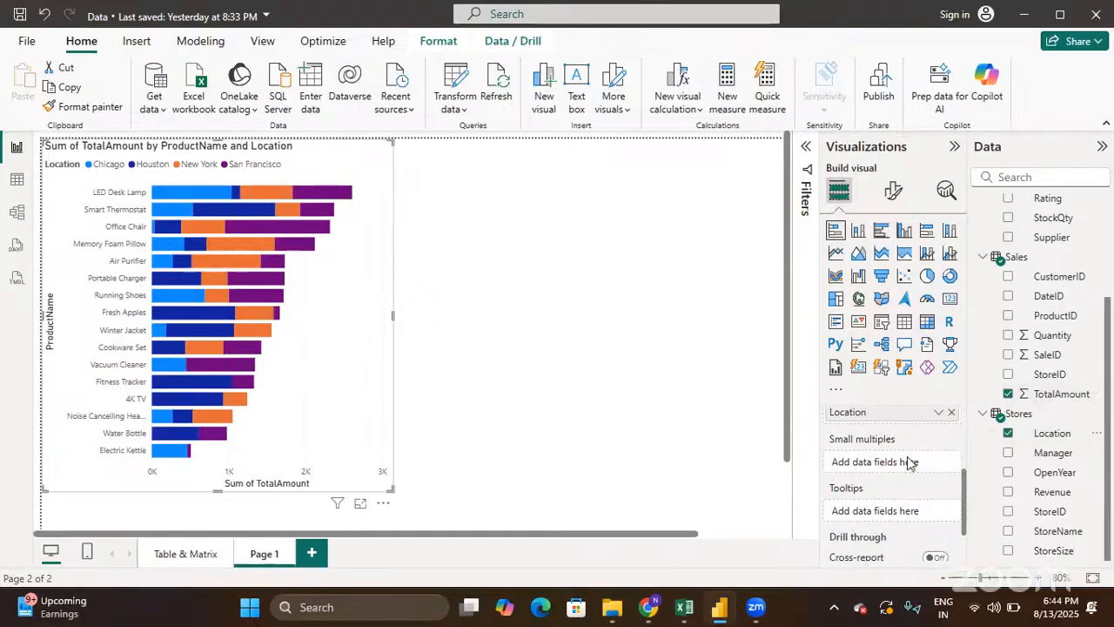
scroll(882, 506, "down", 1)
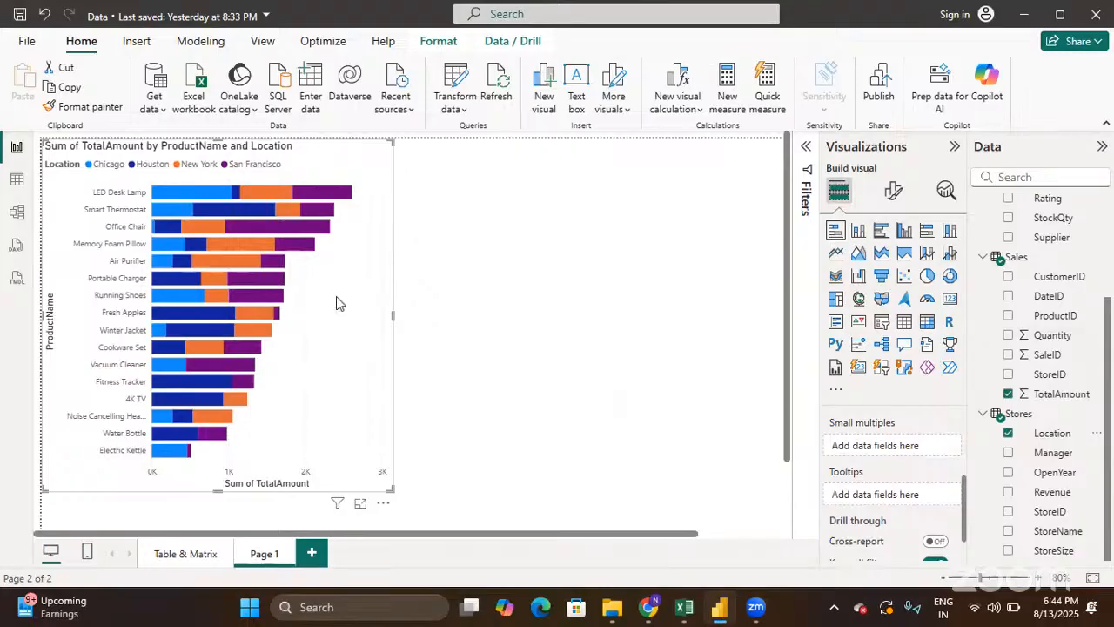
mouse_move(261, 298)
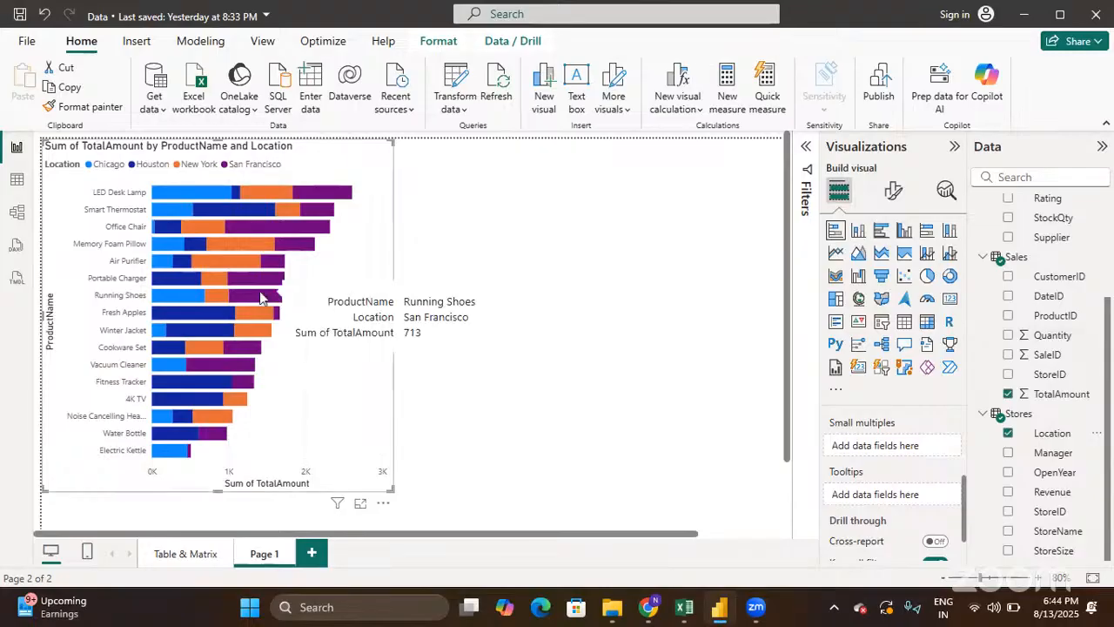
mouse_move(272, 245)
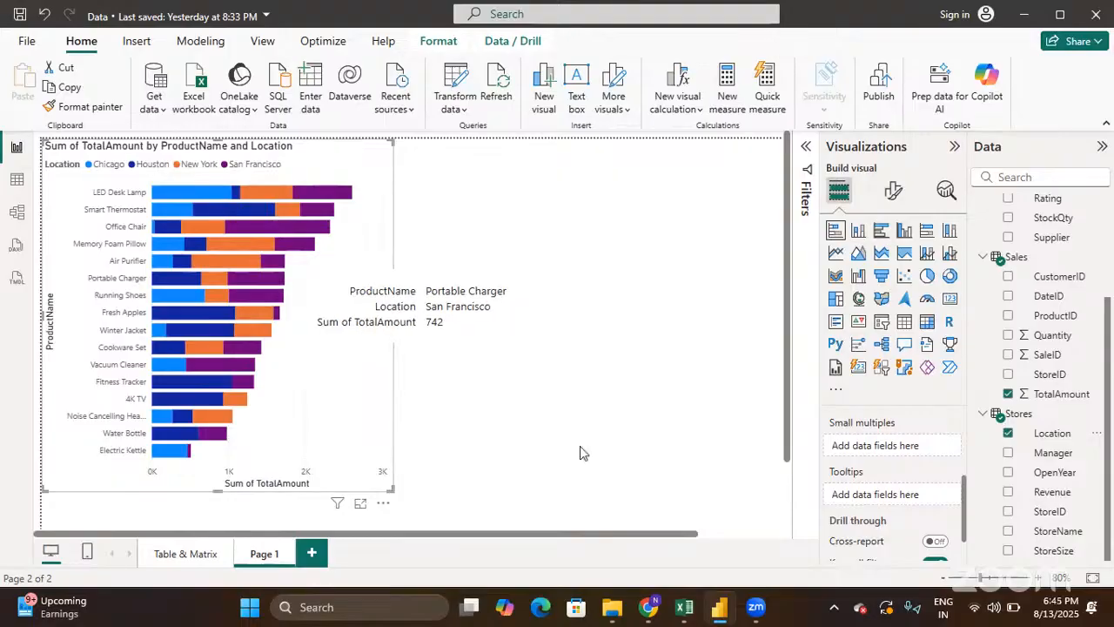
Move Location from the chart's Legend to Small multiples and enlarge the chart
scroll(874, 474, "up", 1)
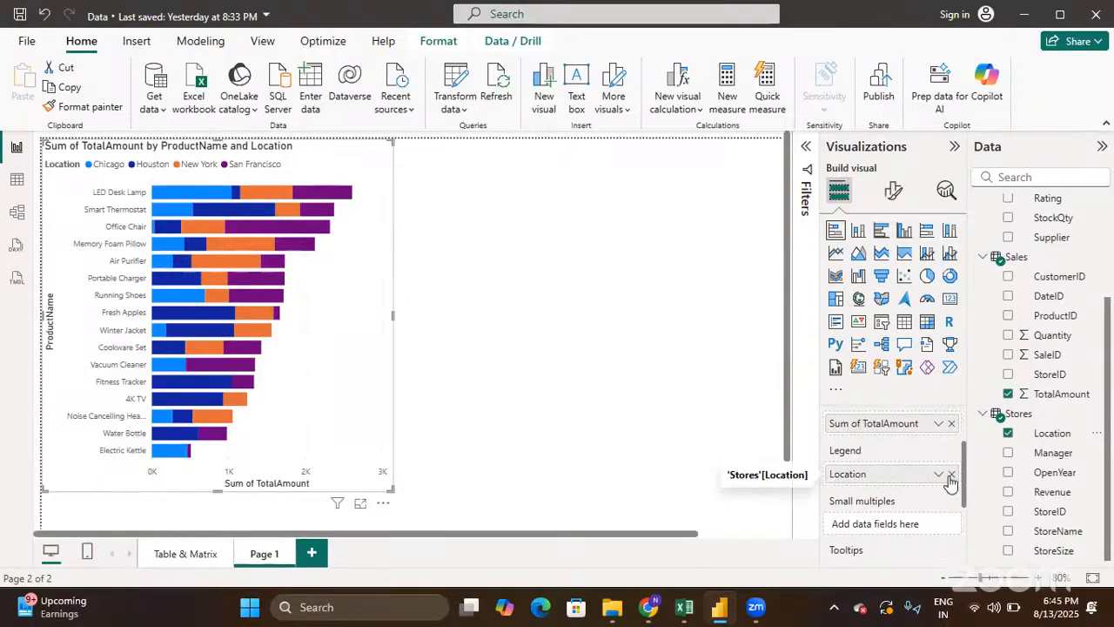
left_click(950, 475)
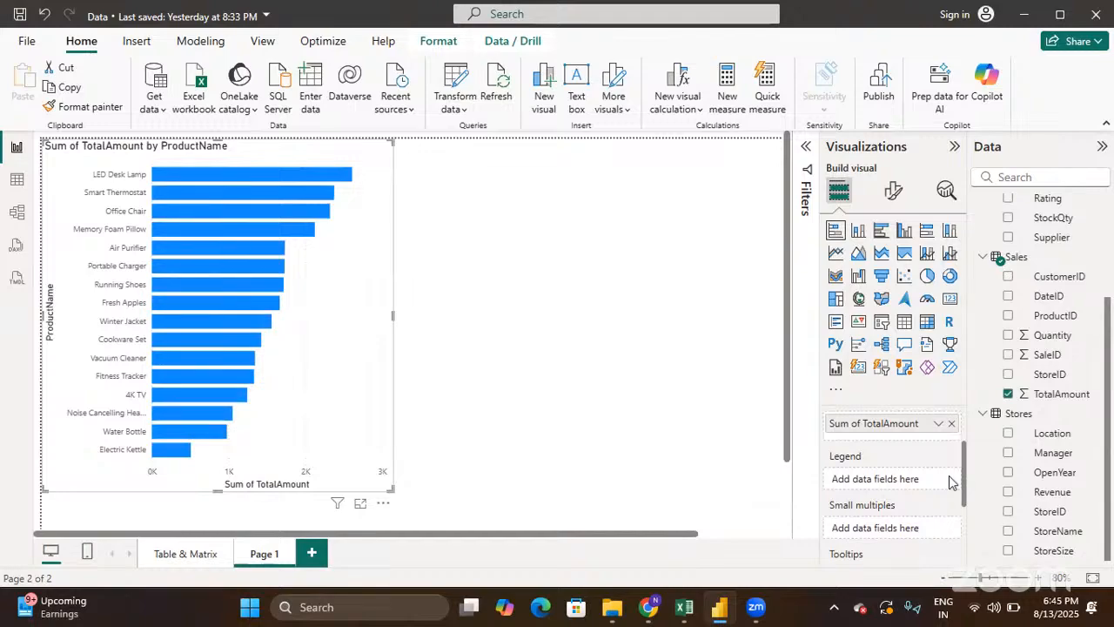
scroll(951, 482, "down", 1)
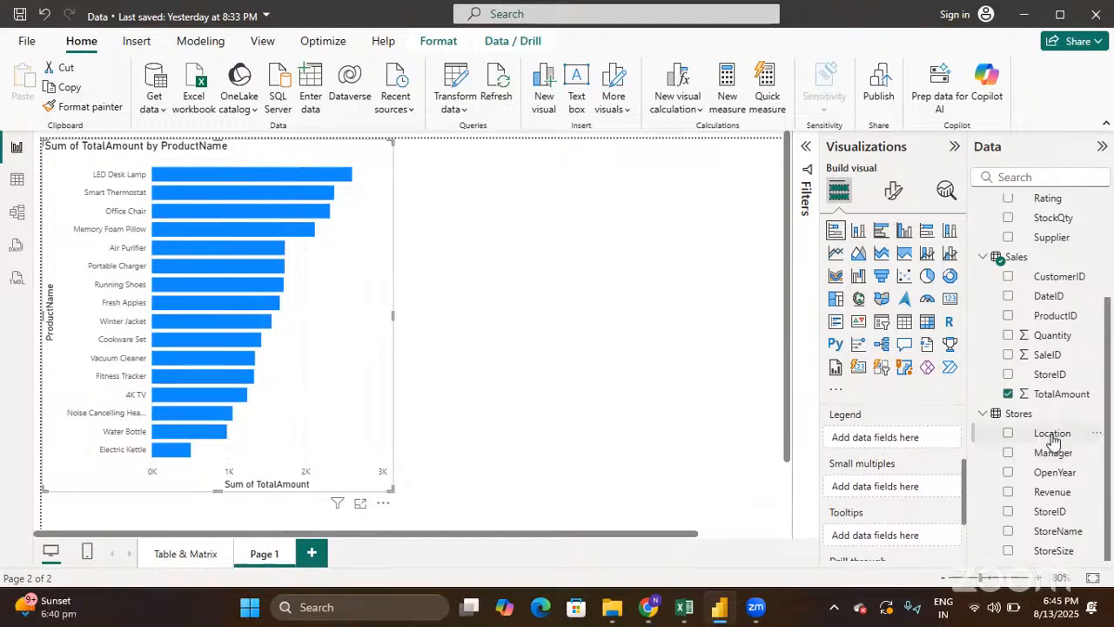
left_click_drag(1053, 441, 883, 492)
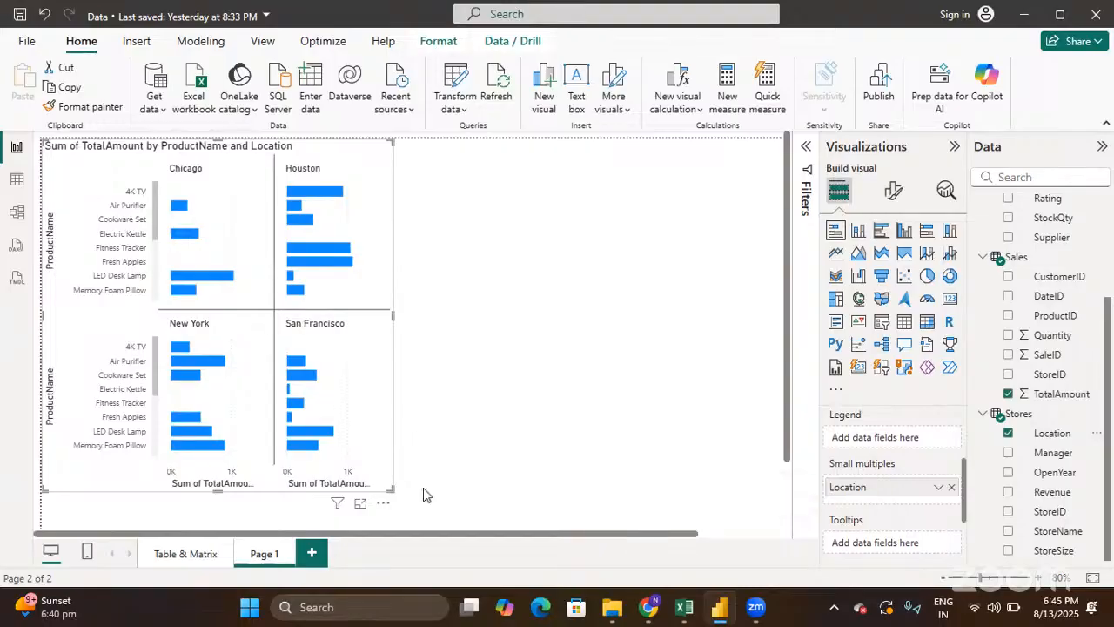
left_click_drag(392, 490, 534, 519)
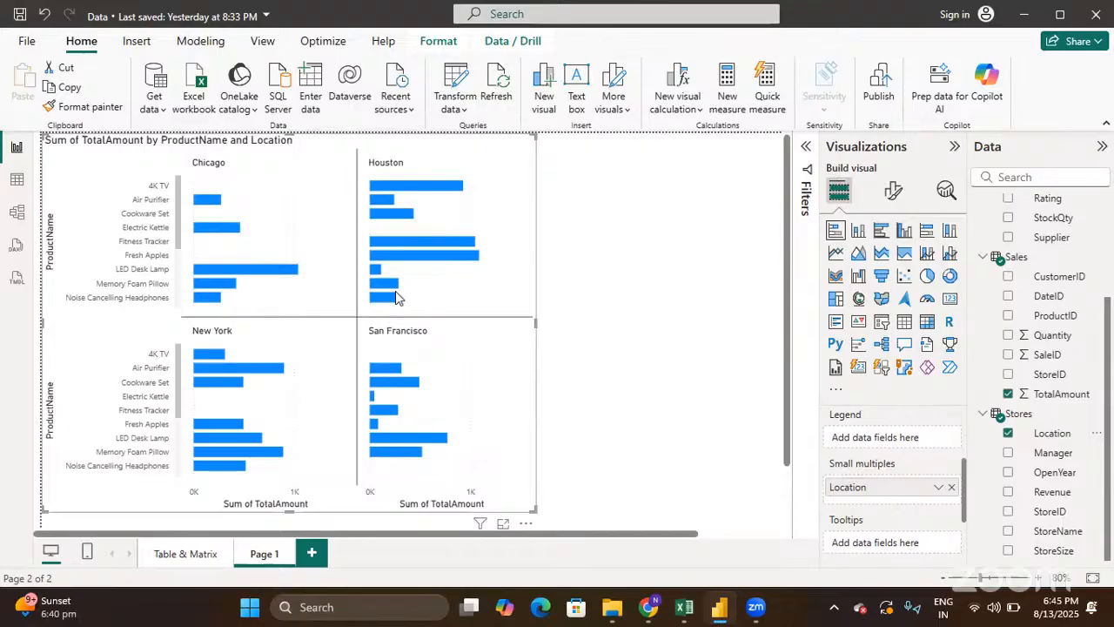
Examine the full product list in the Chicago, Houston, New York and San Francisco small multiples
scroll(875, 490, "down", 1)
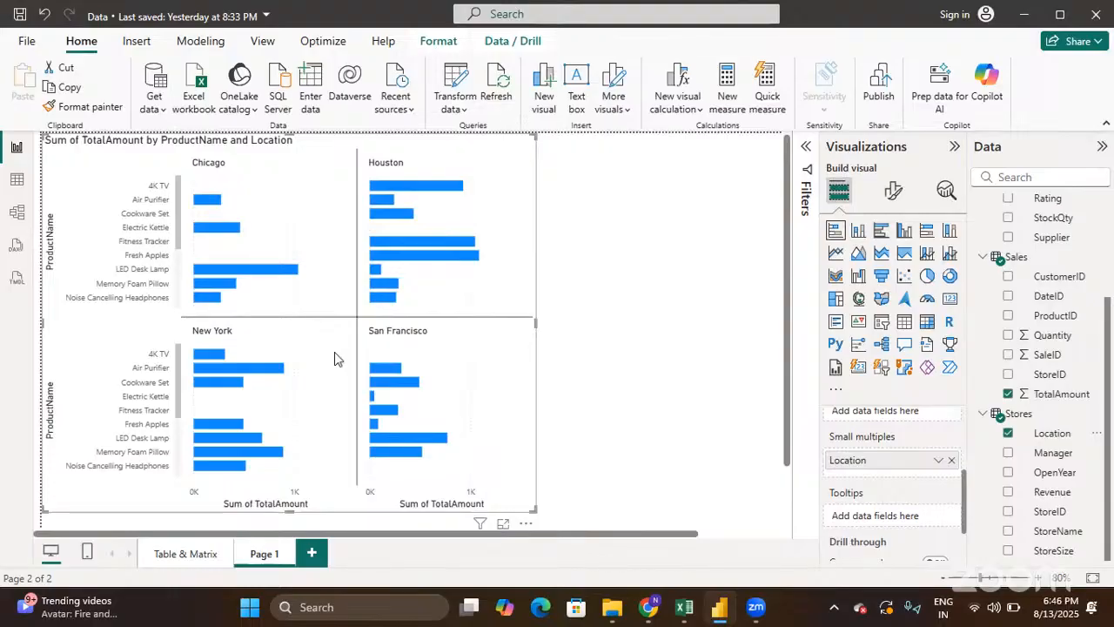
scroll(232, 263, "down", 2)
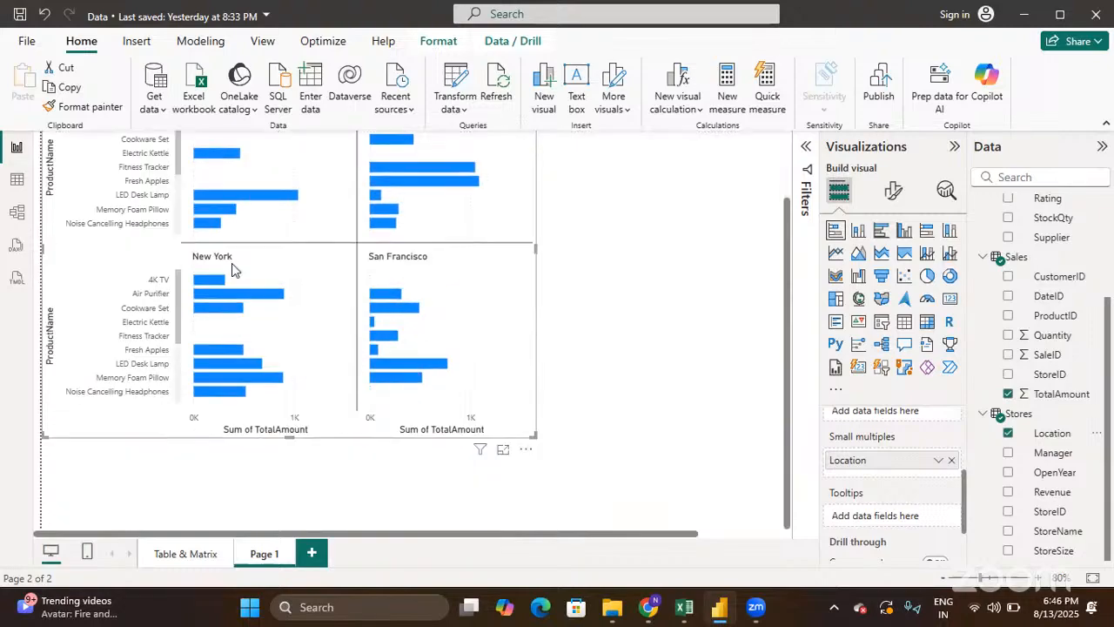
scroll(231, 263, "up", 3)
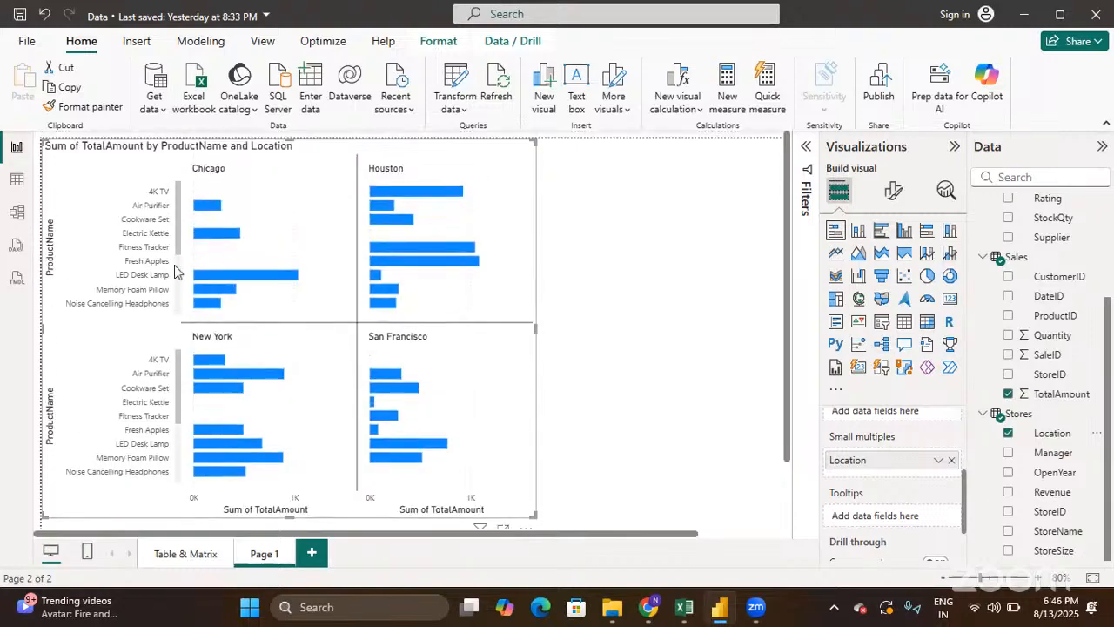
scroll(174, 270, "down", 3)
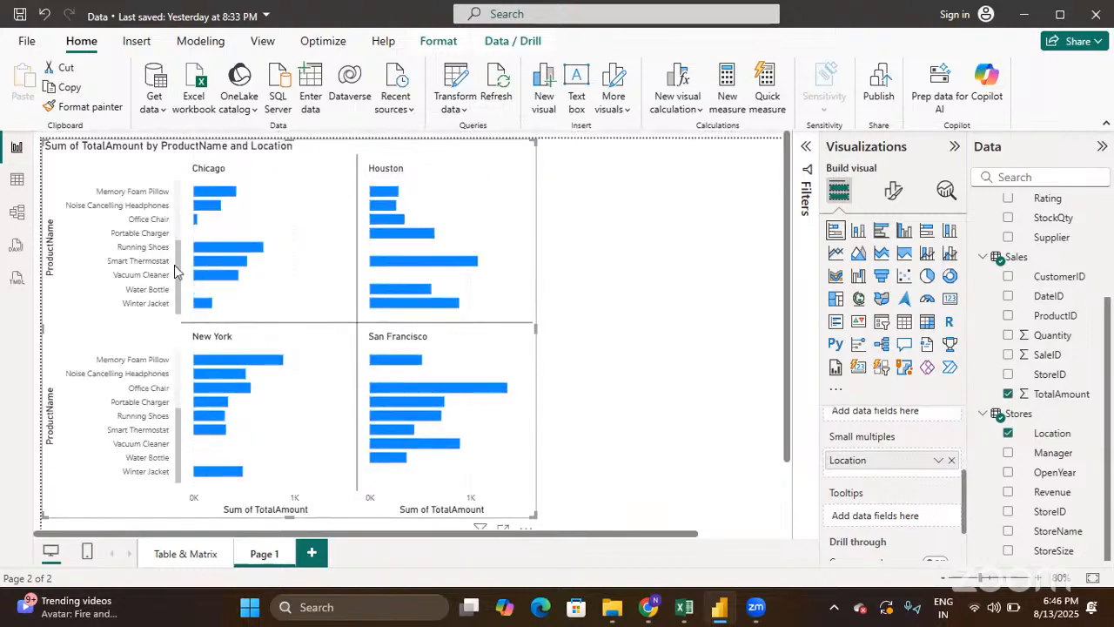
scroll(176, 228, "up", 3)
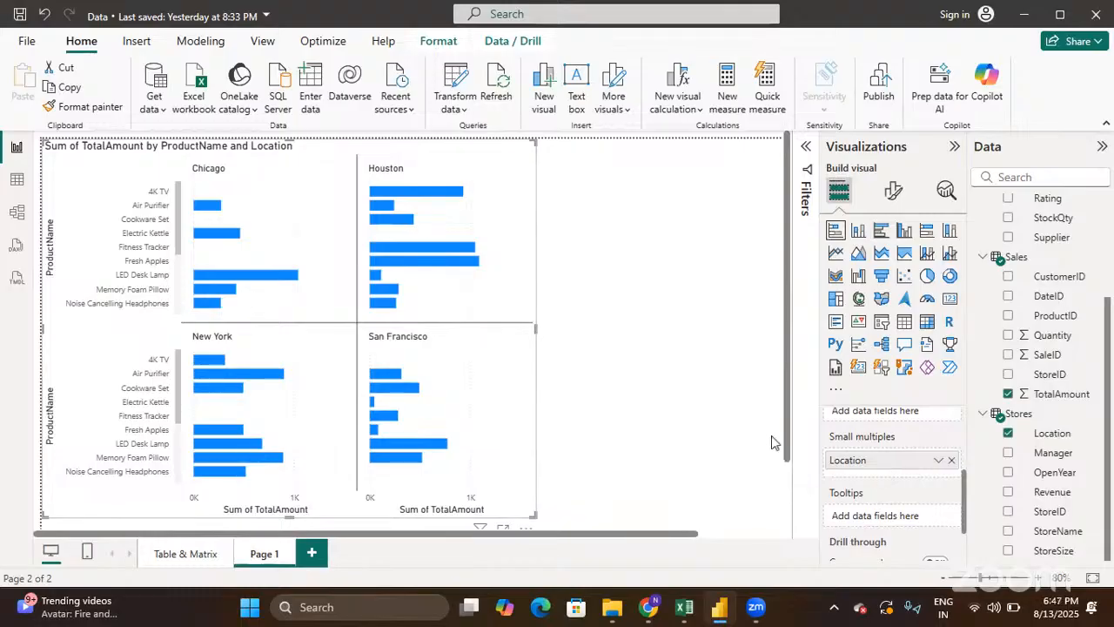
Remove Location from Small multiples and assign it to the chart's Legend again
left_click(953, 460)
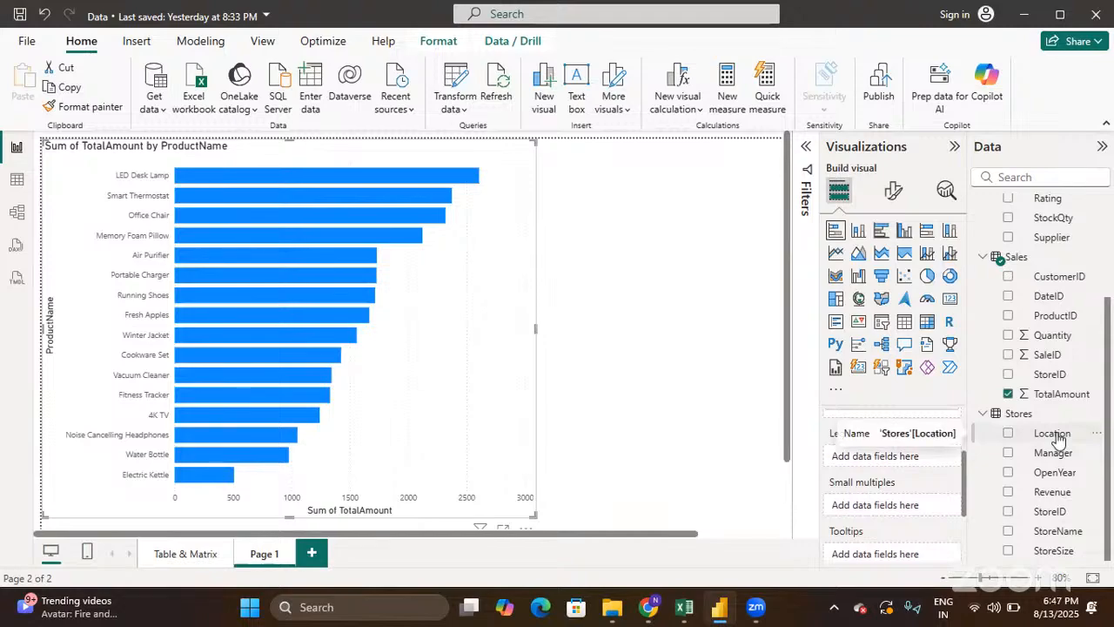
left_click_drag(1057, 437, 876, 457)
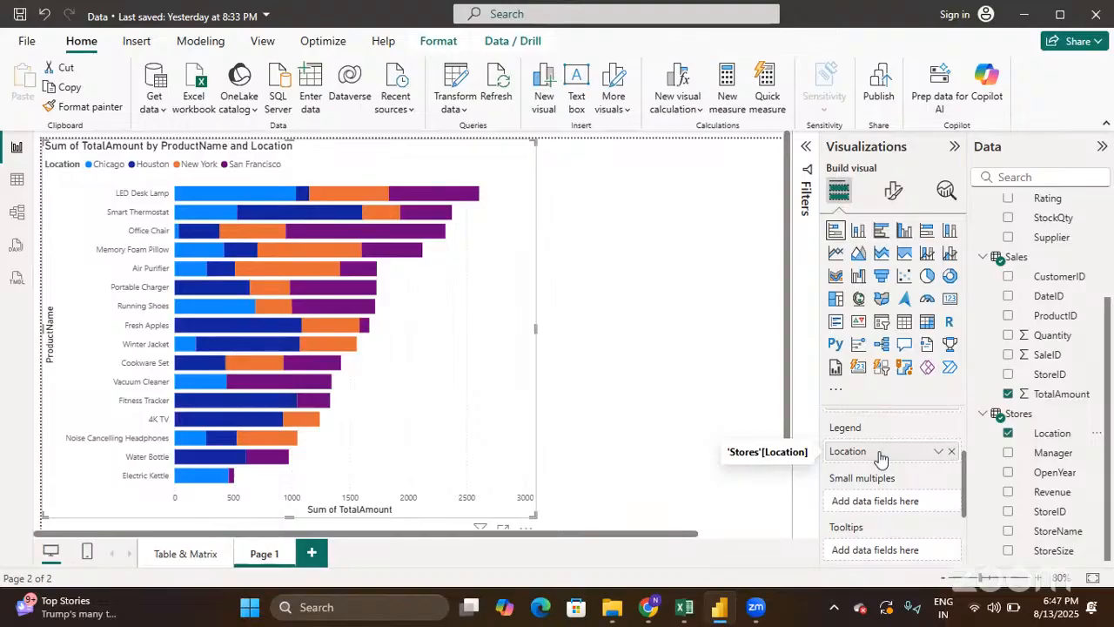
scroll(878, 451, "down", 1)
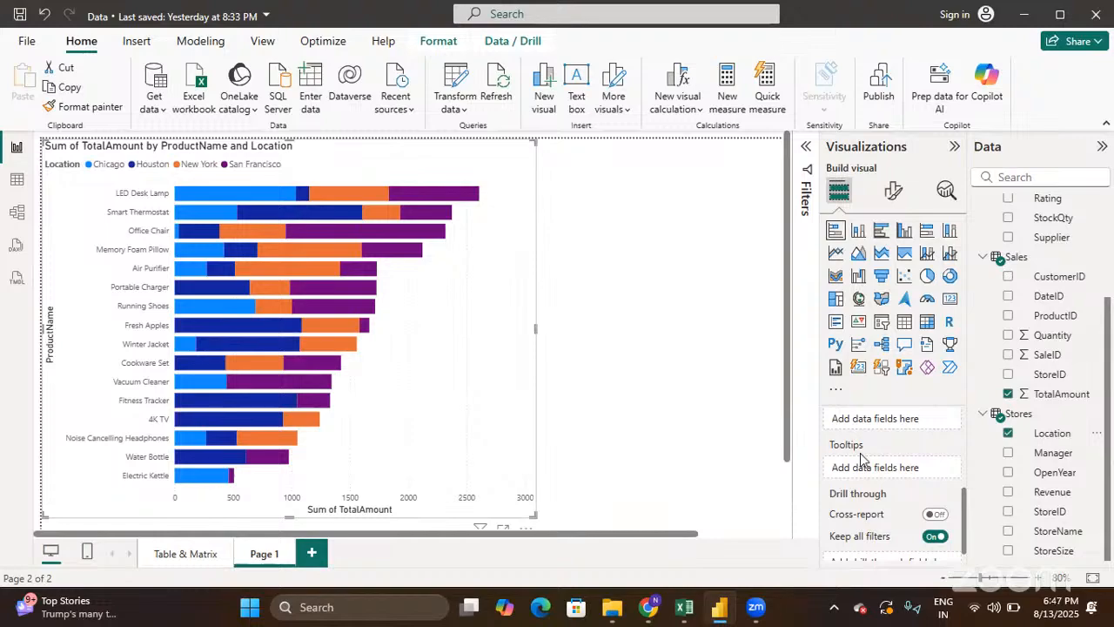
Inspect the Smart Thermostat bar's location segments and review the chart's Y-axis, X-axis, Legend and Small multiples assignments
mouse_move(235, 212)
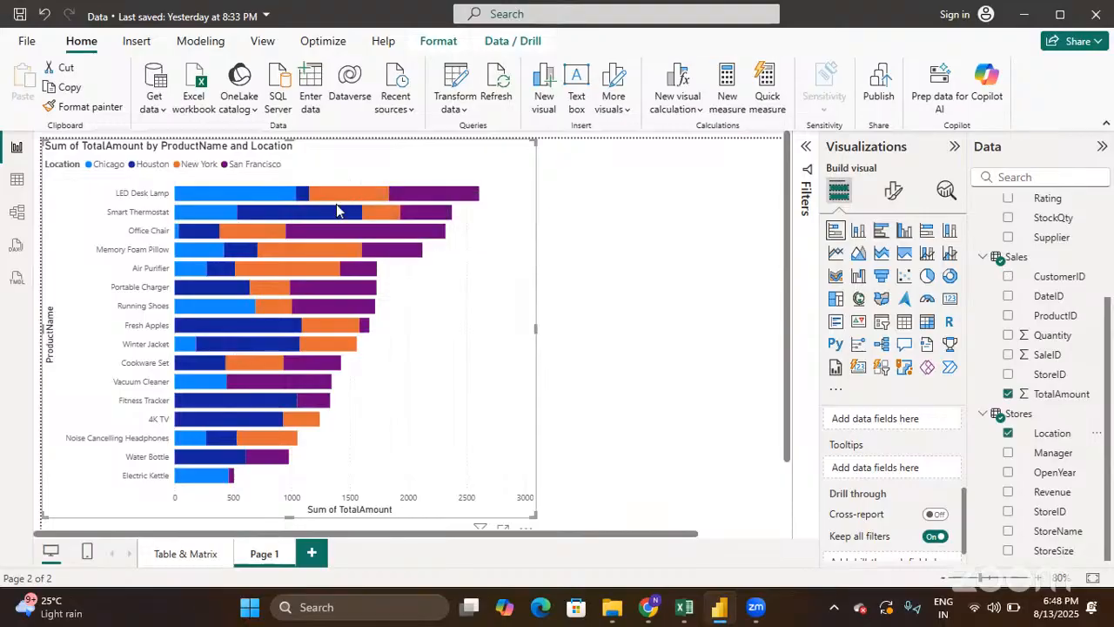
mouse_move(308, 219)
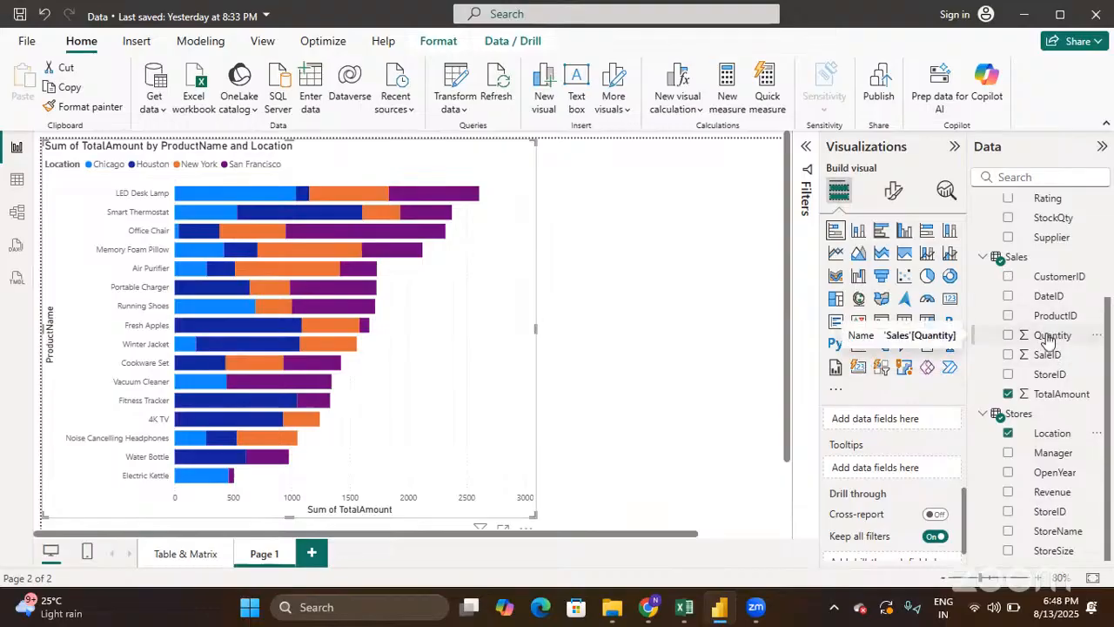
scroll(897, 444, "up", 1)
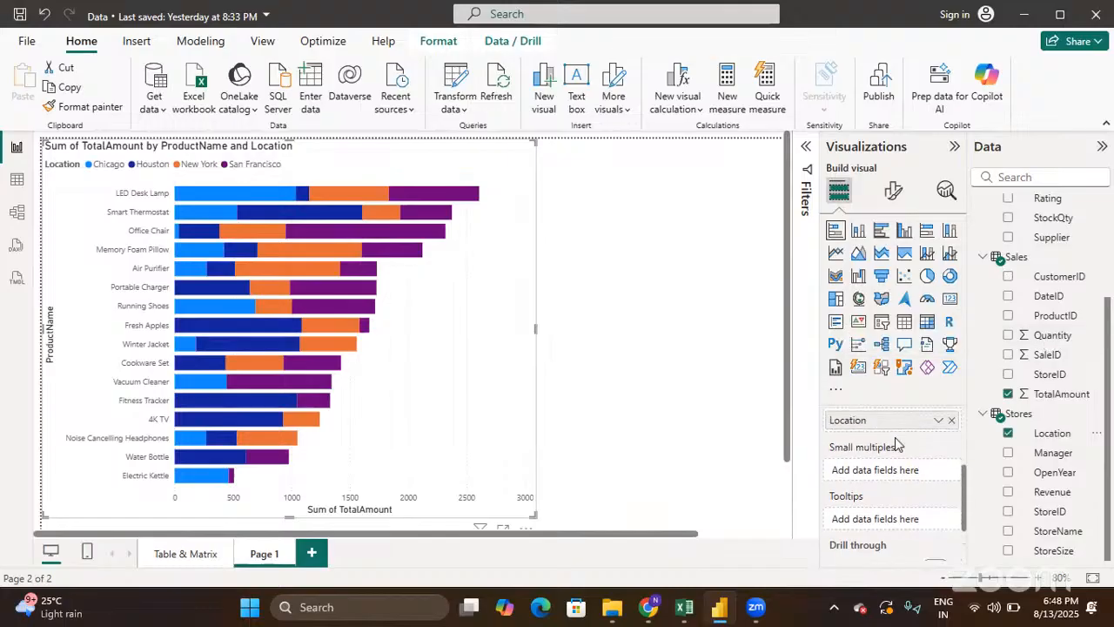
scroll(896, 444, "up", 3)
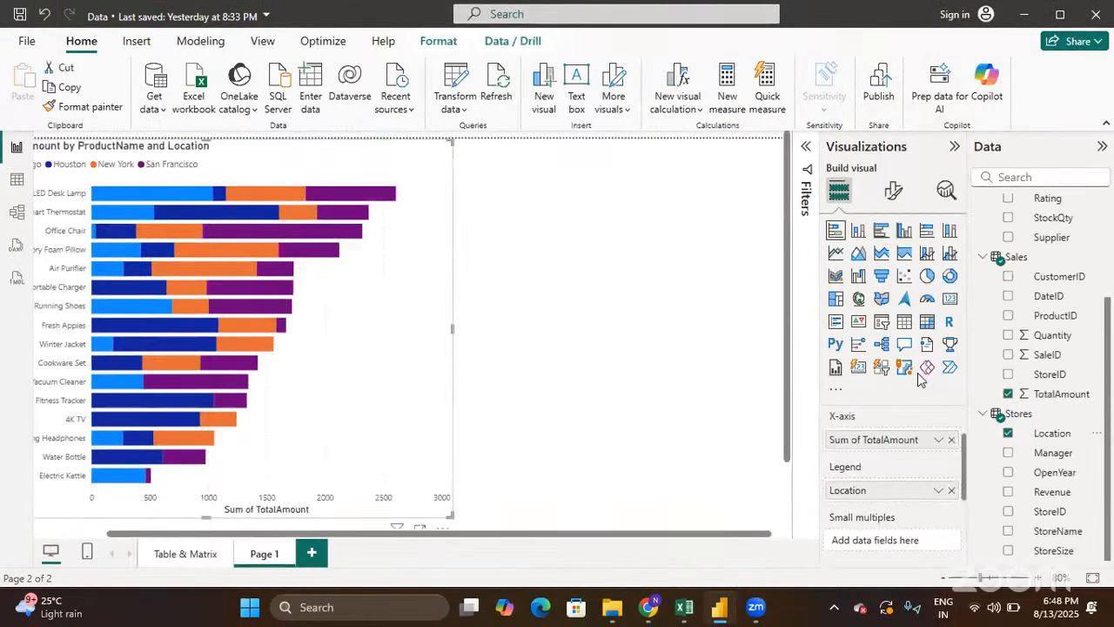
scroll(902, 472, "up", 1)
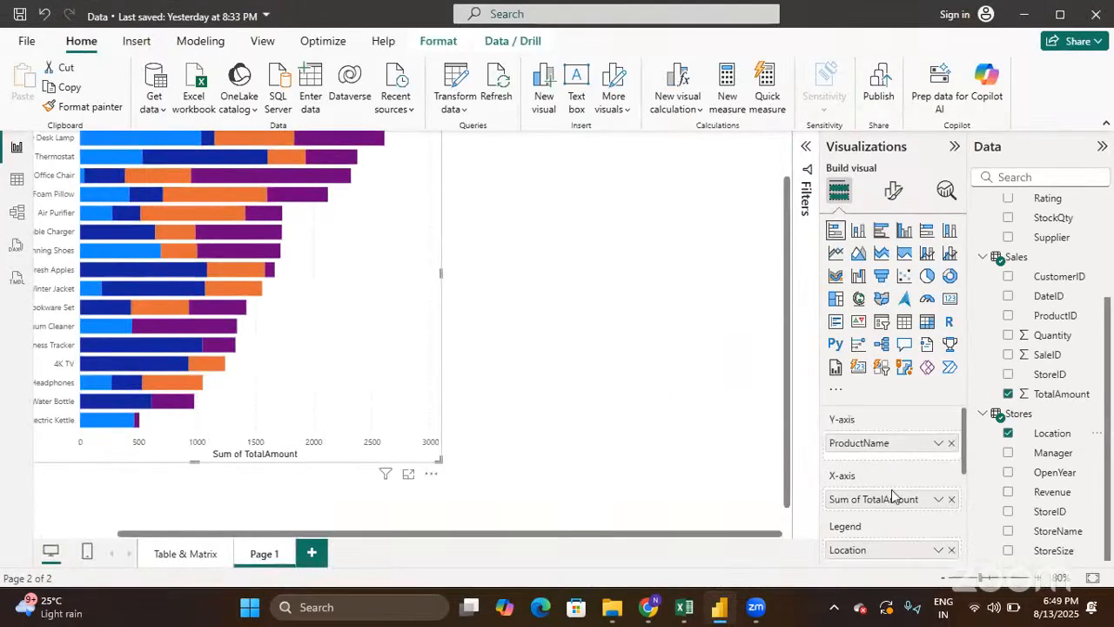
scroll(891, 494, "down", 5)
scroll(891, 494, "up", 4)
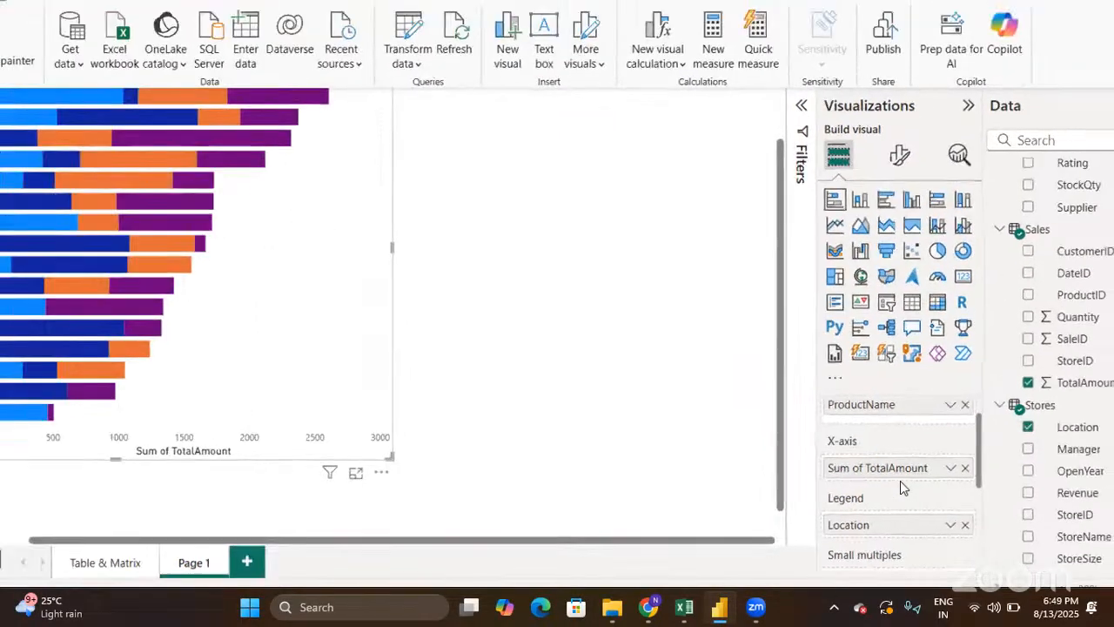
scroll(637, 468, "left", 2)
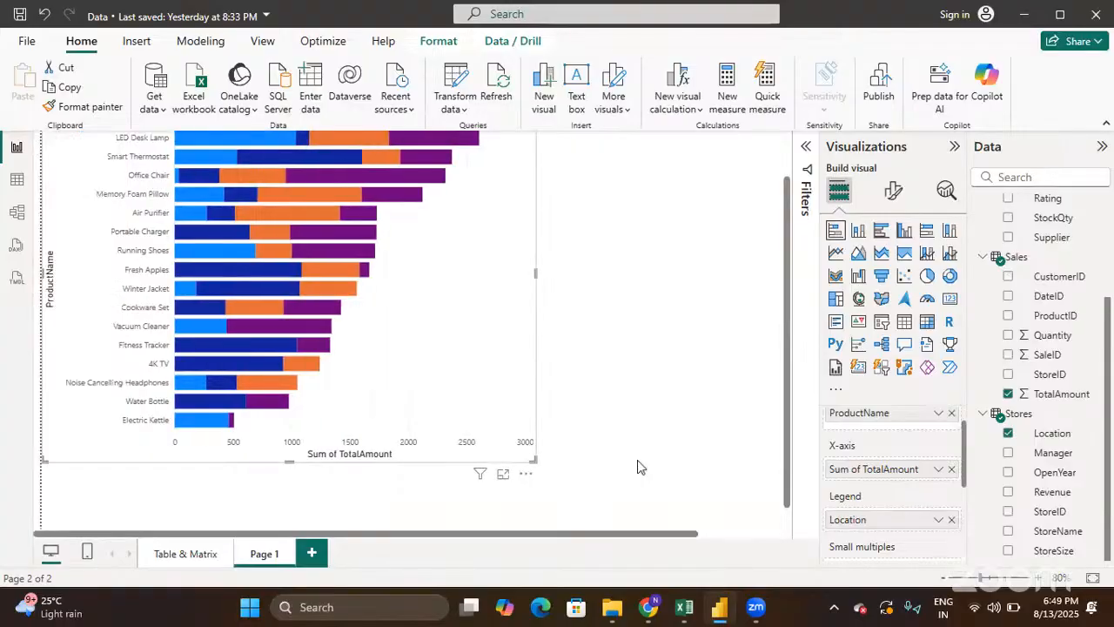
scroll(638, 467, "up", 1)
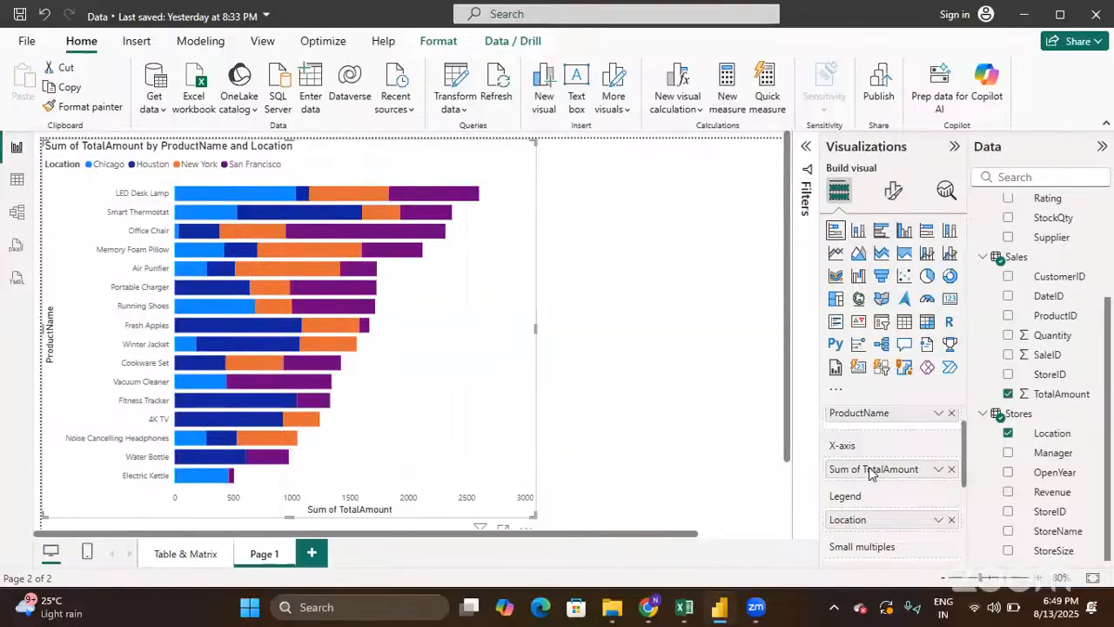
Add Quantity from the Sales table to the chart's Tooltips
scroll(873, 484, "down", 1)
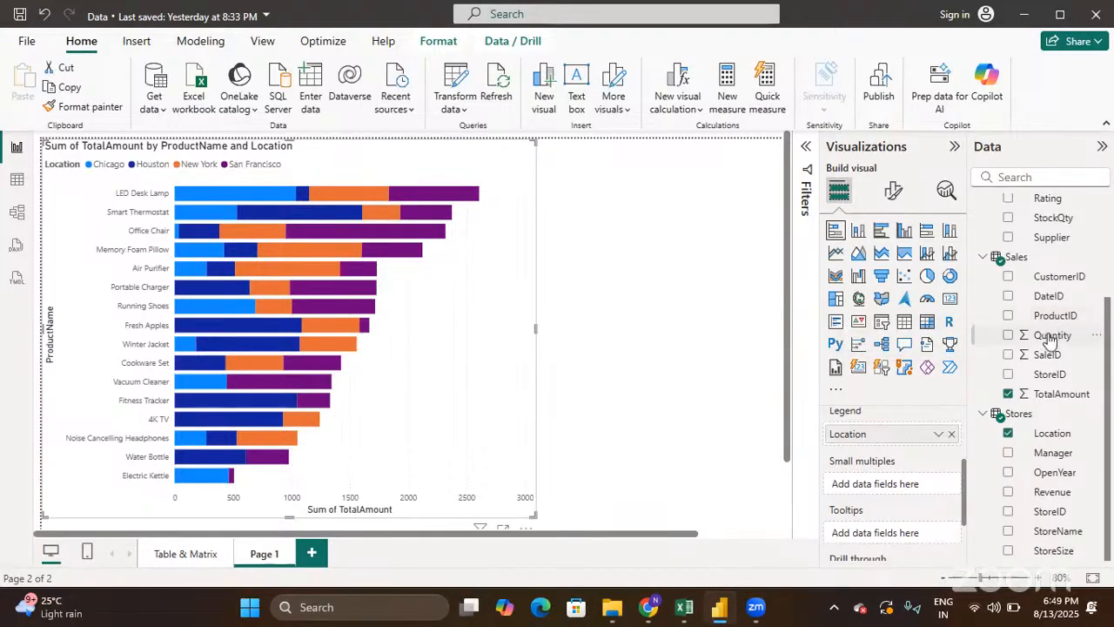
left_click_drag(1051, 340, 892, 534)
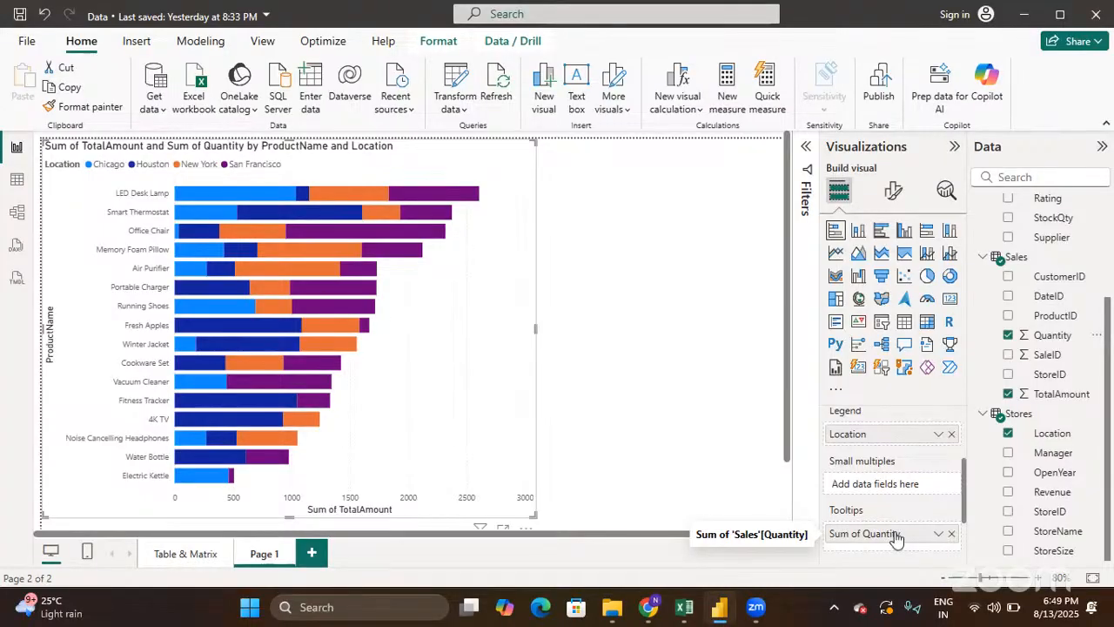
scroll(896, 537, "down", 2)
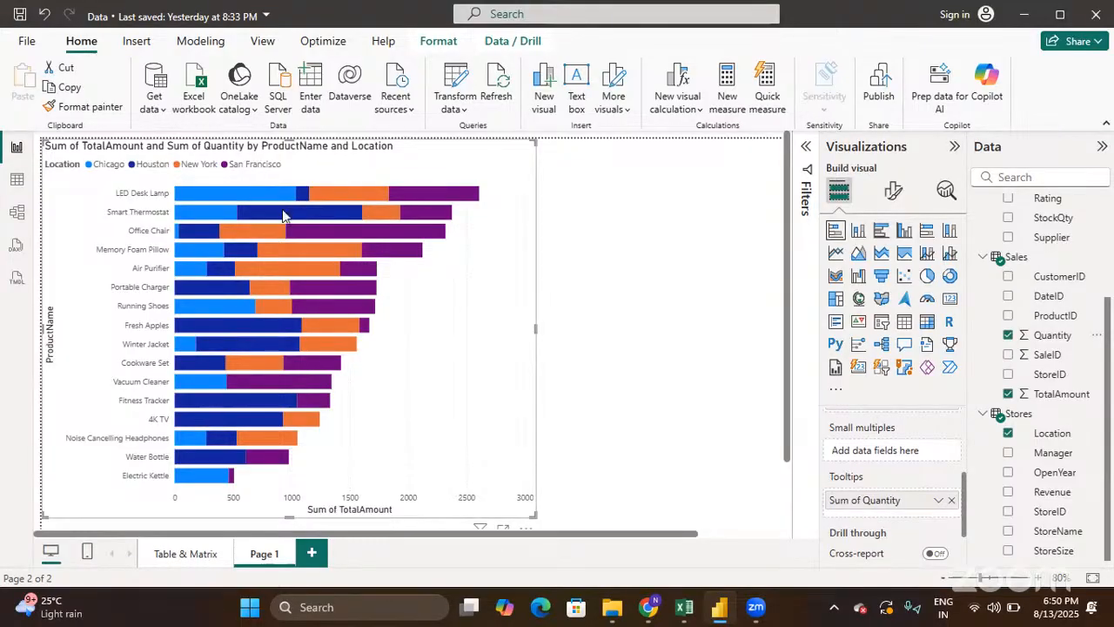
Inspect the tooltips of the LED Desk Lamp and Cookware Set segments, and recheck the chart's field assignments from Tooltips up to Y-axis
mouse_move(262, 198)
mouse_move(253, 370)
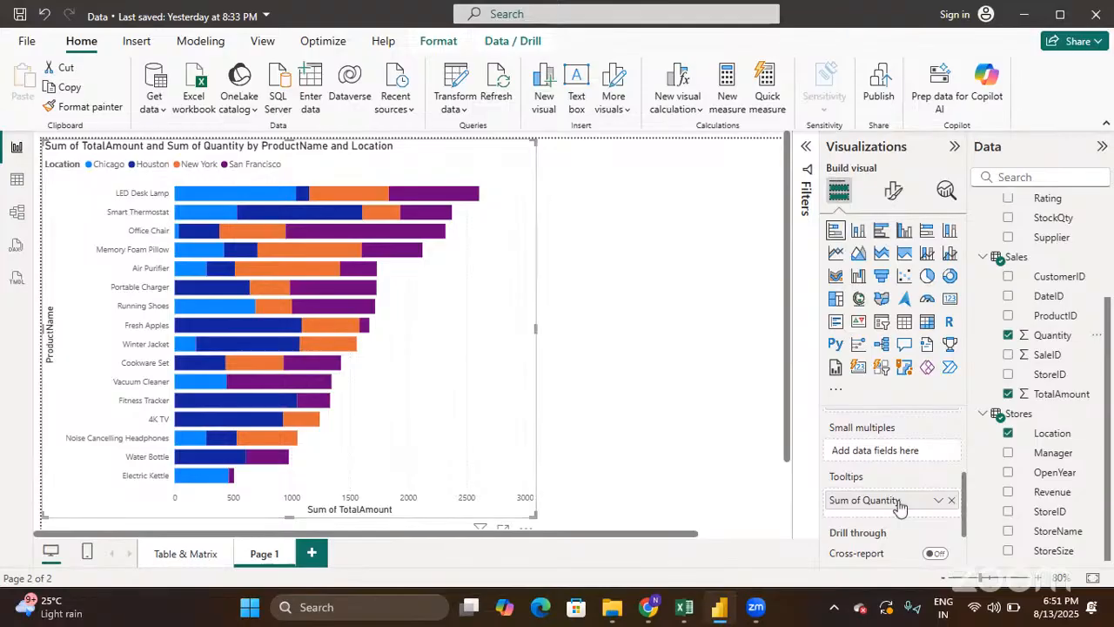
scroll(853, 458, "up", 3)
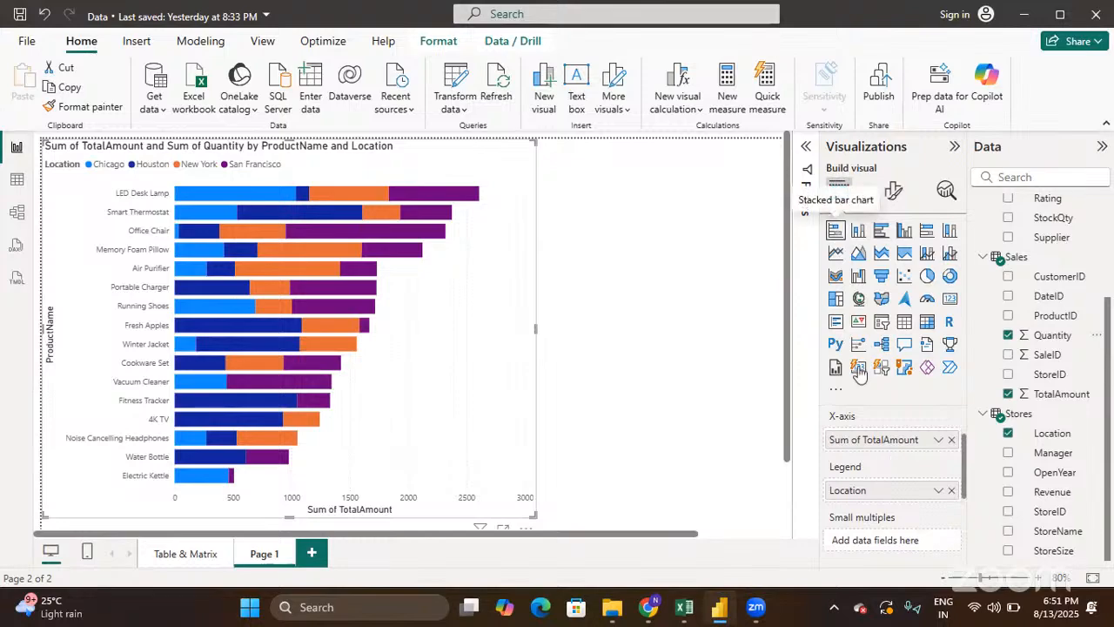
scroll(873, 477, "up", 1)
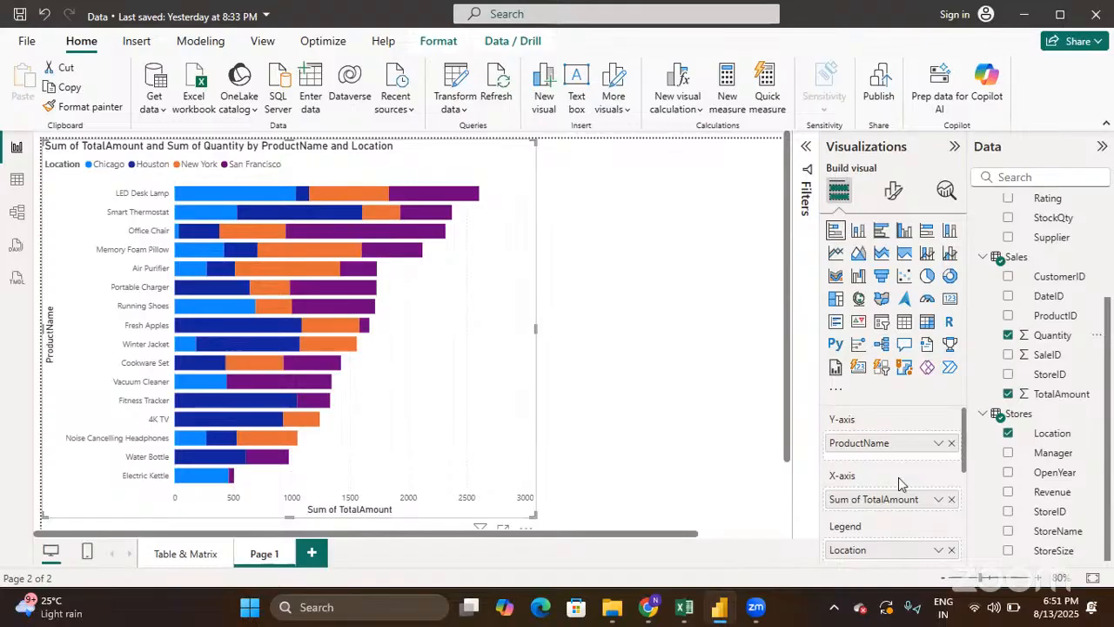
Inspect the tooltip of the LED Desk Lamp's Chicago segment and review the chart's field assignments from the X-axis to Tooltips
scroll(898, 477, "down", 1)
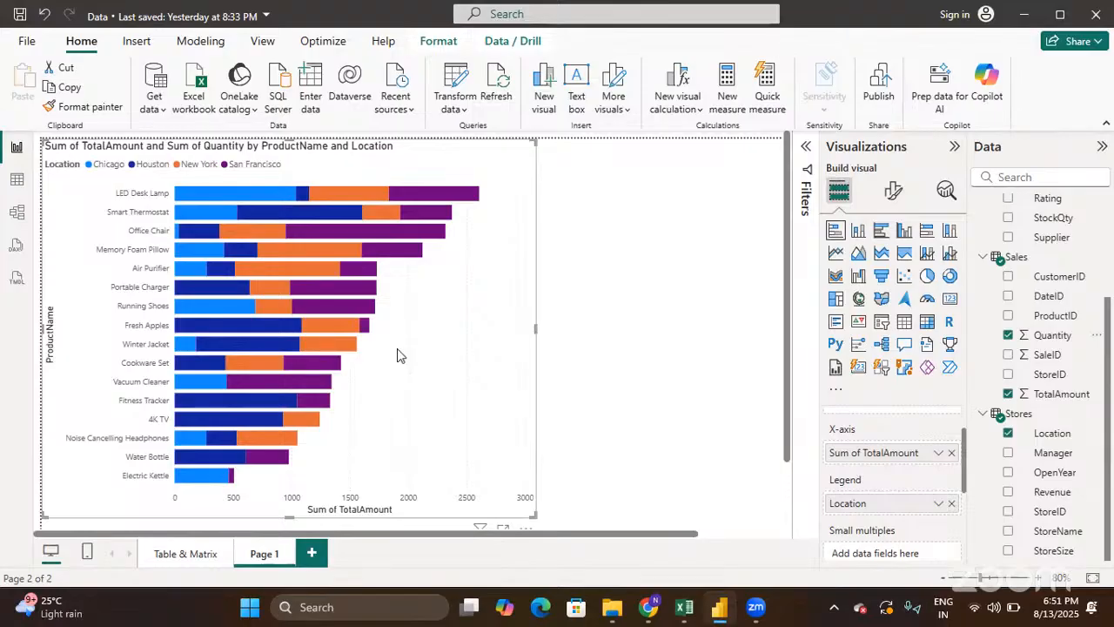
mouse_move(354, 307)
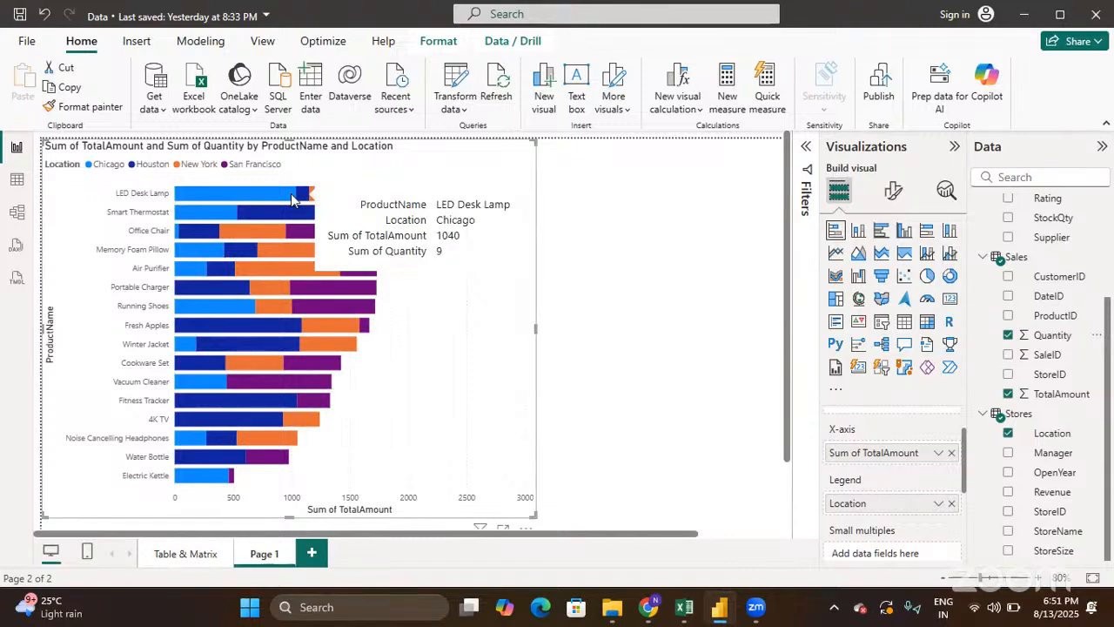
scroll(866, 509, "down", 2)
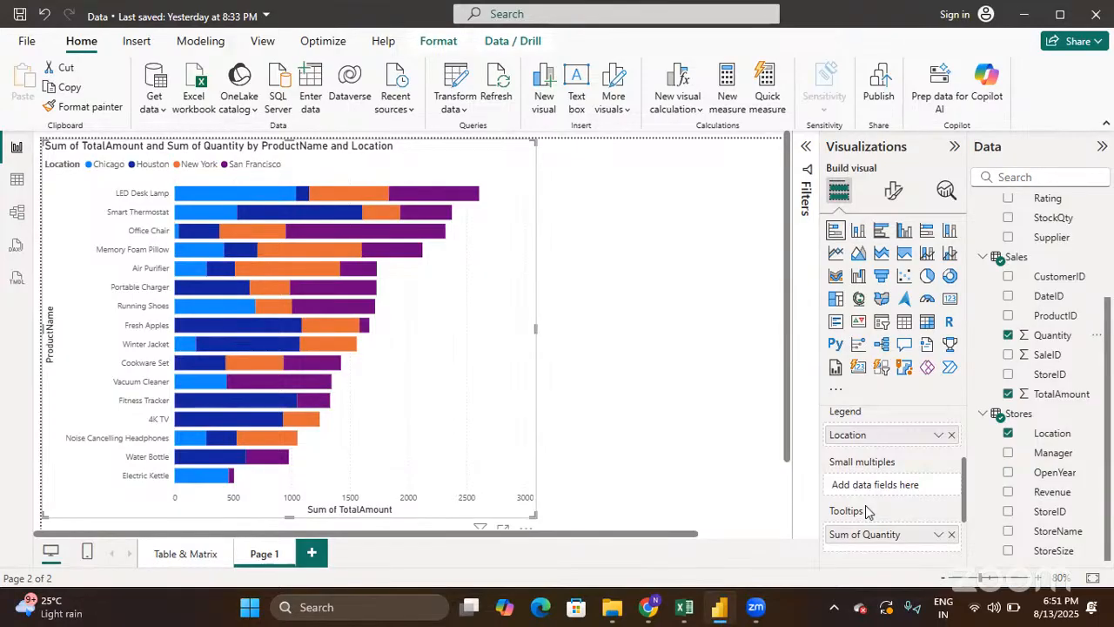
scroll(865, 512, "down", 1)
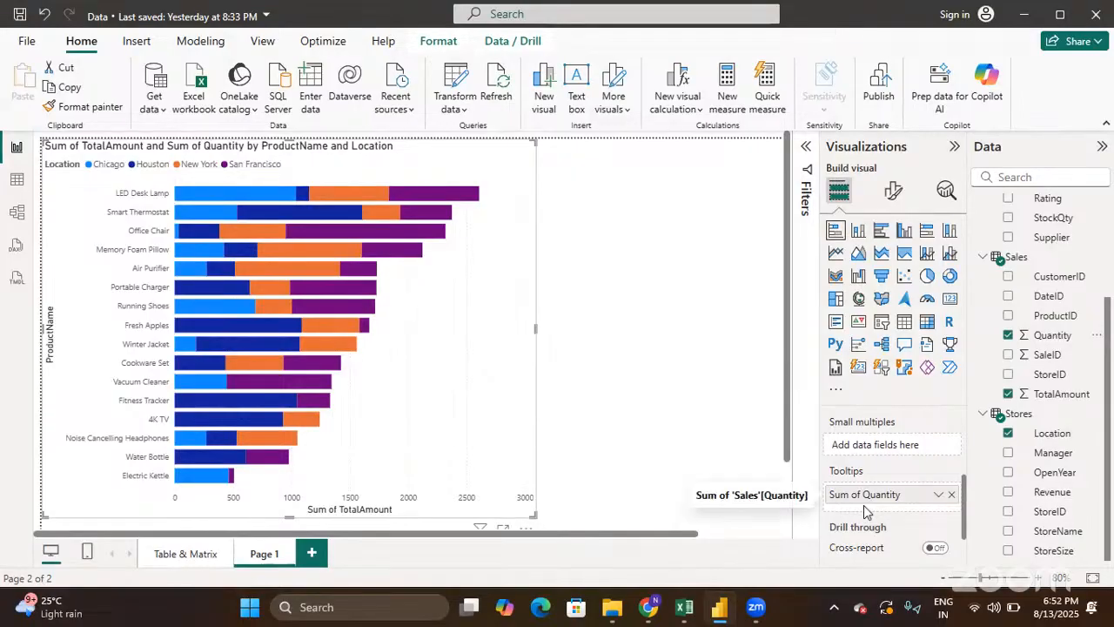
scroll(861, 488, "up", 3)
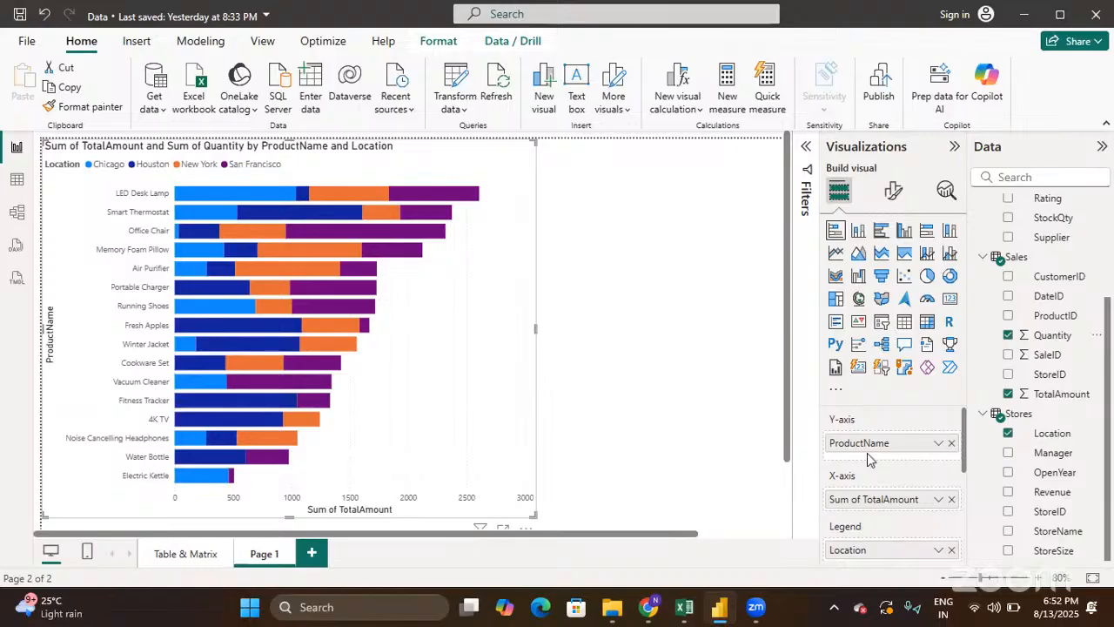
Add Category from the Products table to the chart's Y-axis, above ProductName
scroll(1029, 461, "up", 3)
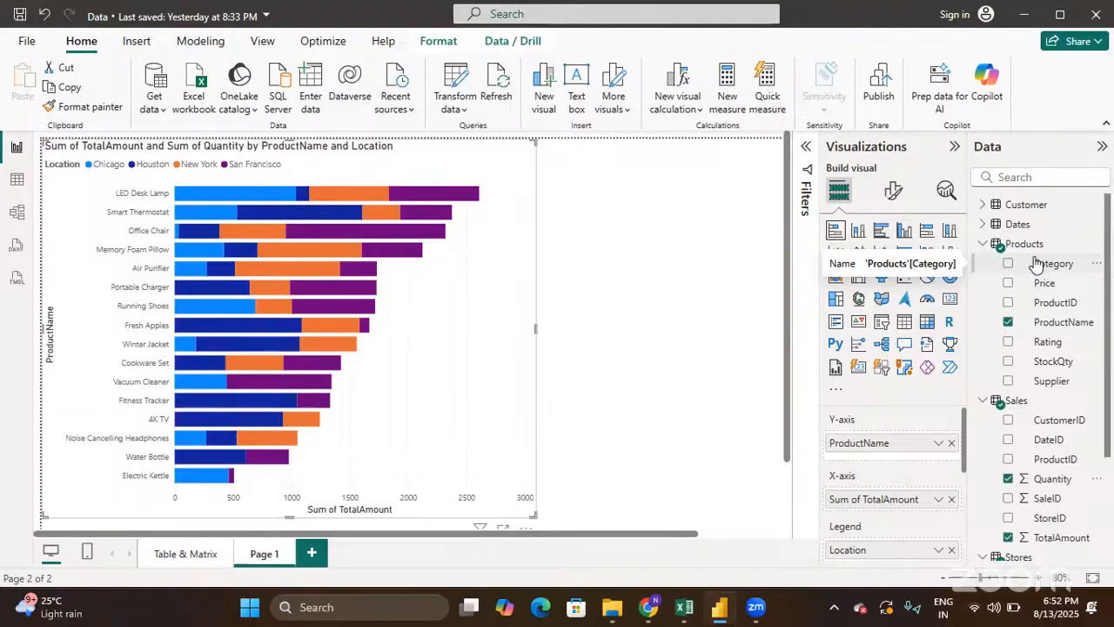
left_click_drag(1036, 262, 900, 444)
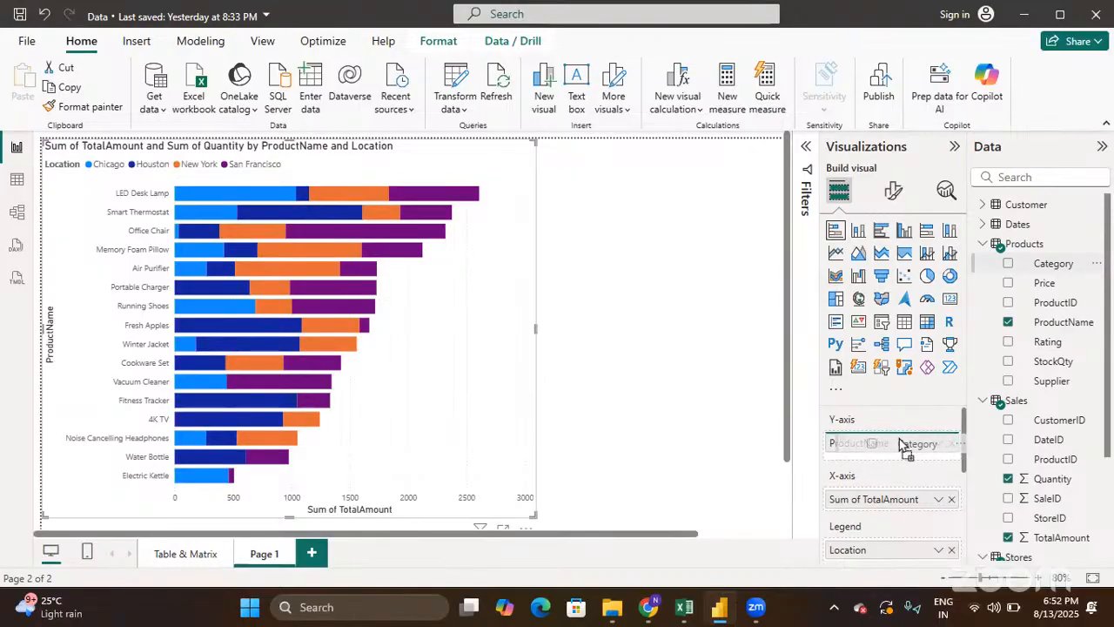
mouse_move(901, 444)
left_mouse_down()
mouse_move(901, 459)
mouse_move(892, 444)
left_mouse_up()
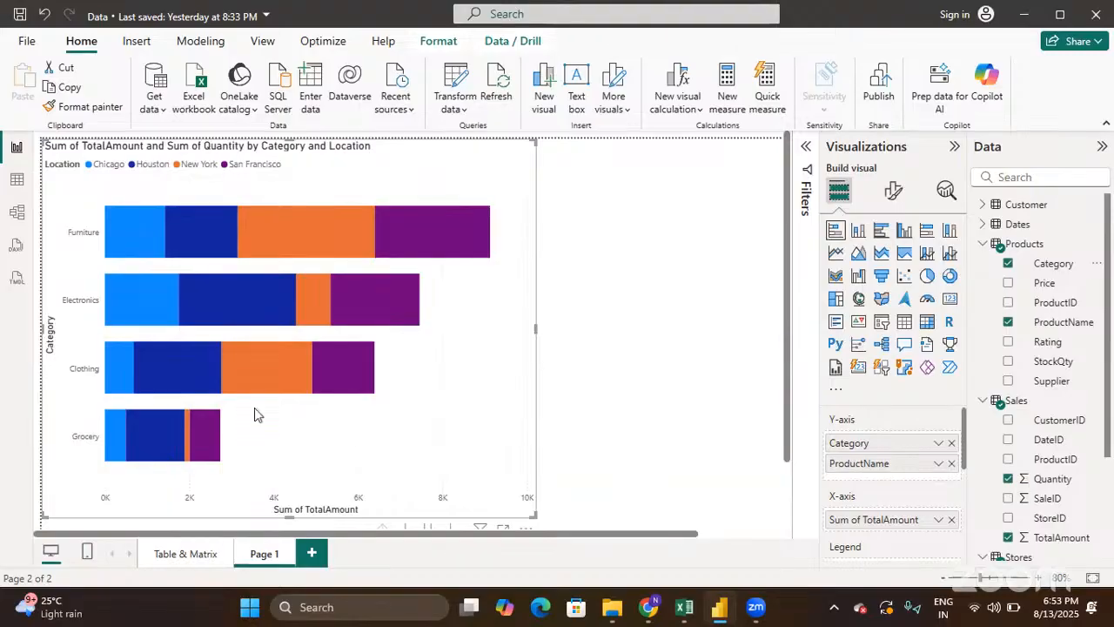
Take the whole chart to the next hierarchy level, ProductName, and drill back up to Category
scroll(428, 407, "down", 2)
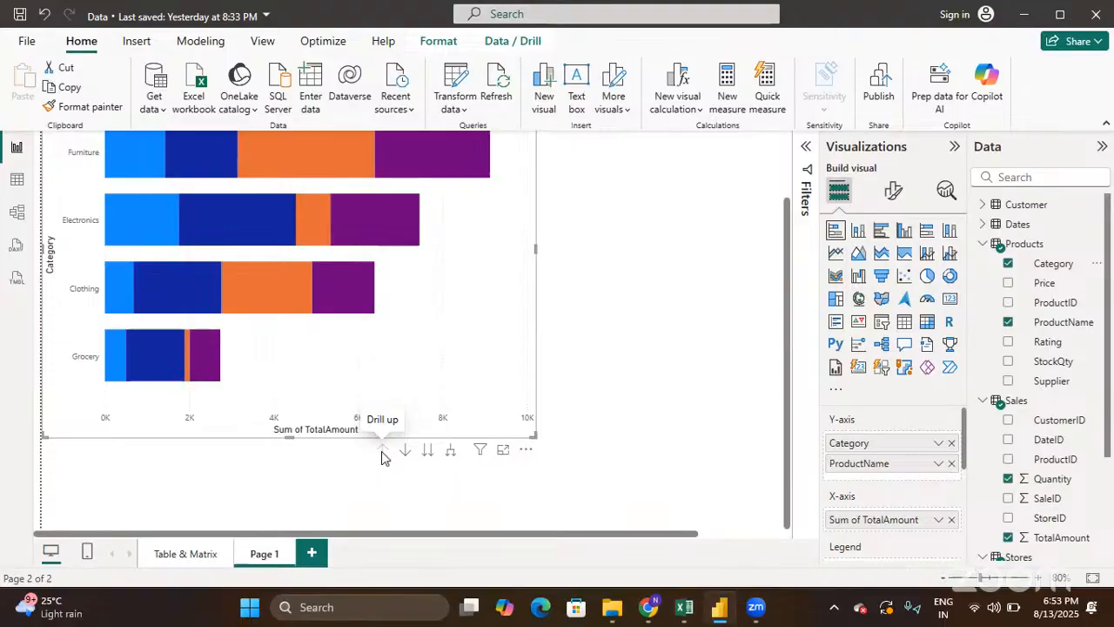
scroll(278, 327, "up", 3)
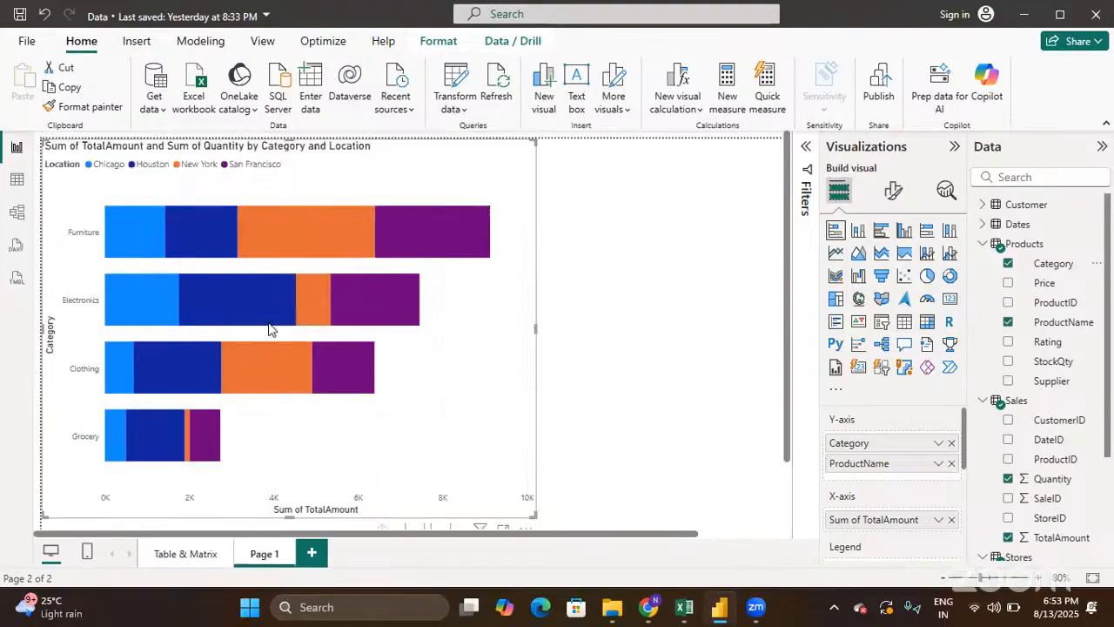
scroll(270, 329, "down", 2)
scroll(268, 329, "down", 1)
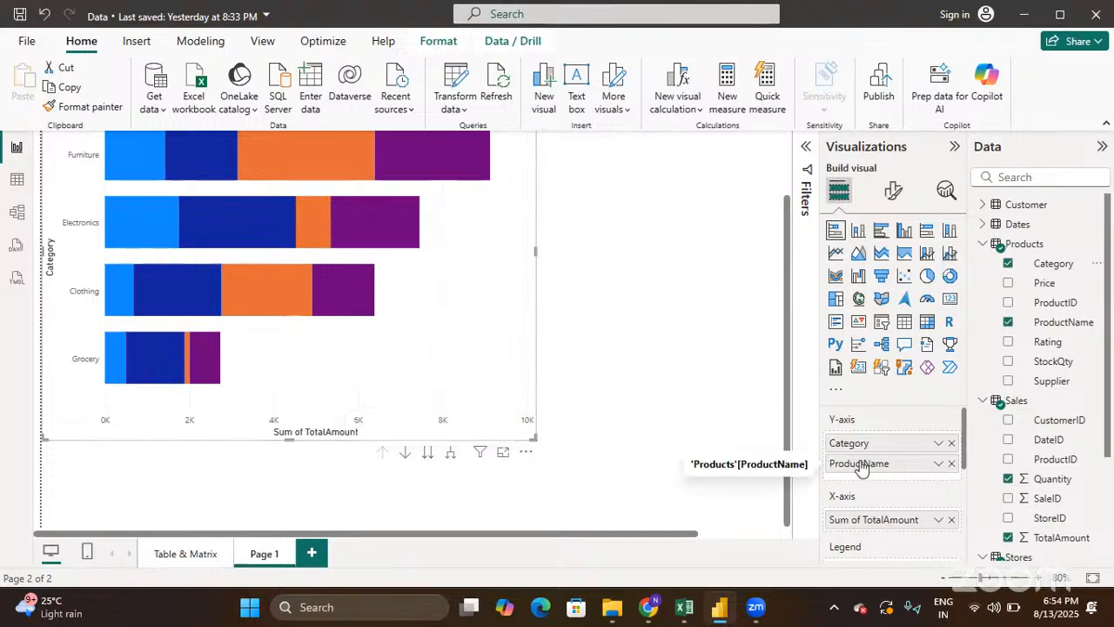
left_click(427, 457)
scroll(426, 462, "up", 1)
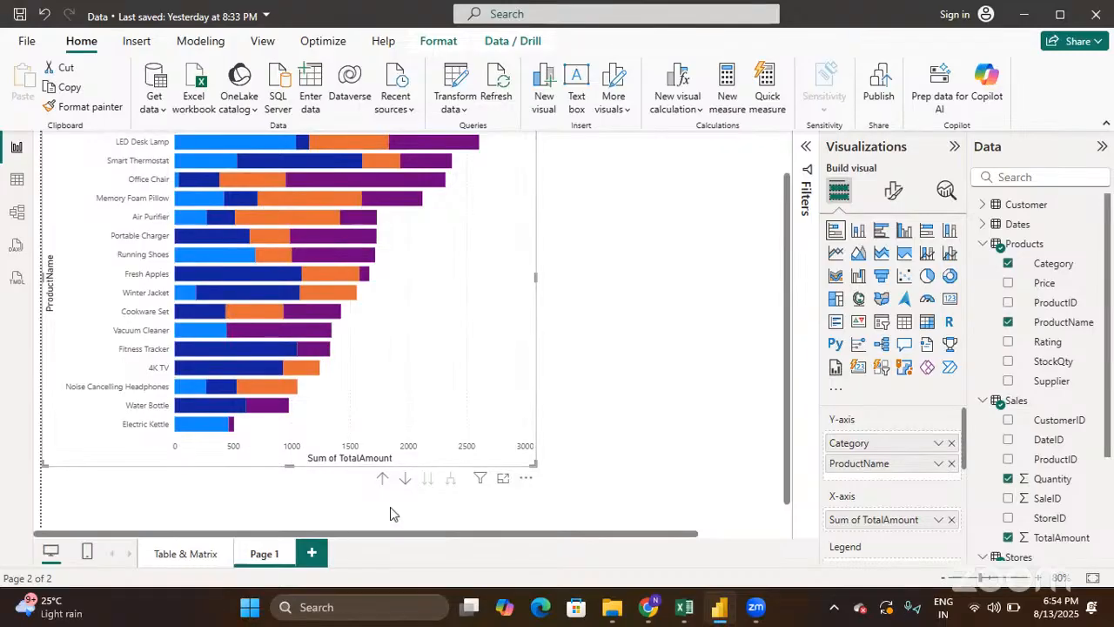
left_click(382, 479)
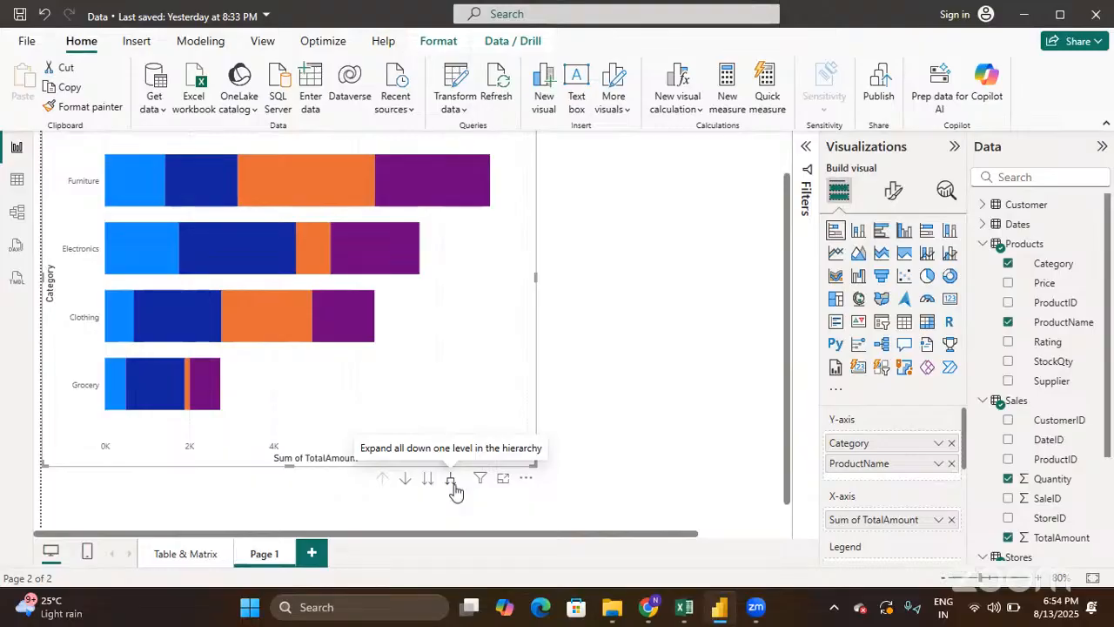
Expand all categories down one level in the hierarchy, view the products grouped by category, and drill back up
left_click(451, 485)
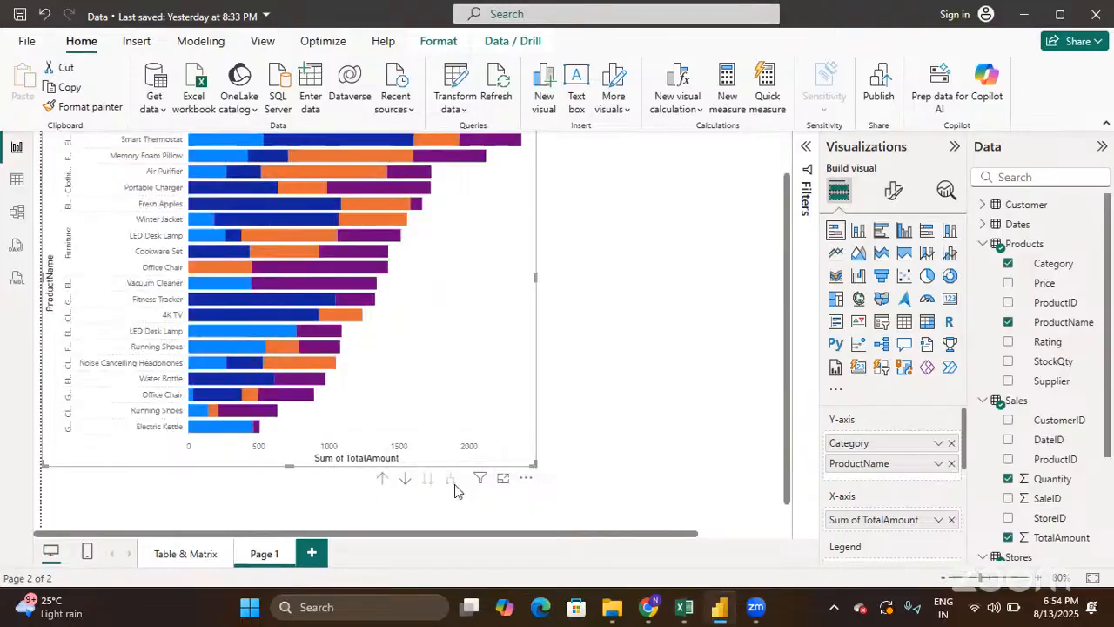
scroll(454, 490, "up", 1)
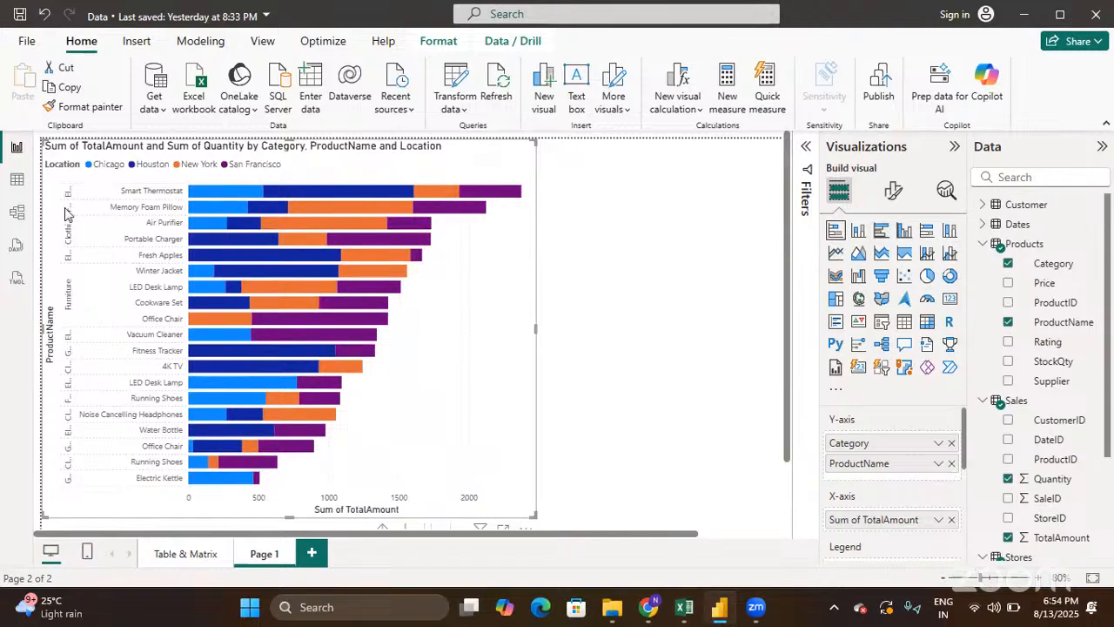
scroll(169, 455, "down", 2)
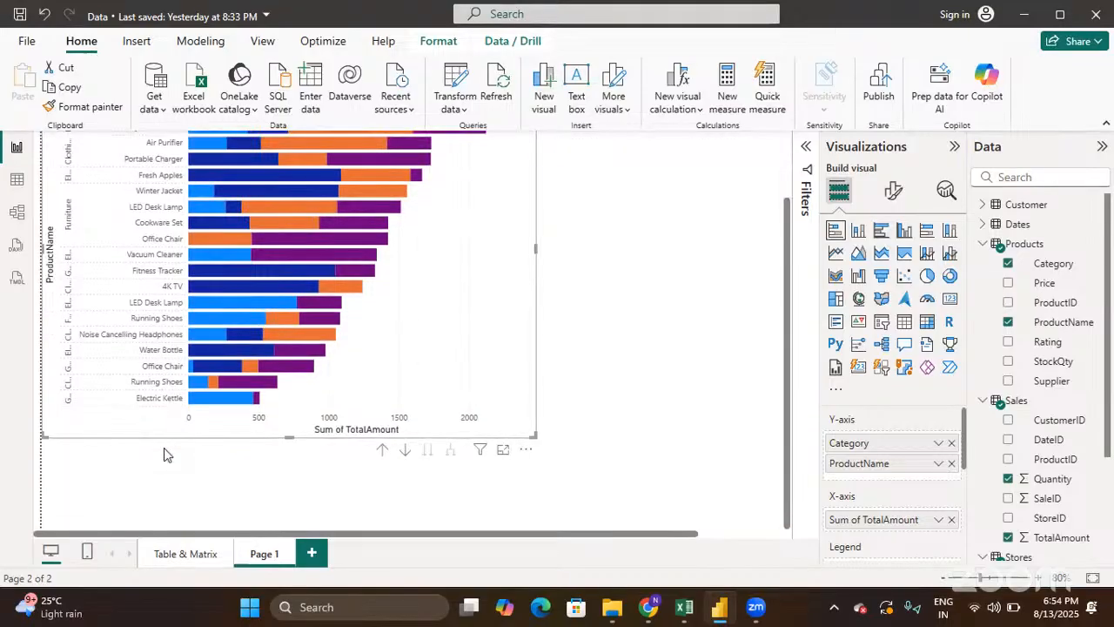
left_click(382, 450)
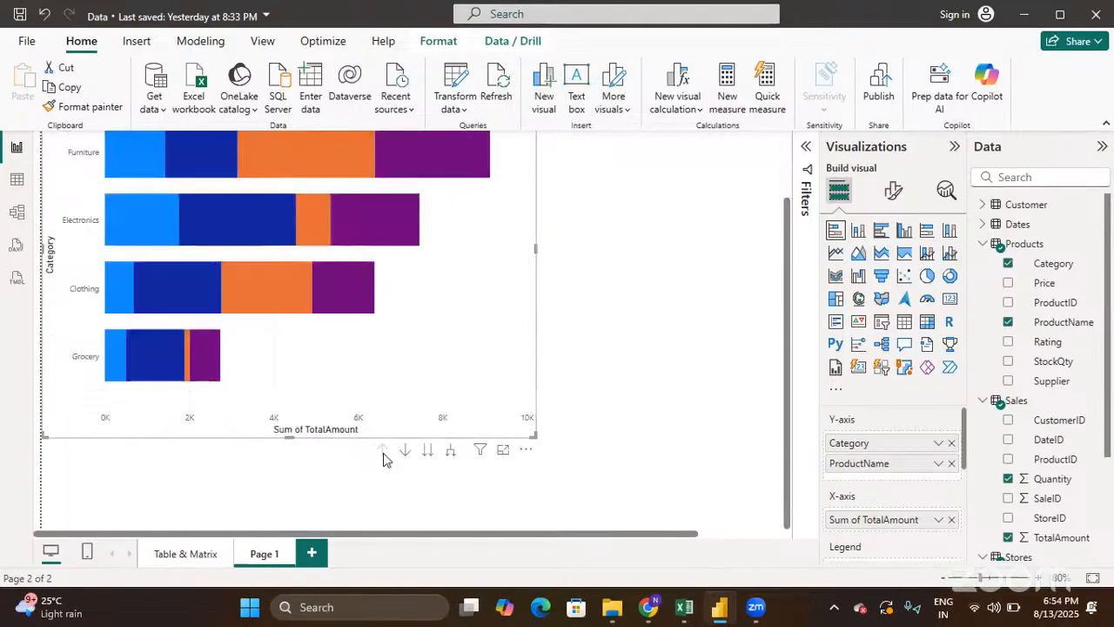
scroll(411, 459, "up", 1)
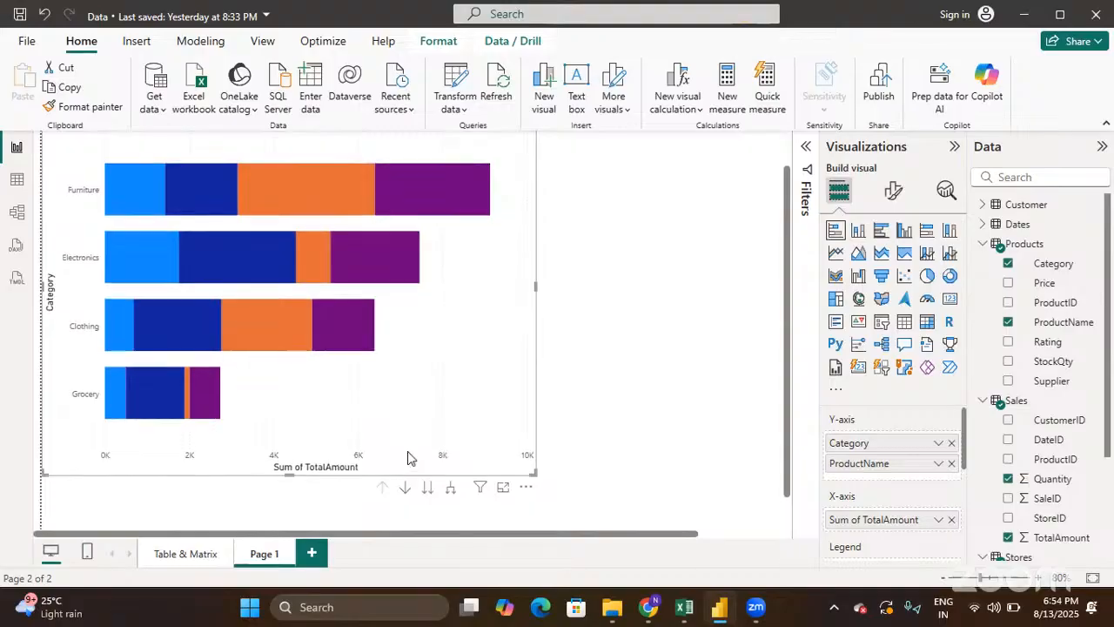
Turn on drill-down mode, drill into the Electronics category to view its products, then drill back up and turn the mode off
scroll(410, 458, "down", 1)
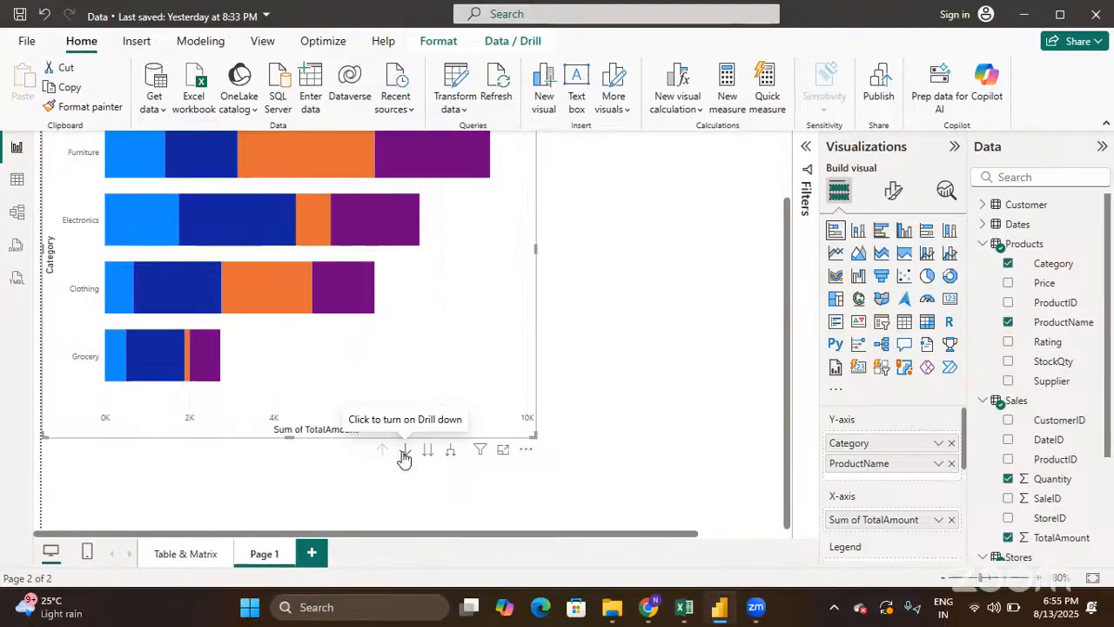
scroll(236, 273, "up", 1)
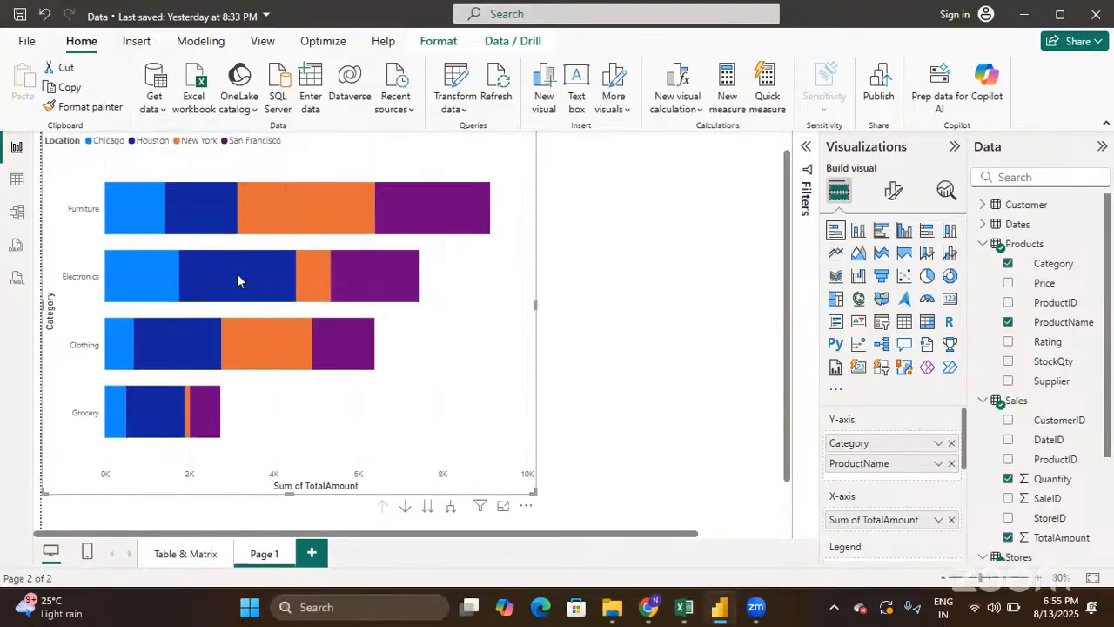
mouse_move(233, 342)
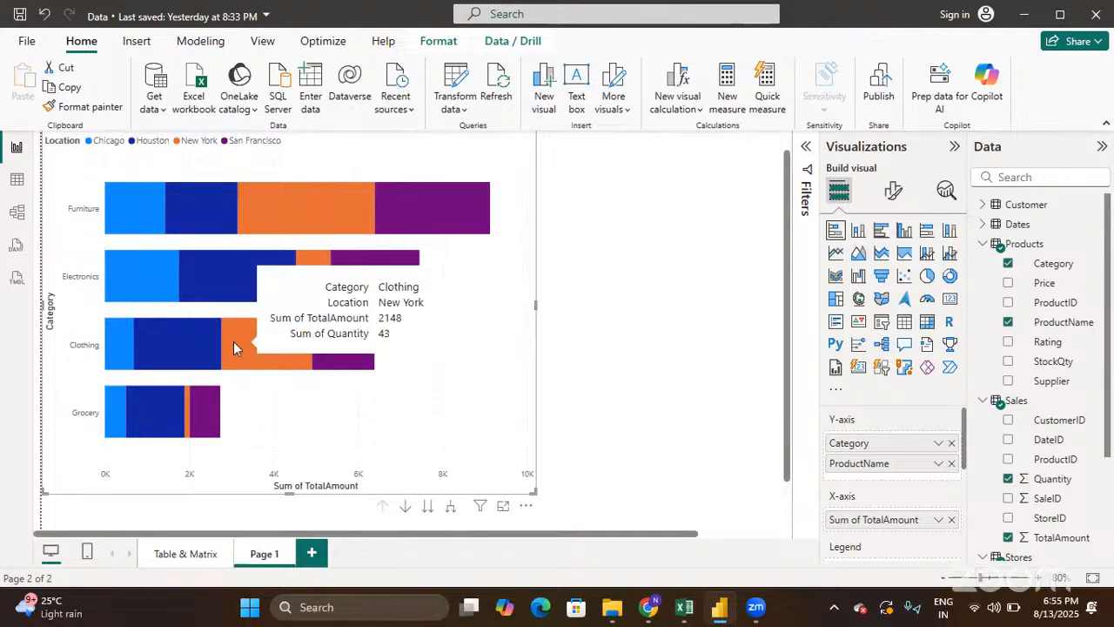
mouse_move(191, 278)
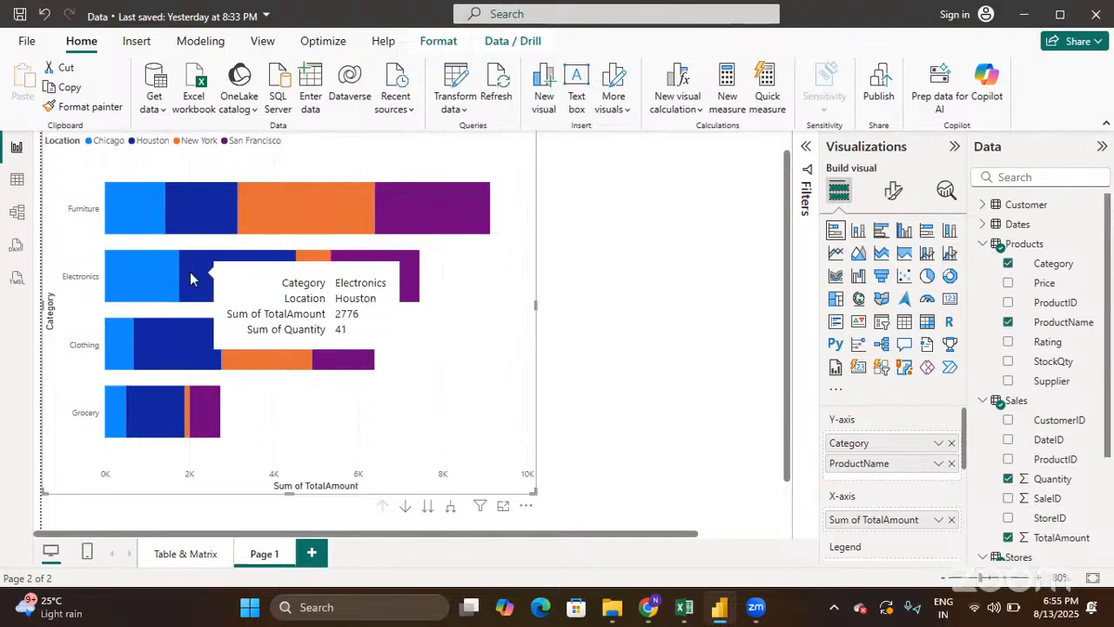
mouse_move(152, 286)
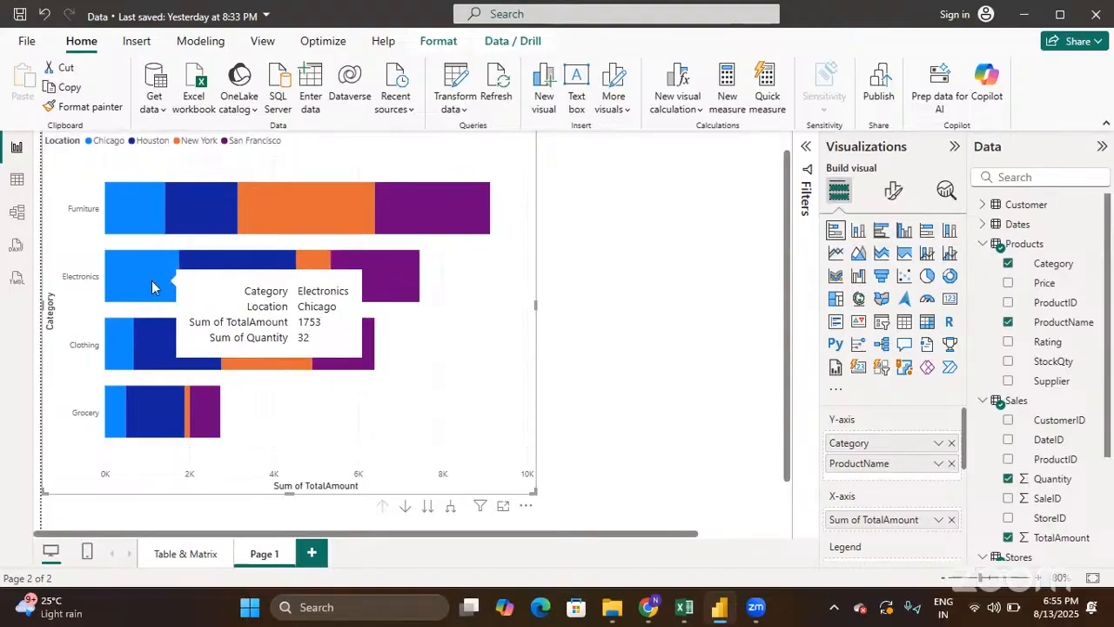
left_click(405, 513)
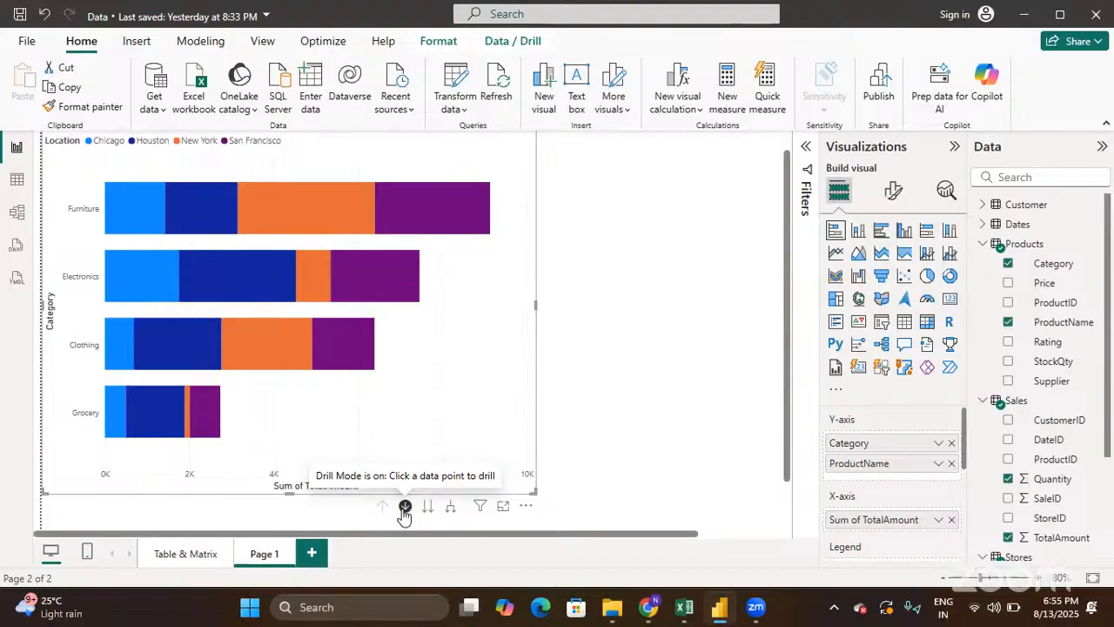
left_click(78, 279)
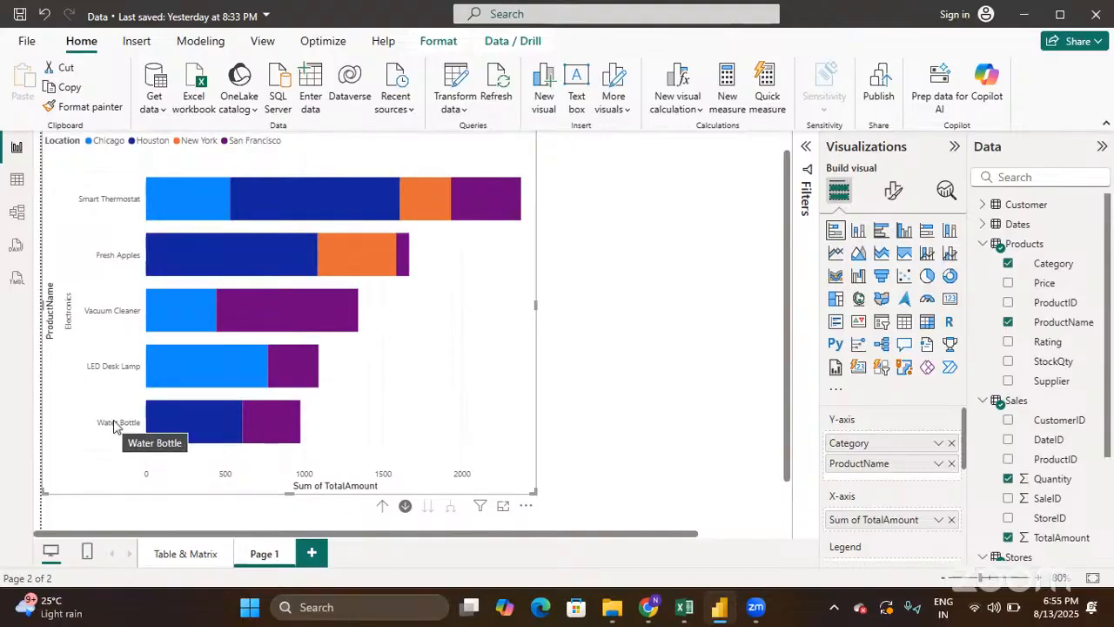
left_click(383, 506)
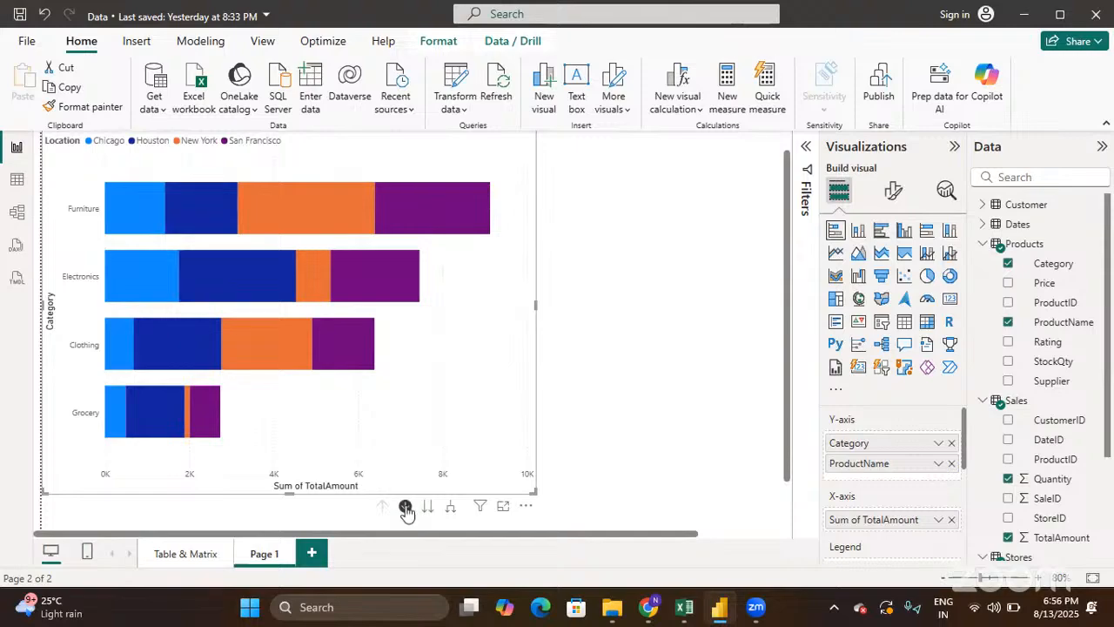
left_click(406, 508)
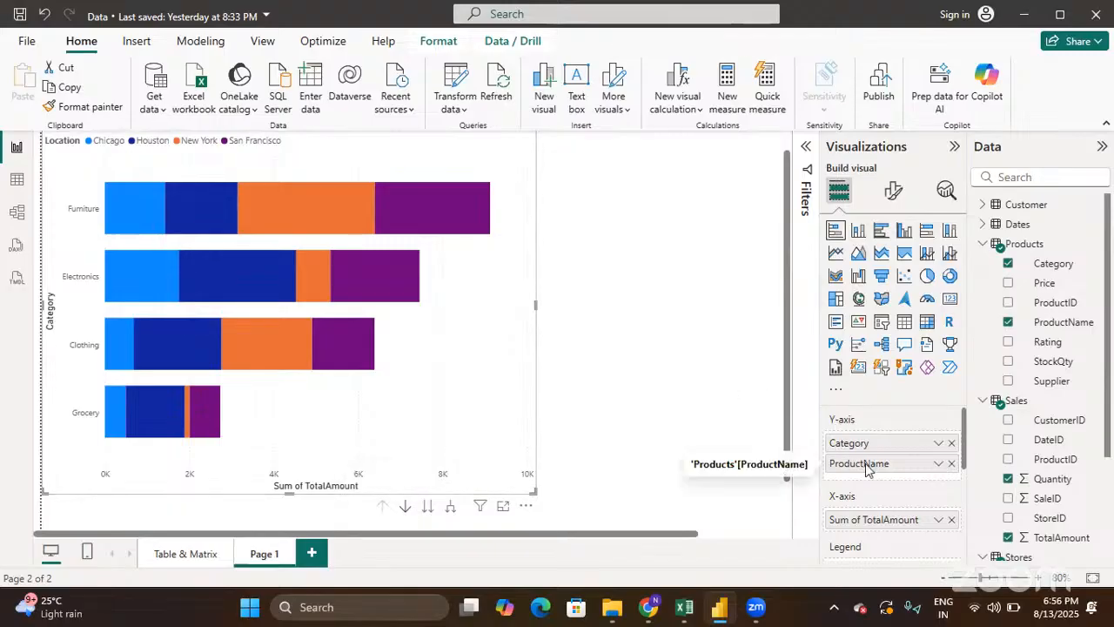
Shrink the chart slightly in width and height and check which filters and slicers affect it
scroll(329, 308, "up", 1)
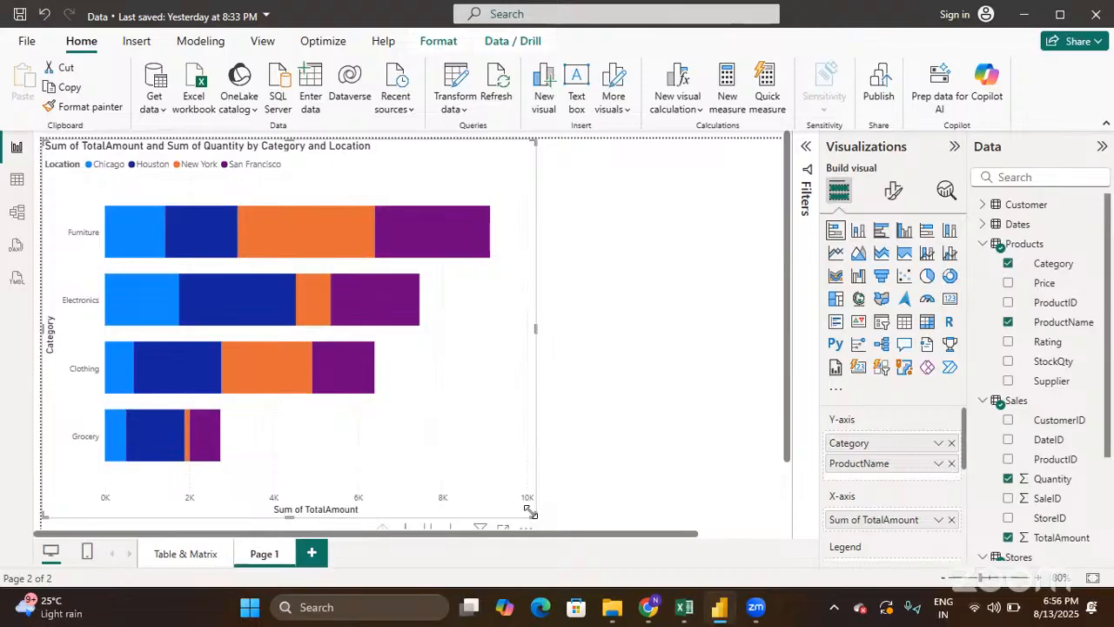
left_click_drag(532, 513, 515, 490)
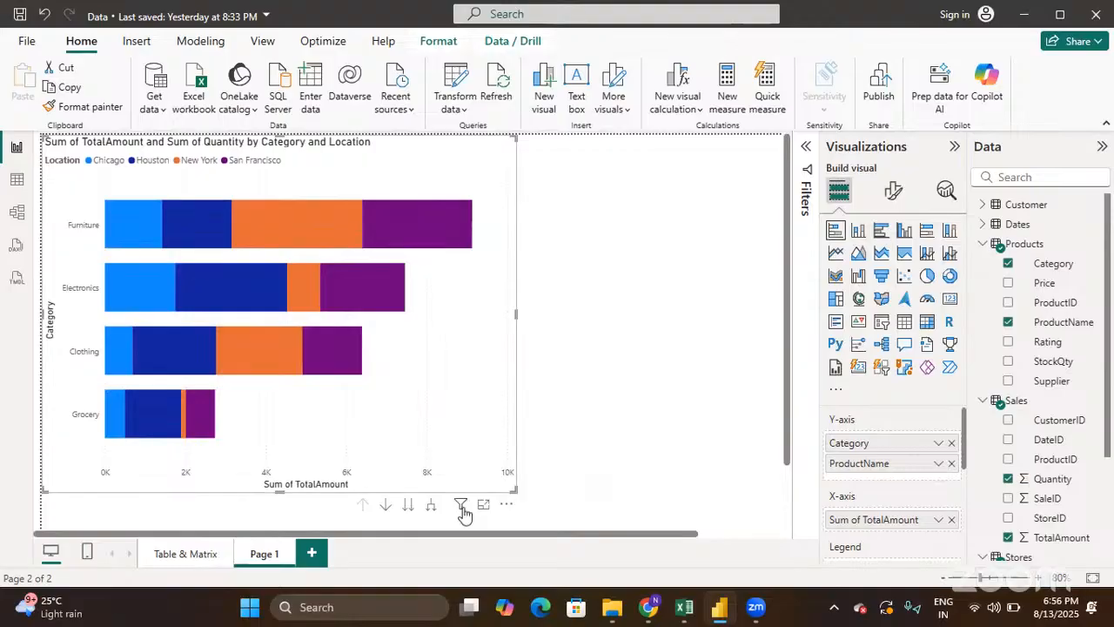
mouse_move(456, 510)
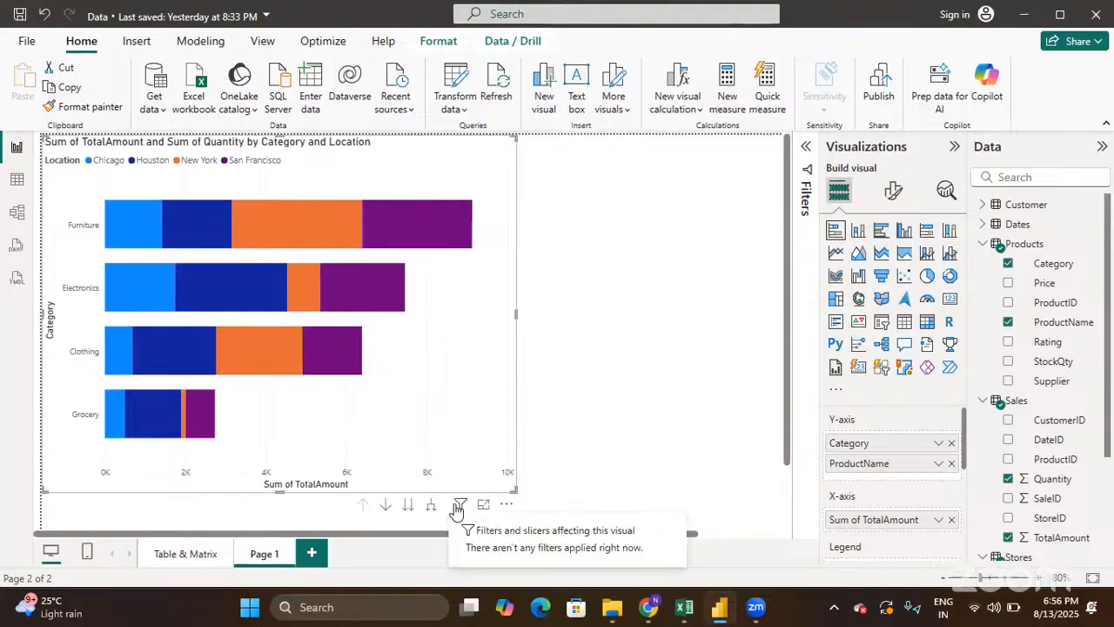
Show the chart's data as a table, review the amounts and quantities by category and location, and return to the report
left_click(506, 506)
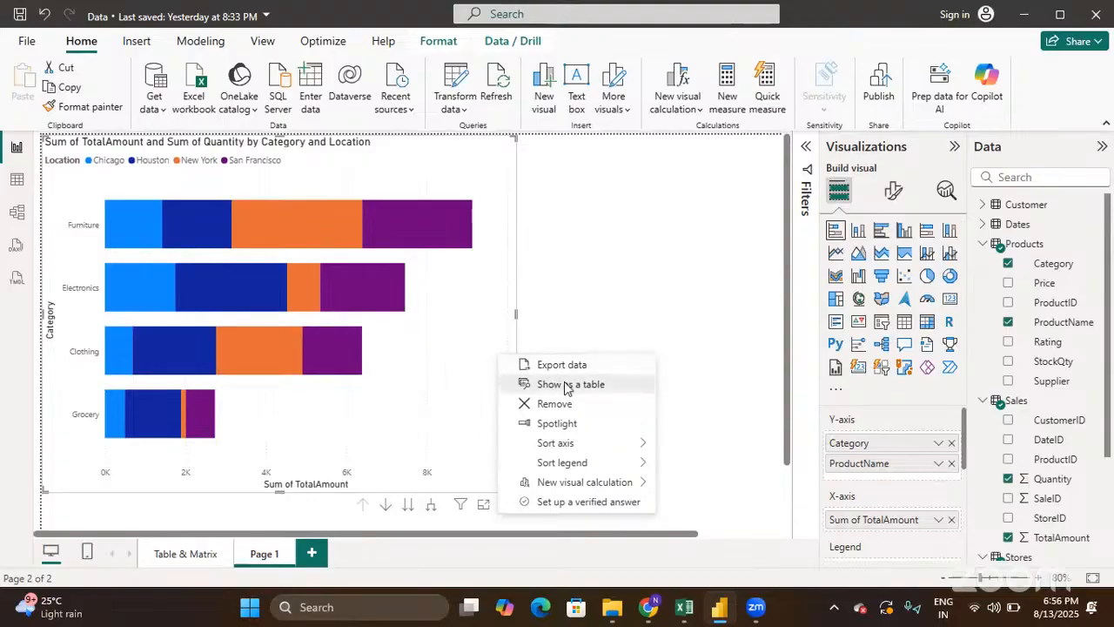
left_click(565, 387)
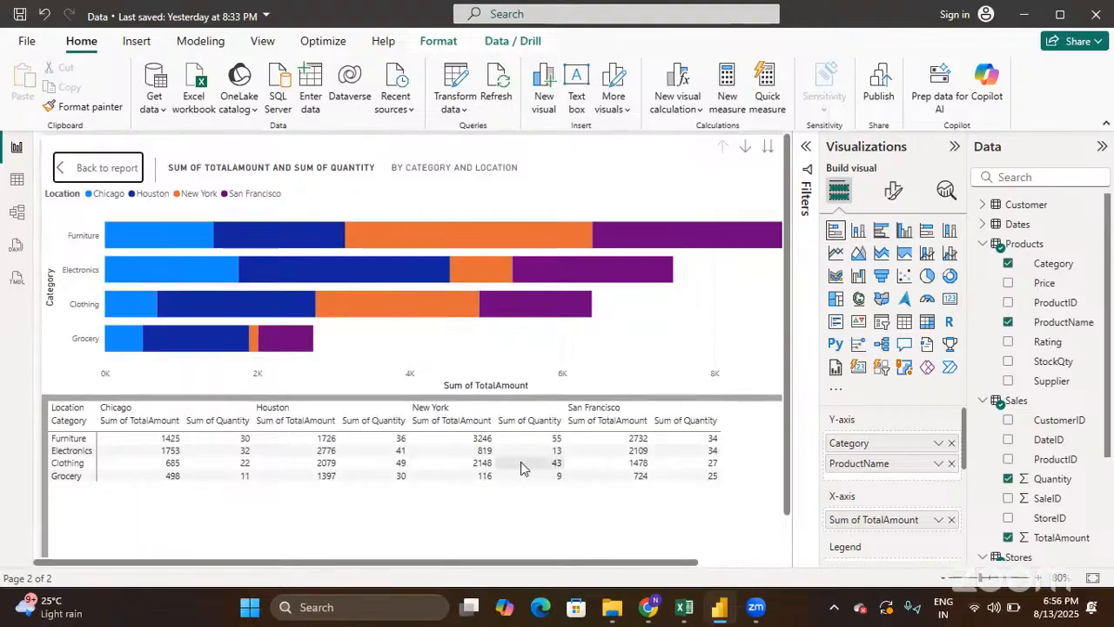
scroll(520, 468, "down", 1)
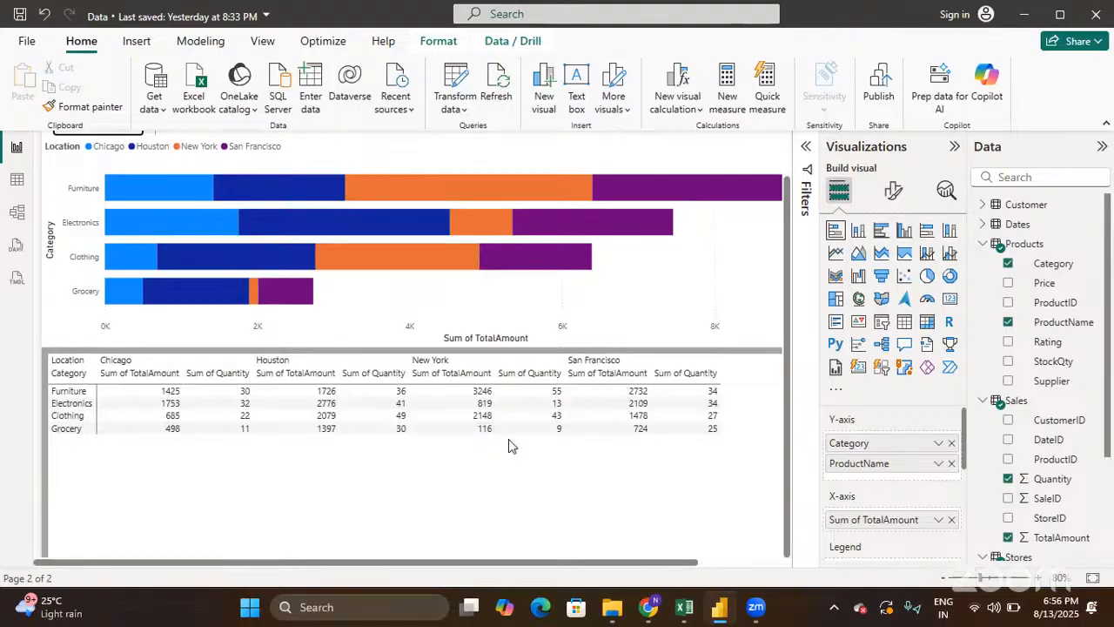
scroll(509, 446, "up", 1)
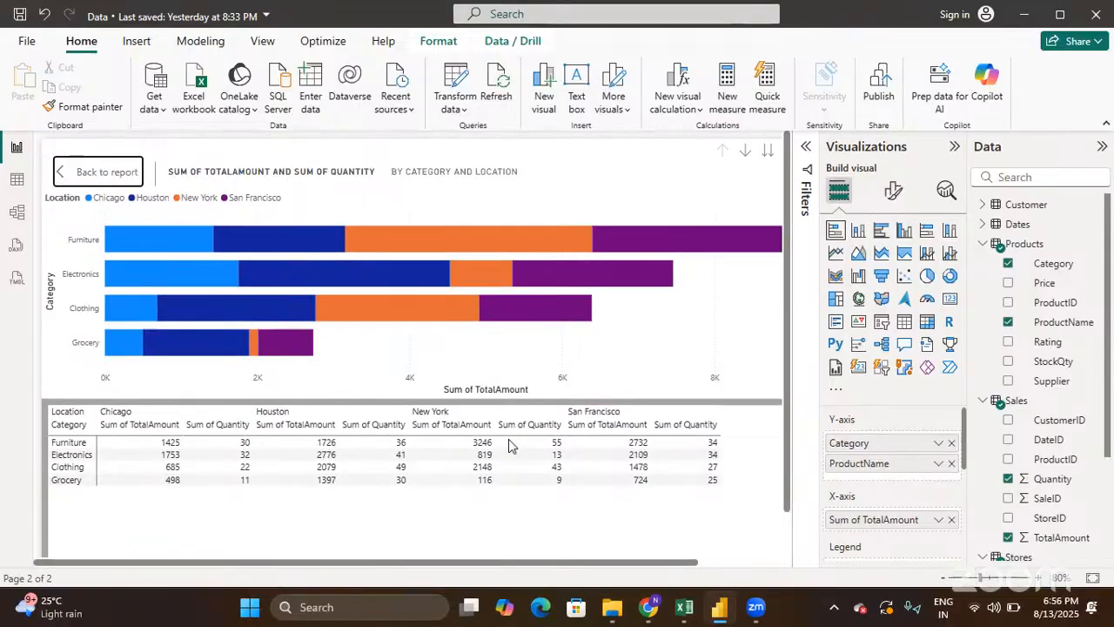
left_click(124, 178)
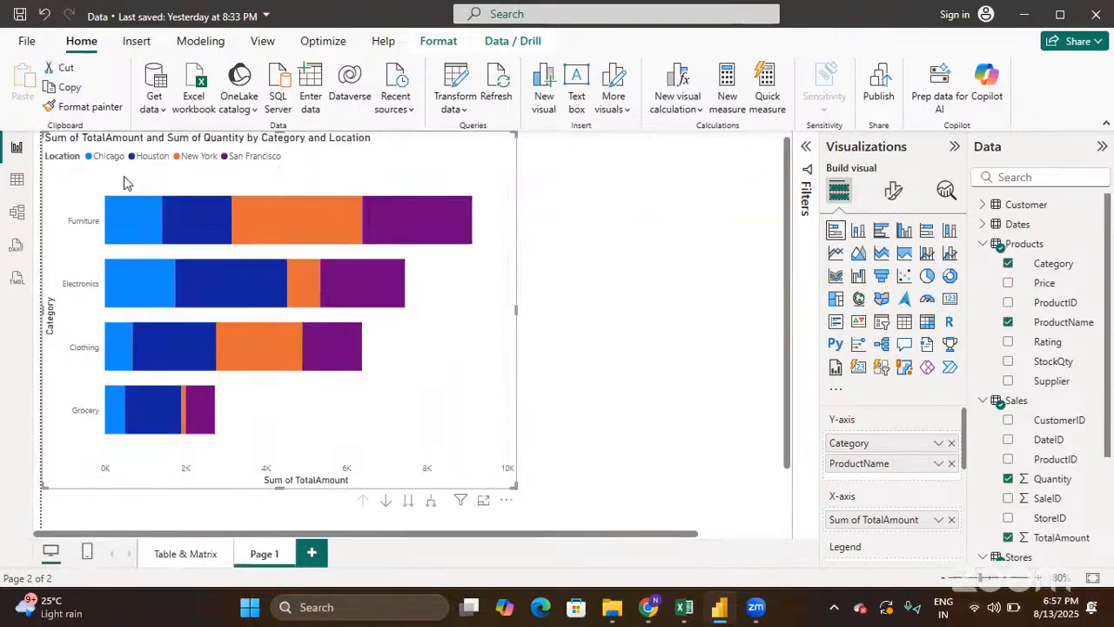
Review the chart's additional options, including the axis and legend sorting choices, without changing anything
left_click(506, 502)
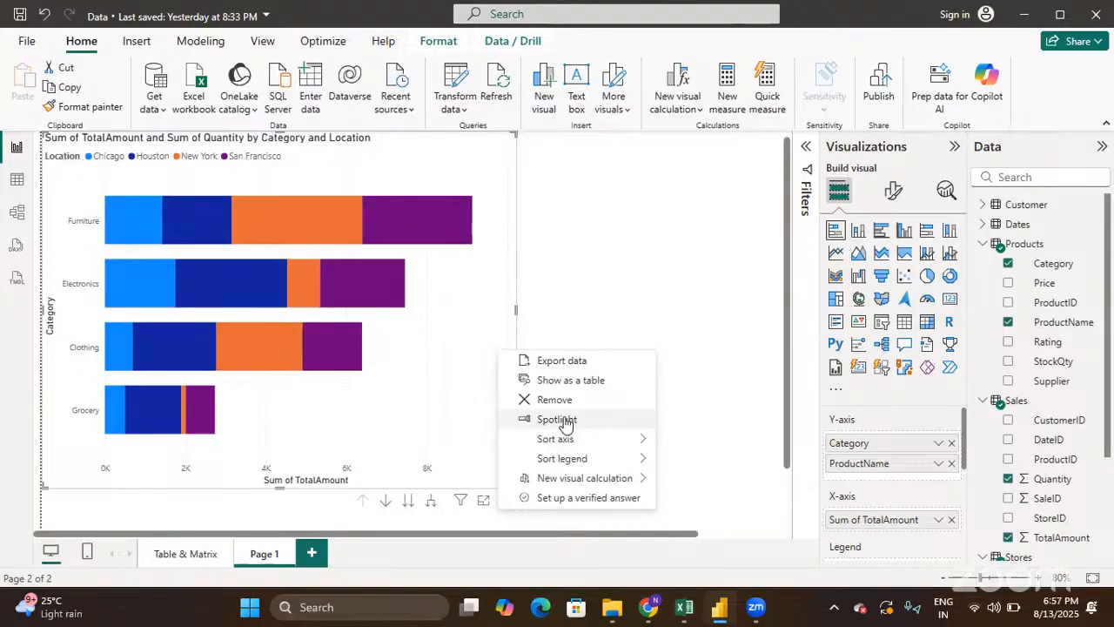
mouse_move(565, 441)
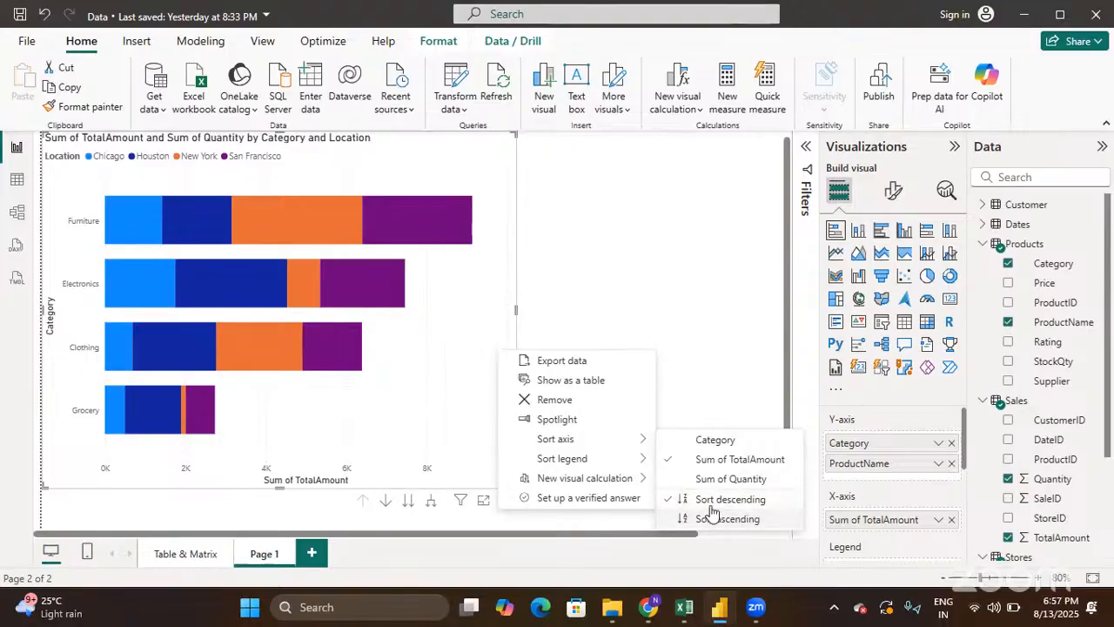
mouse_move(627, 461)
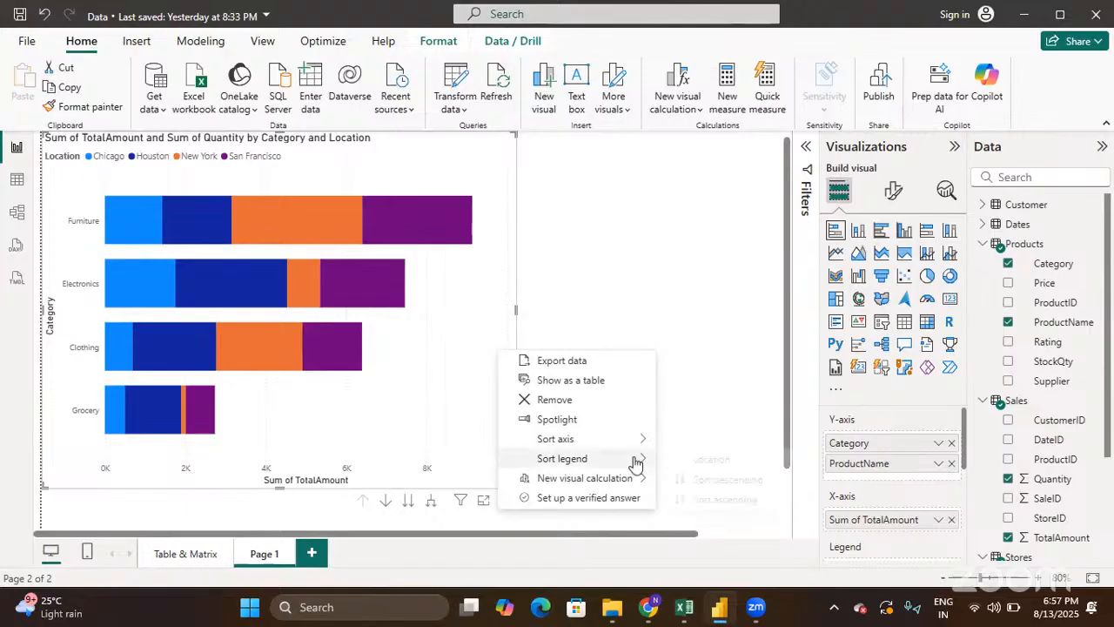
mouse_move(636, 459)
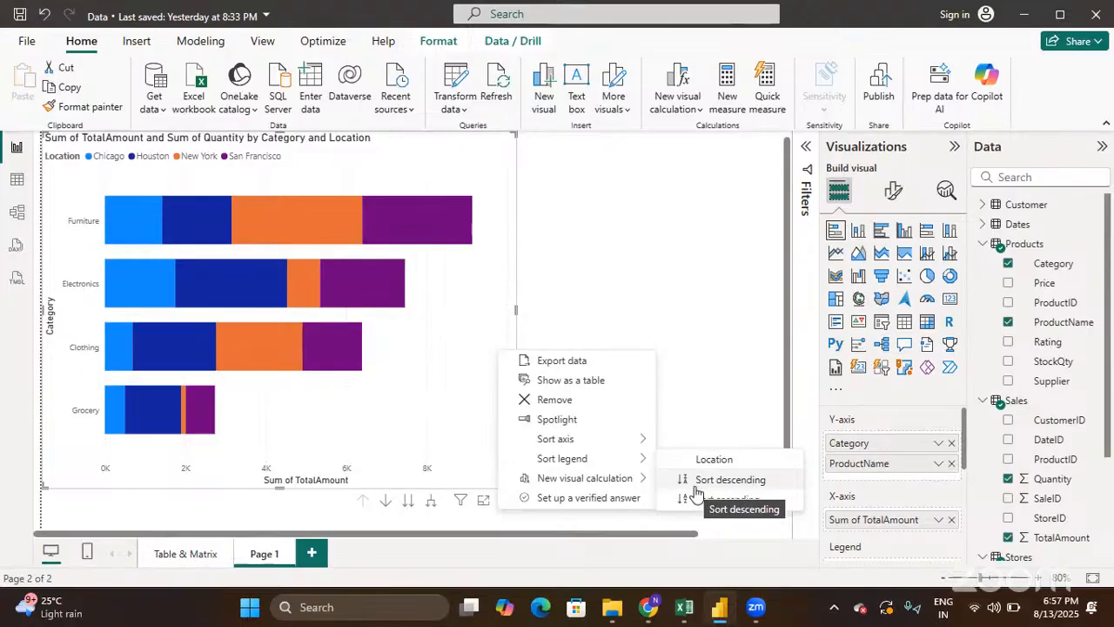
mouse_move(609, 478)
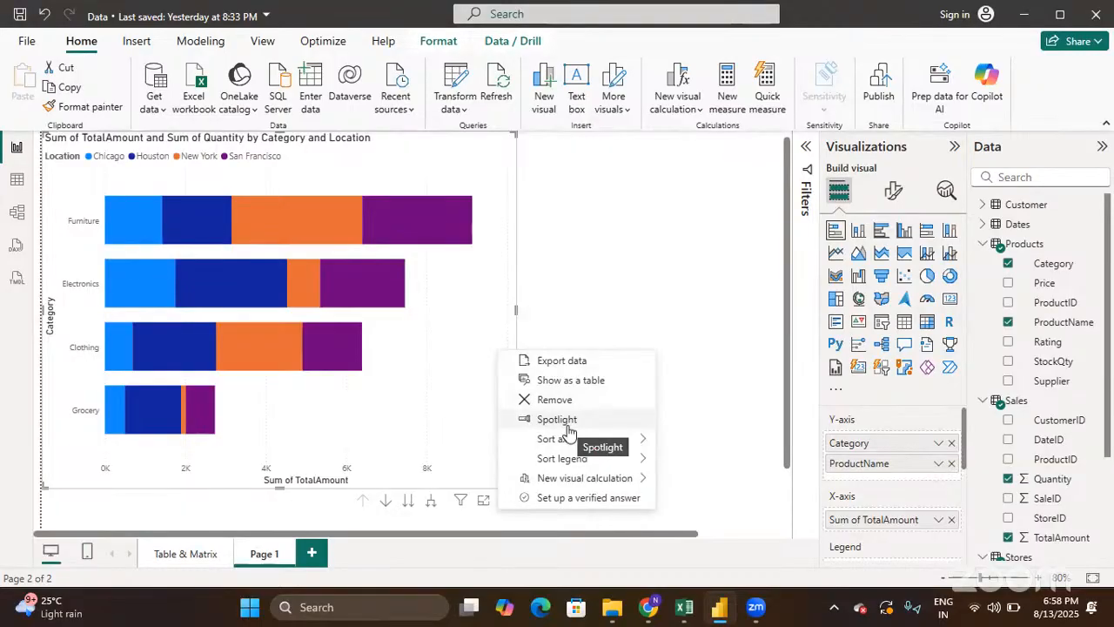
left_click(641, 317)
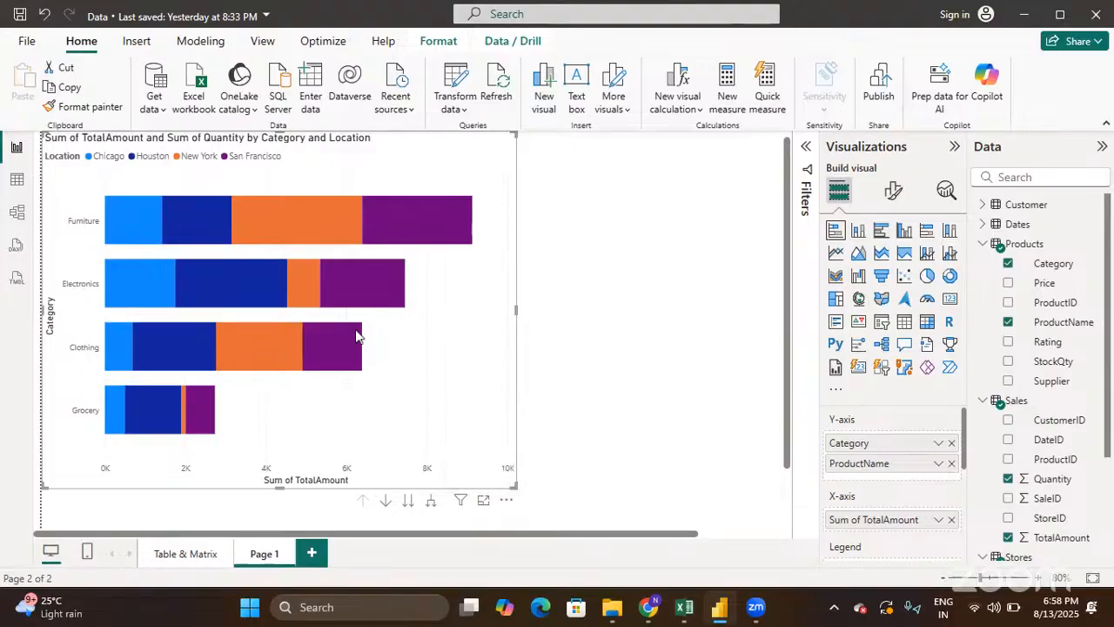
View the chart in focus mode, inspect the Clothing bar's tooltips by location, and return to the report
left_click(484, 502)
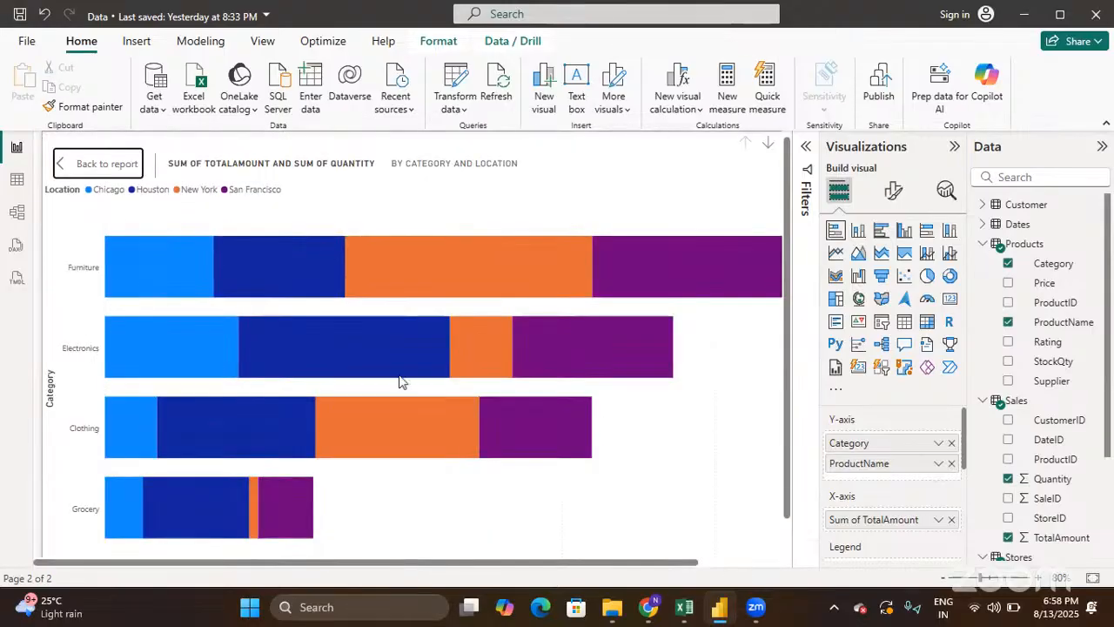
scroll(399, 380, "down", 1)
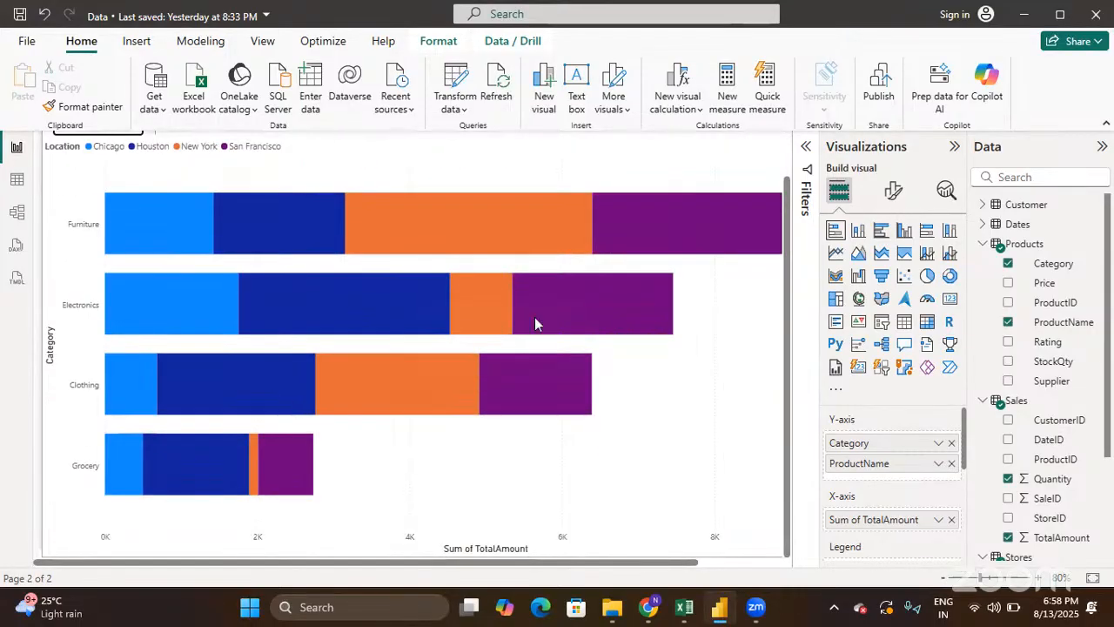
mouse_move(488, 377)
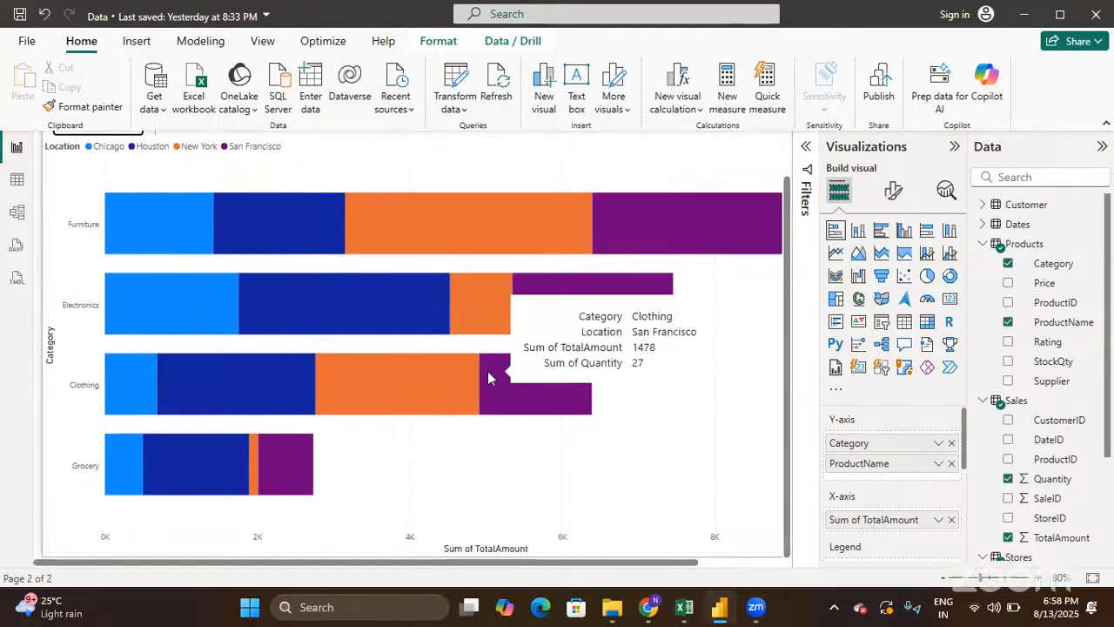
scroll(348, 361, "up", 1)
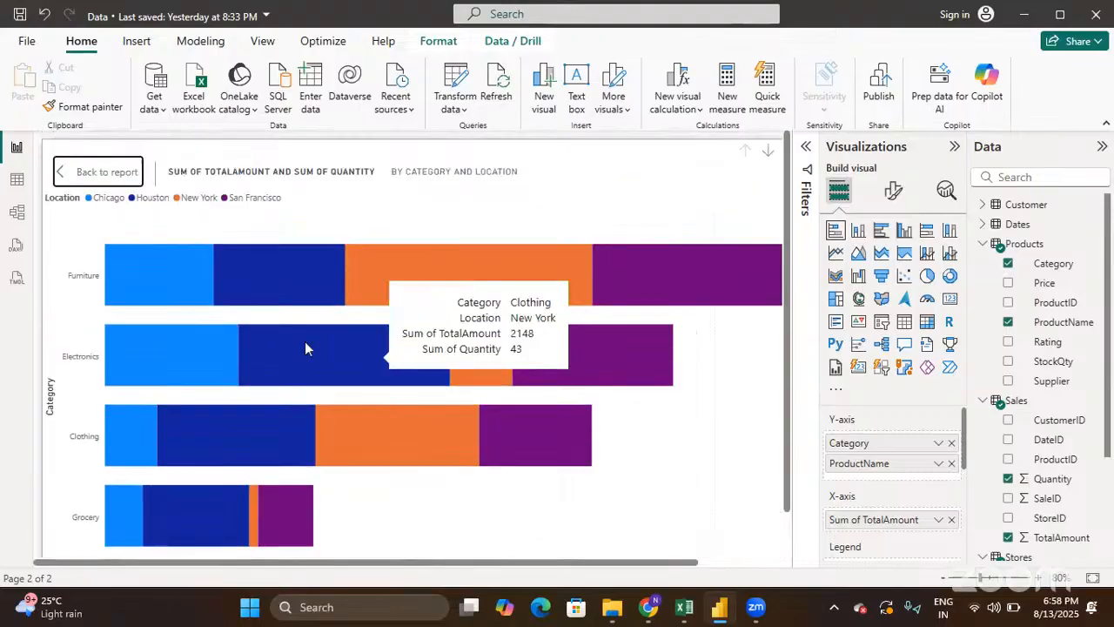
left_click(101, 174)
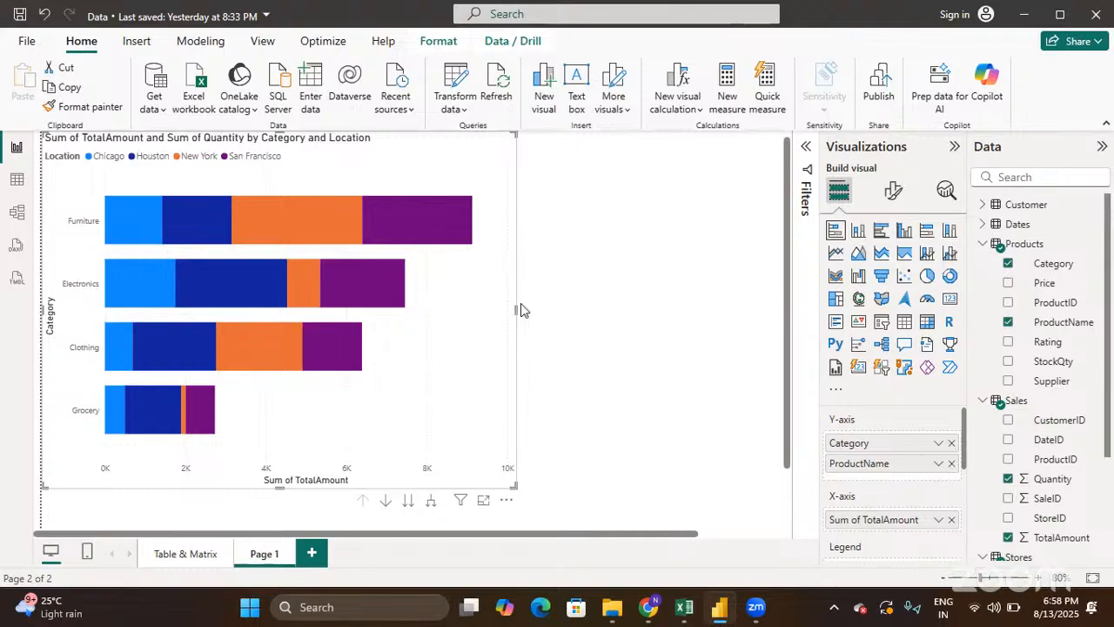
Format the chart's Y-axis values with font size 10, bold text and a dark gold colour
left_click(886, 208)
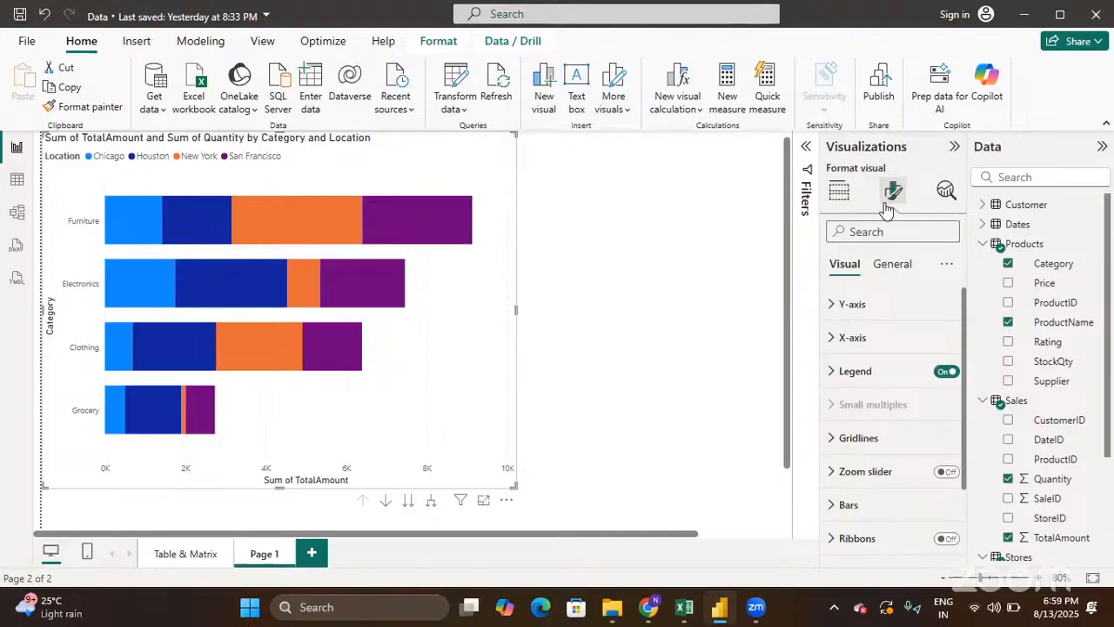
scroll(877, 379, "down", 2)
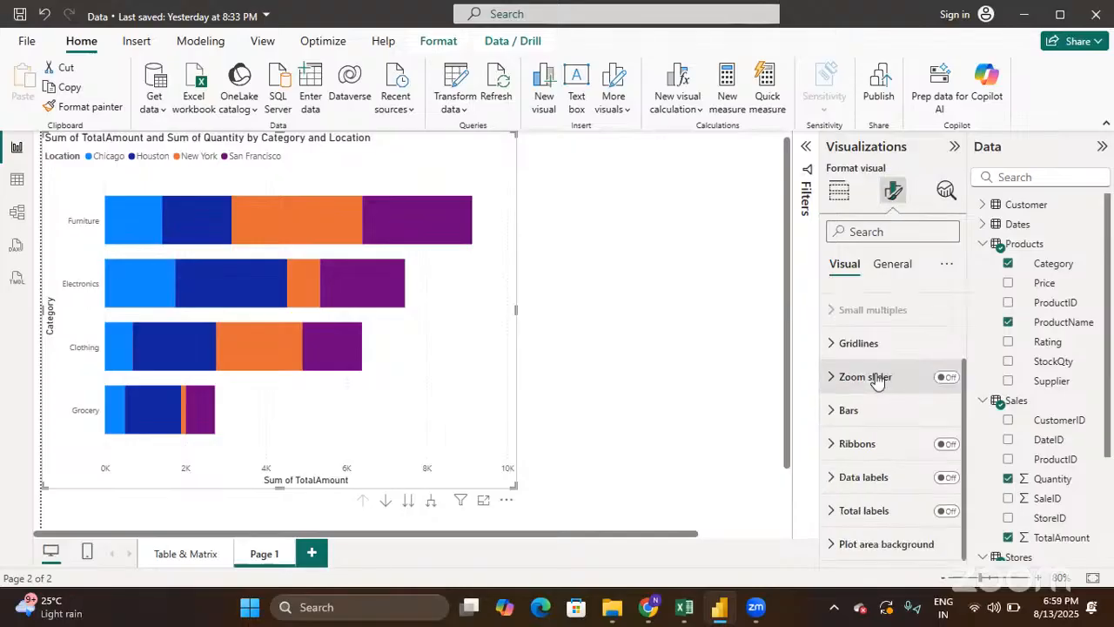
scroll(878, 379, "up", 2)
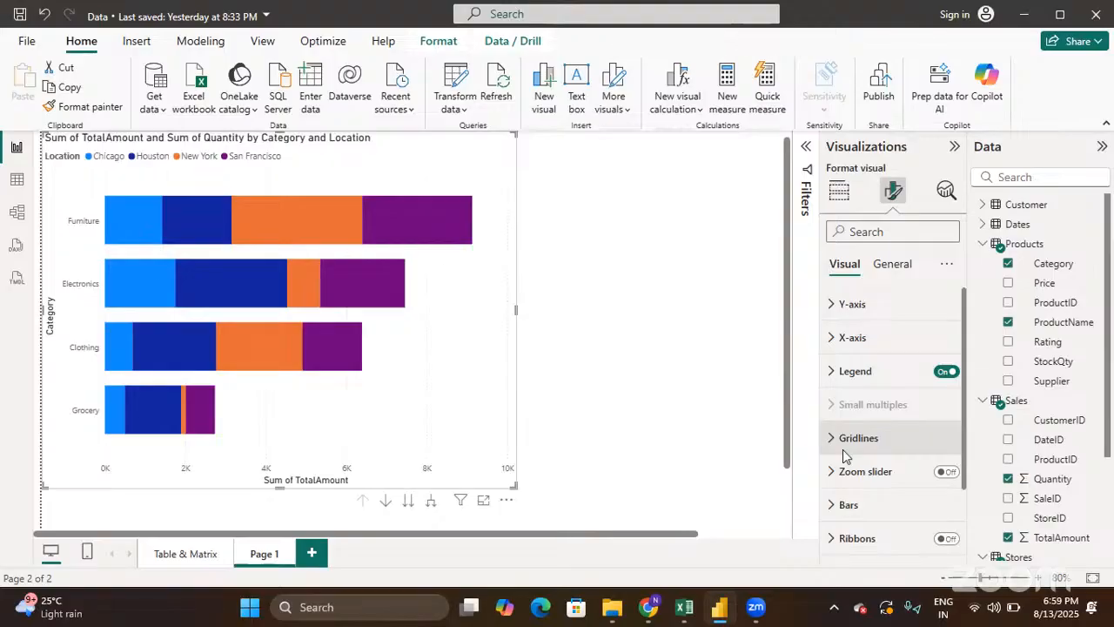
mouse_move(289, 364)
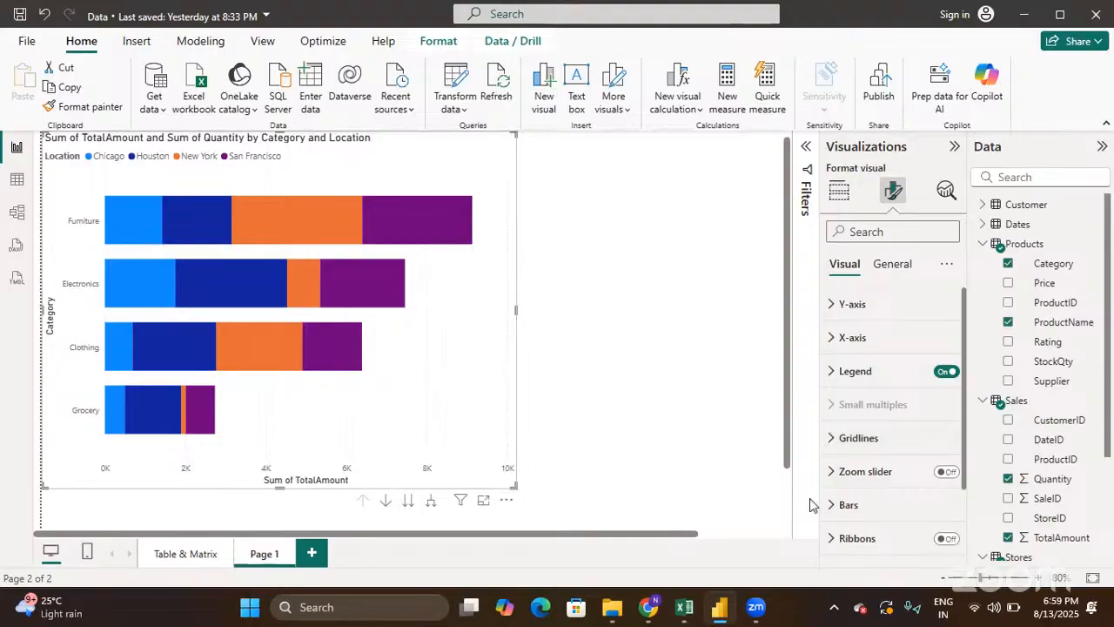
left_click(831, 307)
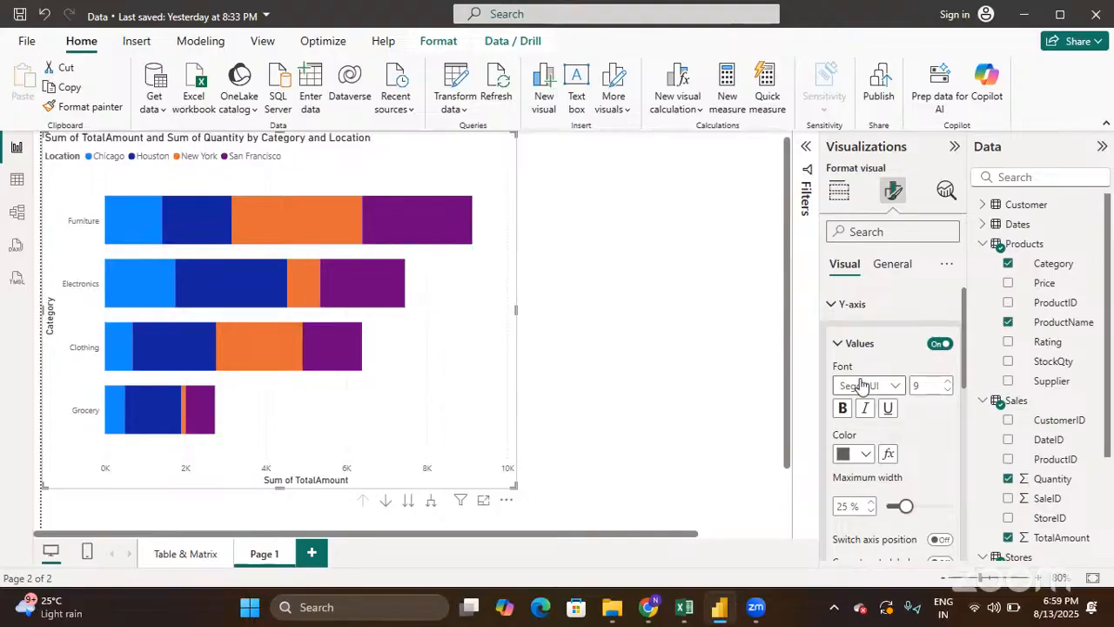
left_click(945, 383)
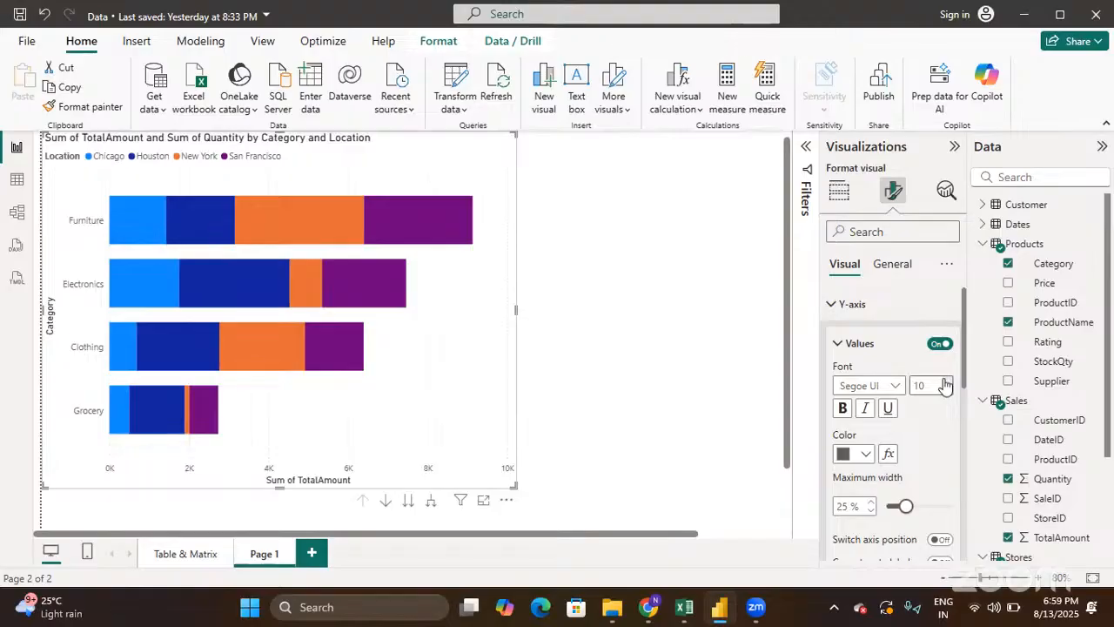
left_click(844, 408)
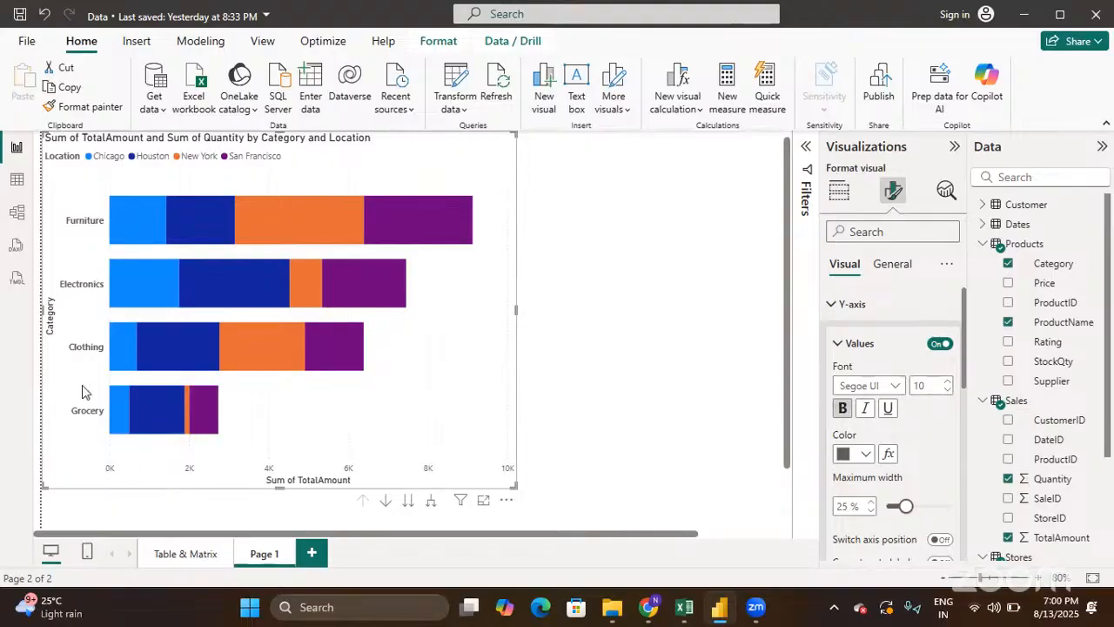
left_click(866, 454)
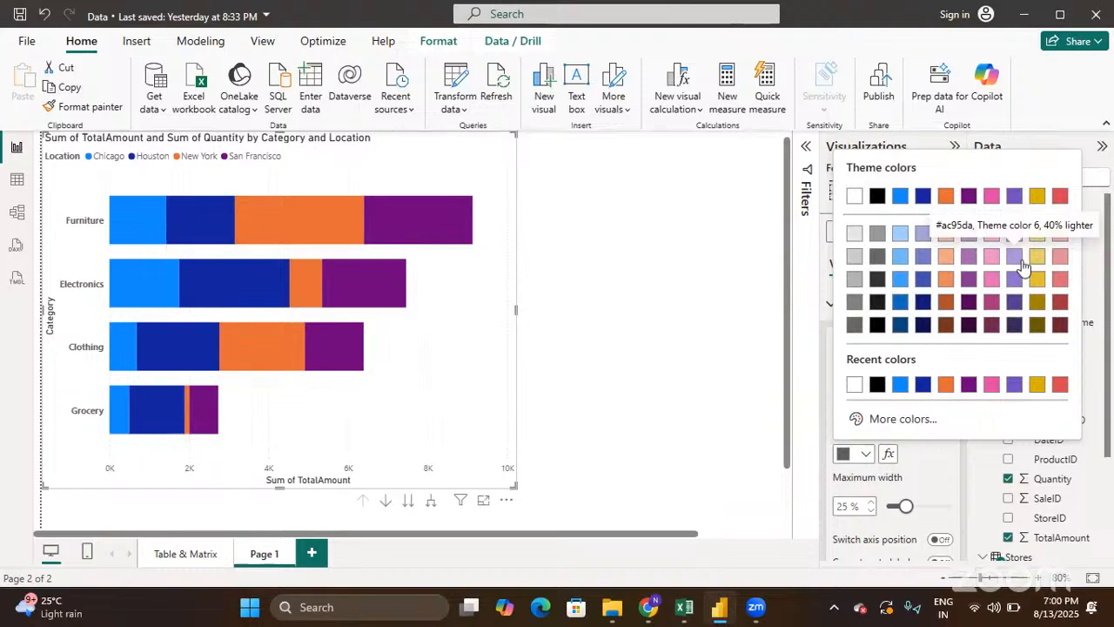
left_click(1037, 301)
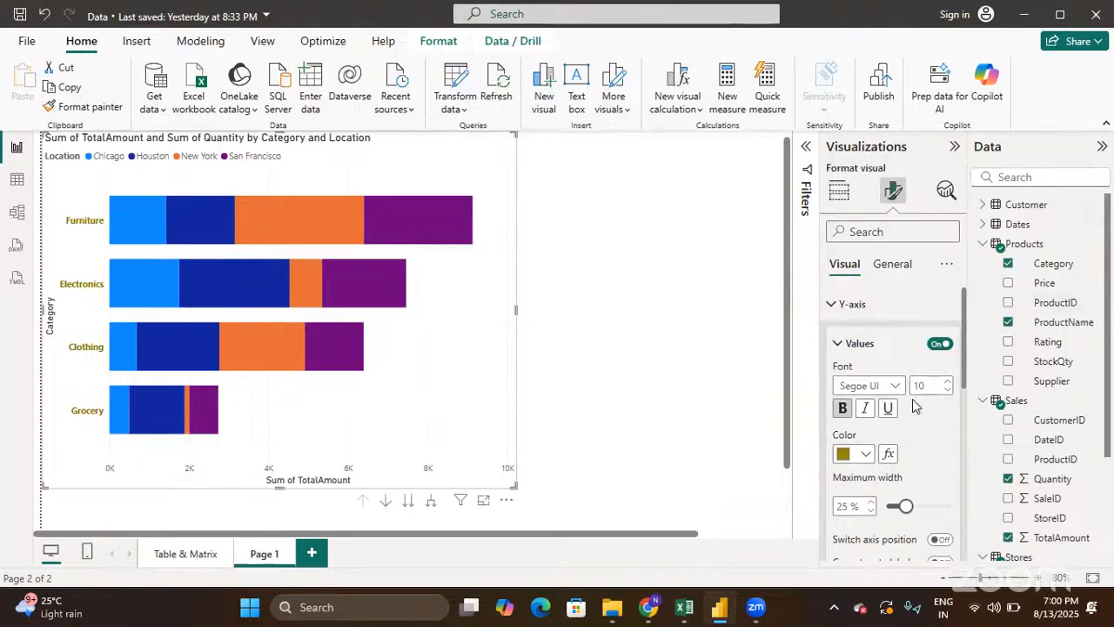
scroll(914, 405, "down", 2)
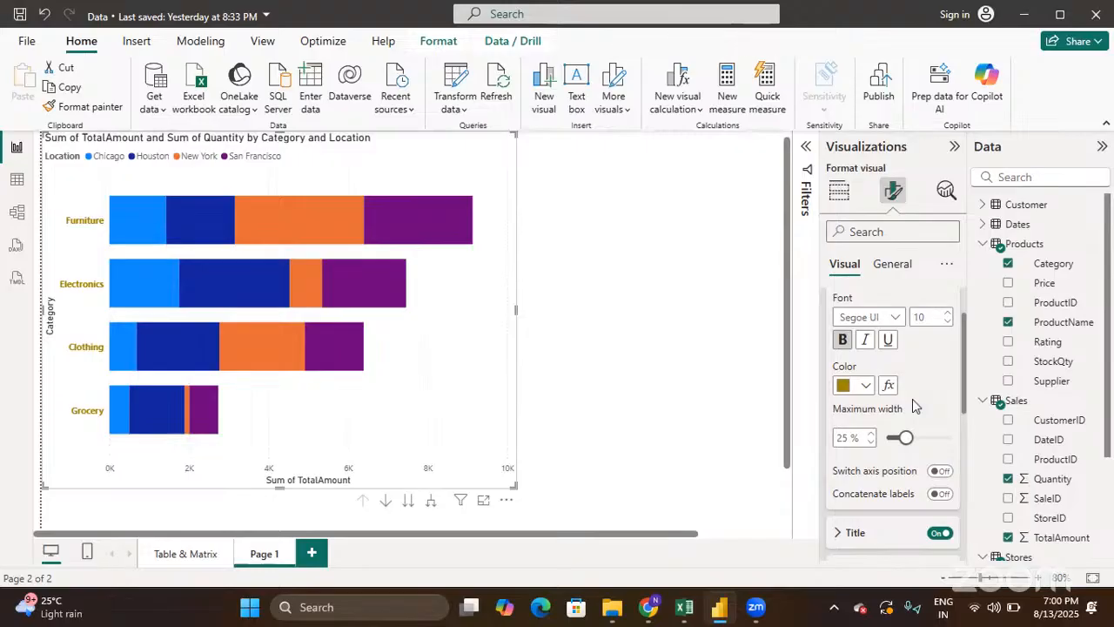
scroll(912, 403, "up", 2)
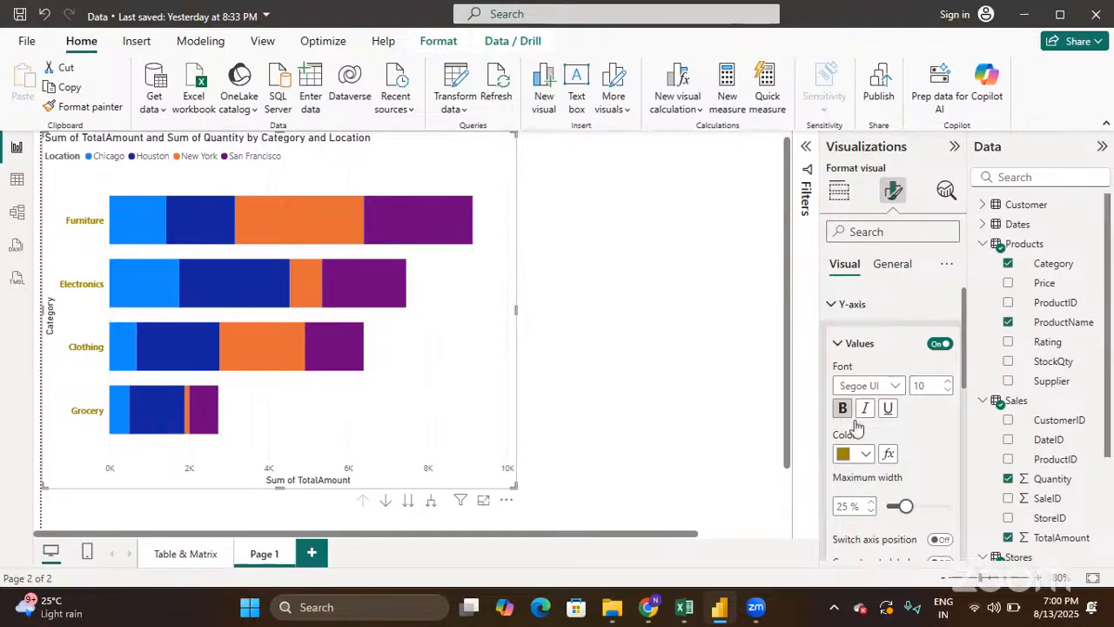
Expand the Y-axis title settings and switch the title off and back on to compare the chart
scroll(860, 425, "down", 5)
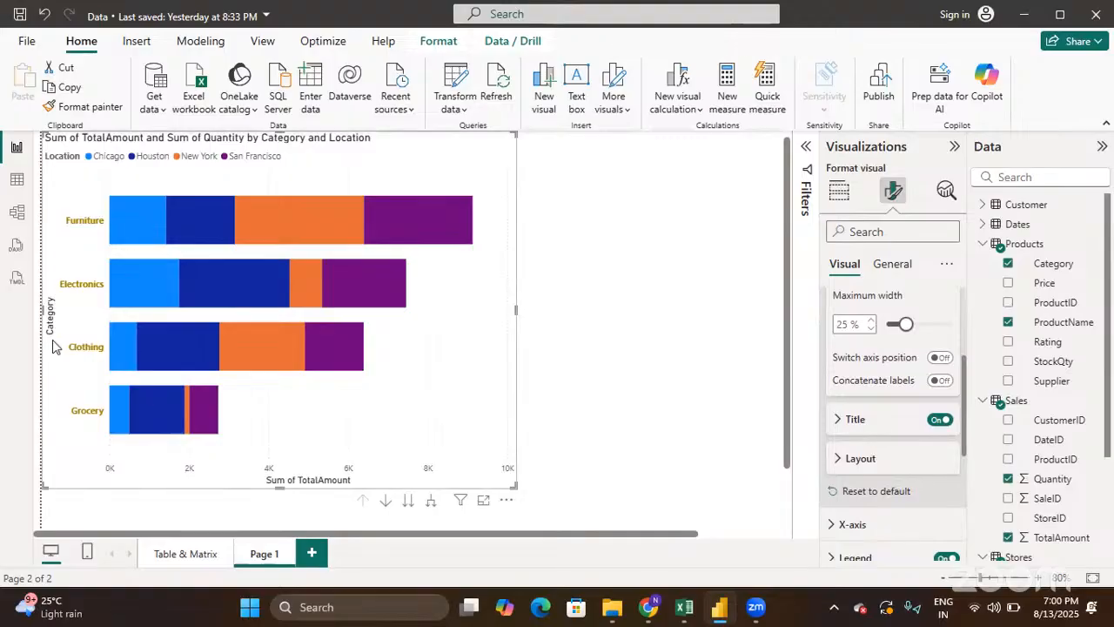
left_click(834, 421)
scroll(905, 435, "down", 2)
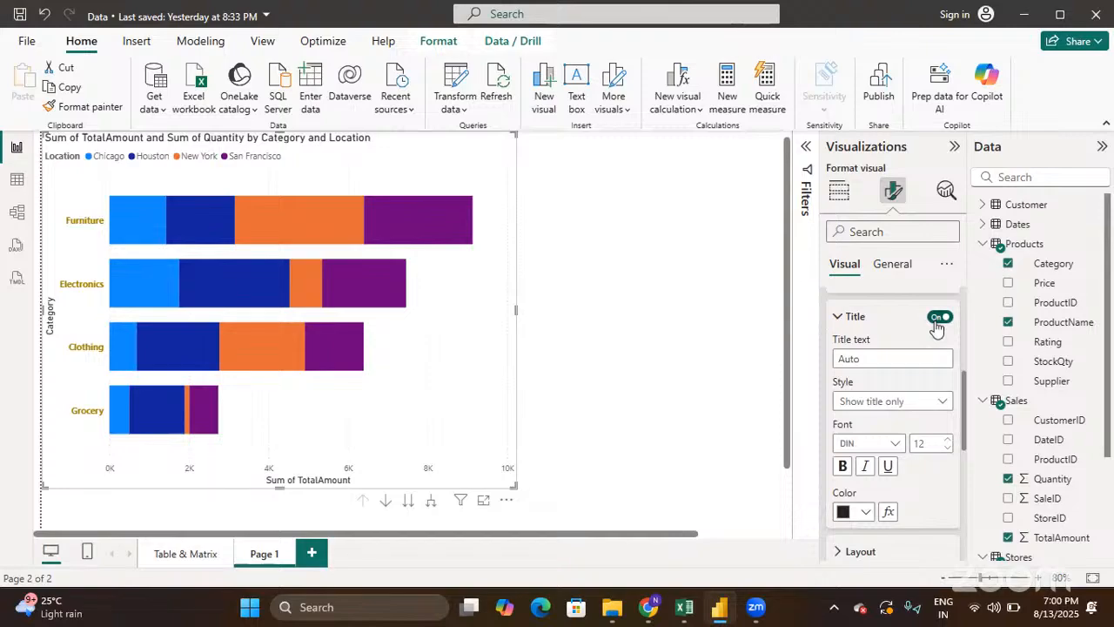
left_click(939, 318)
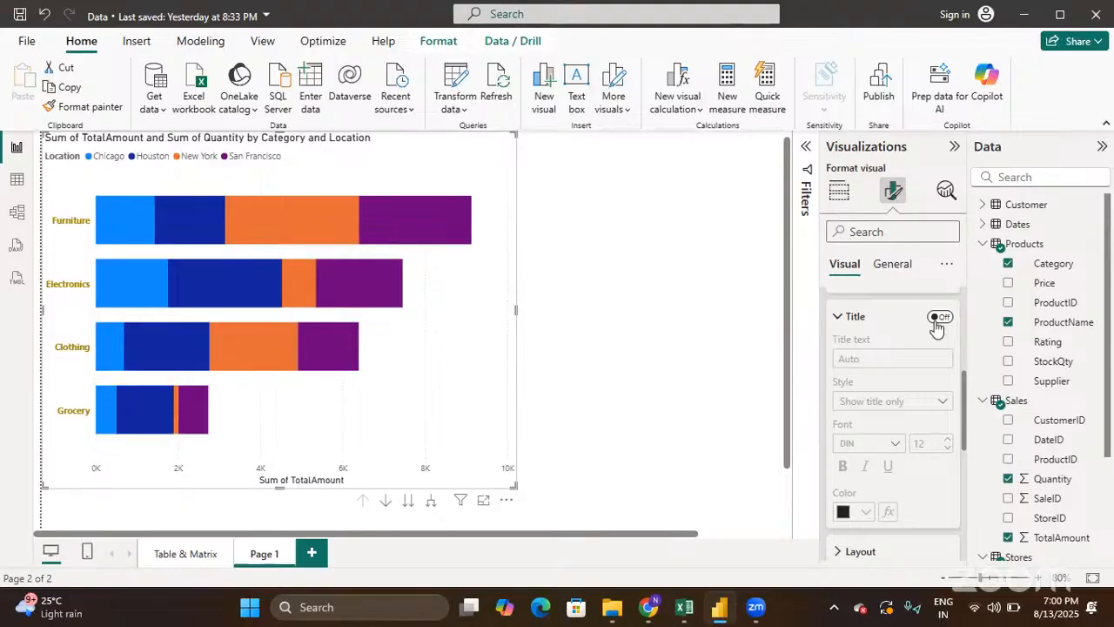
left_click(938, 317)
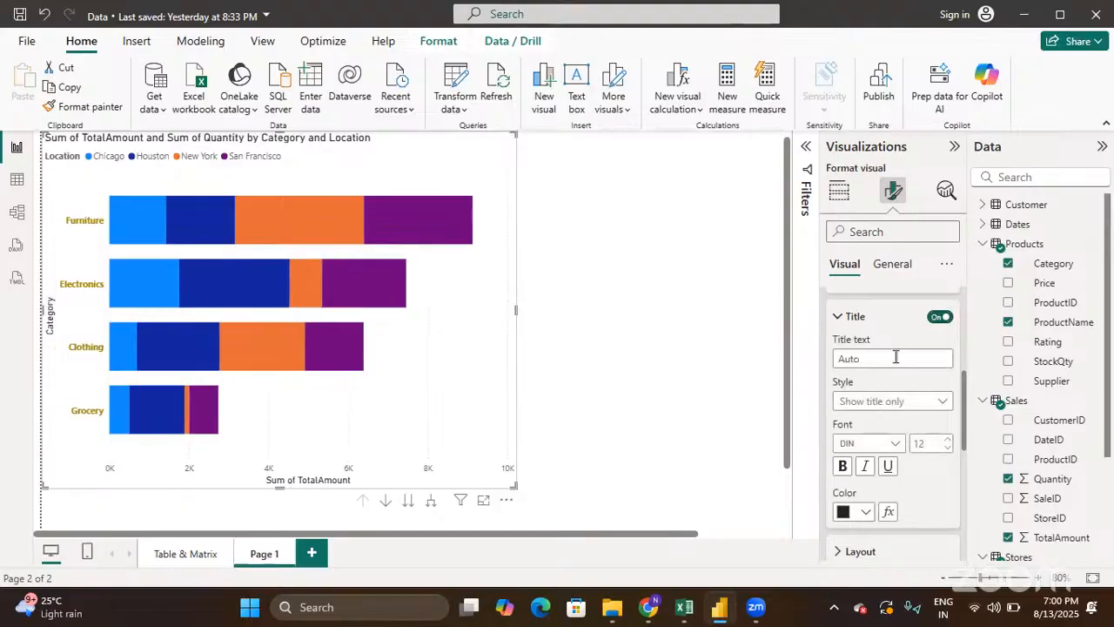
Make the Y-axis title bold and pink, keeping its automatic text, and collapse the Y-axis settings
left_click(880, 361)
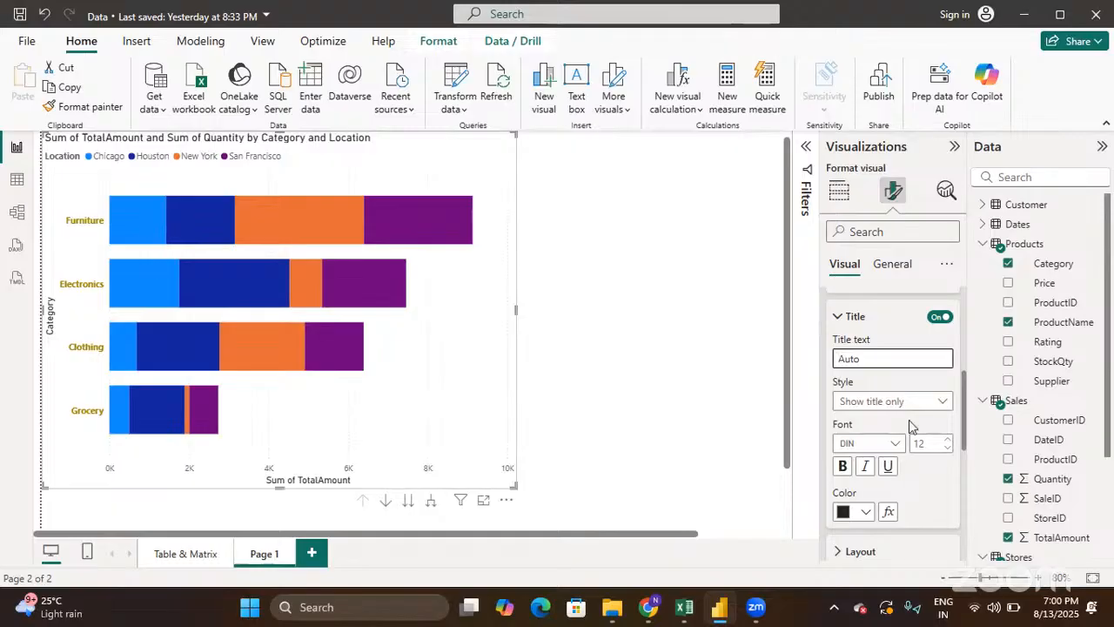
scroll(912, 422, "down", 2)
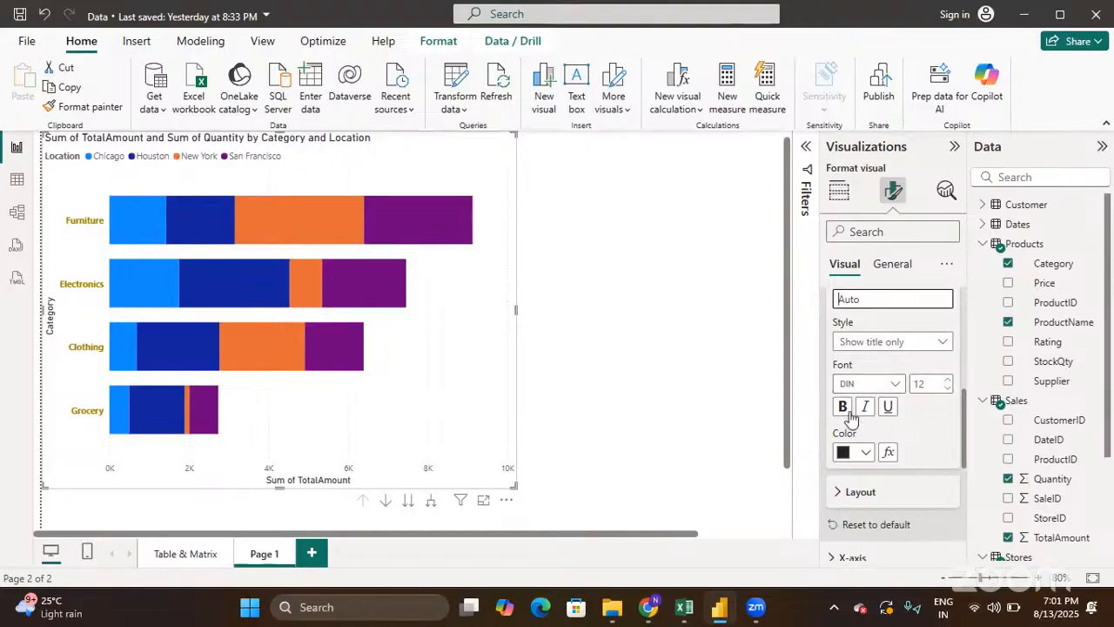
left_click(845, 415)
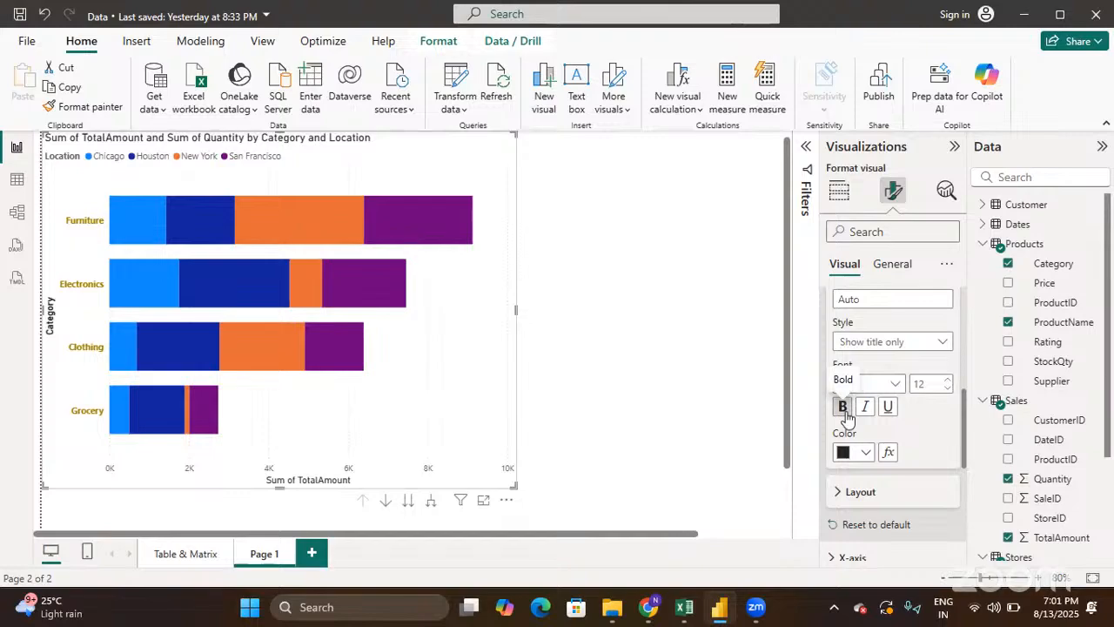
scroll(845, 416, "down", 1)
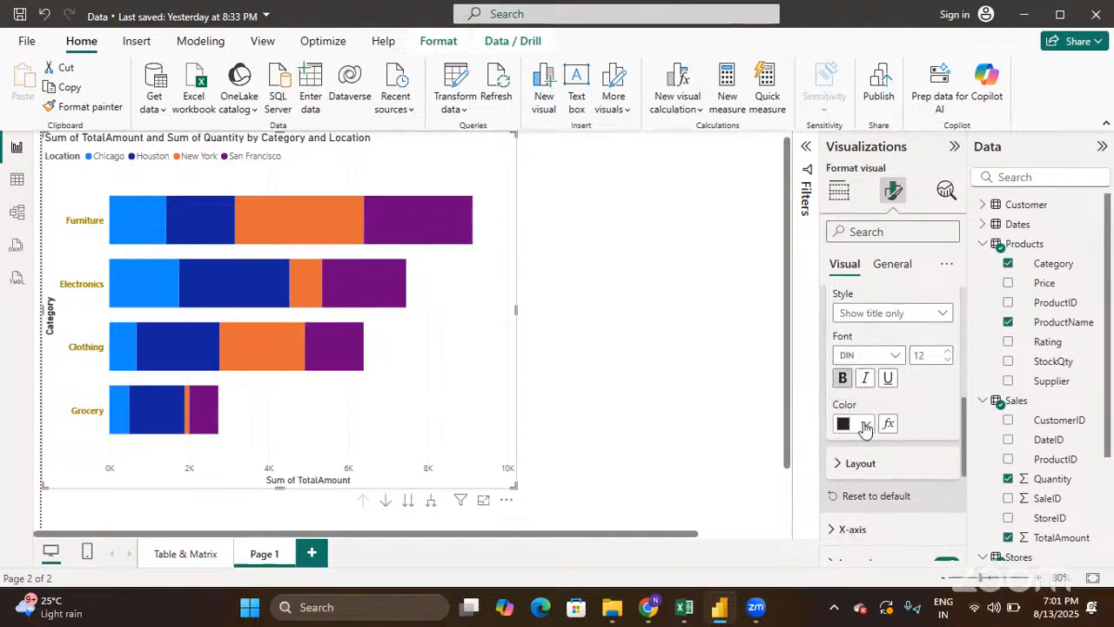
left_click(866, 424)
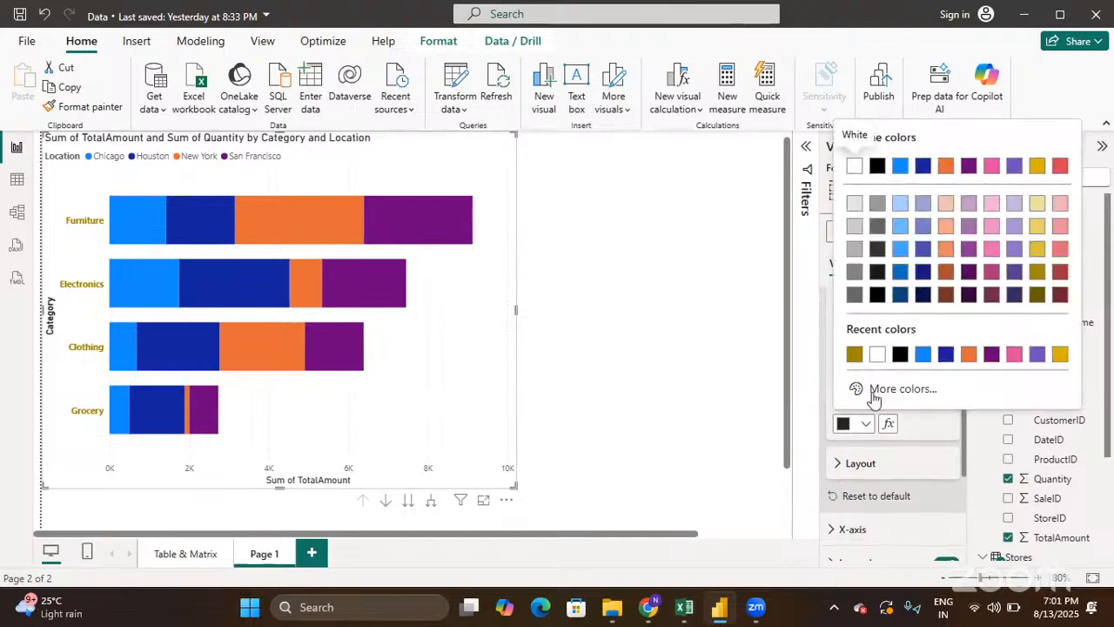
left_click(1014, 360)
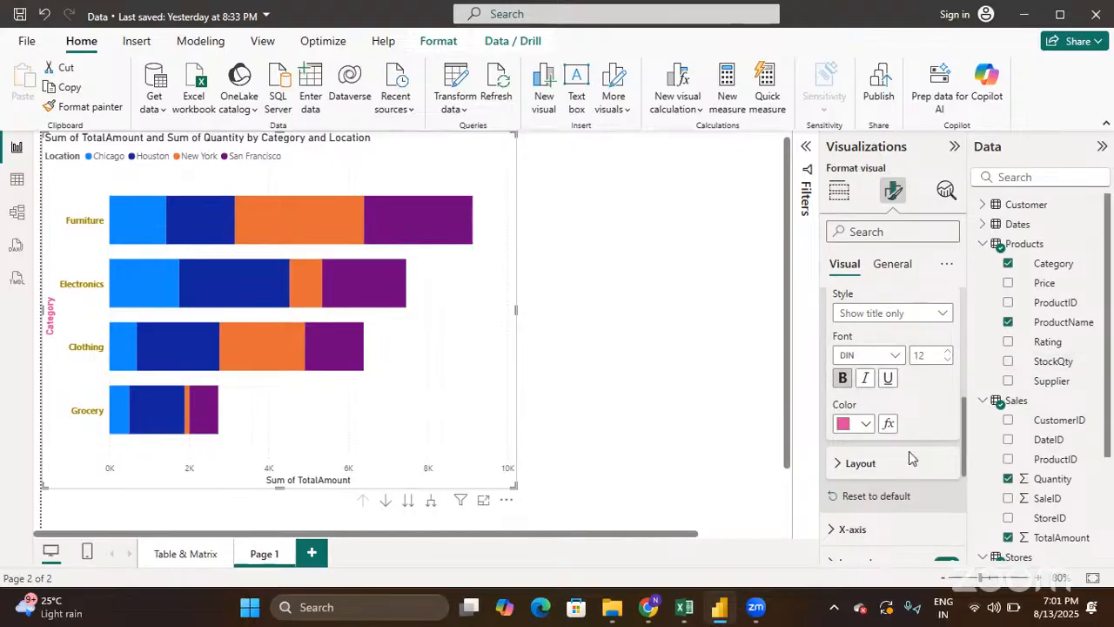
scroll(910, 458, "up", 3)
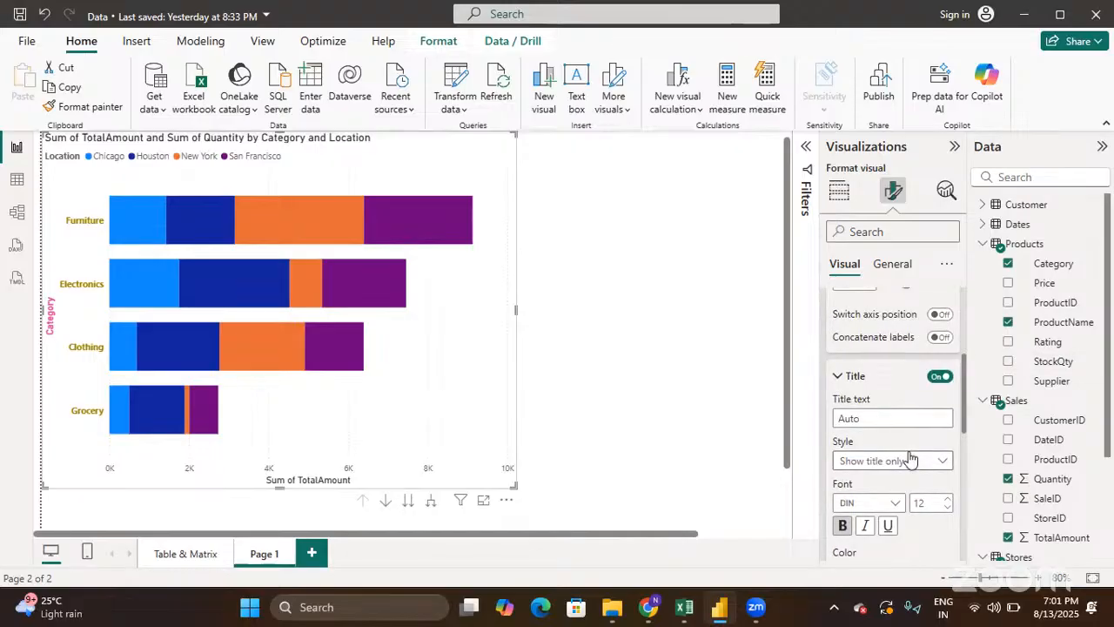
scroll(909, 459, "up", 5)
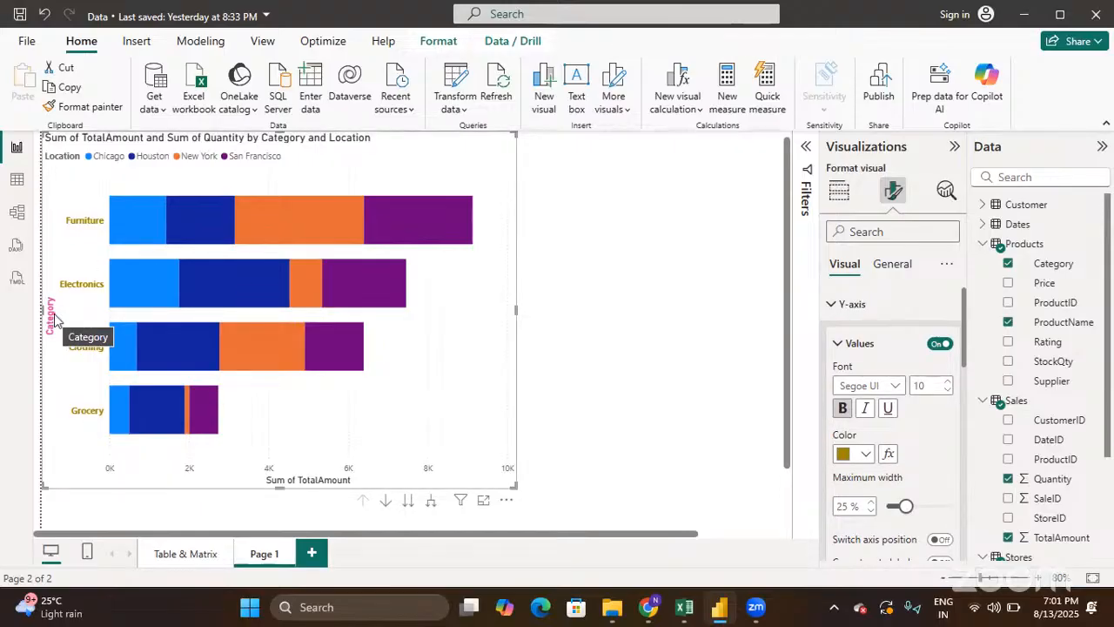
left_click(829, 315)
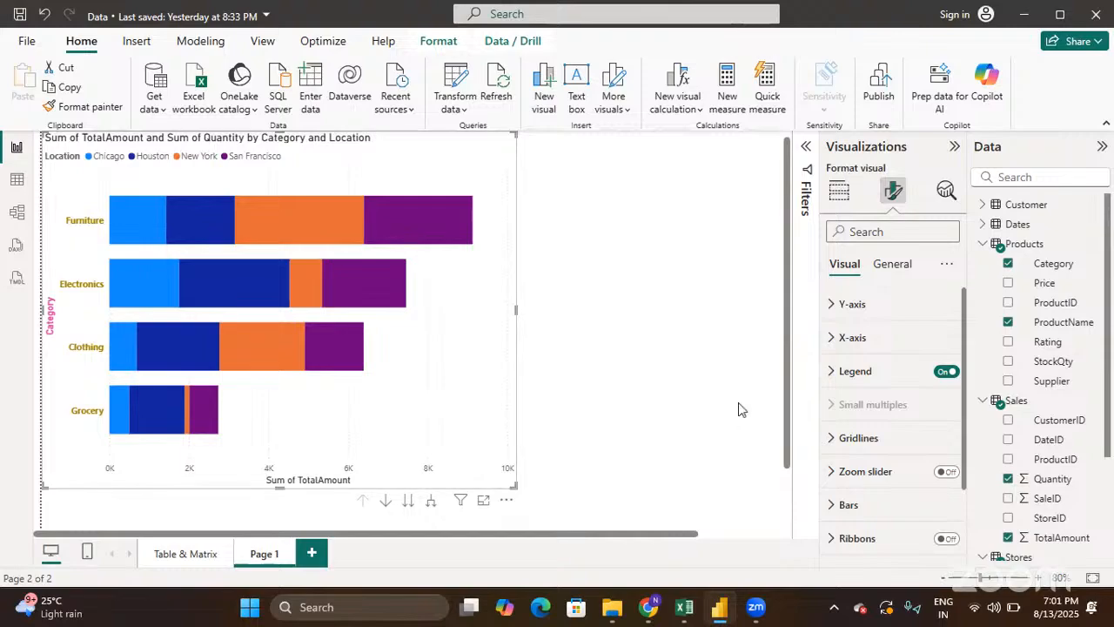
Make the X-axis values bold at font size 10, and check the available display units without changing them
left_click(827, 345)
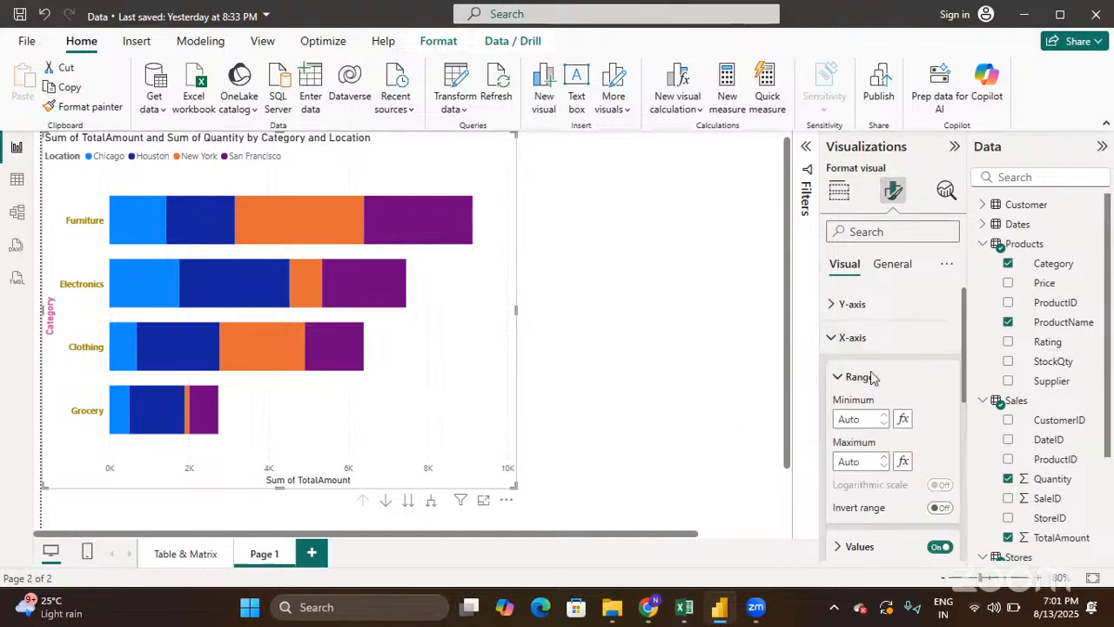
scroll(871, 374, "down", 2)
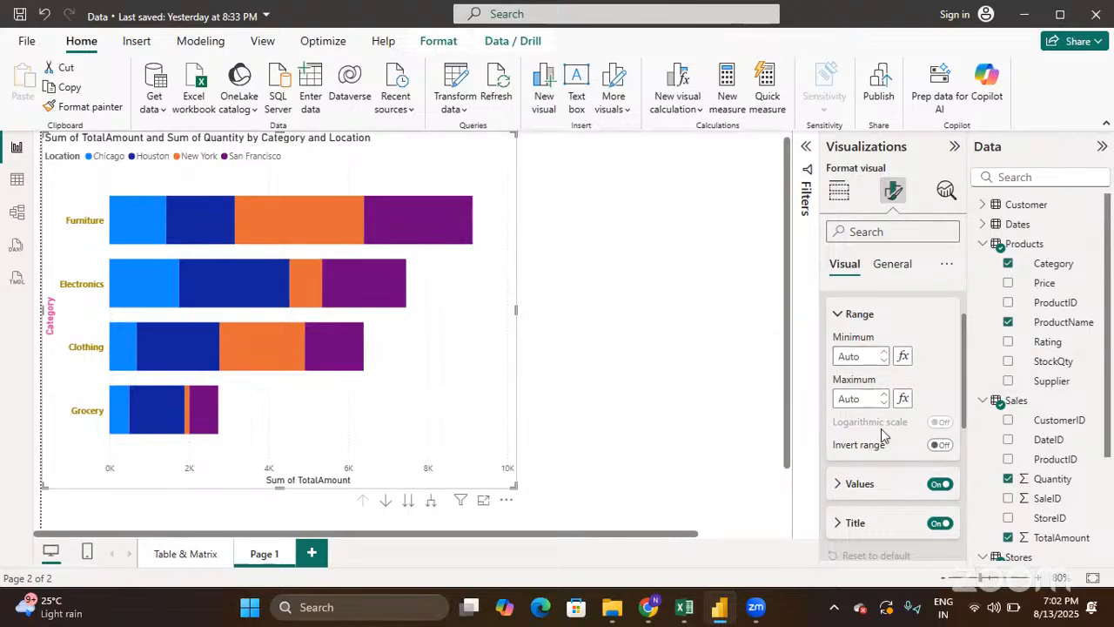
scroll(882, 432, "down", 1)
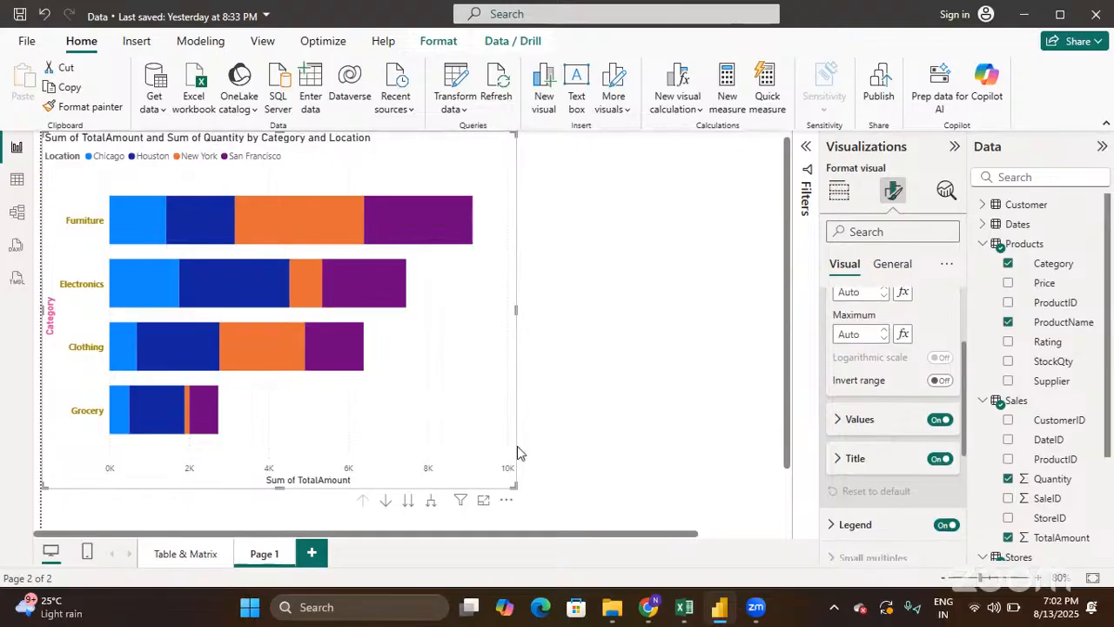
left_click(838, 421)
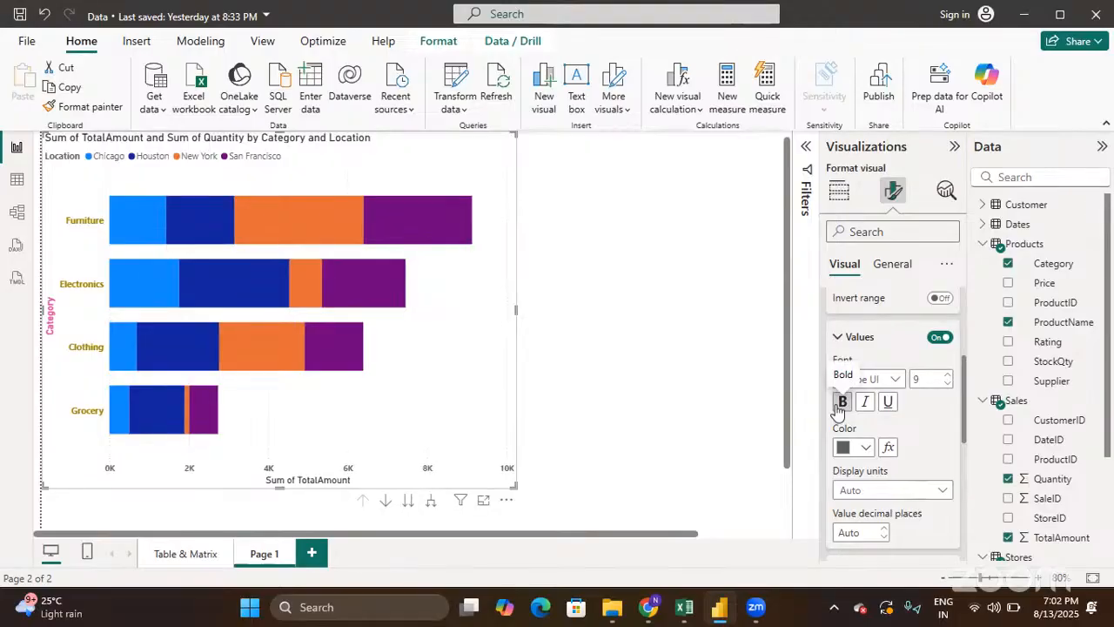
left_click(949, 376)
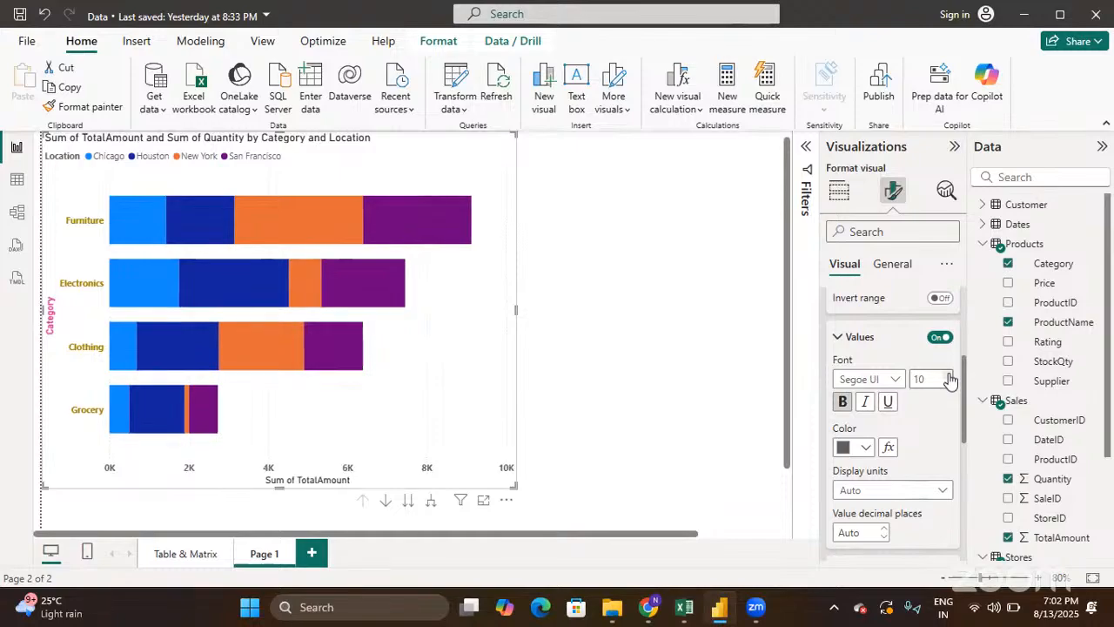
scroll(899, 443, "down", 1)
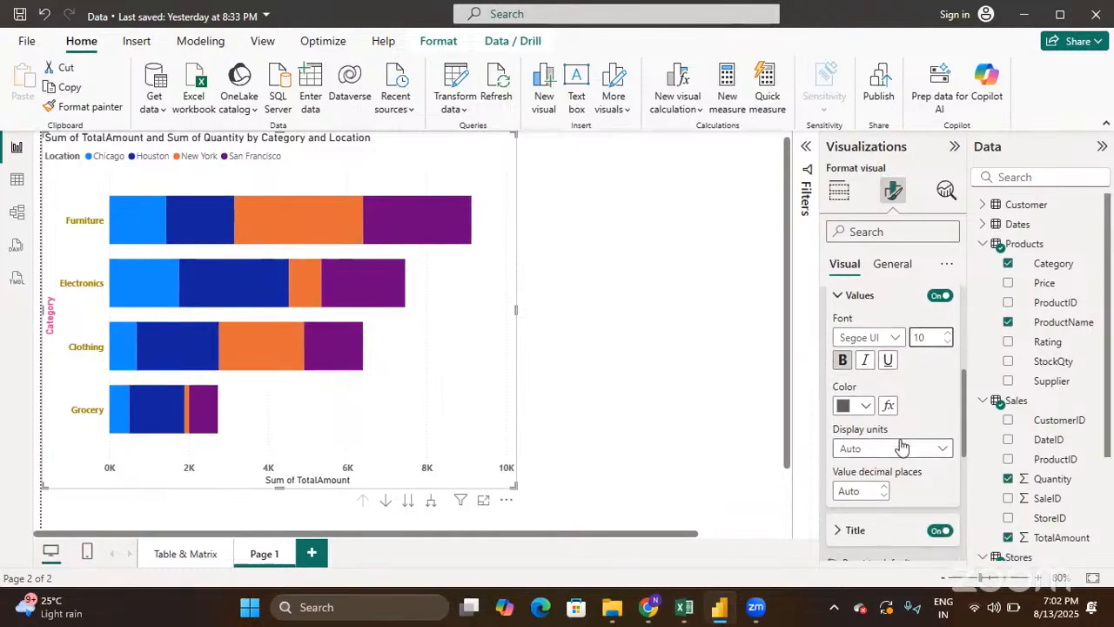
left_click(901, 445)
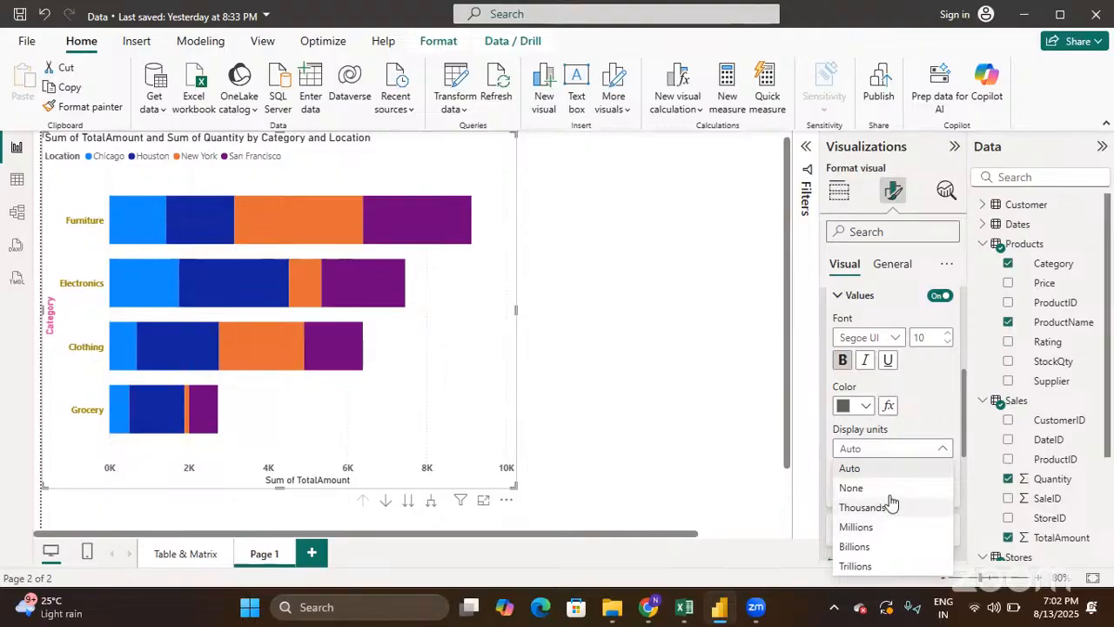
left_click(931, 398)
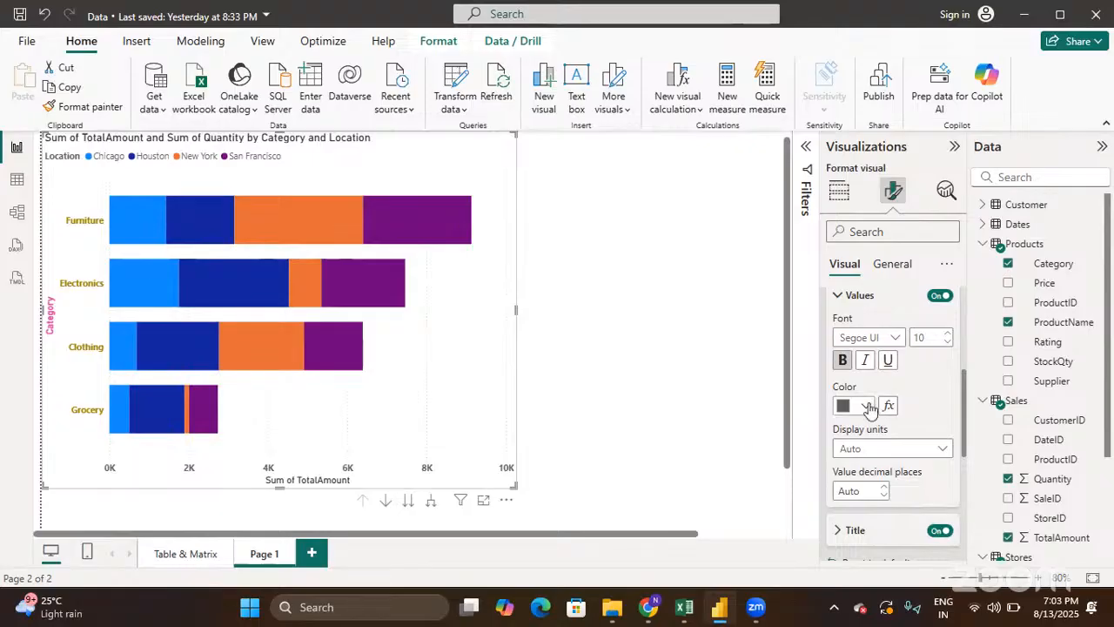
Format the X-axis title as bold, size 13 and dark blue, keeping its automatic text, and collapse the X-axis settings
scroll(868, 407, "down", 2)
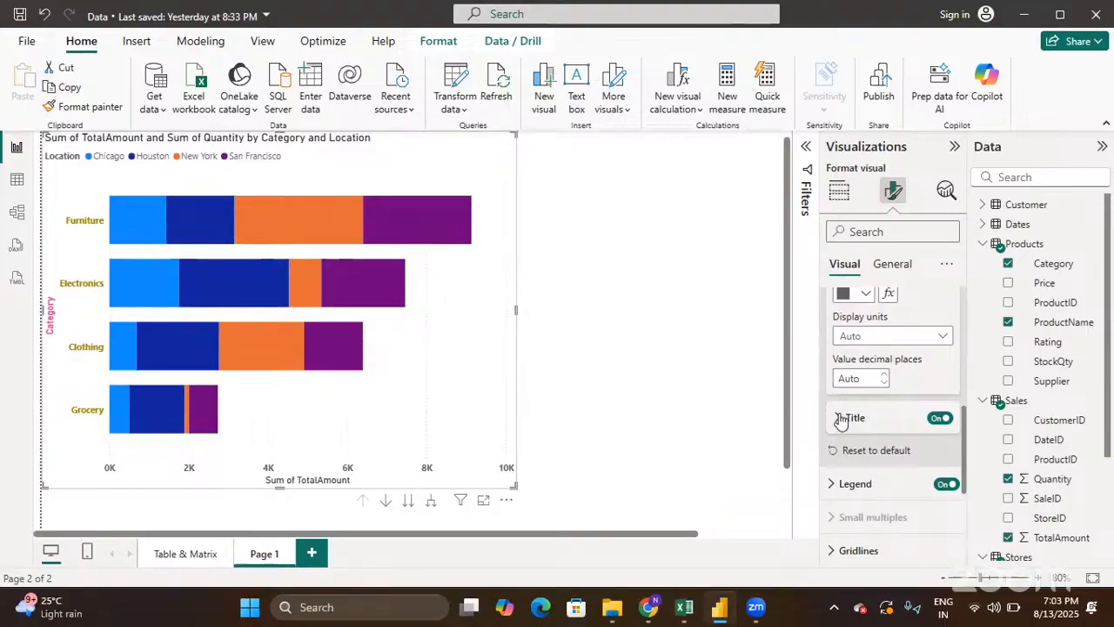
left_click(838, 418)
scroll(840, 416, "down", 1)
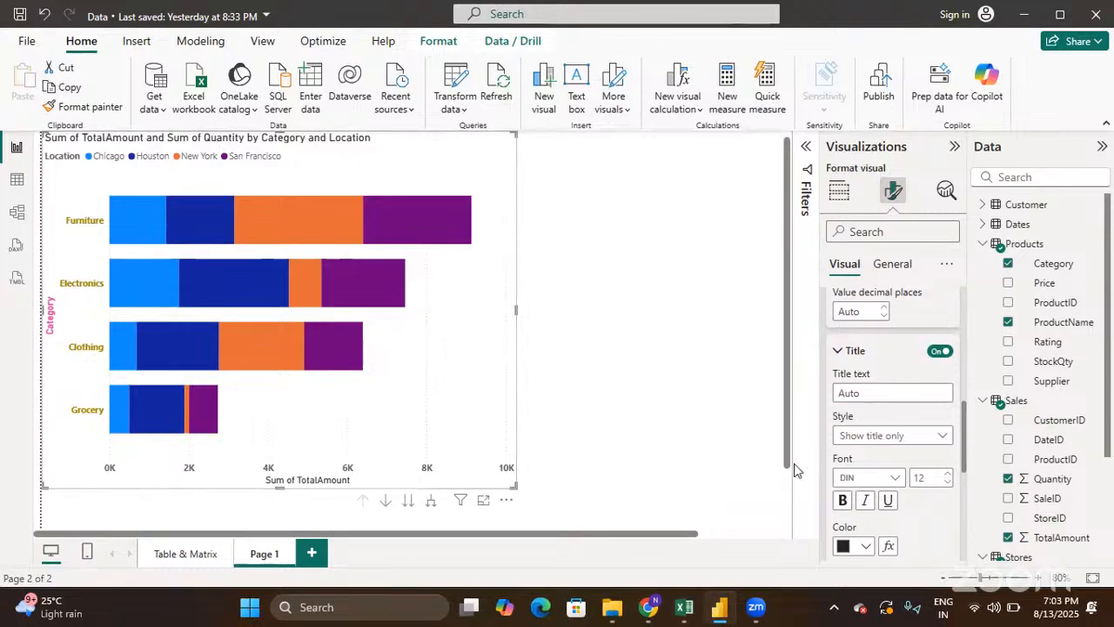
left_click(899, 399)
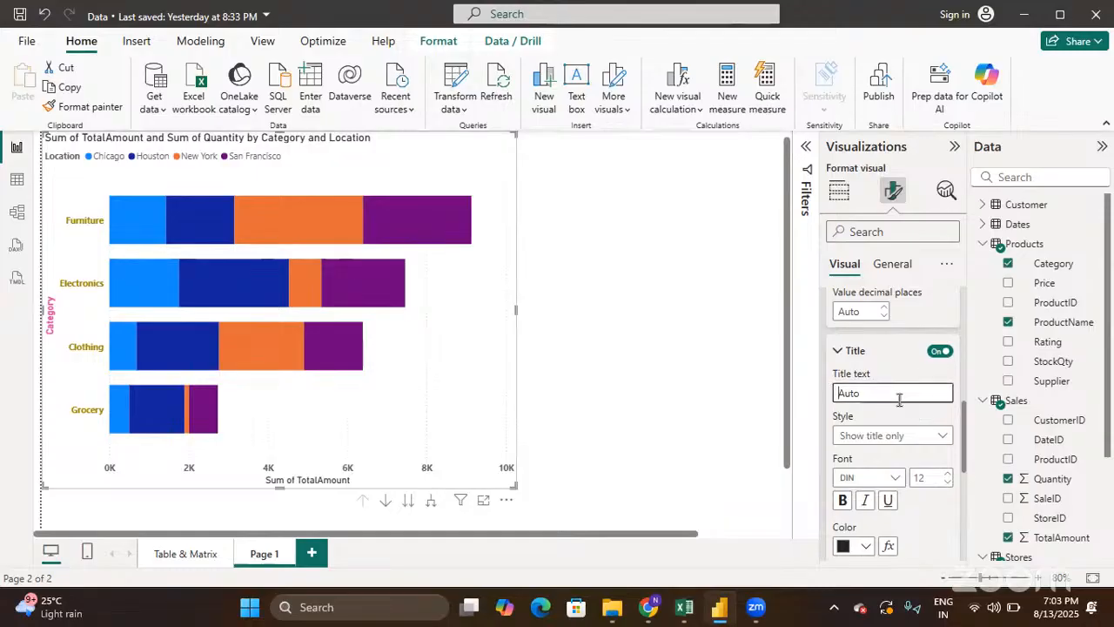
scroll(901, 405, "down", 1)
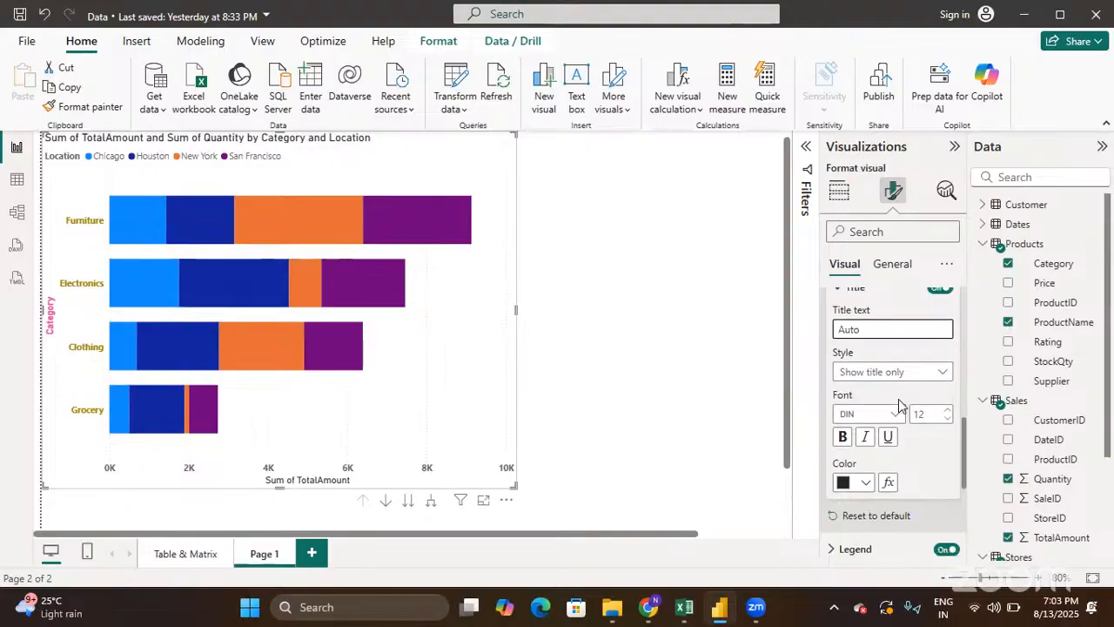
left_click(843, 438)
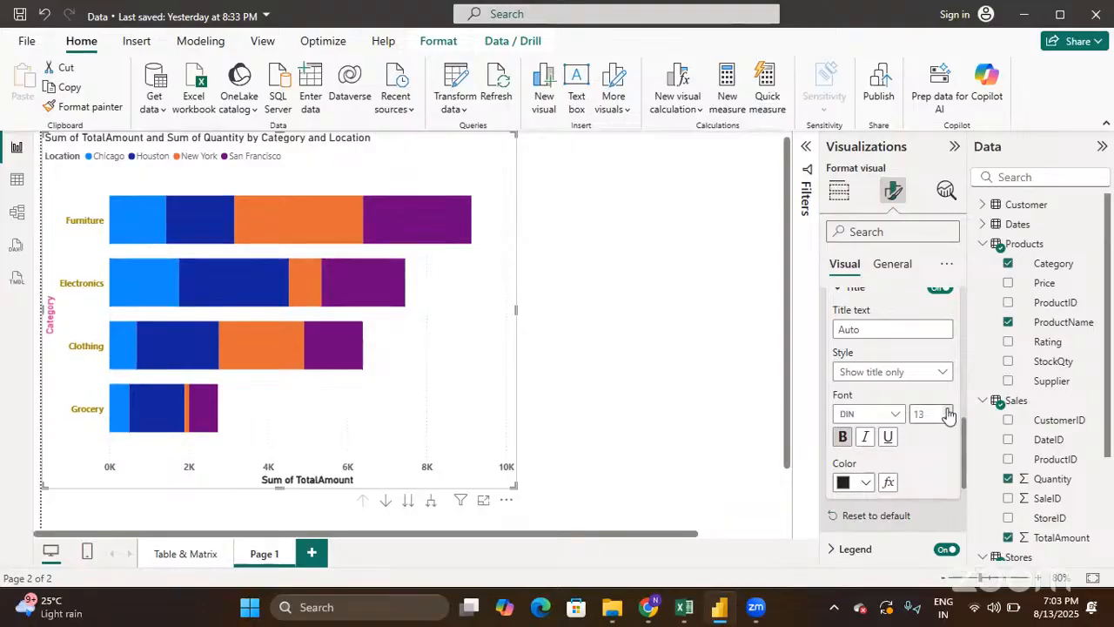
left_click(865, 483)
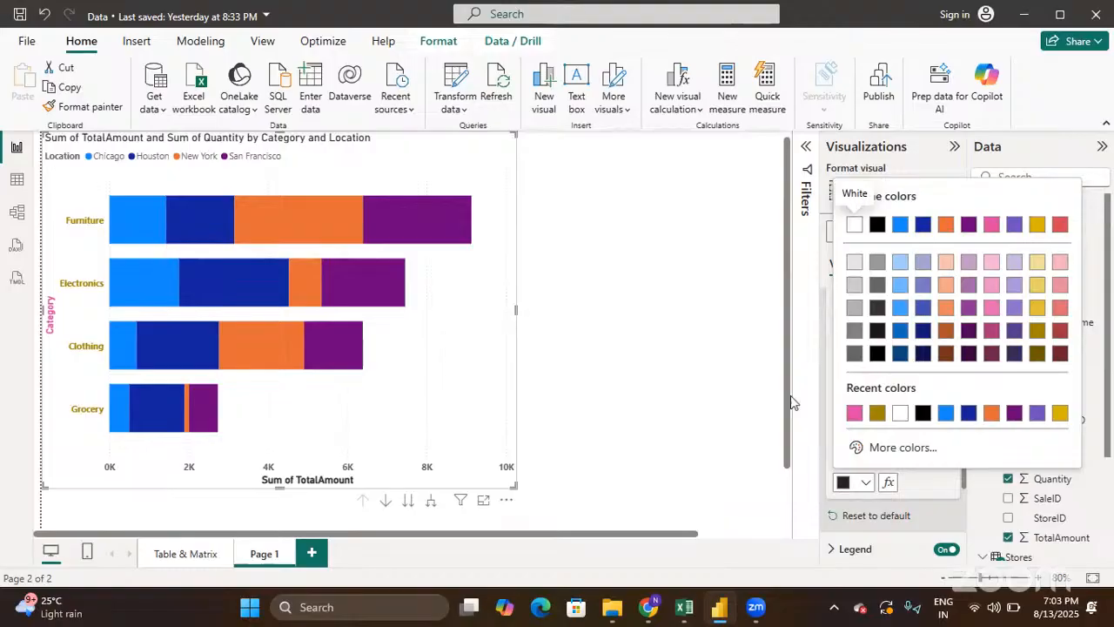
left_click(902, 355)
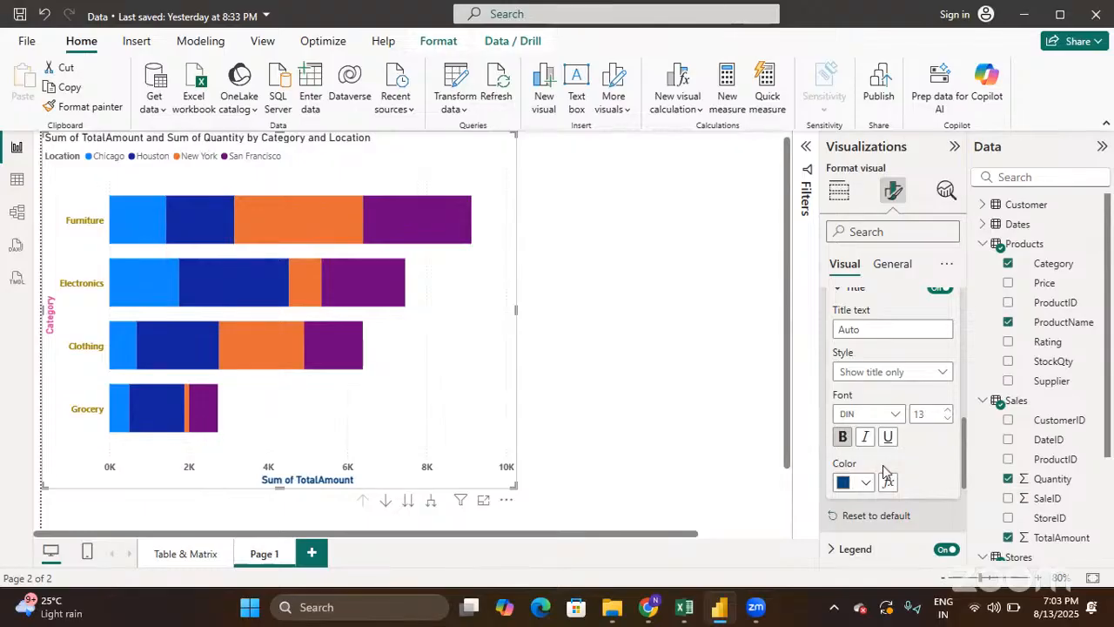
scroll(883, 465, "up", 10)
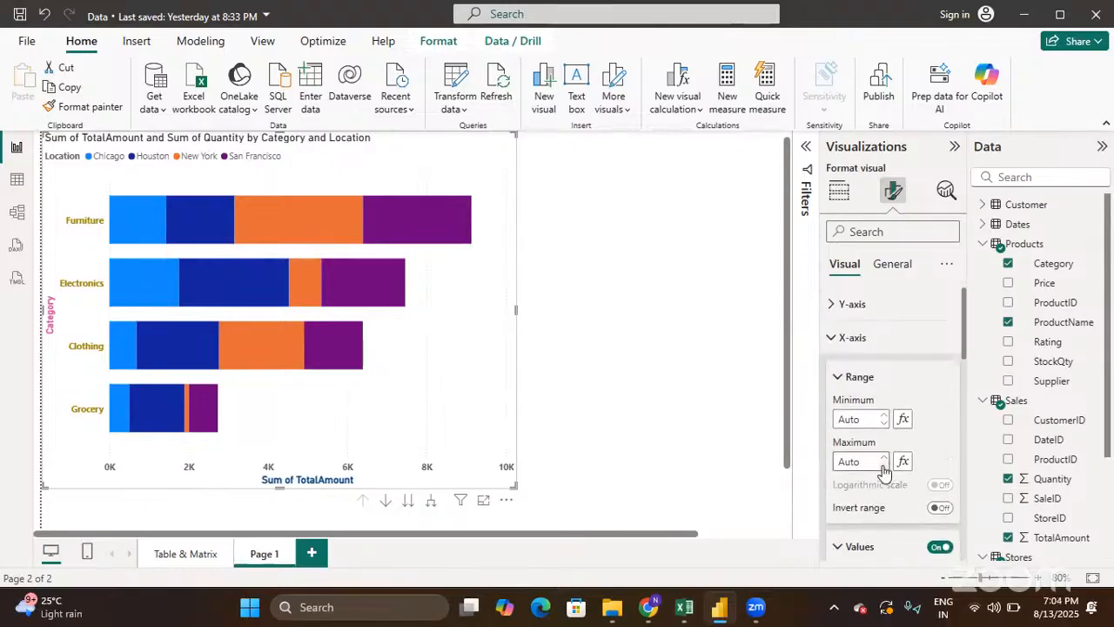
left_click(833, 338)
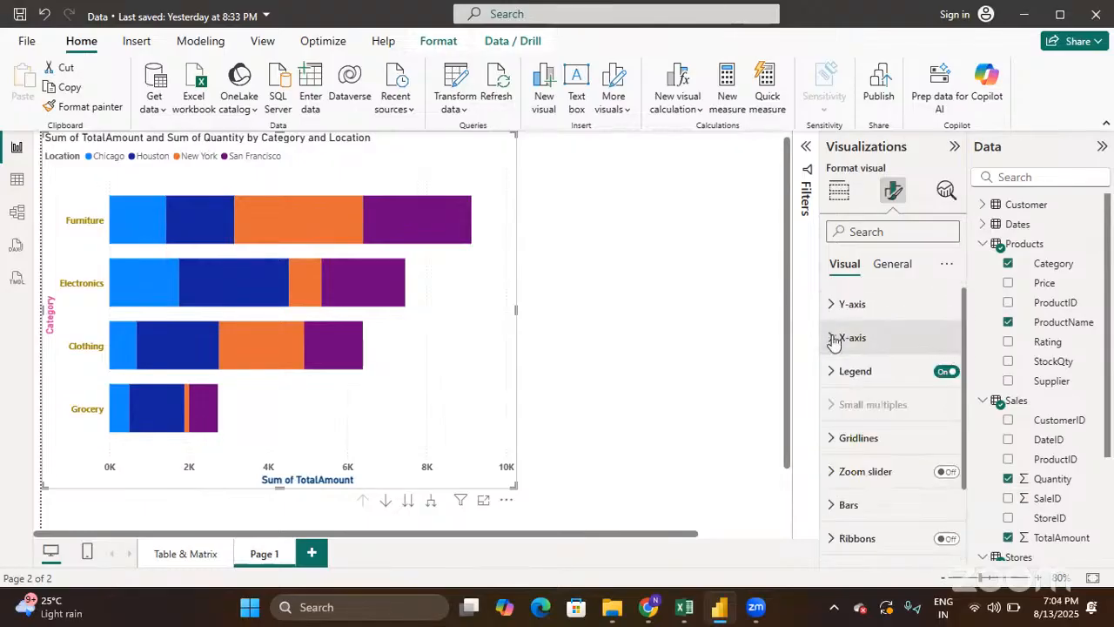
Expand the legend settings and switch the legend off and back on to compare how readable the bars are
left_click(832, 373)
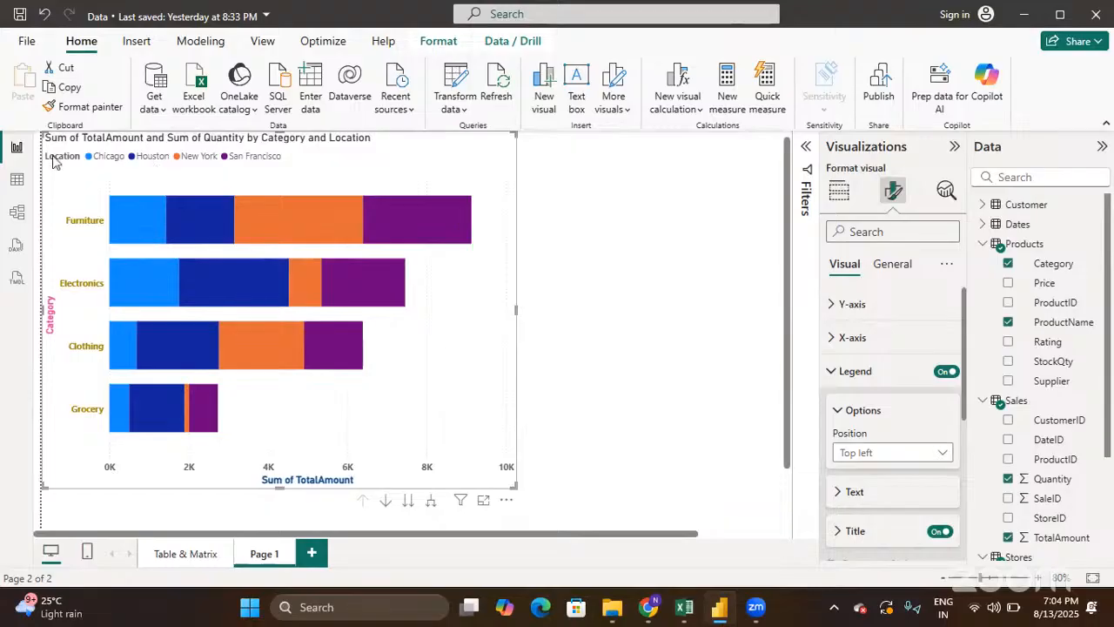
left_click(949, 370)
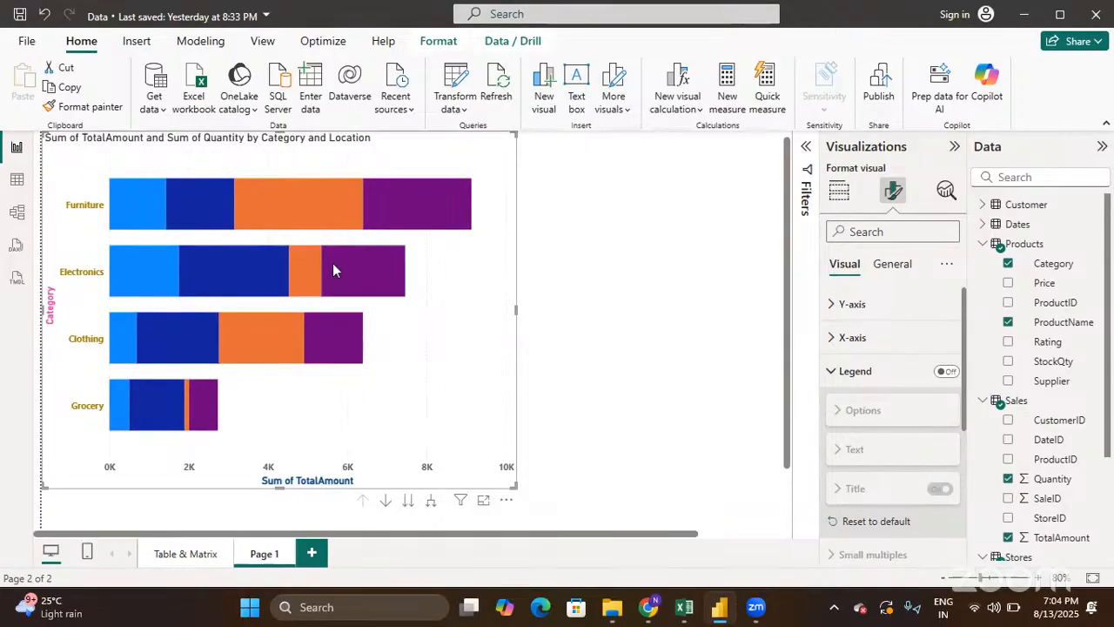
mouse_move(332, 263)
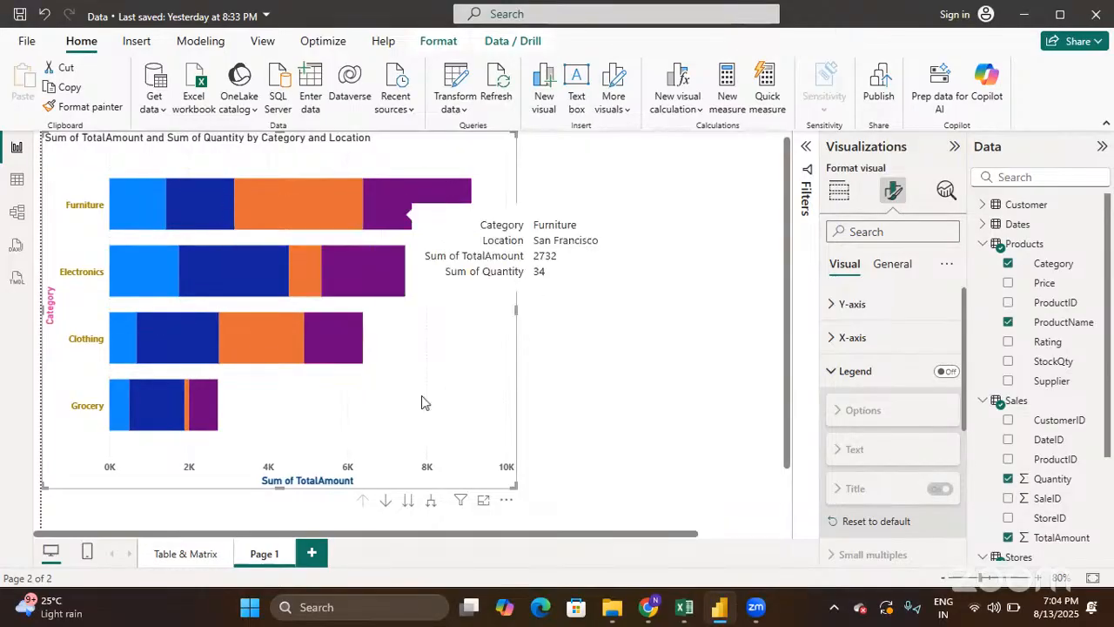
left_click(947, 372)
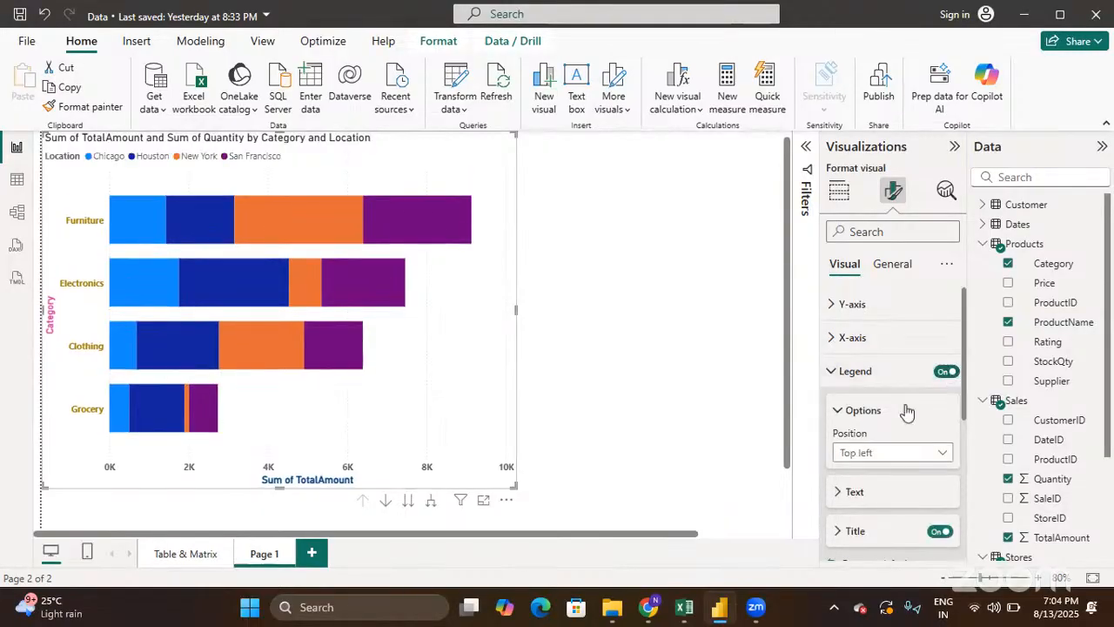
Try the legend at Center left, and set its final position to Top right
scroll(905, 409, "down", 1)
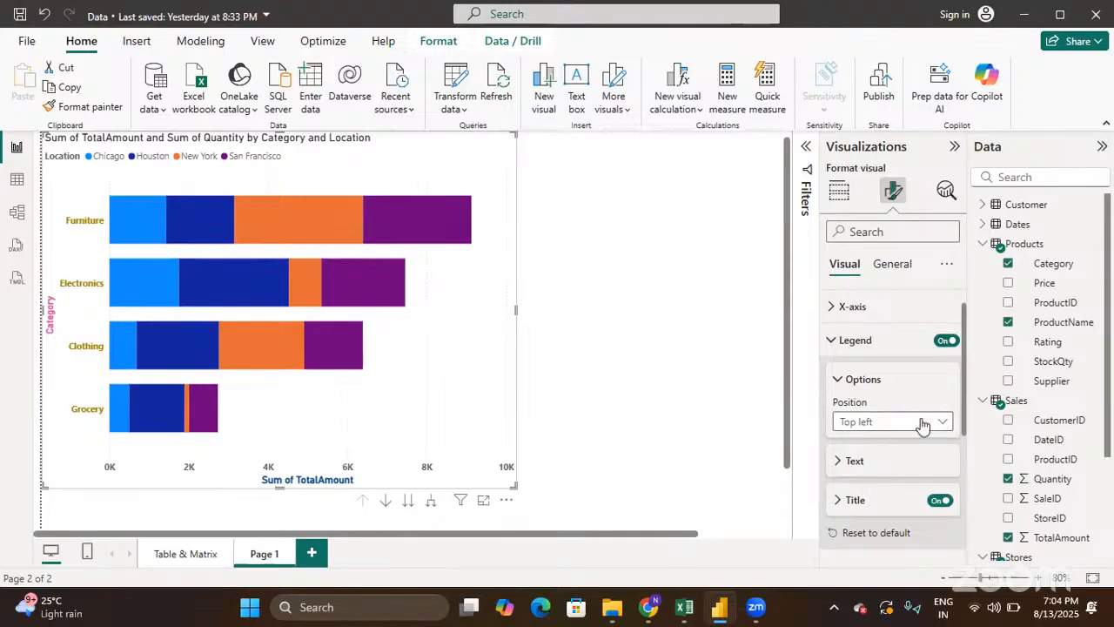
left_click(924, 422)
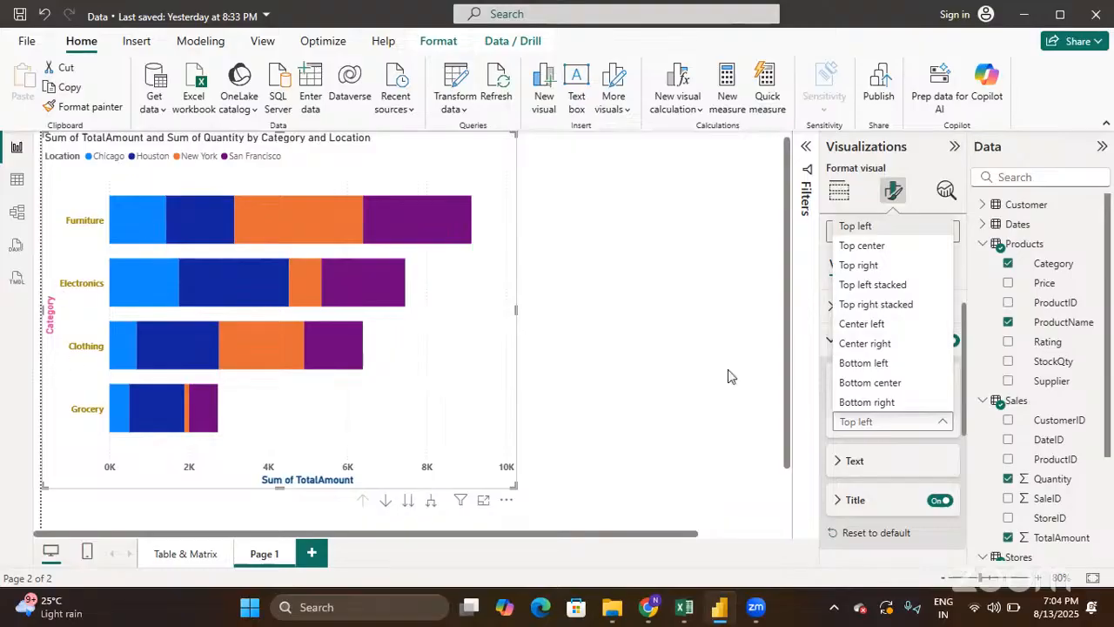
left_click(887, 334)
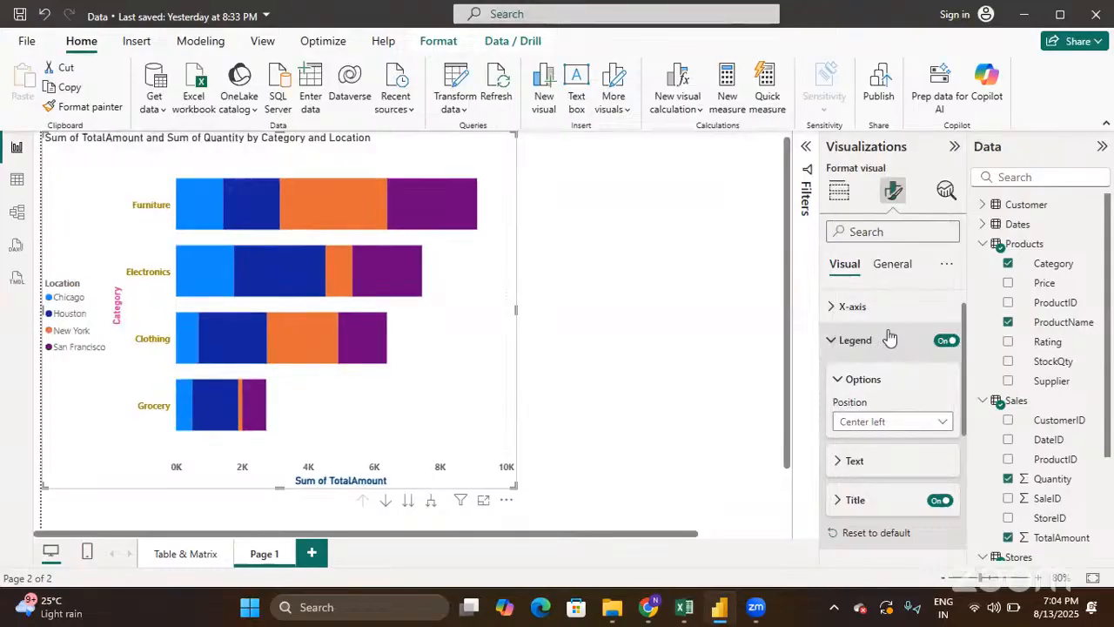
left_click(893, 423)
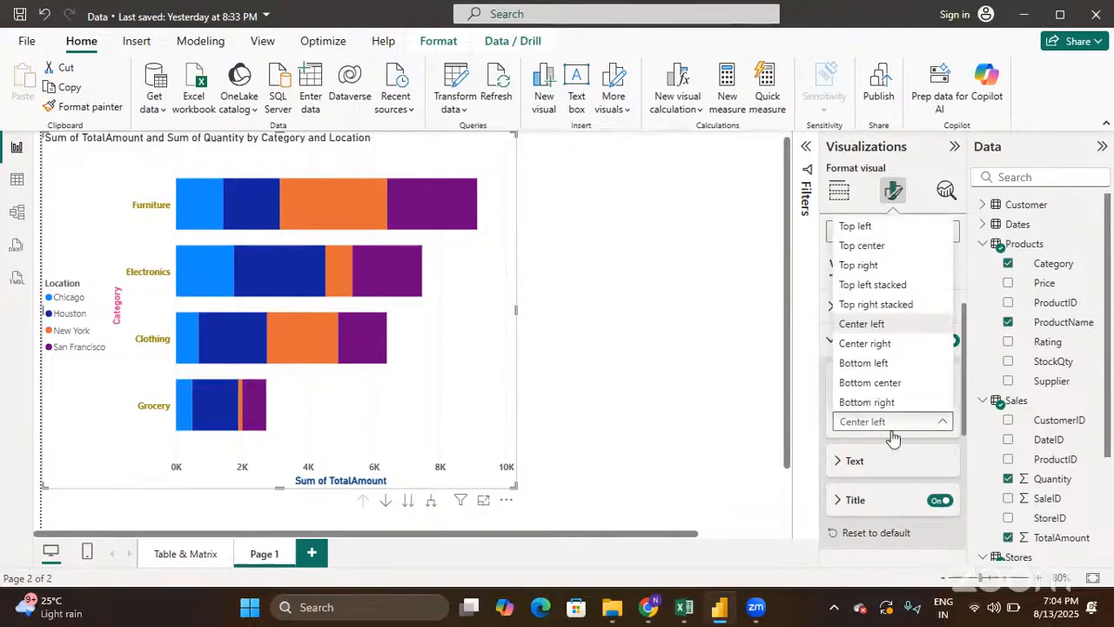
left_click(886, 265)
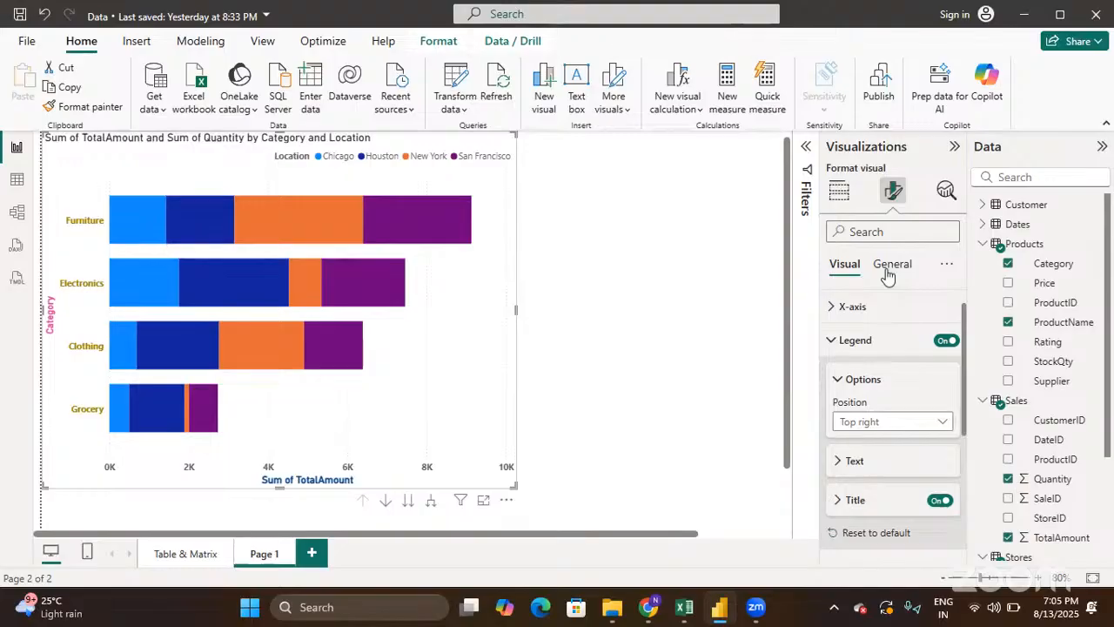
Review the legend's text formatting and title text settings, leaving them as they are, and collapse the legend settings
scroll(893, 431, "down", 1)
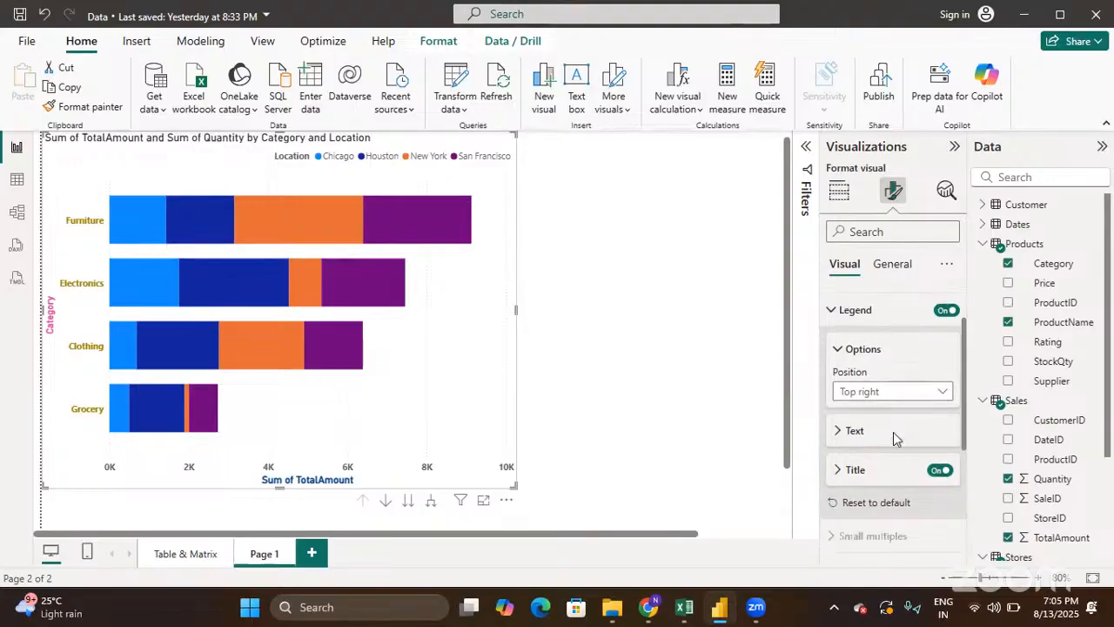
left_click(837, 407)
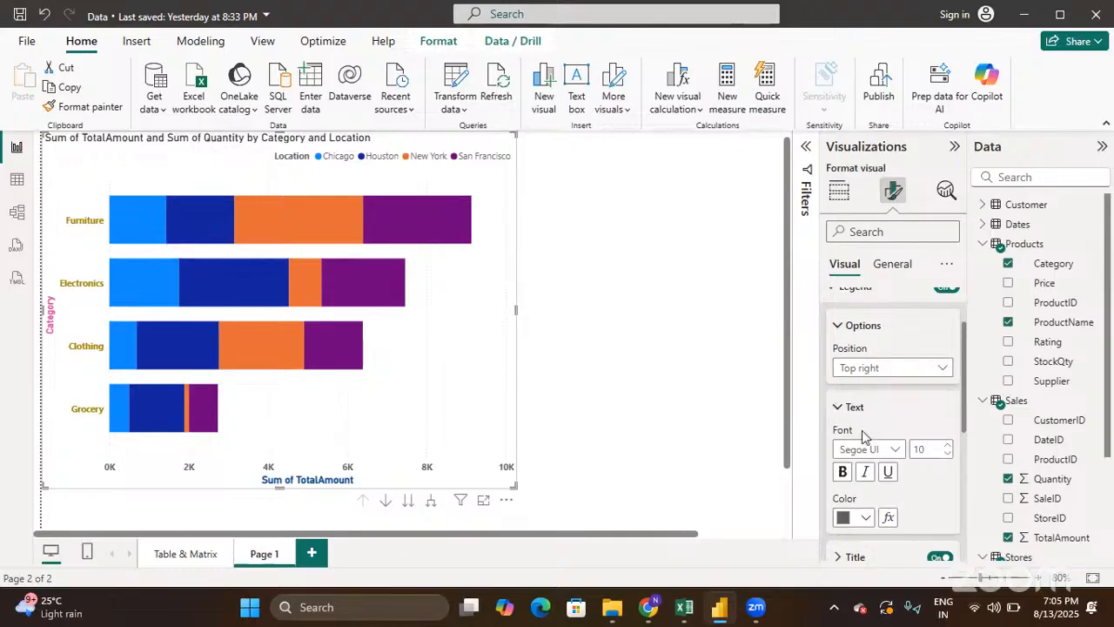
scroll(866, 432, "down", 1)
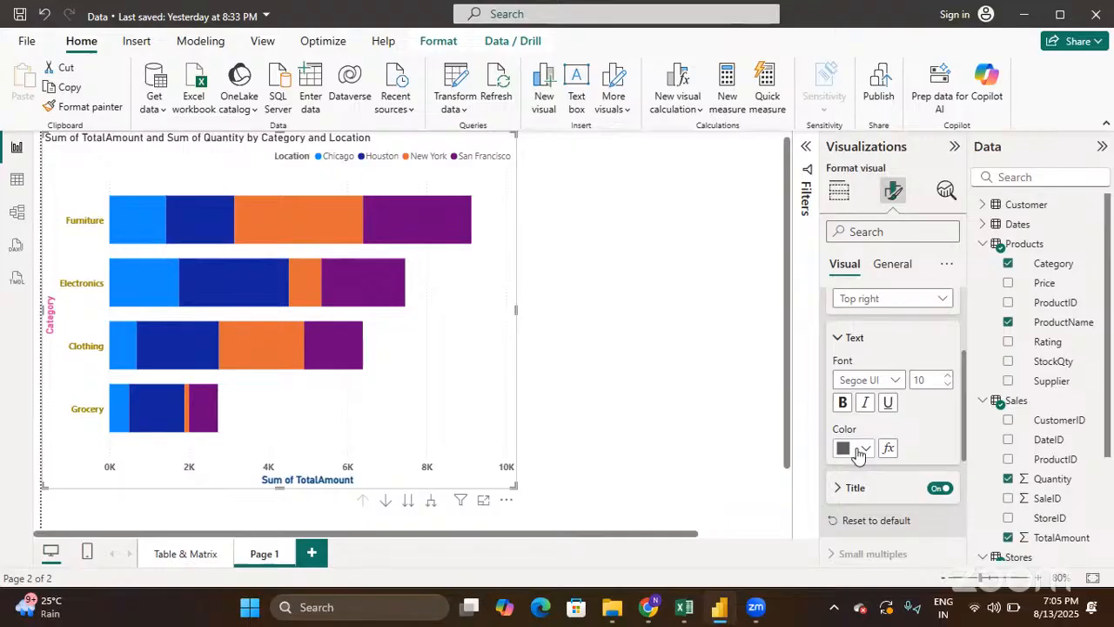
scroll(857, 451, "down", 2)
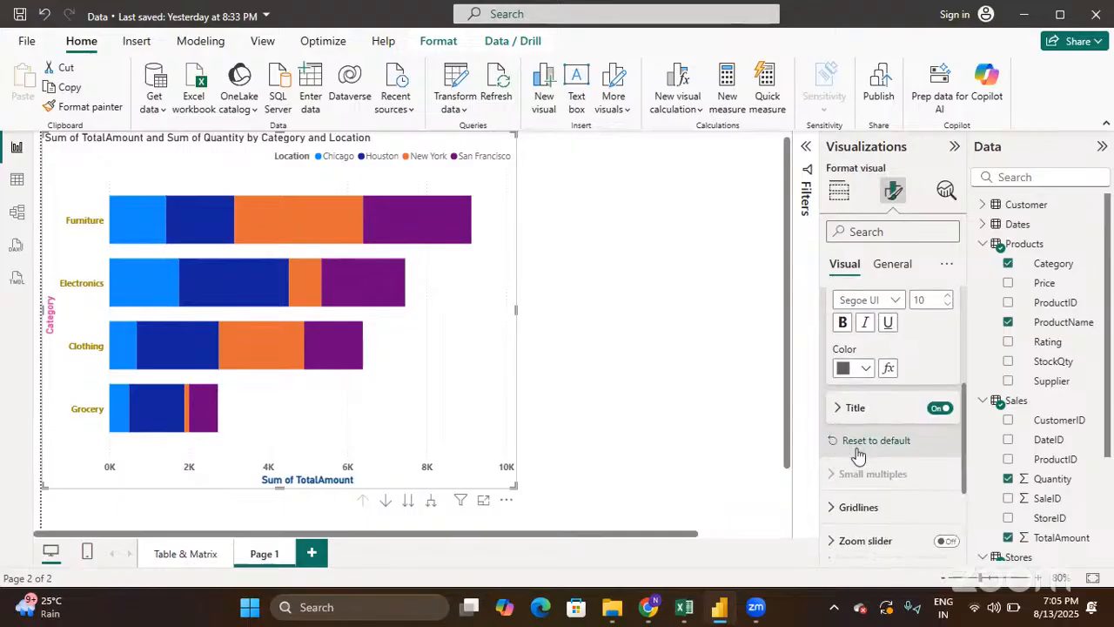
left_click(839, 409)
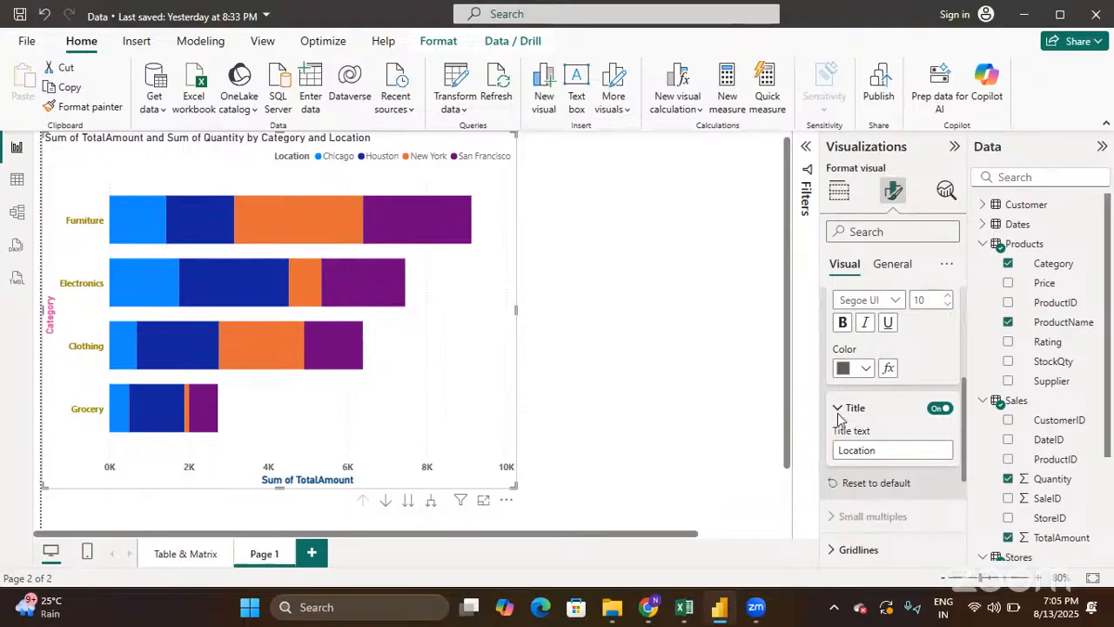
left_click(882, 447)
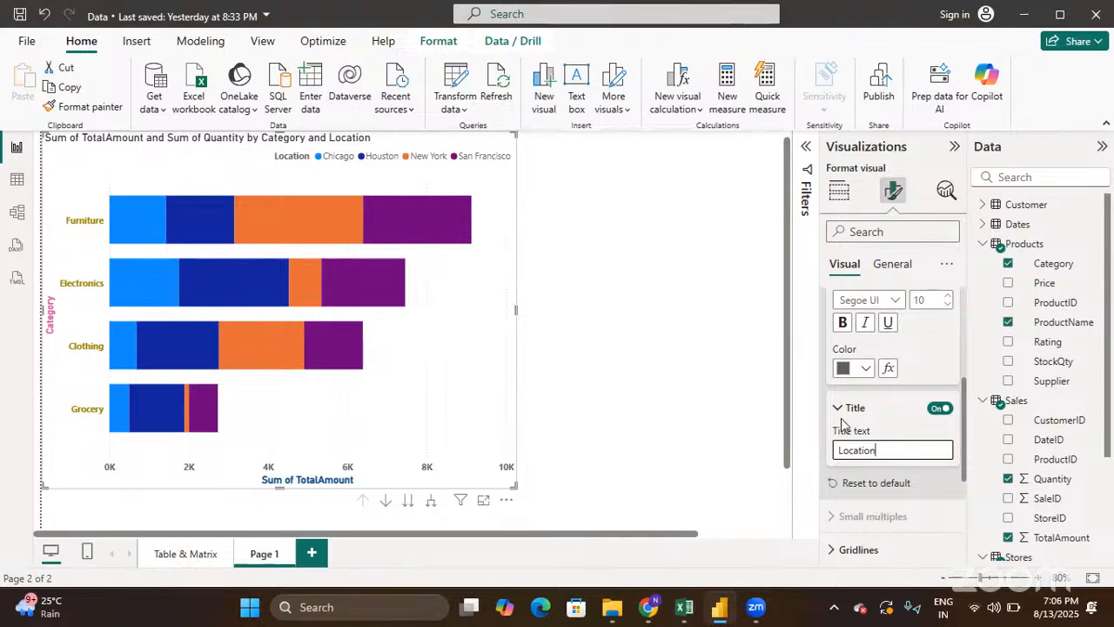
scroll(840, 424, "up", 3)
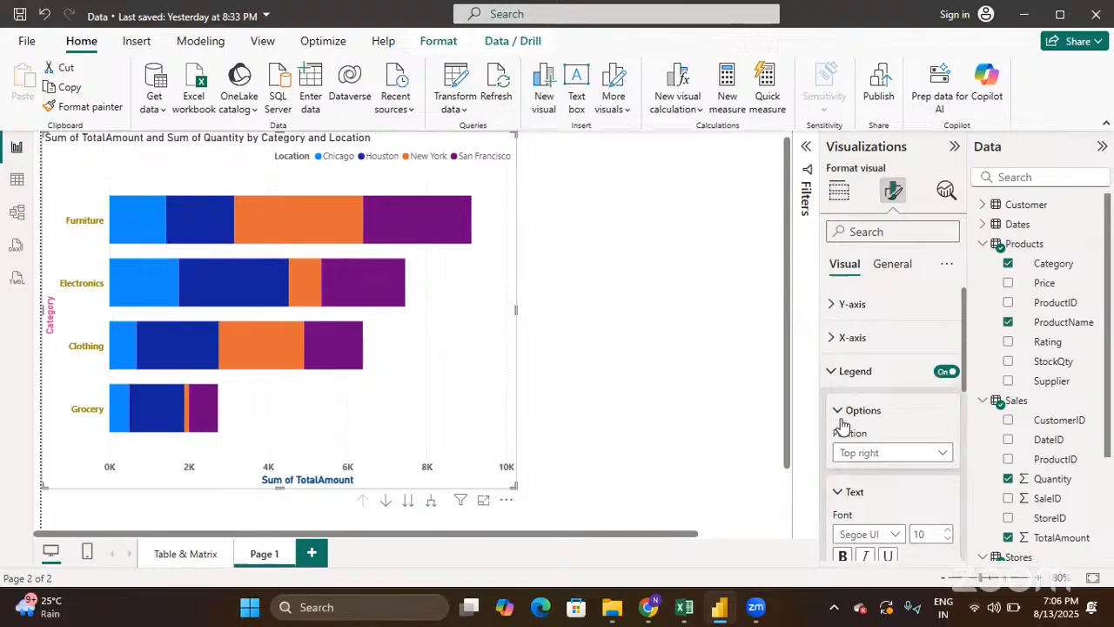
left_click(831, 372)
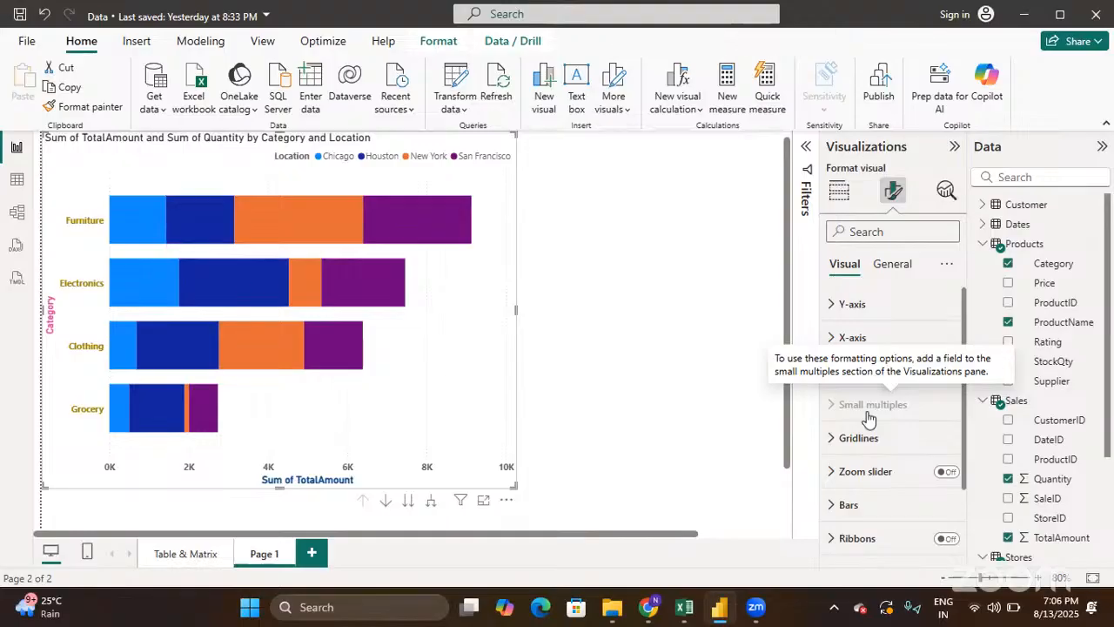
Check the empty small multiples field among the chart's data fields, and return to the visual's formatting options
left_click(839, 190)
scroll(868, 424, "down", 3)
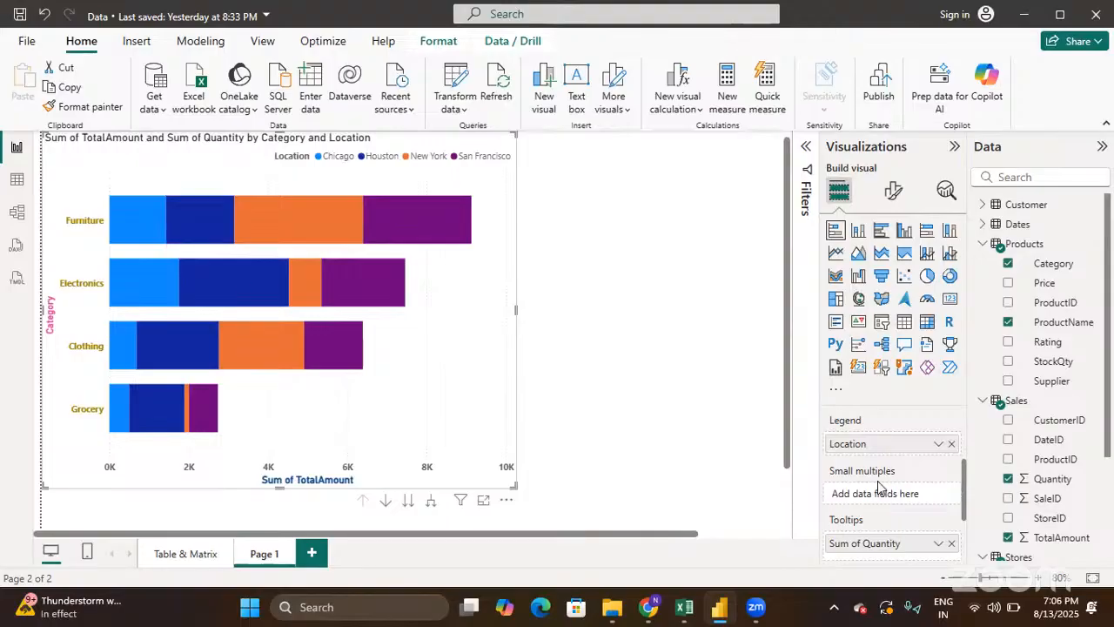
left_click(893, 190)
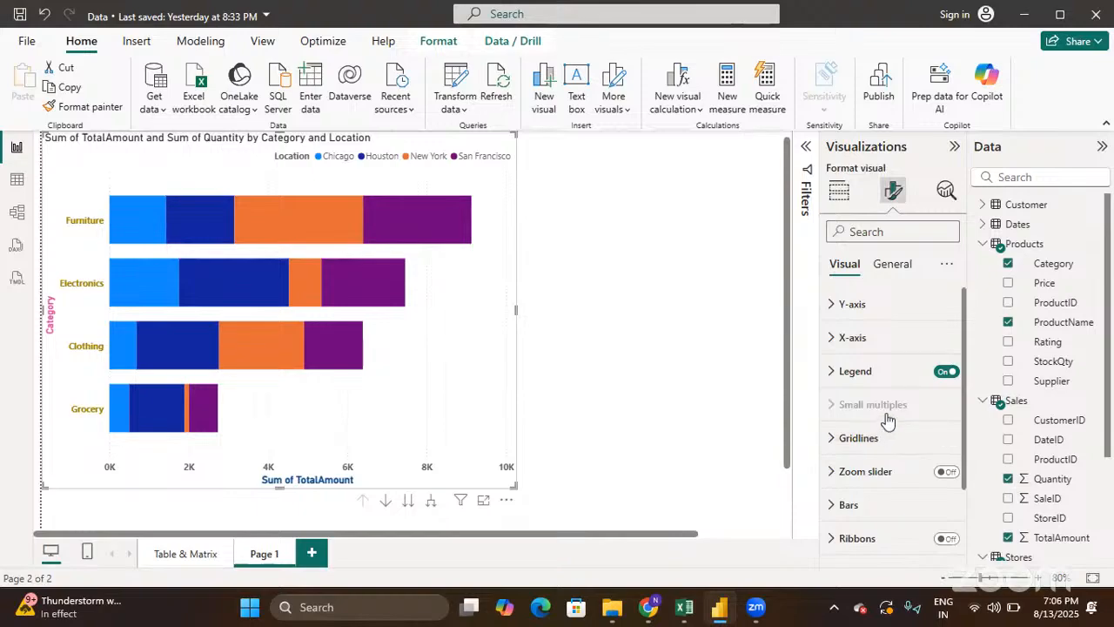
Expand the gridlines settings and set the vertical gridlines to black with 30% transparency
scroll(835, 436, "down", 3)
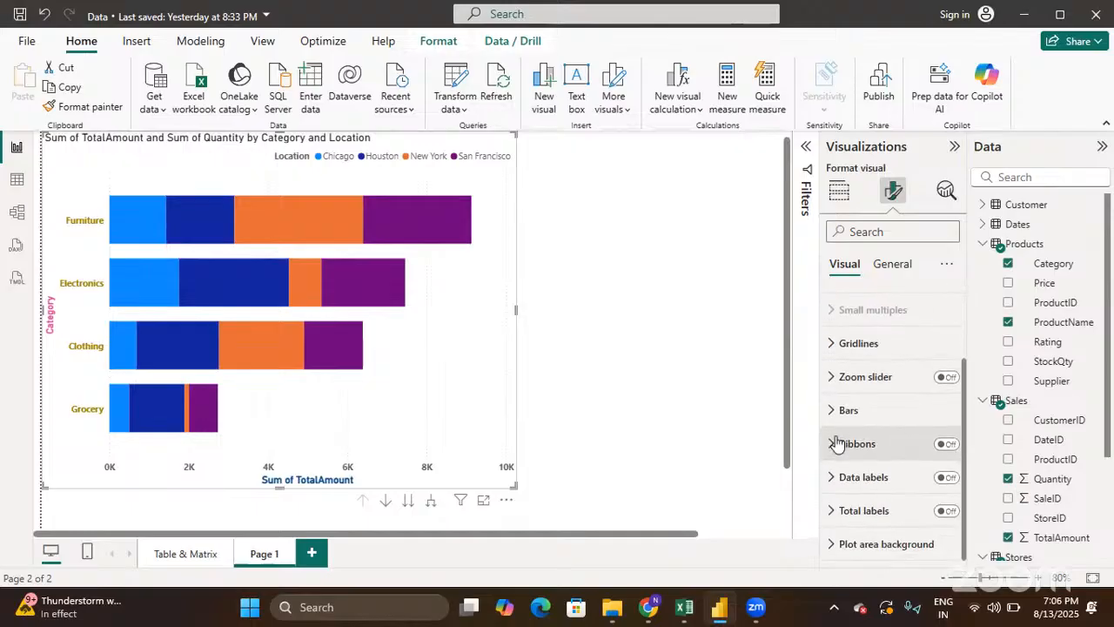
left_click(831, 346)
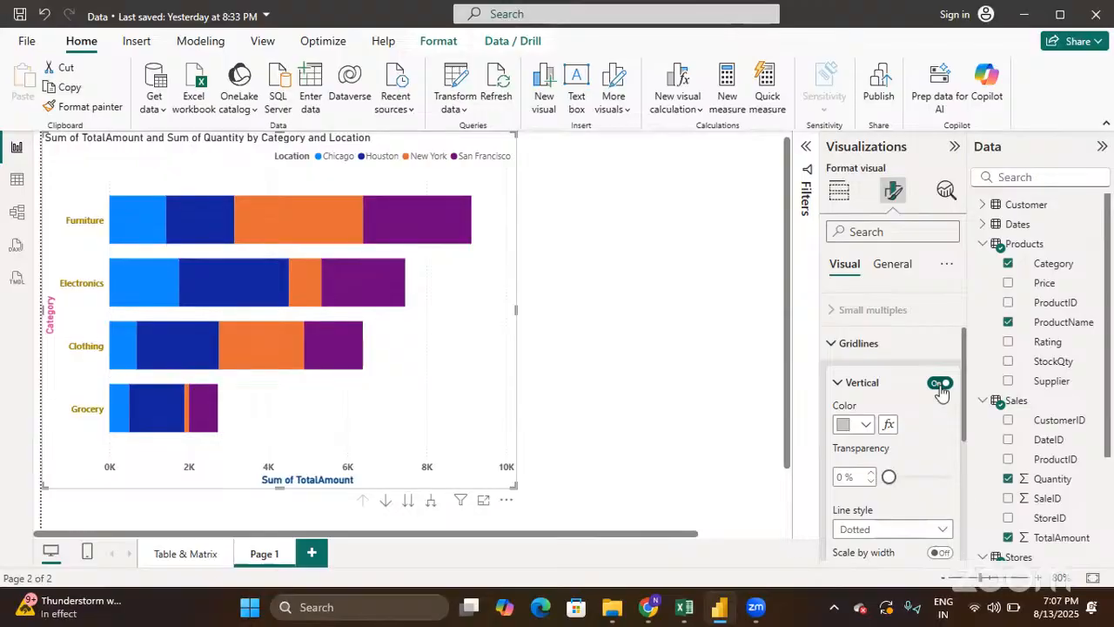
left_click(866, 426)
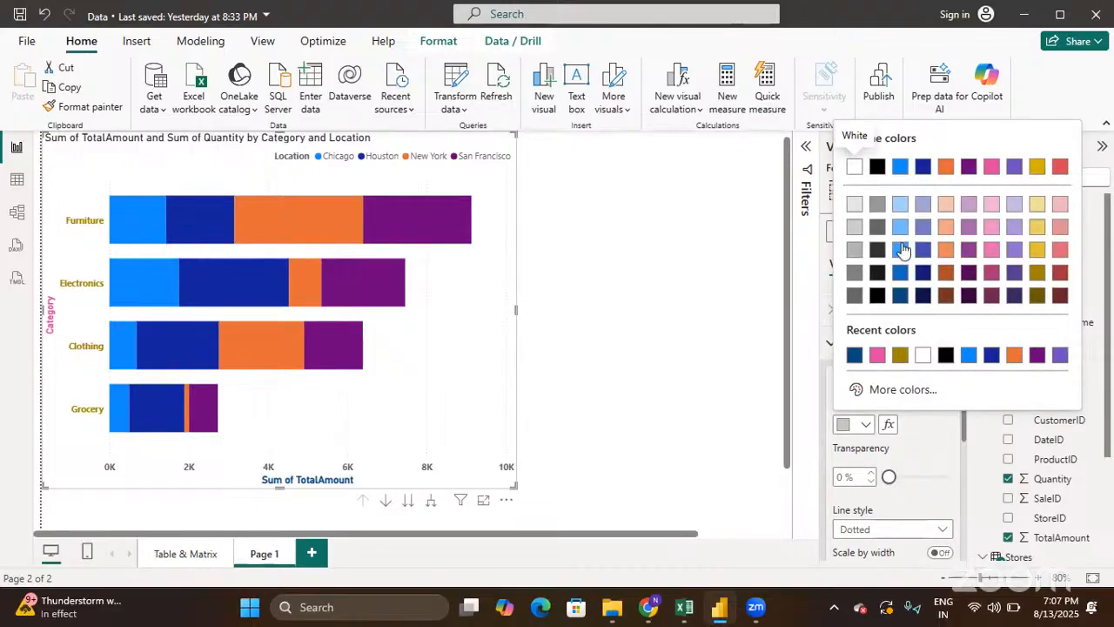
left_click(877, 168)
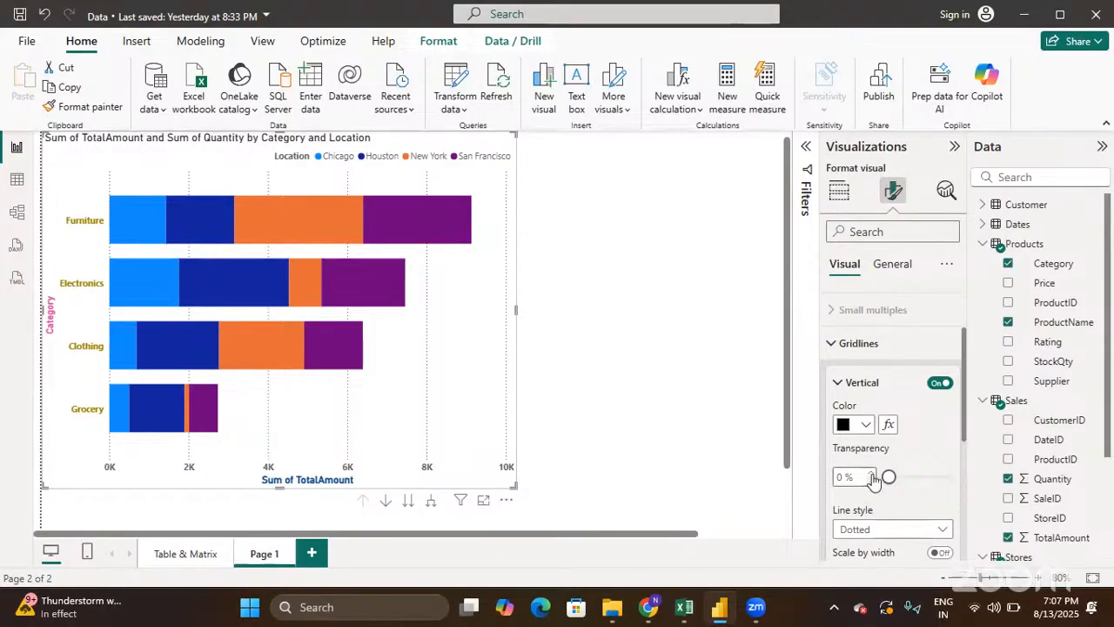
left_click(906, 480)
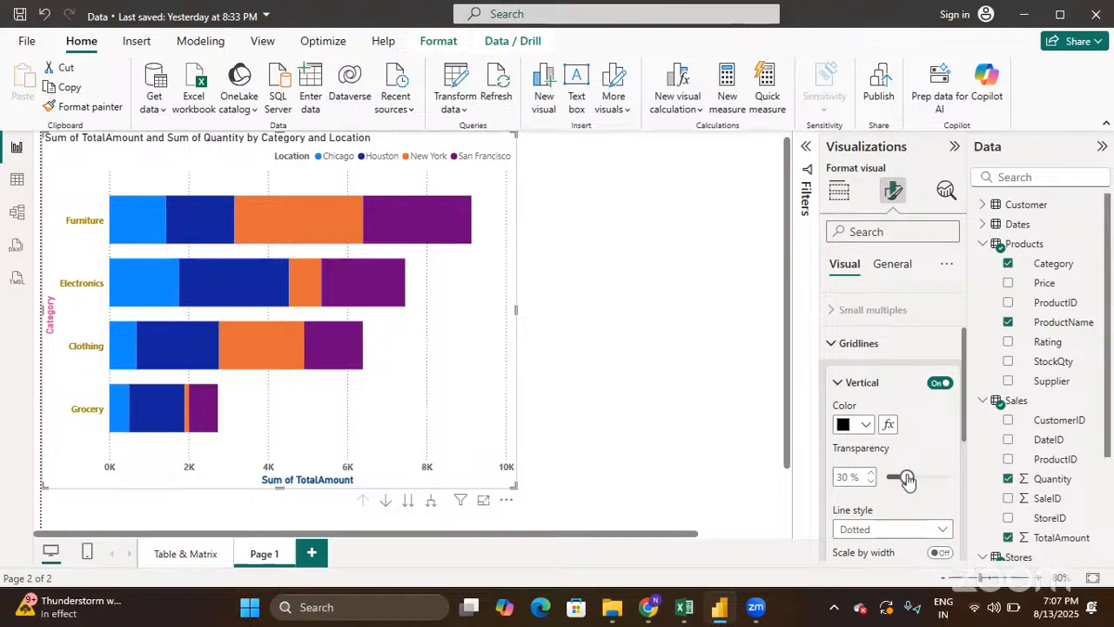
Try the Solid line style on the vertical gridlines, and set the style back to Dotted
scroll(906, 477, "down", 2)
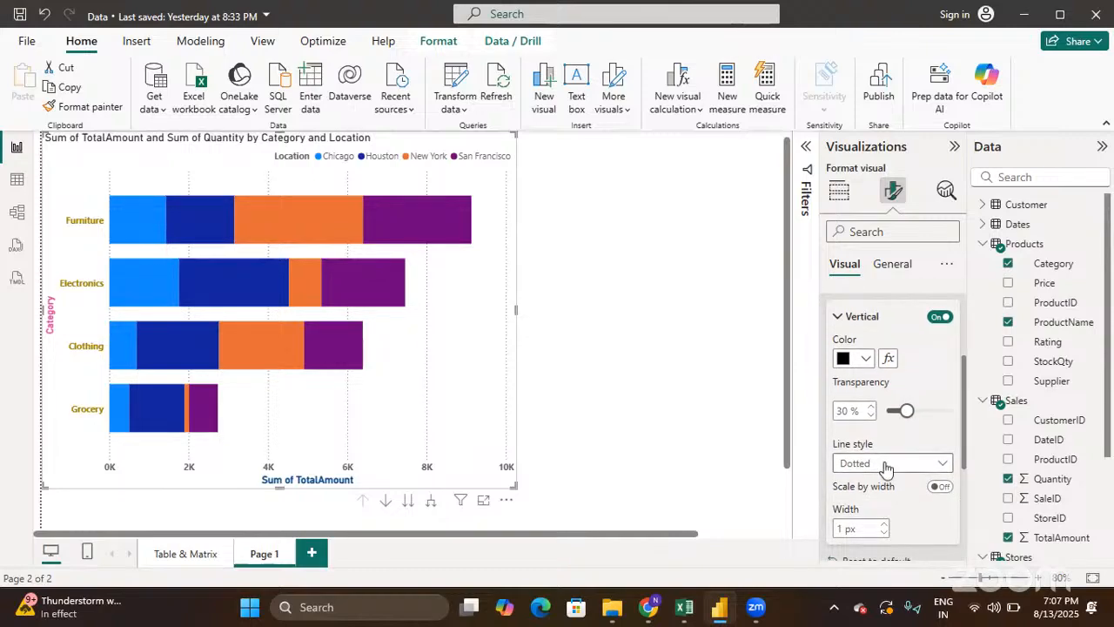
left_click(885, 464)
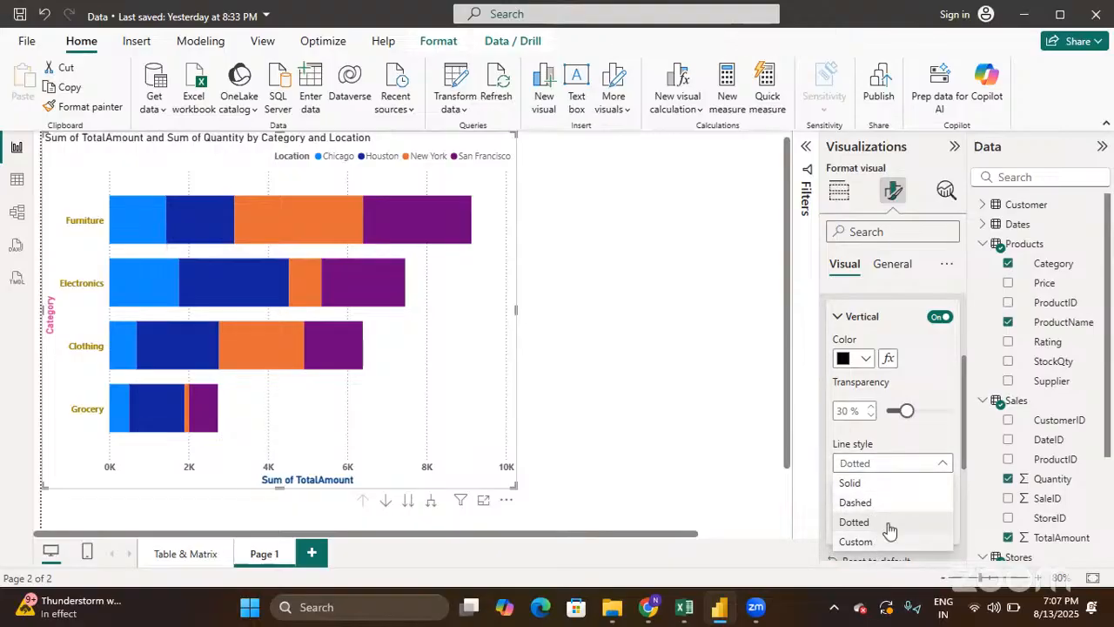
left_click(864, 486)
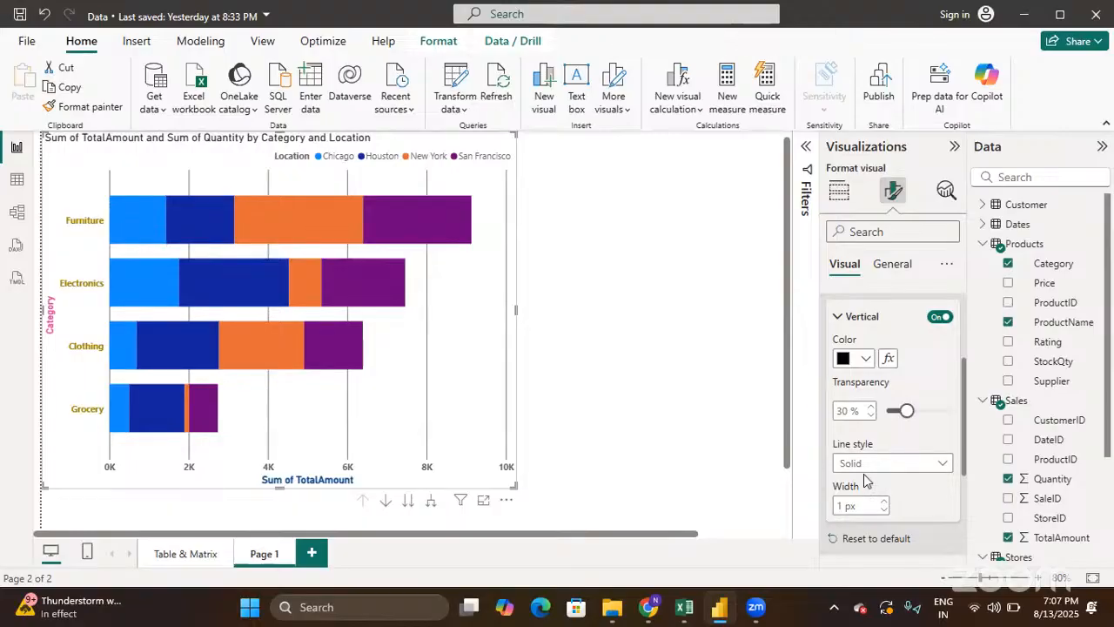
left_click(858, 467)
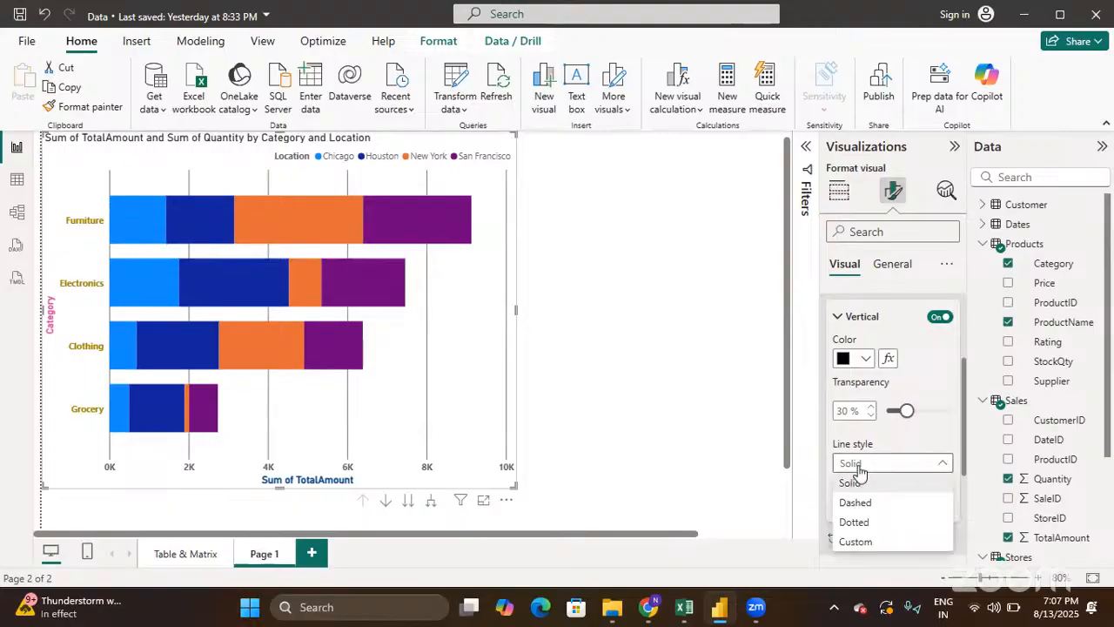
left_click(859, 522)
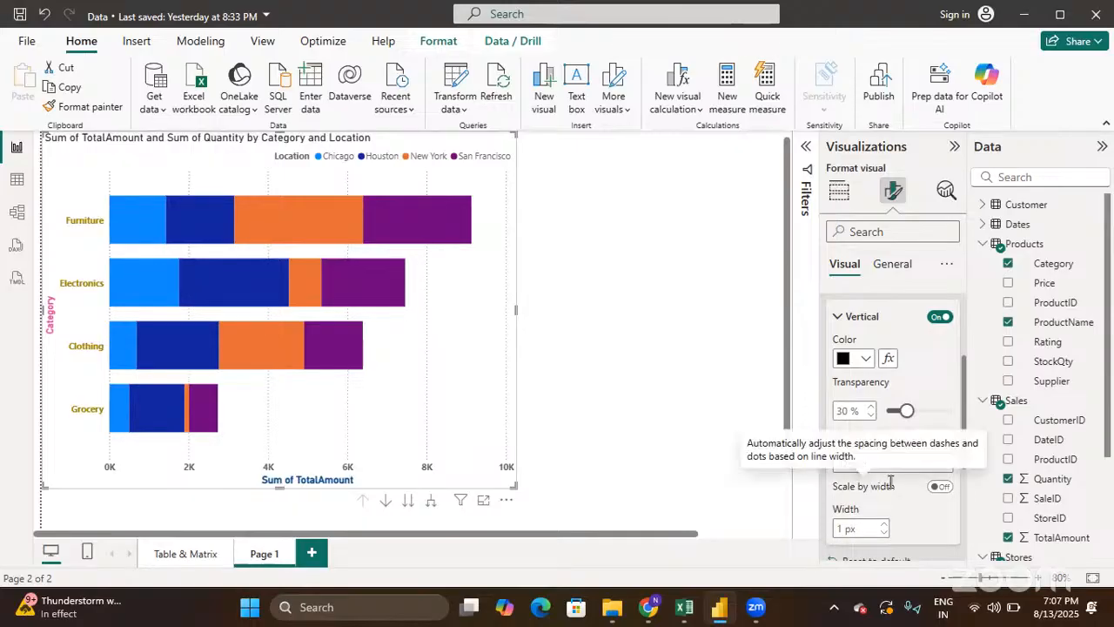
Set the vertical gridline width to 2 px and collapse the gridlines settings
scroll(889, 481, "down", 2)
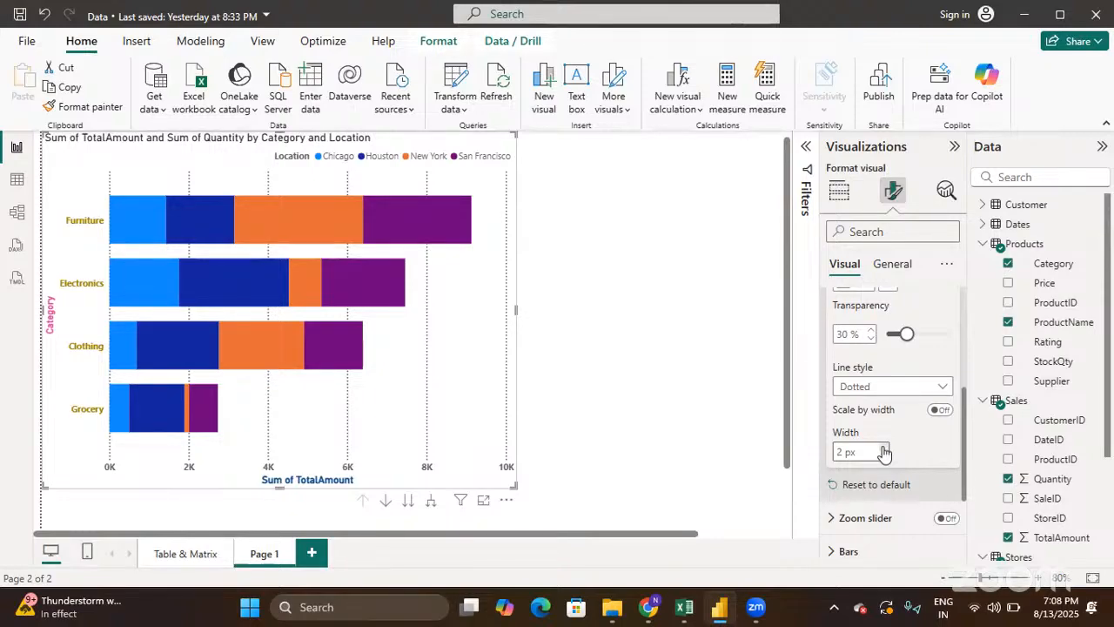
scroll(884, 451, "up", 3)
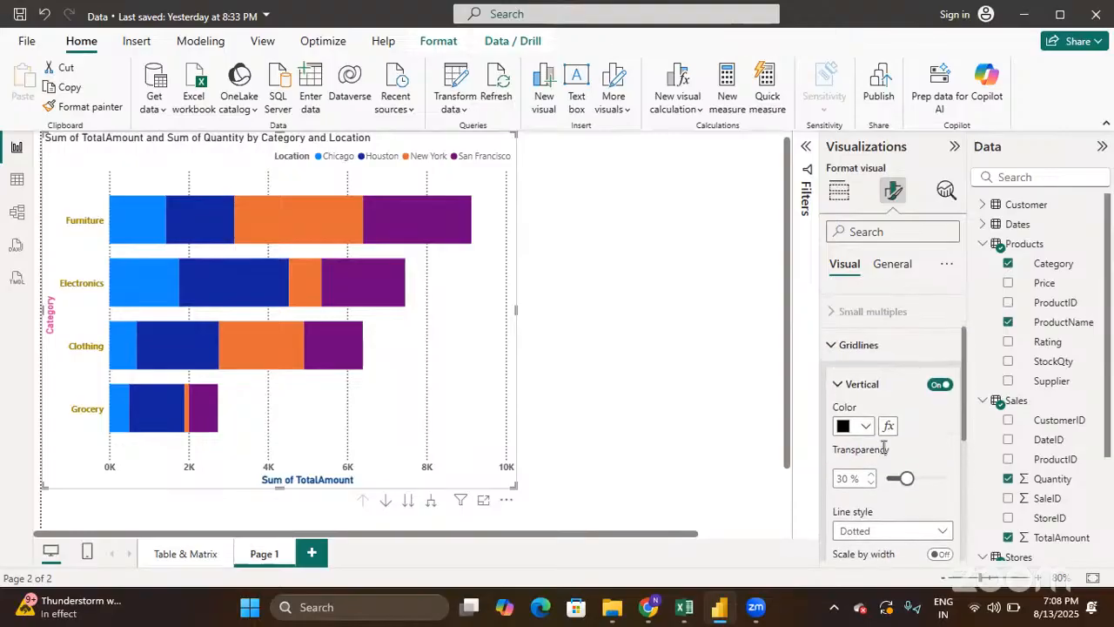
left_click(840, 348)
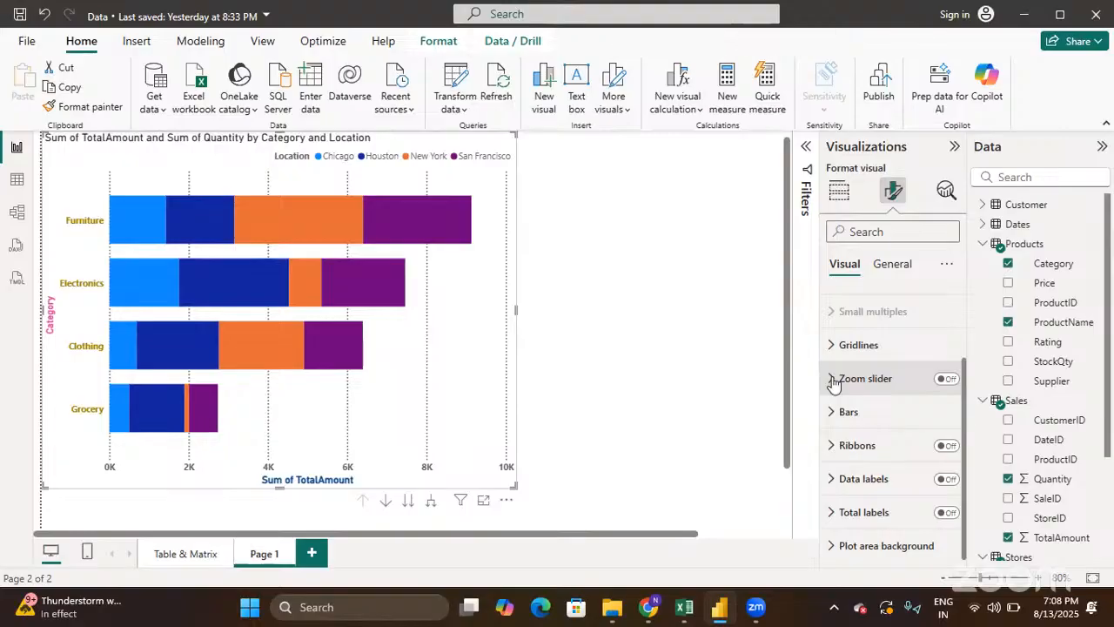
Turn on the zoom slider and test it by narrowing the X-axis range from its upper end and restoring the full range
left_click(944, 379)
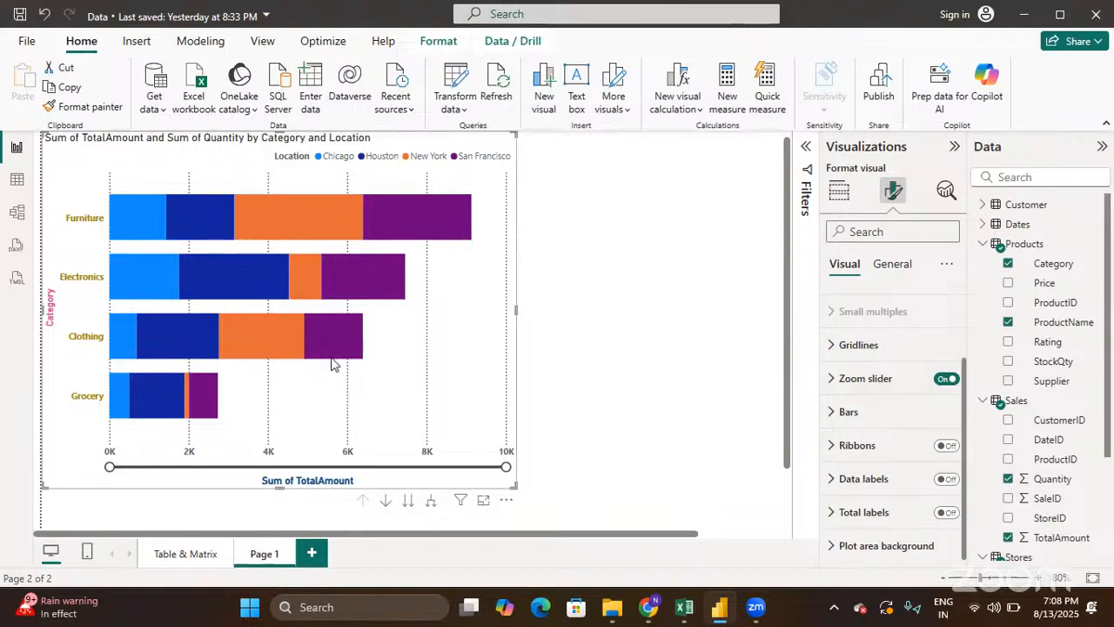
mouse_move(331, 364)
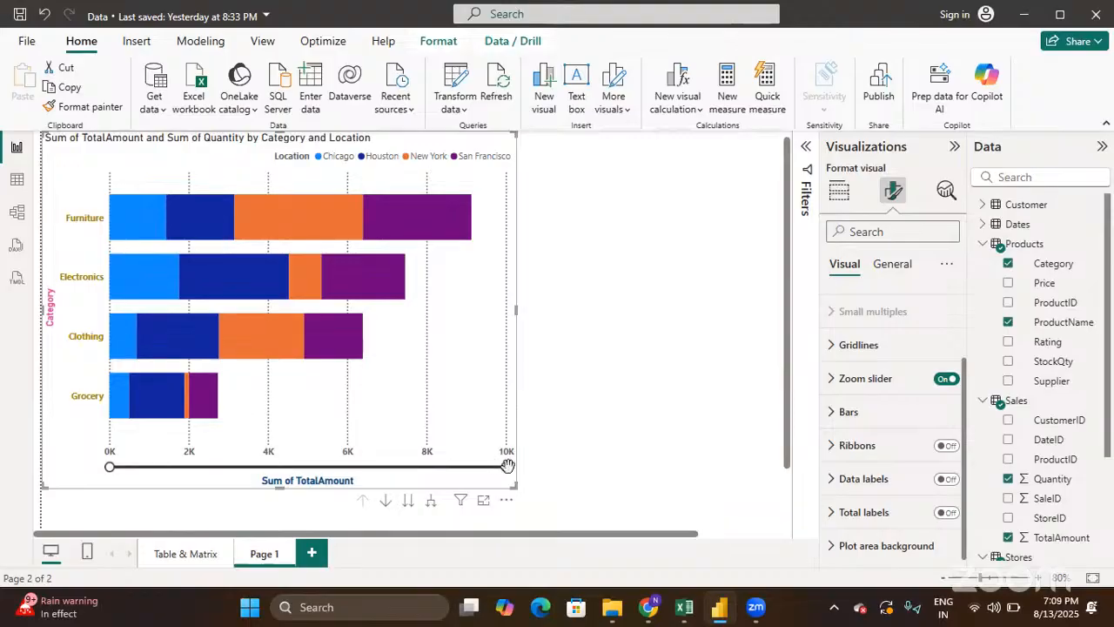
left_click_drag(506, 467, 467, 467)
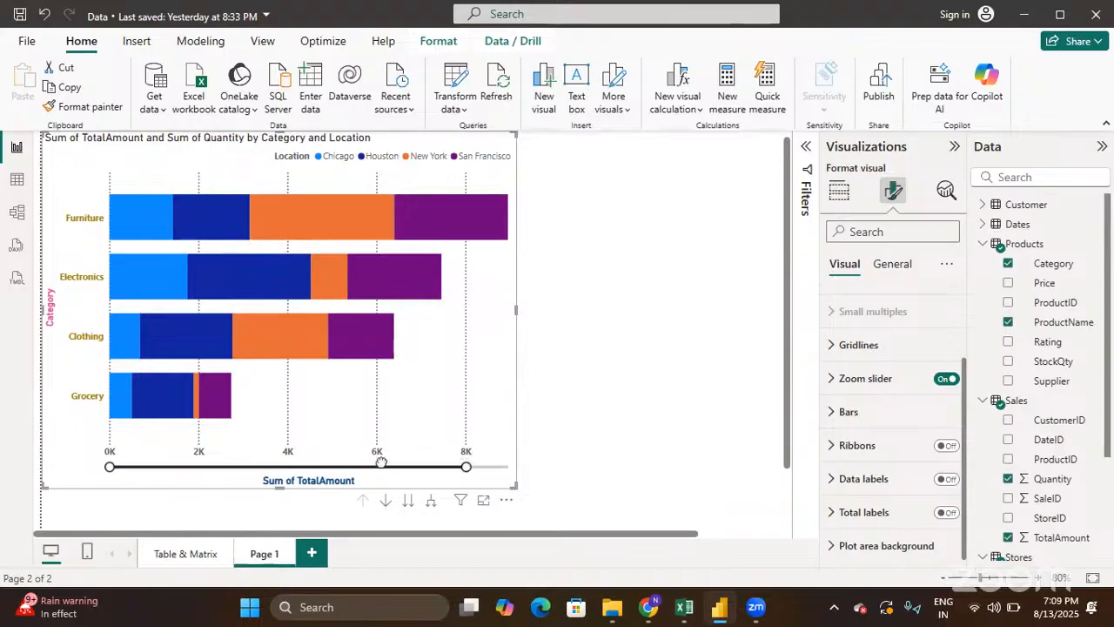
left_click_drag(466, 466, 520, 468)
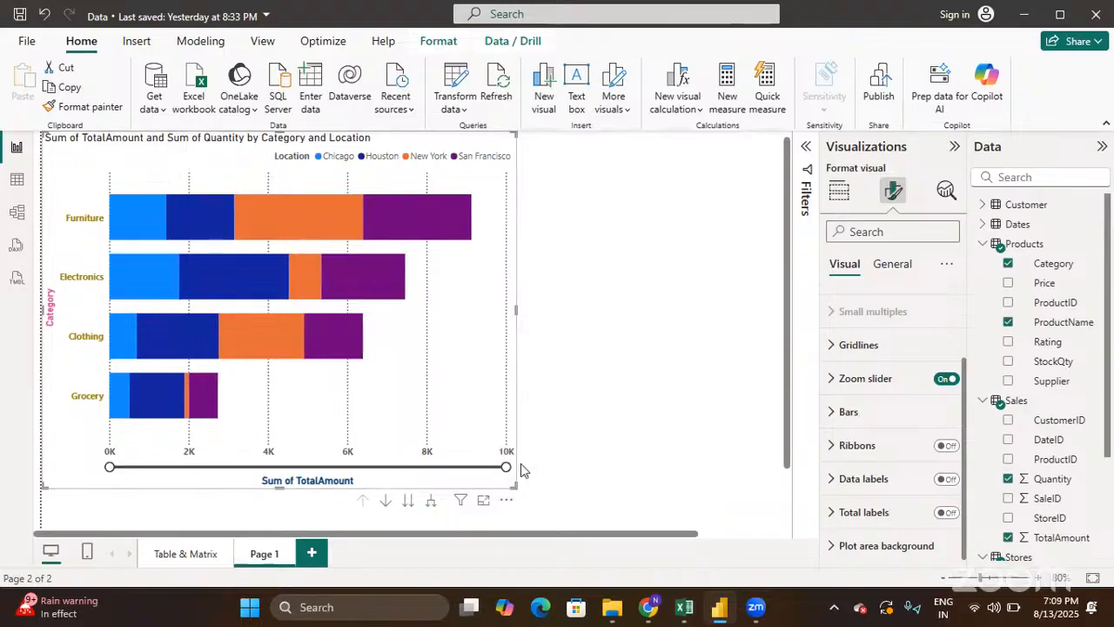
Review the zoom slider's X-axis, label and tooltip settings, leaving them as they are, and collapse them
left_click(829, 380)
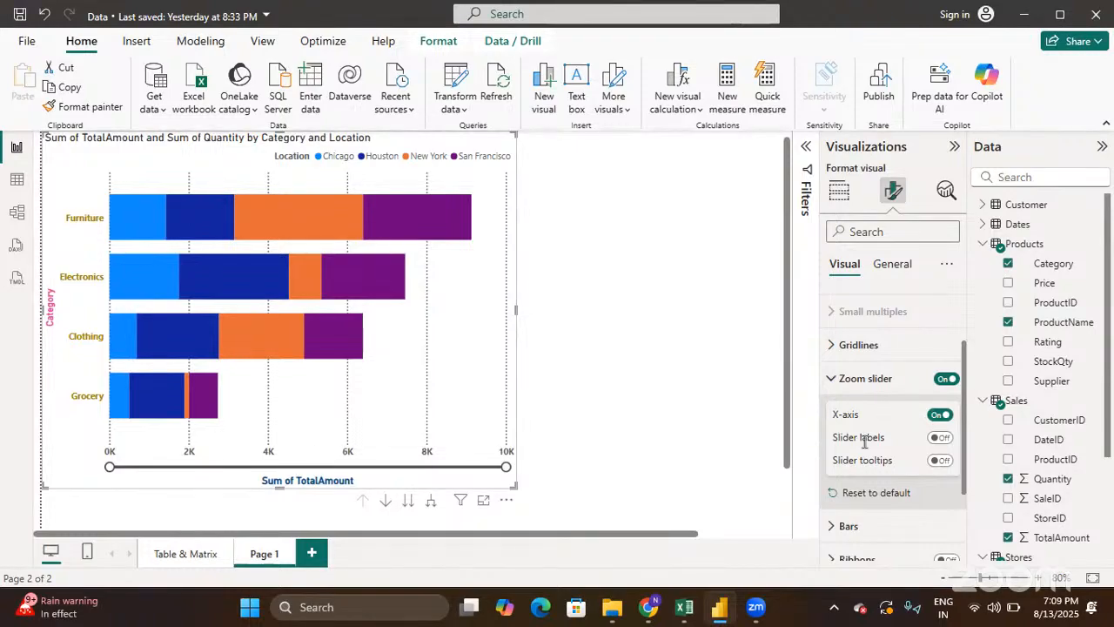
scroll(875, 444, "down", 2)
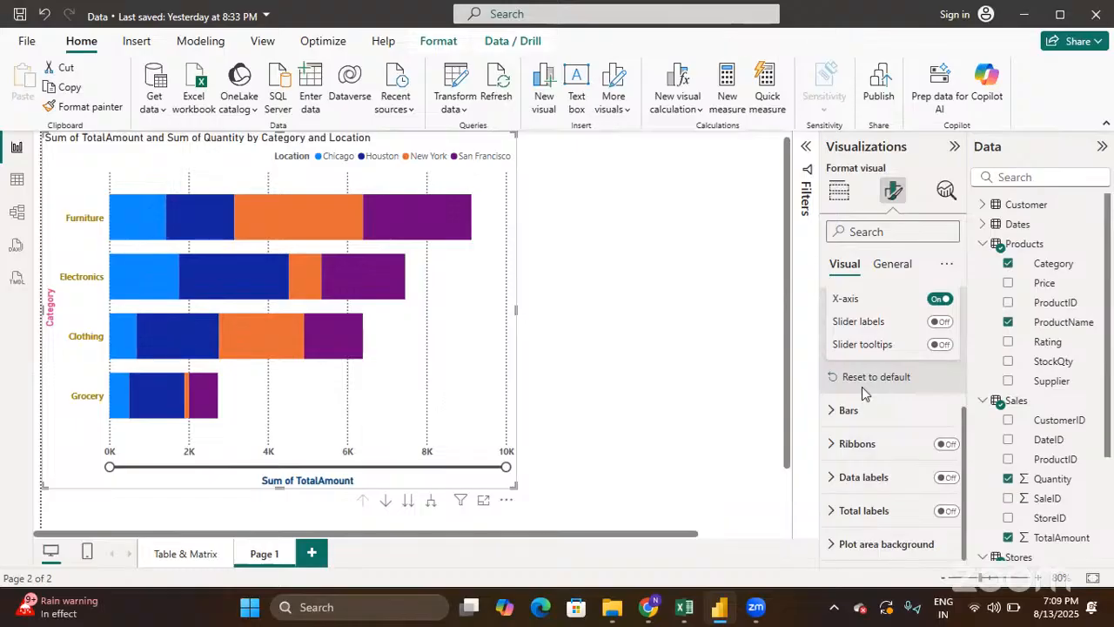
scroll(864, 394, "up", 2)
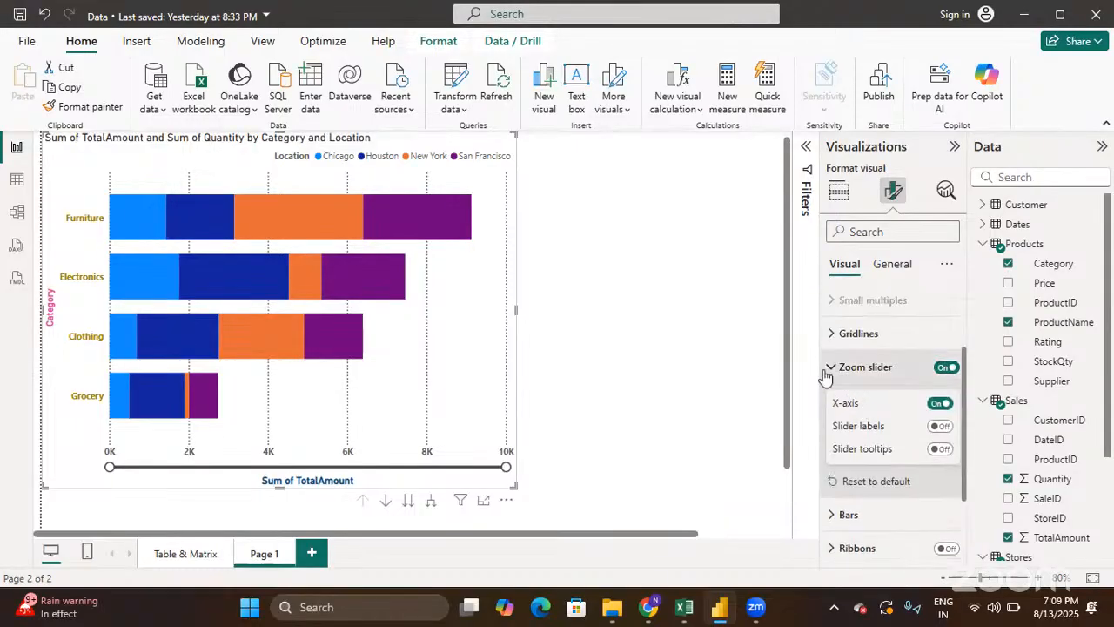
left_click(827, 372)
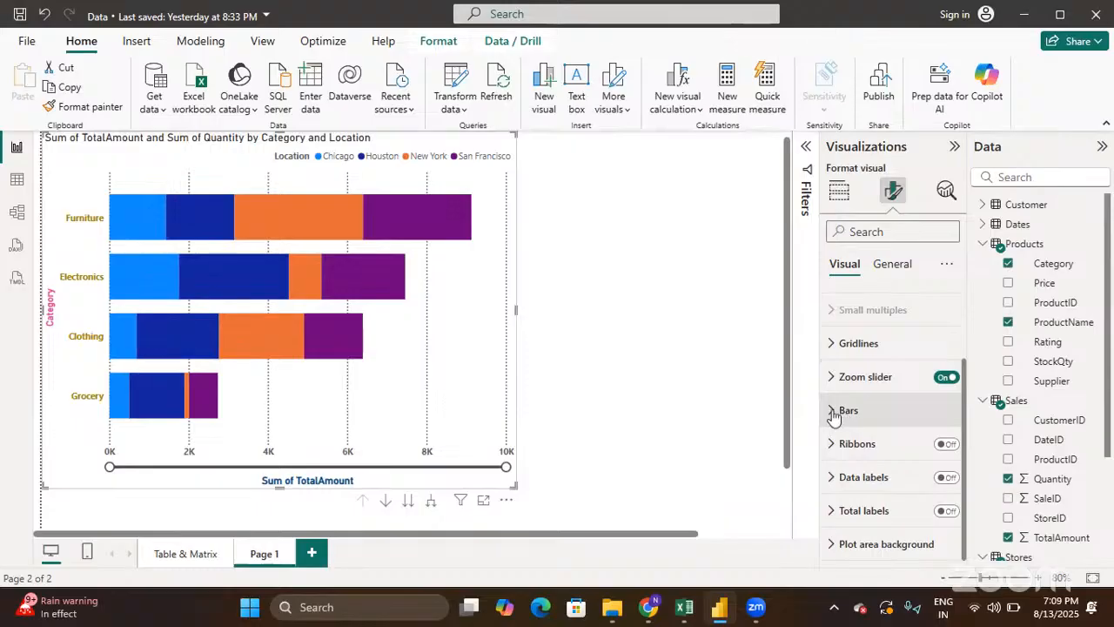
Expand the bar settings and give the Chicago series a pink color with 31% transparency
left_click(832, 413)
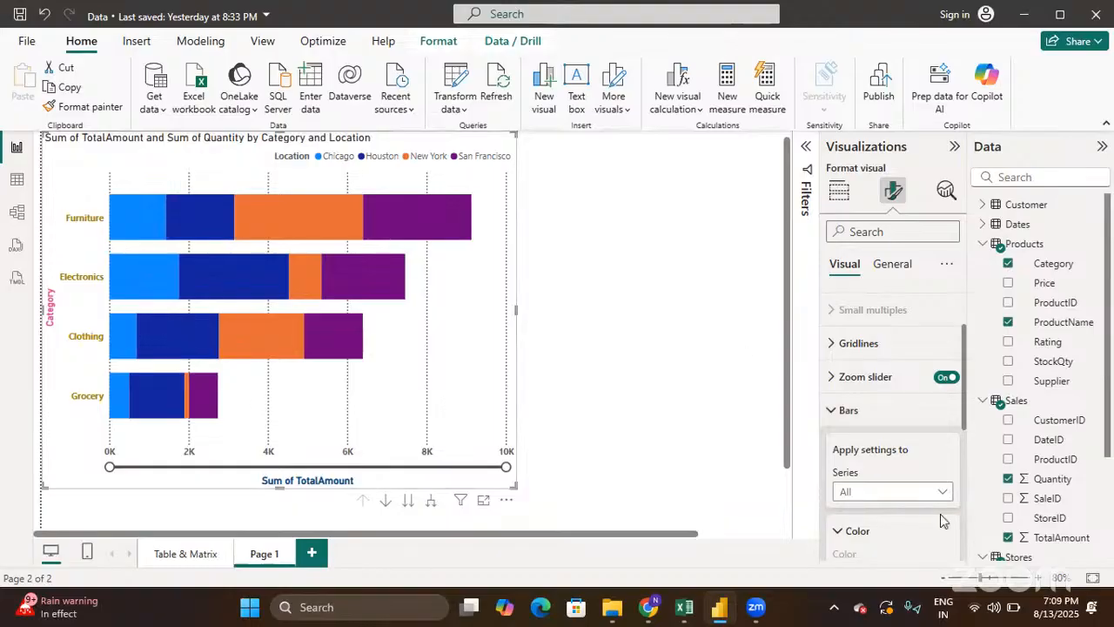
scroll(896, 435, "down", 3)
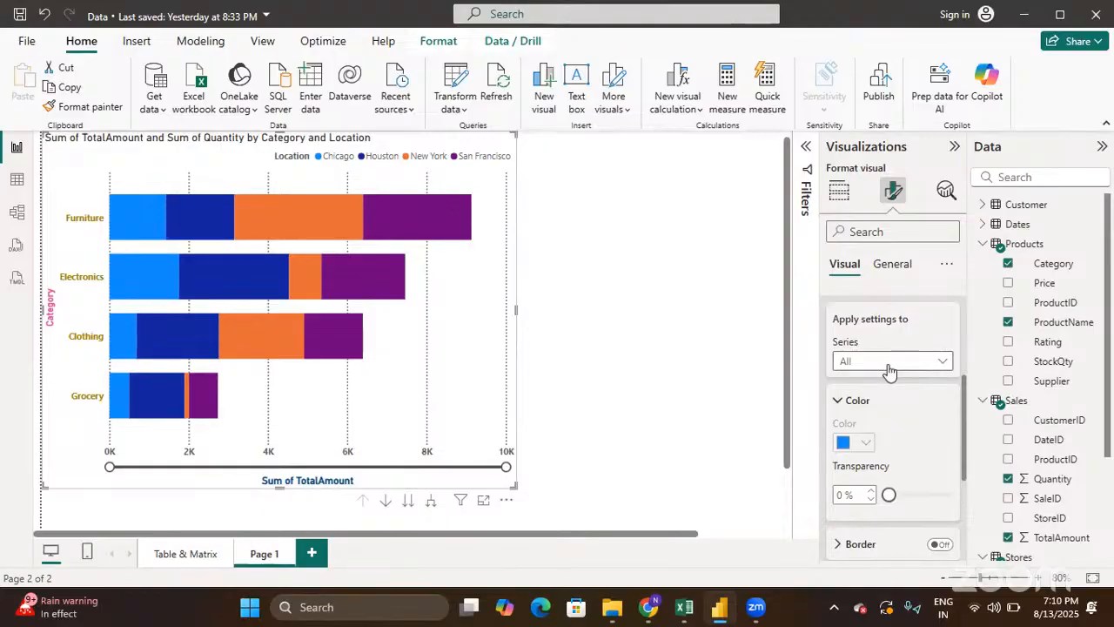
left_click(889, 361)
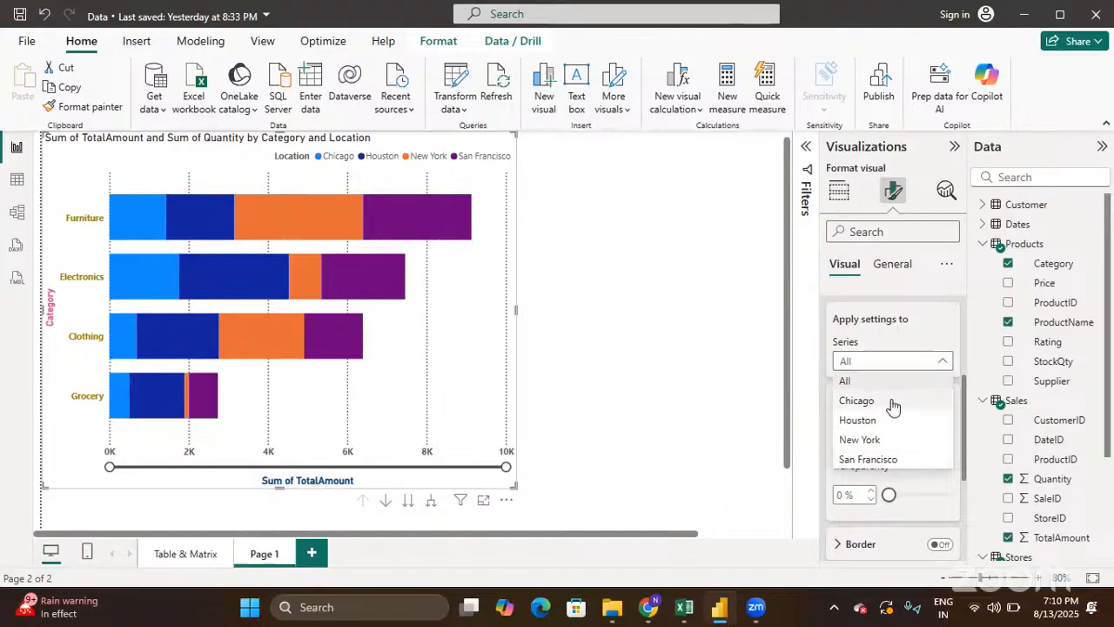
left_click(878, 341)
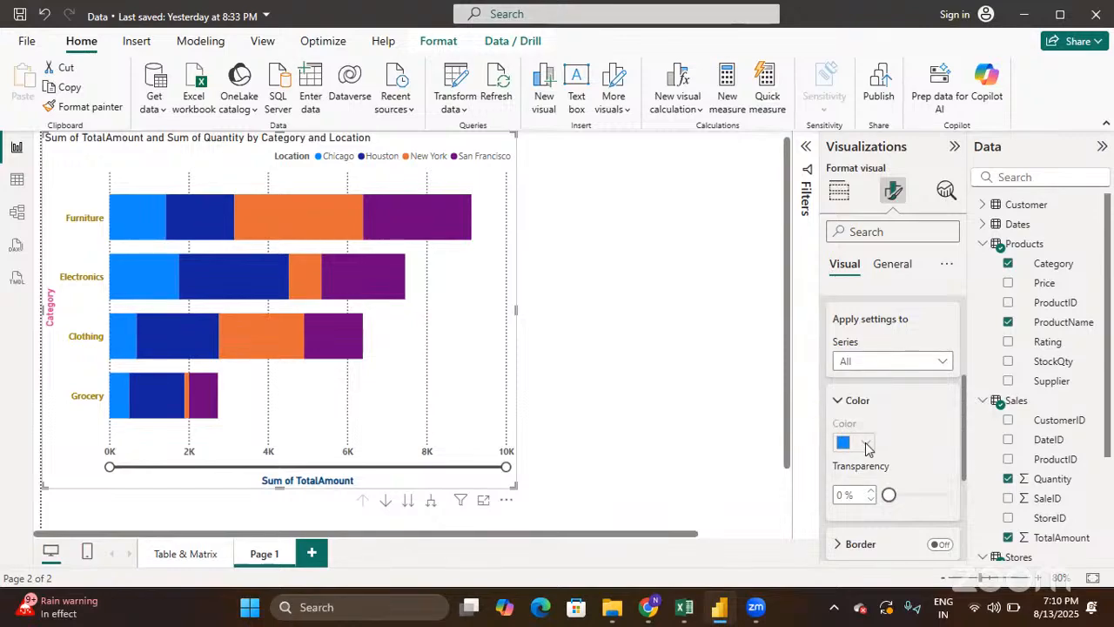
left_click(876, 360)
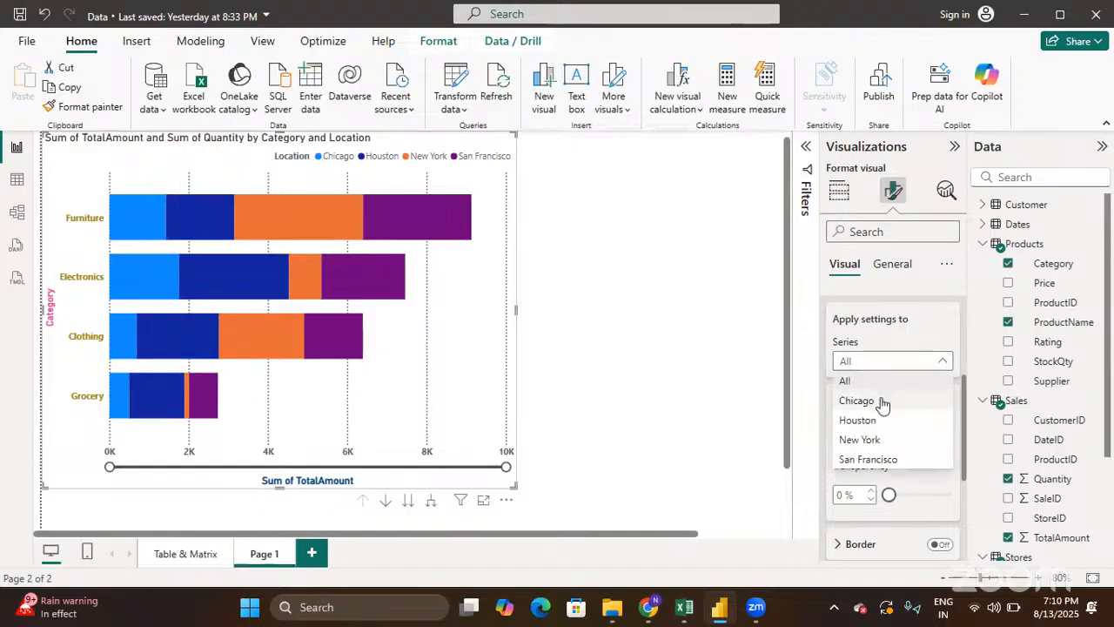
left_click(882, 402)
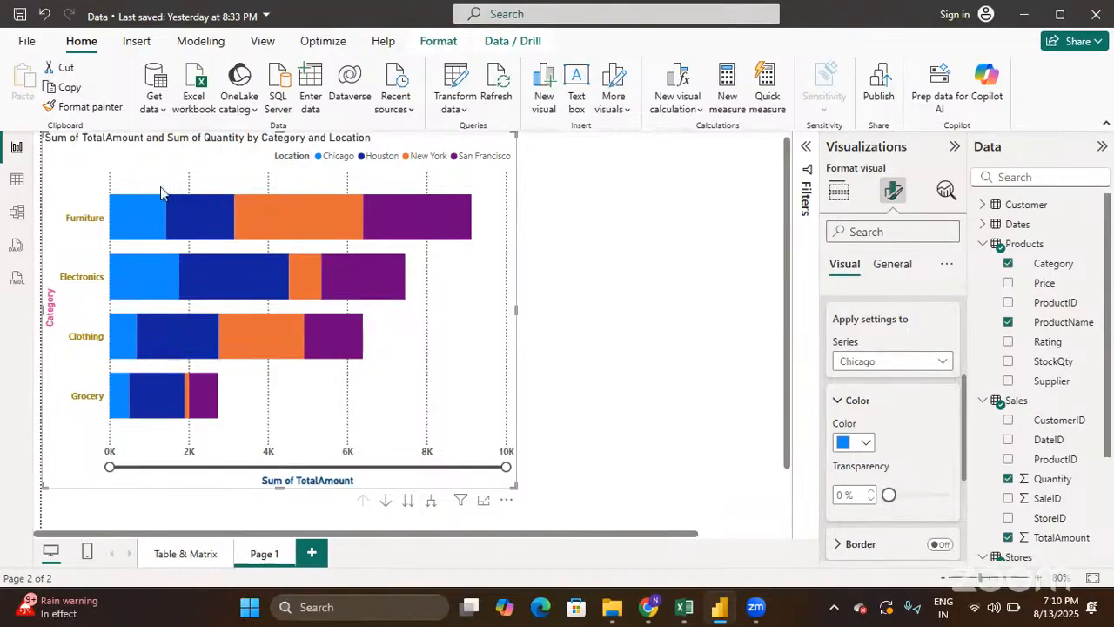
left_click(867, 446)
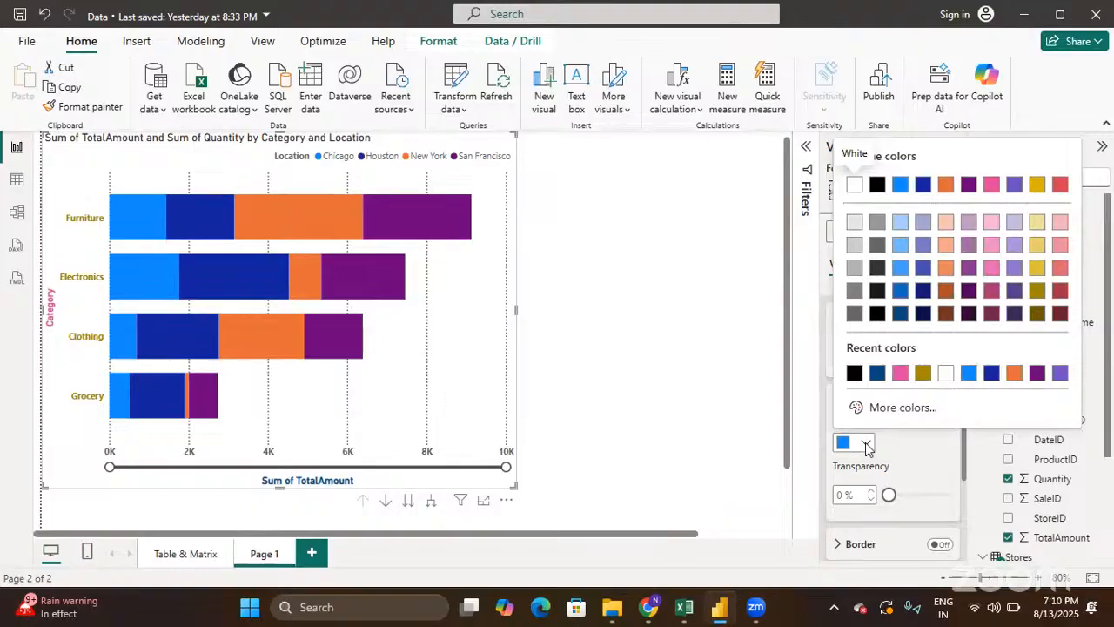
left_click(901, 374)
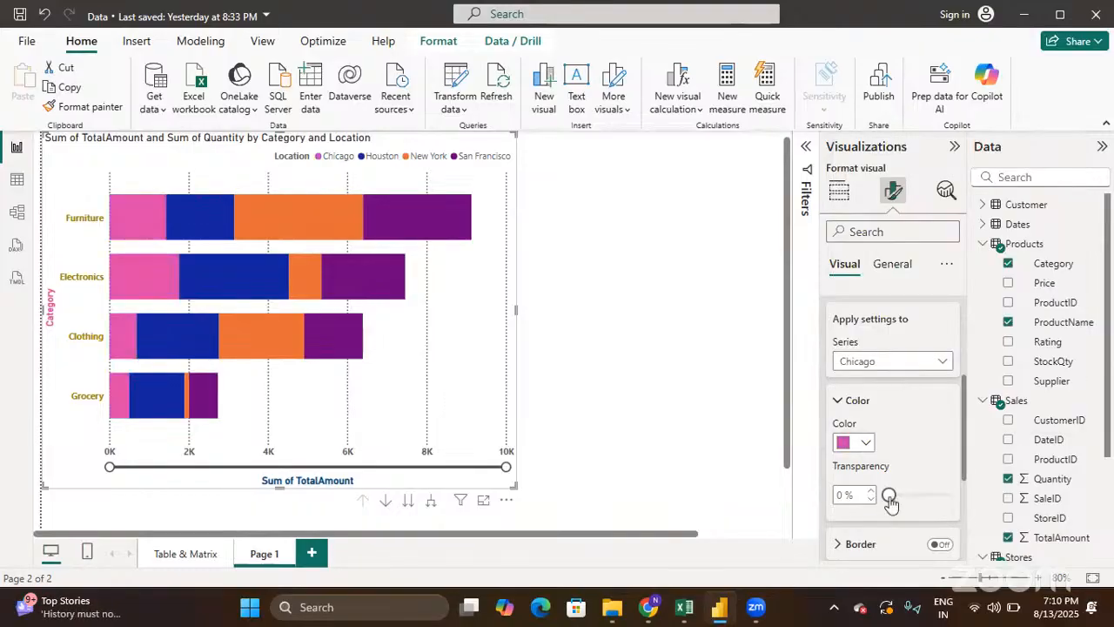
left_click_drag(889, 494, 907, 498)
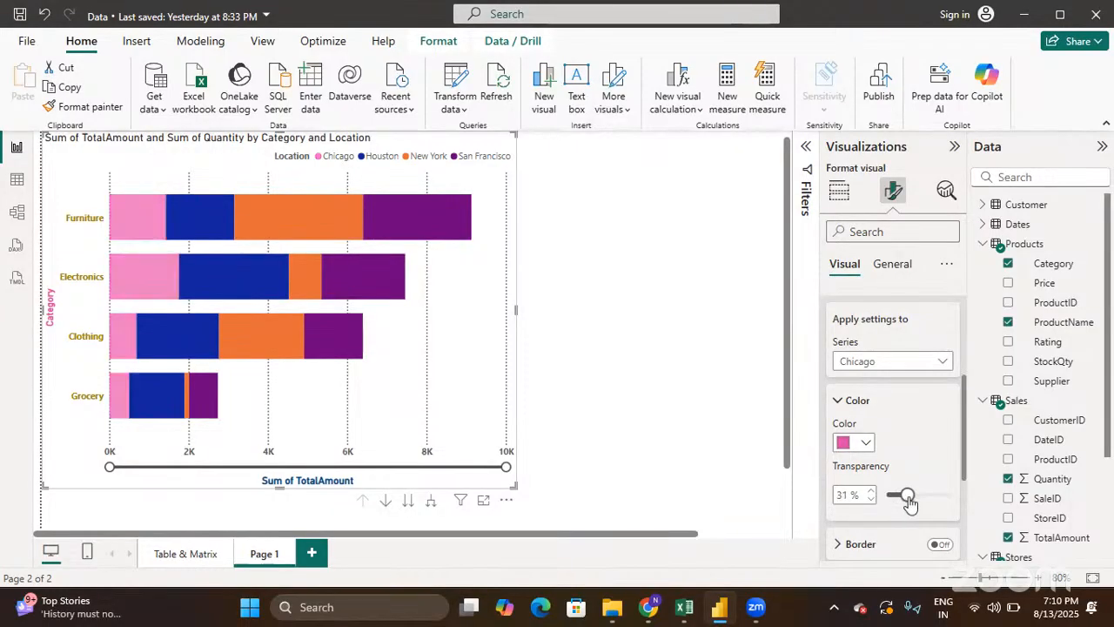
Target the New York series in the bar settings, turn on its border and expand the border options
left_click(899, 360)
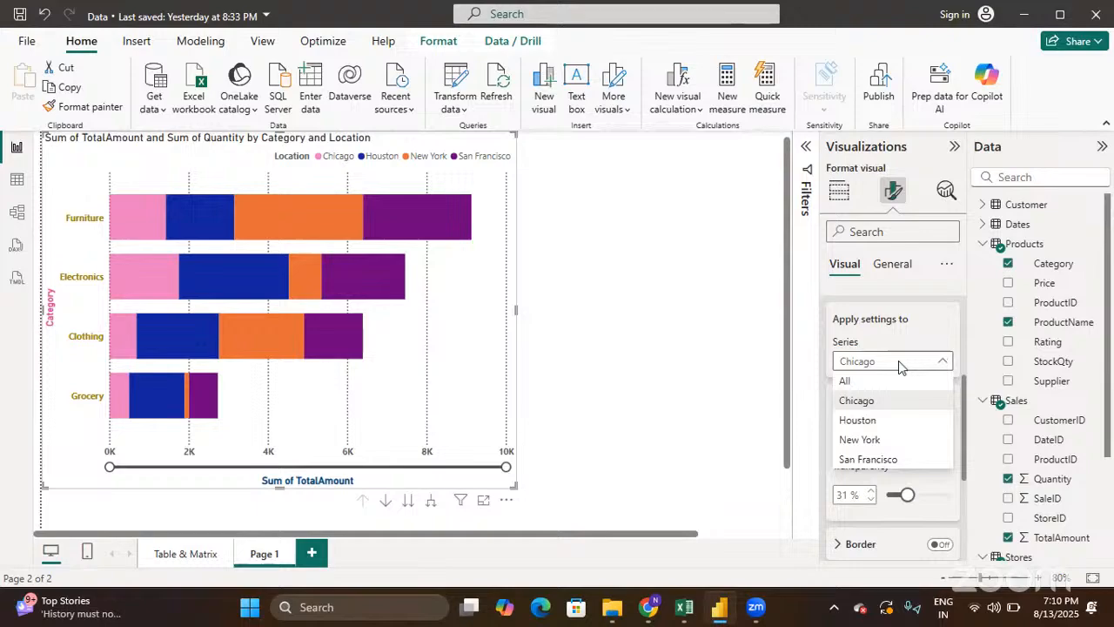
left_click(894, 440)
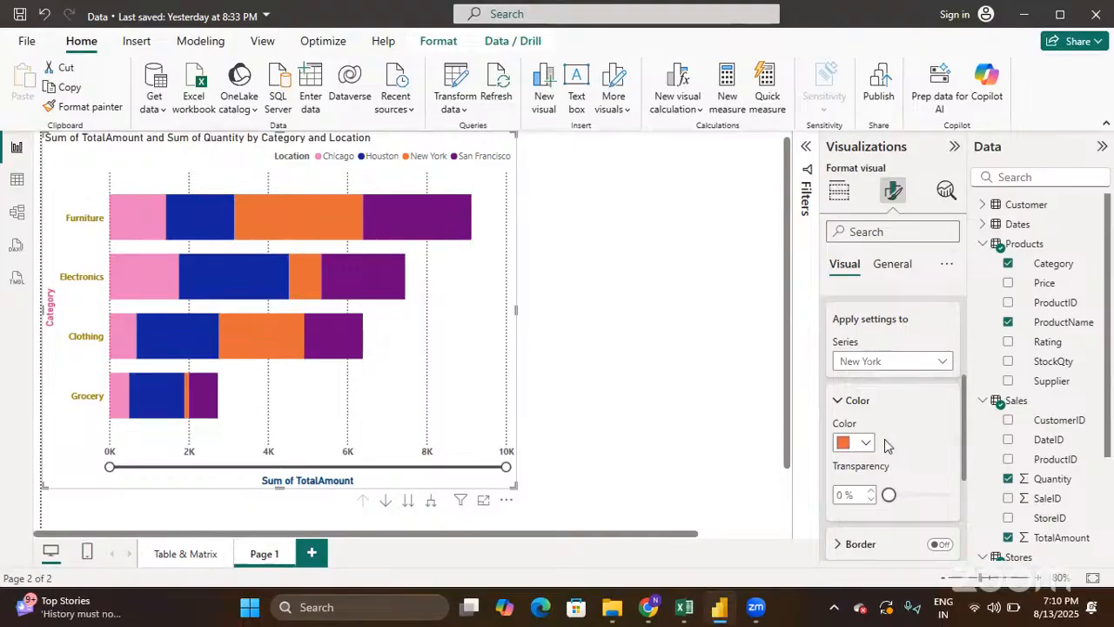
left_click(892, 362)
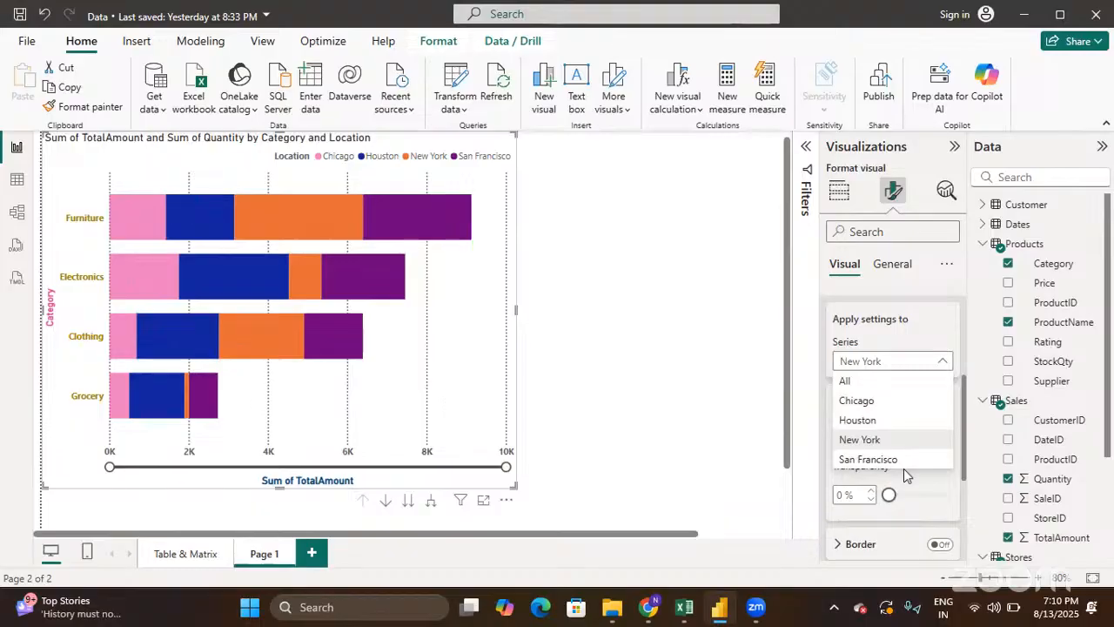
left_click(933, 492)
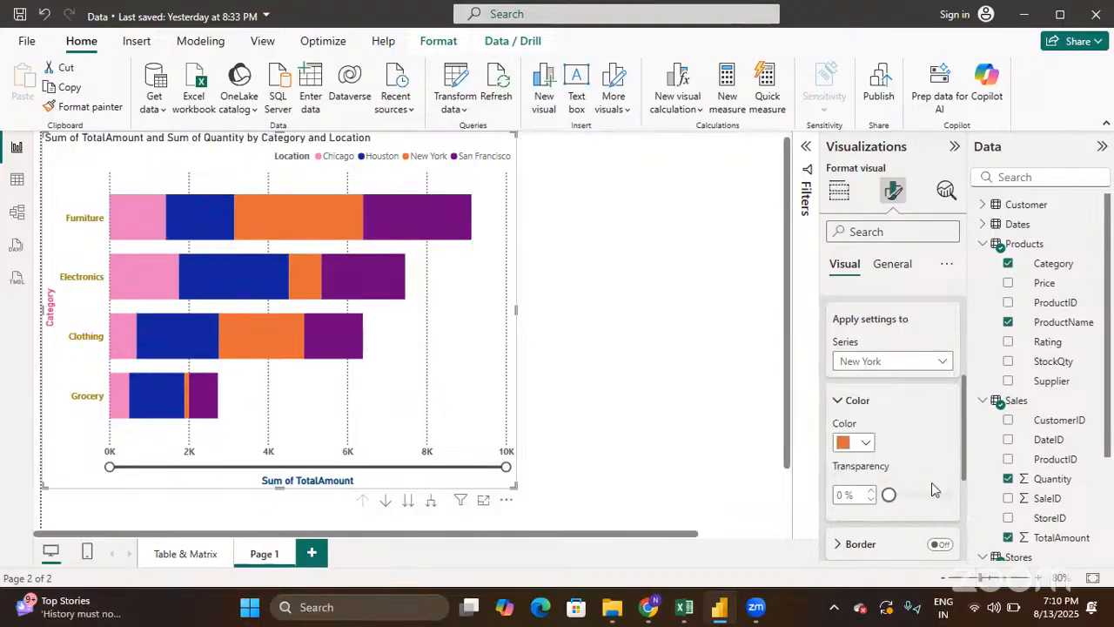
scroll(933, 492, "down", 2)
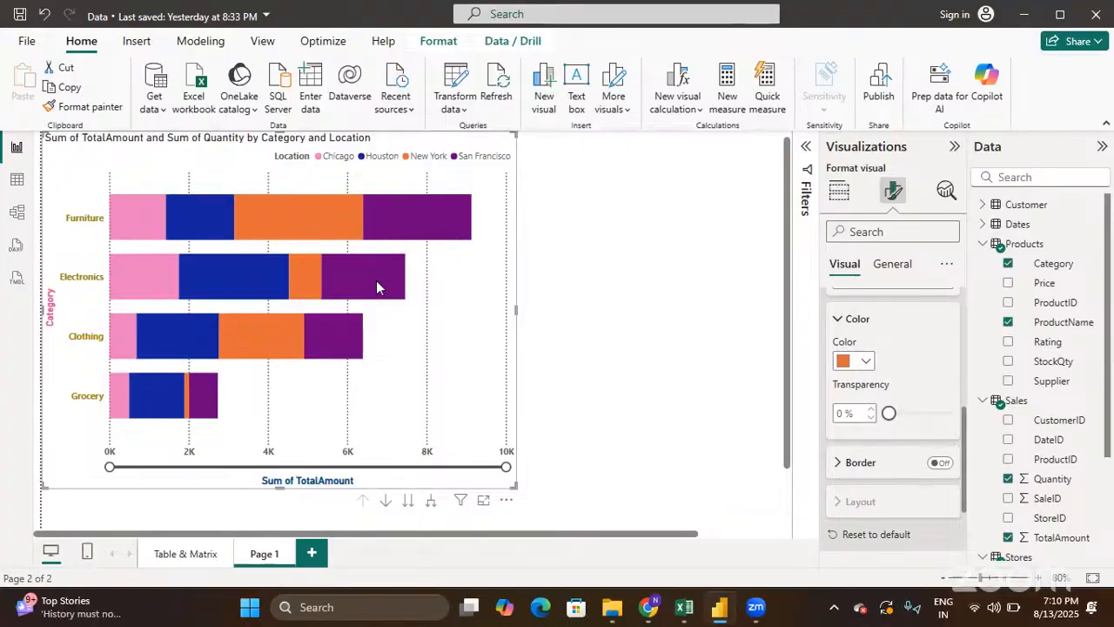
left_click(940, 463)
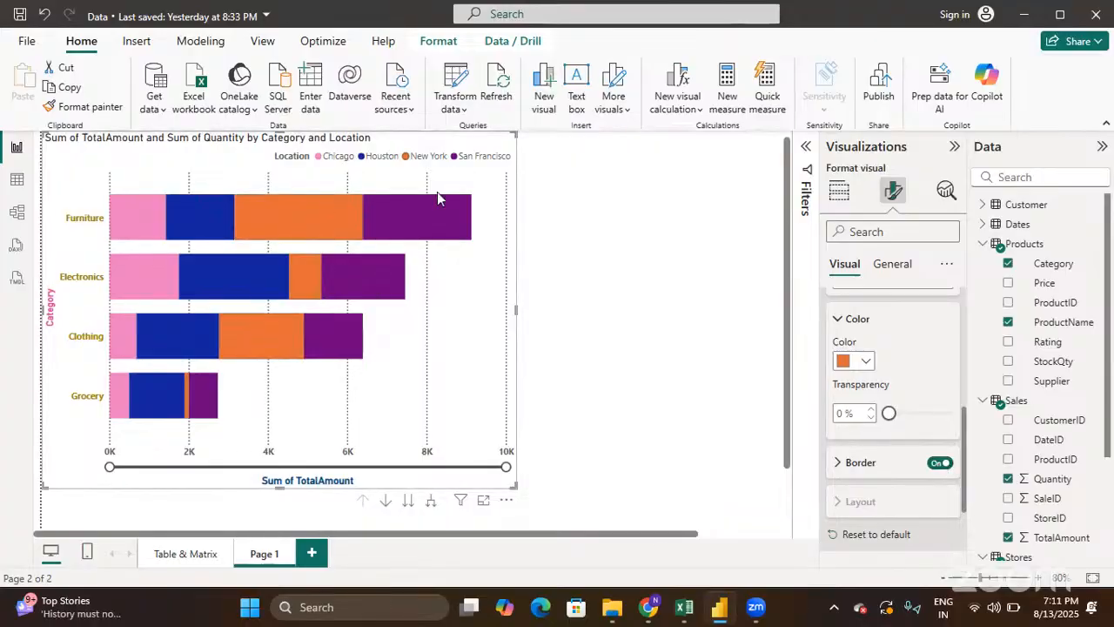
left_click(838, 466)
Set the New York bars' border to black with a 3 px width
scroll(836, 470, "down", 3)
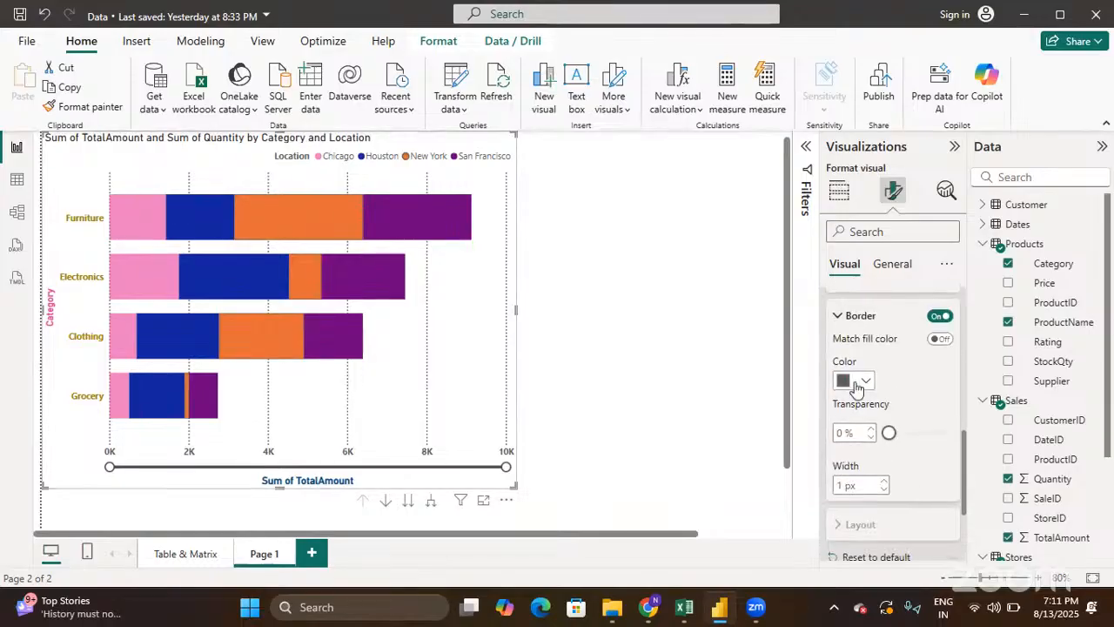
left_click(866, 381)
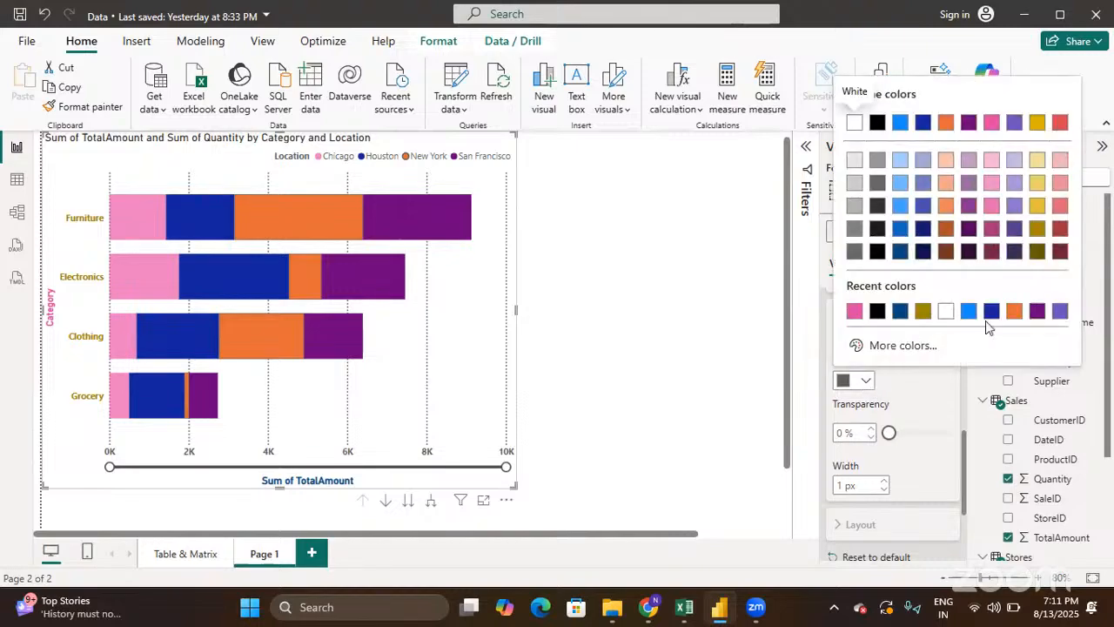
left_click(877, 311)
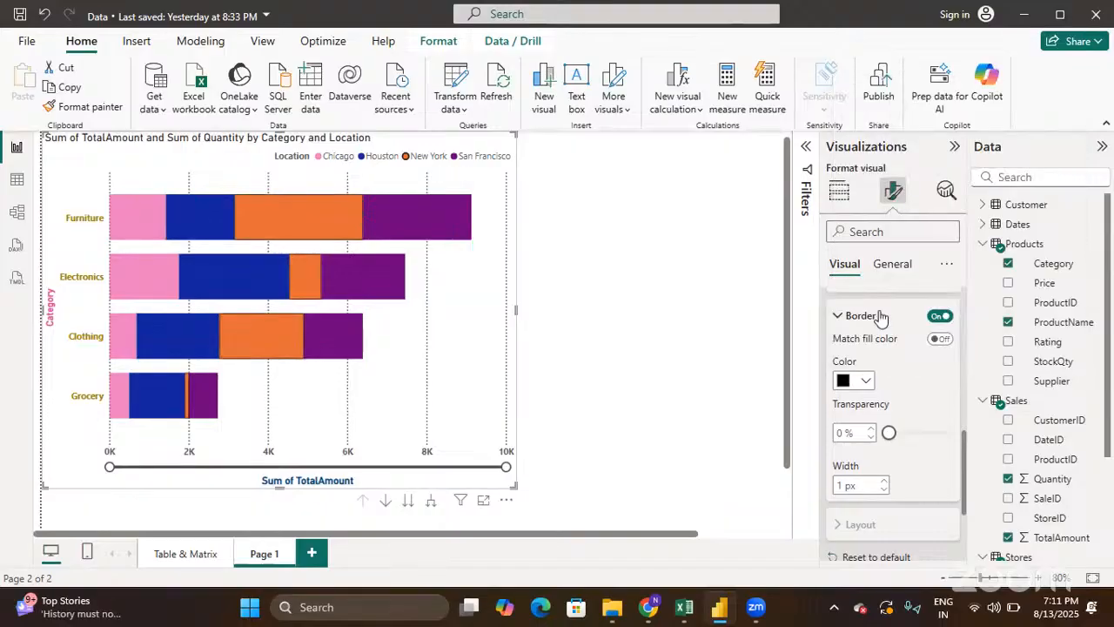
left_click(884, 481)
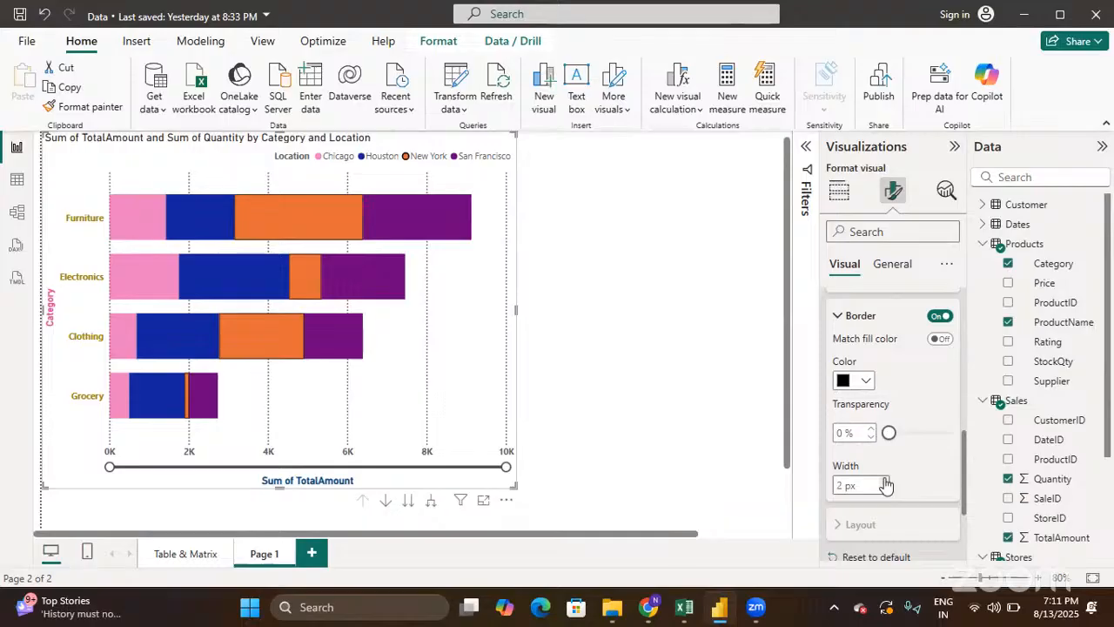
left_click(884, 480)
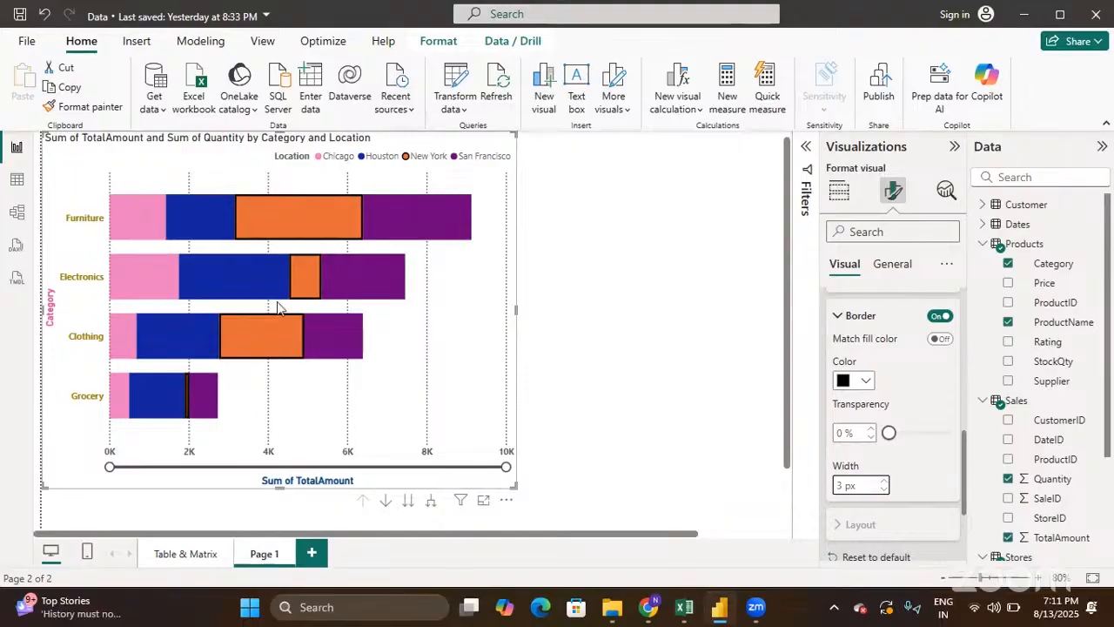
Switch the bar settings to all series and turn on a black border 2 px wide
scroll(879, 366, "up", 4)
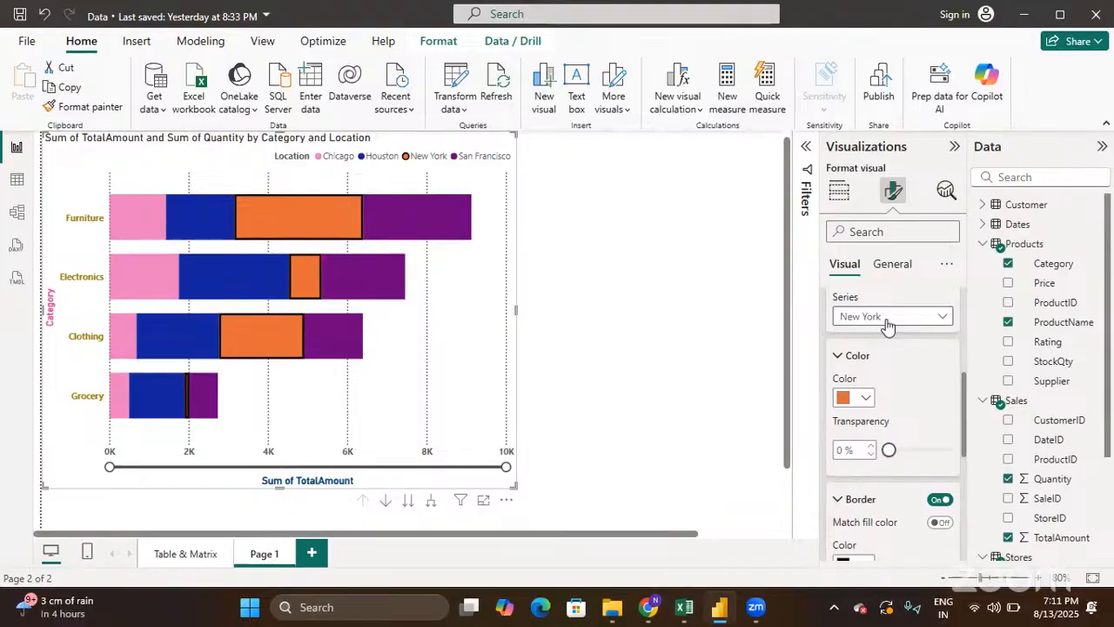
left_click(886, 326)
left_click(879, 335)
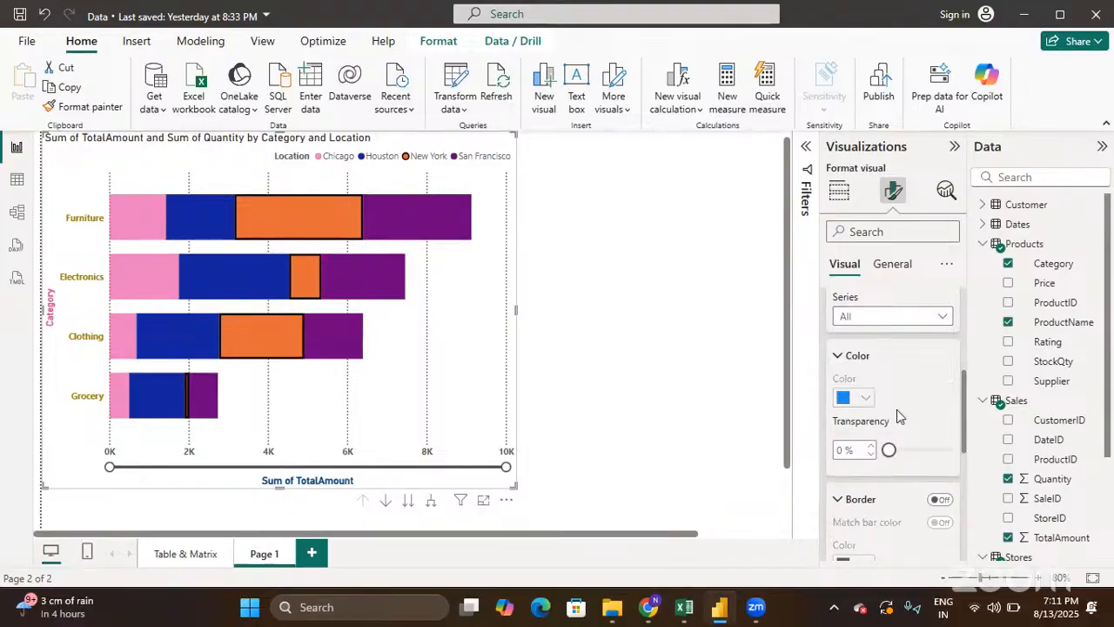
scroll(901, 417, "down", 3)
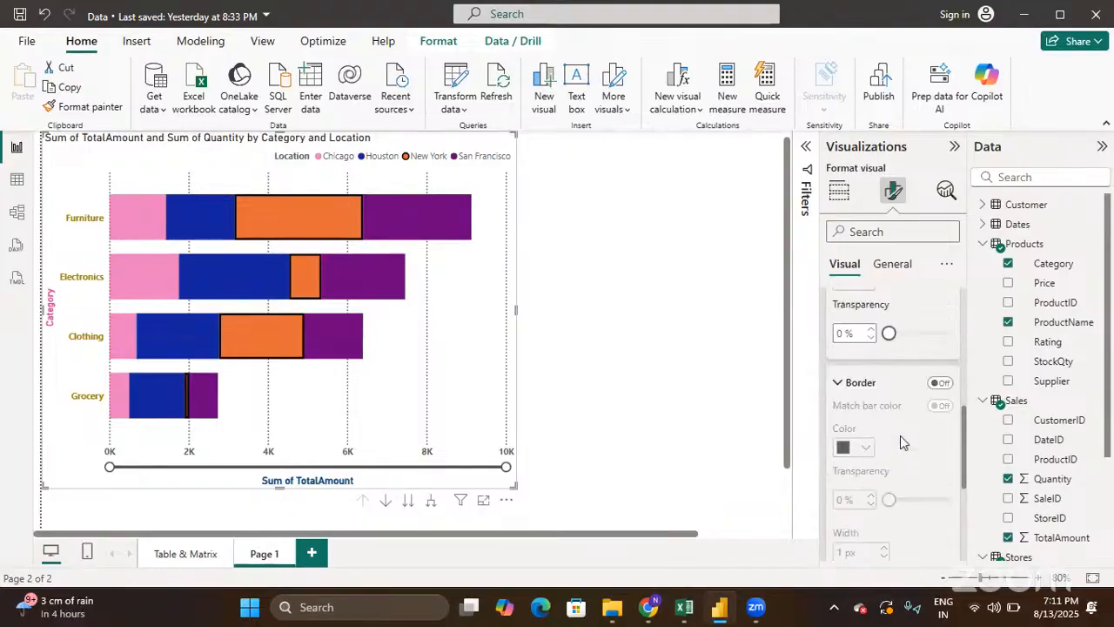
left_click(939, 375)
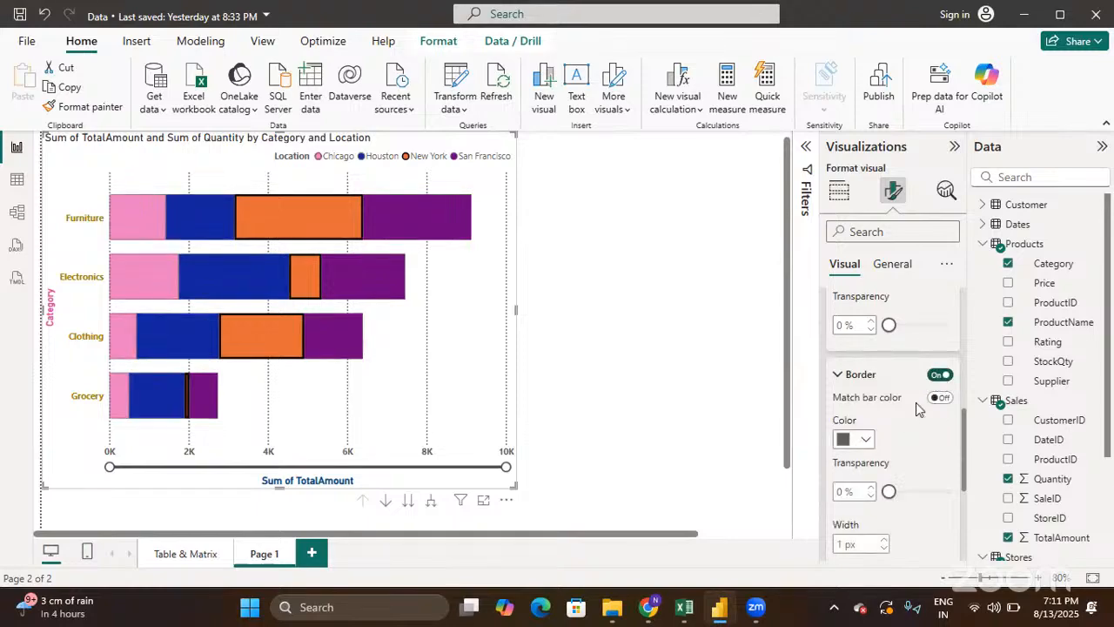
left_click(865, 440)
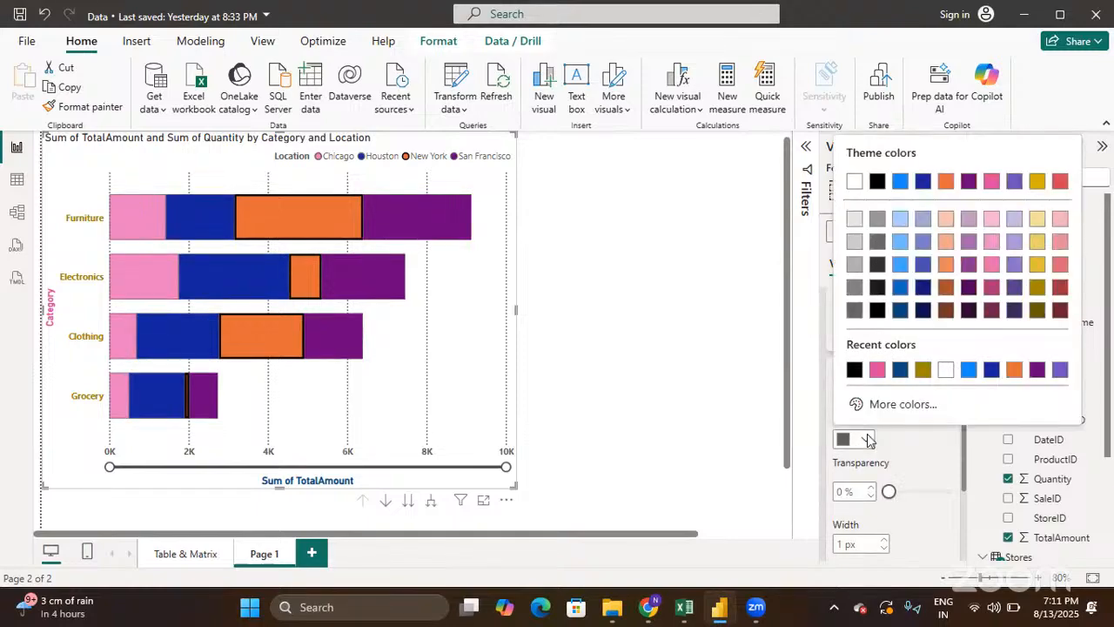
left_click(853, 369)
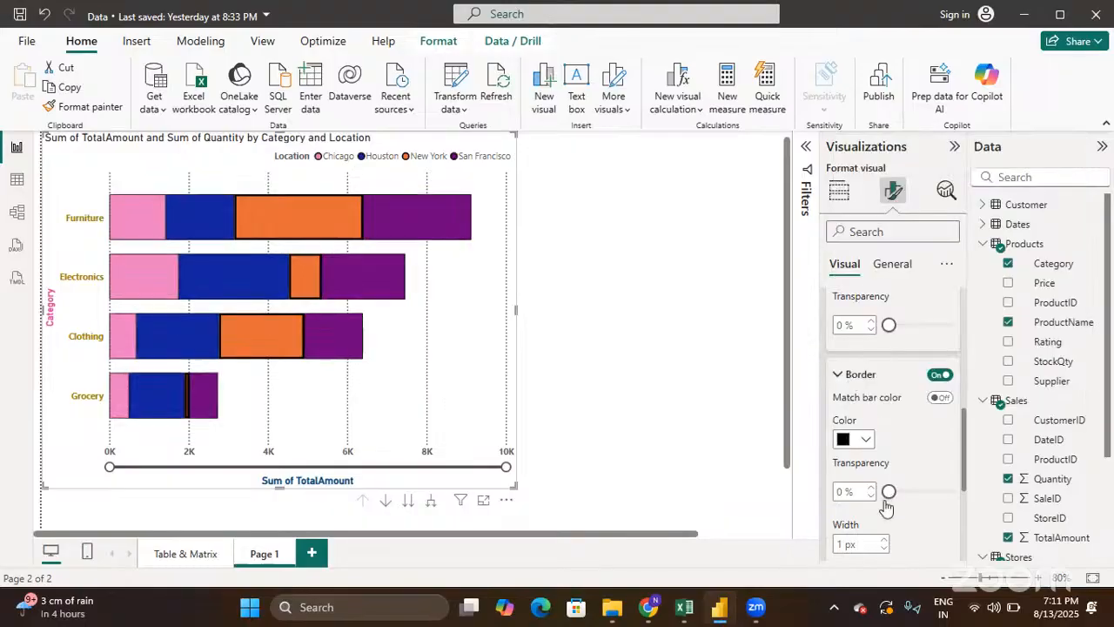
scroll(885, 506, "down", 1)
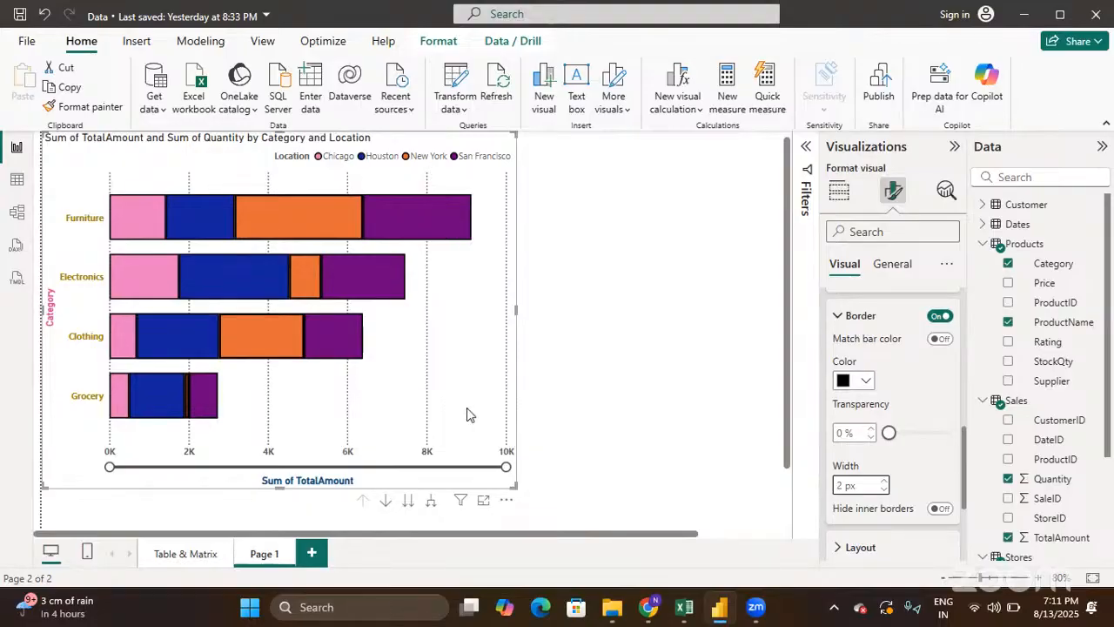
scroll(888, 470, "down", 2)
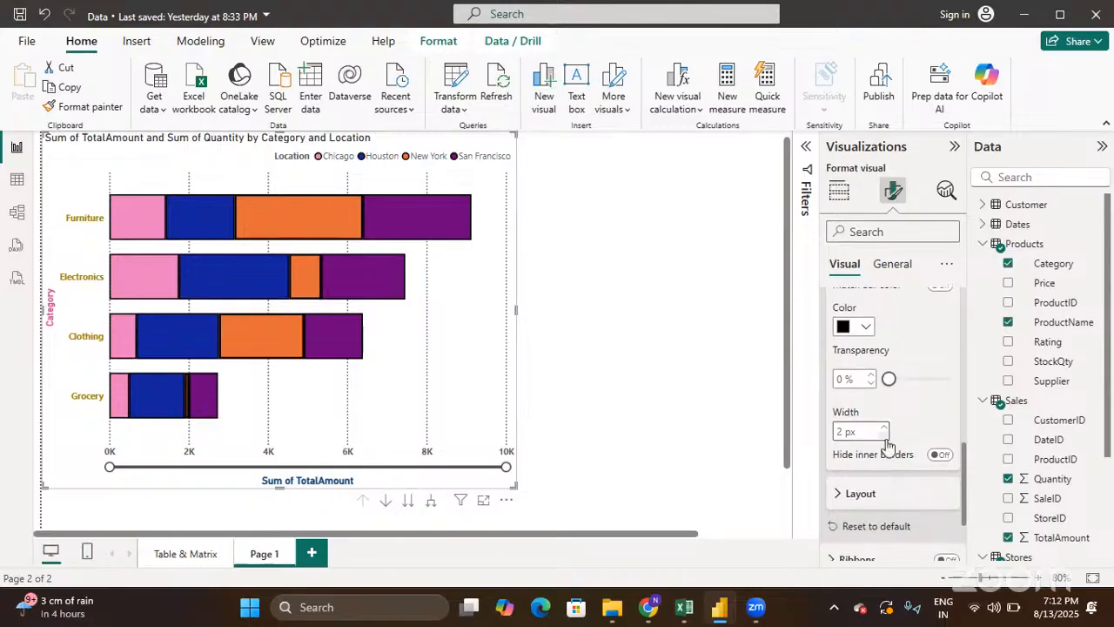
left_click(885, 439)
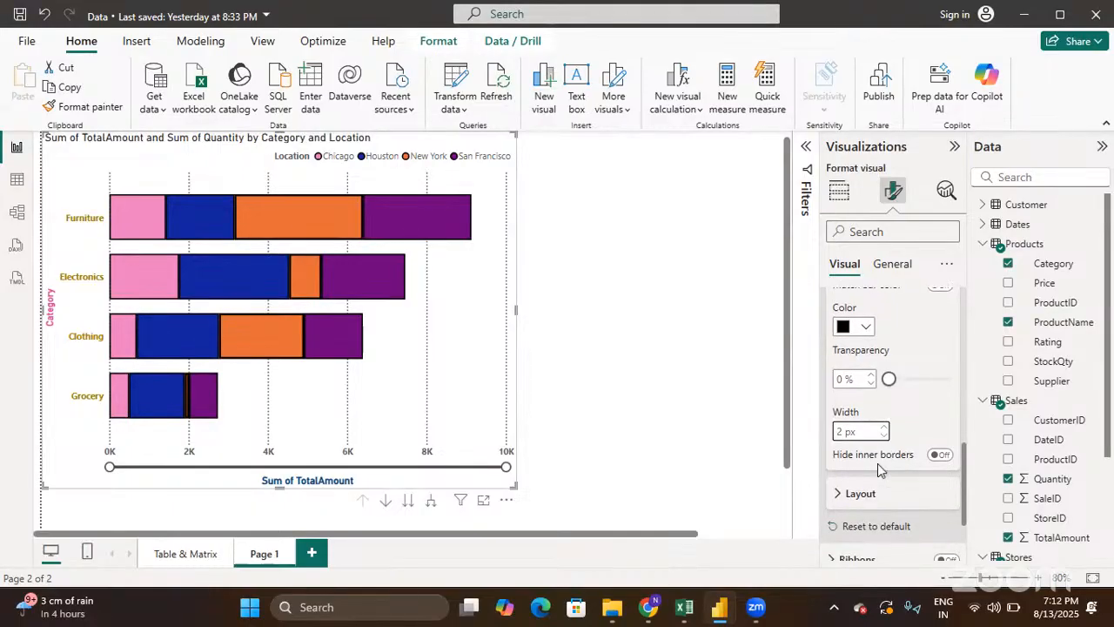
Hide the inner borders for all bars and collapse the bar settings
left_click(941, 456)
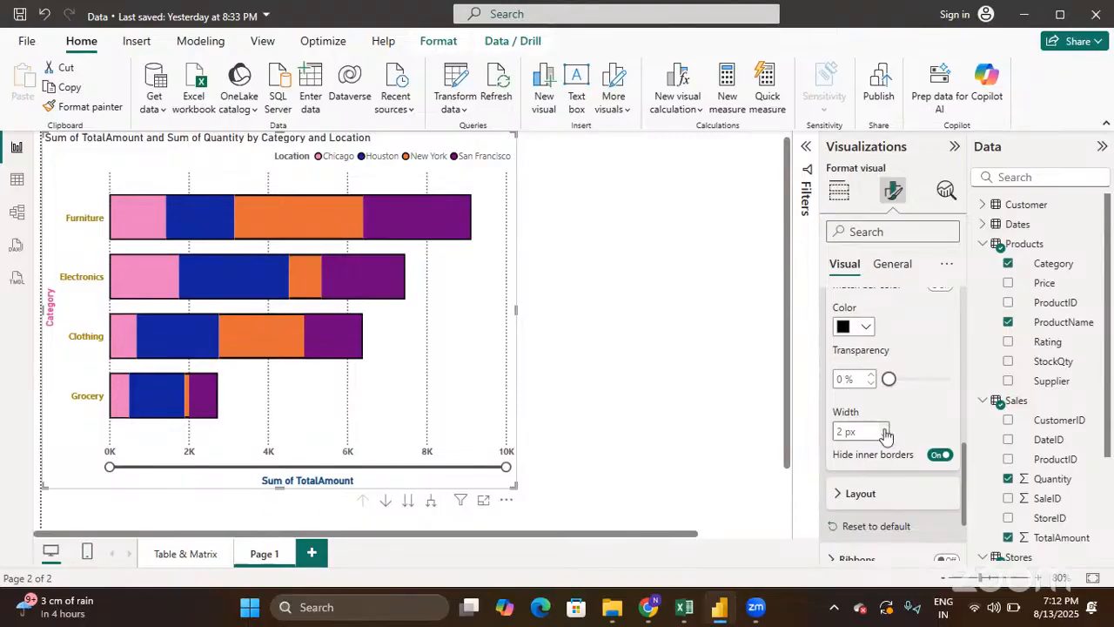
scroll(885, 435, "down", 2)
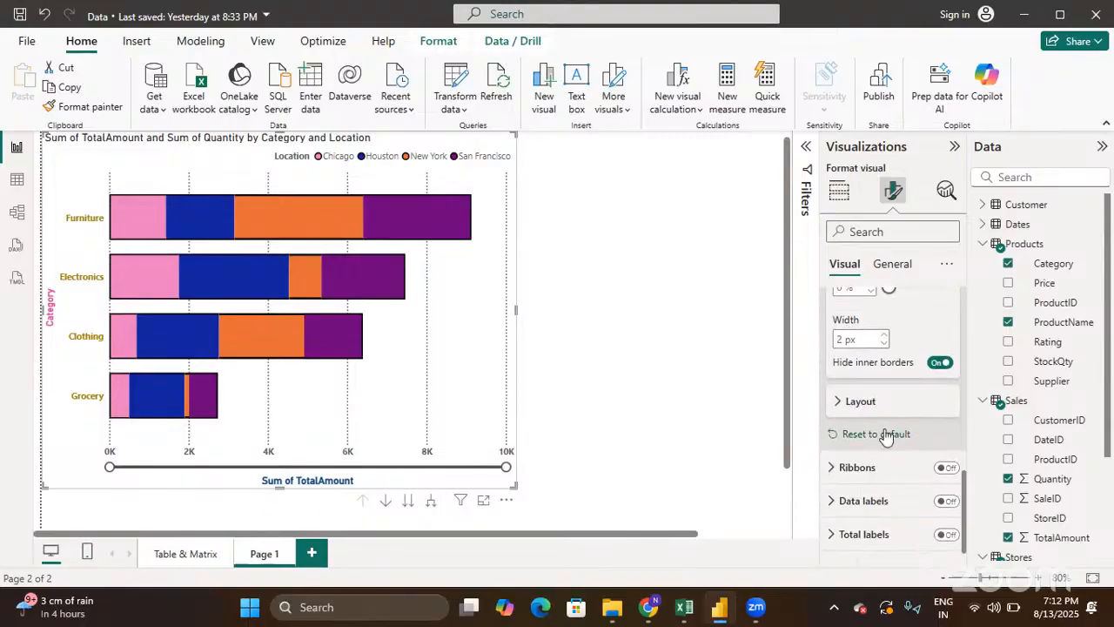
scroll(885, 435, "up", 5)
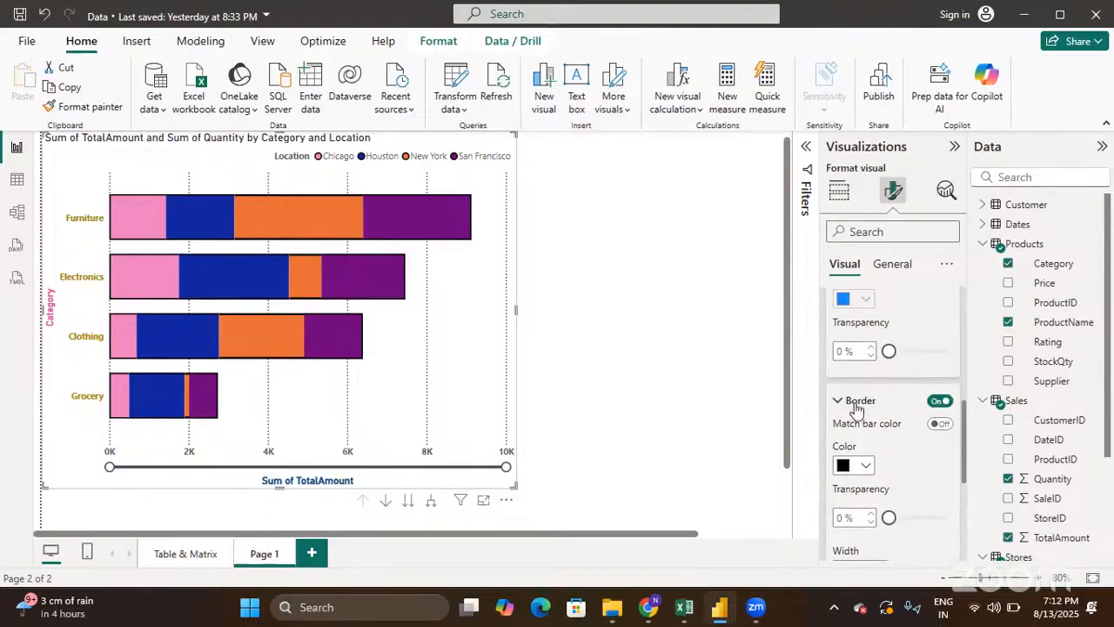
scroll(858, 409, "up", 2)
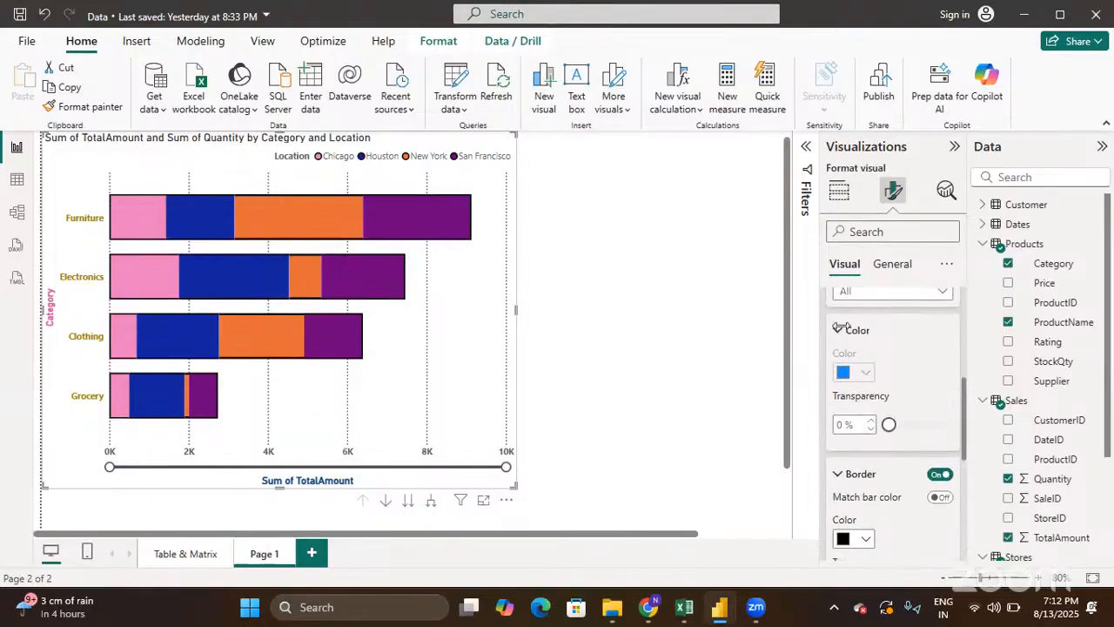
scroll(840, 331, "up", 3)
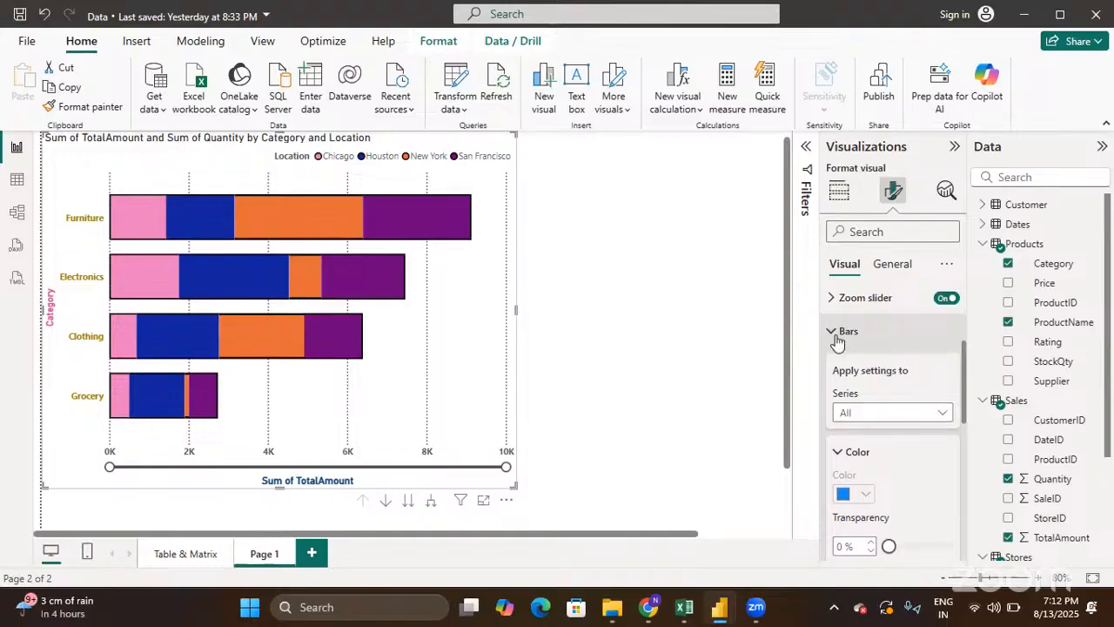
left_click(836, 340)
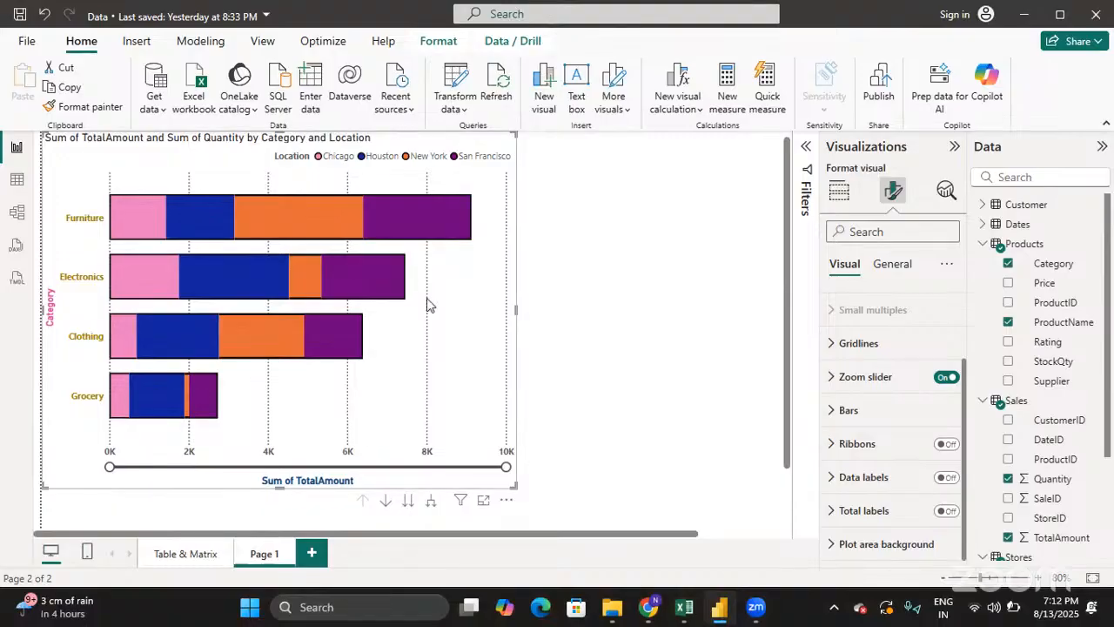
Turn on the ribbons between the bars and inspect the Furniture Chicago and Electronics San Francisco tooltips
left_click(839, 193)
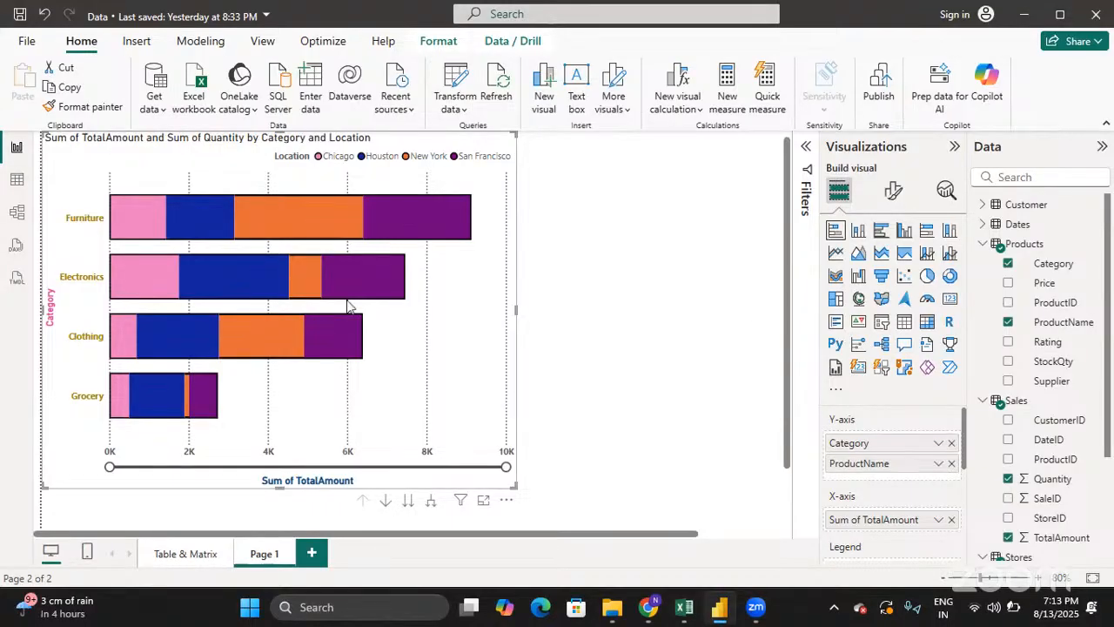
left_click(893, 191)
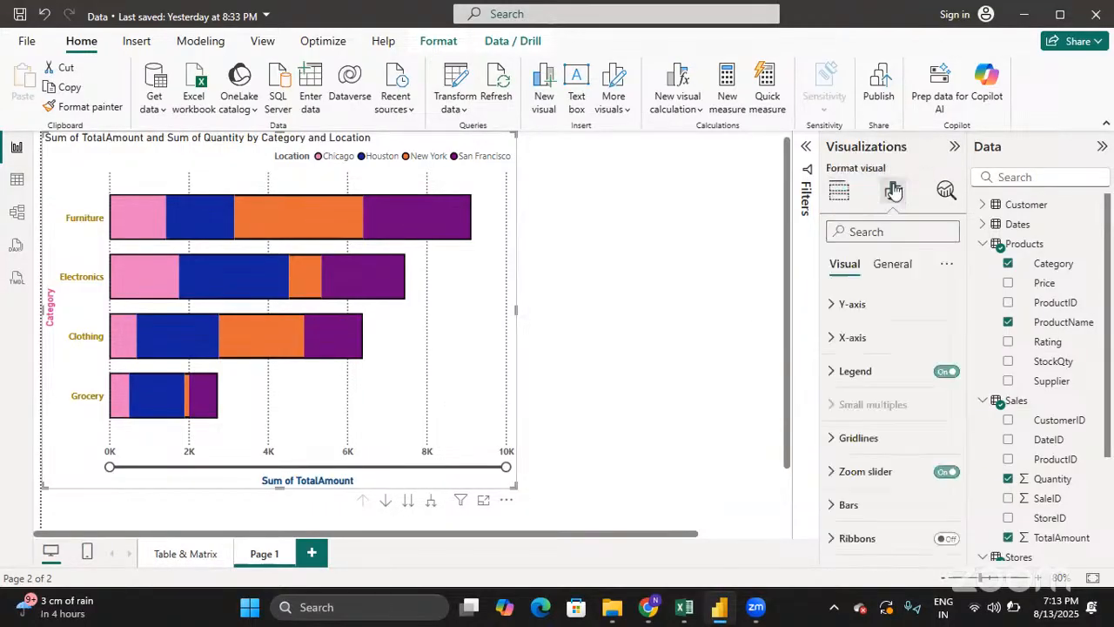
scroll(887, 442, "down", 2)
scroll(887, 442, "down", 1)
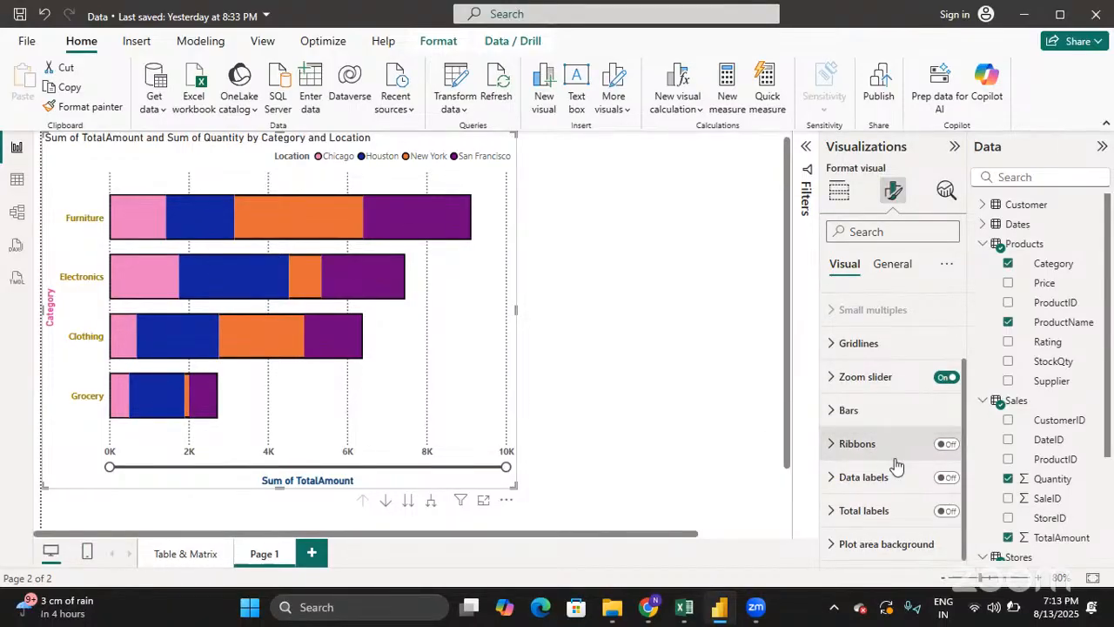
left_click(945, 445)
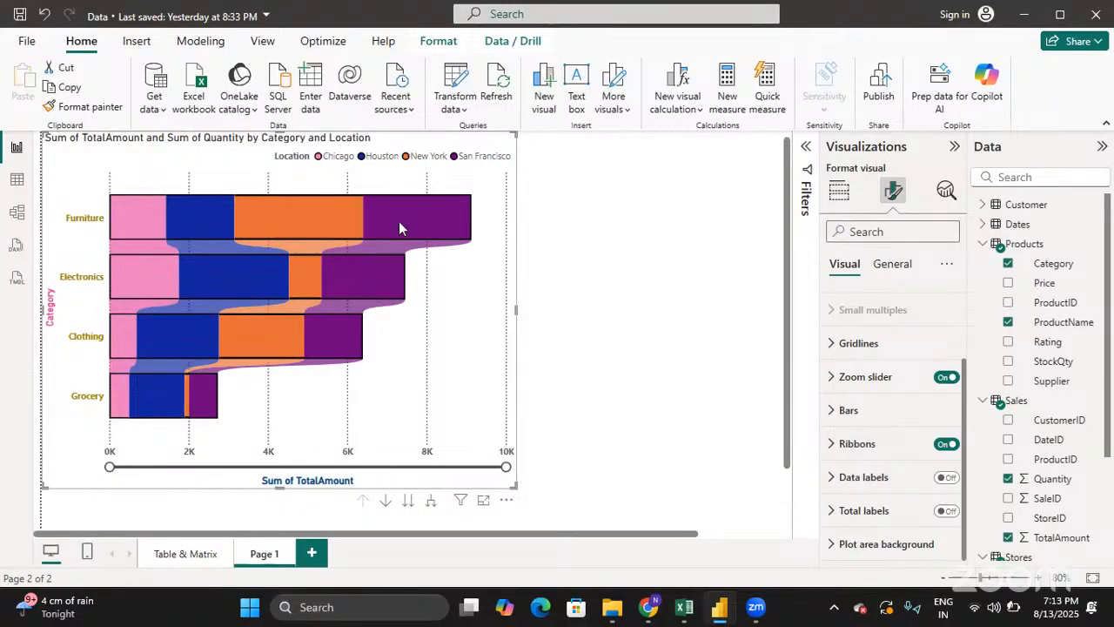
mouse_move(146, 233)
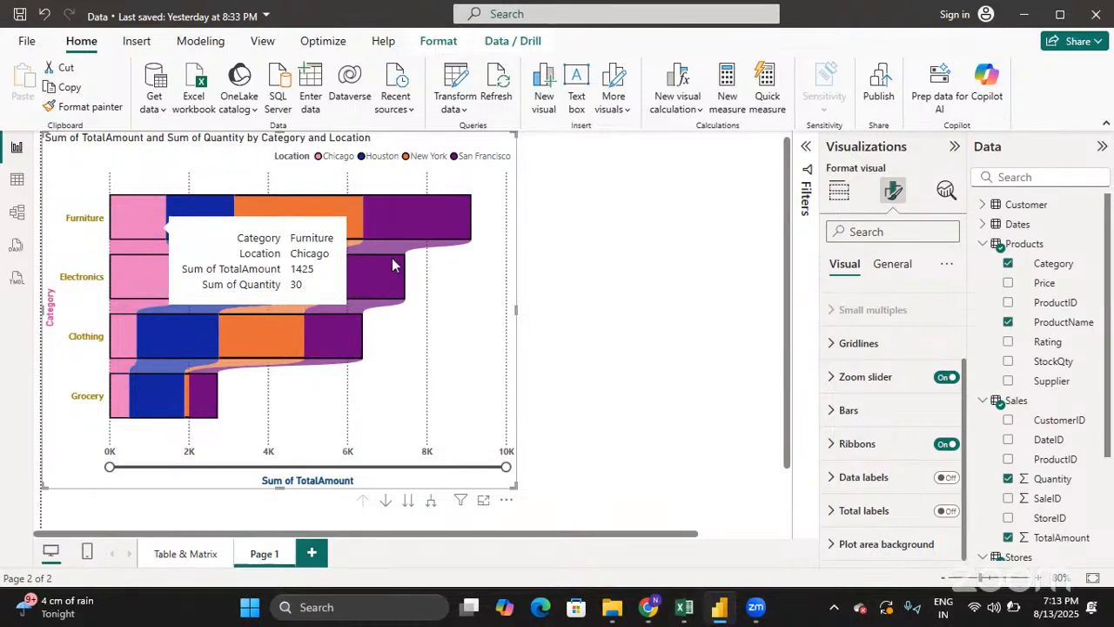
mouse_move(354, 293)
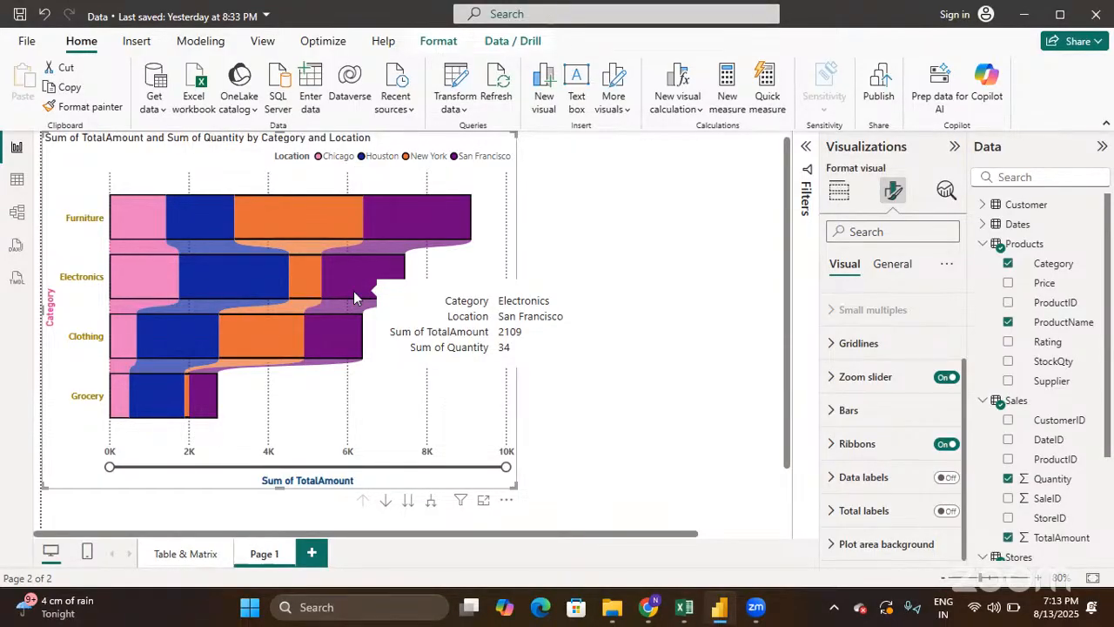
Review the ribbons' series, color, transparency, border and layout settings and collapse the ribbon settings
left_click(831, 444)
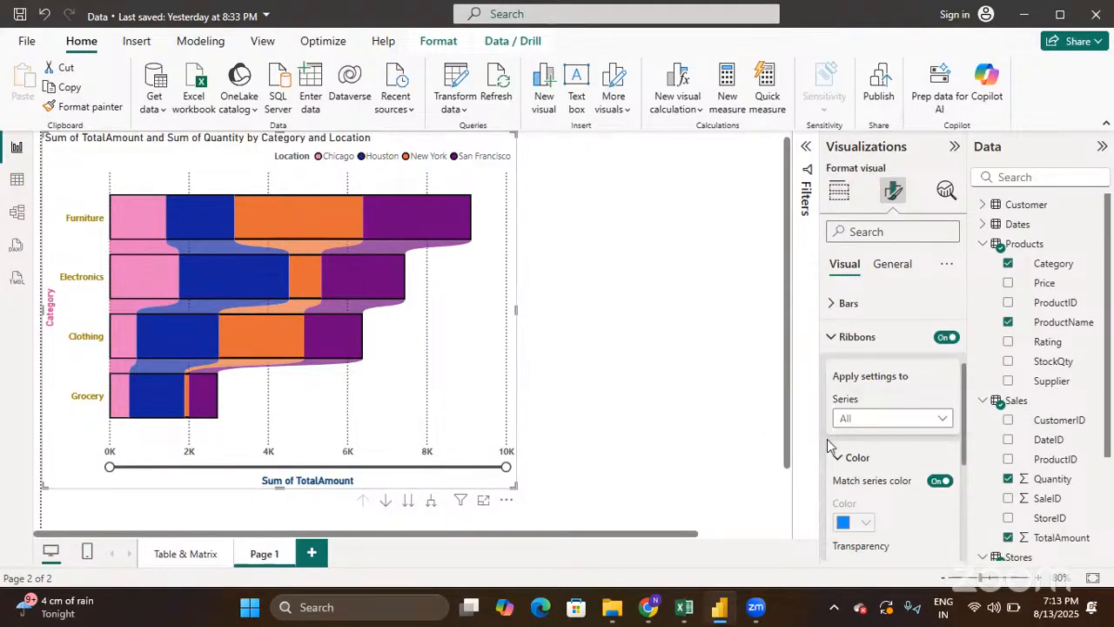
scroll(864, 399, "down", 1)
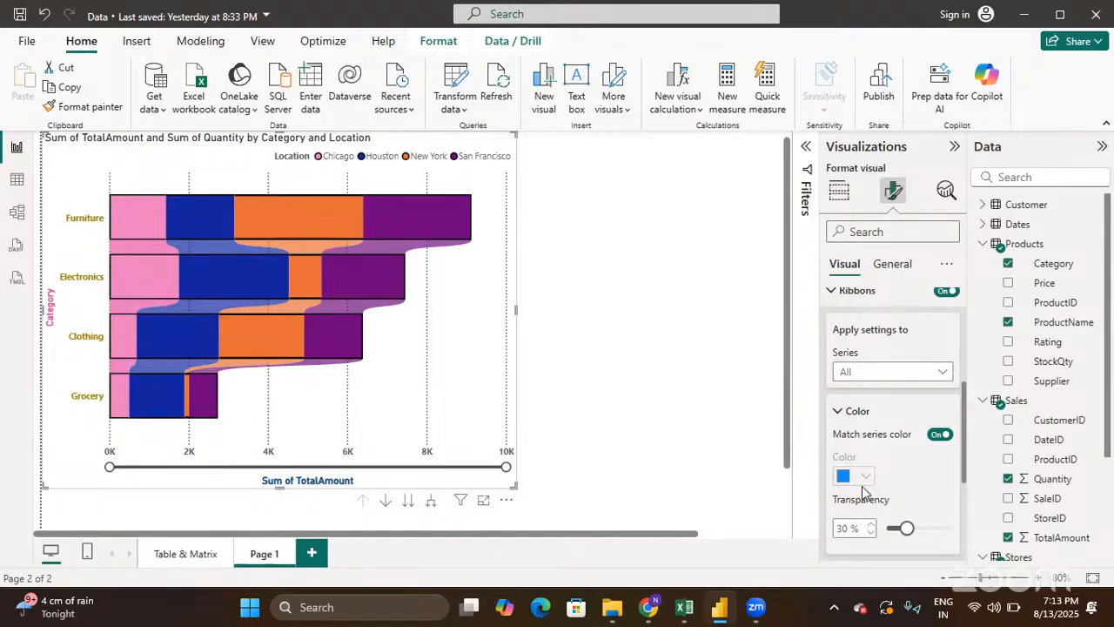
scroll(861, 492, "down", 1)
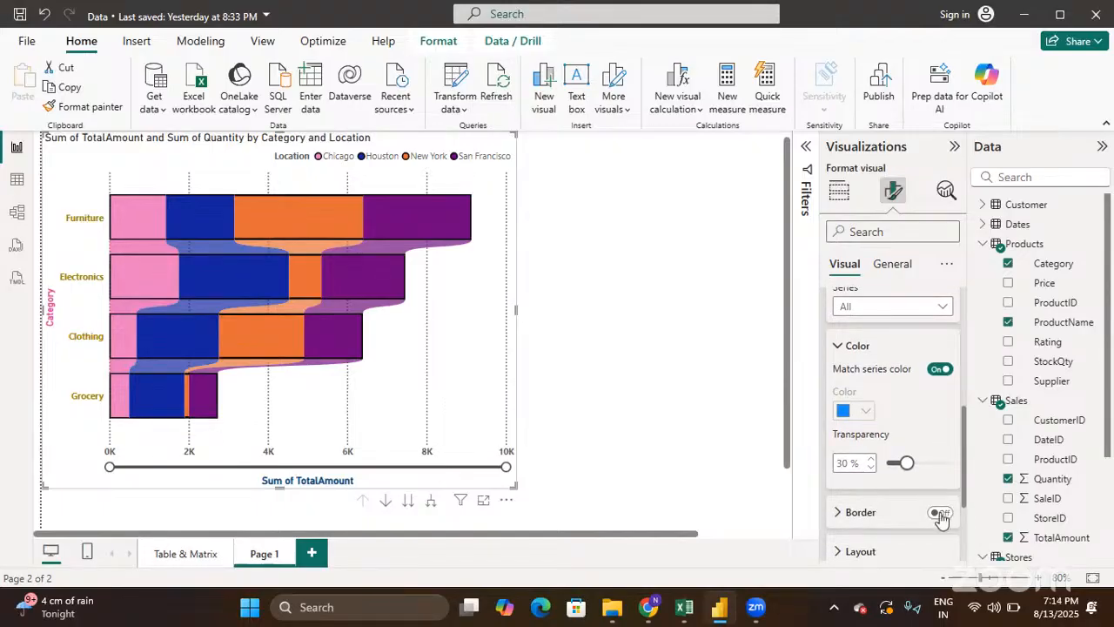
scroll(938, 517, "down", 1)
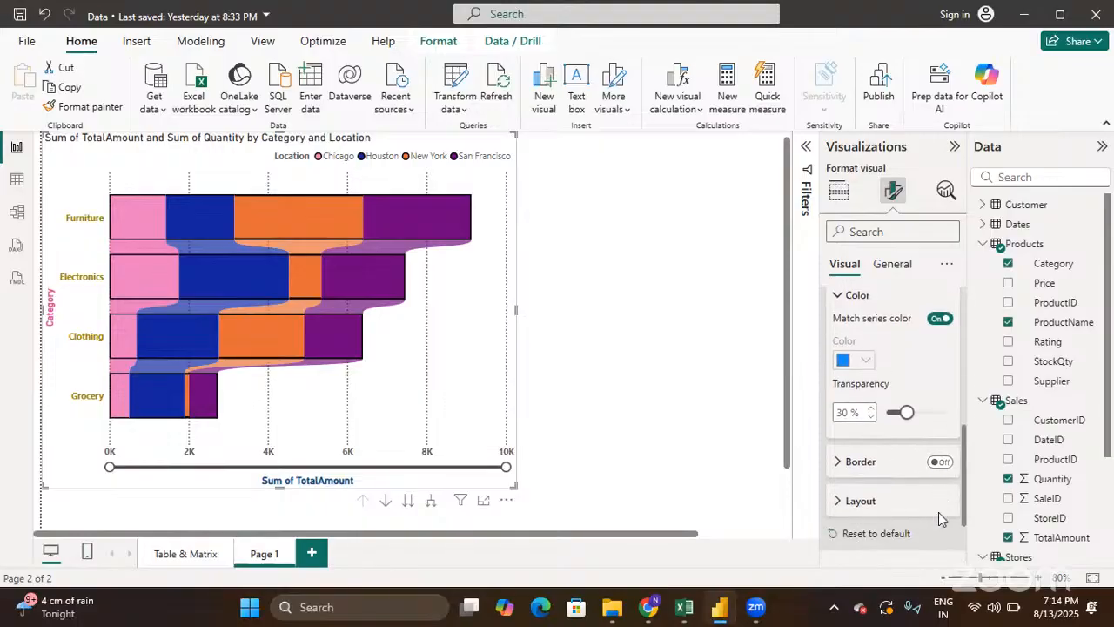
scroll(938, 518, "up", 2)
scroll(938, 518, "up", 1)
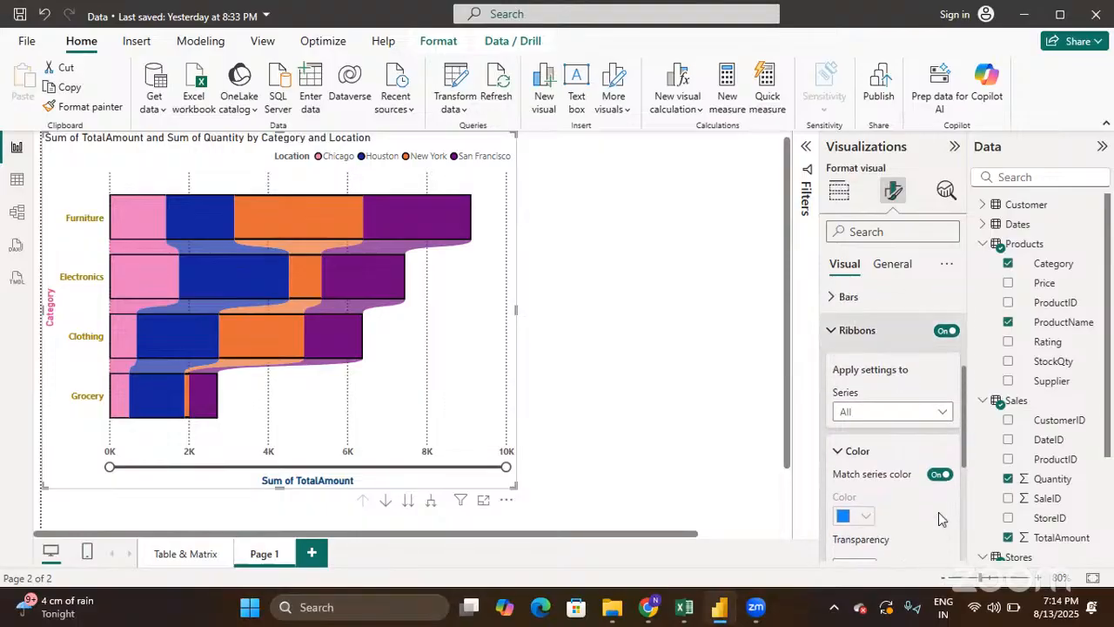
left_click(831, 329)
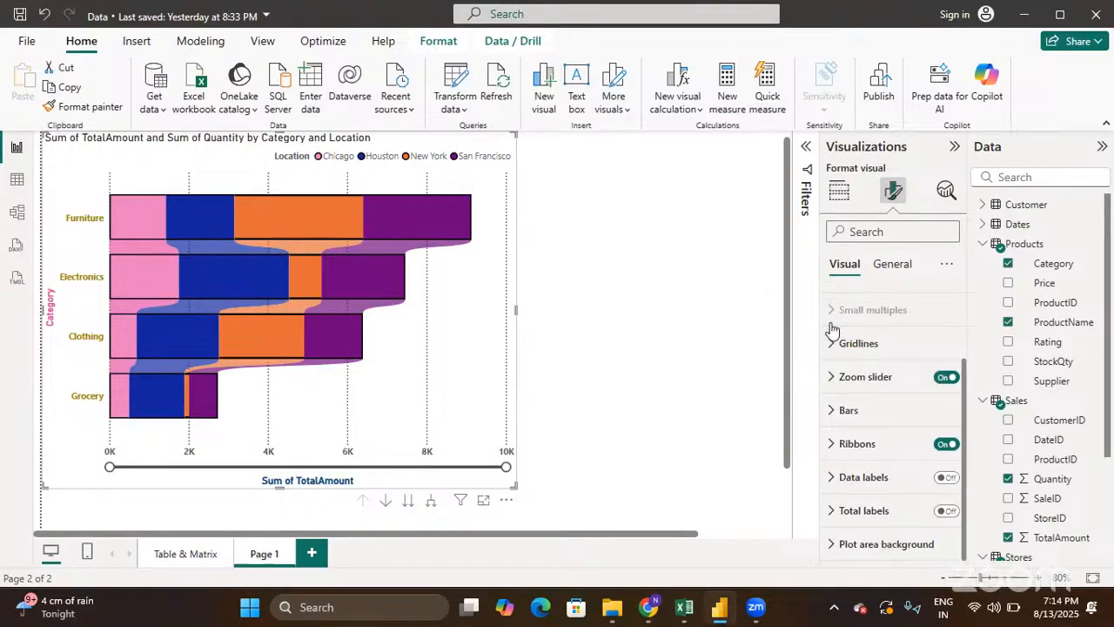
Turn off the ribbons between the bars and turn on the data labels
left_click(946, 444)
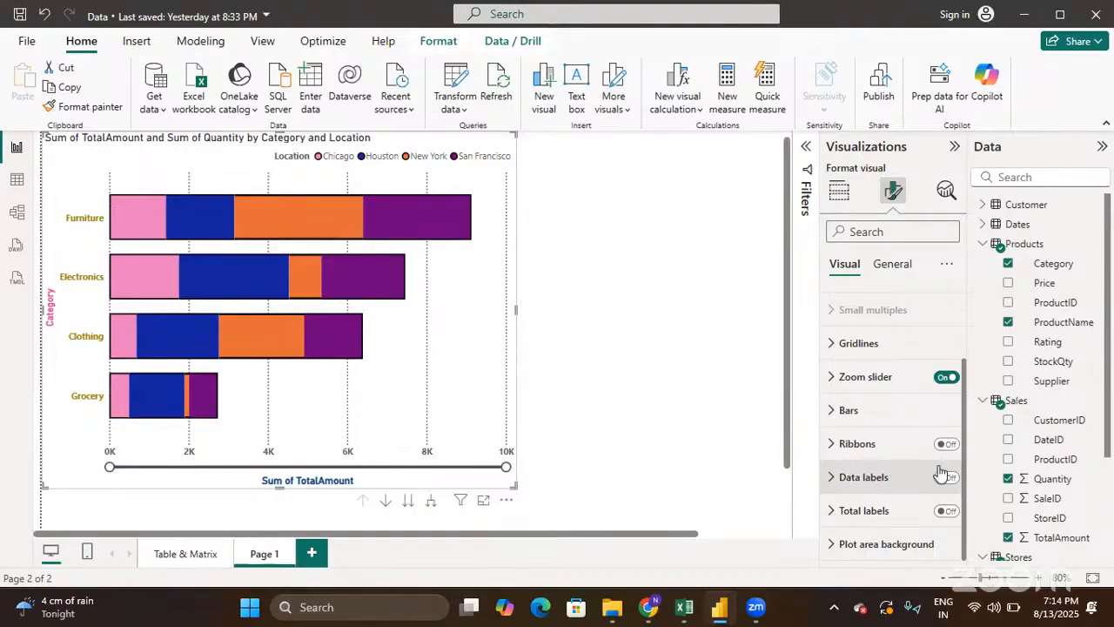
scroll(922, 453, "up", 2)
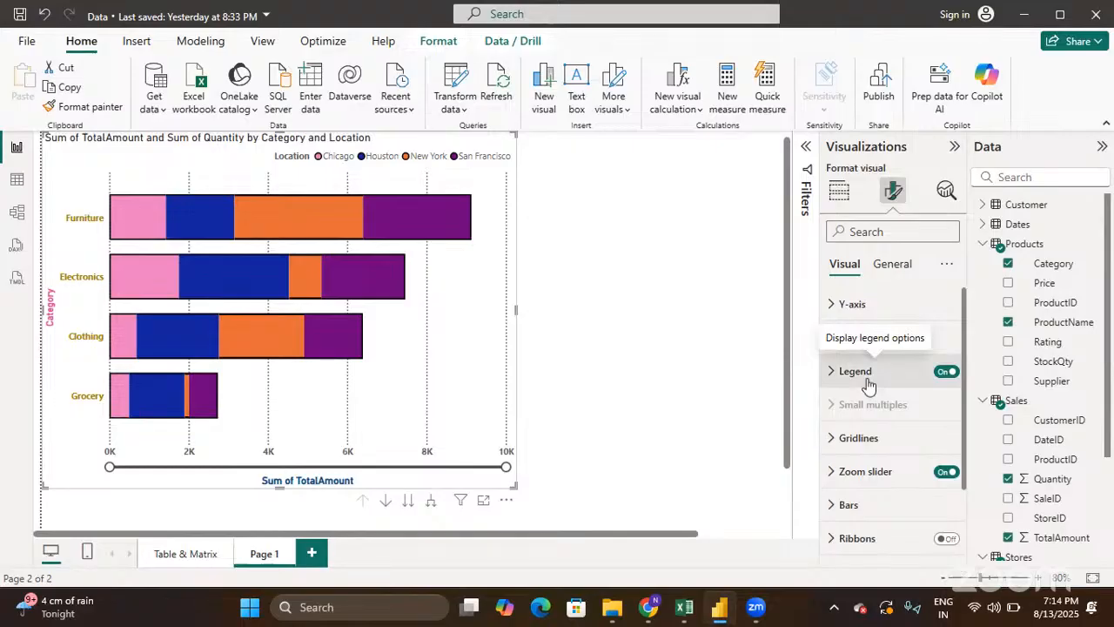
scroll(868, 383, "down", 2)
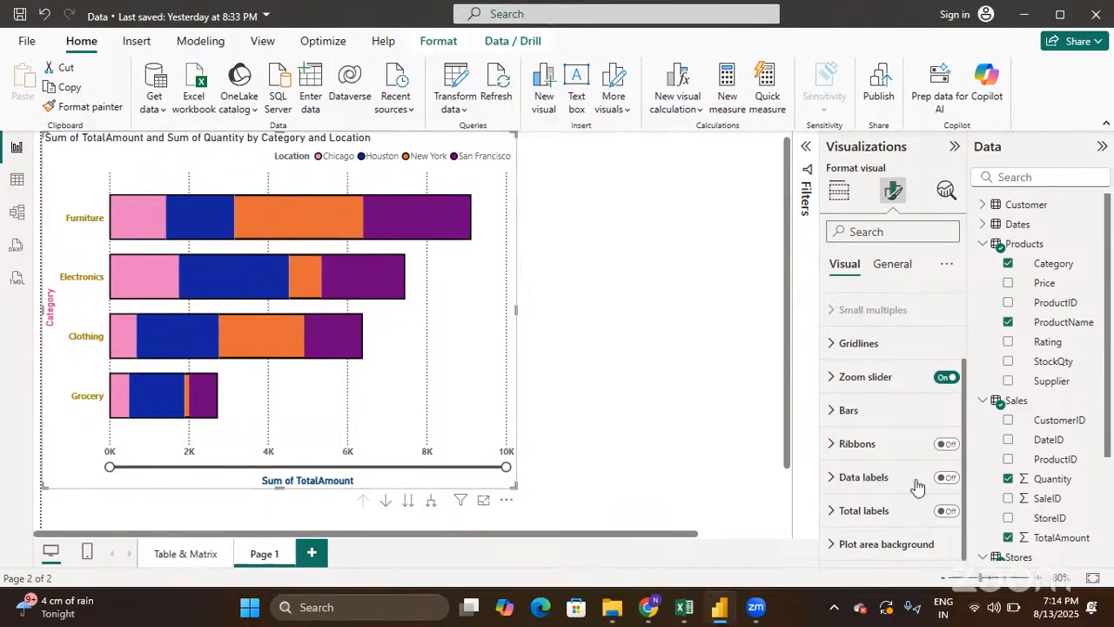
left_click(948, 477)
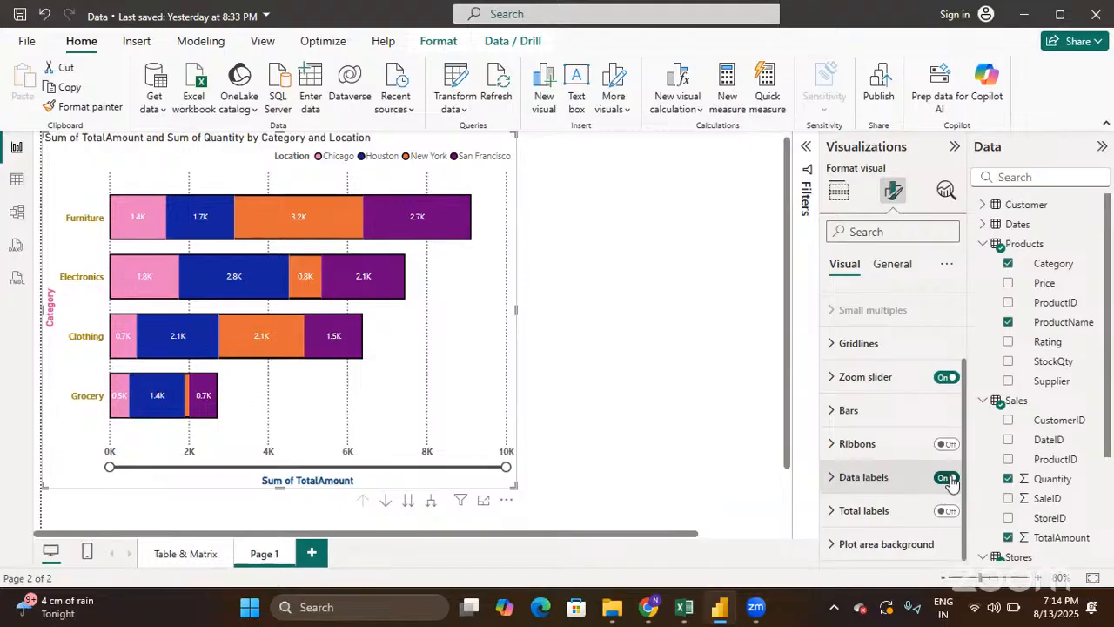
Try the Inside end, Inside center and Inside base positions for all data labels, and return the position to Auto
left_click(829, 477)
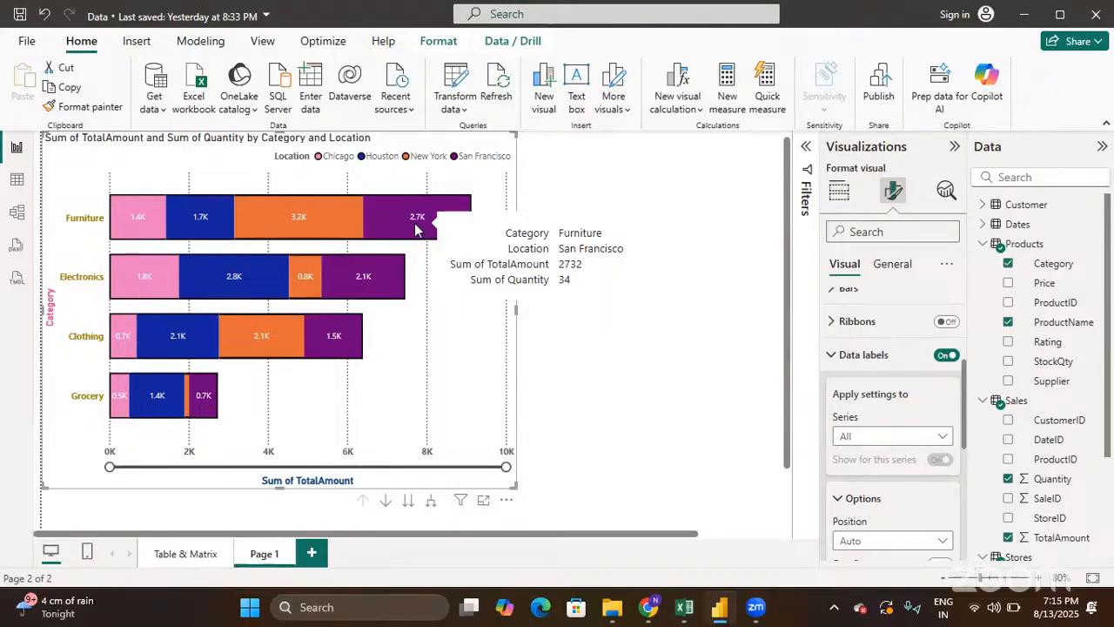
scroll(846, 438, "down", 1)
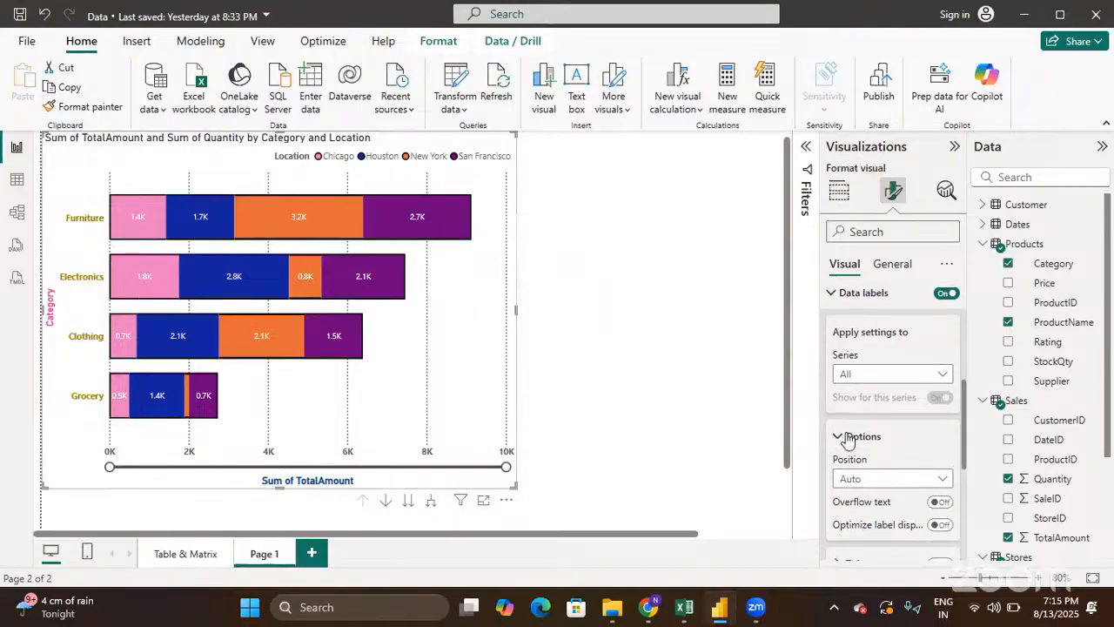
scroll(851, 435, "down", 1)
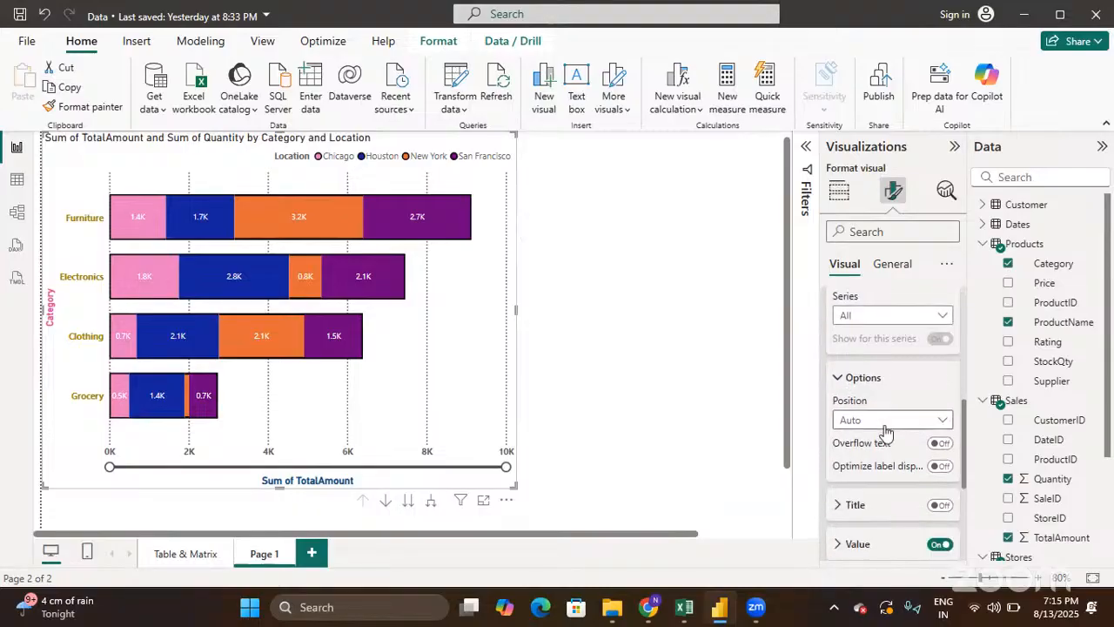
left_click(885, 425)
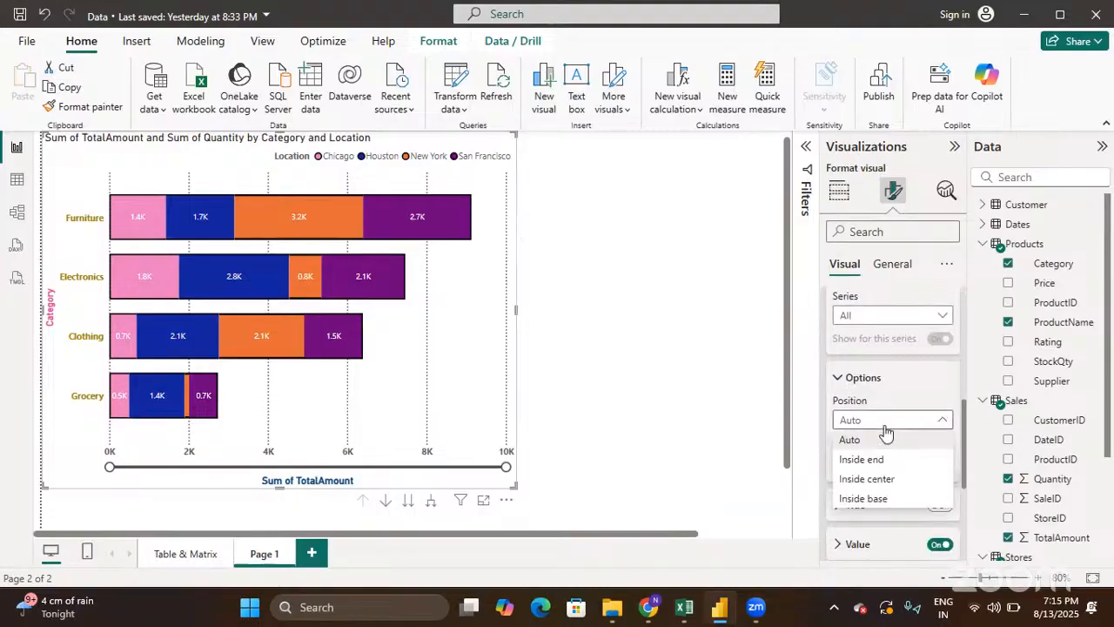
left_click(885, 459)
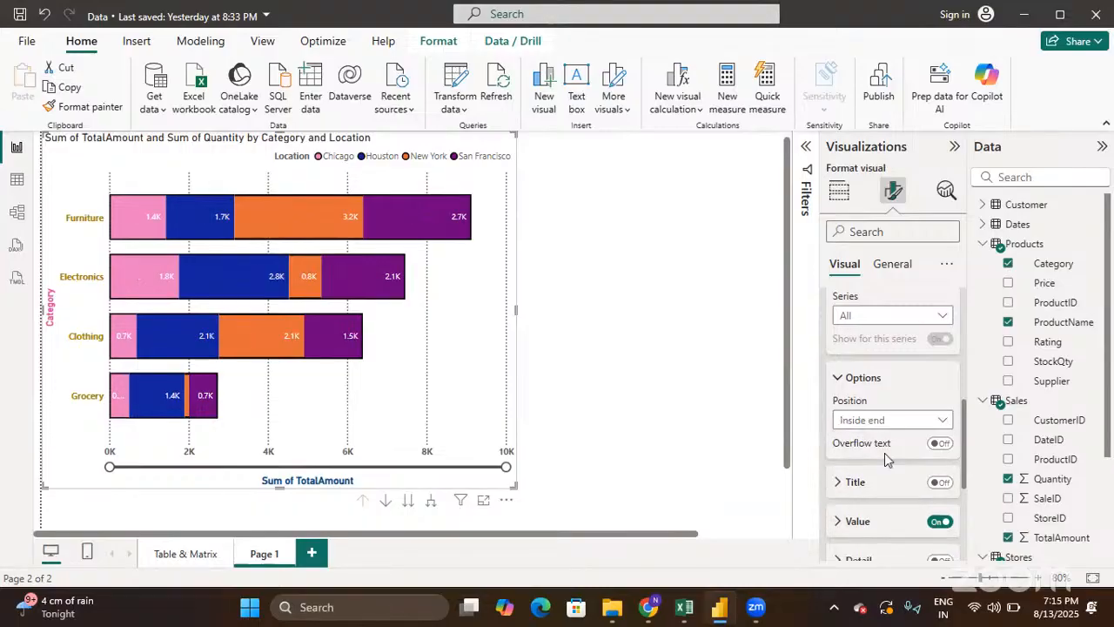
left_click(873, 424)
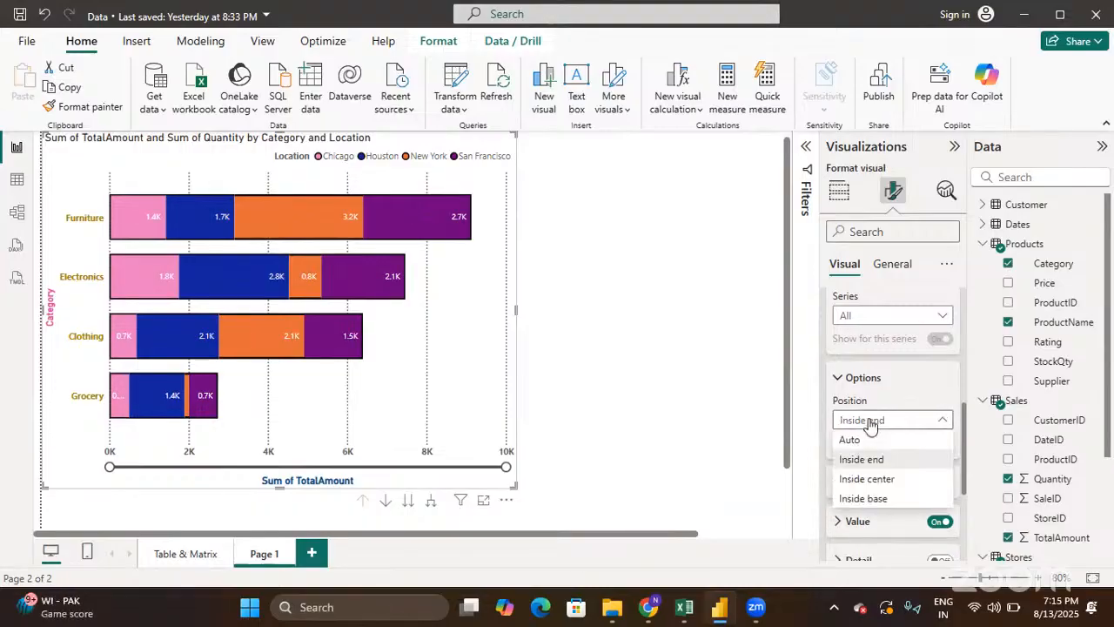
left_click(869, 484)
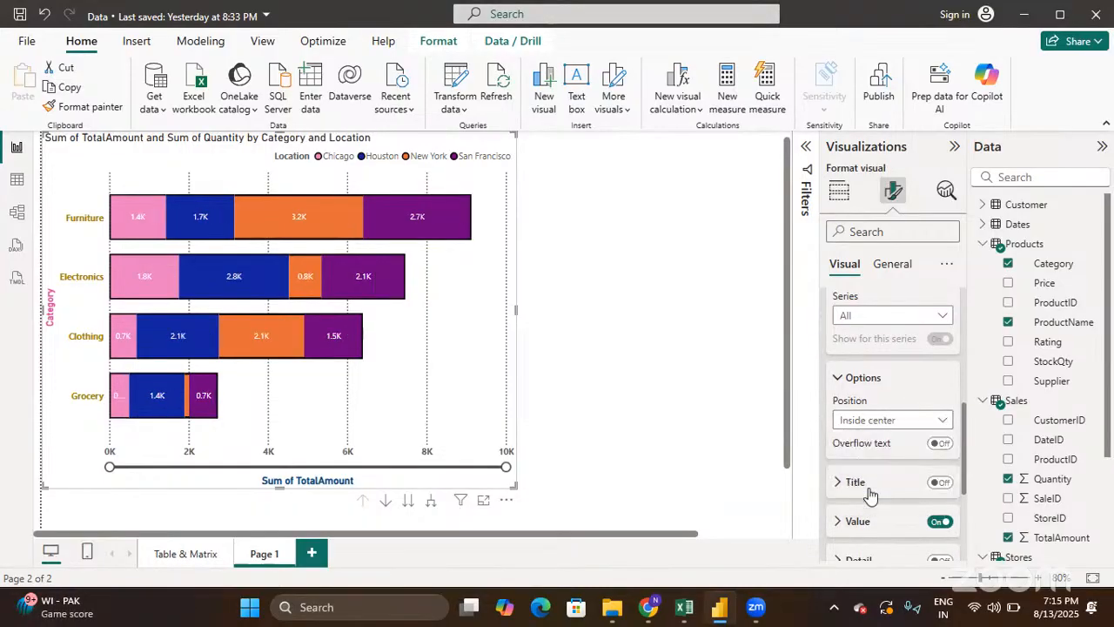
left_click(872, 431)
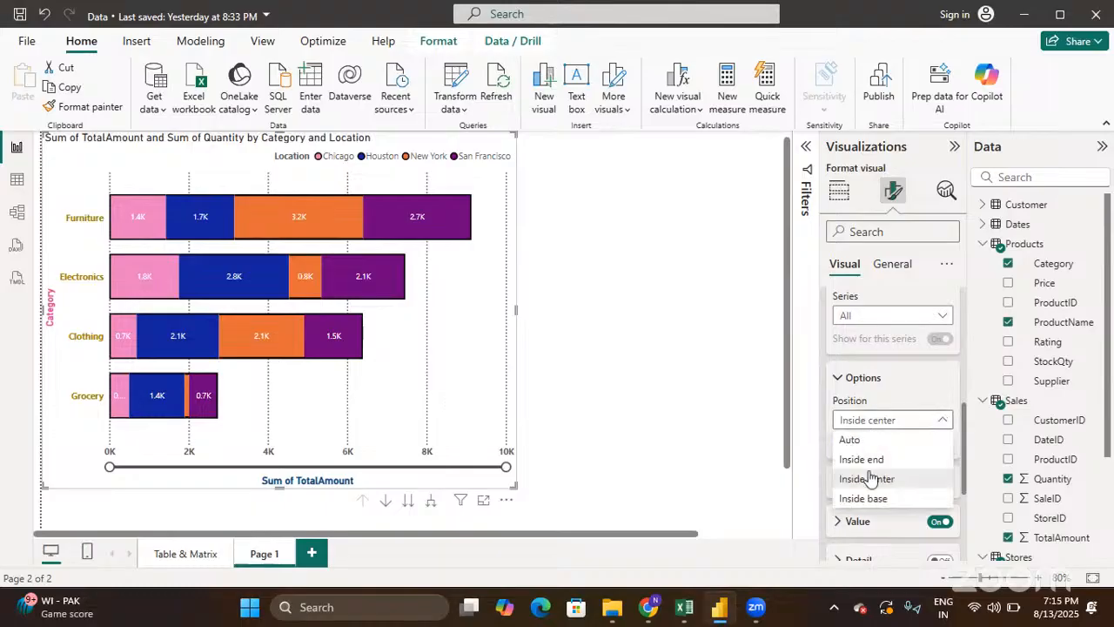
left_click(869, 497)
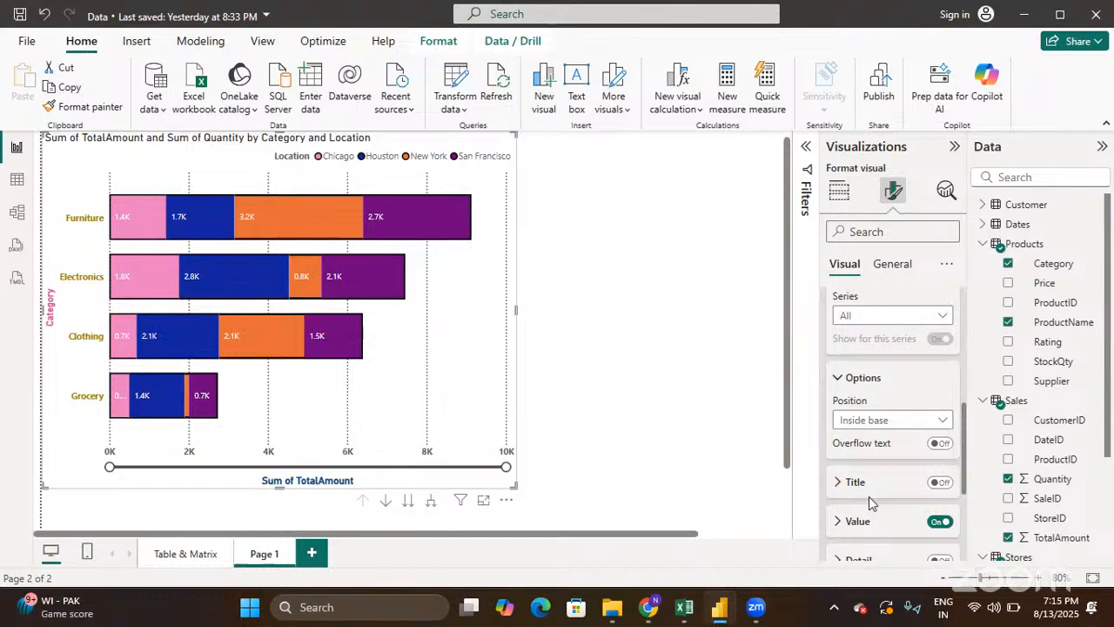
left_click(875, 424)
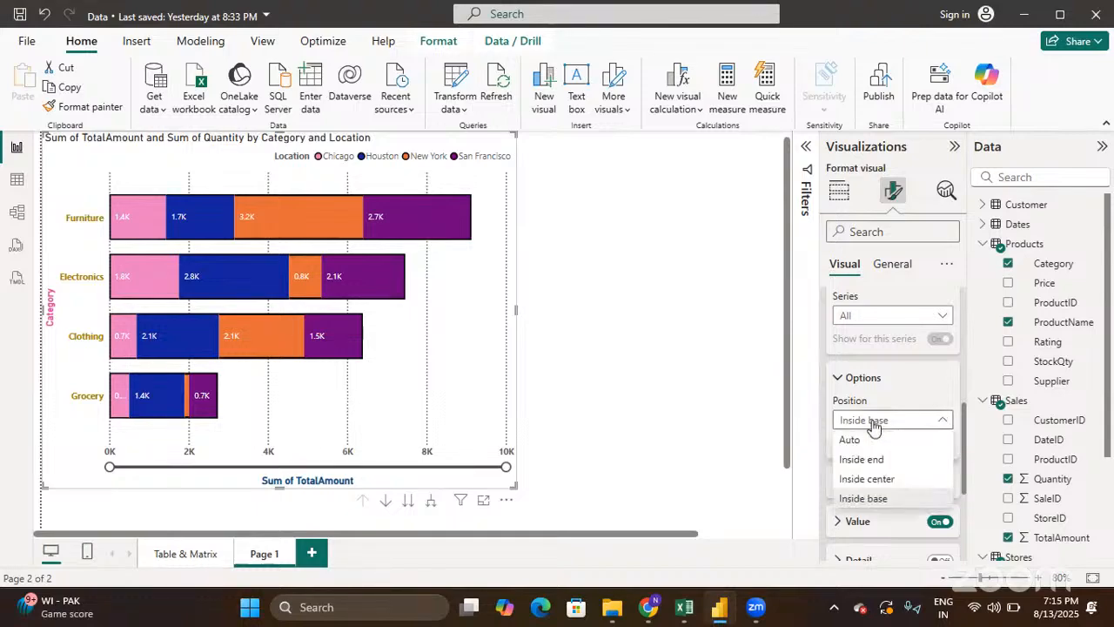
left_click(868, 439)
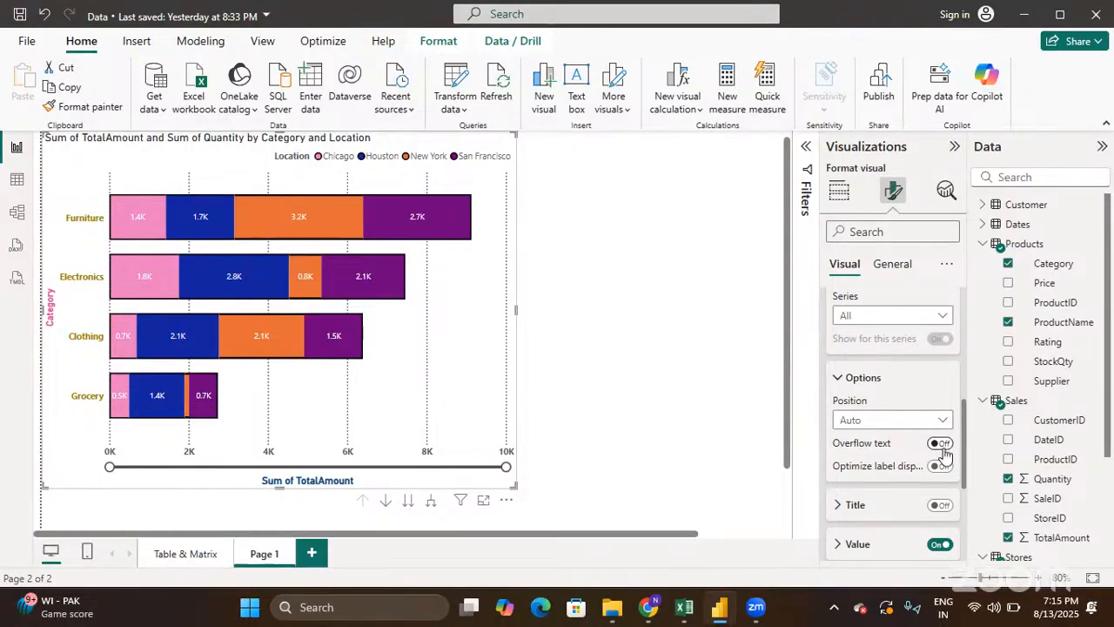
Turn on the data labels' title to preview it on the bars, and turn it off again
scroll(944, 453, "down", 2)
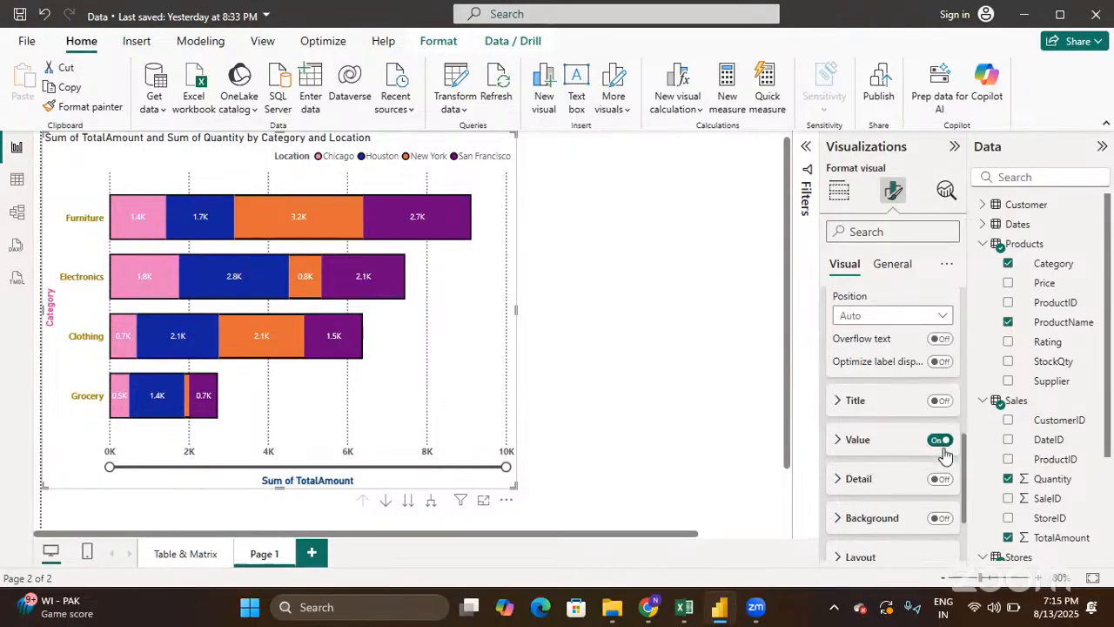
left_click(938, 402)
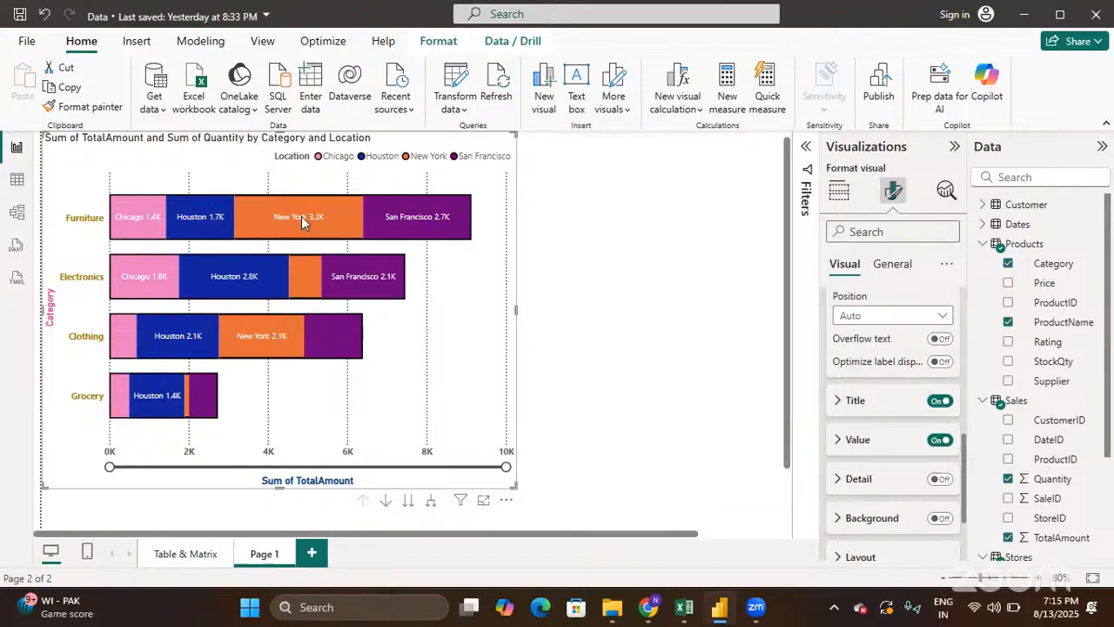
mouse_move(319, 216)
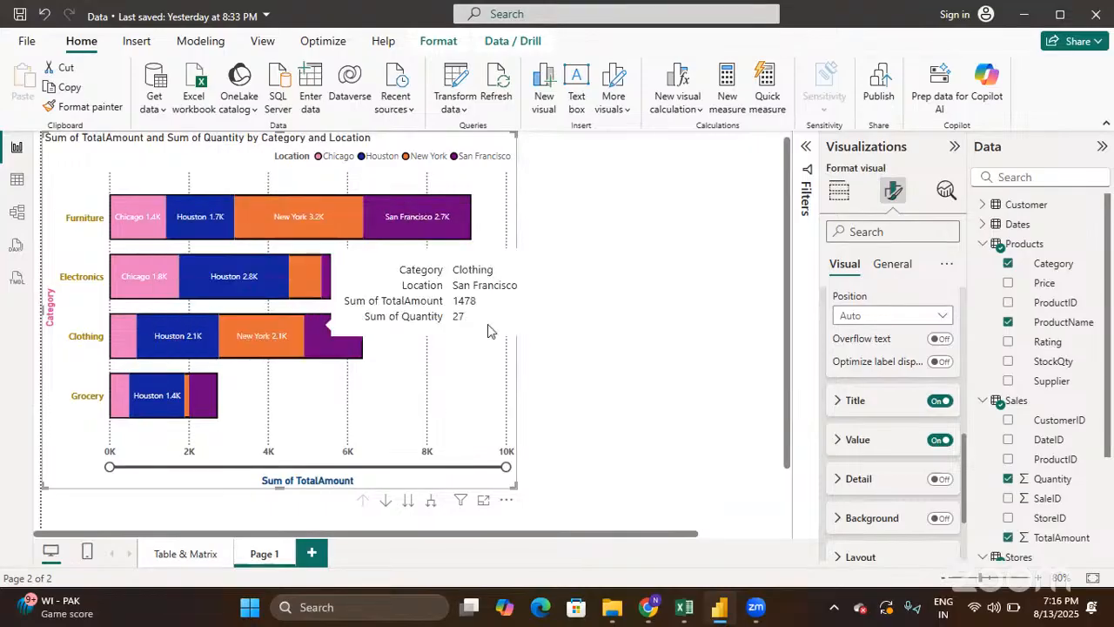
left_click(938, 402)
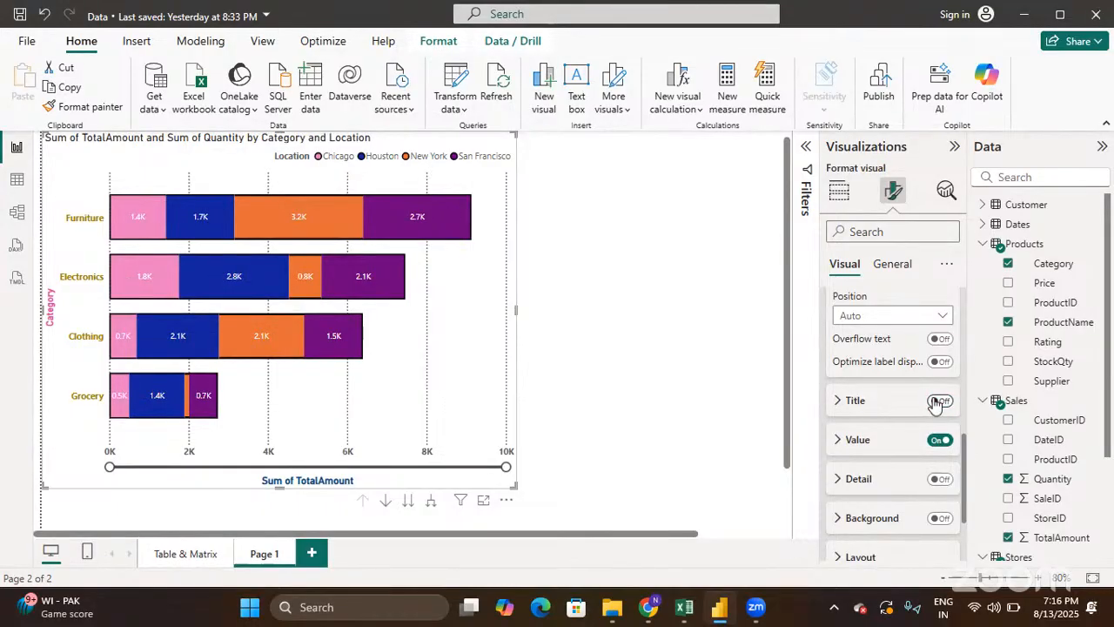
Increase the font size of the data label values to 12
left_click(838, 441)
scroll(870, 426, "down", 2)
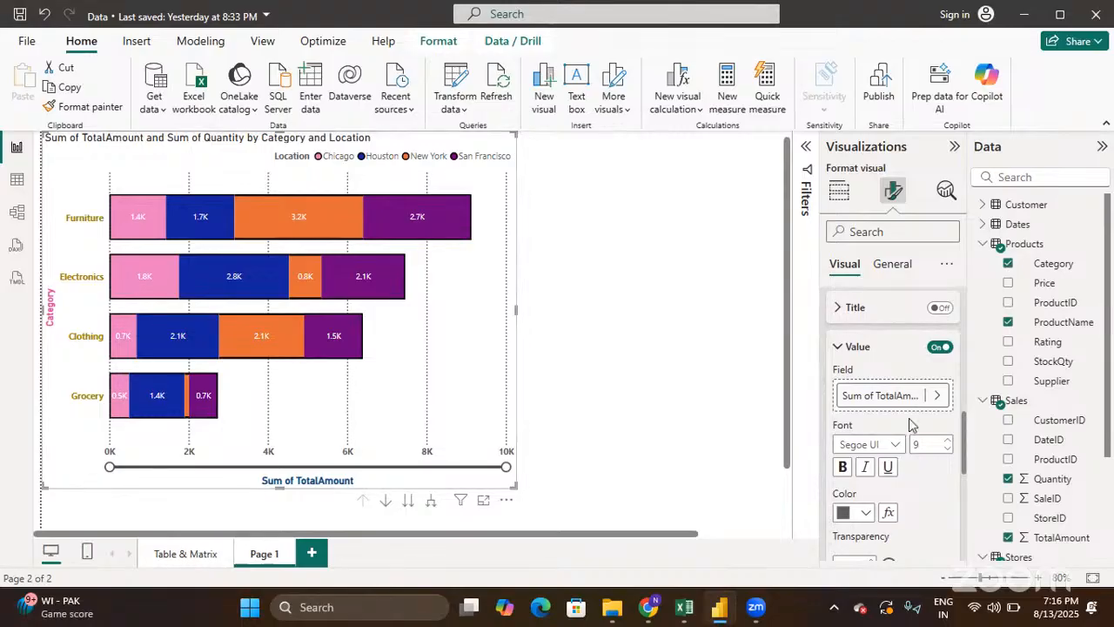
left_click(948, 441)
left_click(948, 440)
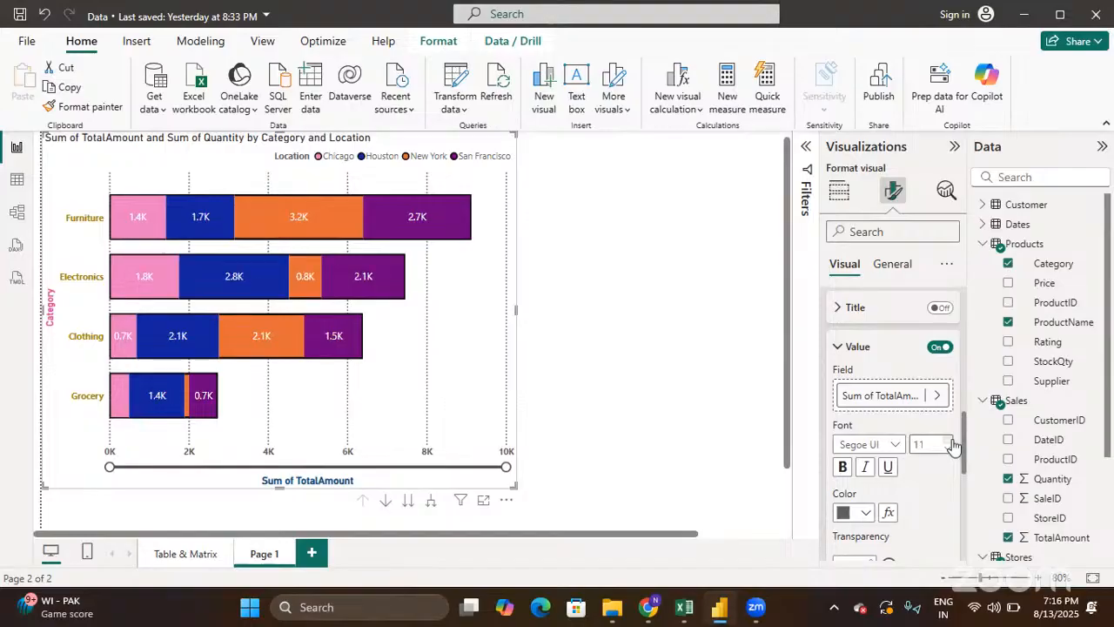
left_click(951, 442)
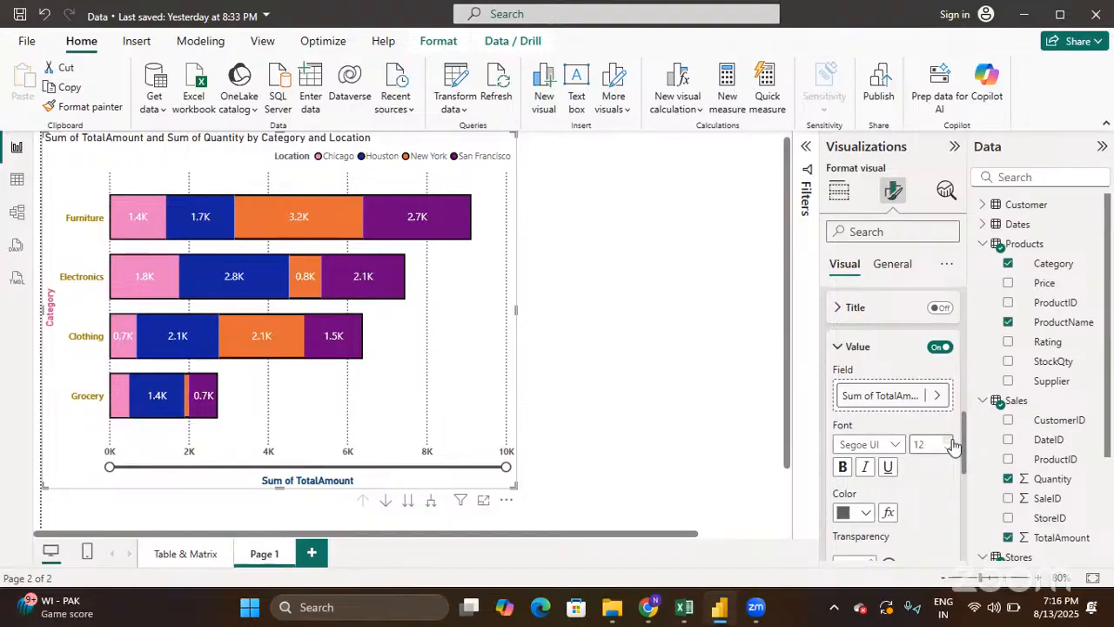
scroll(953, 445, "down", 1)
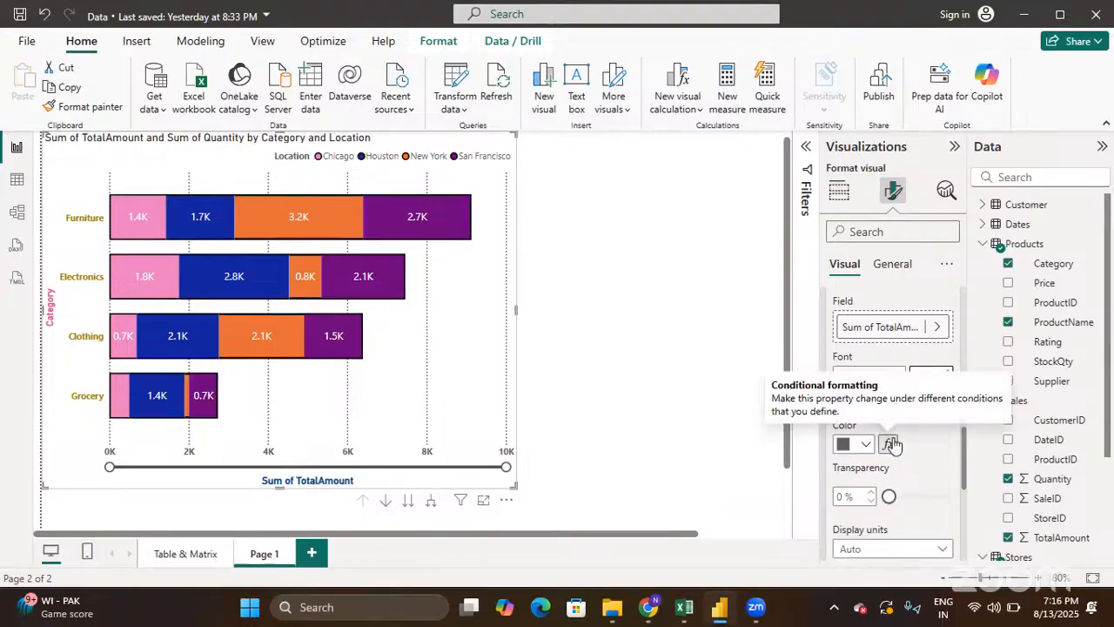
left_click(867, 444)
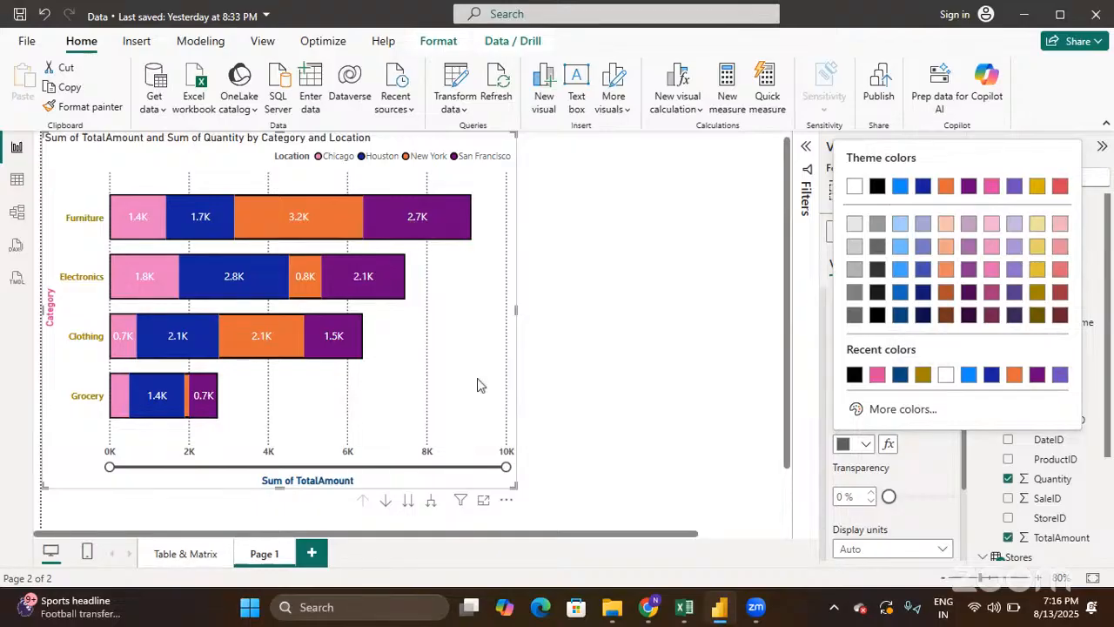
left_click(917, 449)
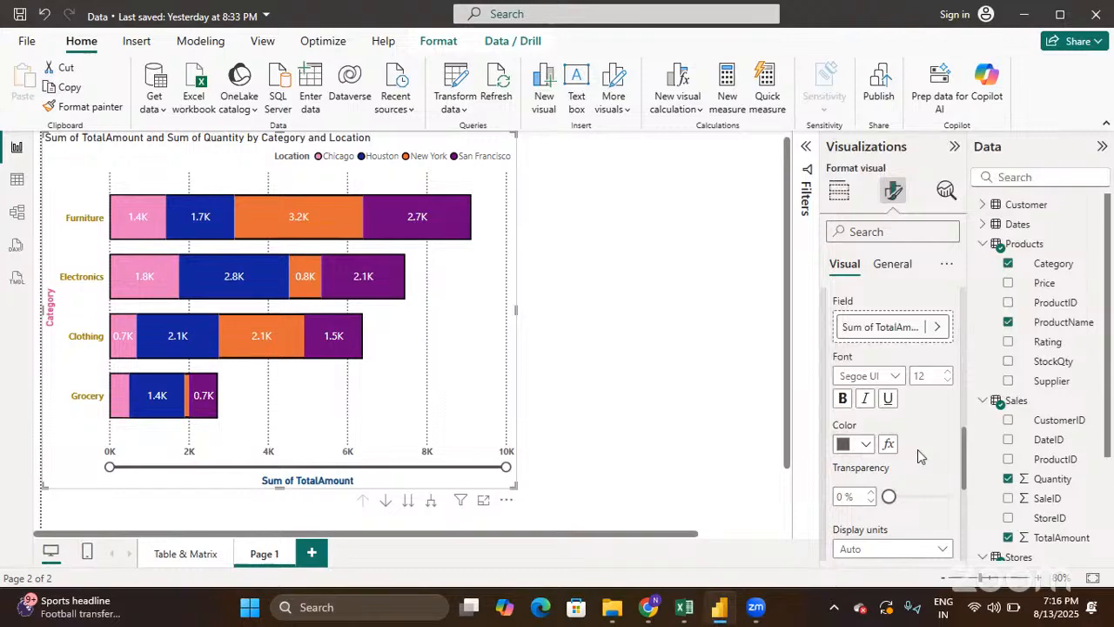
Set the display units of the data label values to None
scroll(917, 449, "down", 3)
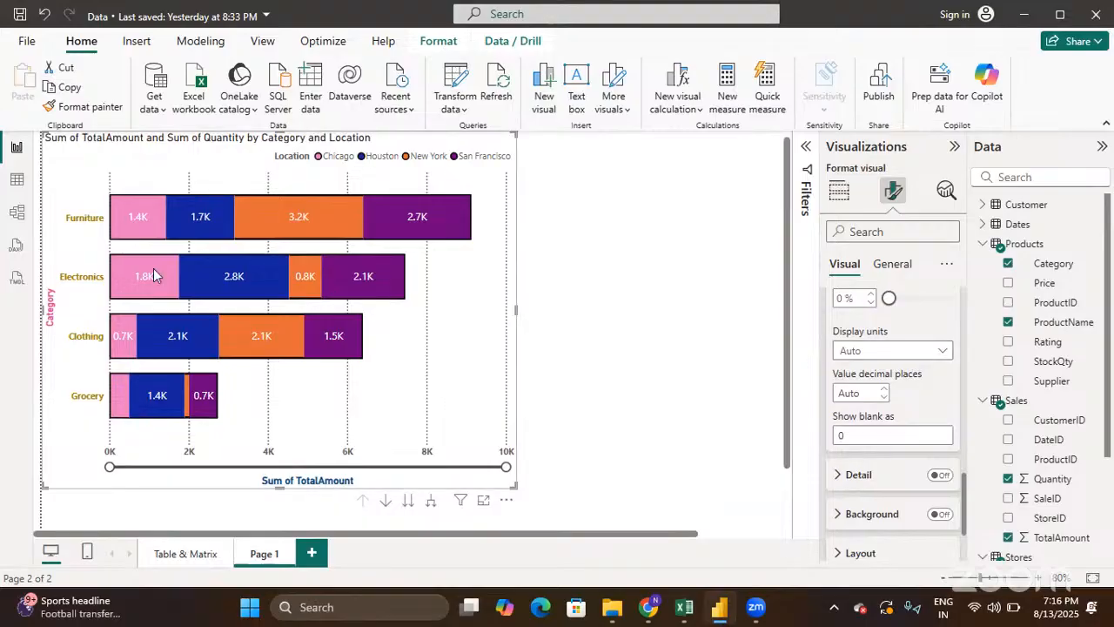
left_click(881, 351)
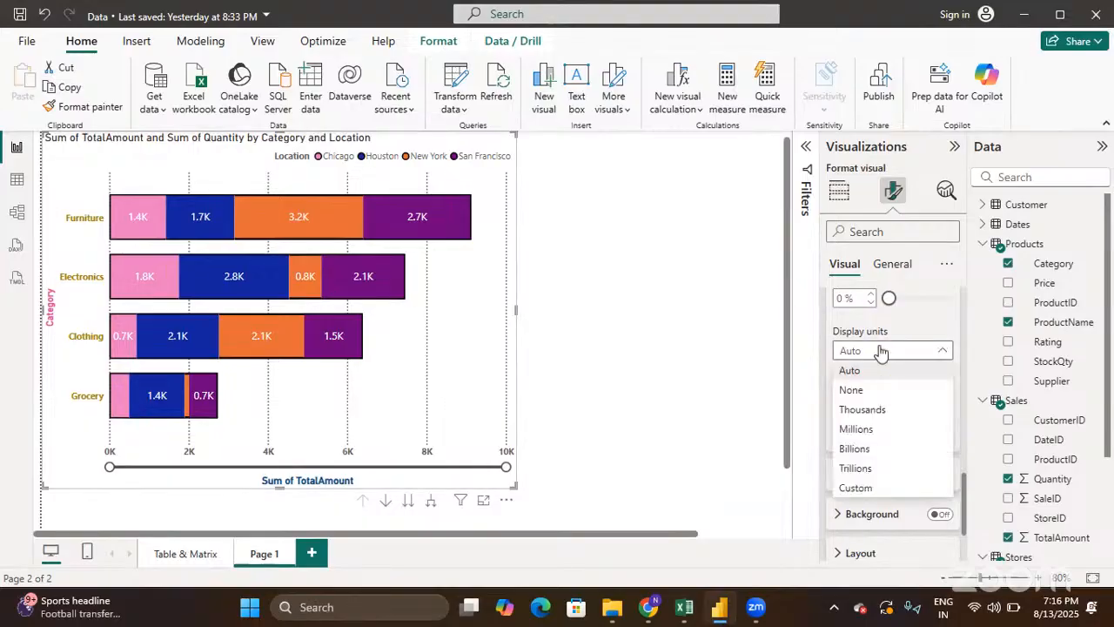
left_click(875, 390)
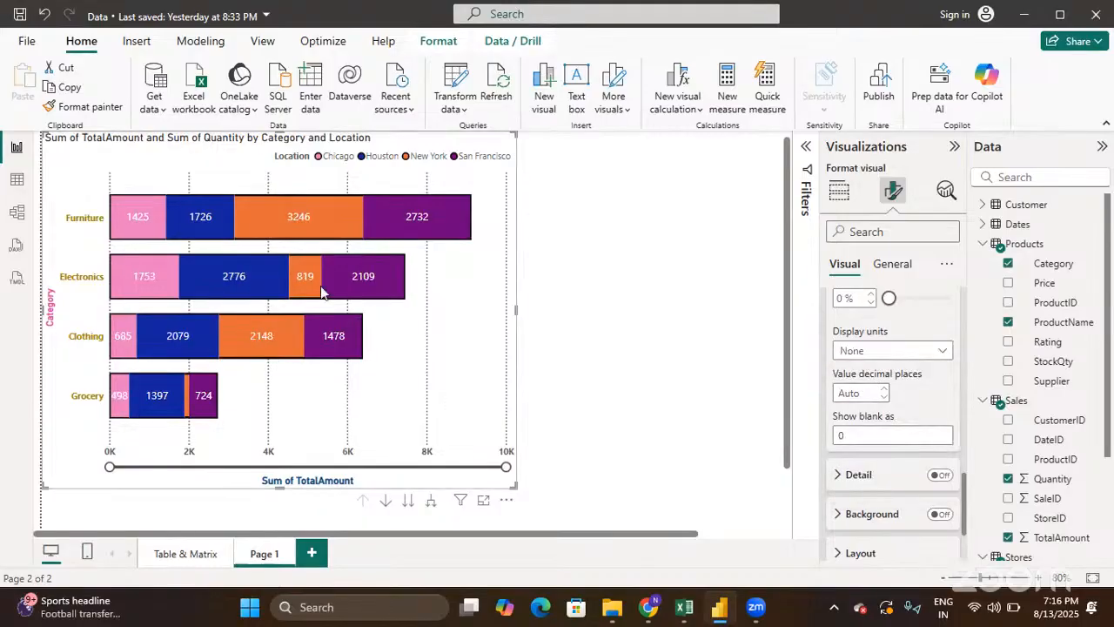
mouse_move(322, 292)
Review the display unit choices for the data labels, preview the Detail options, and turn Detail off again
left_click(929, 357)
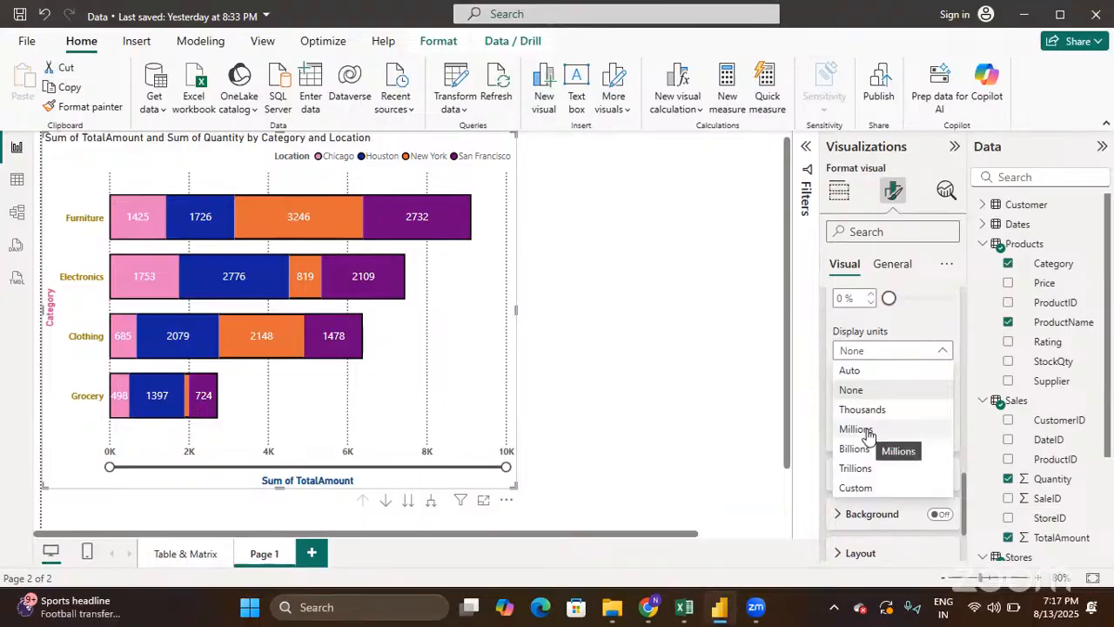
left_click(950, 329)
scroll(949, 327, "down", 2)
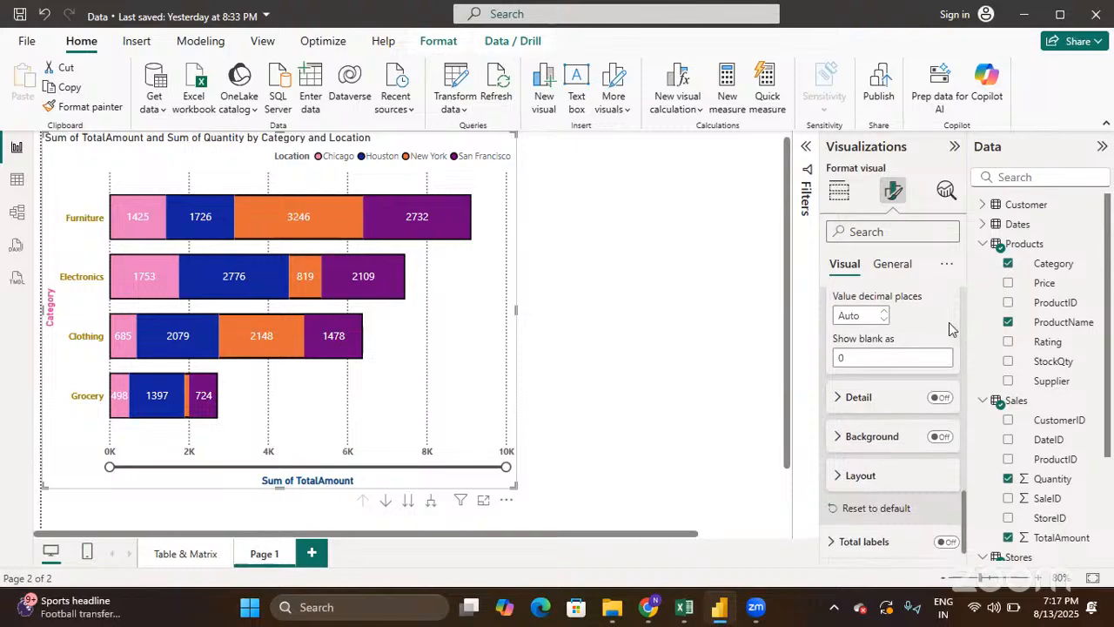
left_click(941, 399)
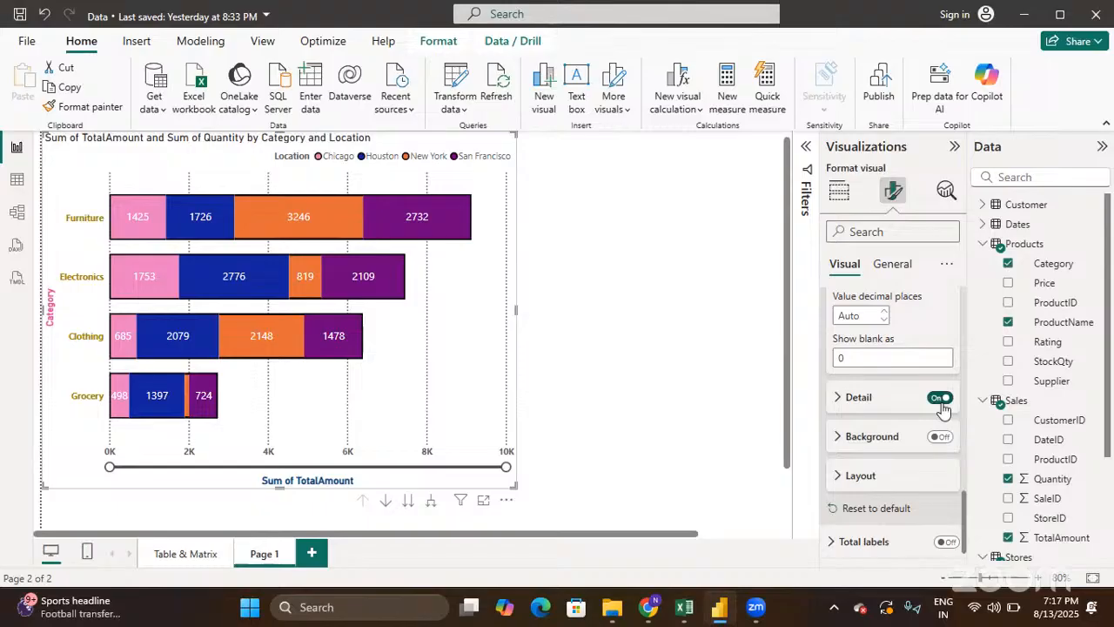
left_click(836, 399)
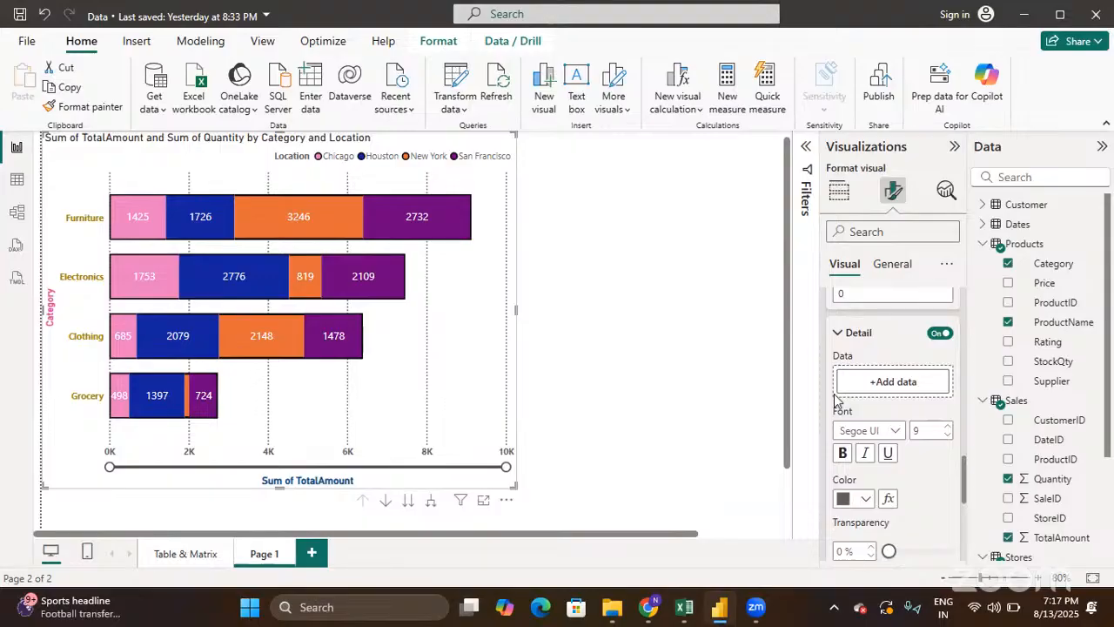
left_click(936, 333)
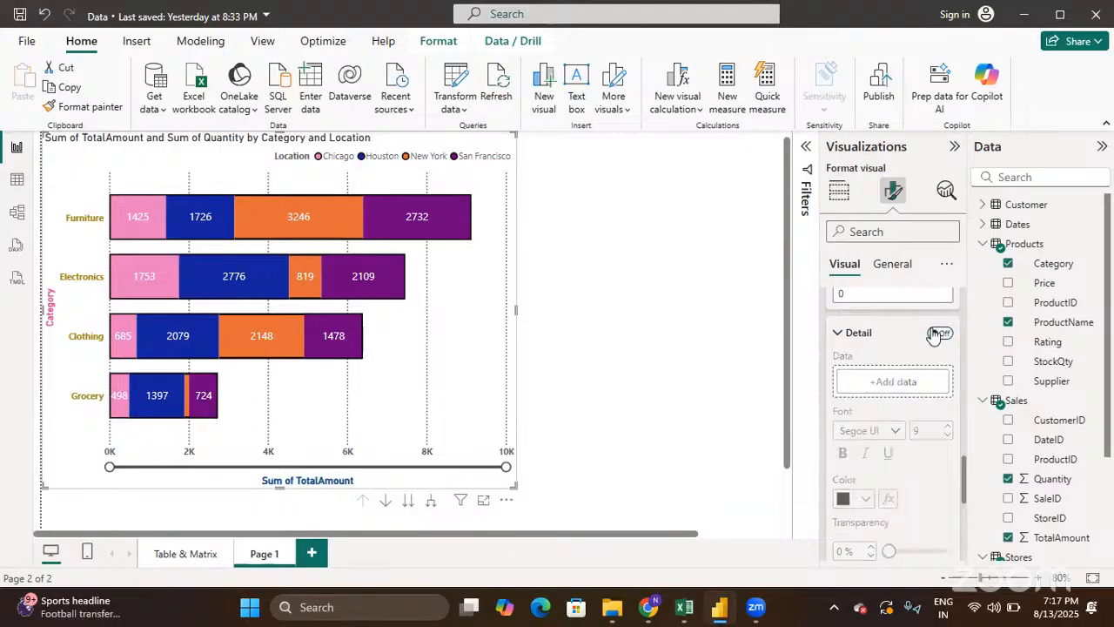
left_click(838, 335)
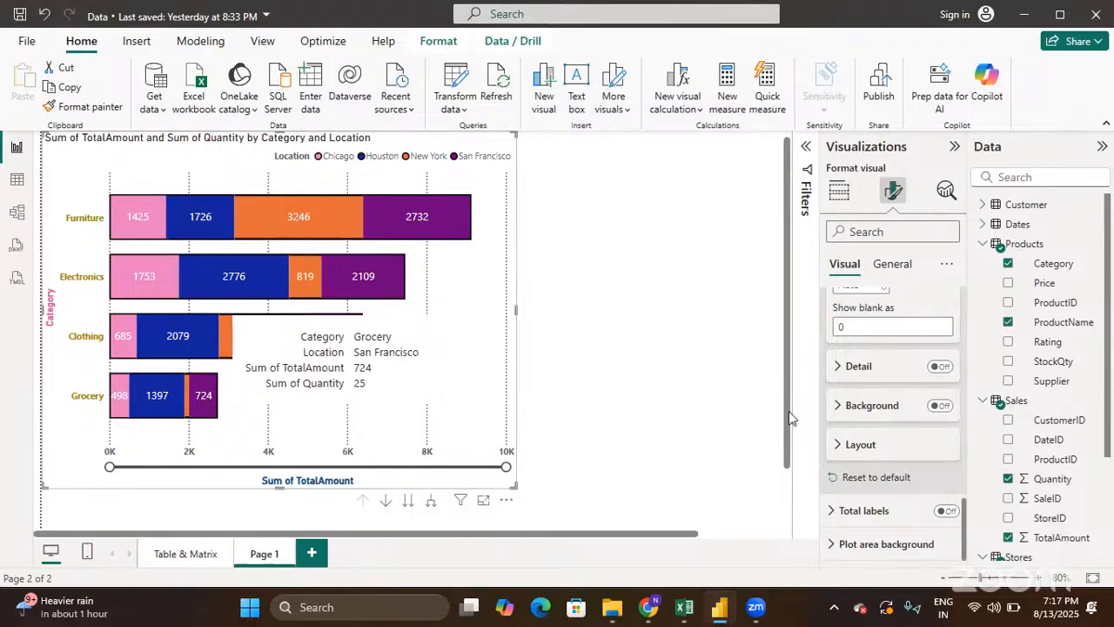
Turn on the background behind the data labels for all series
left_click(943, 407)
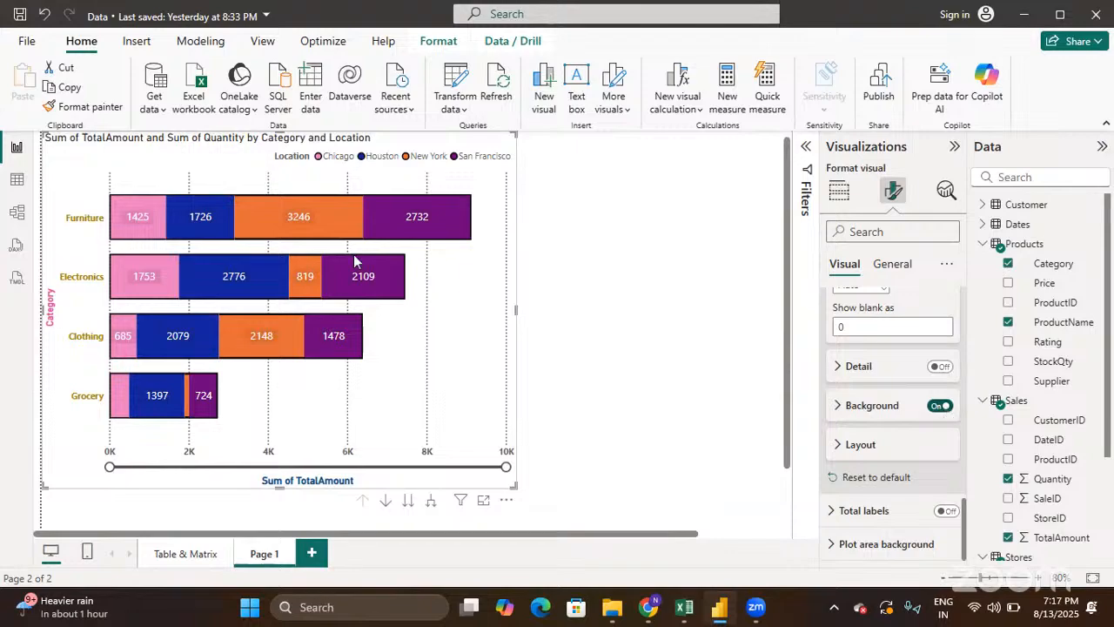
mouse_move(301, 225)
scroll(914, 418, "up", 5)
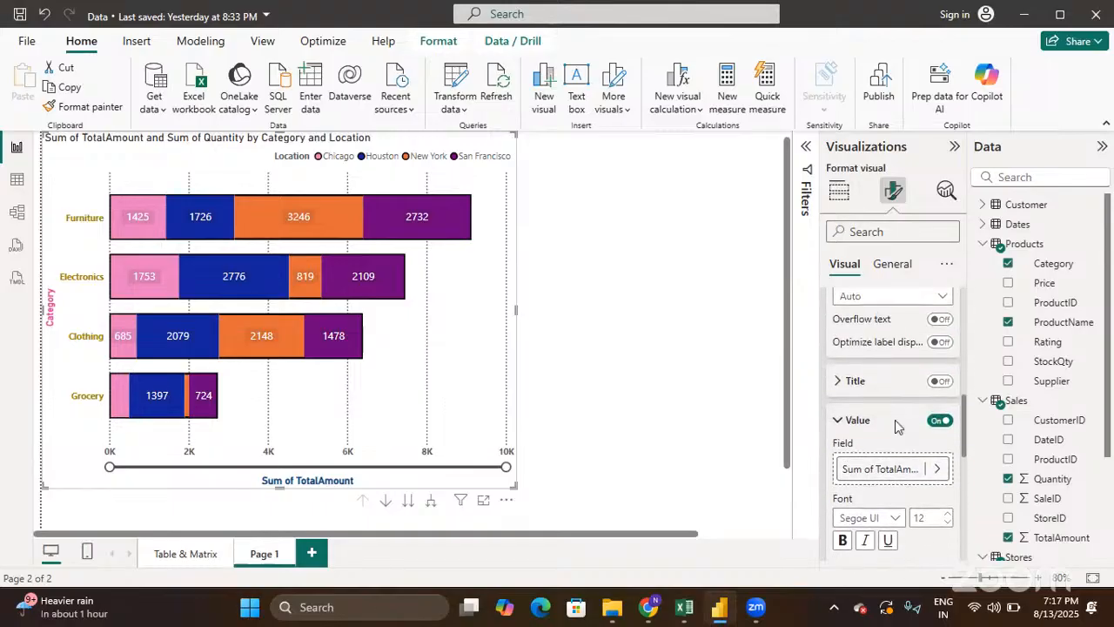
scroll(896, 426, "up", 5)
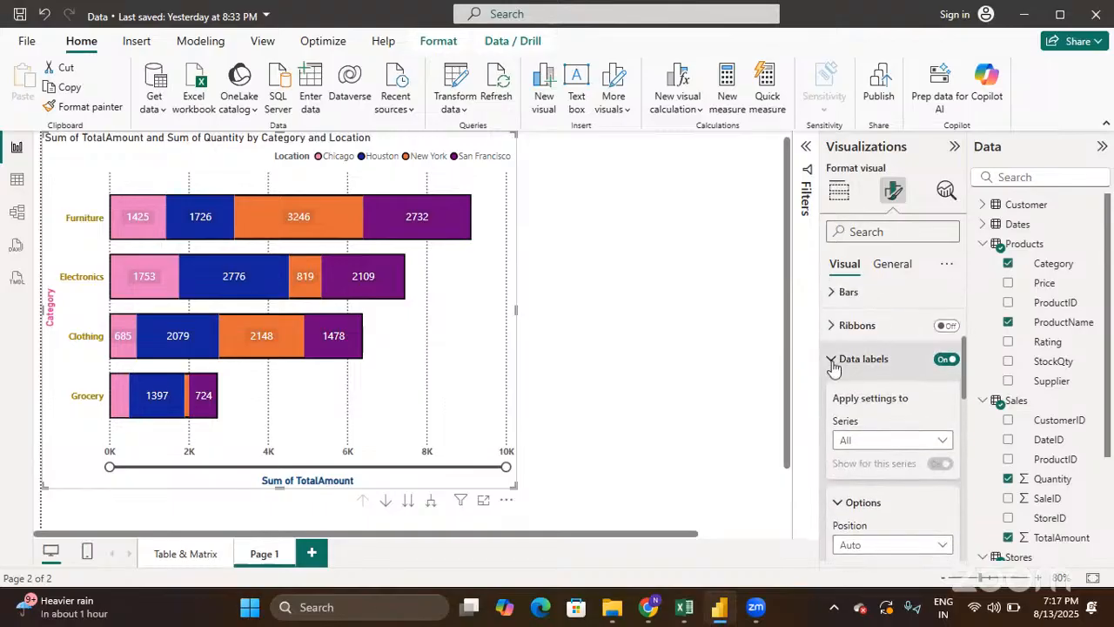
left_click(830, 360)
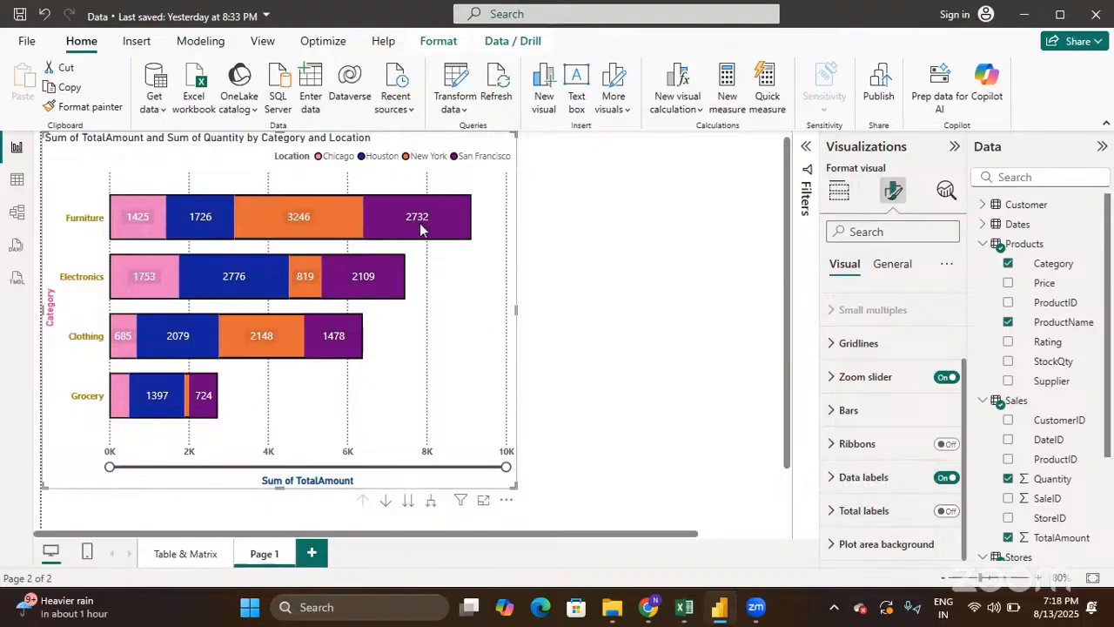
Turn on the total labels and format their values in bold at font size 13
mouse_move(418, 229)
left_click(946, 511)
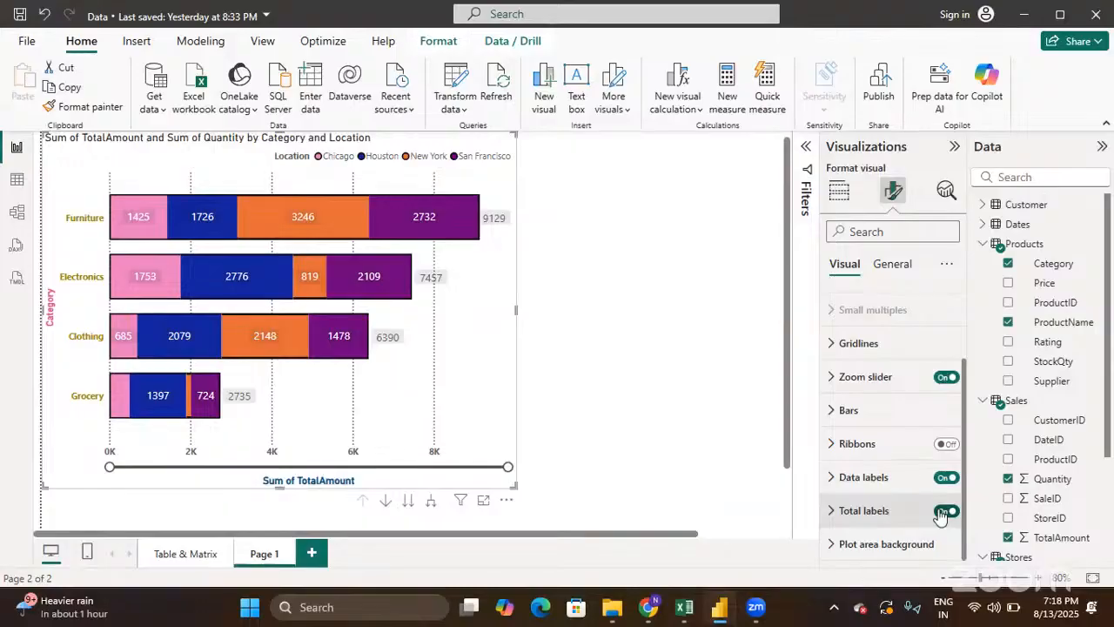
left_click(838, 510)
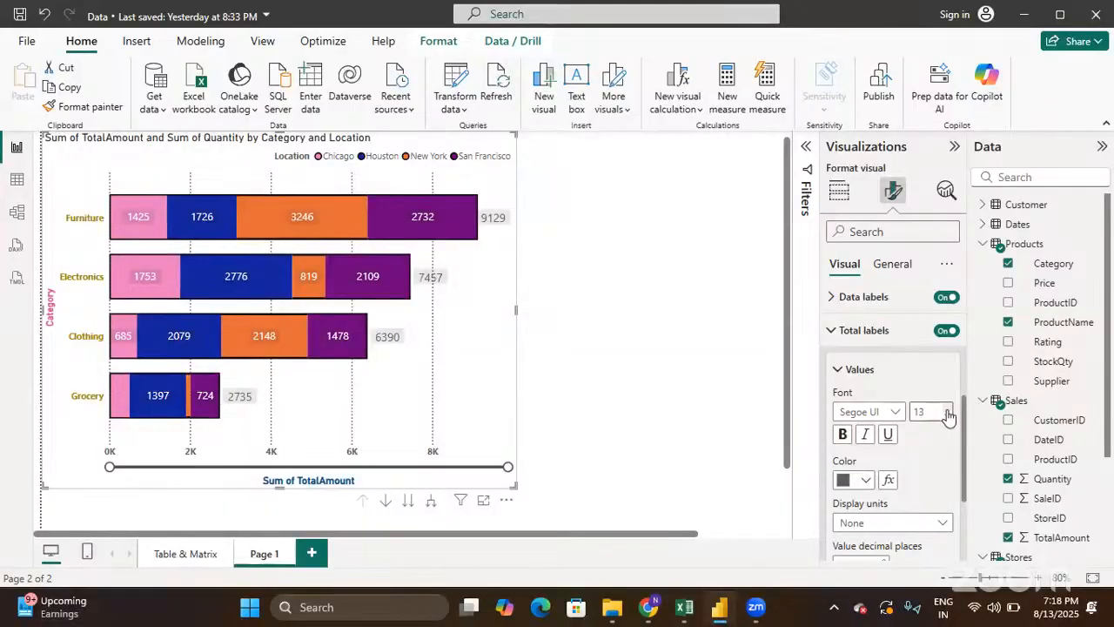
left_click(843, 436)
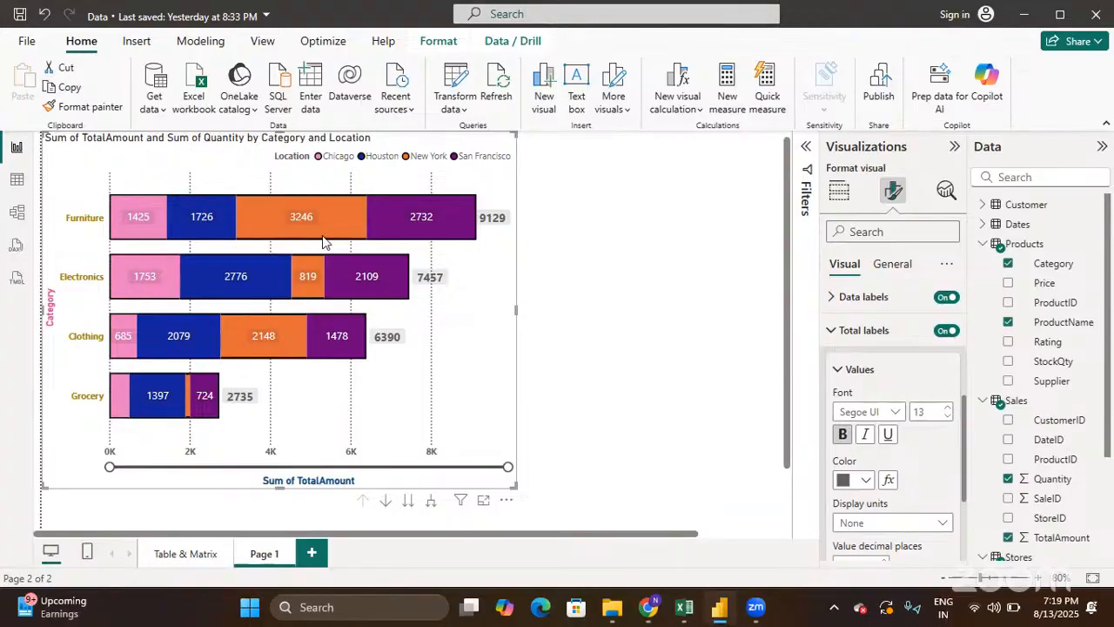
Inspect the tooltips of the location segments in the Furniture bar and compare them with the total labels
mouse_move(392, 289)
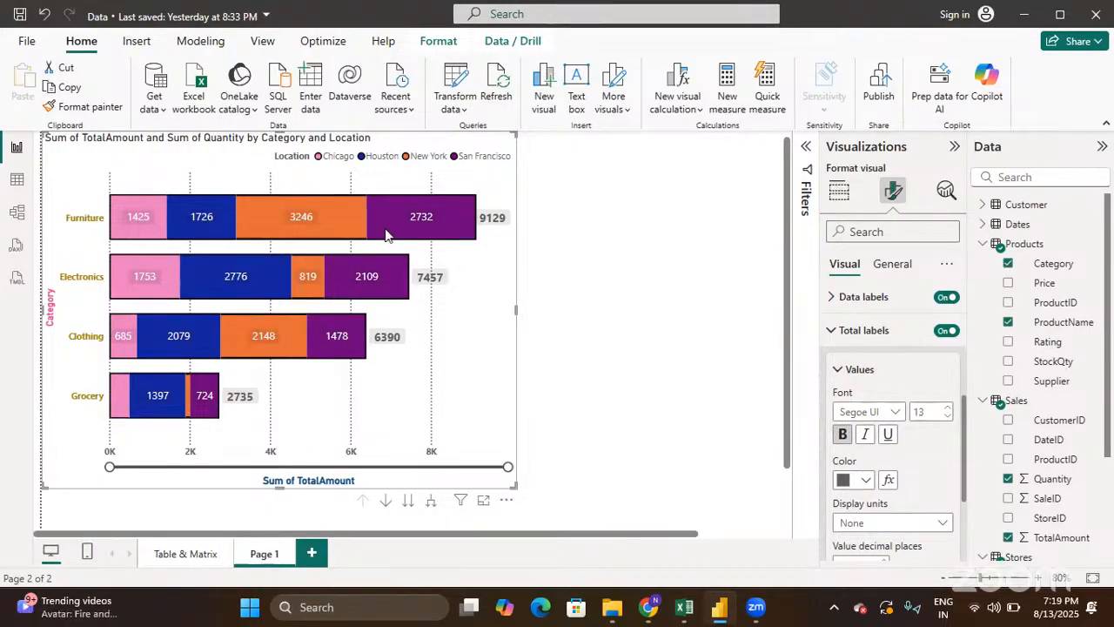
mouse_move(386, 233)
mouse_move(291, 233)
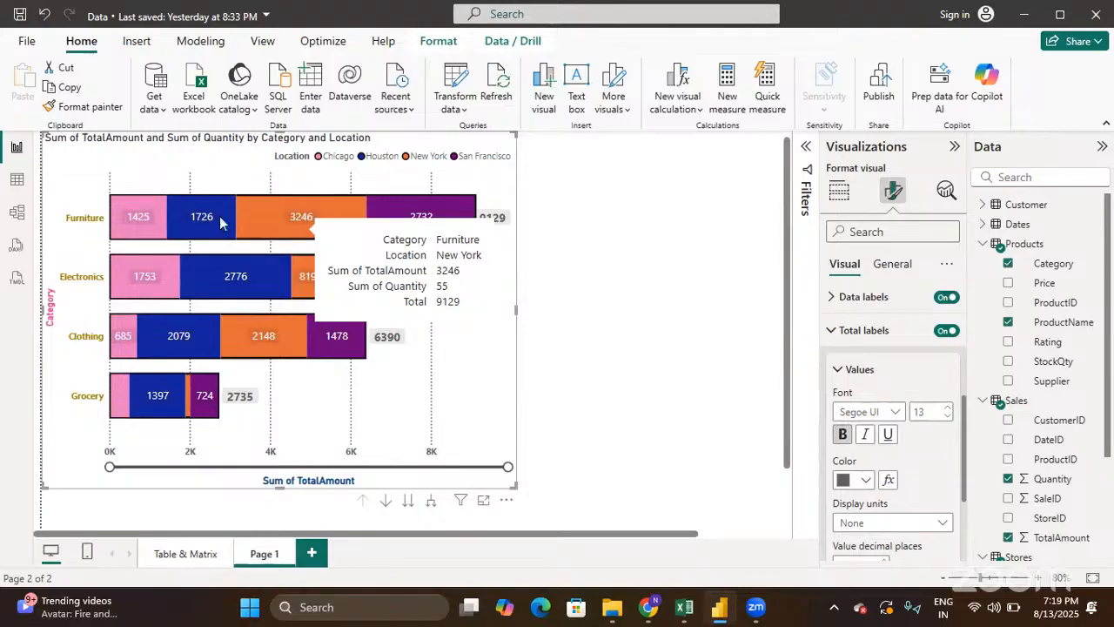
mouse_move(199, 221)
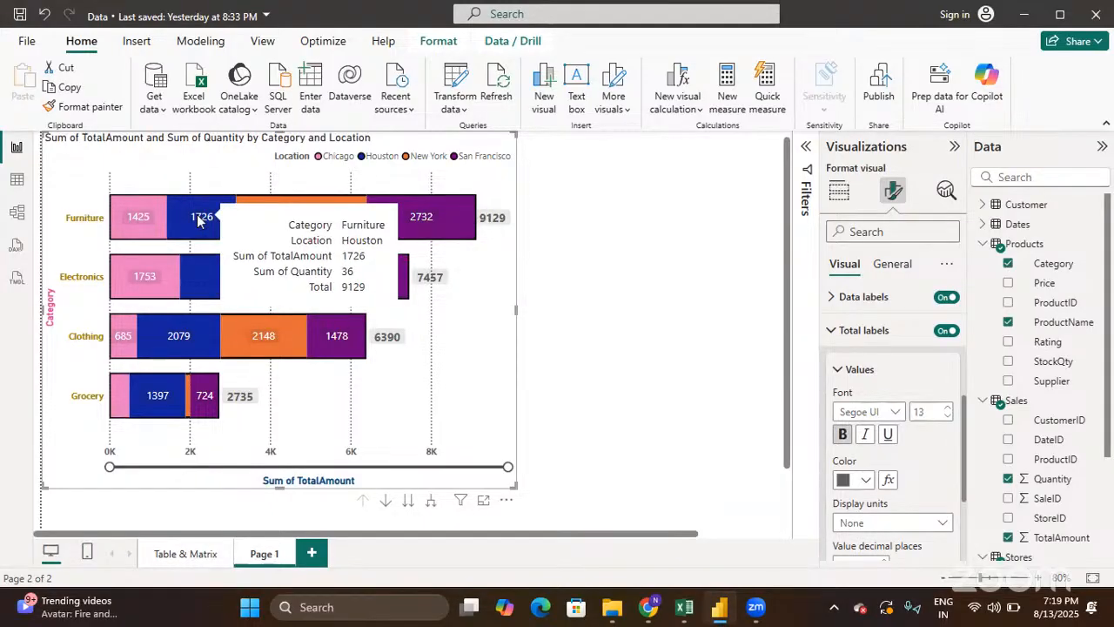
mouse_move(288, 329)
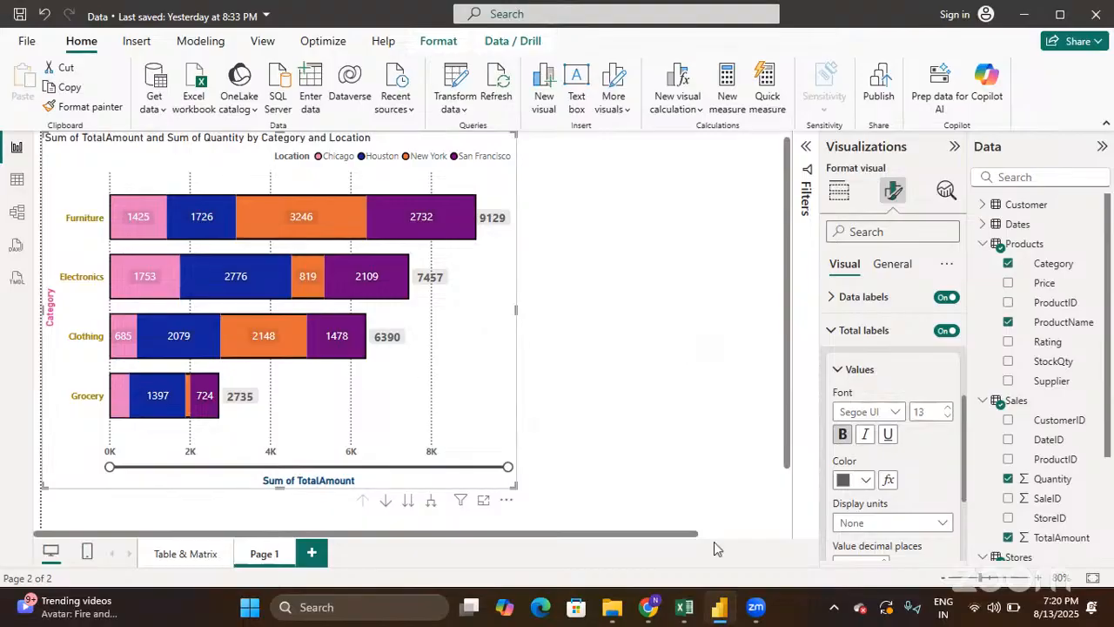
Switch to the Store_data_normalized workbook in Excel, select the whole Customer sheet, and return to the Power BI report
left_click(687, 607)
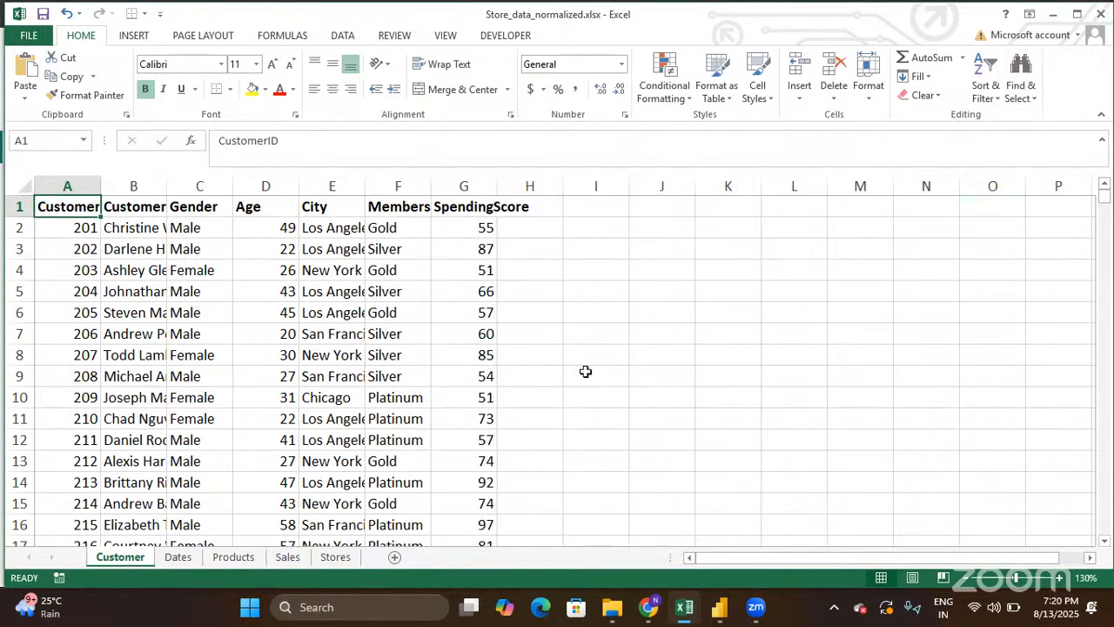
left_click(20, 186)
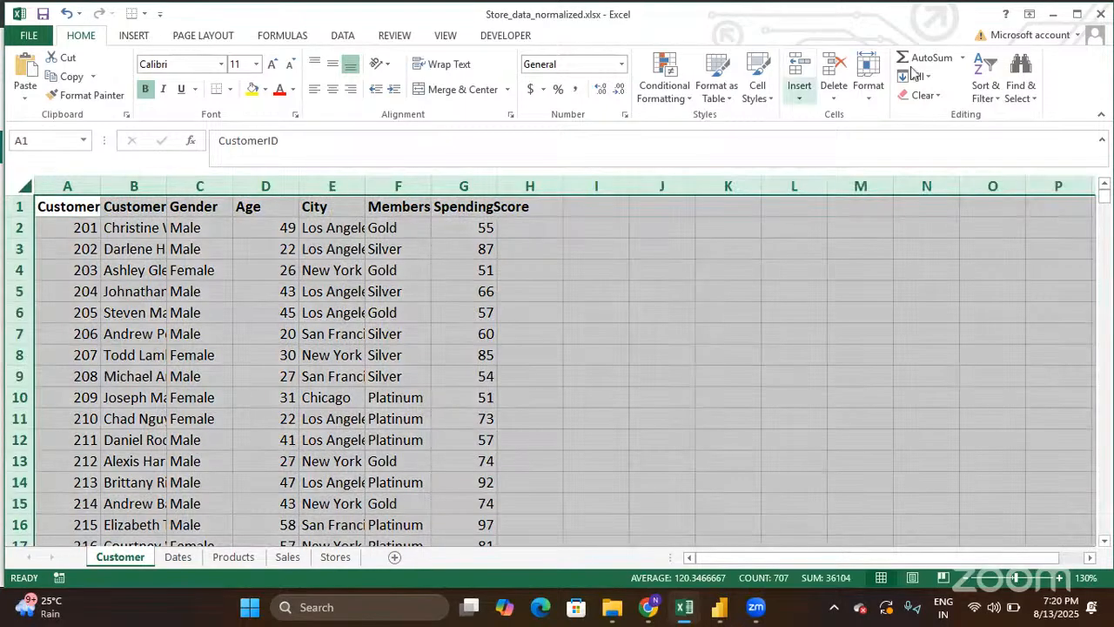
left_click(1052, 14)
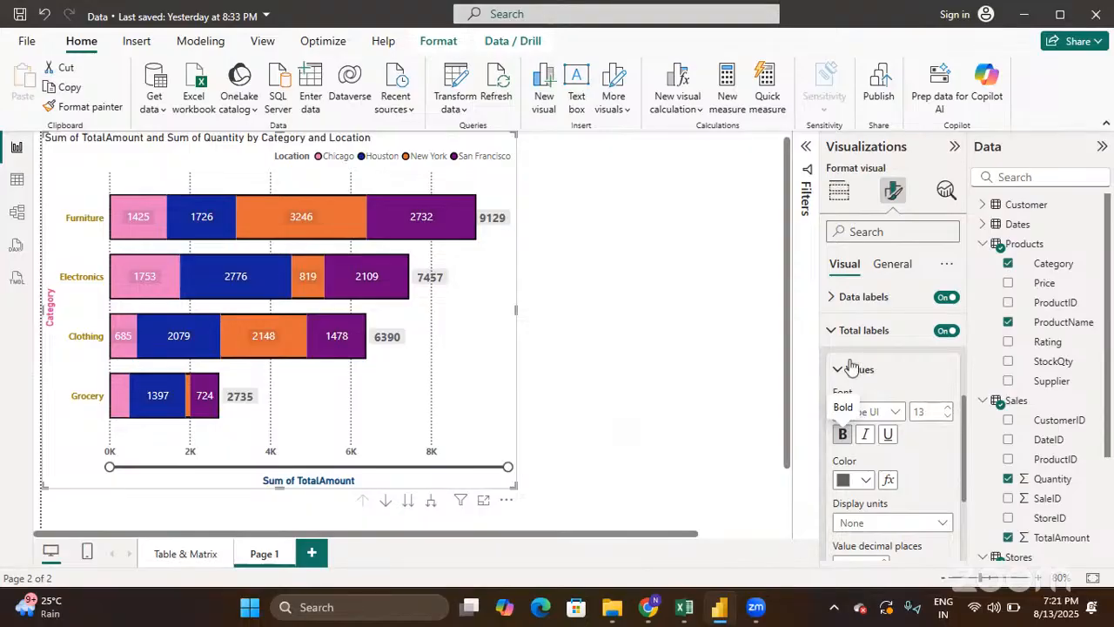
Replace the chart's title text with "Stacked Bar Chart"
left_click(834, 330)
scroll(833, 330, "up", 1)
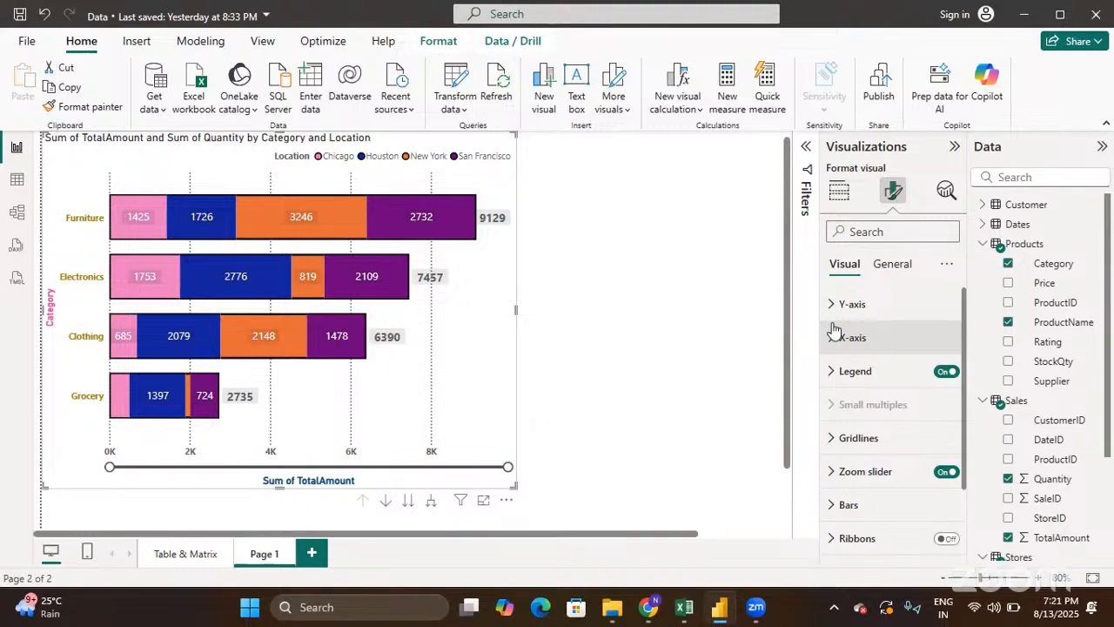
left_click(893, 266)
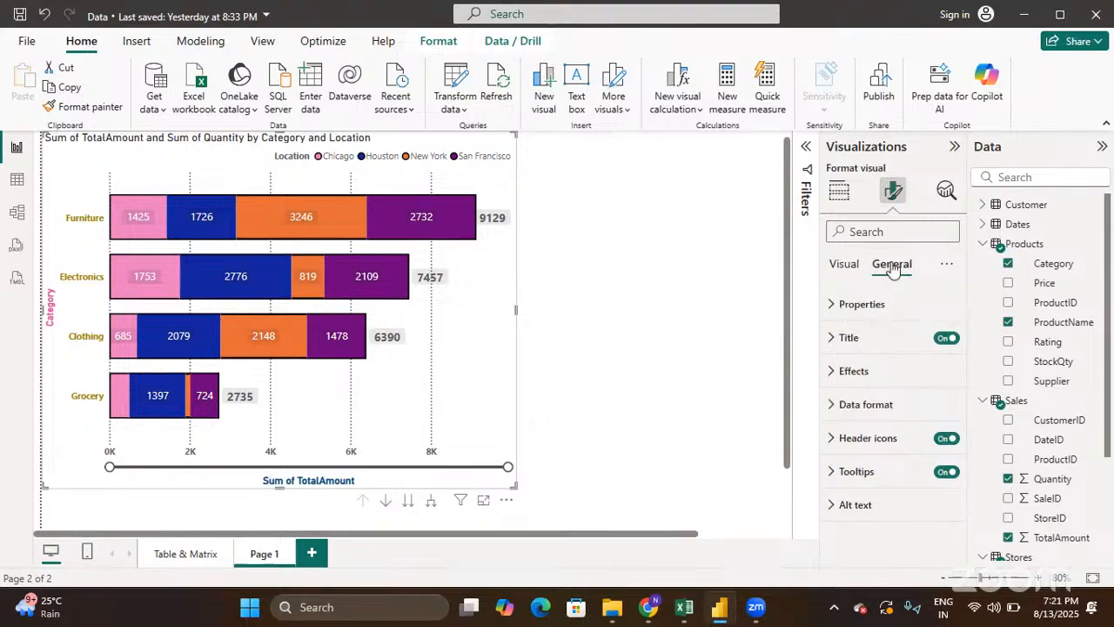
left_click(841, 338)
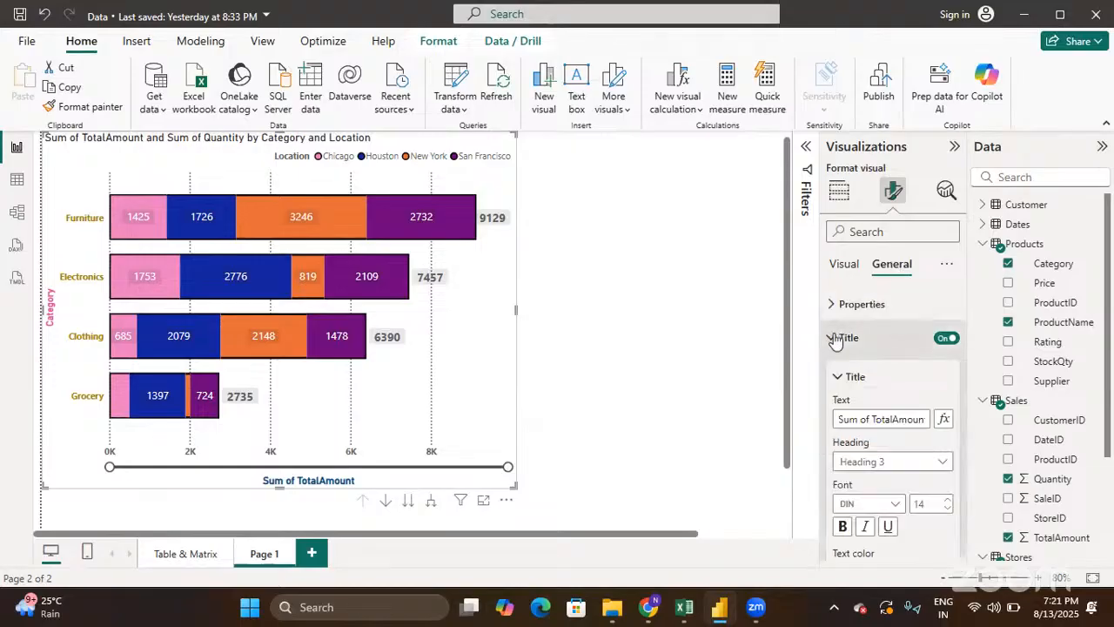
left_click(868, 418)
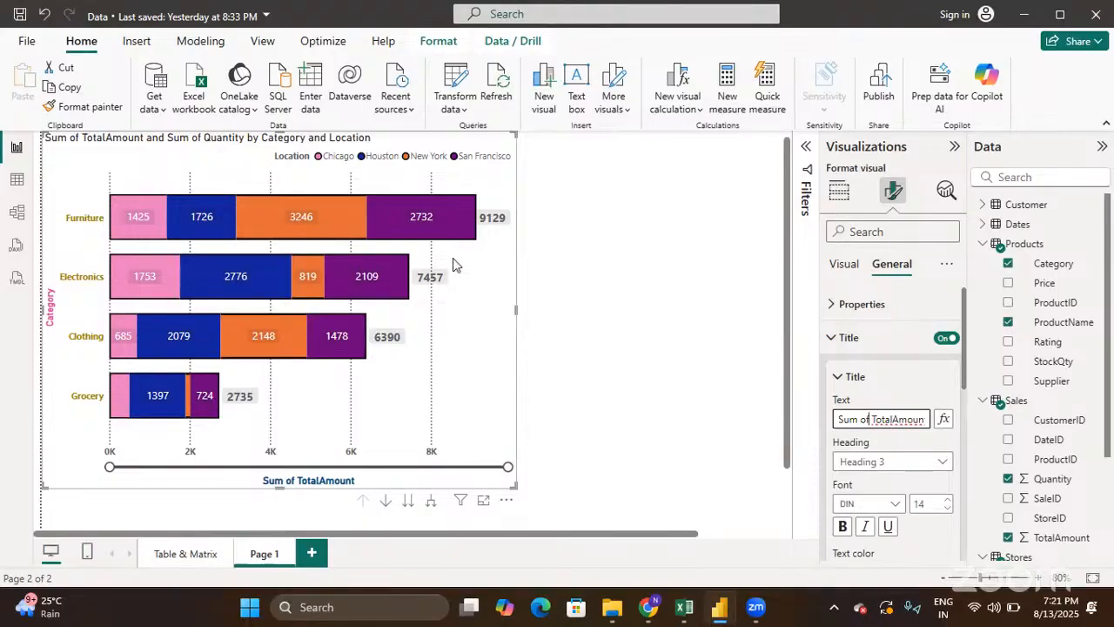
key("ctrl+a")
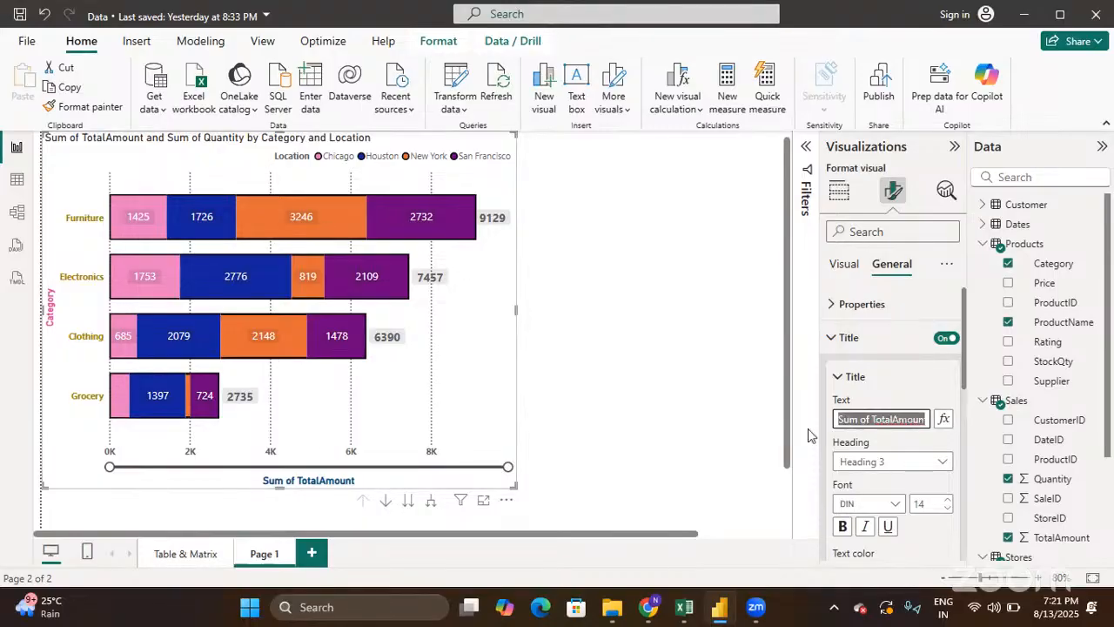
type("Stacked")
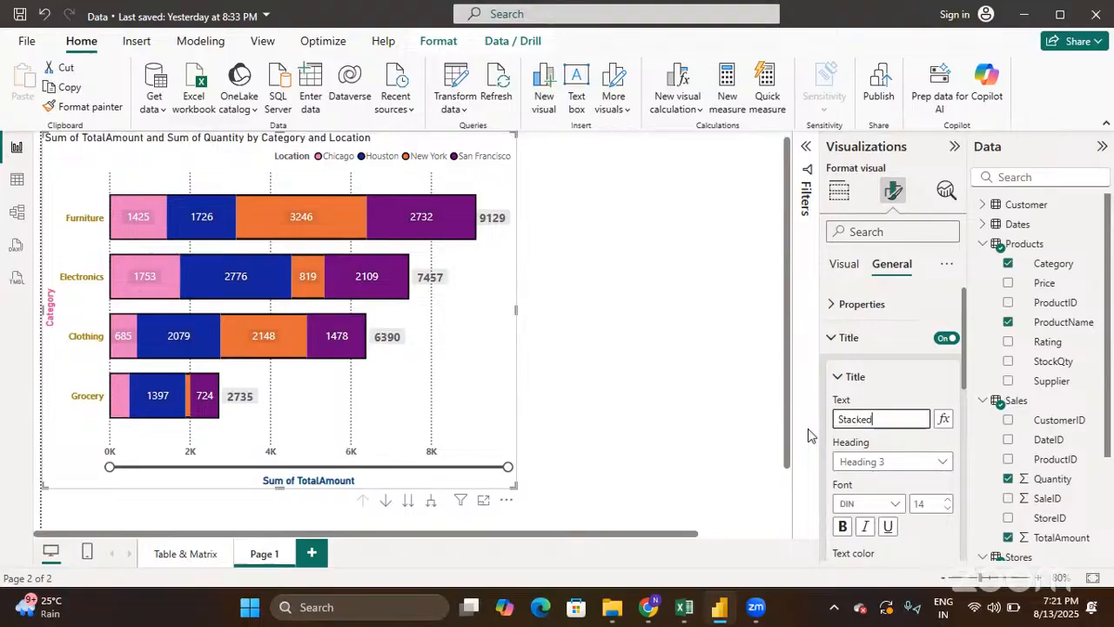
type(" Bar ")
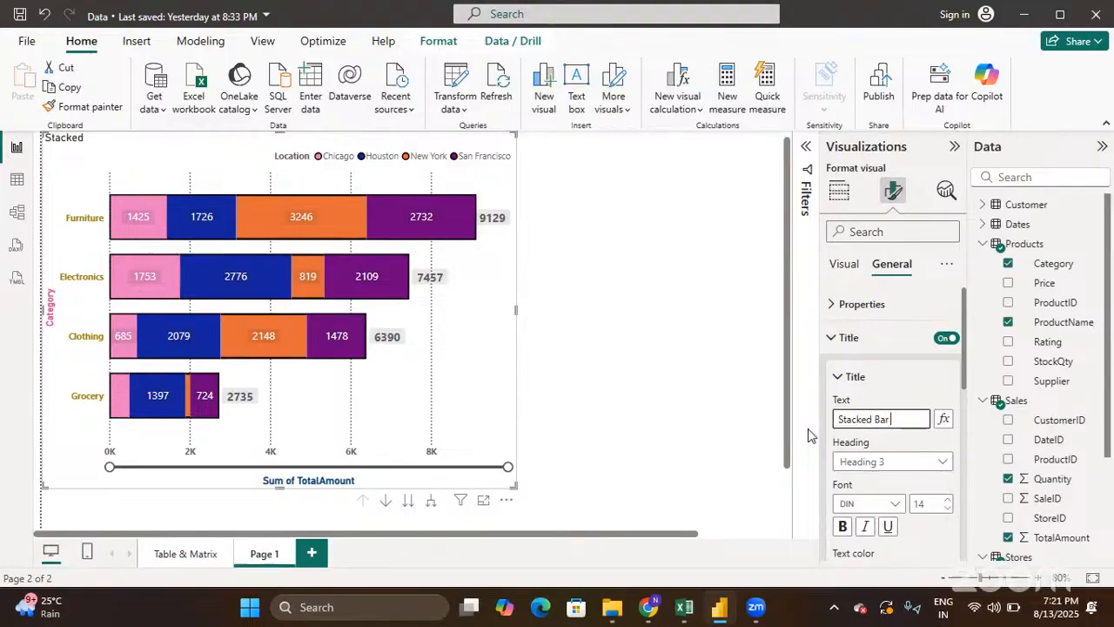
type("Chart")
Format the chart title in bold at font size 20 and center it horizontally
left_click(945, 502)
left_click(946, 502)
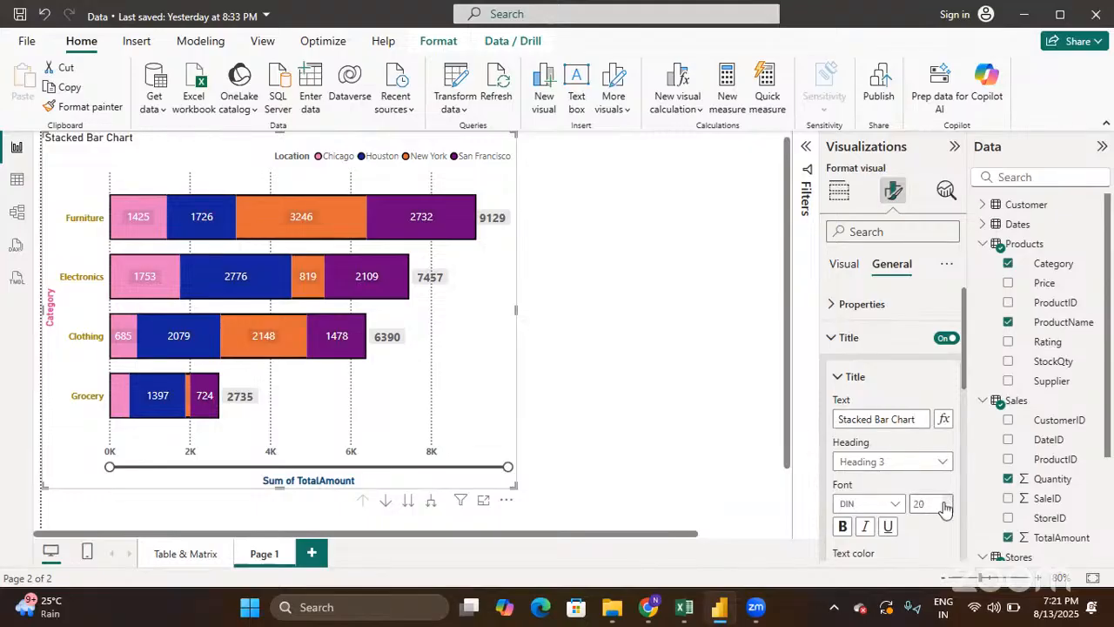
left_click(945, 503)
left_click(945, 502)
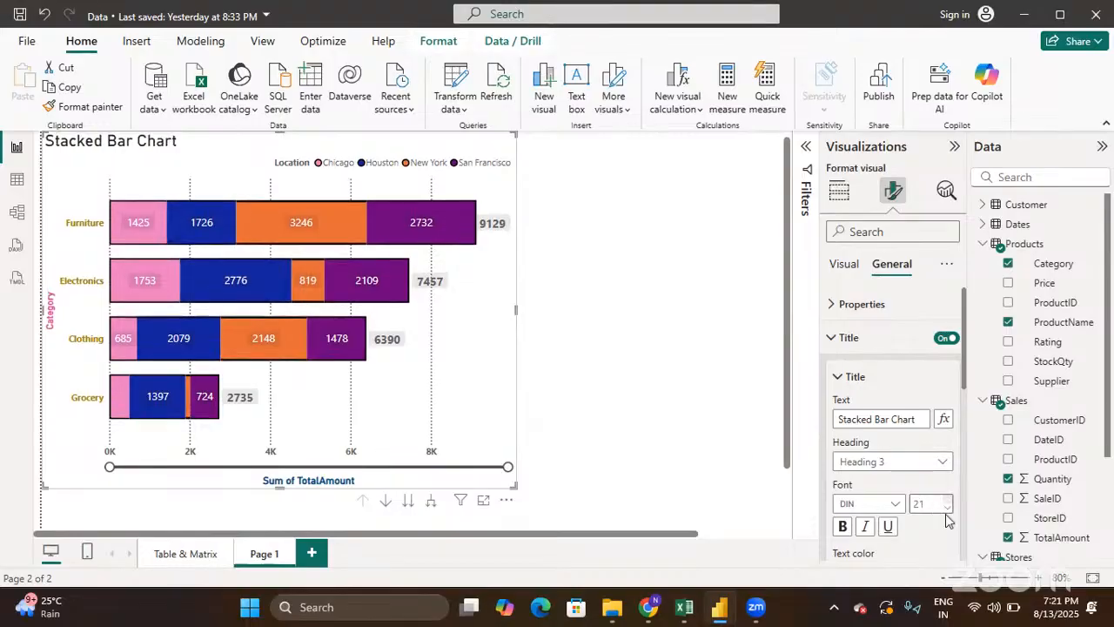
left_click(947, 510)
scroll(885, 527, "down", 1)
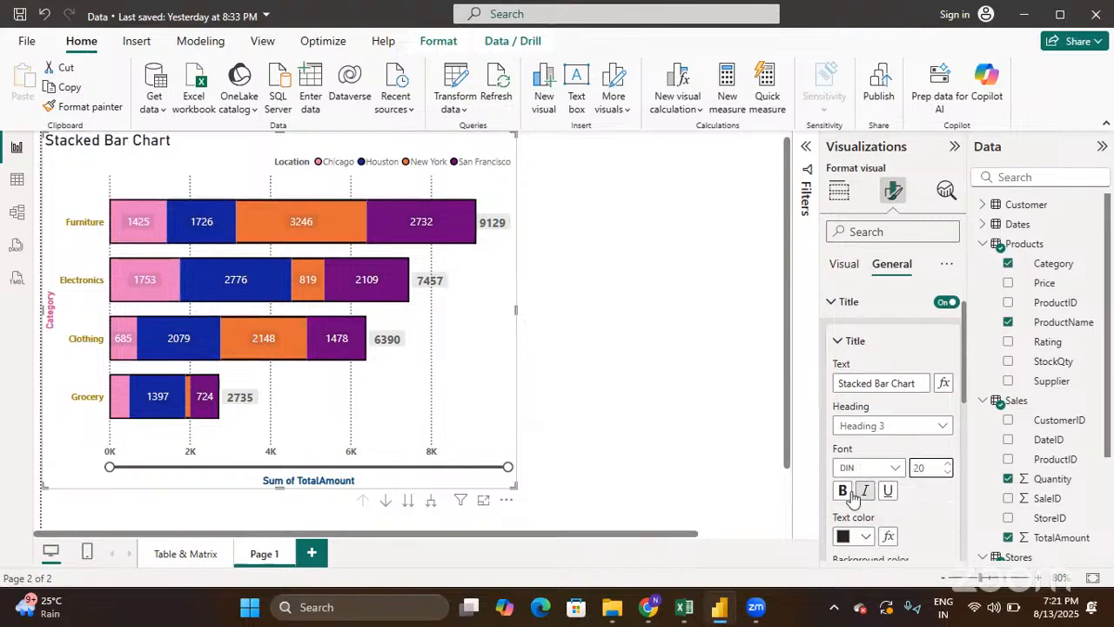
left_click(842, 490)
scroll(843, 489, "down", 3)
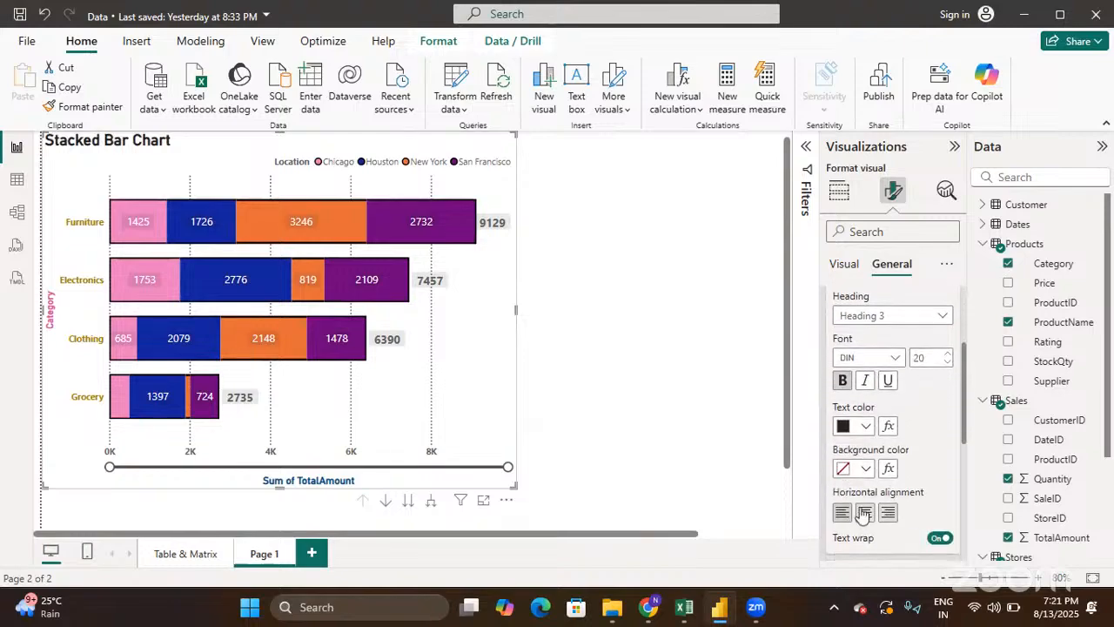
left_click(864, 512)
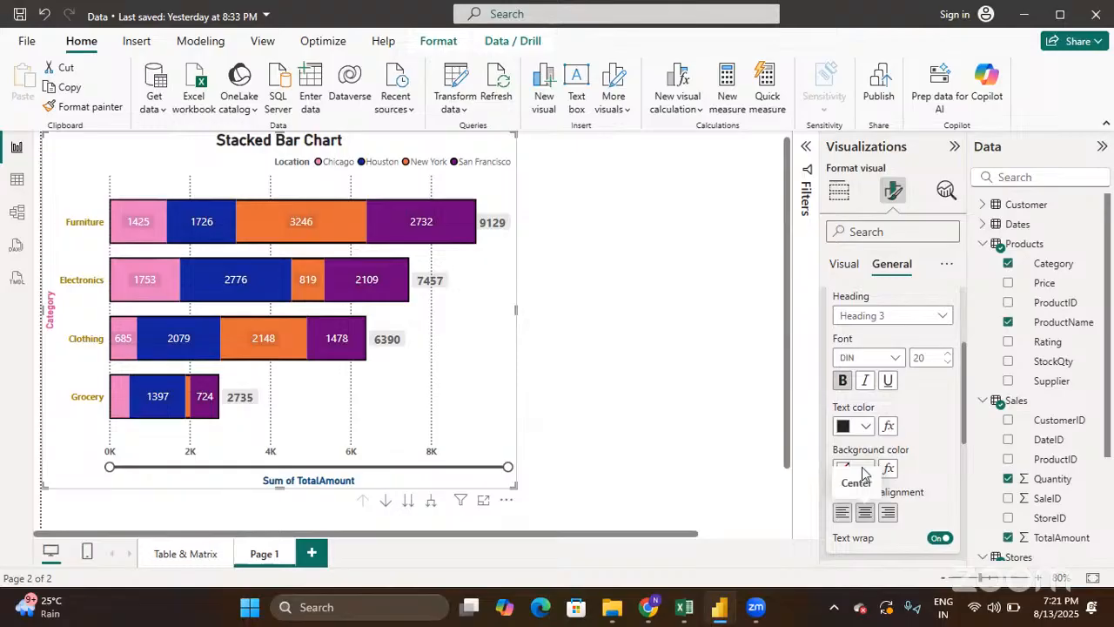
Convert the stacked bar chart to a stacked column chart
left_click(836, 199)
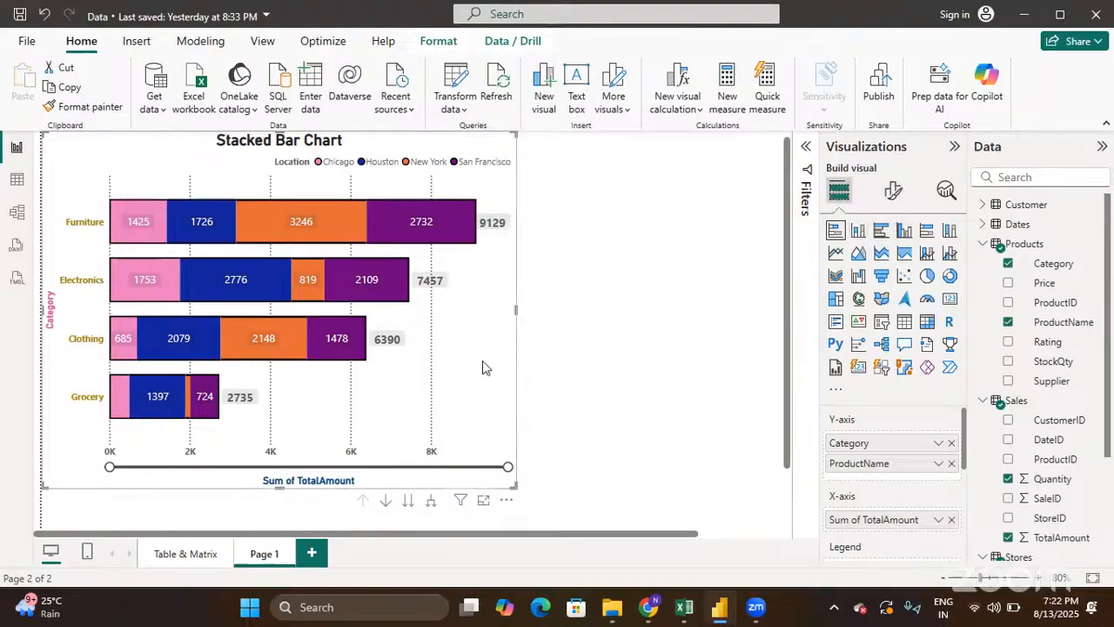
left_click(857, 231)
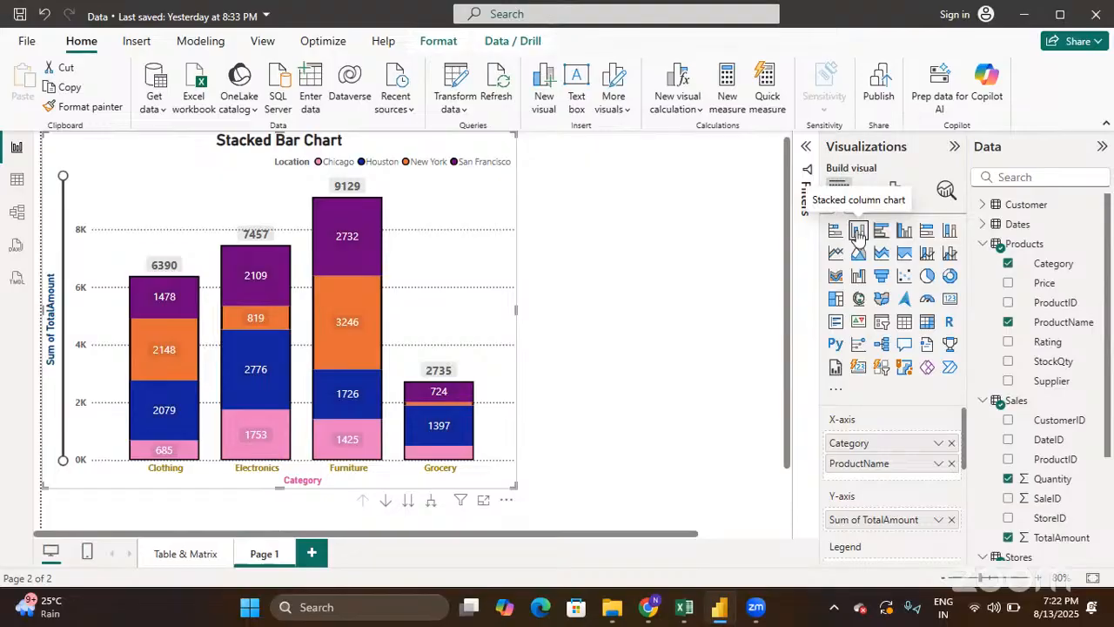
scroll(905, 453, "down", 1)
scroll(905, 452, "up", 1)
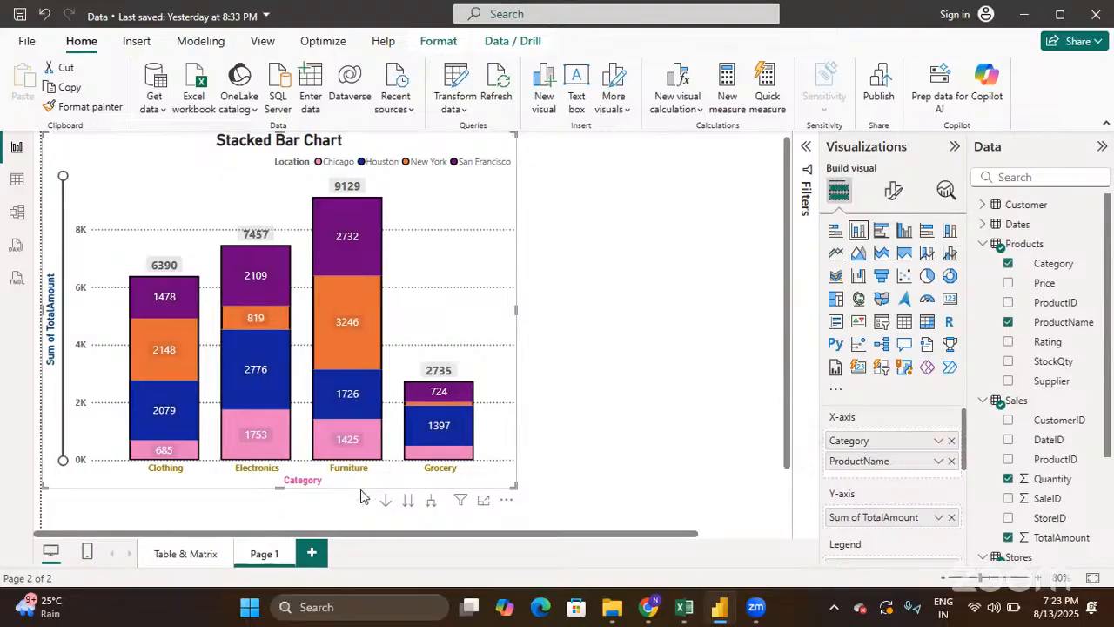
Examine the stacked column chart's field assignments and its visual formatting options
scroll(865, 522, "down", 1)
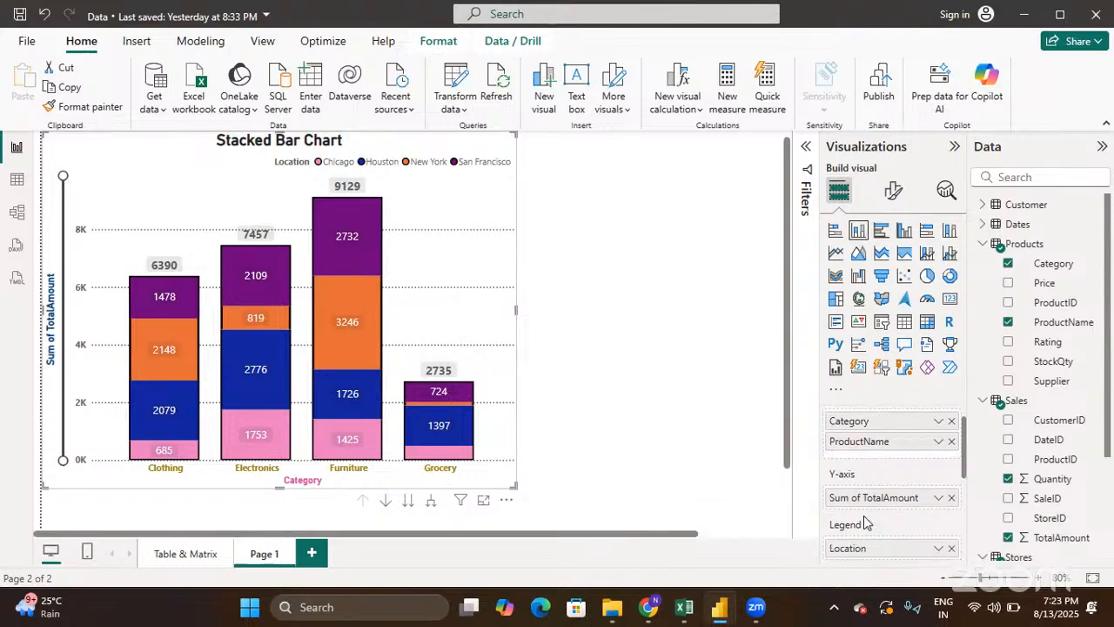
scroll(899, 518, "down", 3)
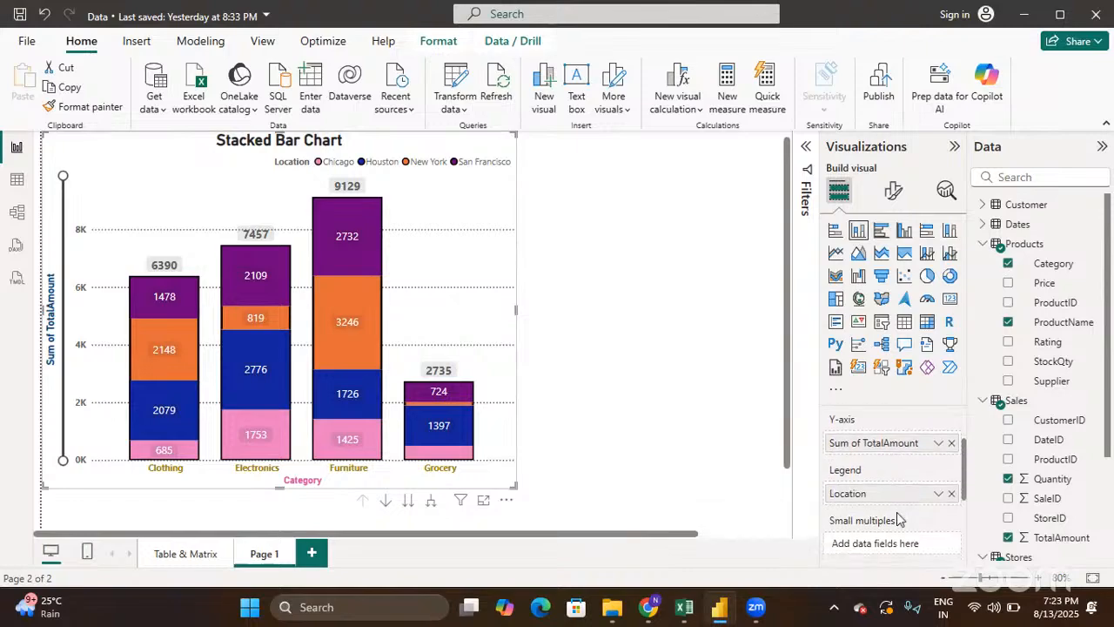
scroll(899, 519, "down", 5)
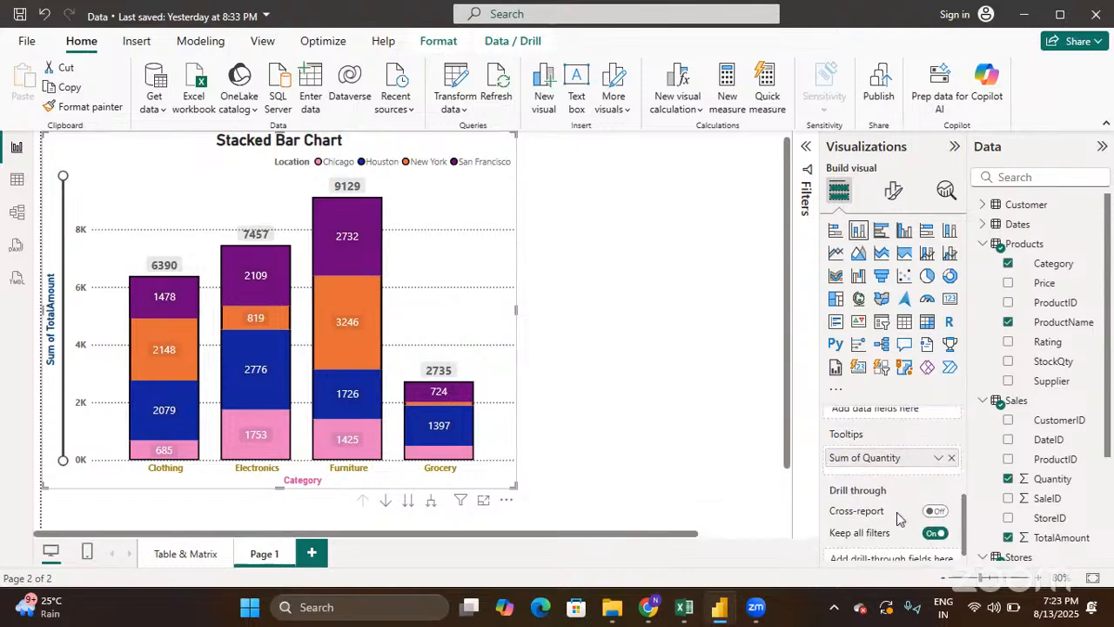
left_click(892, 191)
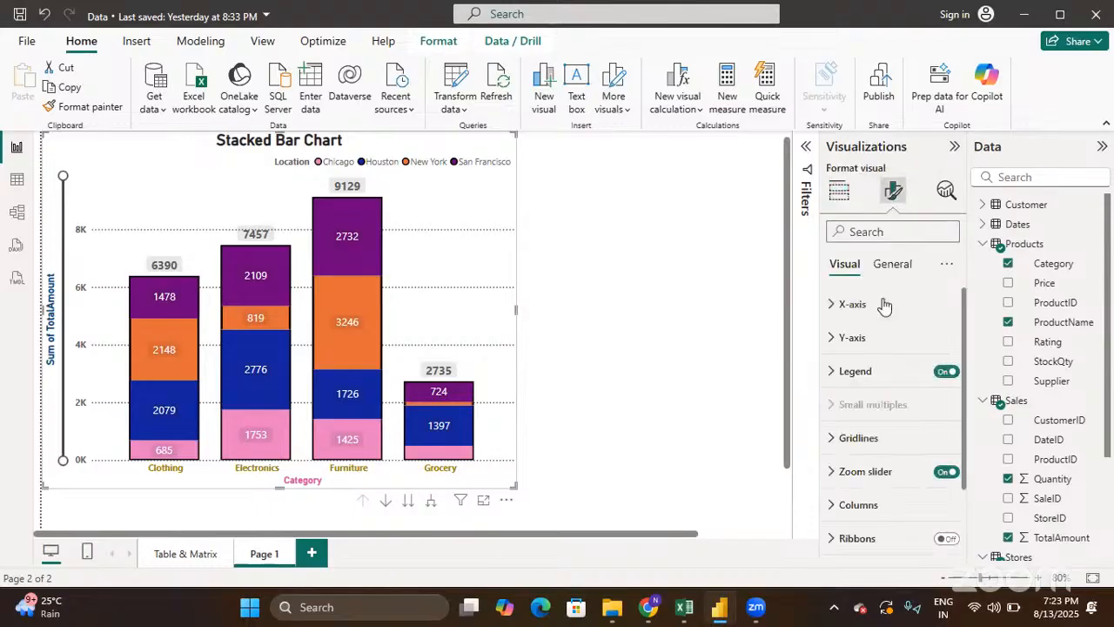
scroll(879, 348, "down", 2)
scroll(881, 348, "up", 2)
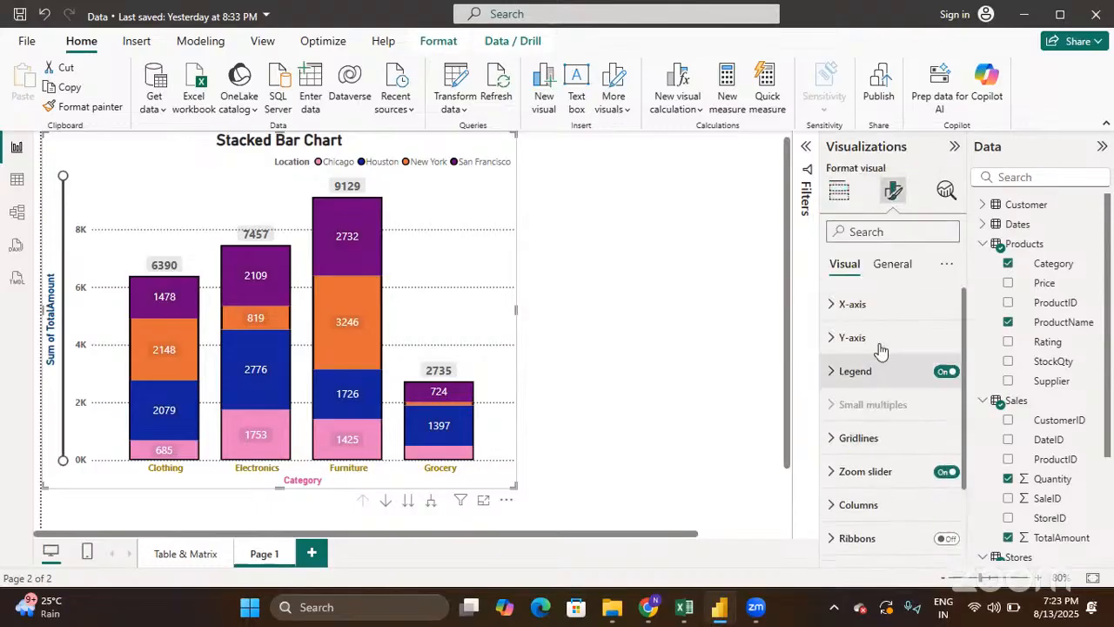
scroll(881, 348, "down", 2)
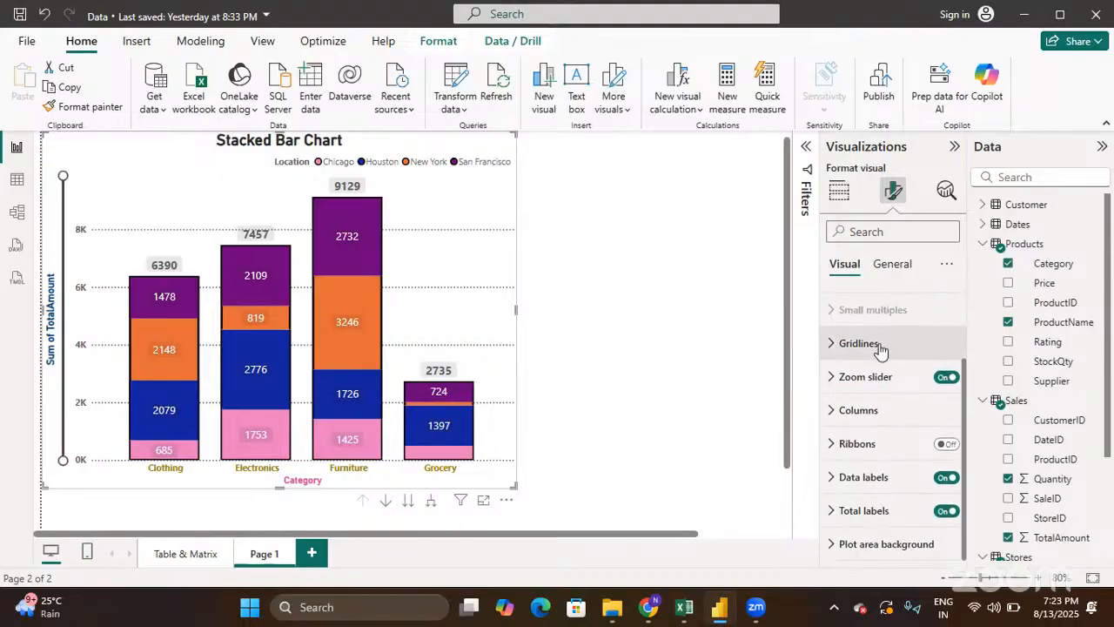
scroll(881, 348, "up", 2)
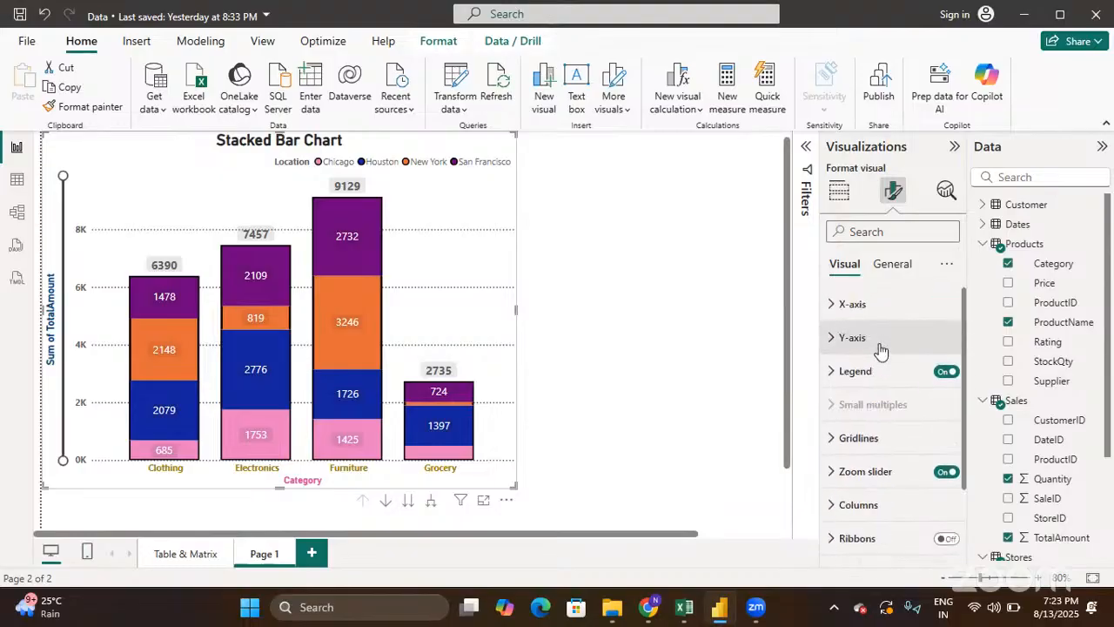
Convert the column chart back to a stacked bar chart and rename the report page as "Stacked Bar"
left_click(839, 190)
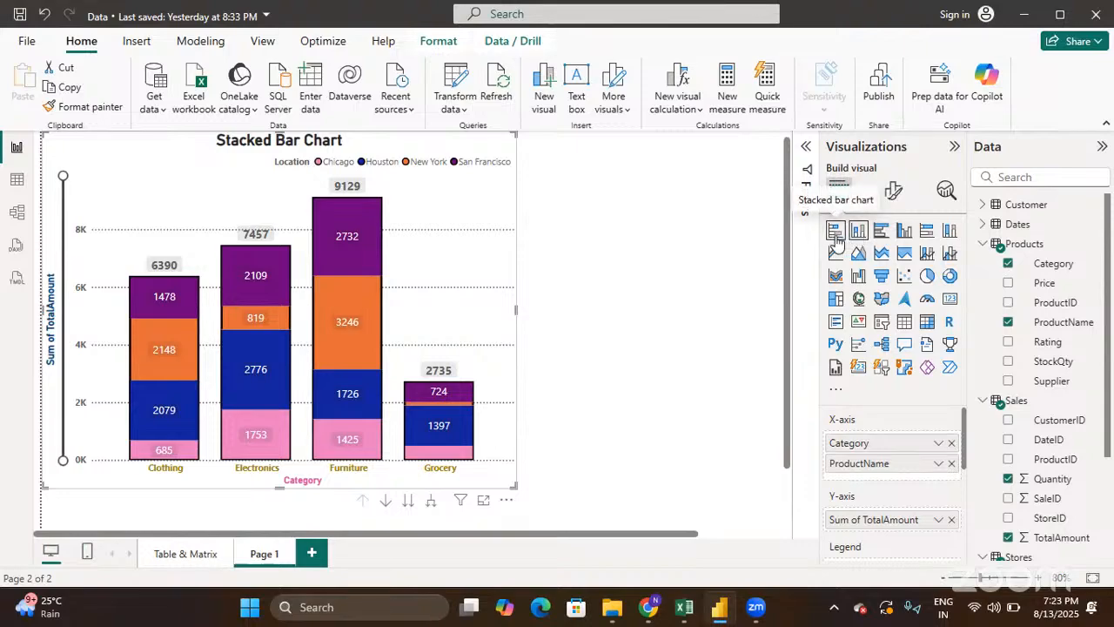
left_click(835, 231)
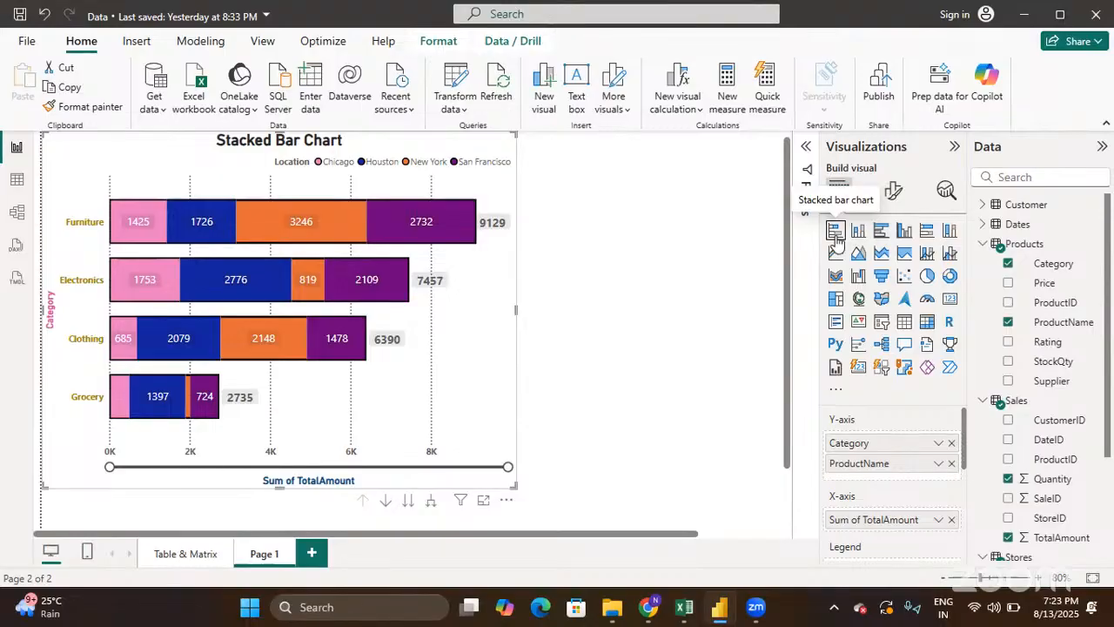
double_click(279, 558)
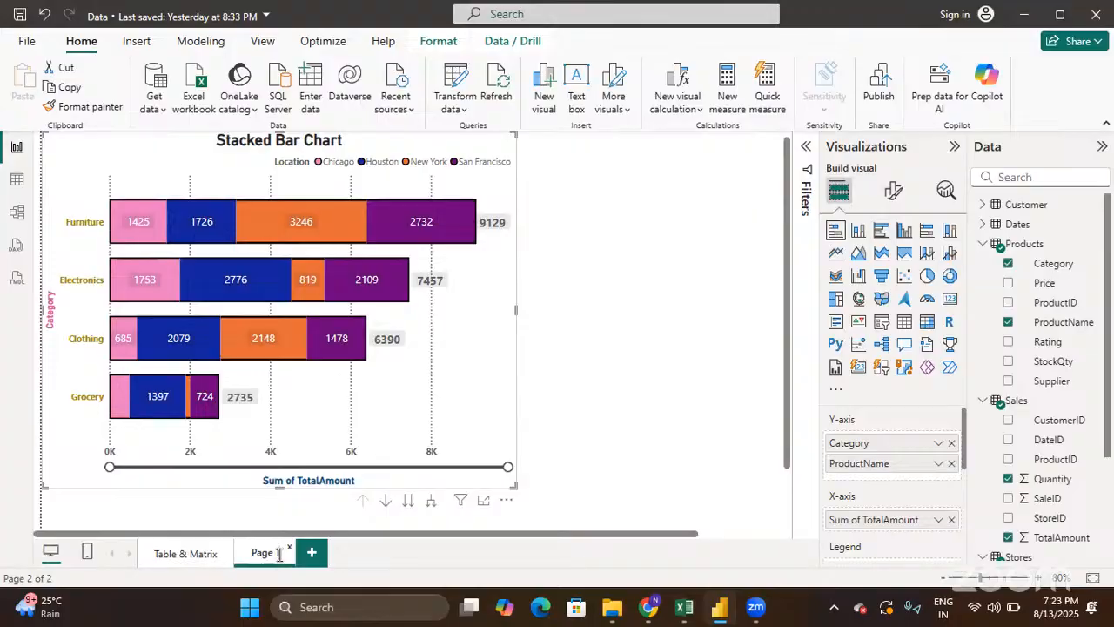
type("Stac")
type("ked")
type(" Bar")
key("Return")
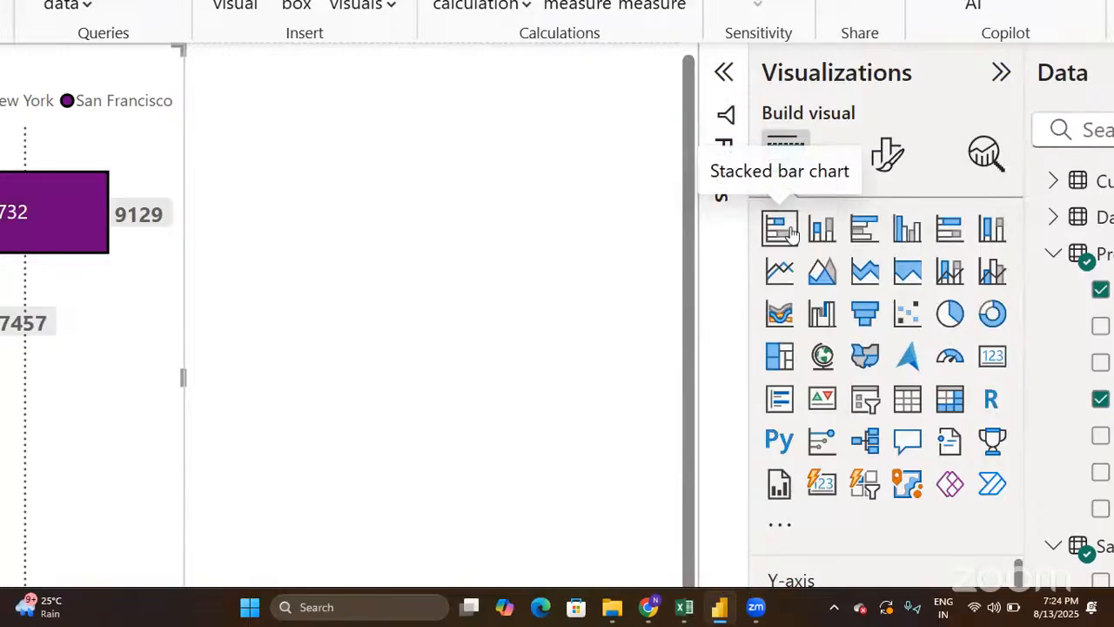
left_click(787, 230)
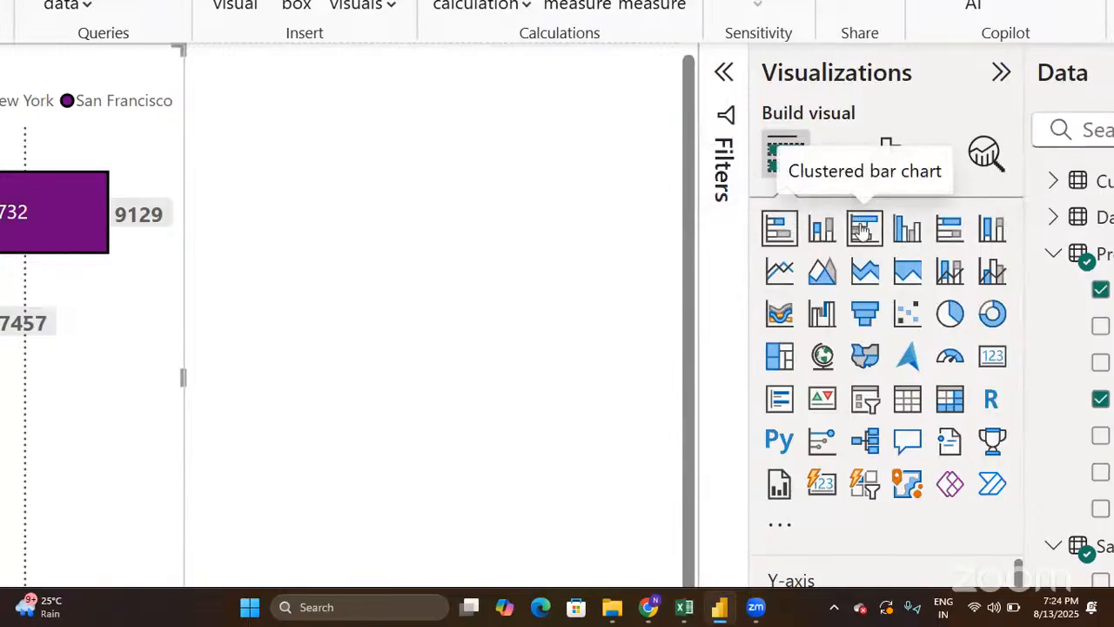
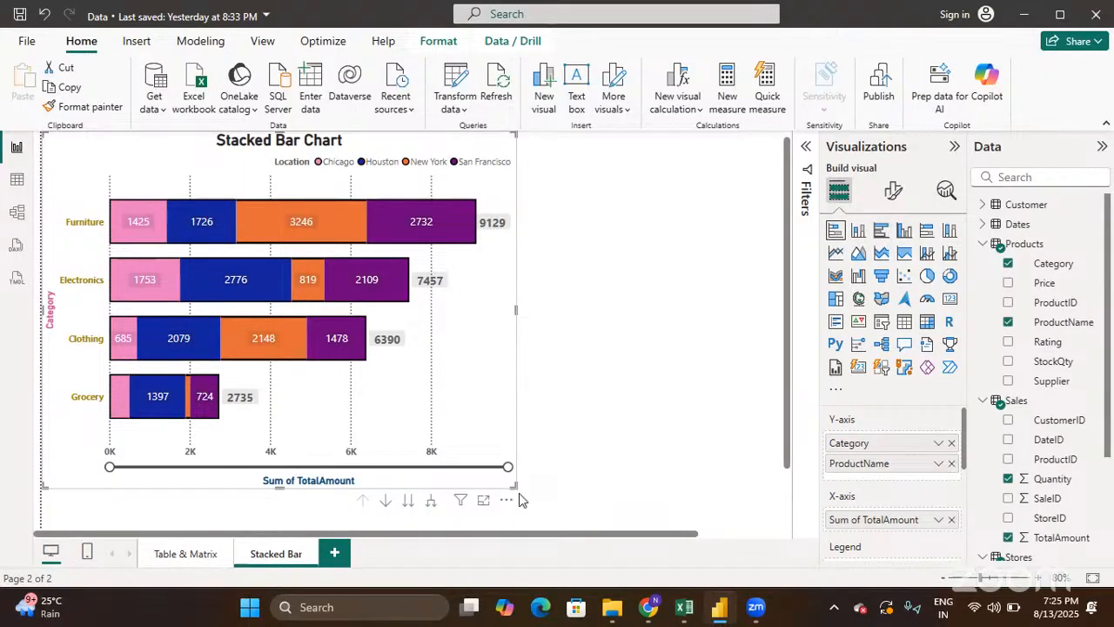
Shrink the stacked bar chart slightly and add an empty clustered bar chart to the page
left_click_drag(516, 486, 471, 461)
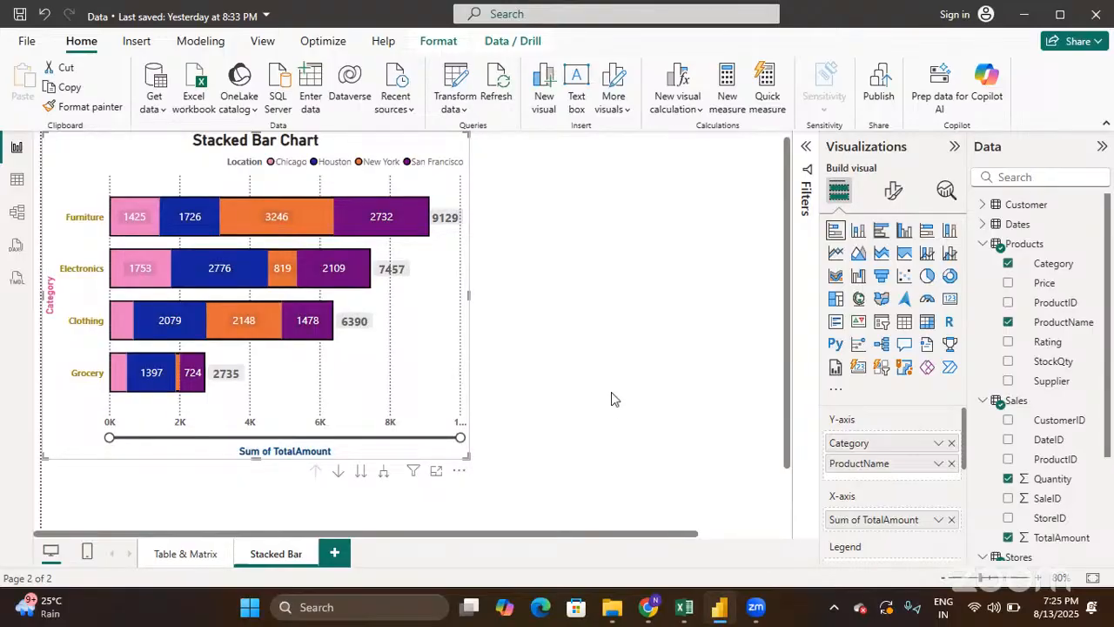
left_click_drag(676, 533, 805, 536)
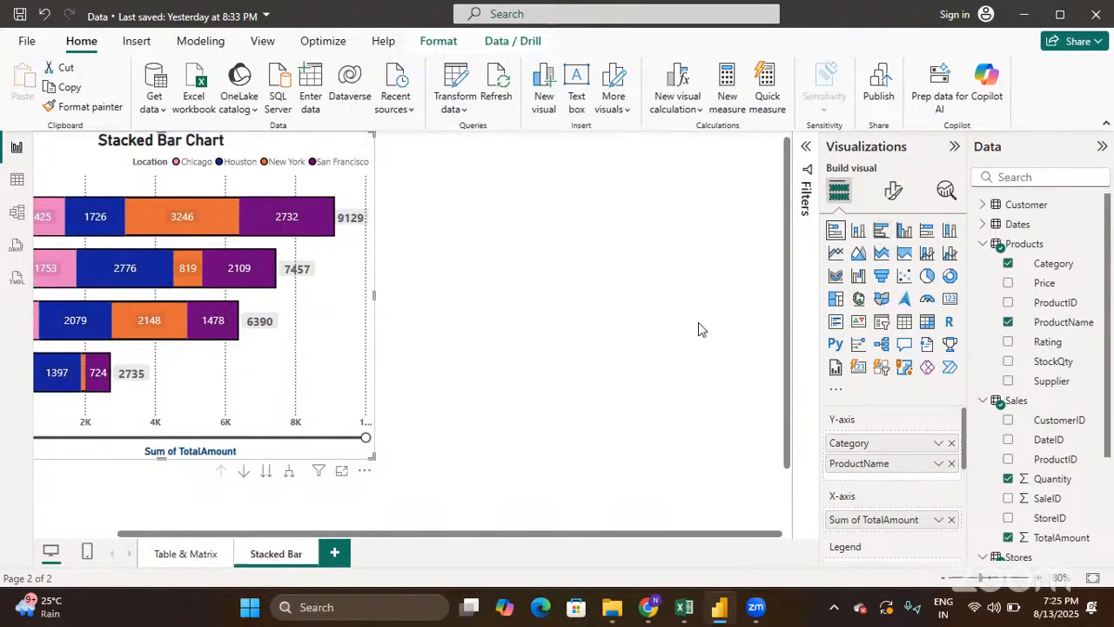
left_click(755, 303)
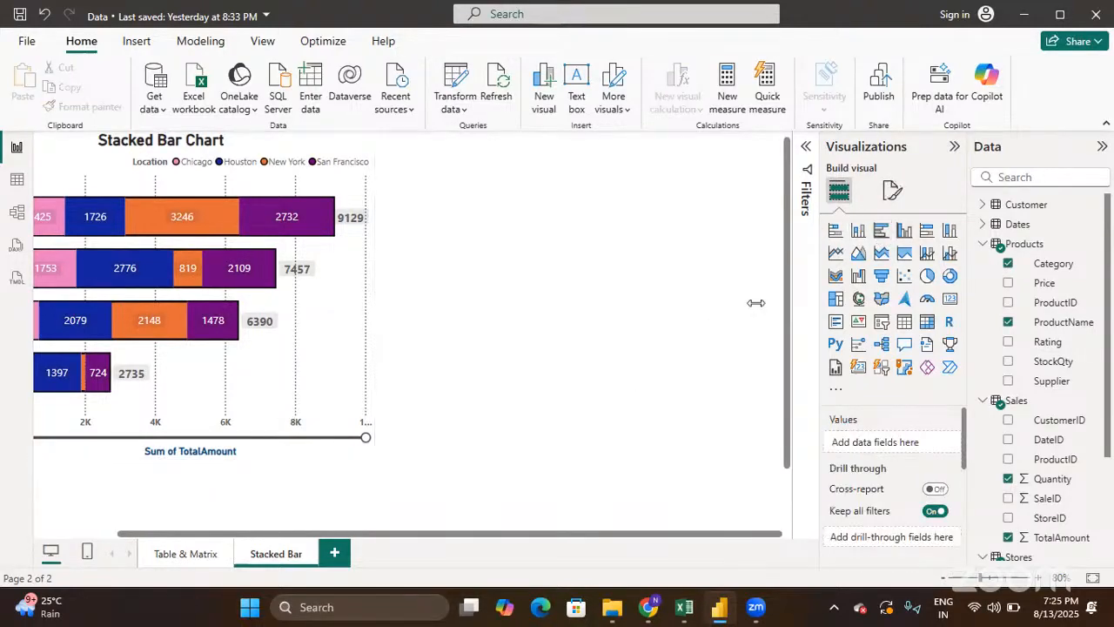
left_click(880, 234)
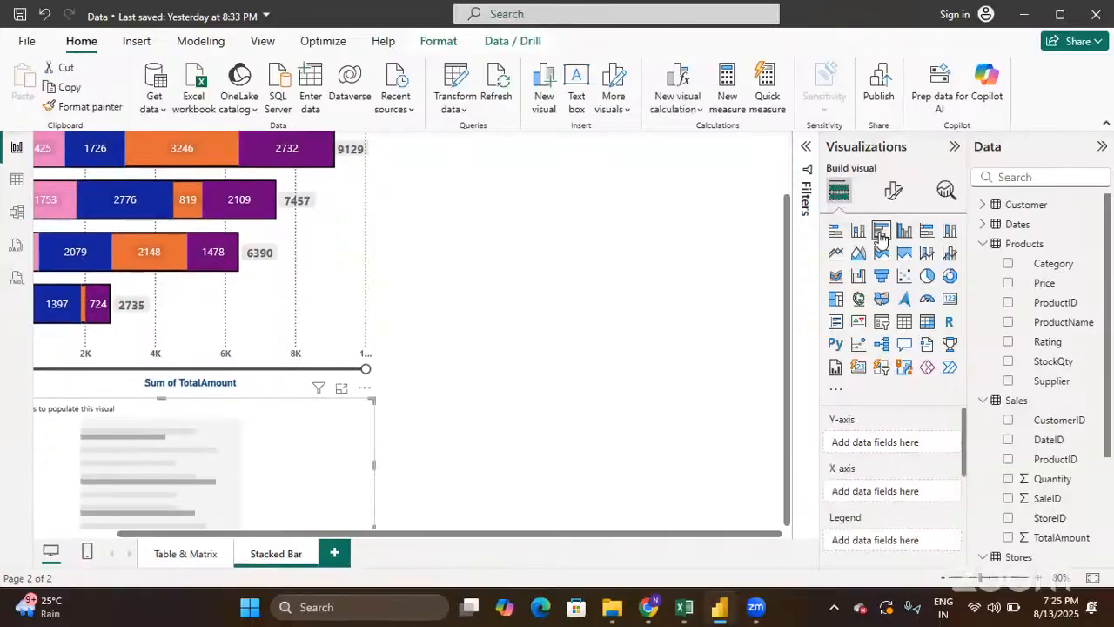
Place the empty clustered bar chart directly to the right of the stacked bar chart and resize it to the same height without overlap
left_click_drag(304, 403, 707, 235)
scroll(576, 409, "up", 2)
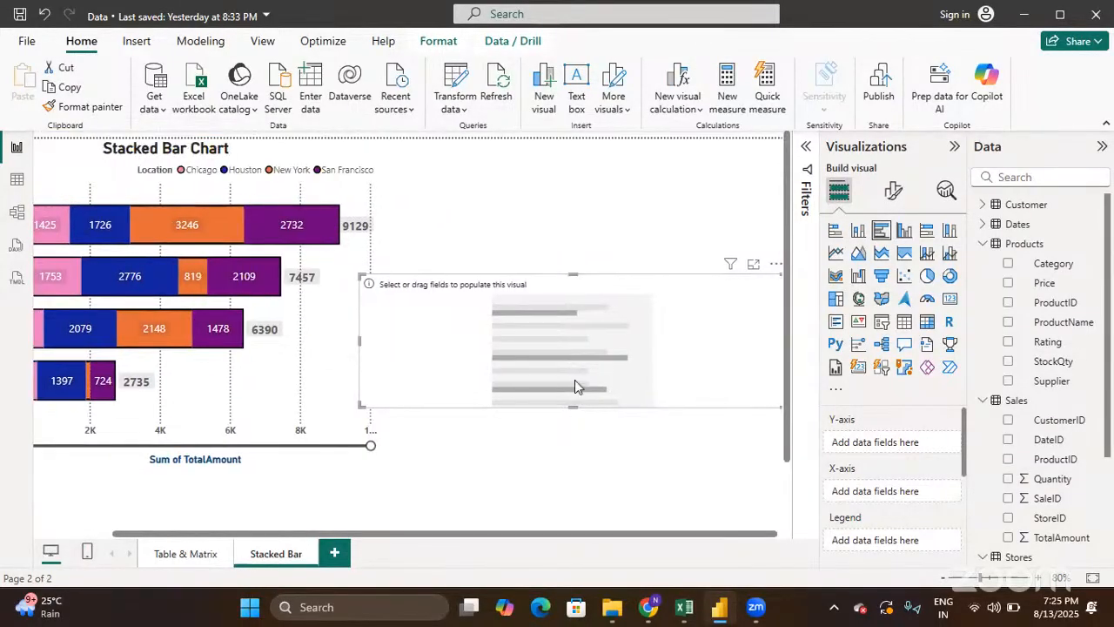
left_click_drag(593, 322, 615, 192)
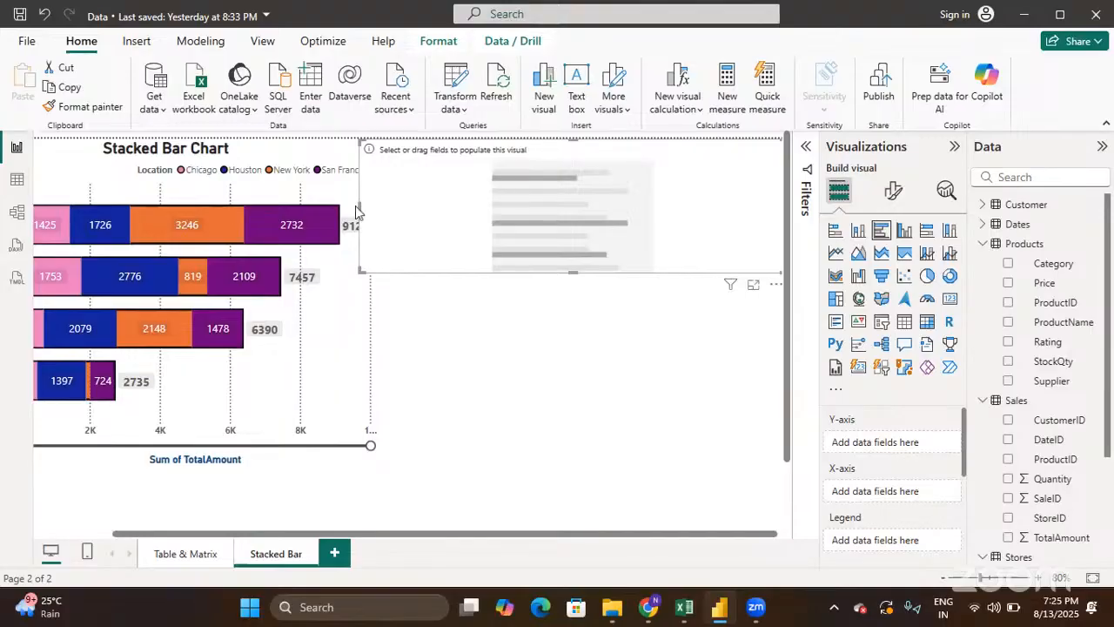
left_click_drag(358, 203, 376, 210)
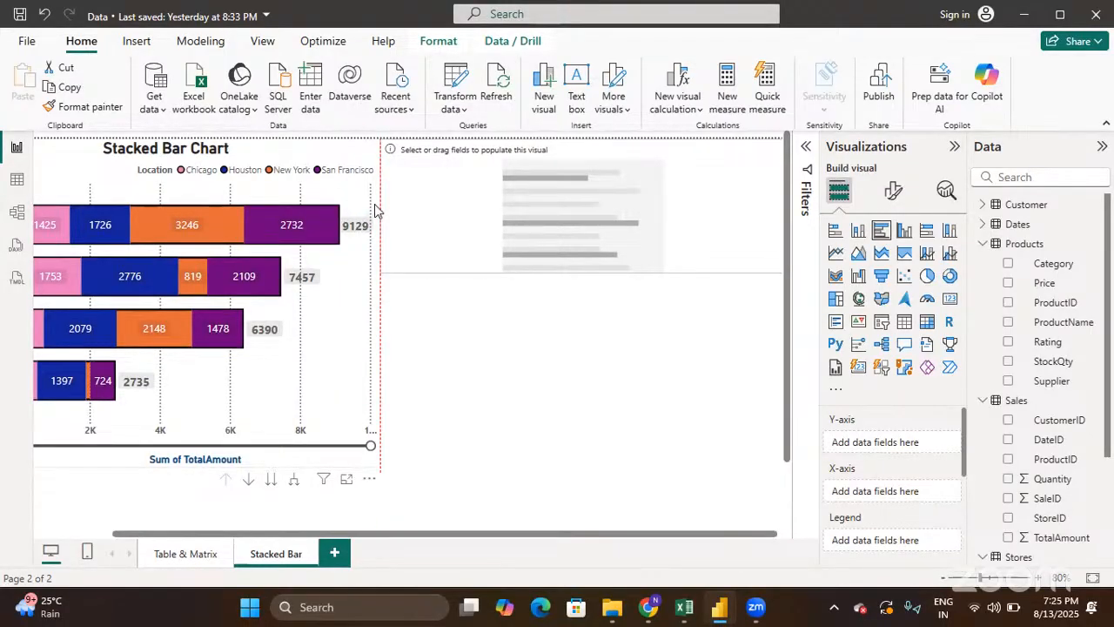
left_click_drag(375, 210, 375, 210)
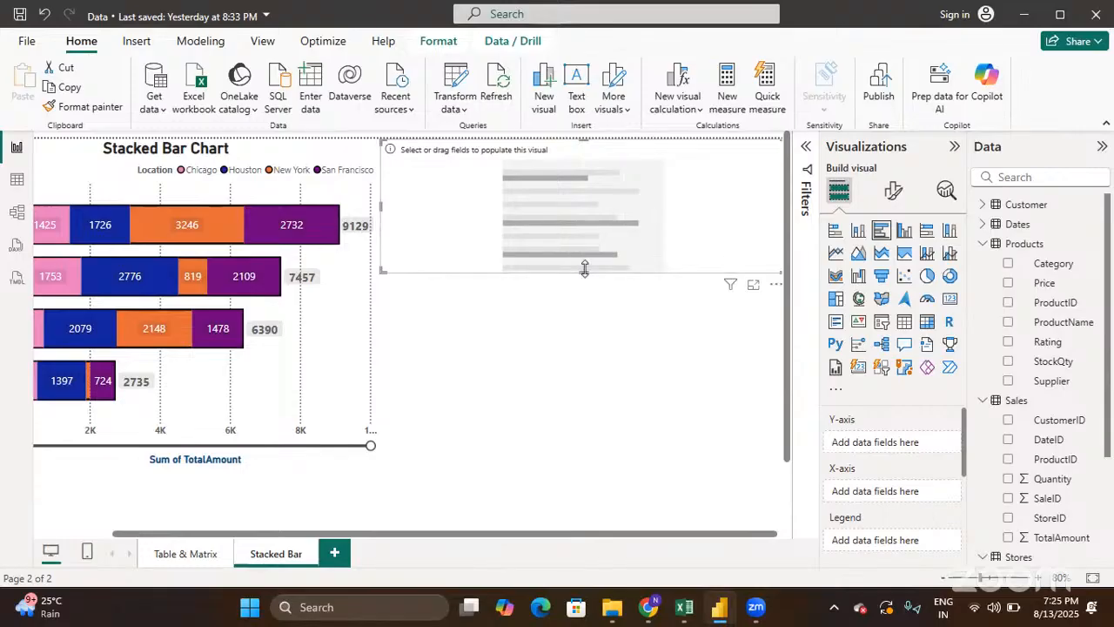
left_click_drag(585, 269, 578, 459)
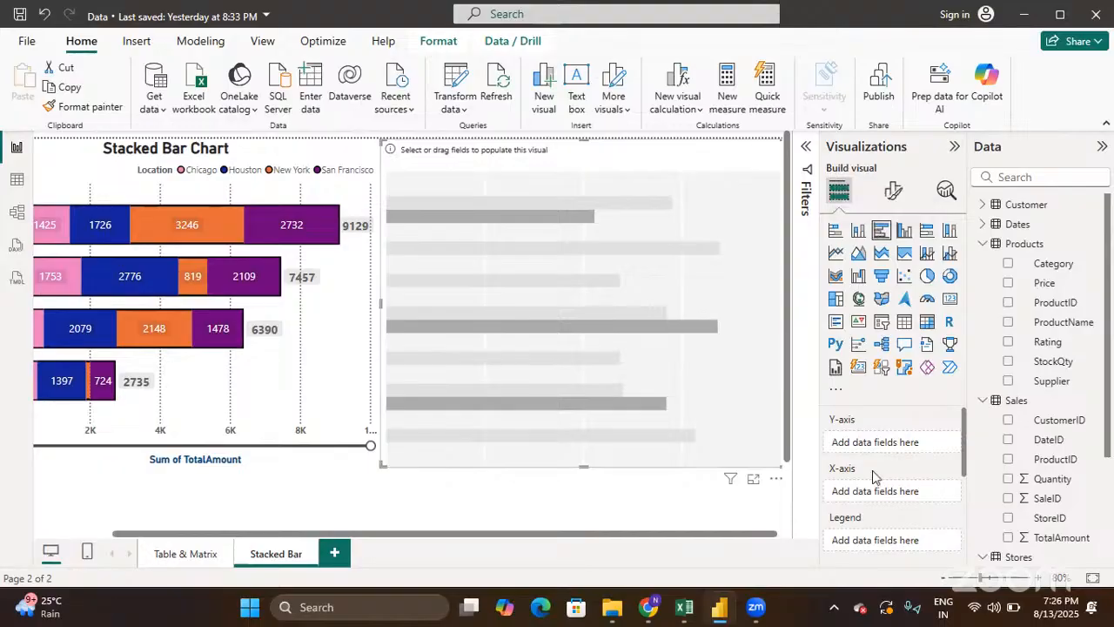
Assign Category and ProductName from the Products table to the clustered bar chart's Y-axis
scroll(873, 472, "down", 3)
scroll(873, 477, "up", 1)
scroll(873, 474, "up", 2)
scroll(853, 477, "down", 3)
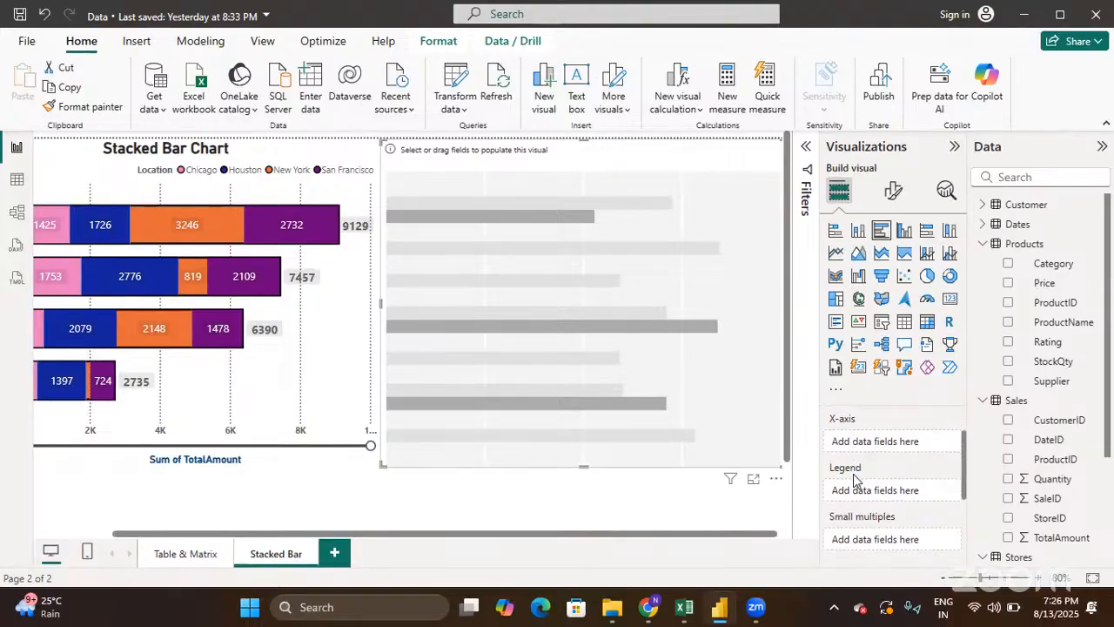
scroll(854, 478, "up", 1)
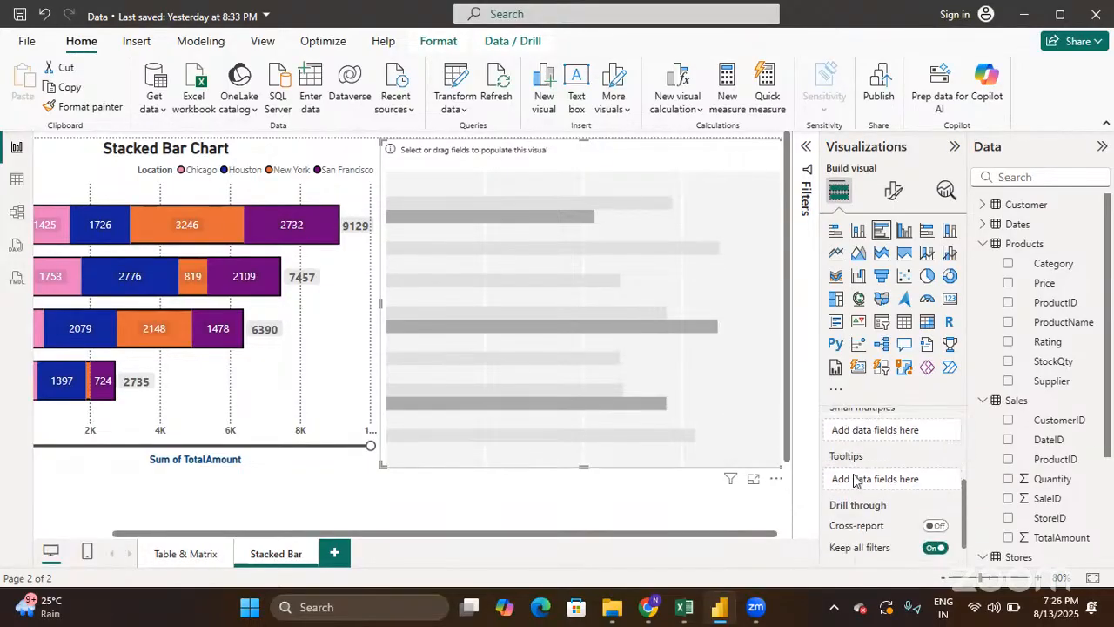
scroll(854, 479, "up", 2)
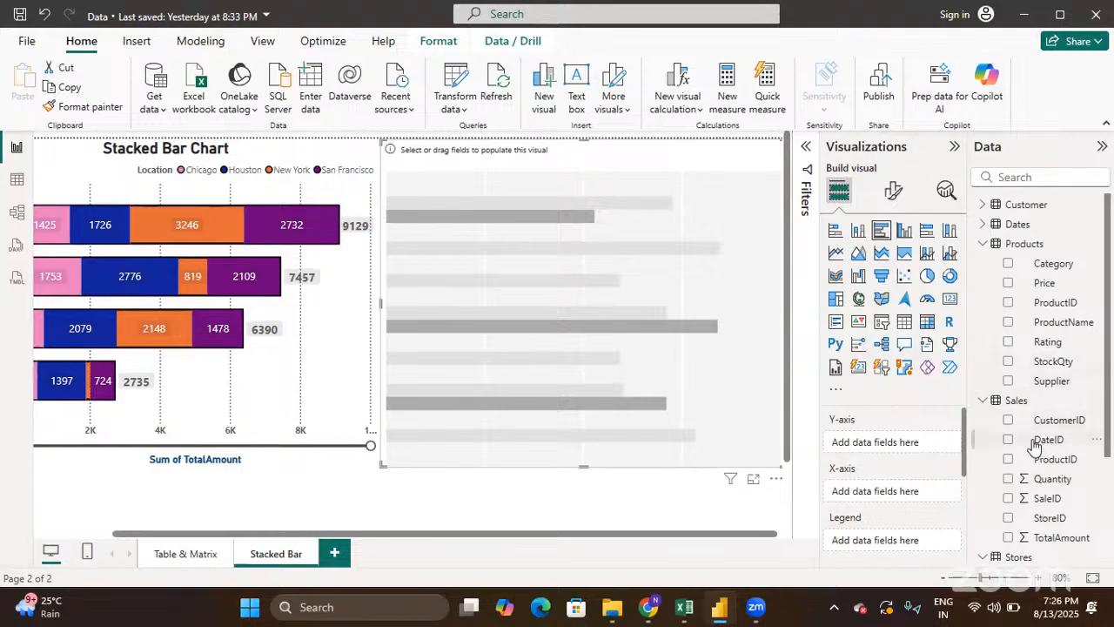
left_click(1008, 263)
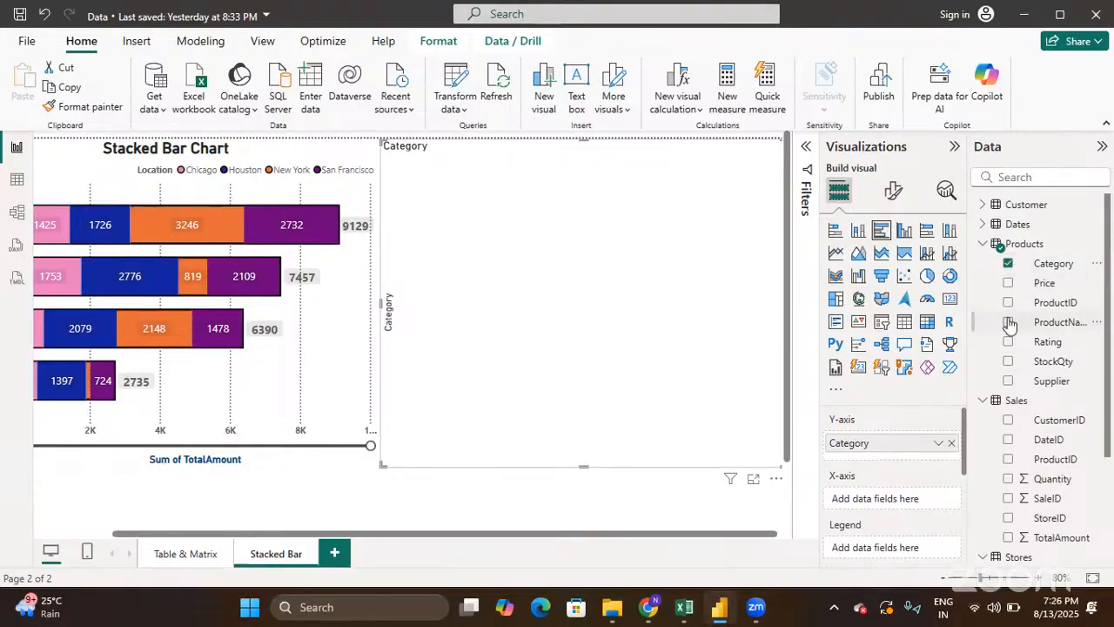
left_click_drag(1009, 323, 900, 457)
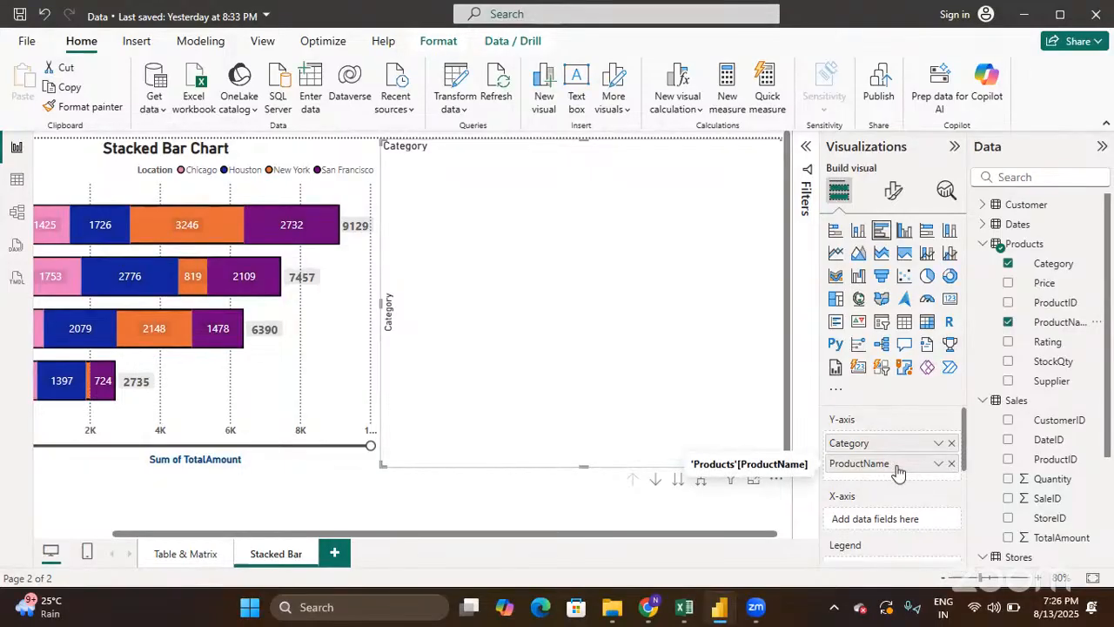
Assign TotalAmount from the Sales table to the clustered bar chart's X-axis
scroll(897, 470, "down", 2)
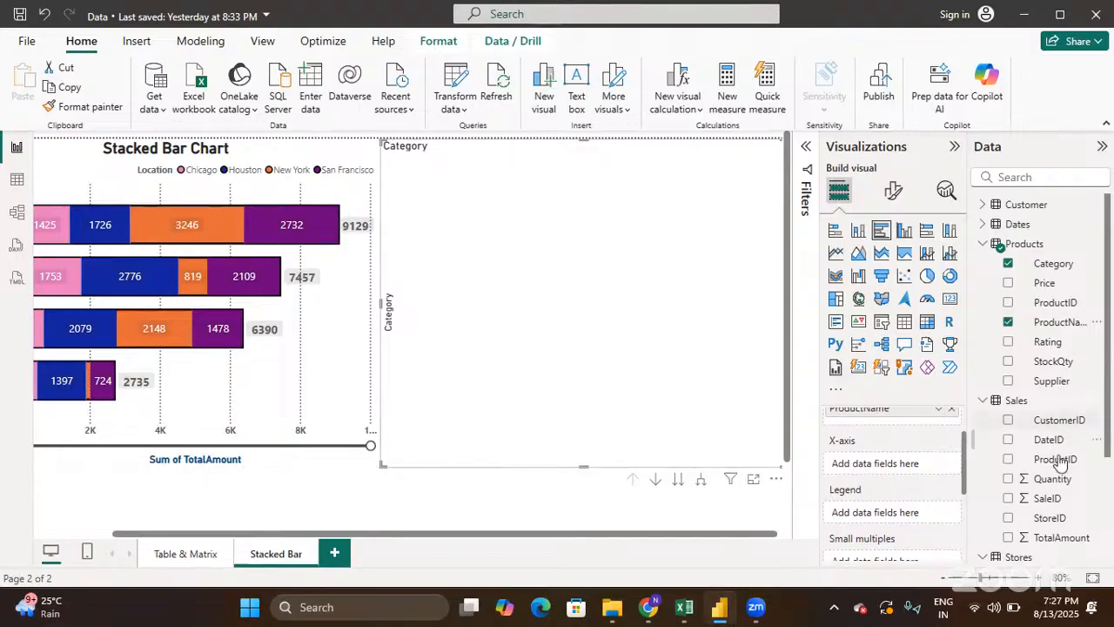
scroll(1059, 462, "down", 3)
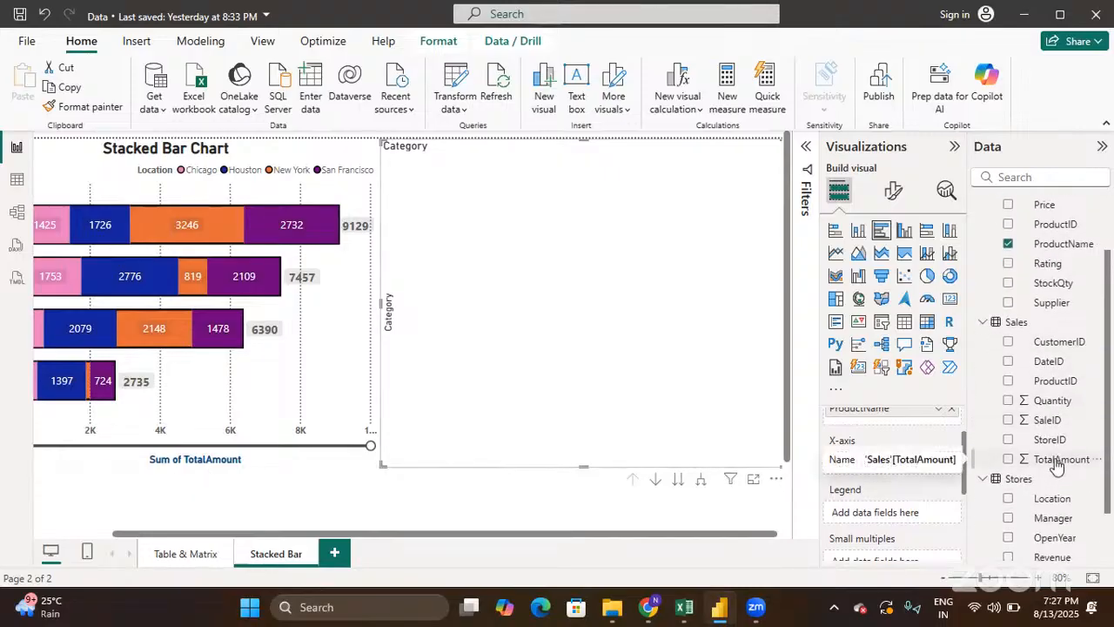
left_click_drag(1055, 464, 911, 473)
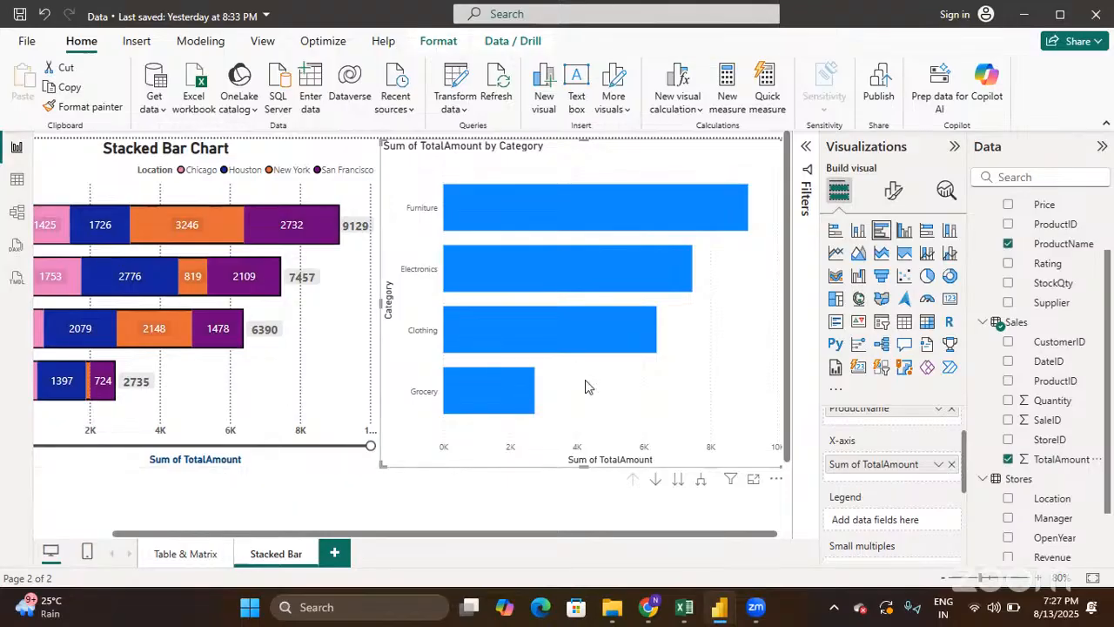
Split the clustered bars by Location from the Stores table as legend and compare them with the stacked bar chart
scroll(899, 513, "down", 1)
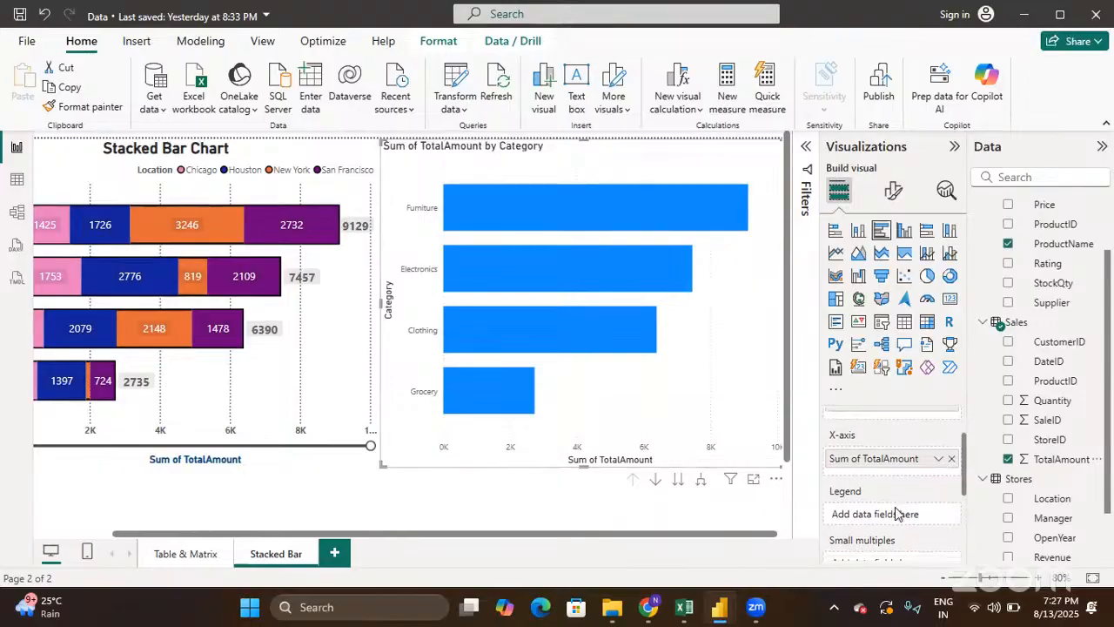
scroll(898, 513, "up", 1)
scroll(897, 514, "down", 1)
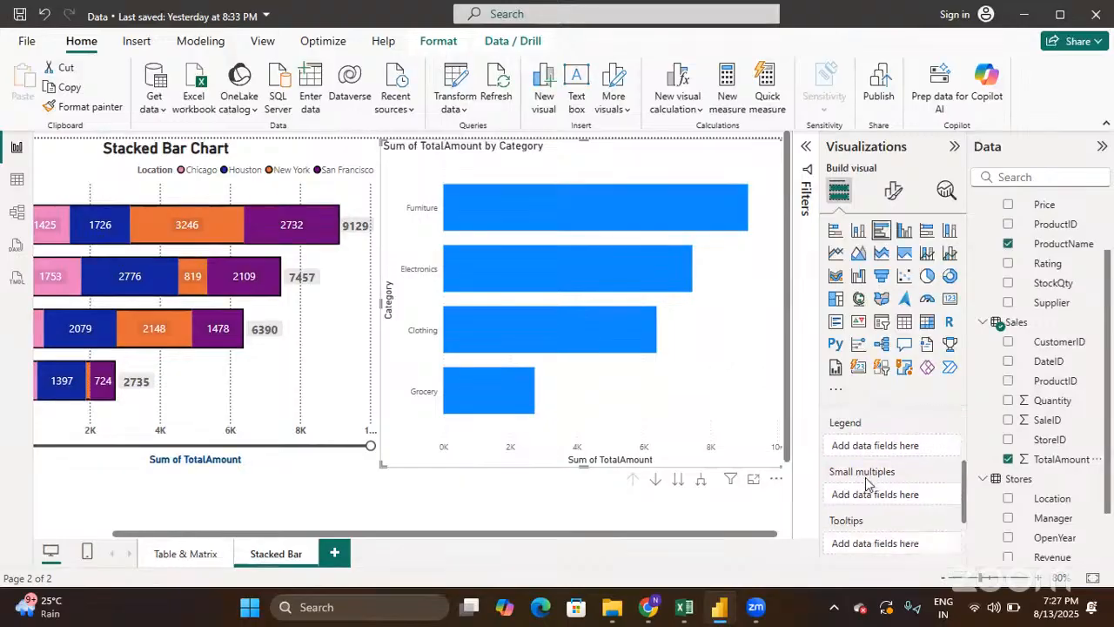
scroll(881, 483, "down", 1)
scroll(878, 464, "up", 1)
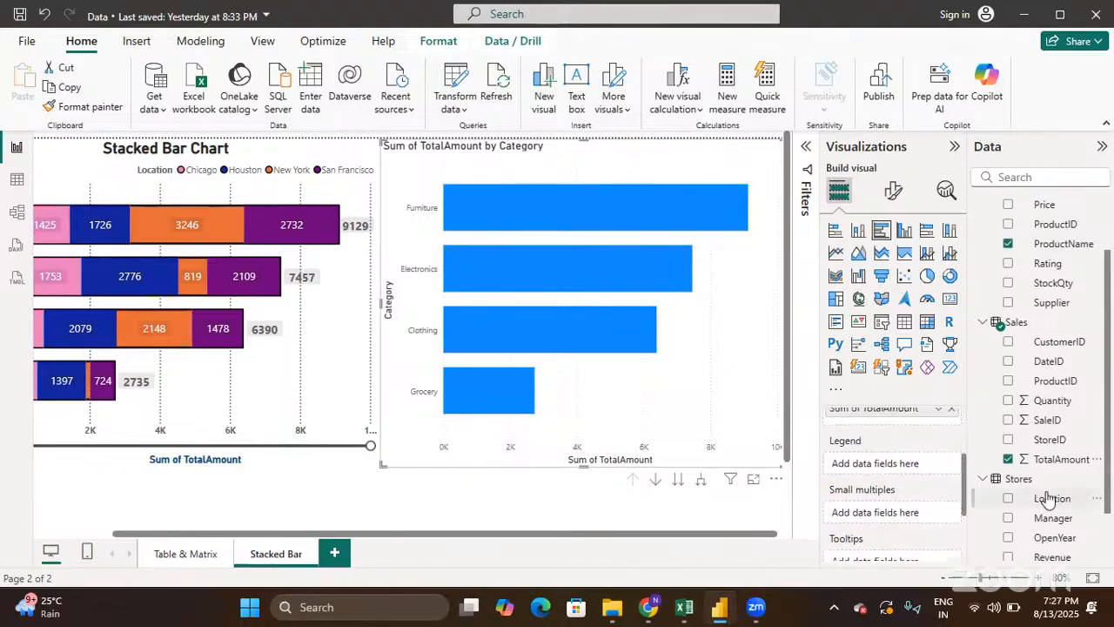
left_click_drag(1050, 498, 909, 459)
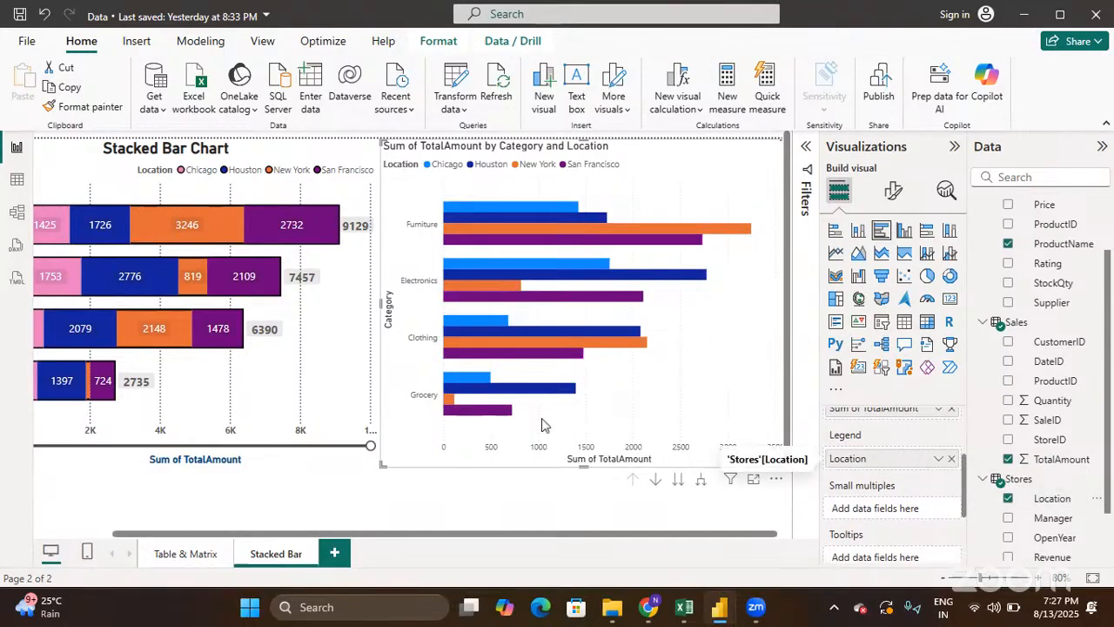
scroll(535, 467, "left", 3)
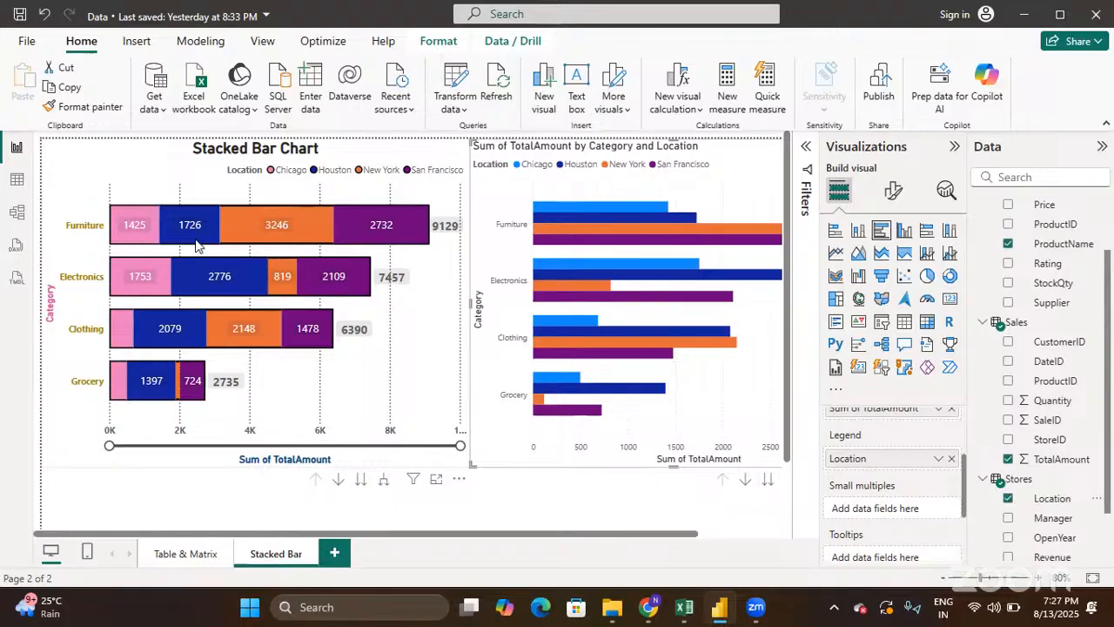
mouse_move(398, 232)
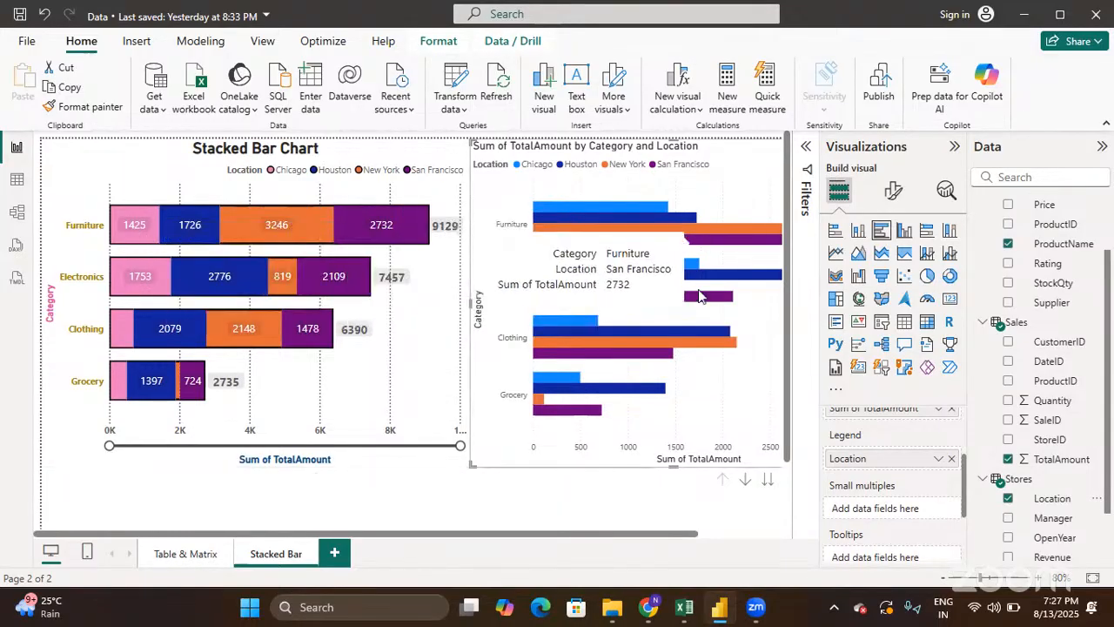
Examine the clustered bar chart's Furniture and Grocery bars and its axis, legend, small multiples and tooltip field assignments
scroll(435, 230, "right", 3)
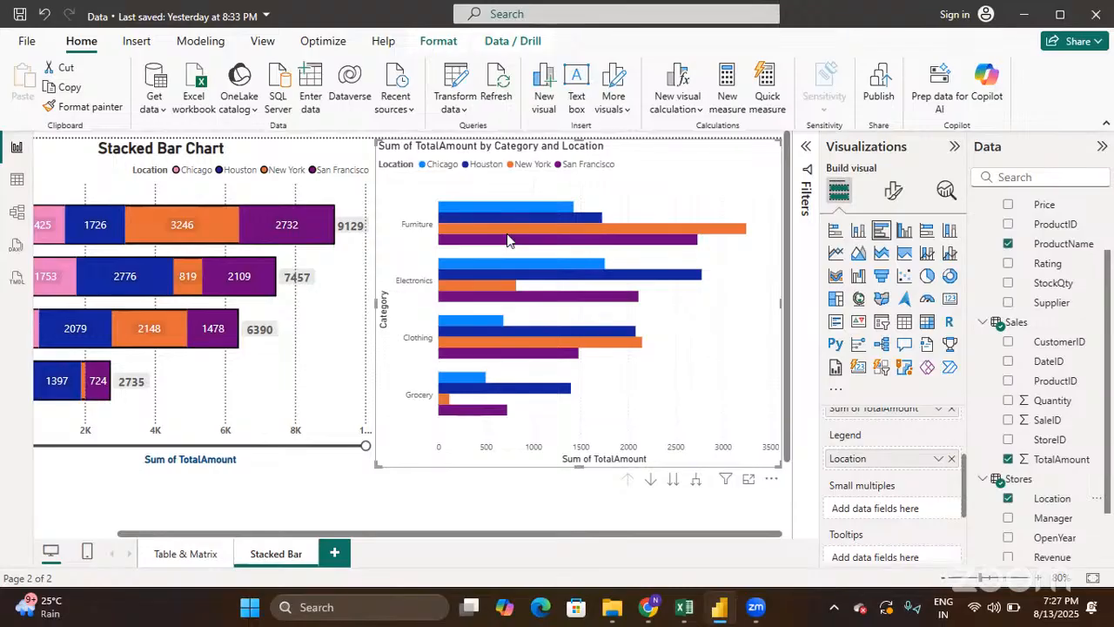
mouse_move(541, 232)
mouse_move(678, 233)
scroll(877, 527, "down", 1)
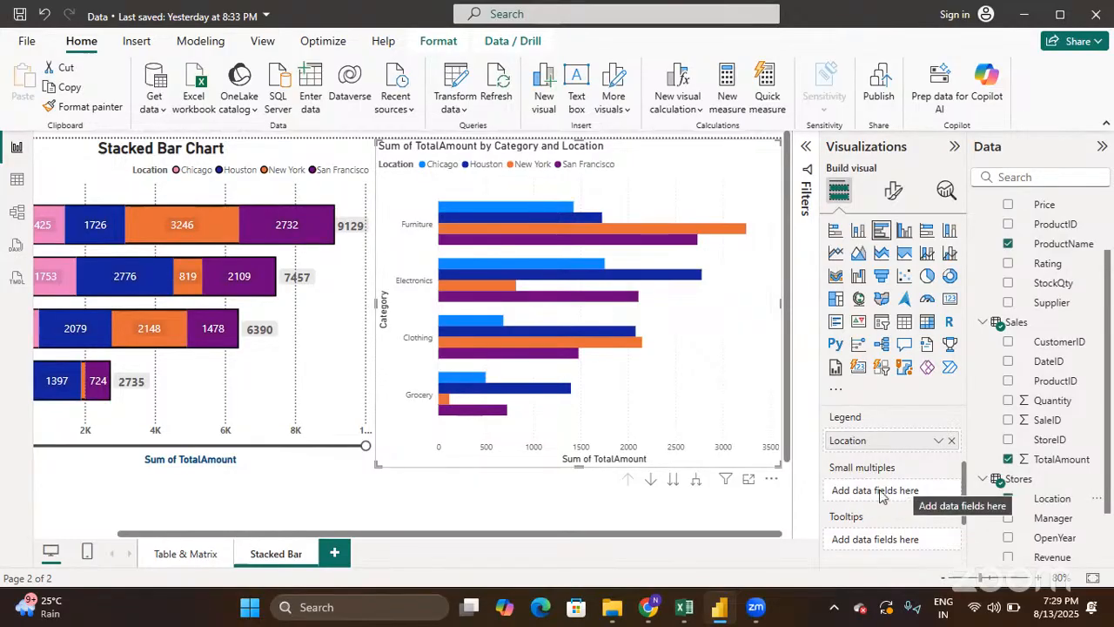
scroll(879, 494, "down", 2)
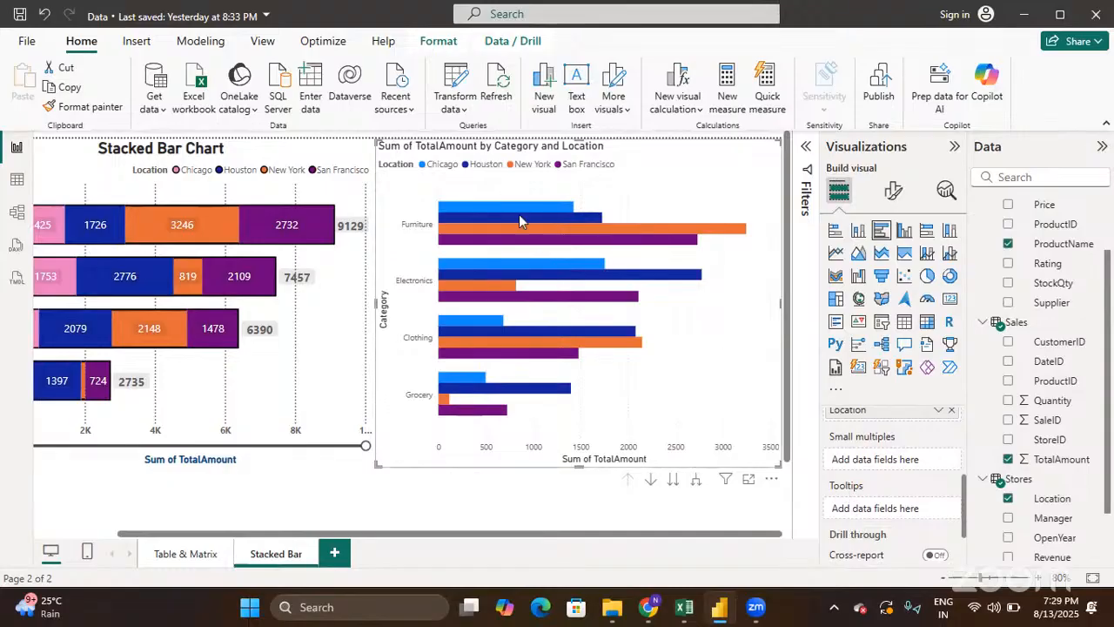
mouse_move(541, 394)
scroll(902, 466, "up", 3)
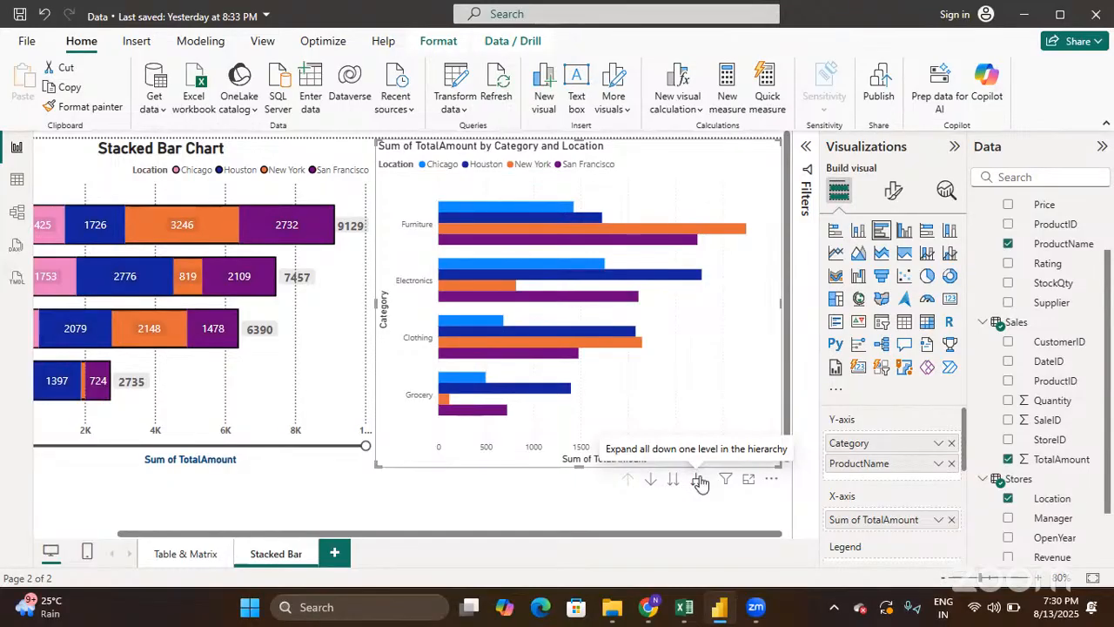
Set the clustered bar chart's Y-axis category labels to font size 10 and bold
left_click(893, 193)
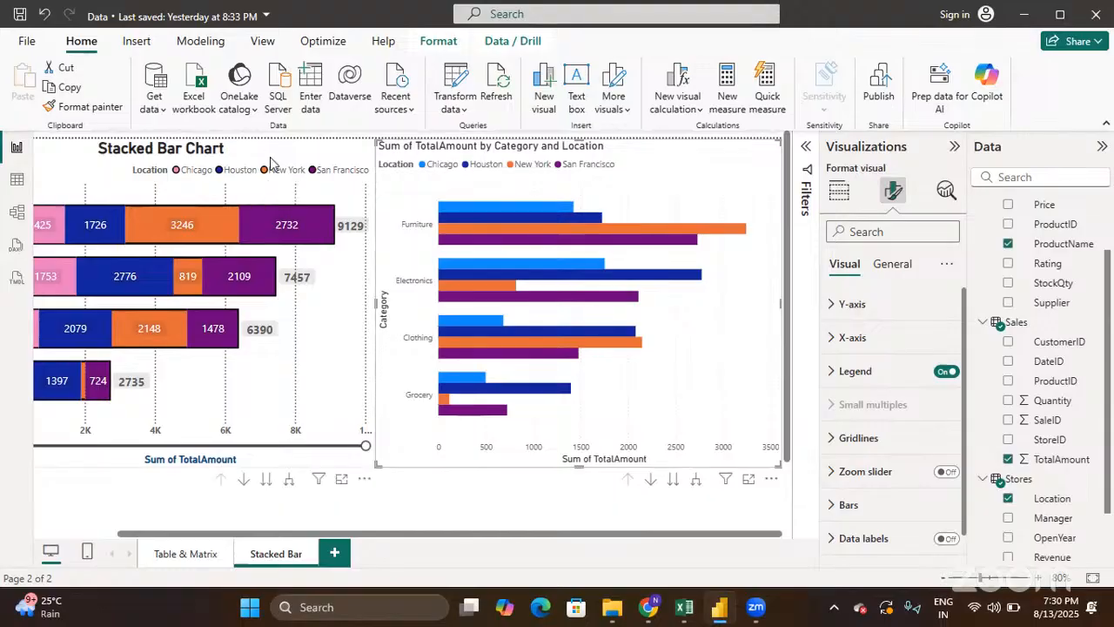
left_click(832, 304)
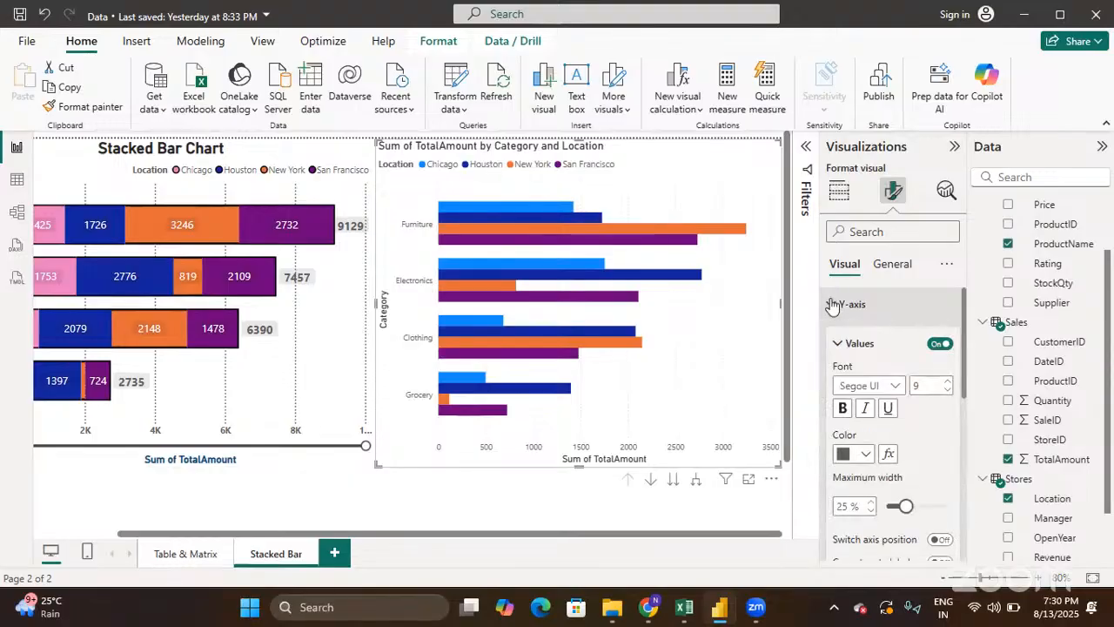
scroll(873, 347, "down", 1)
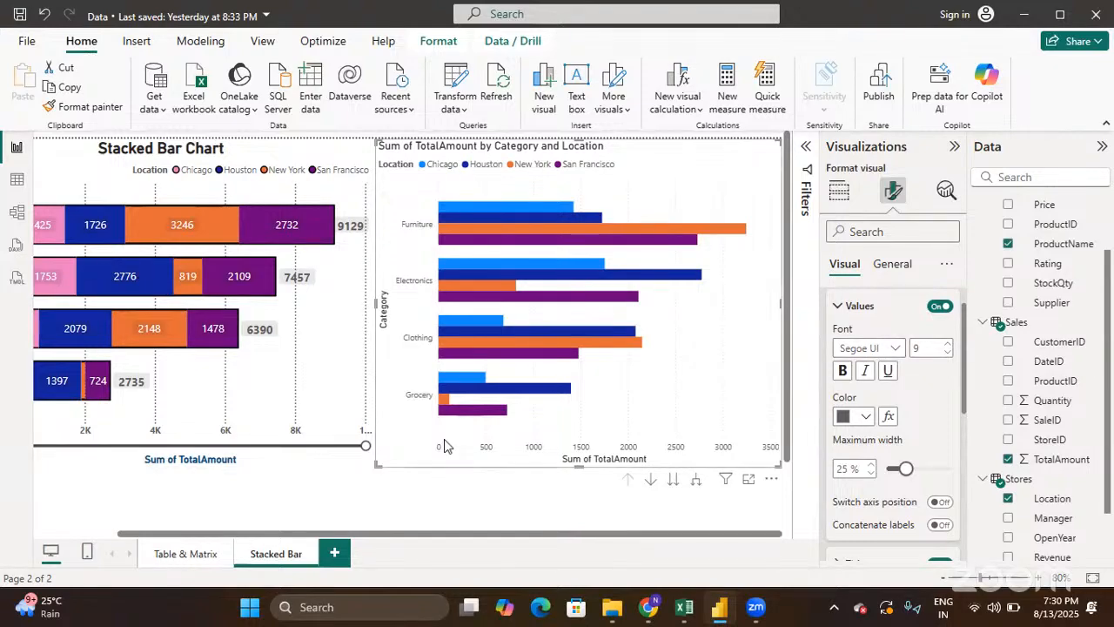
left_click(949, 344)
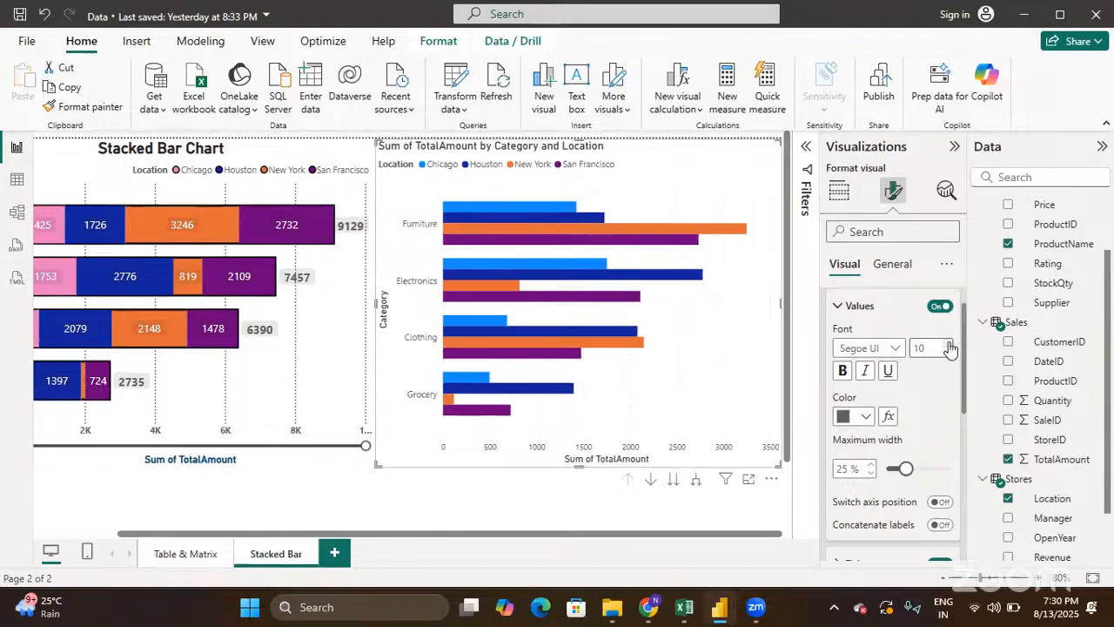
left_click(835, 377)
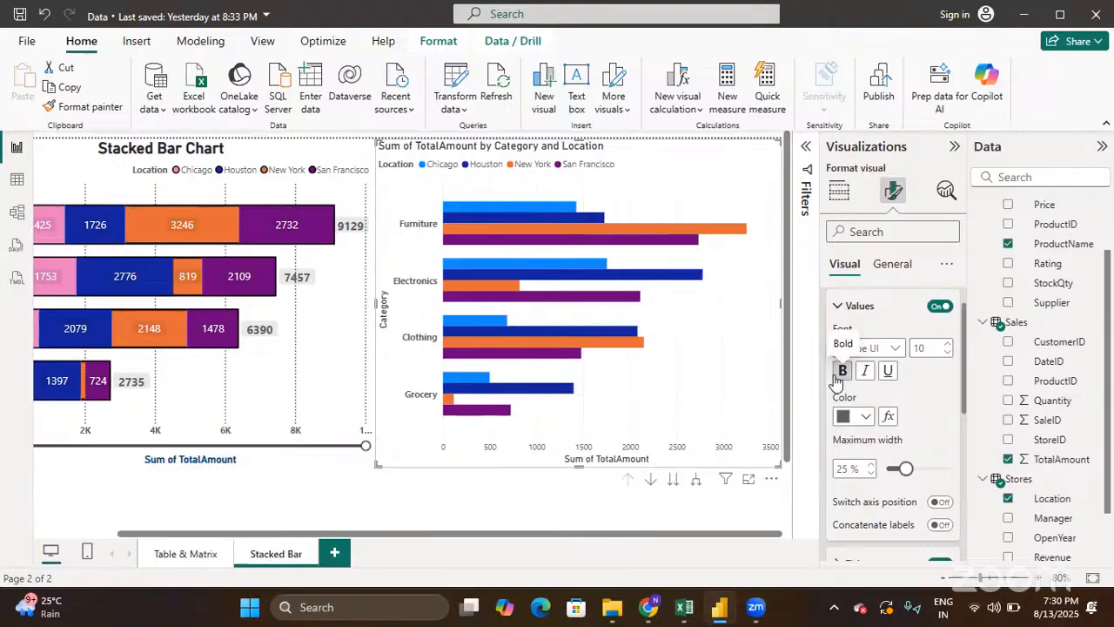
Set the Y-axis title of the clustered bar chart to font size 13 and bold
scroll(945, 444, "down", 2)
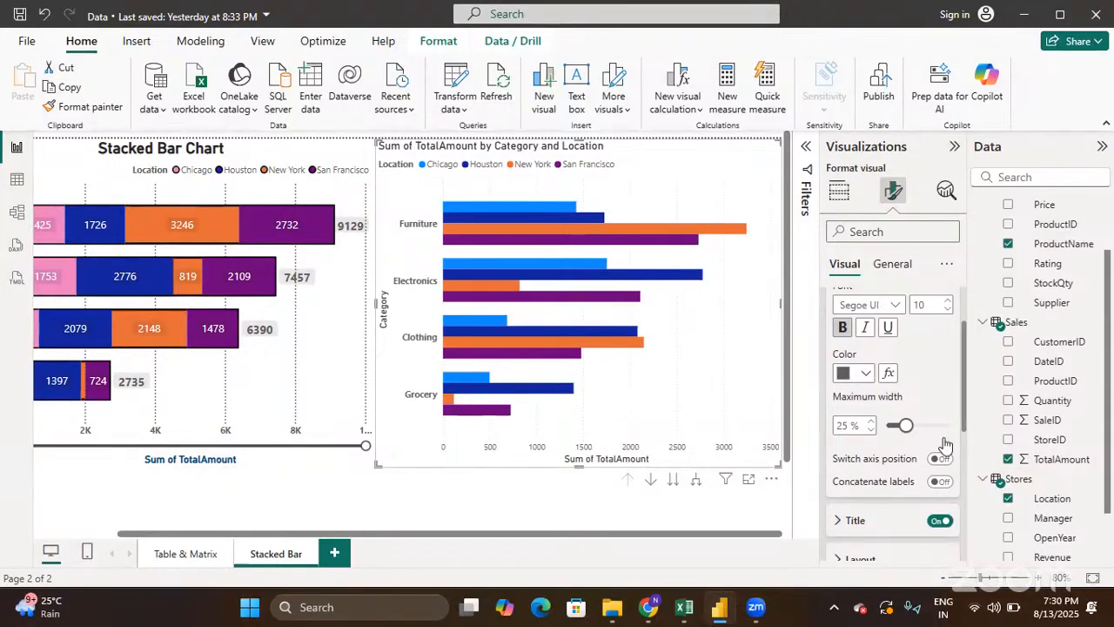
scroll(946, 444, "down", 4)
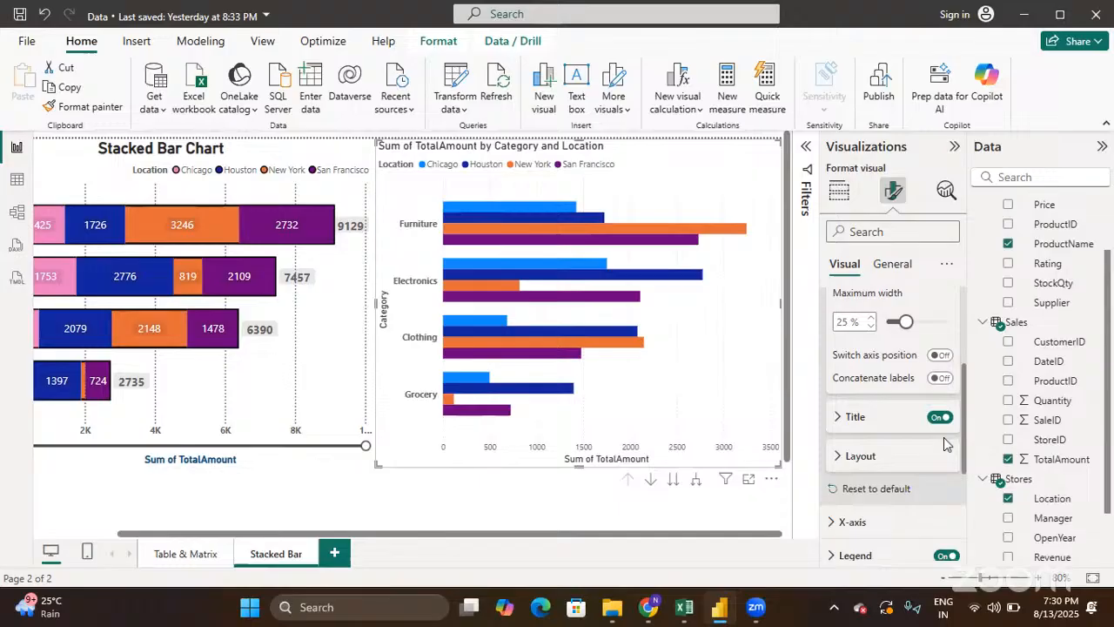
left_click(839, 418)
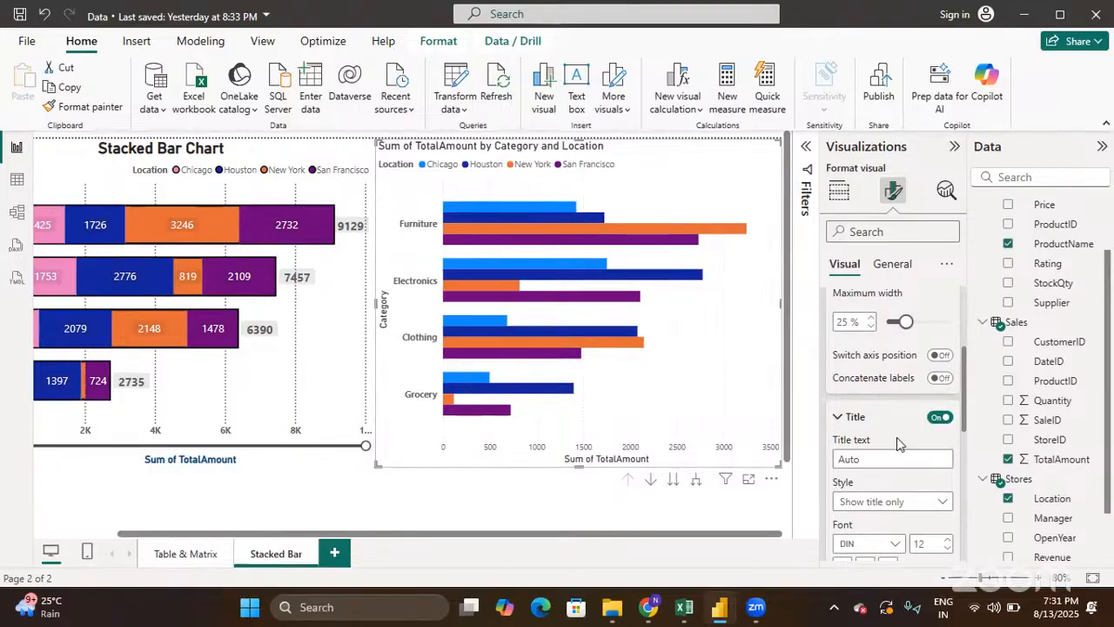
scroll(898, 443, "down", 3)
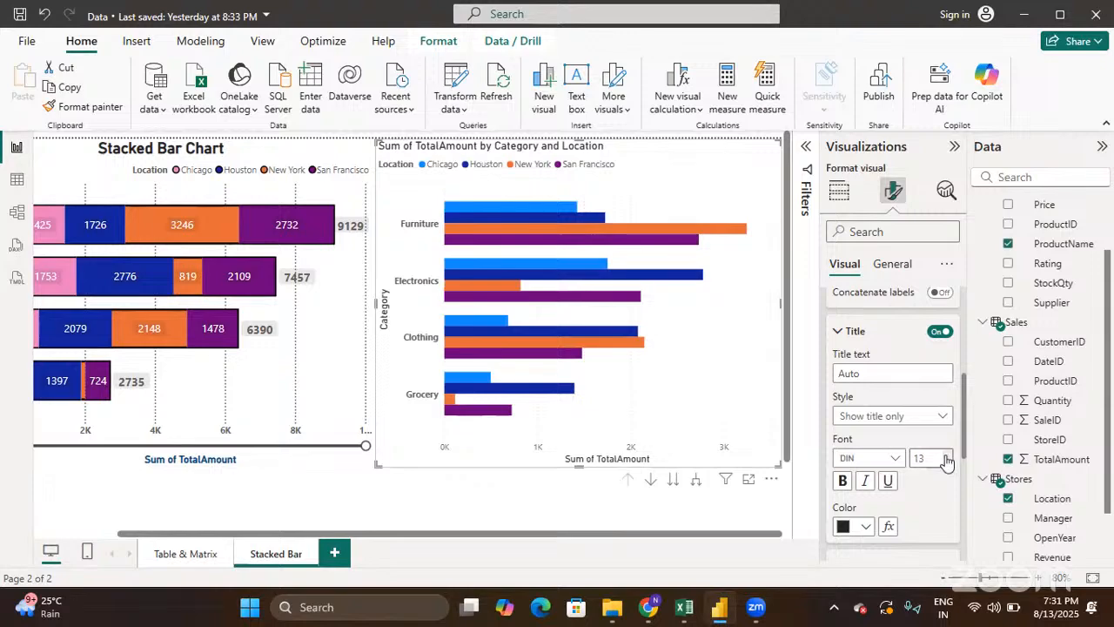
left_click(844, 481)
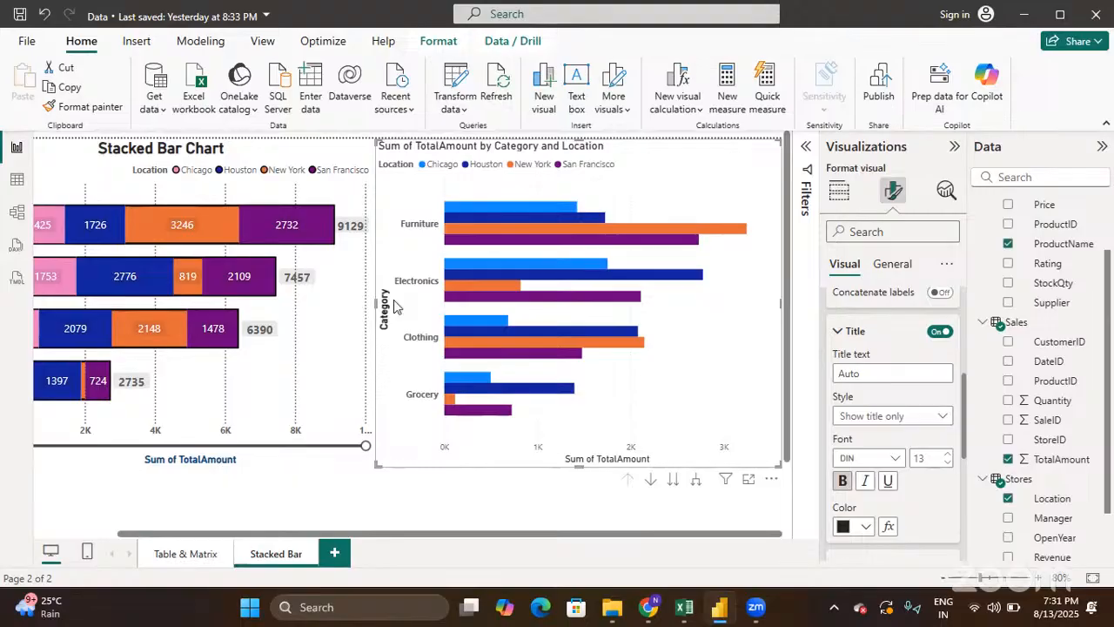
scroll(857, 446, "down", 3)
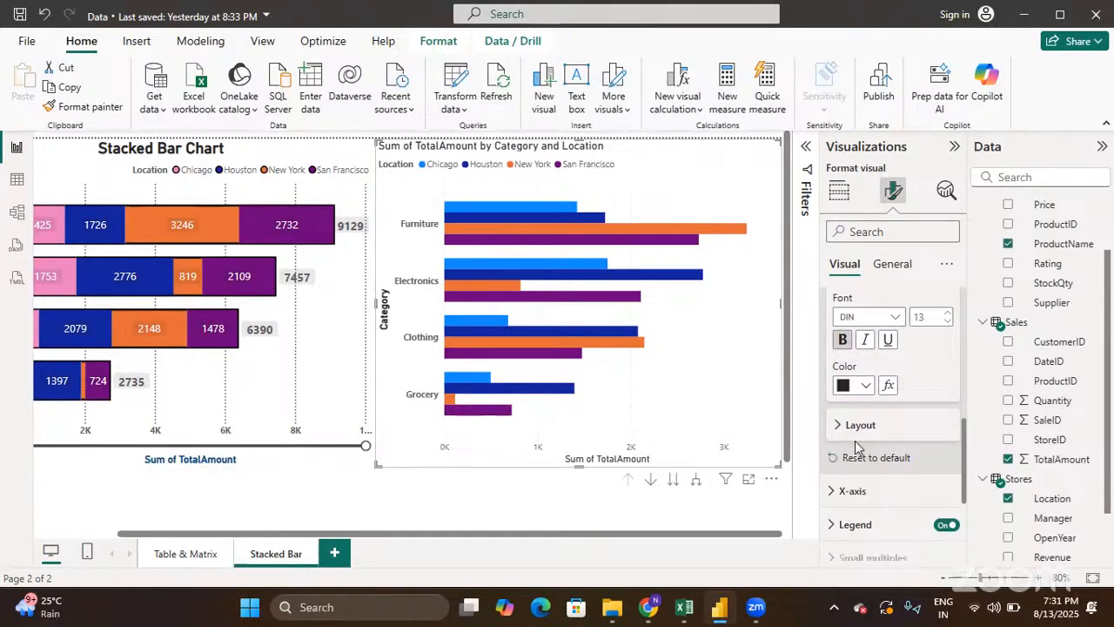
scroll(857, 445, "up", 5)
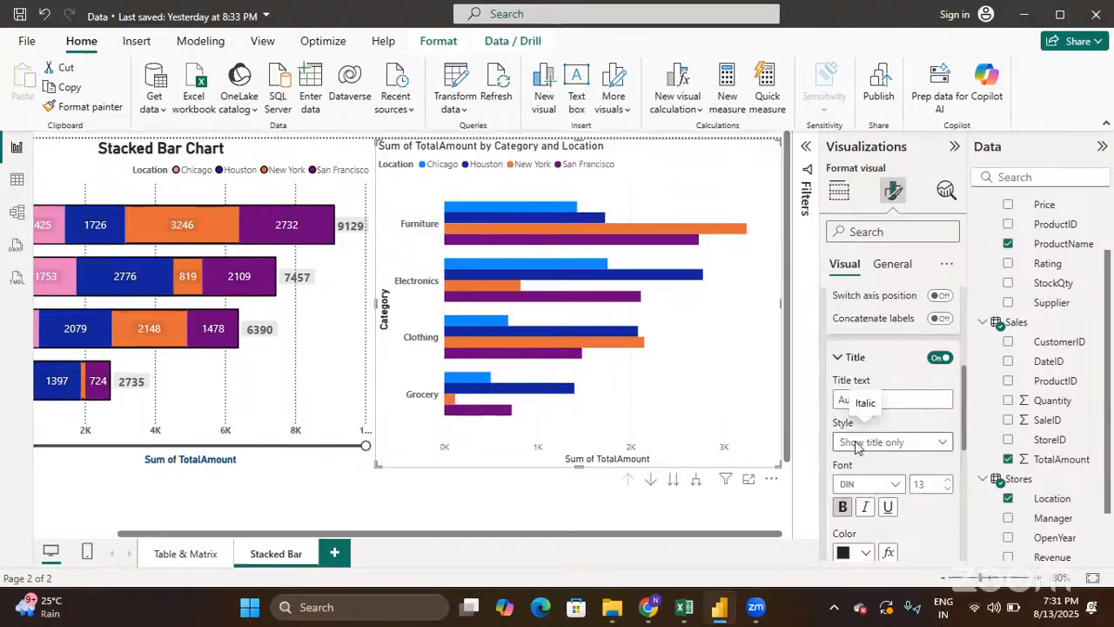
scroll(856, 447, "up", 1)
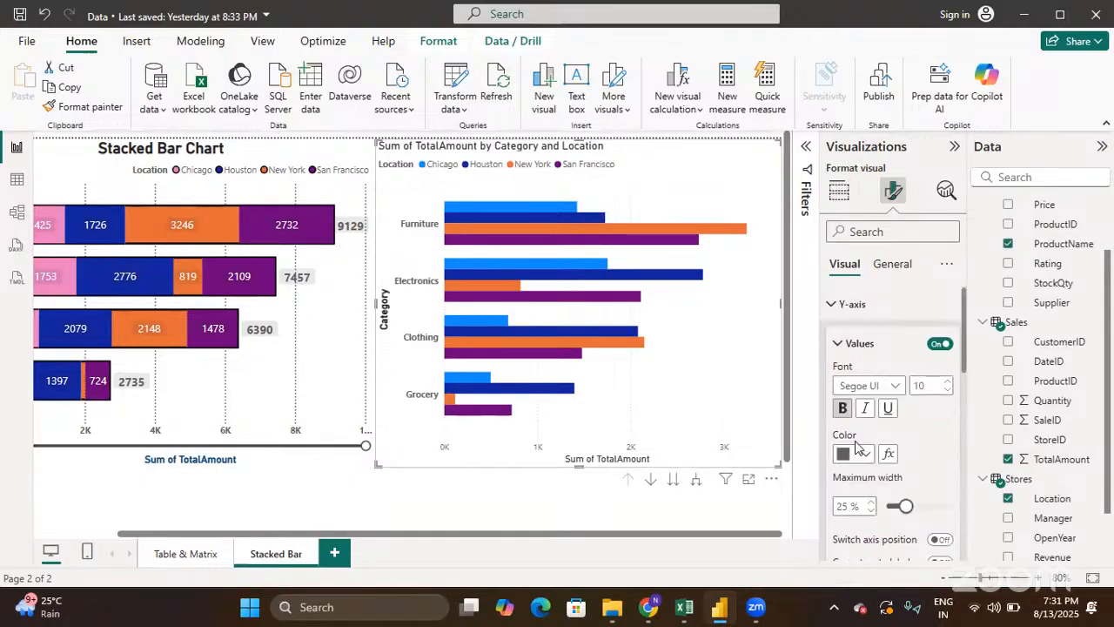
left_click(831, 306)
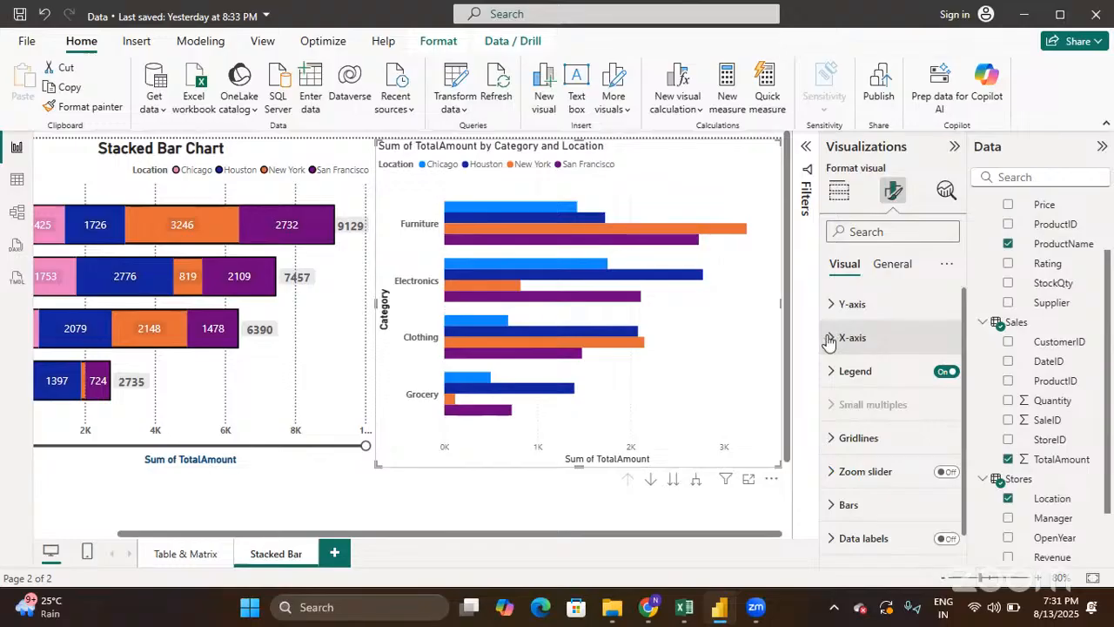
Set the clustered bar chart's X-axis value labels to font size 10 and bold
left_click(831, 339)
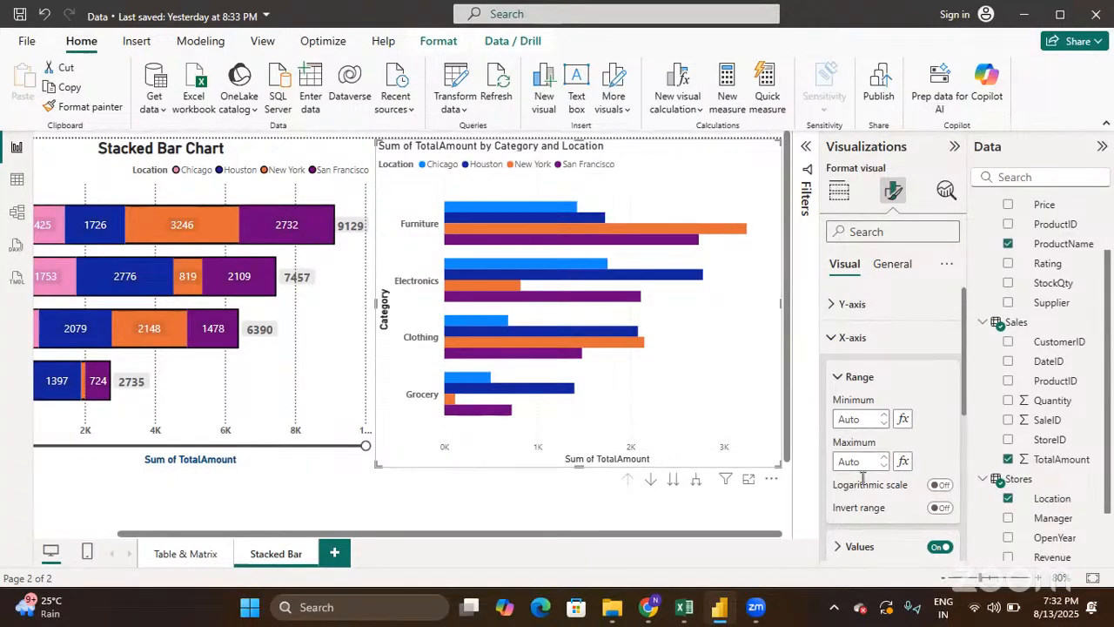
scroll(862, 481, "down", 1)
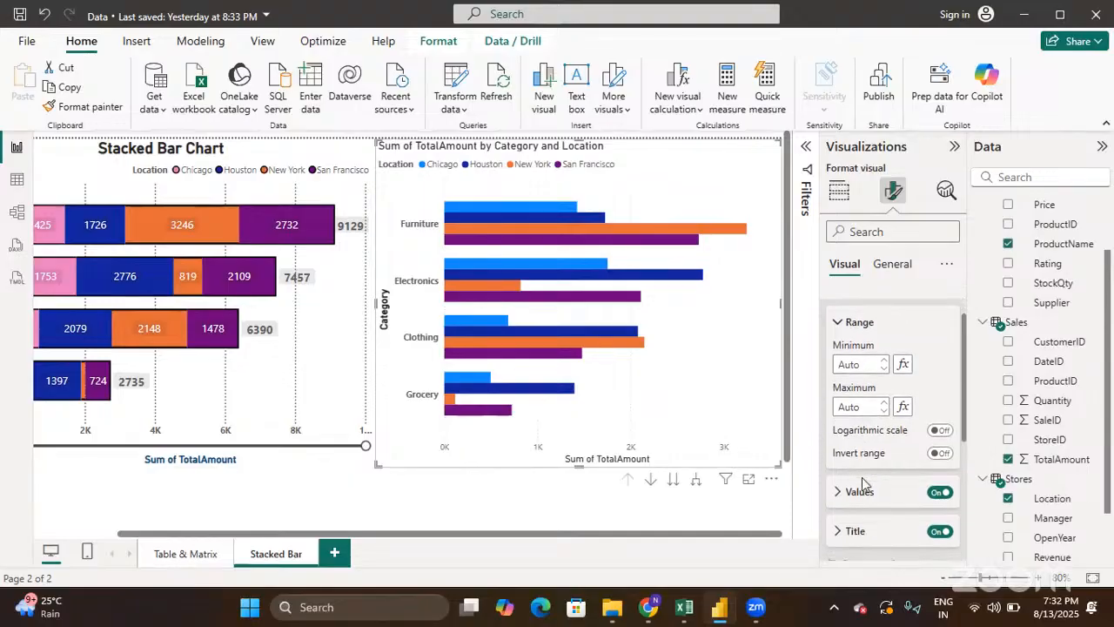
left_click(842, 489)
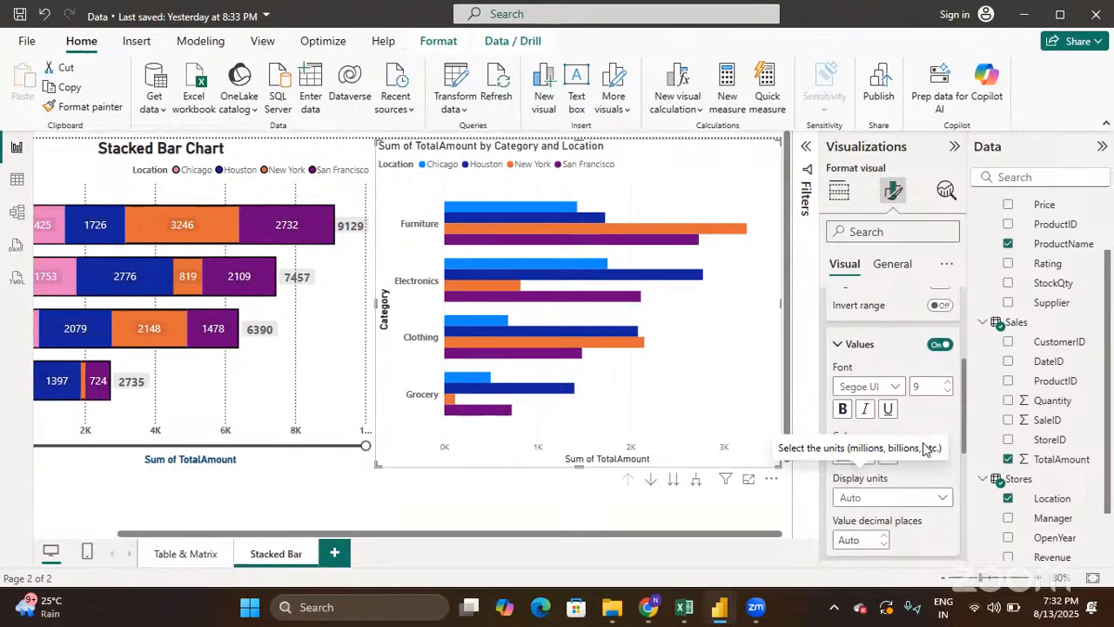
left_click(948, 382)
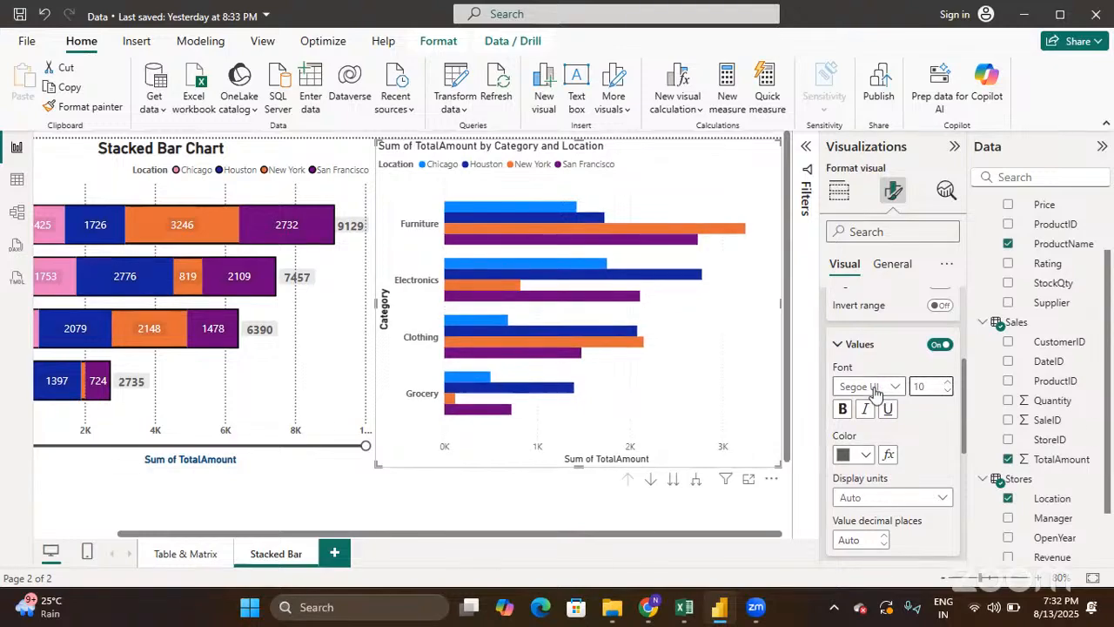
left_click(843, 409)
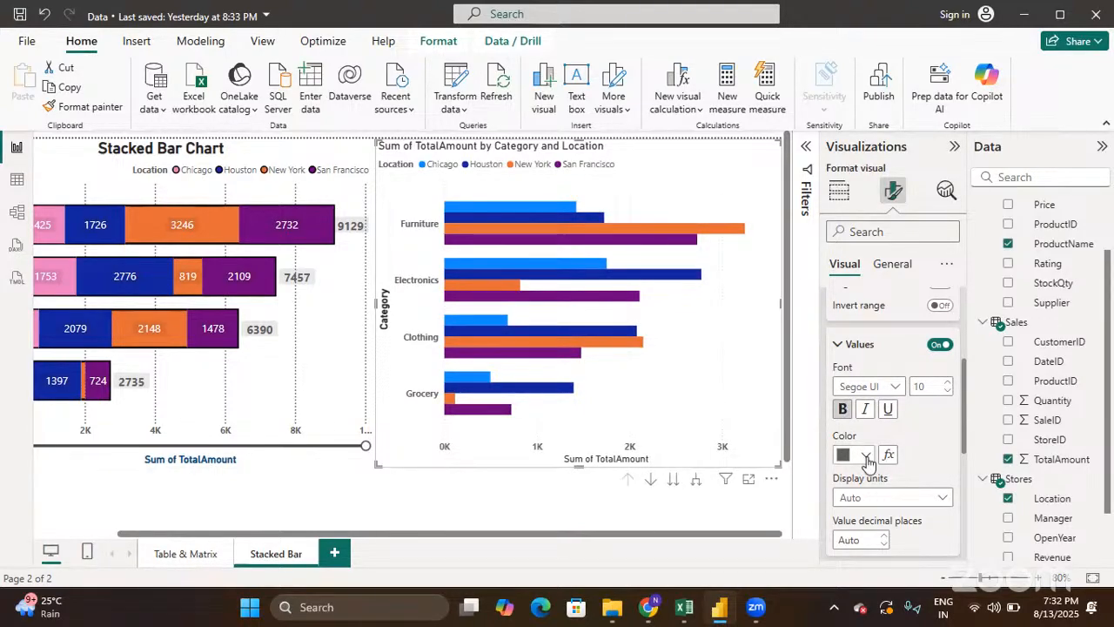
Make the X-axis title of the clustered bar chart bold with font size 13
scroll(867, 461, "down", 3)
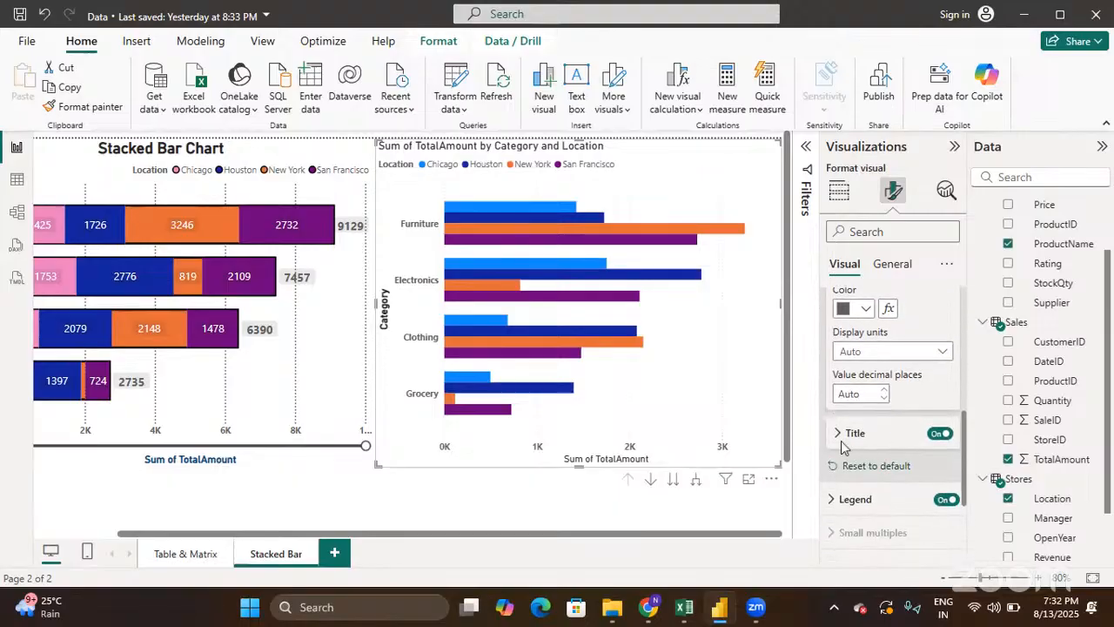
left_click(838, 433)
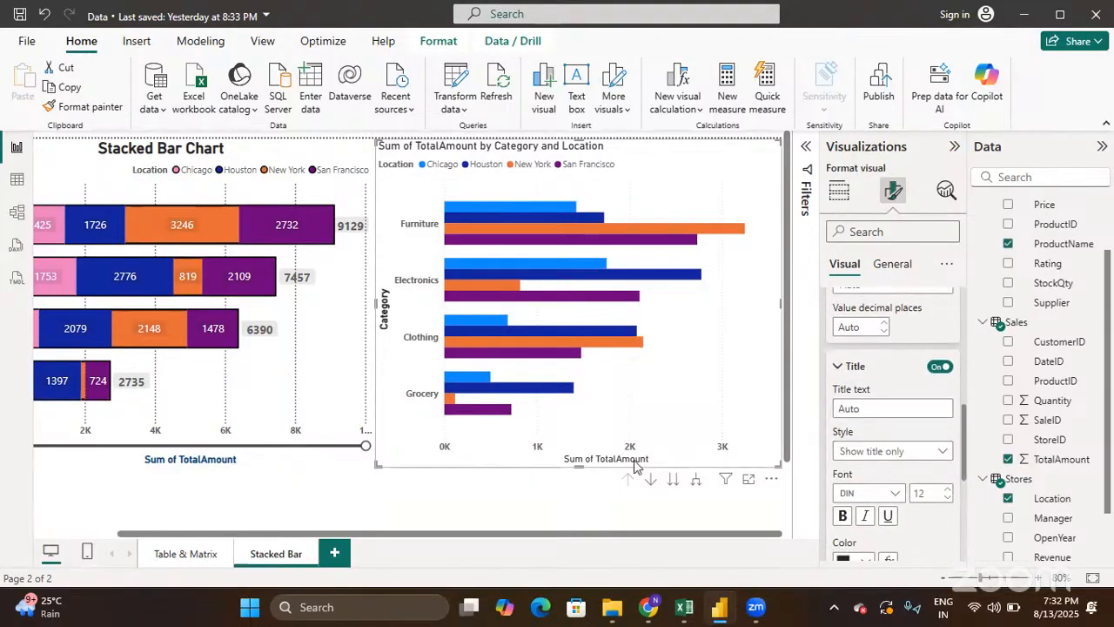
left_click(843, 516)
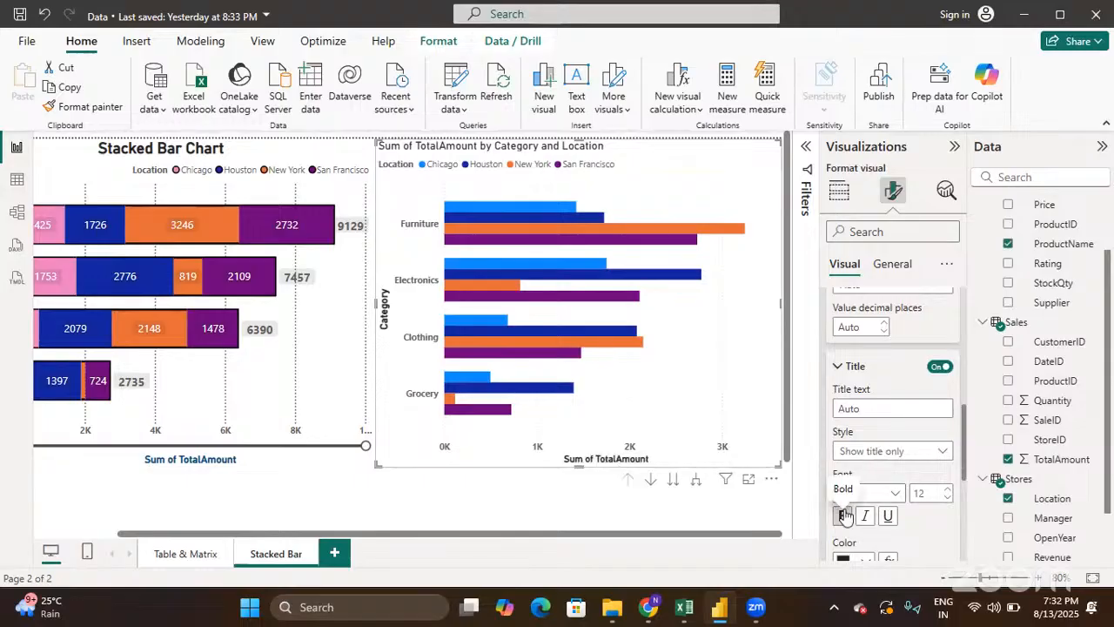
left_click(948, 490)
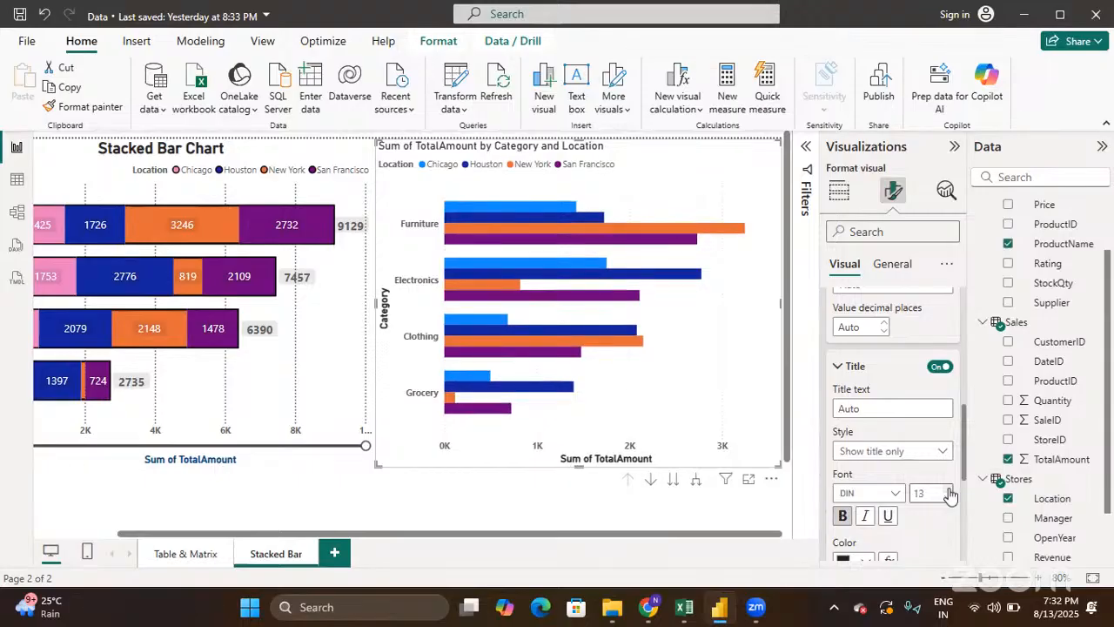
scroll(906, 484, "up", 5)
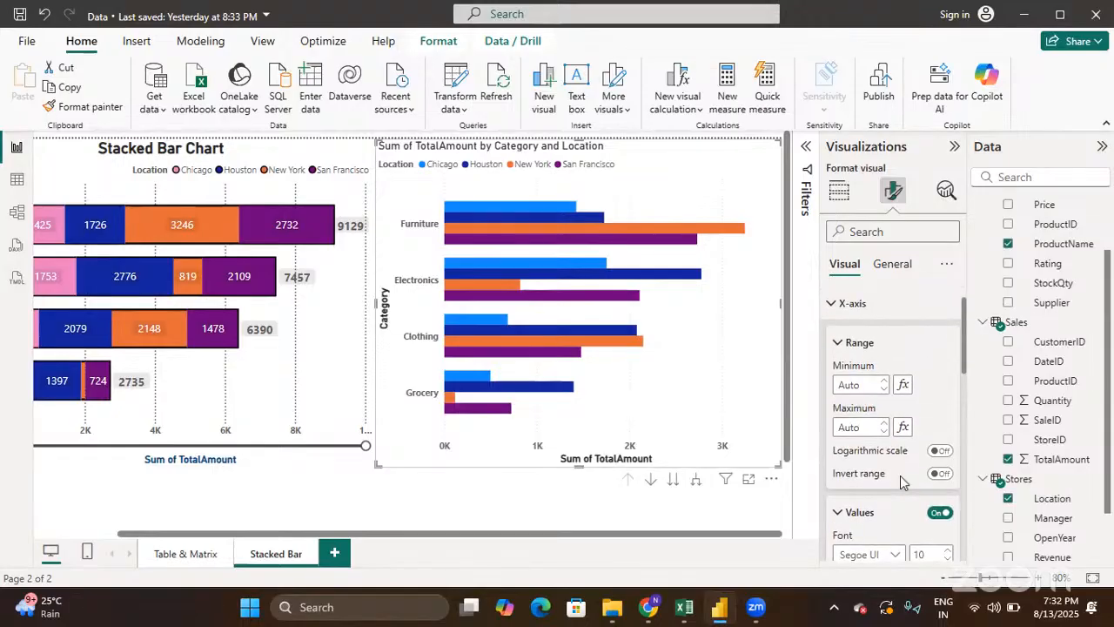
scroll(901, 481, "up", 1)
left_click(827, 342)
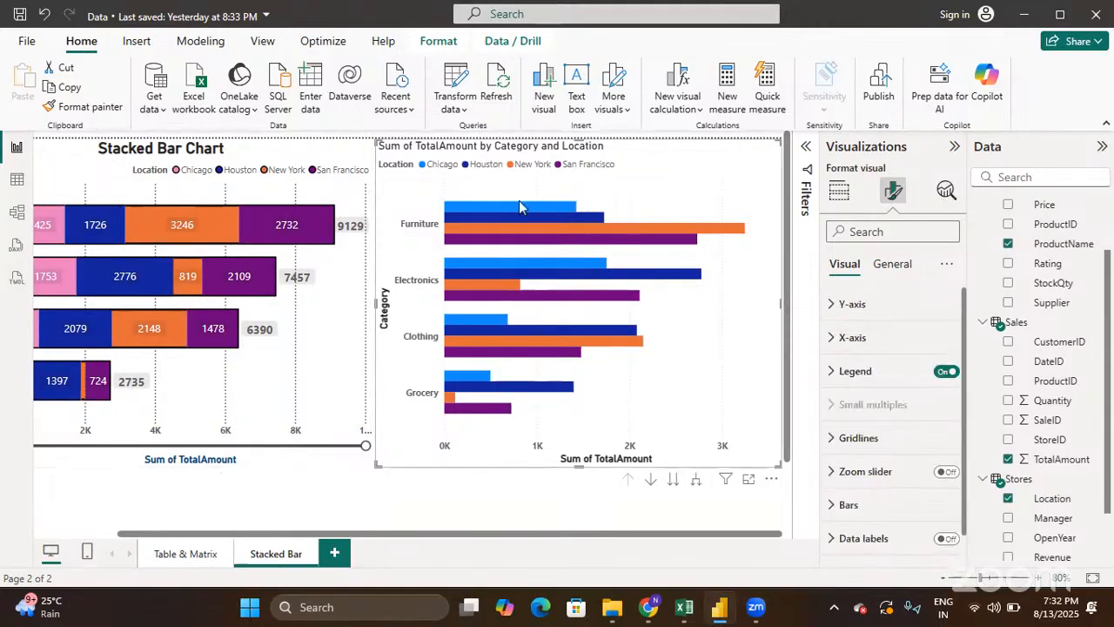
Position the clustered bar chart's legend at Top right
left_click(833, 373)
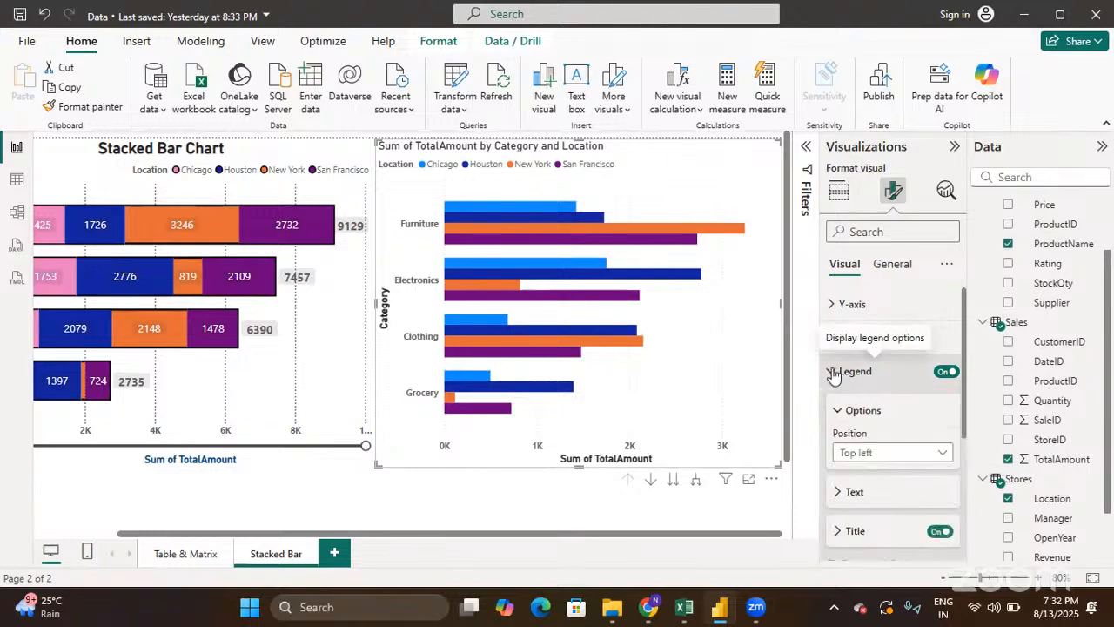
left_click(869, 452)
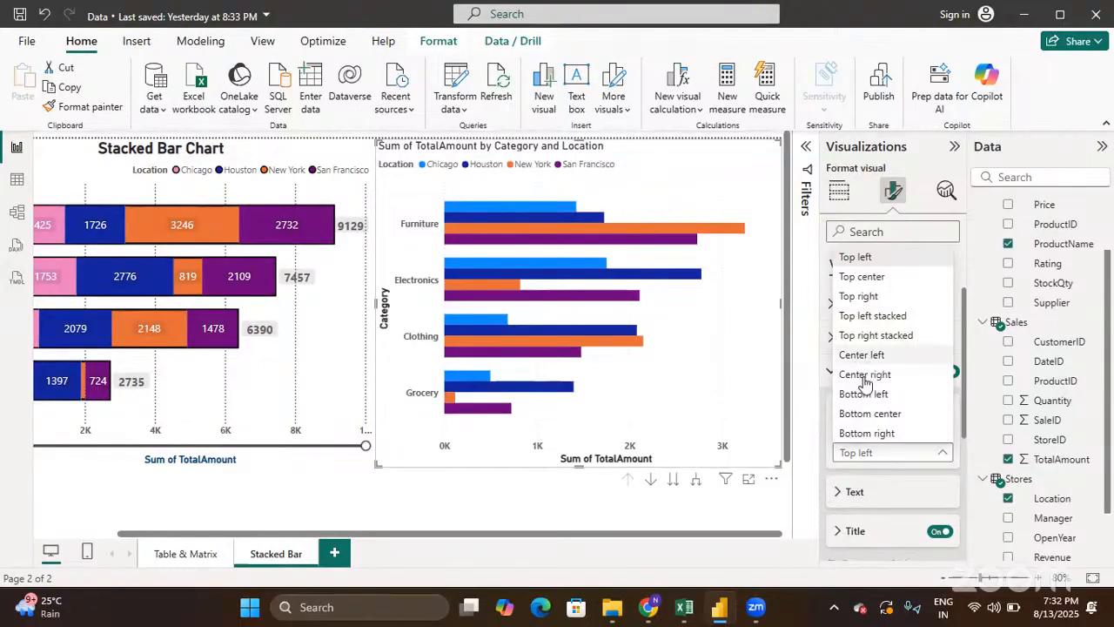
left_click(870, 296)
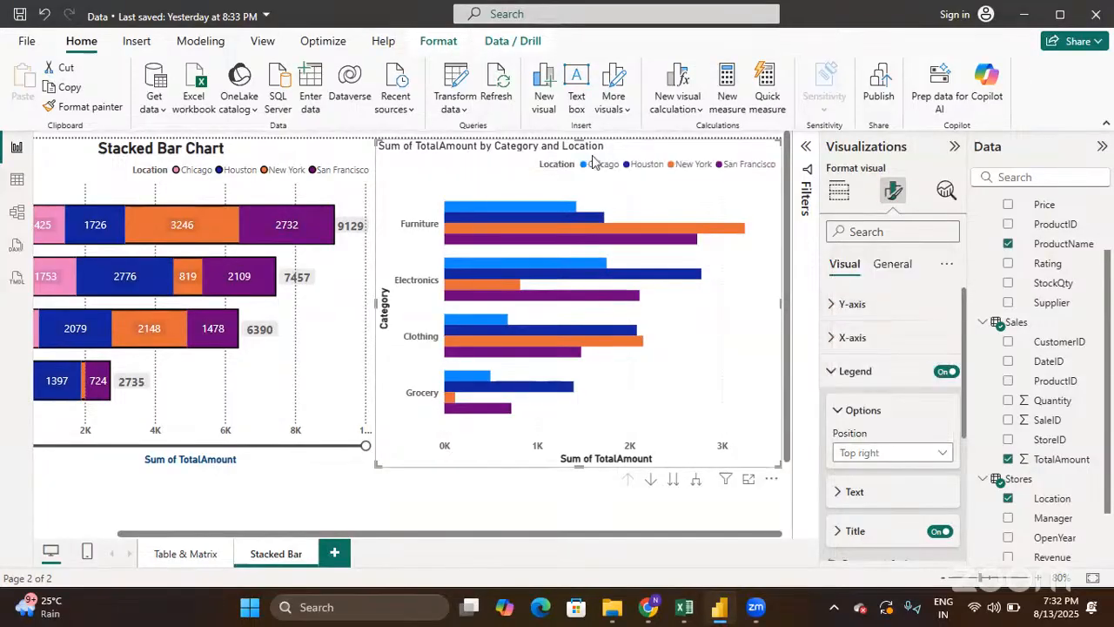
Make the legend text of the clustered bar chart bold
scroll(871, 444, "down", 1)
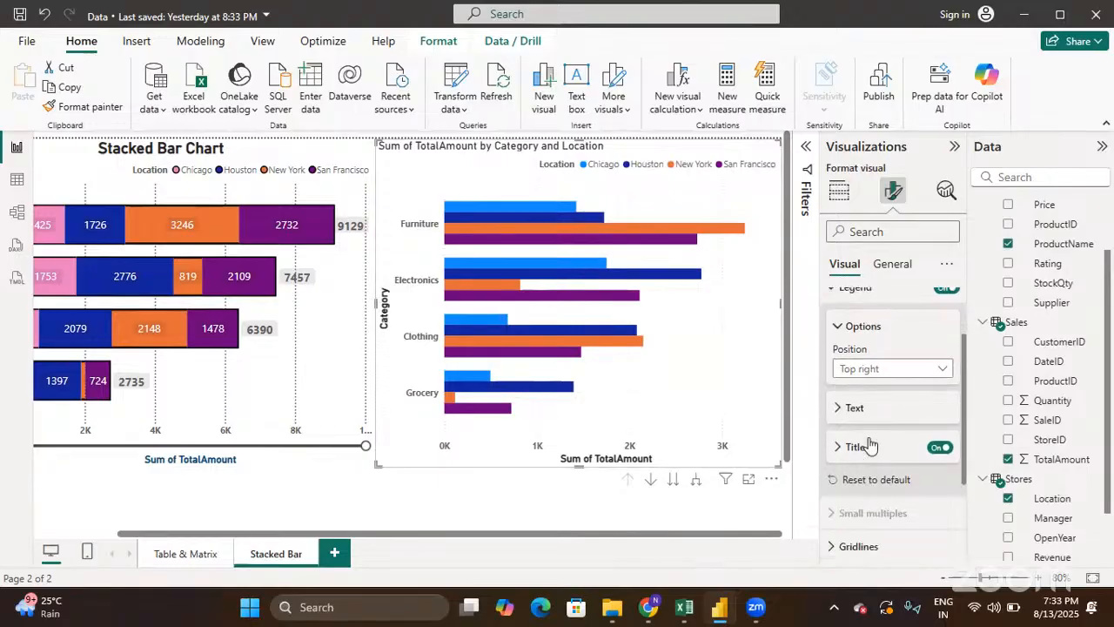
left_click(834, 411)
scroll(834, 416, "down", 1)
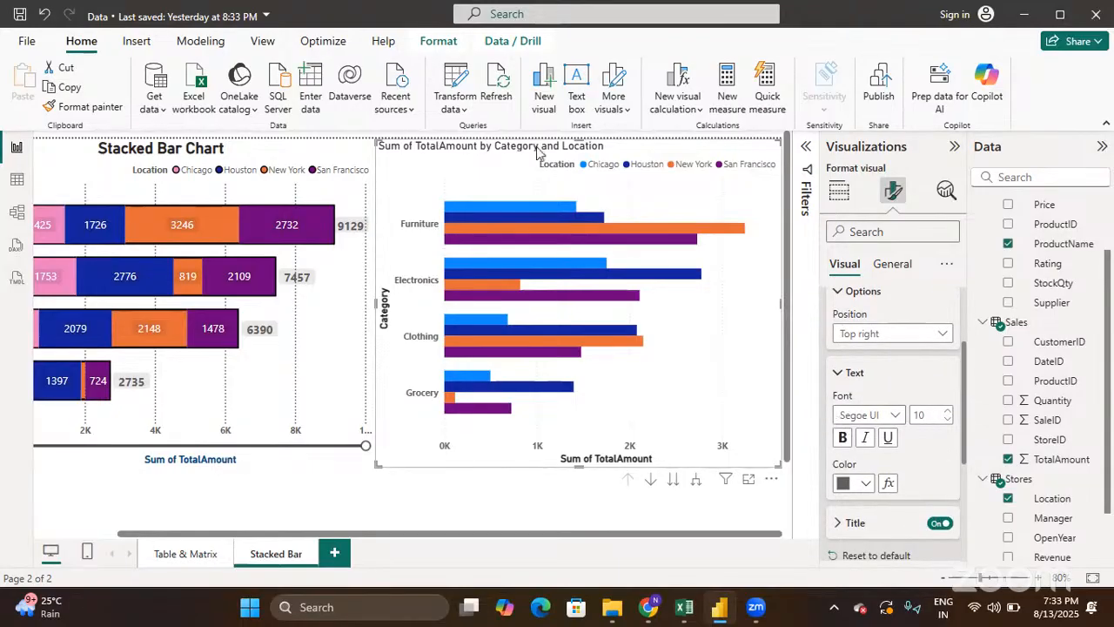
left_click(842, 441)
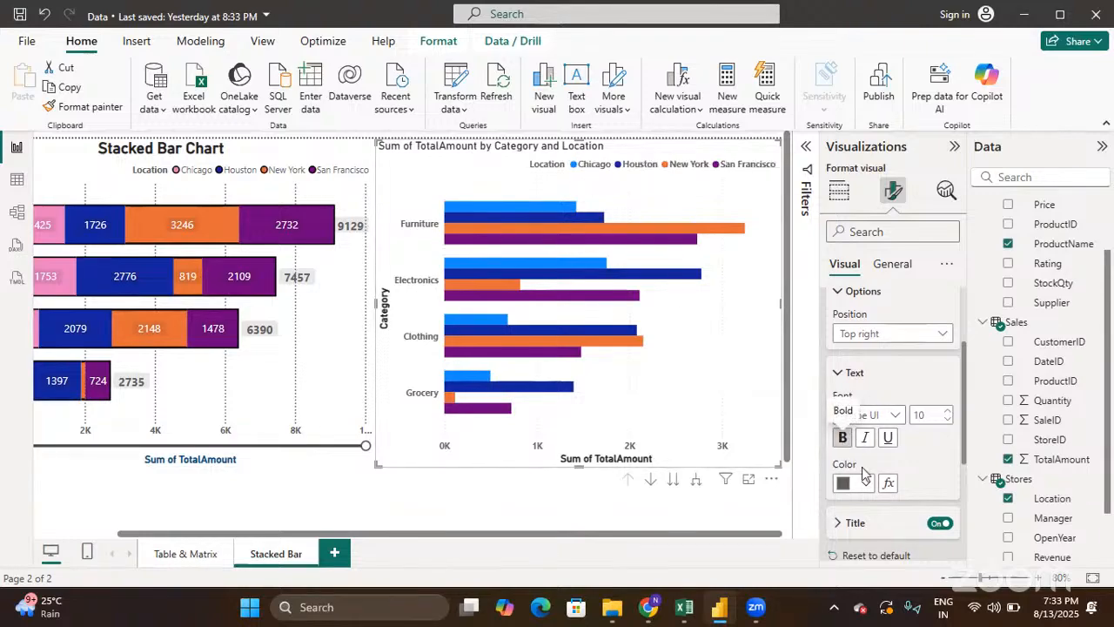
left_click(841, 374)
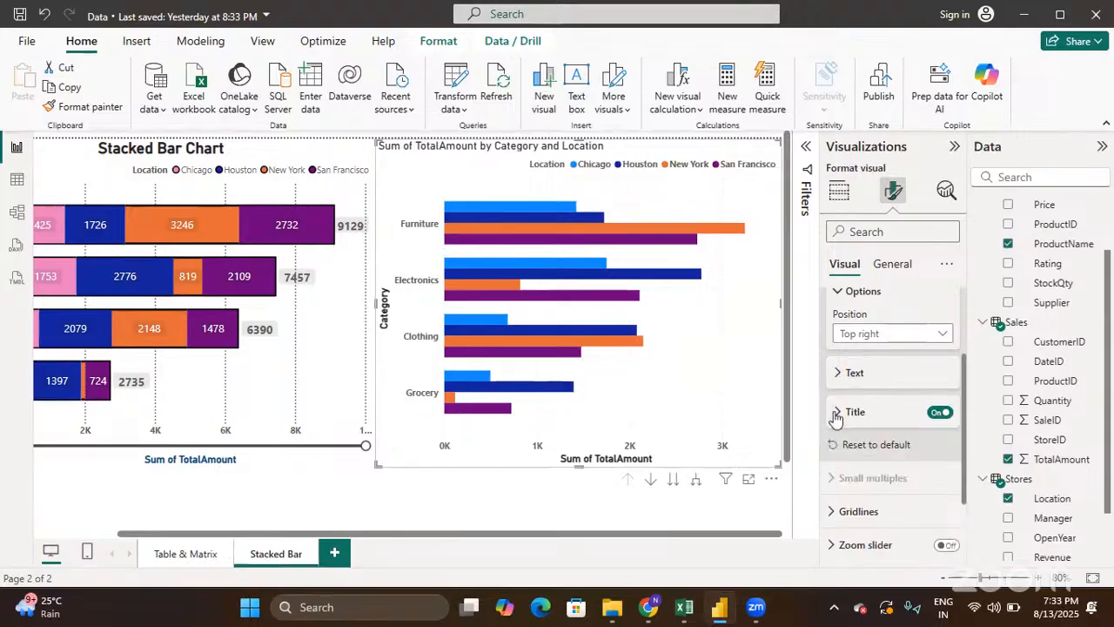
left_click(835, 413)
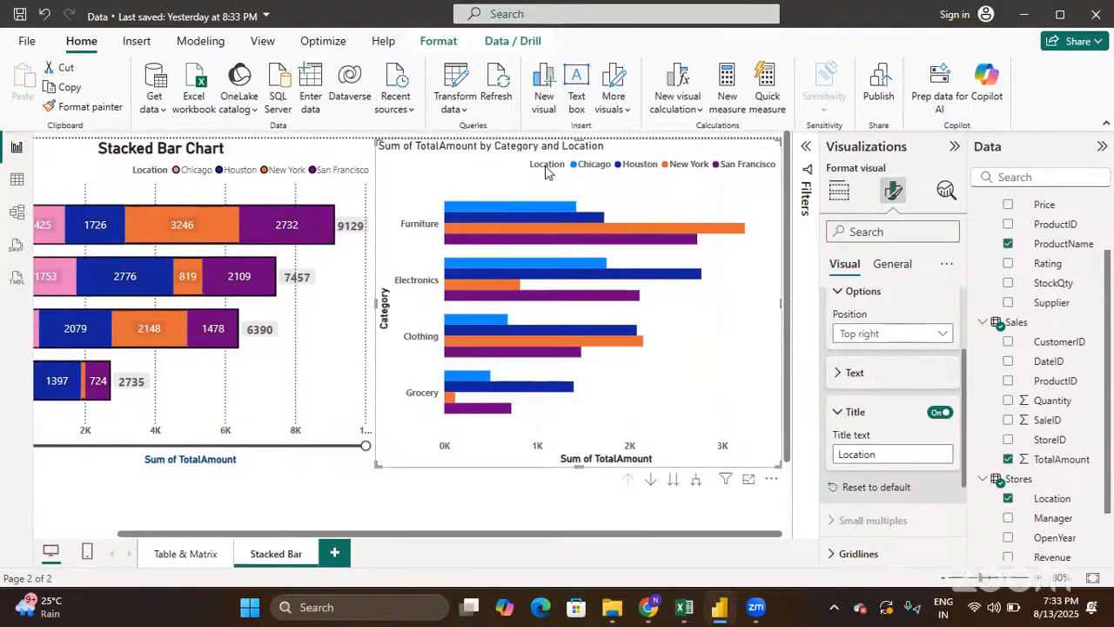
scroll(869, 370, "up", 3)
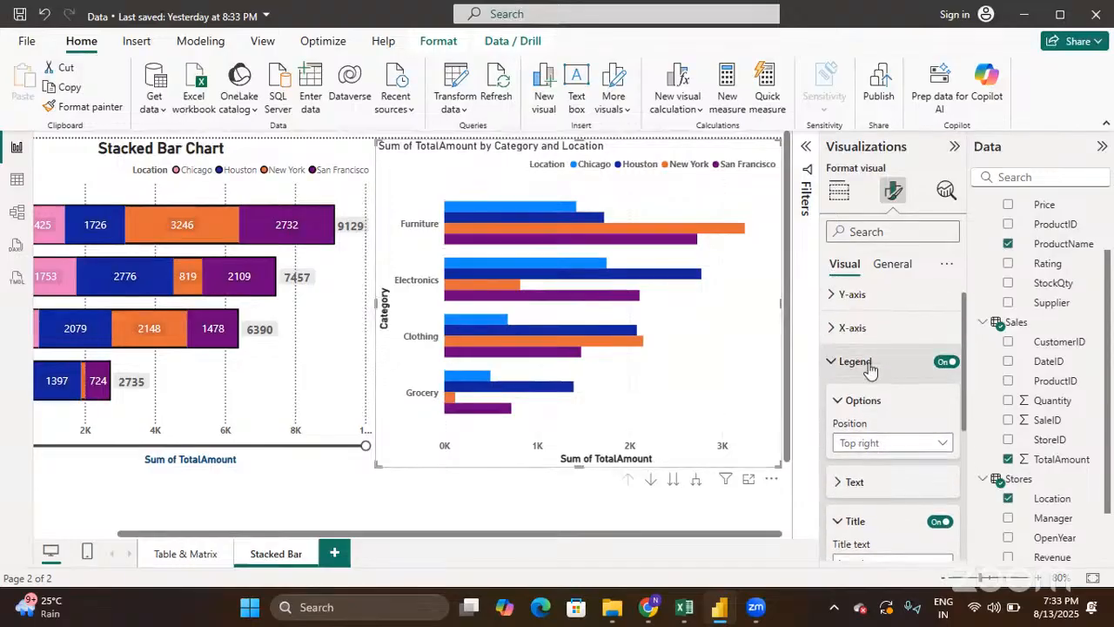
left_click(836, 374)
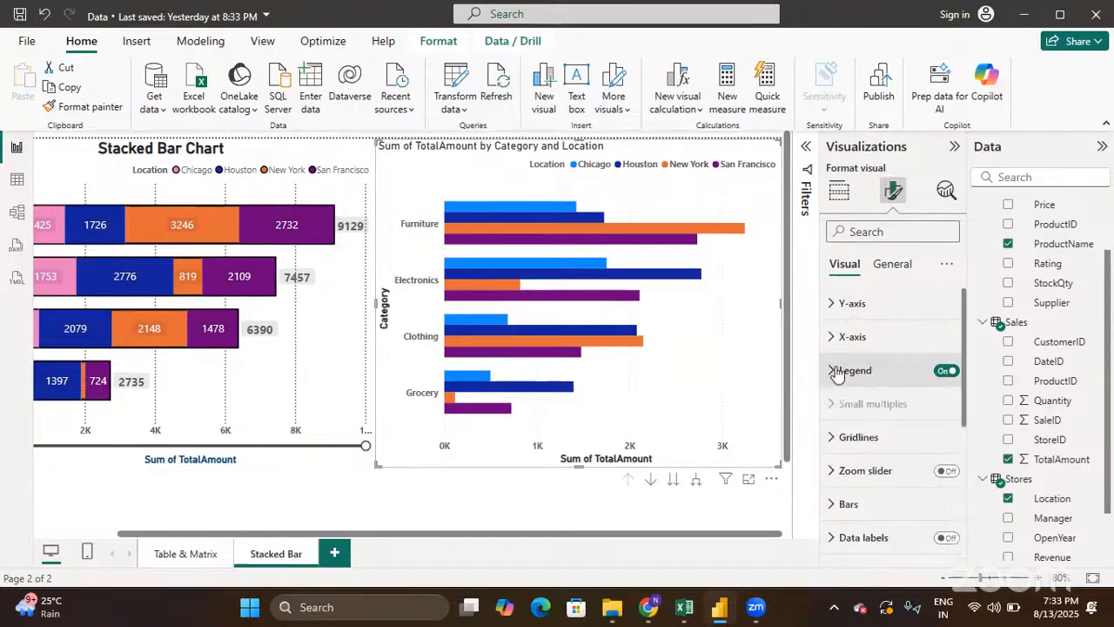
Colour the vertical gridlines of the clustered bar chart black
left_click(834, 436)
scroll(834, 433, "down", 1)
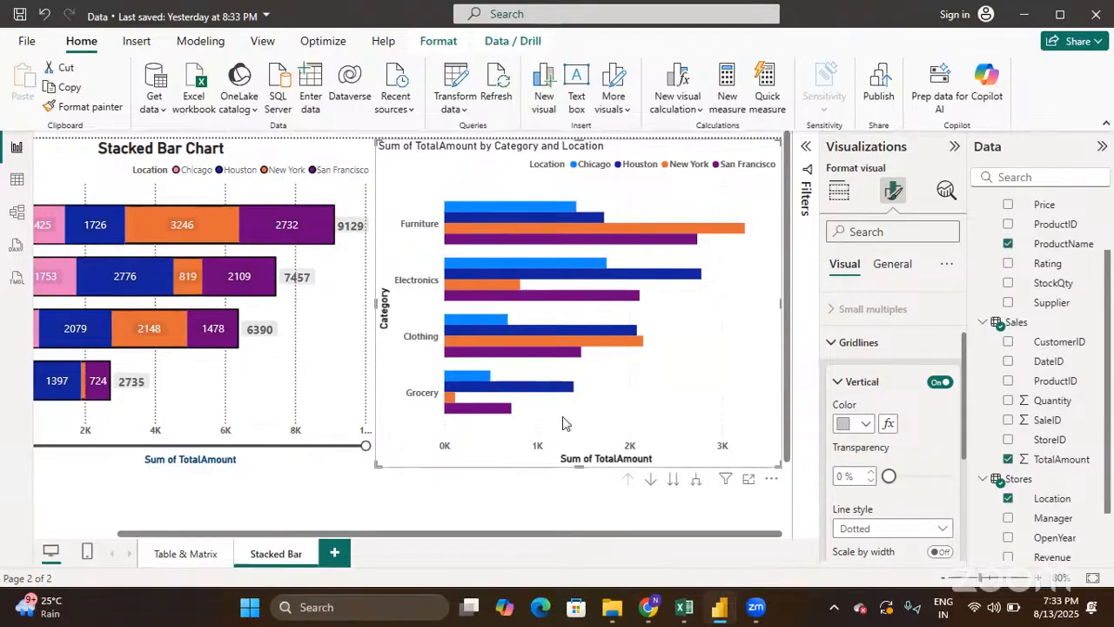
left_click(865, 425)
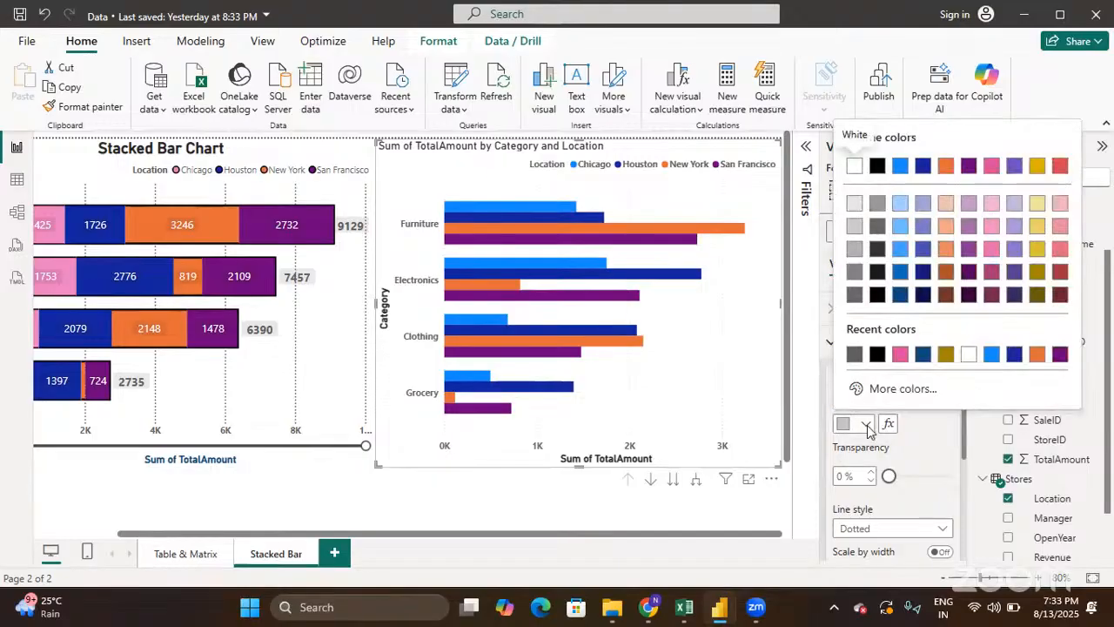
left_click(877, 354)
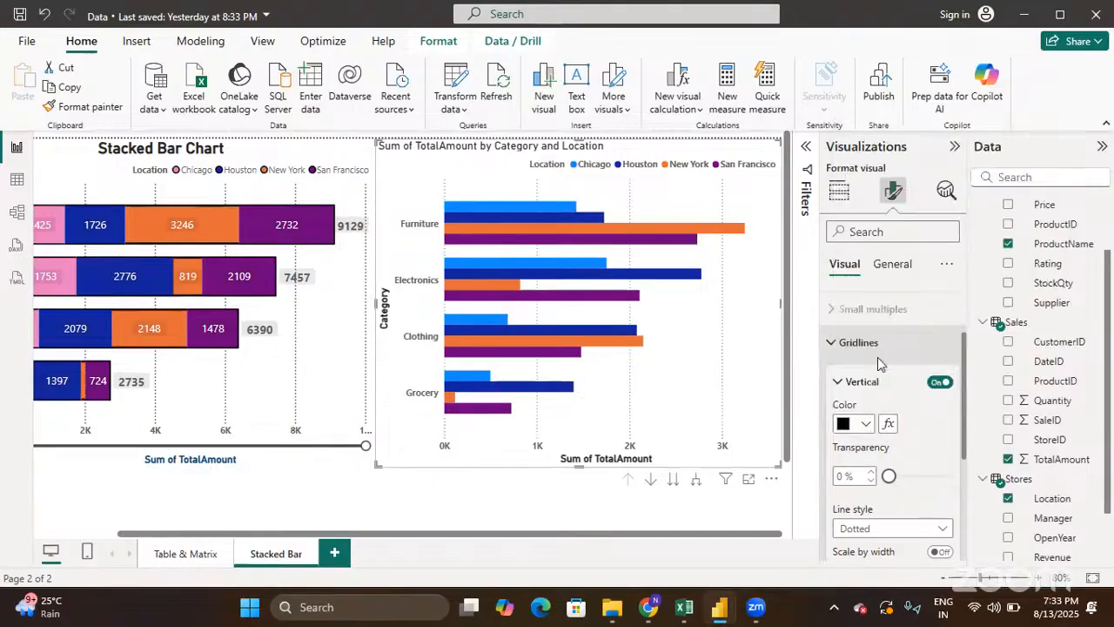
Try the Solid line style on the clustered bar chart's vertical gridlines
scroll(870, 461, "down", 1)
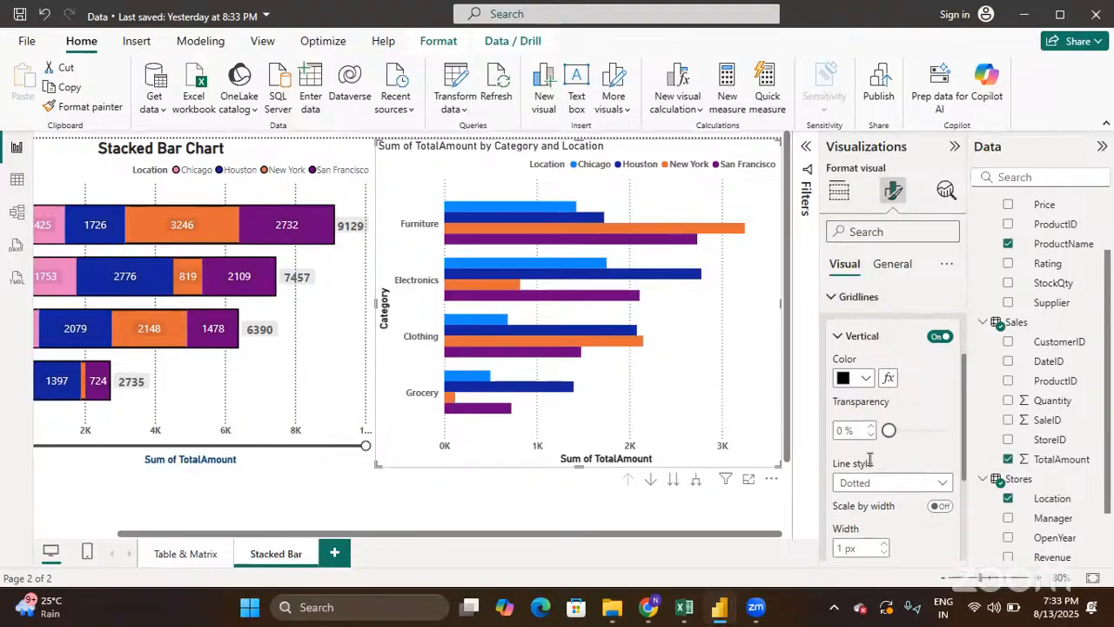
scroll(913, 446, "down", 1)
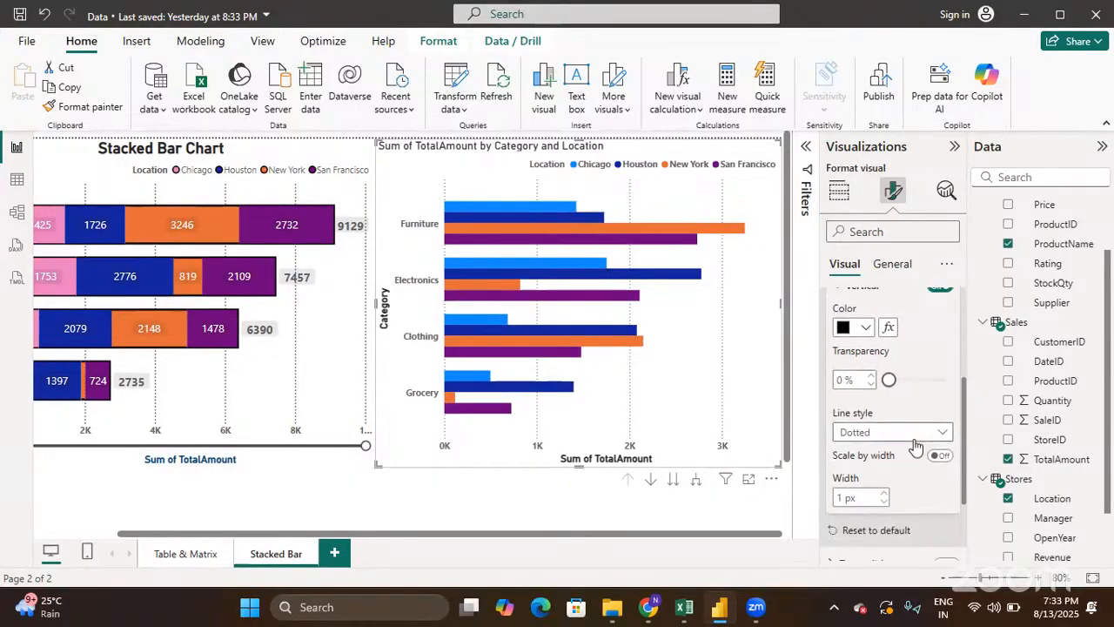
left_click(911, 433)
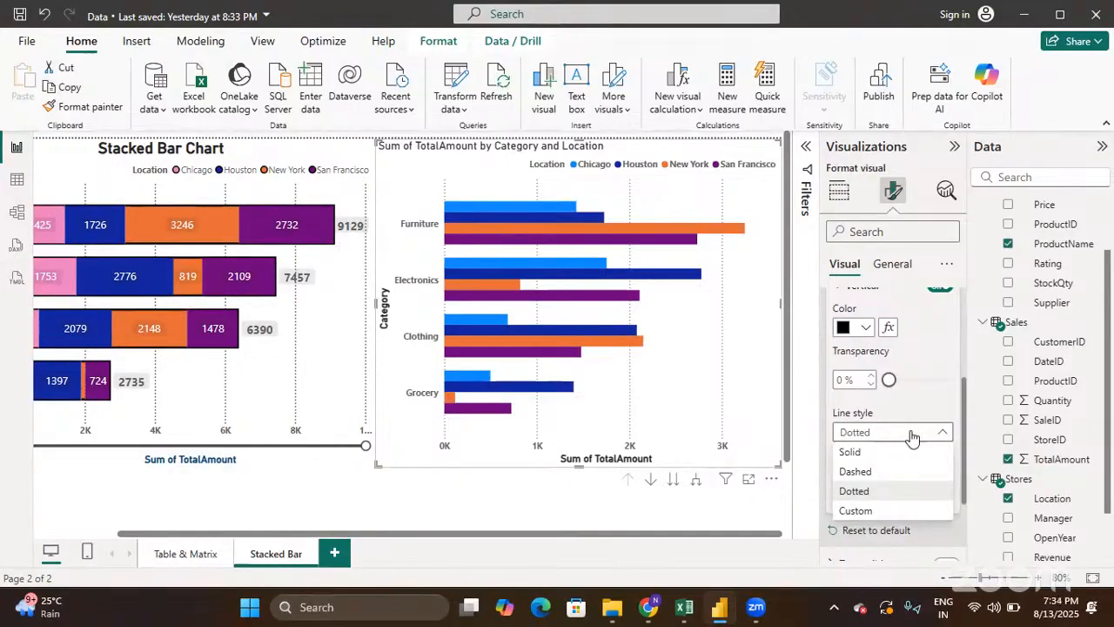
left_click(891, 452)
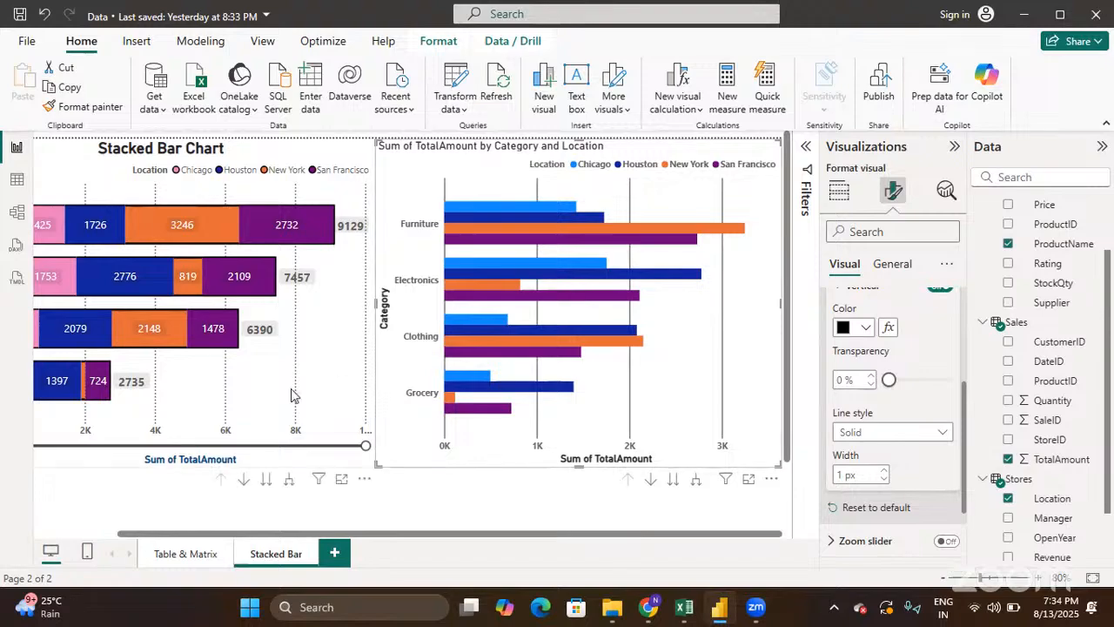
Set the line style of the clustered bar chart's vertical gridlines to Dashed
left_click(866, 432)
left_click(856, 471)
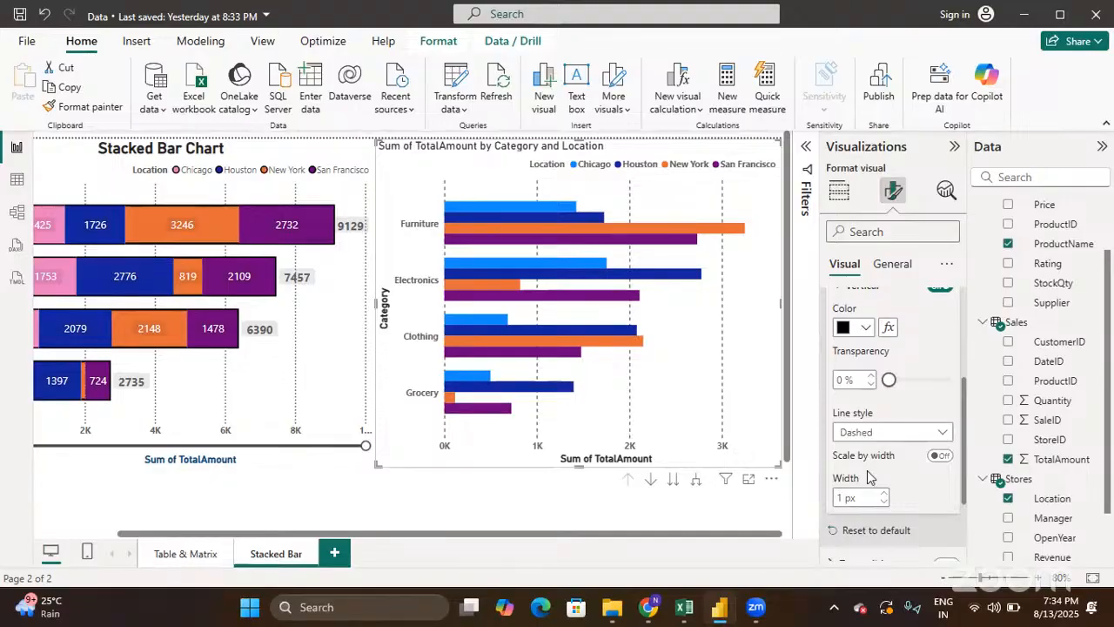
scroll(867, 477, "down", 1)
scroll(848, 453, "up", 3)
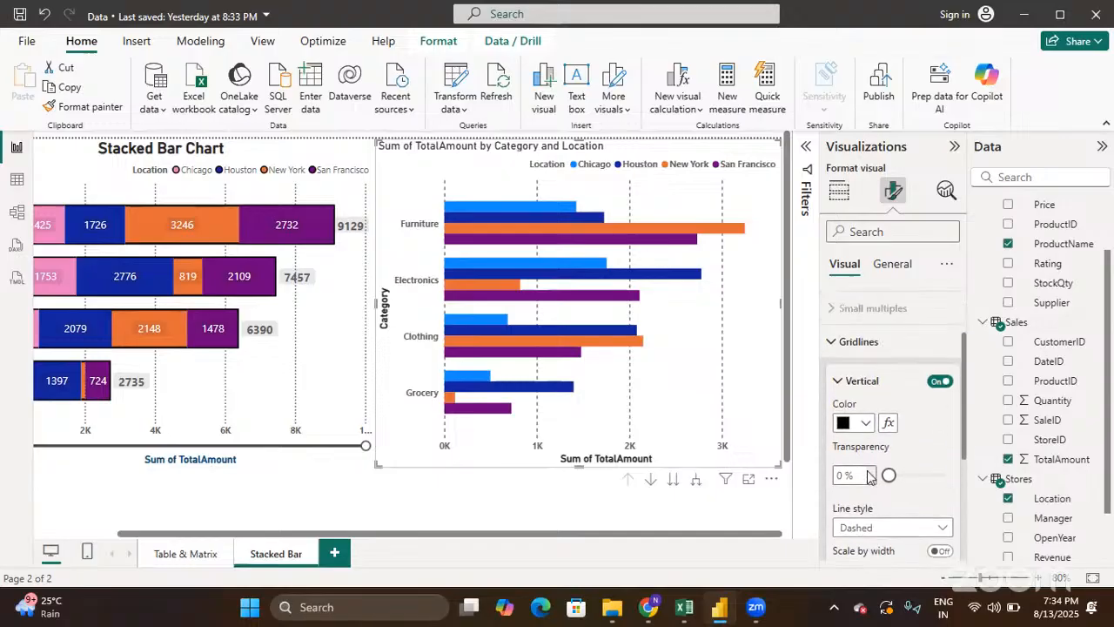
left_click(846, 354)
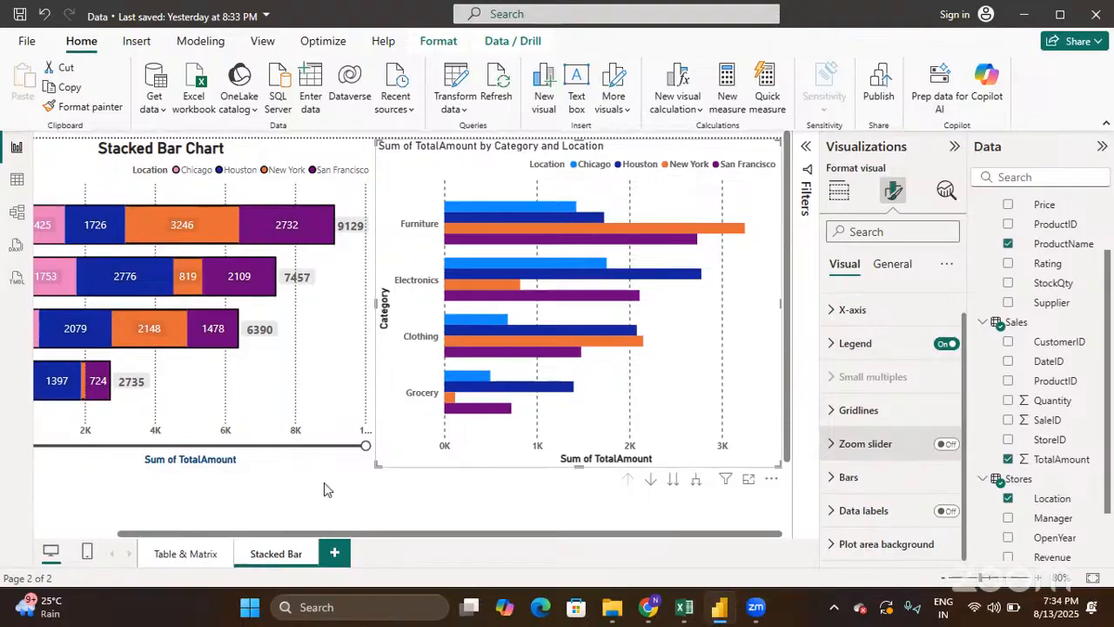
Try the zoom slider on the clustered bar chart and switch it off again
left_click(943, 445)
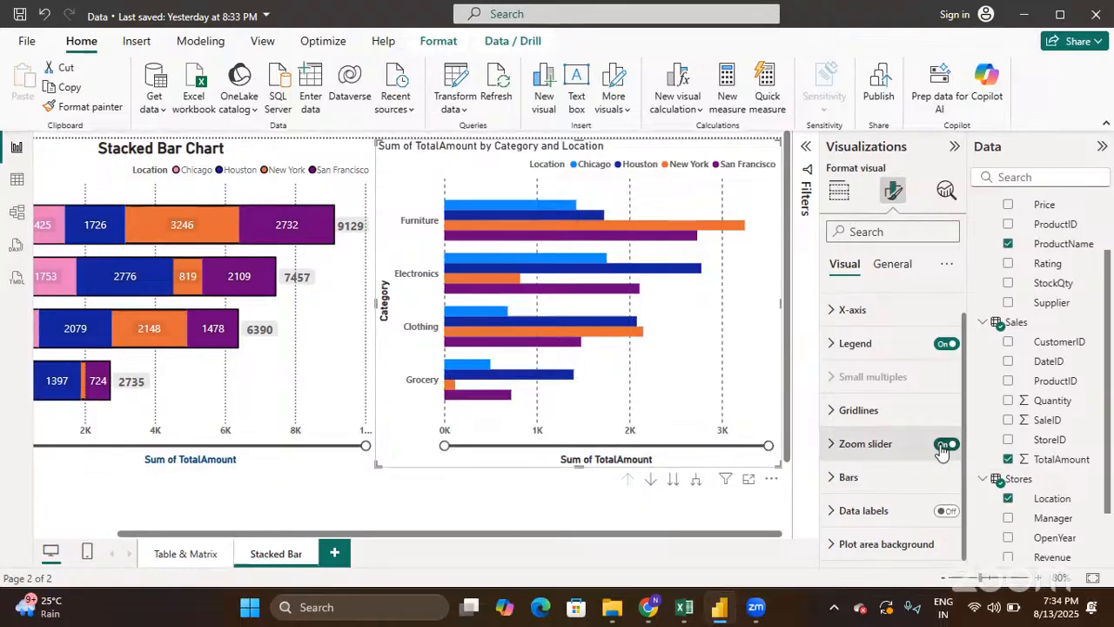
left_click(944, 445)
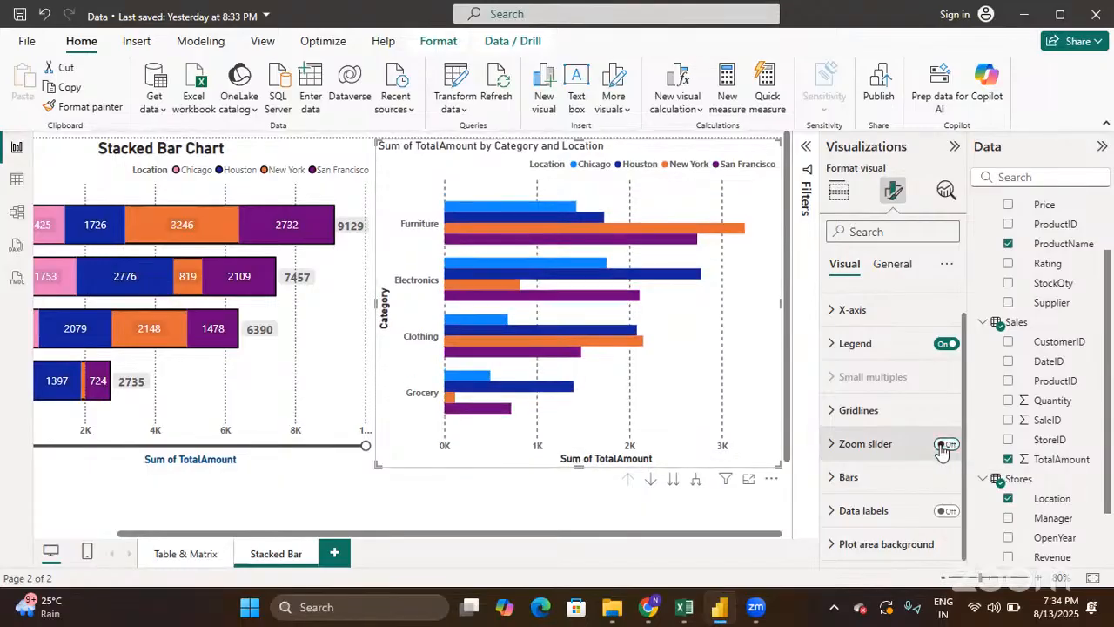
Recolour the Houston bars of the clustered bar chart dark olive with 4% transparency
left_click(832, 485)
scroll(833, 488, "down", 3)
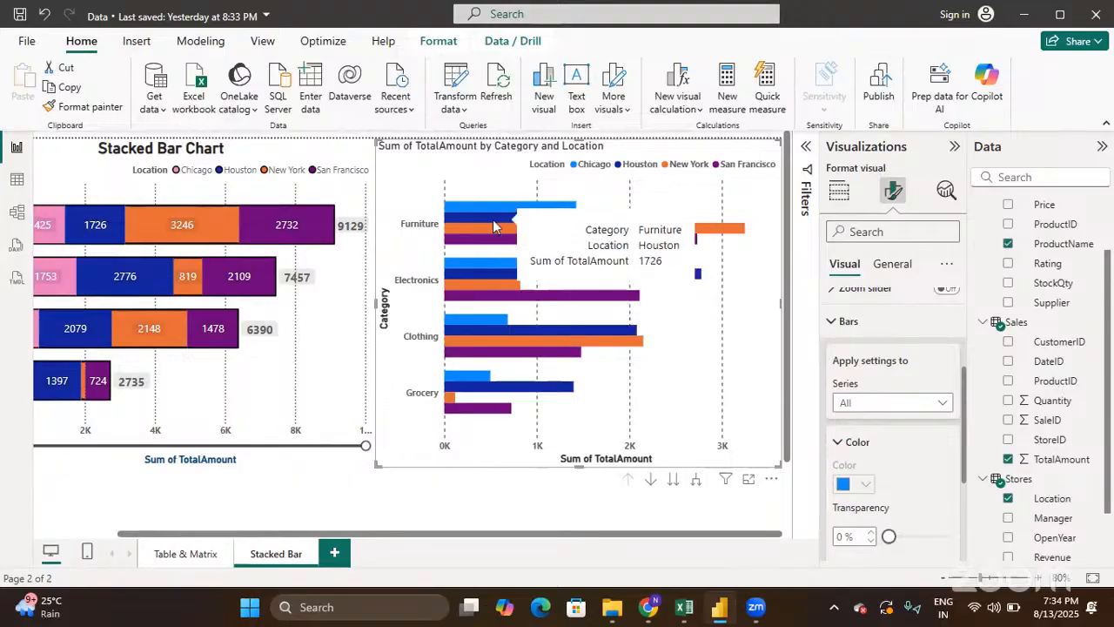
left_click(886, 403)
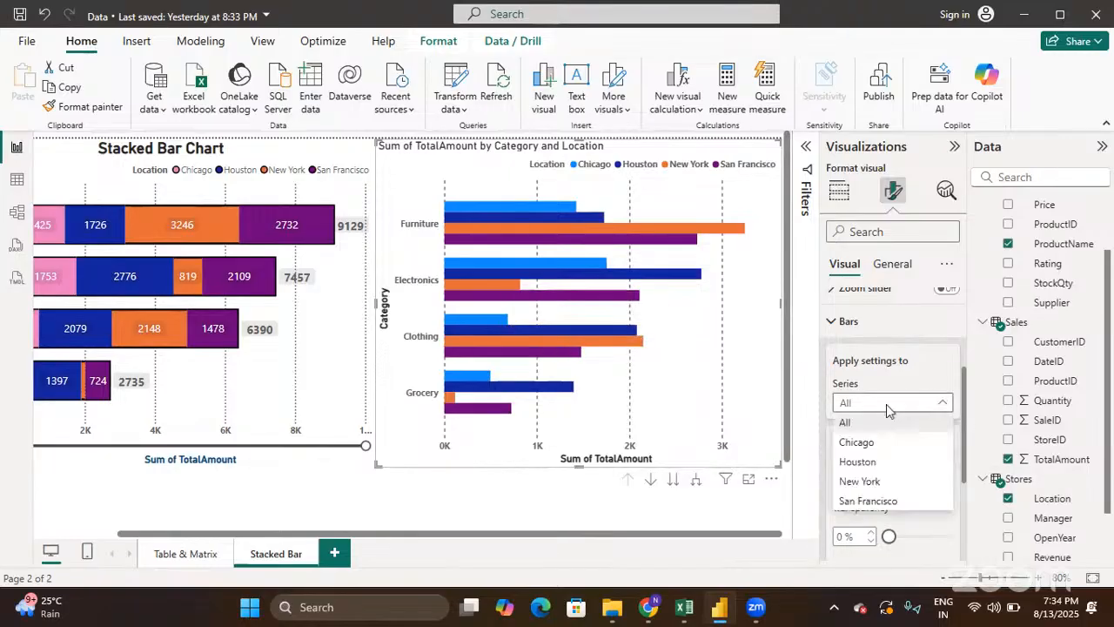
left_click(887, 461)
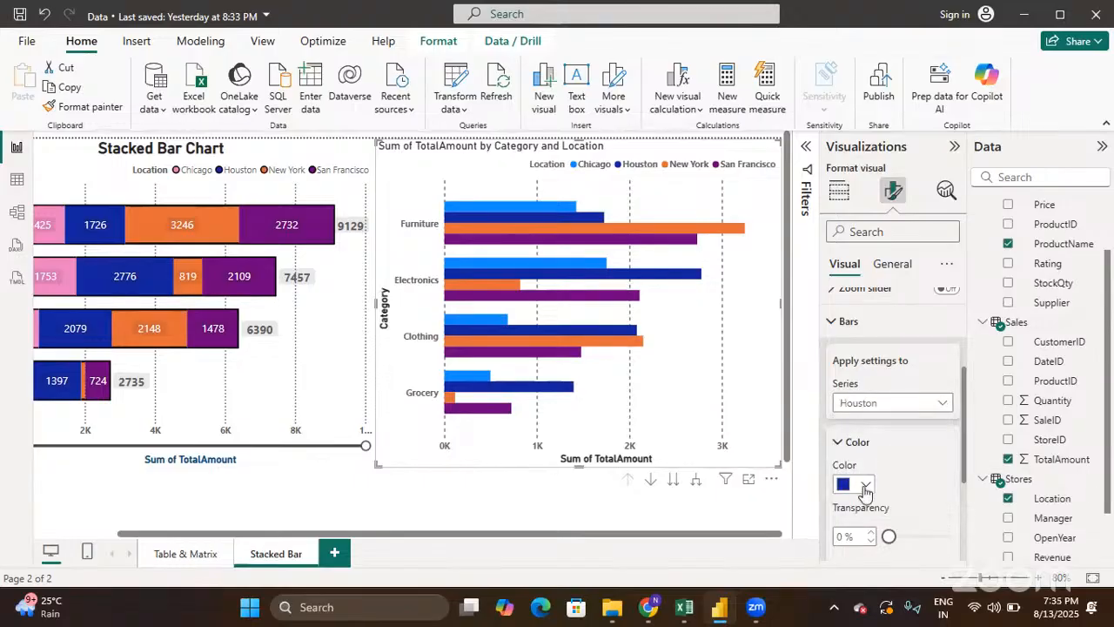
left_click(865, 486)
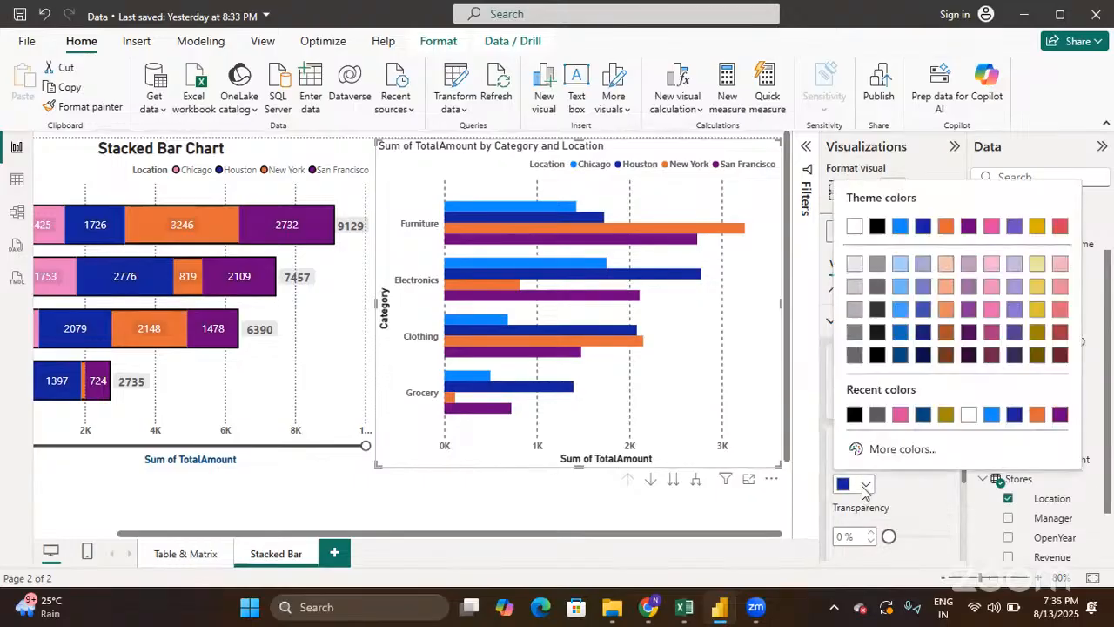
left_click(1036, 354)
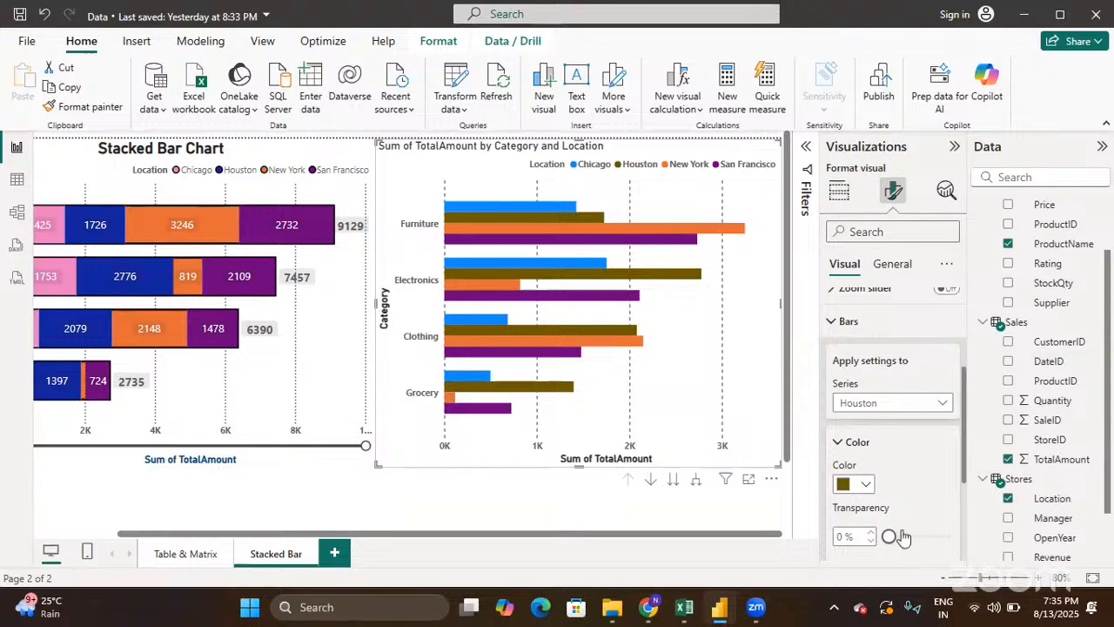
left_click(902, 537)
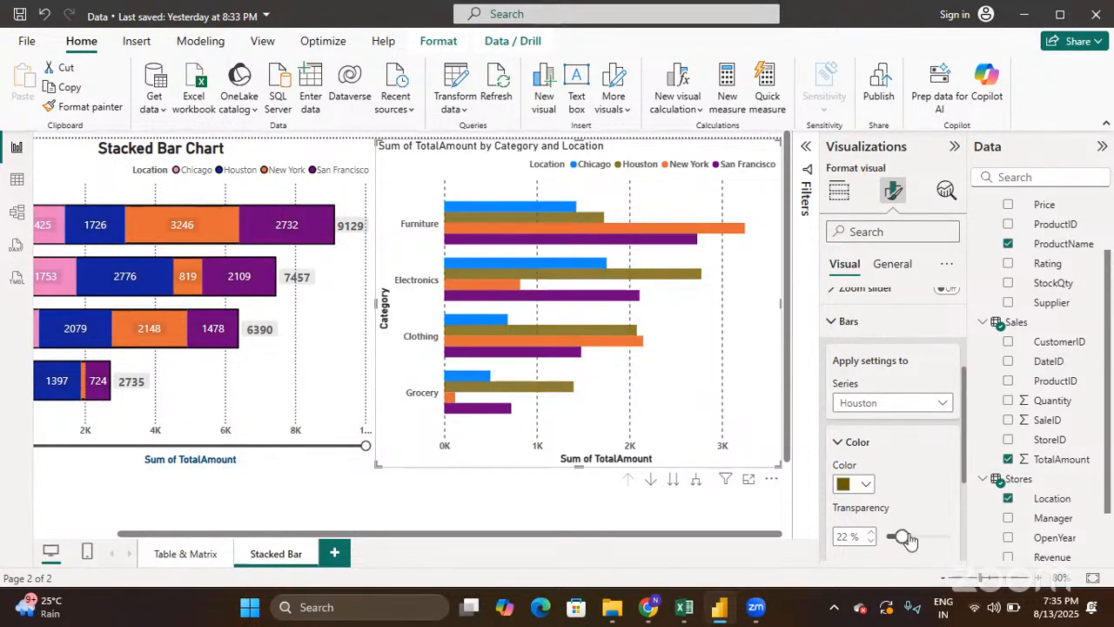
left_click(891, 540)
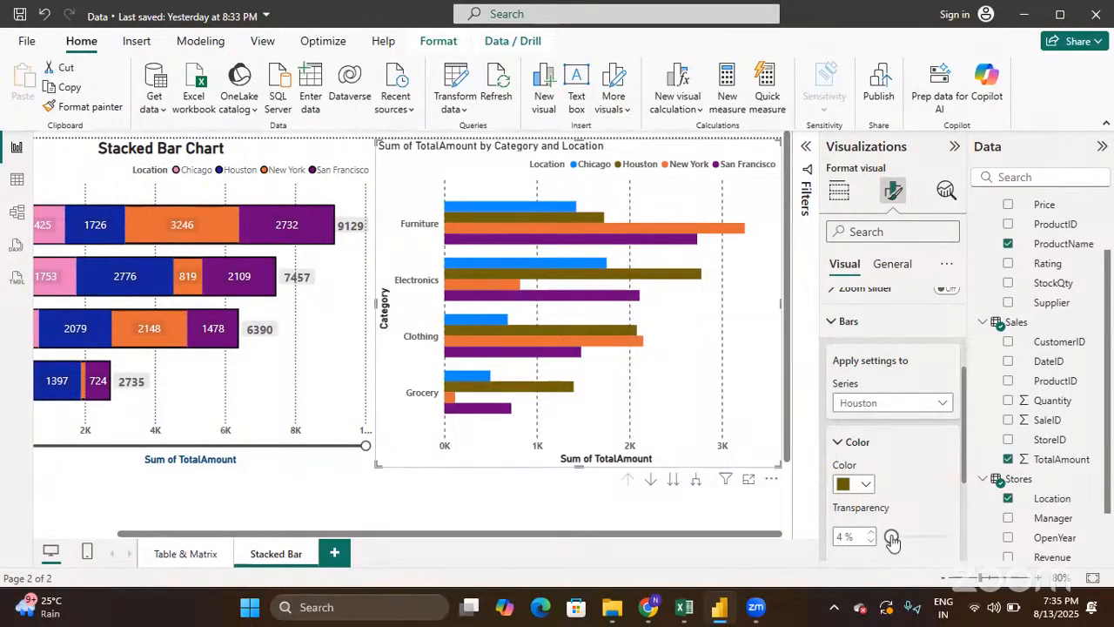
Recolour the San Francisco bars of the clustered bar chart pink with 18% transparency
left_click(896, 407)
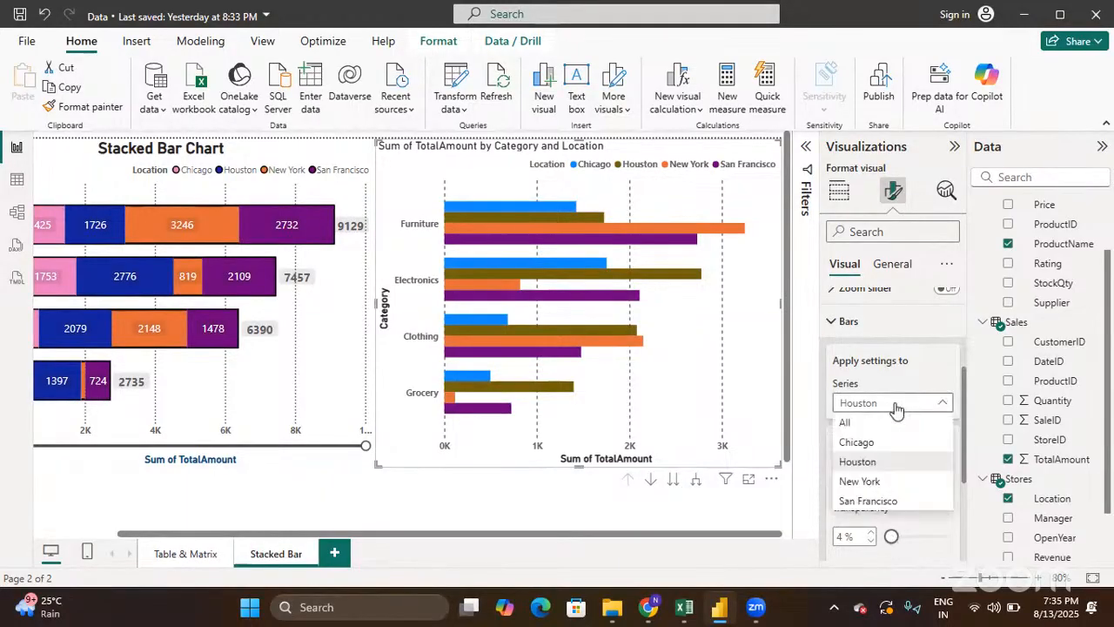
left_click(897, 502)
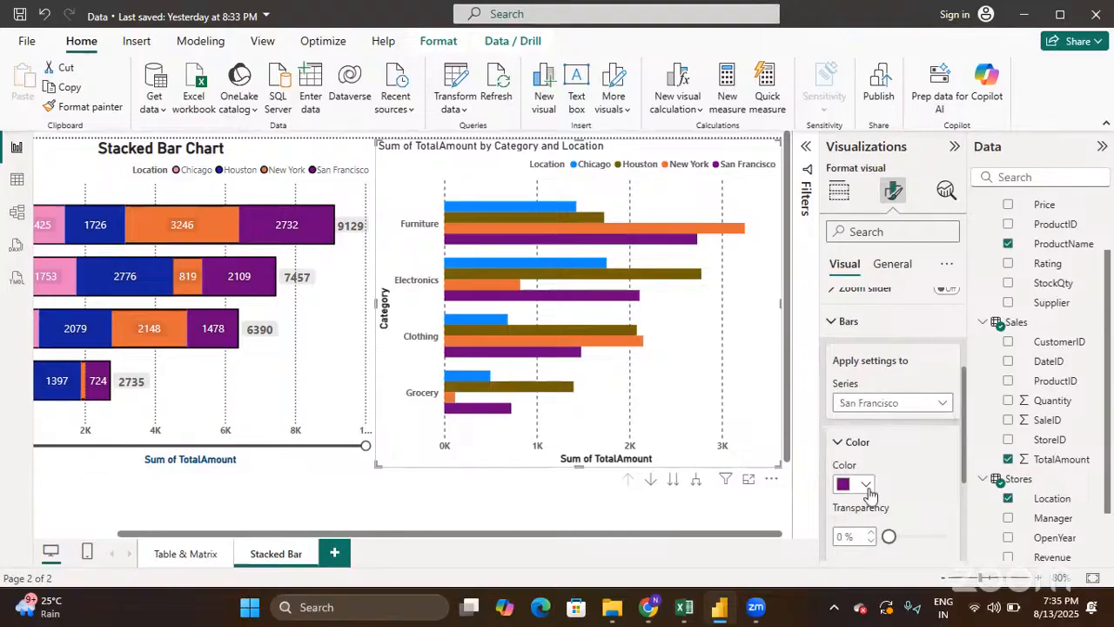
left_click(866, 486)
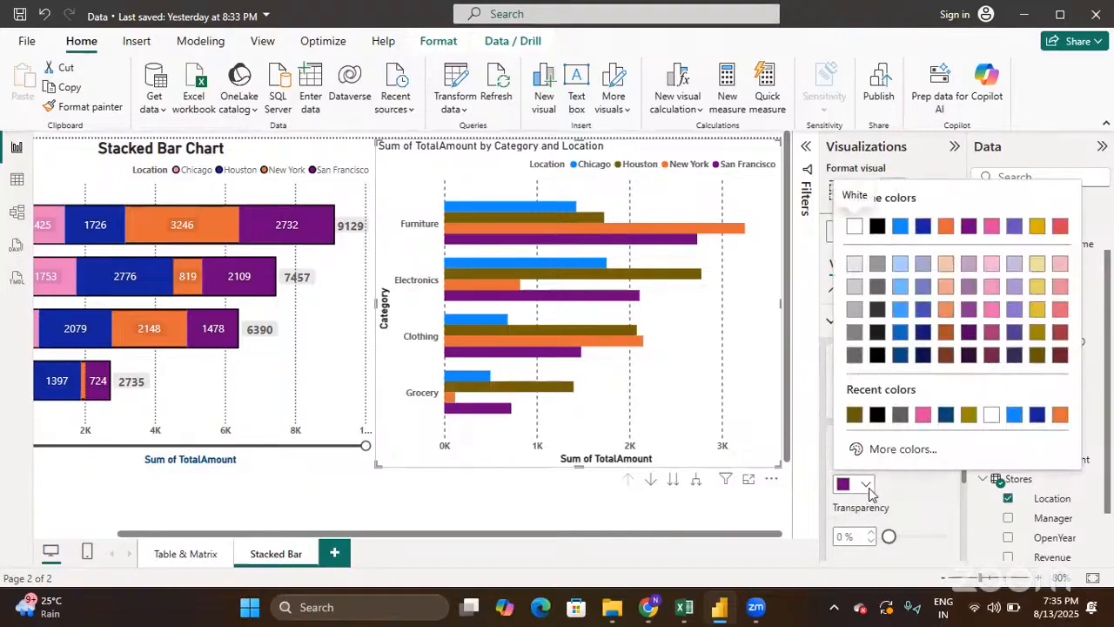
left_click(992, 227)
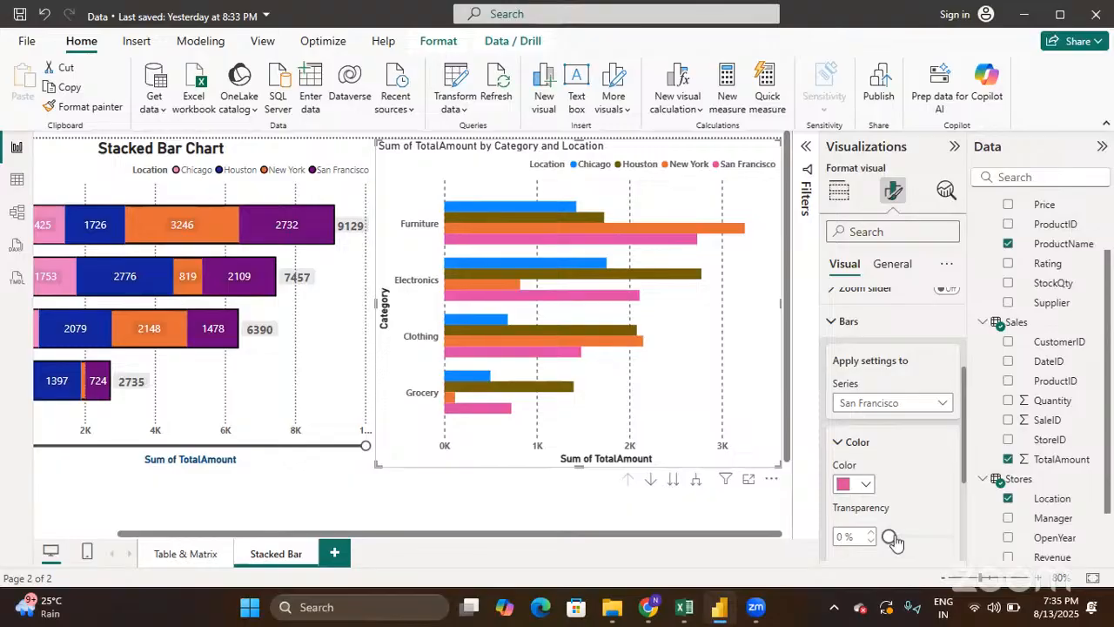
left_click_drag(894, 541, 901, 543)
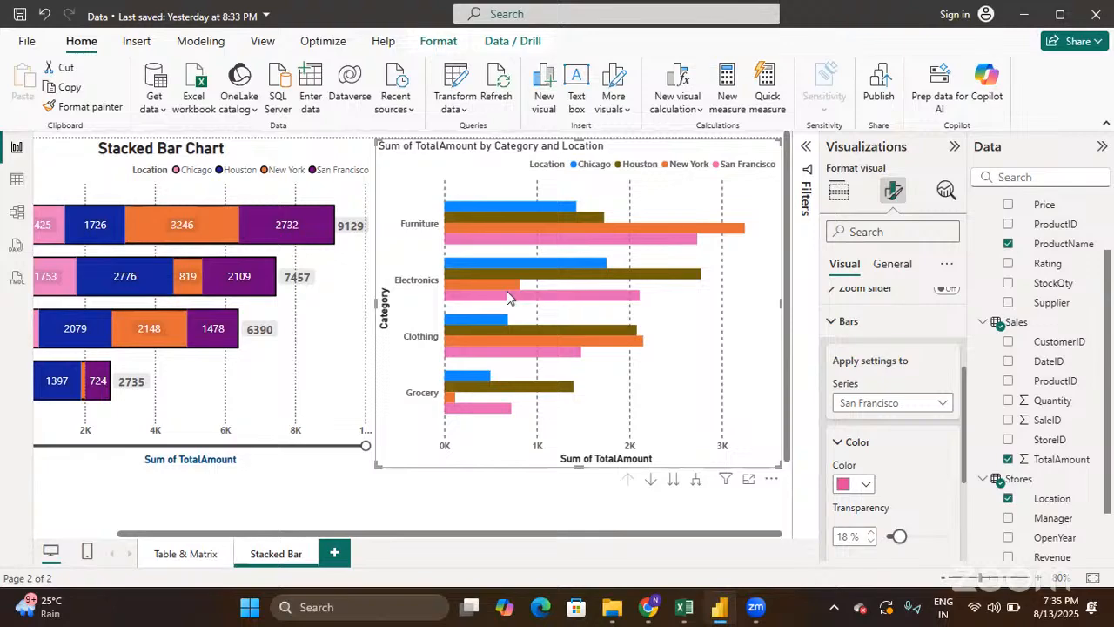
mouse_move(508, 209)
mouse_move(601, 341)
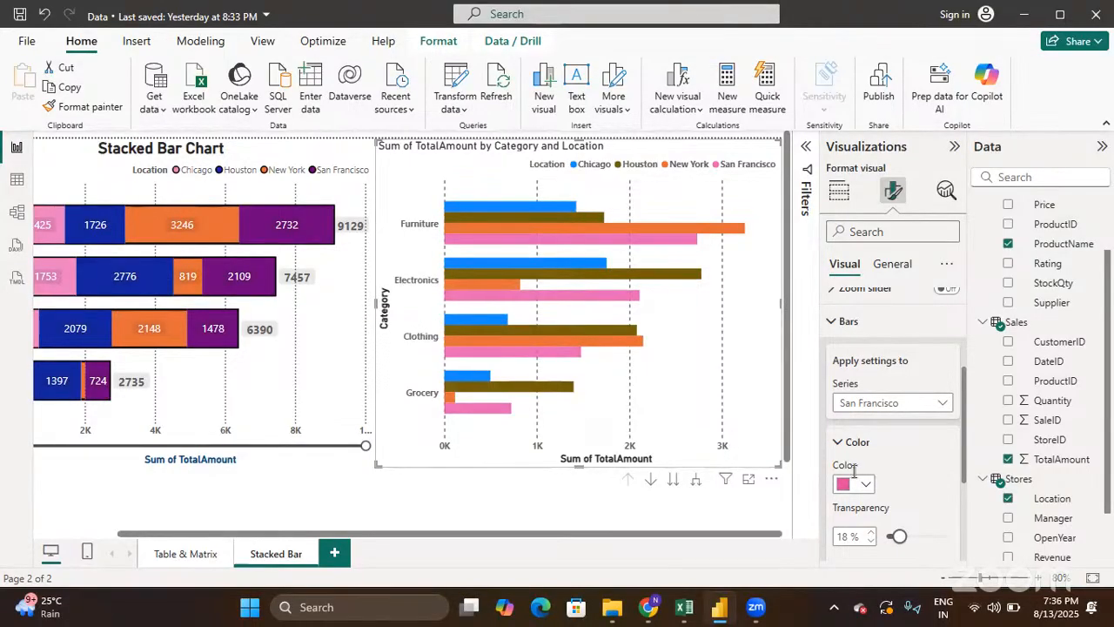
Turn on the border for all bar series in the clustered bar chart
scroll(853, 477, "down", 1)
scroll(853, 477, "down", 1)
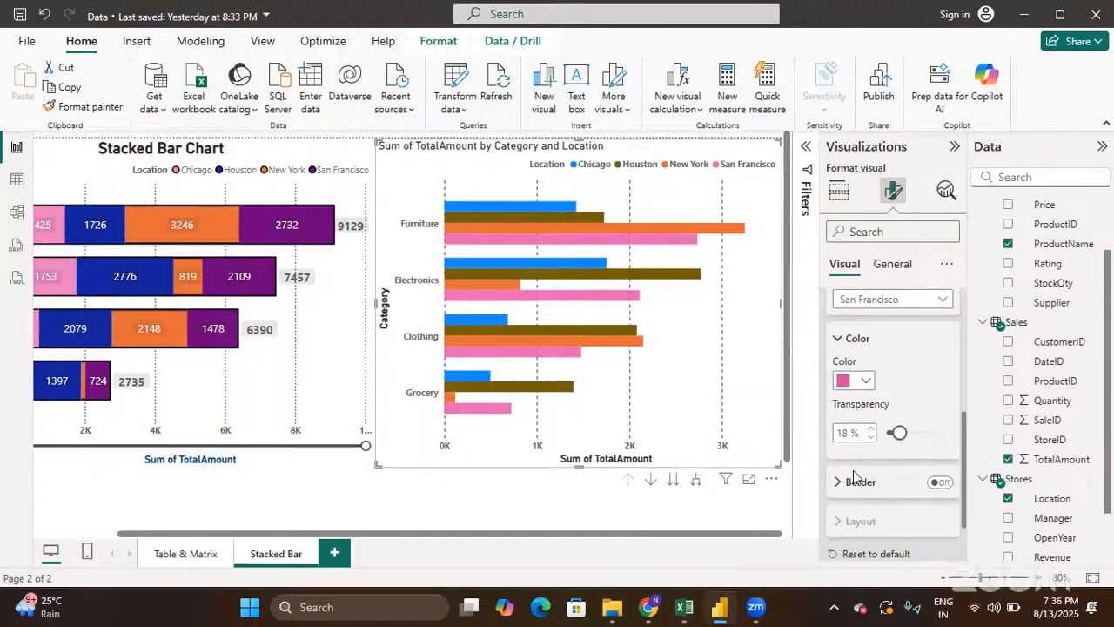
scroll(855, 474, "up", 3)
left_click(862, 437)
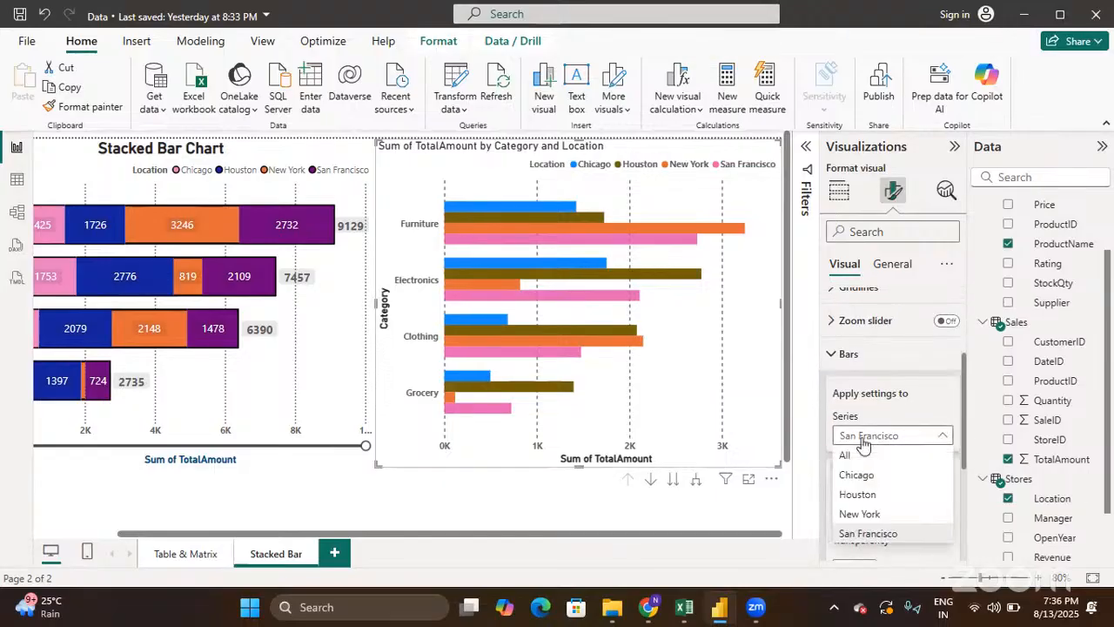
left_click(859, 453)
scroll(860, 461, "down", 3)
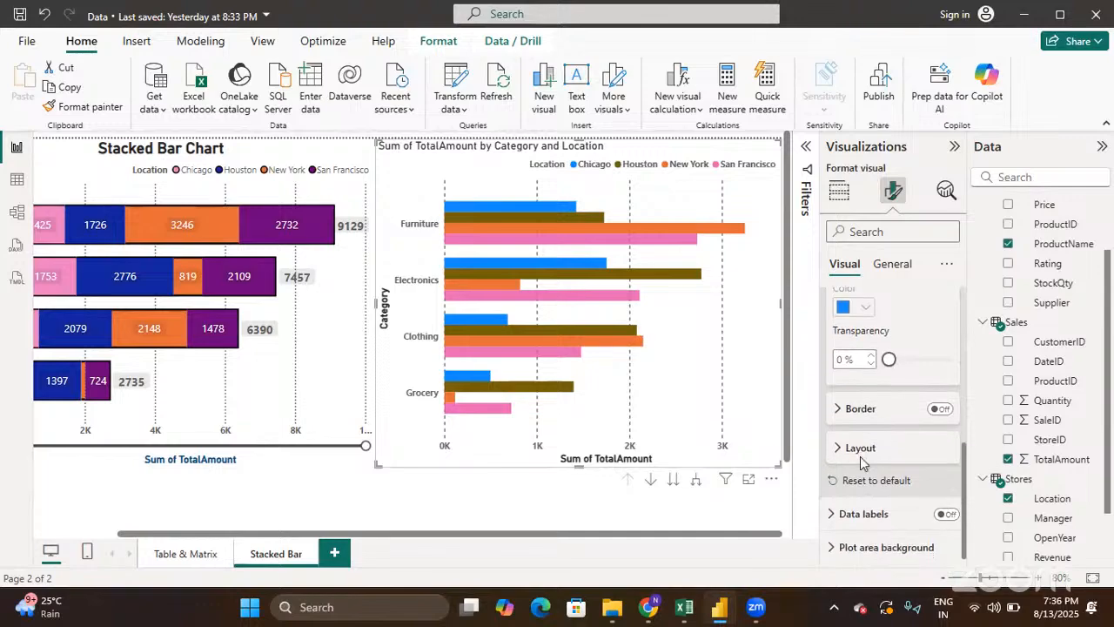
left_click(940, 409)
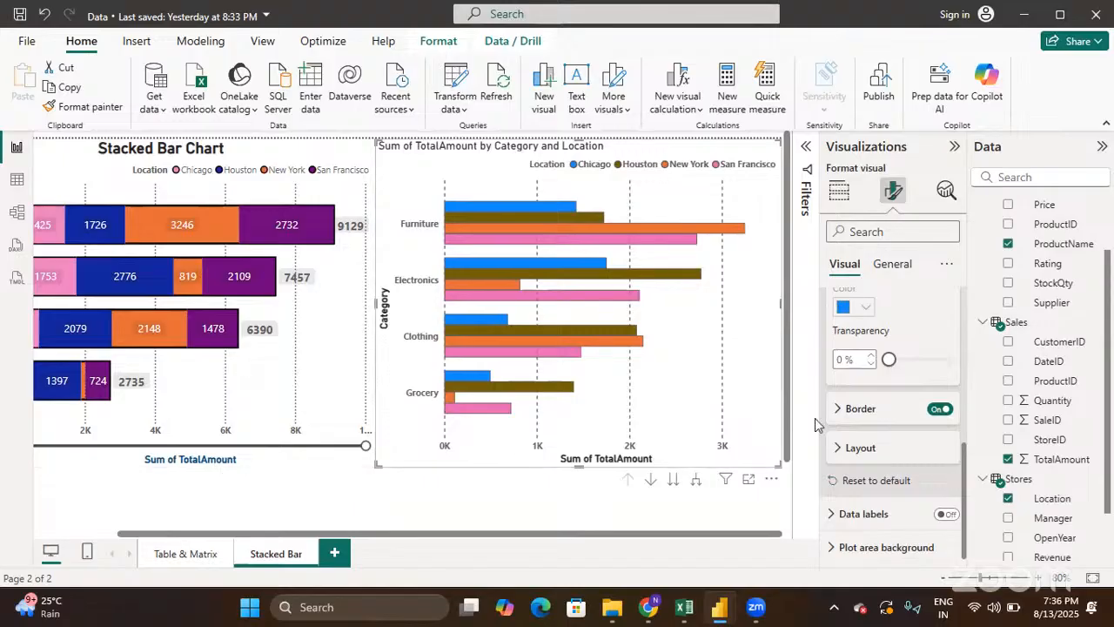
scroll(855, 446, "up", 5)
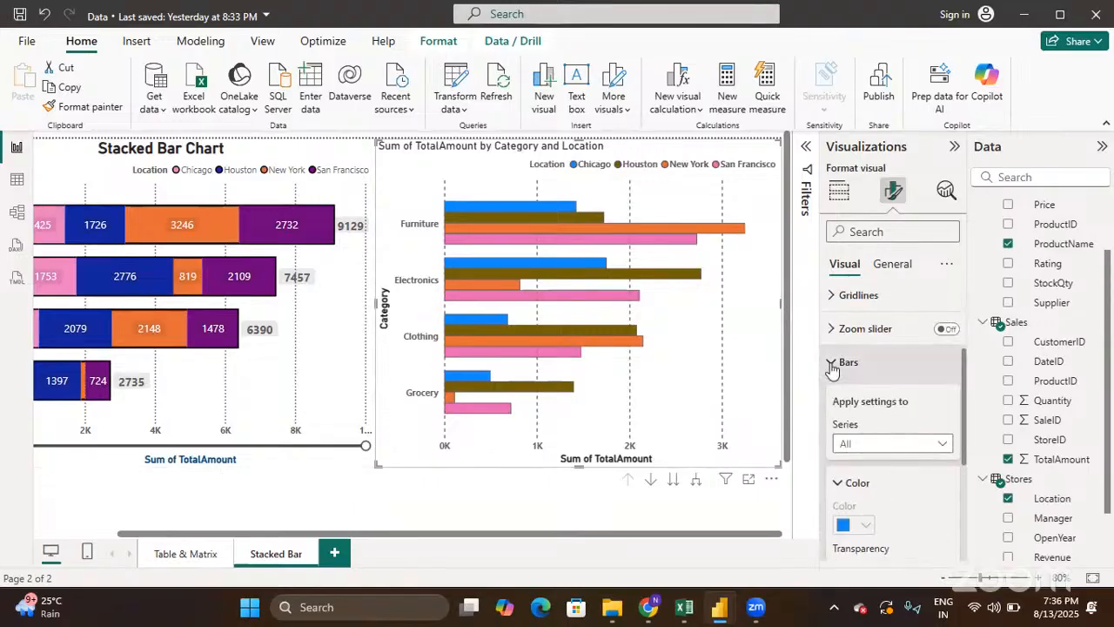
left_click(831, 363)
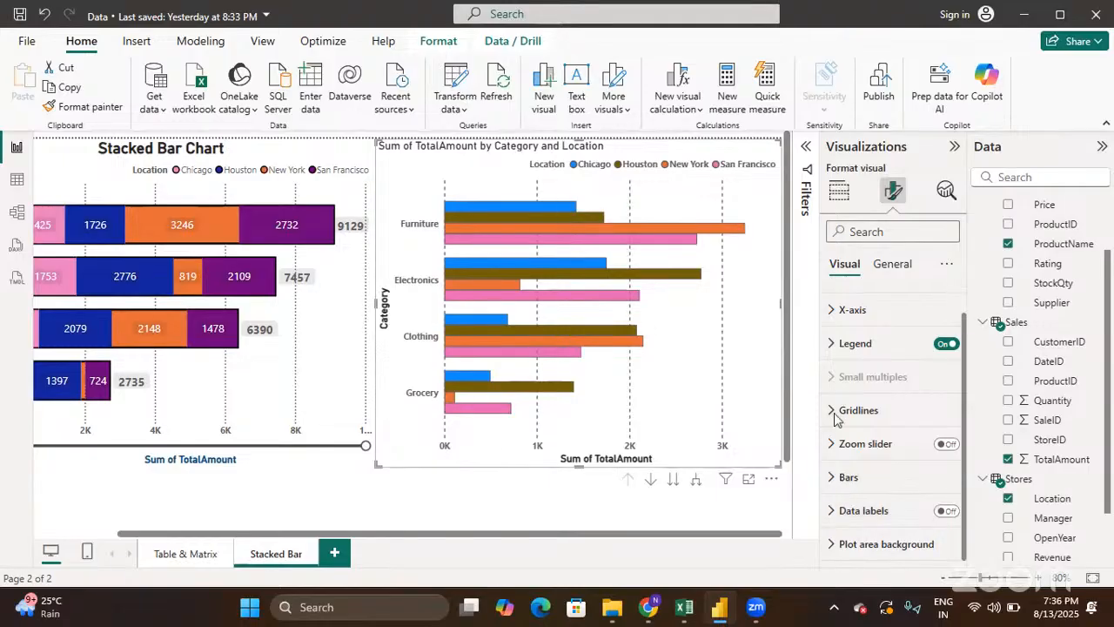
Turn on data labels for all series of the clustered bar chart and position them at Outside end
left_click(946, 512)
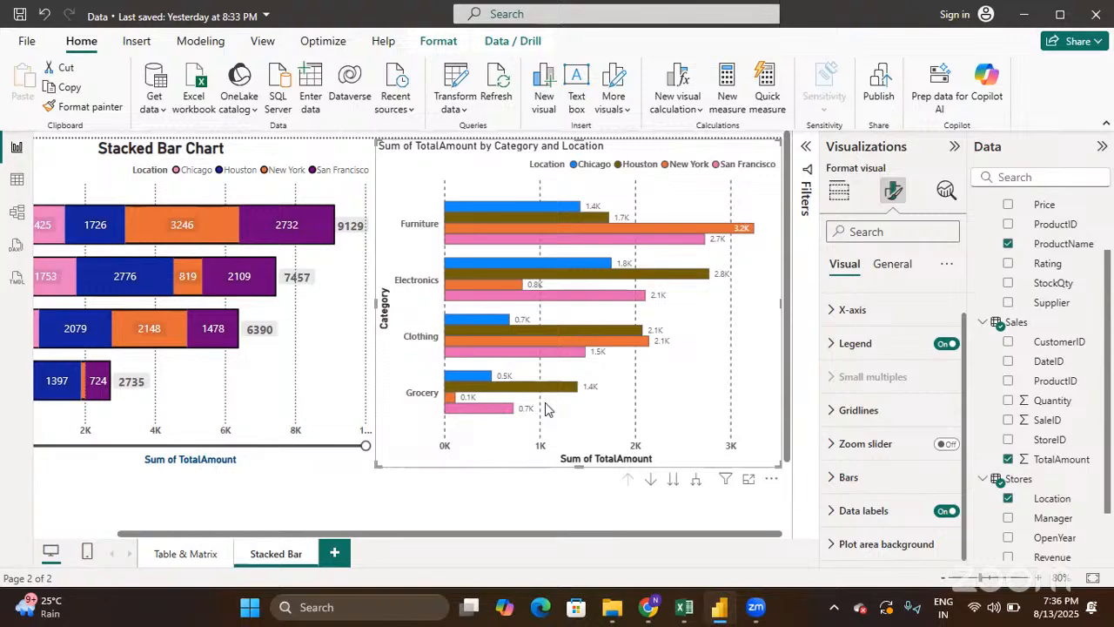
left_click(828, 511)
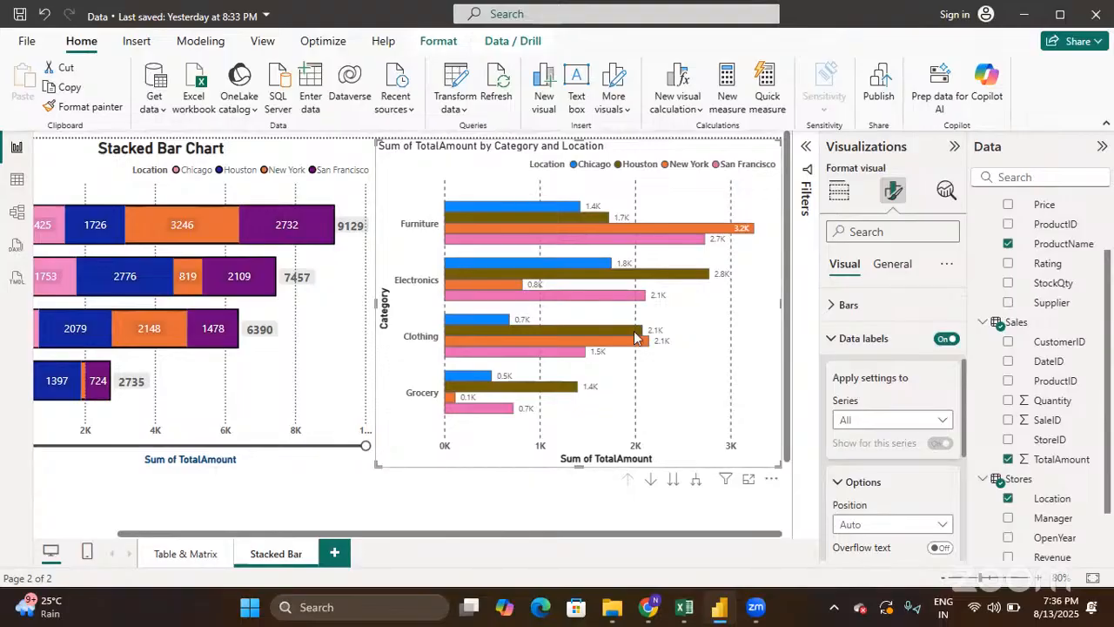
mouse_move(634, 337)
scroll(896, 409, "down", 2)
scroll(896, 409, "down", 2)
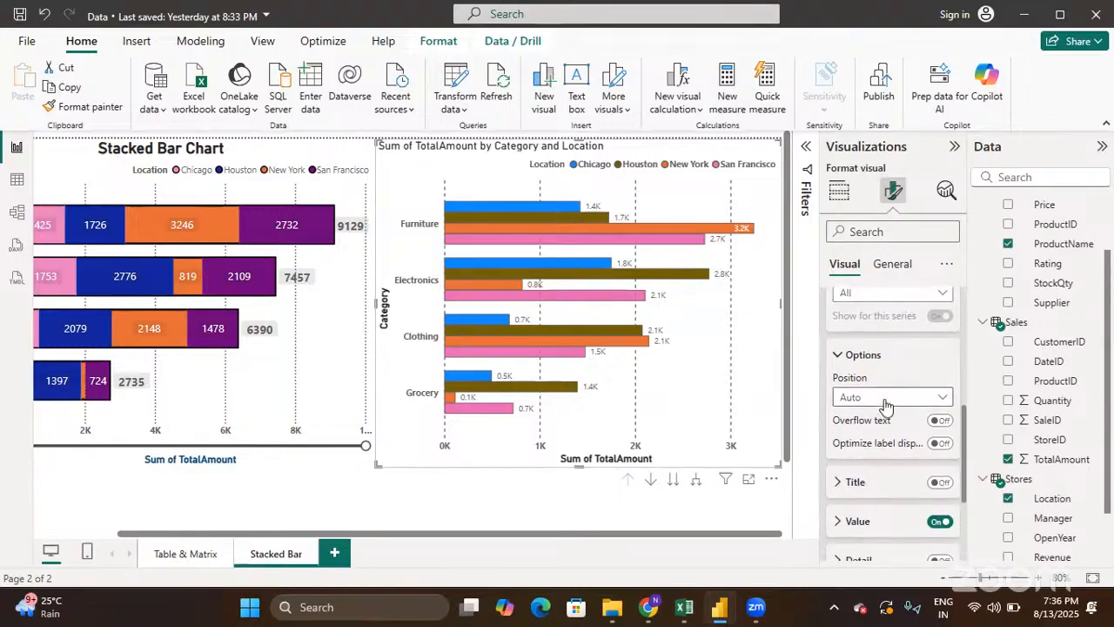
left_click(886, 406)
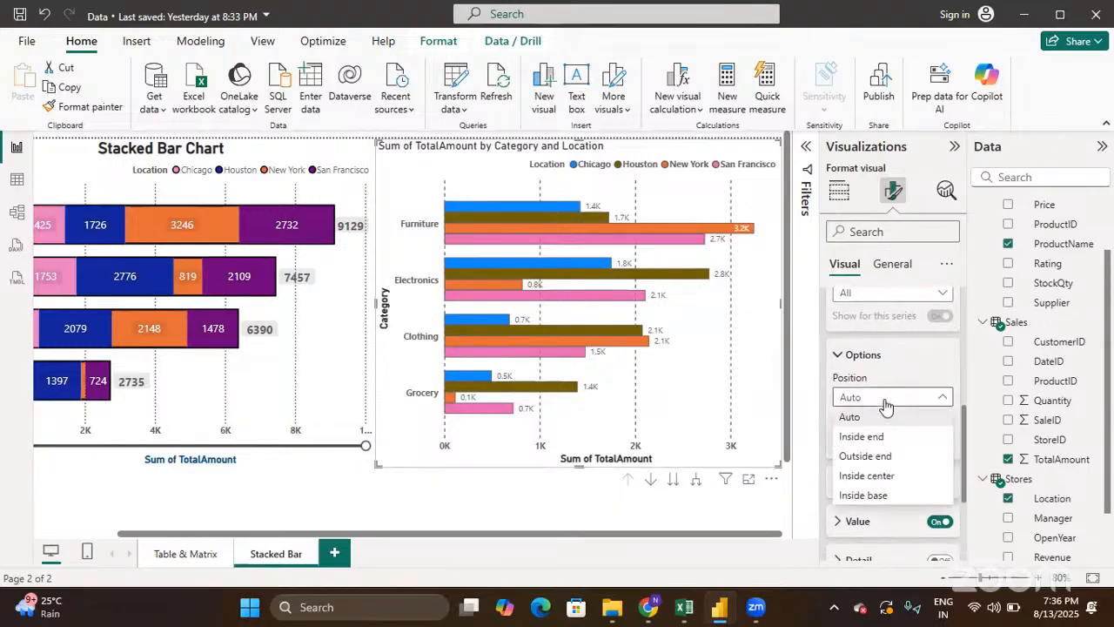
left_click(885, 459)
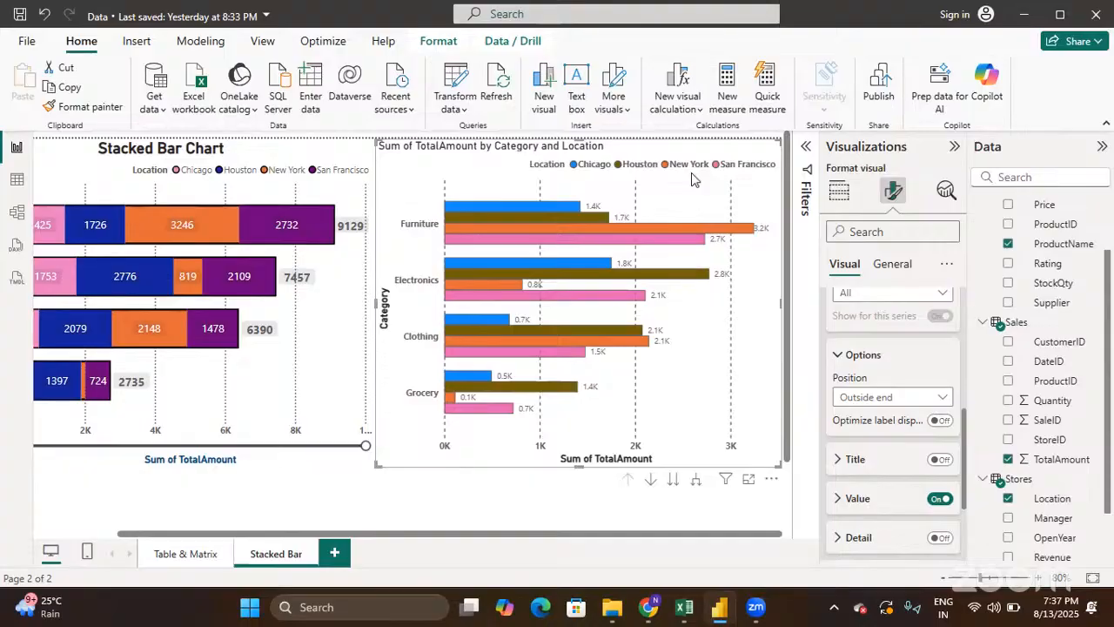
Set the data label values of the clustered bar chart to font size 11 and bold
mouse_move(567, 275)
mouse_move(557, 355)
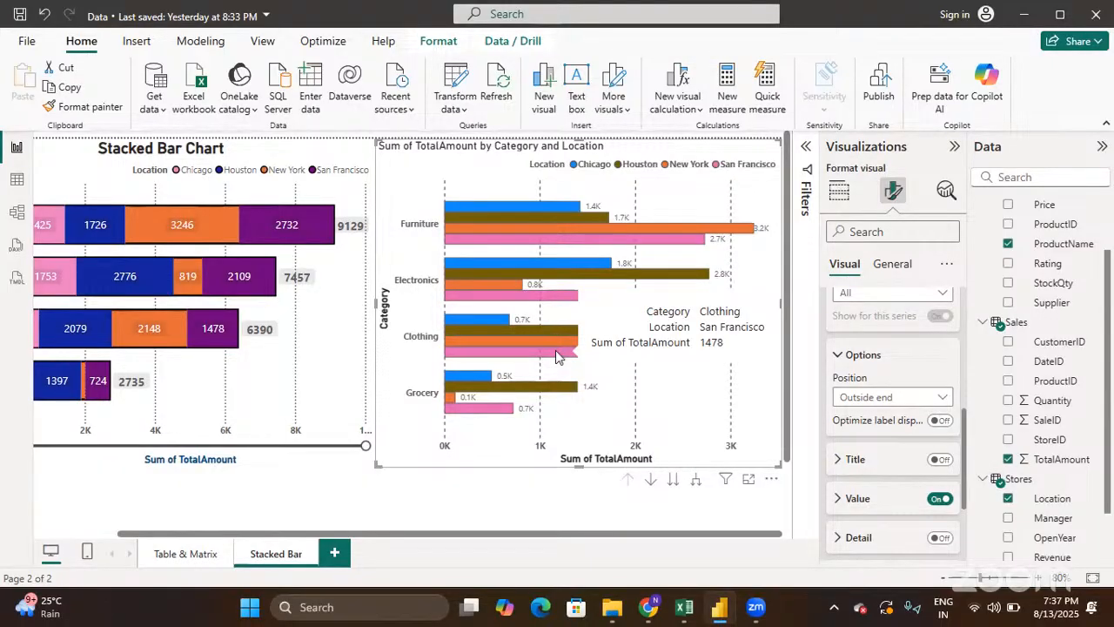
left_click(835, 499)
scroll(833, 500, "down", 2)
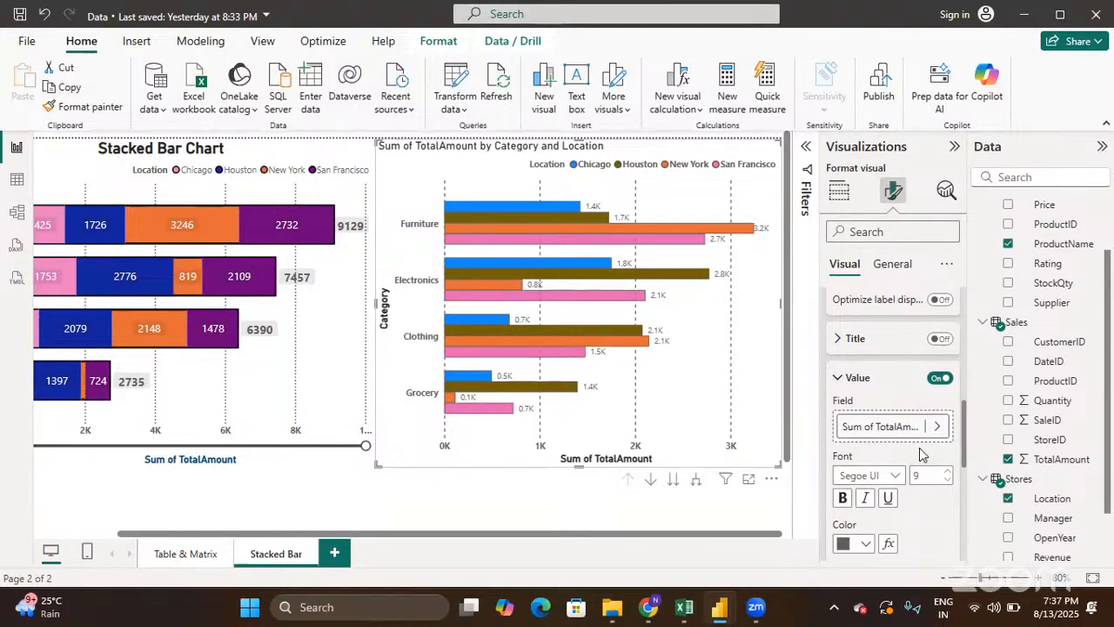
scroll(921, 453, "down", 1)
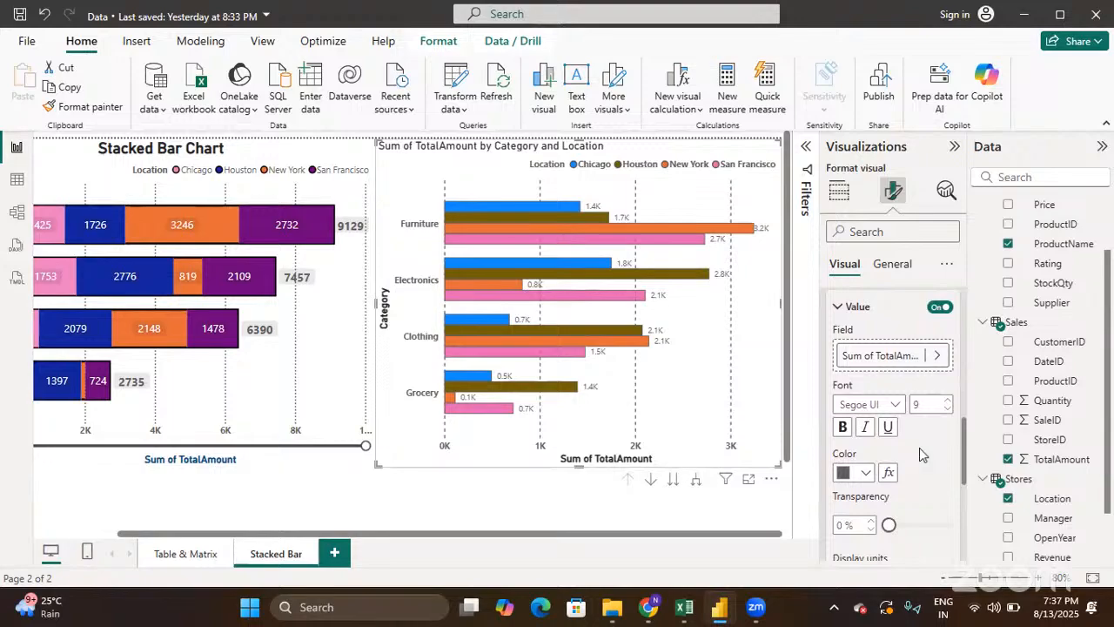
left_click(947, 403)
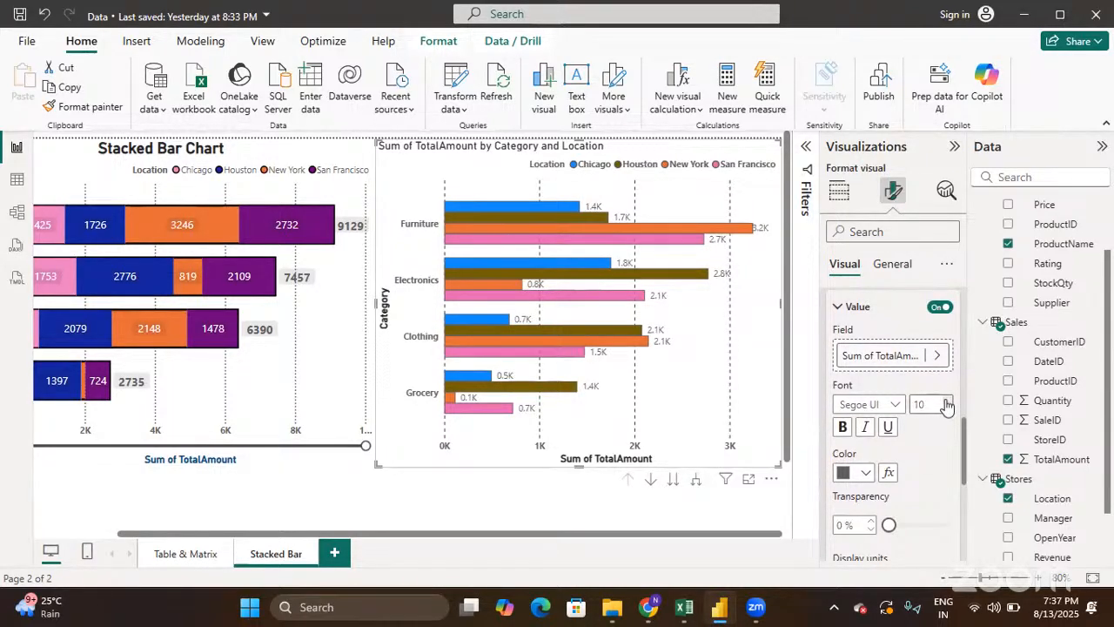
left_click(947, 403)
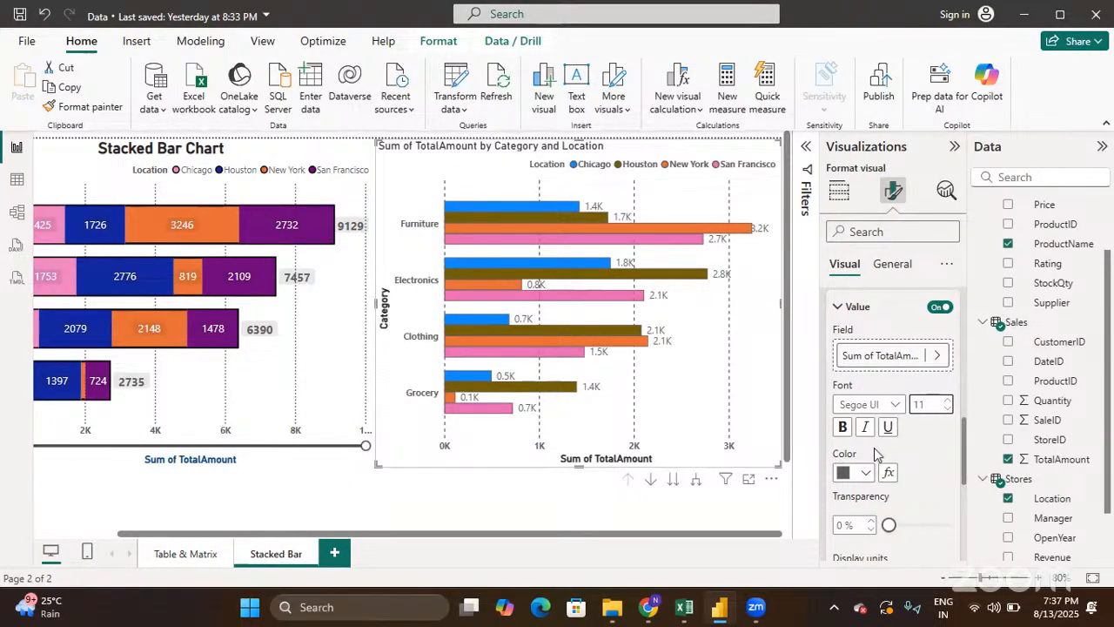
left_click(843, 426)
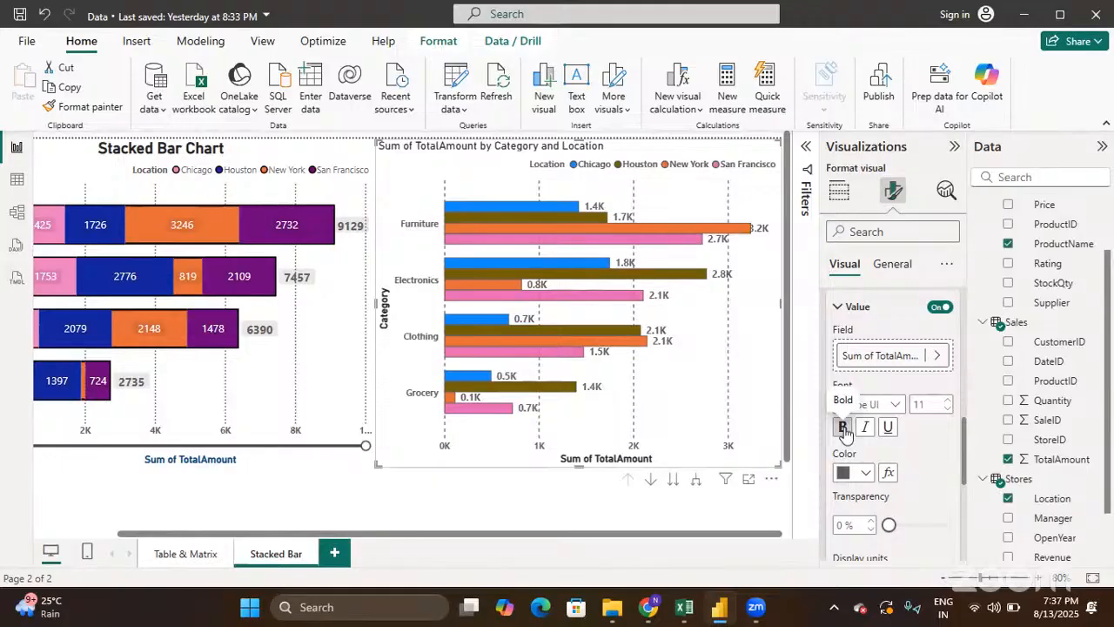
Set the display units of the clustered bar chart's data label values to None
scroll(873, 494, "down", 2)
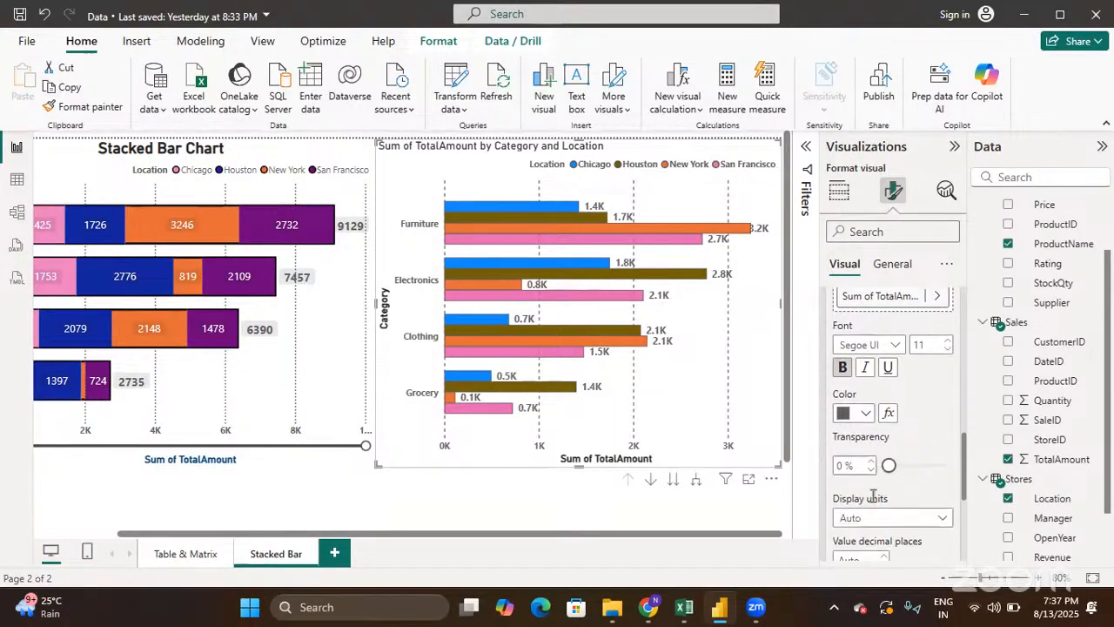
scroll(873, 494, "down", 1)
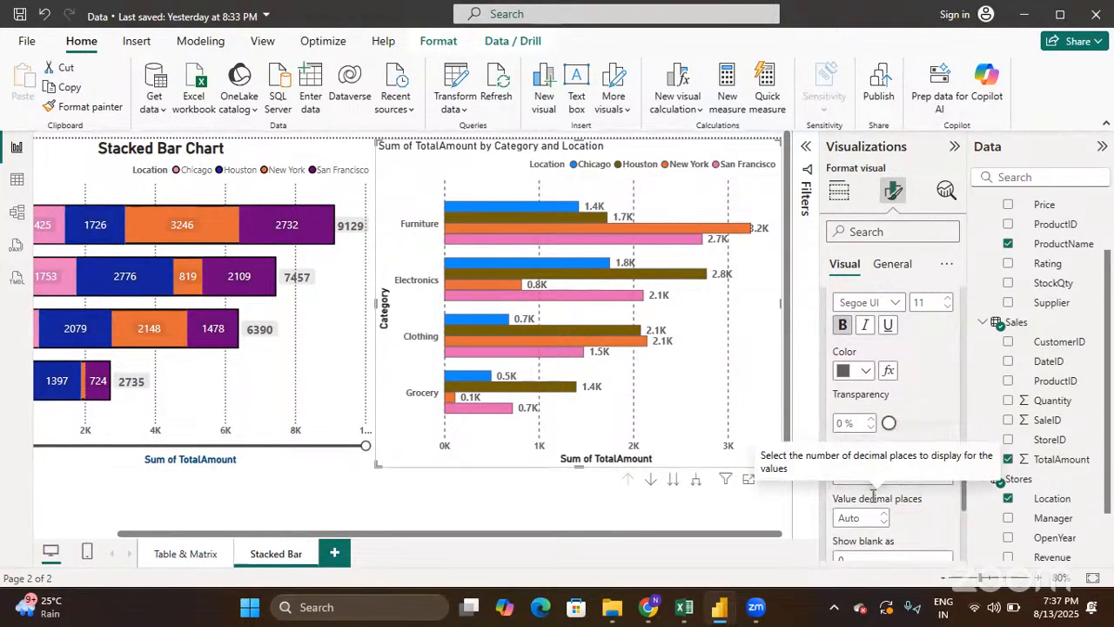
scroll(873, 494, "down", 2)
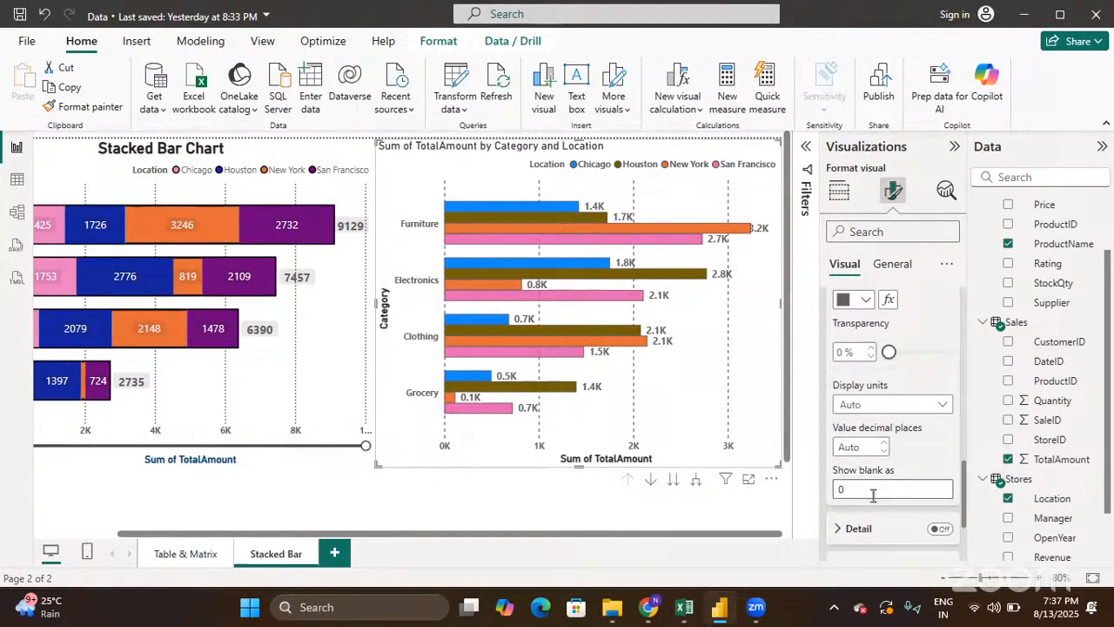
left_click(867, 412)
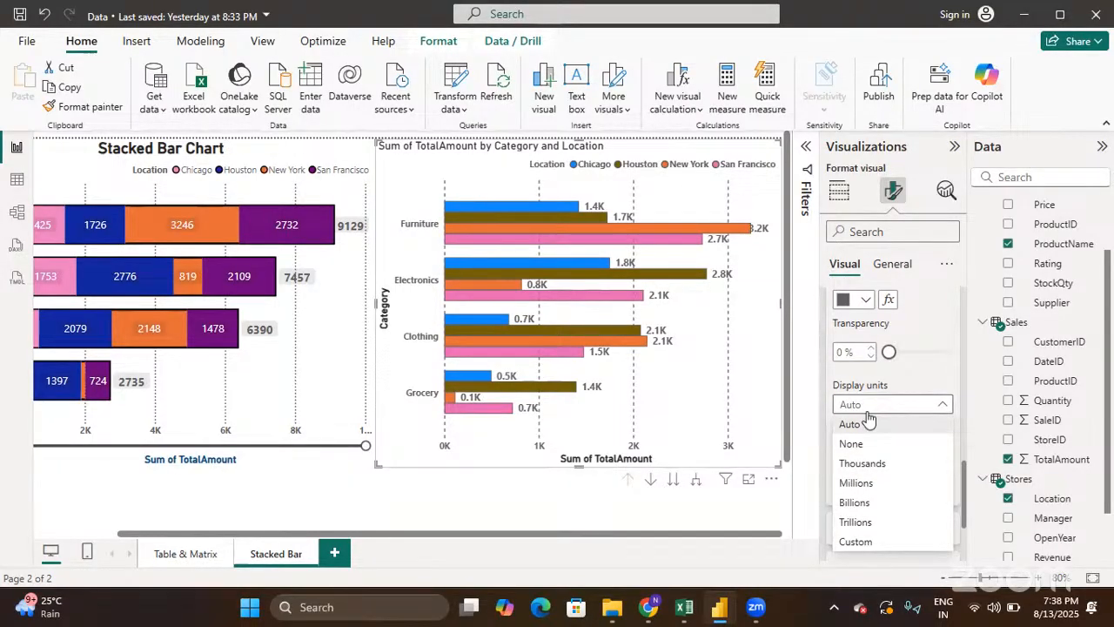
left_click(857, 443)
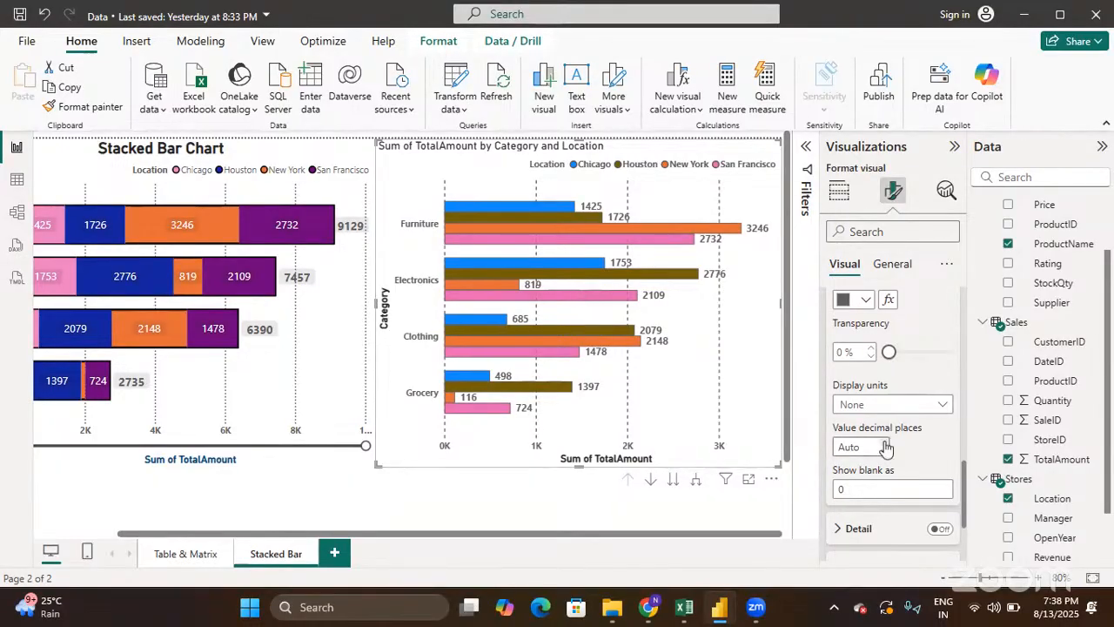
Give the clustered bar chart's data labels a light grey background with 14% transparency
scroll(886, 445, "down", 2)
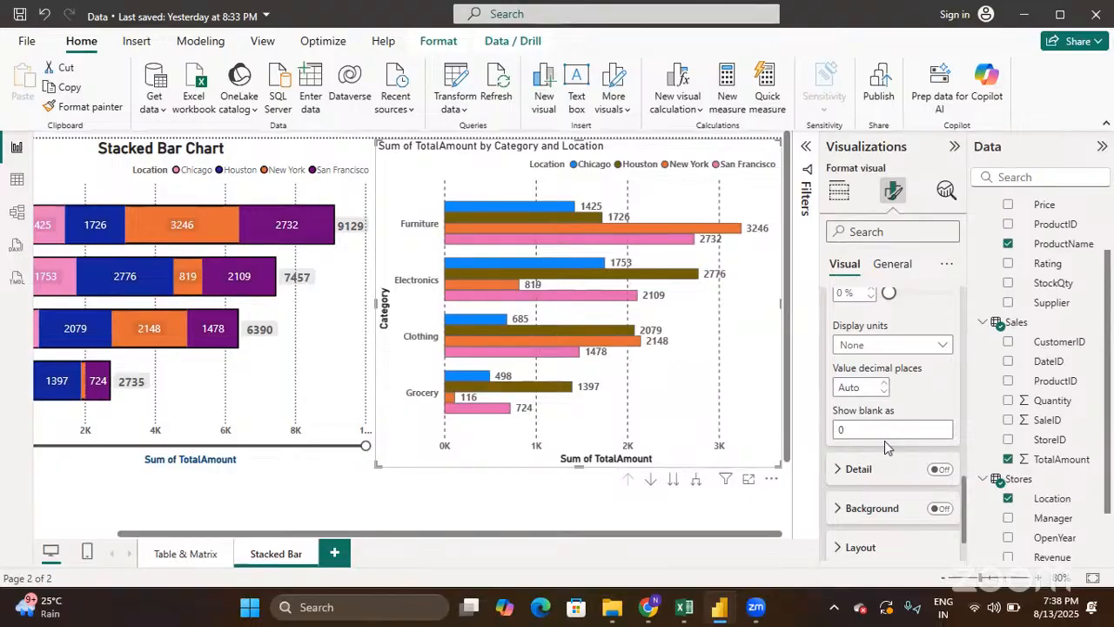
scroll(885, 446, "down", 1)
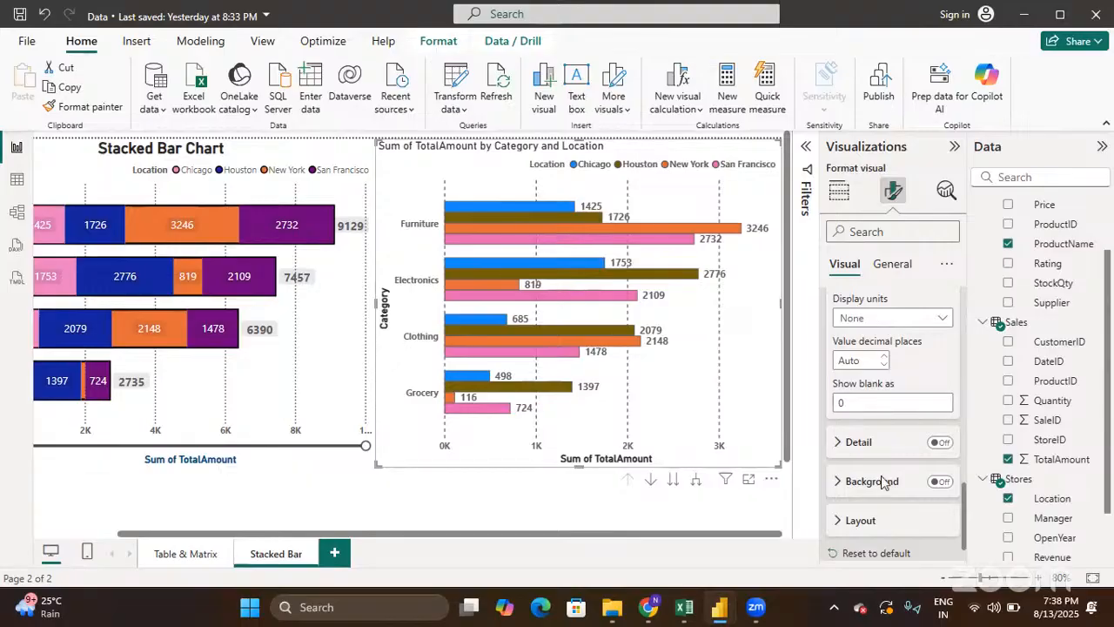
left_click(939, 481)
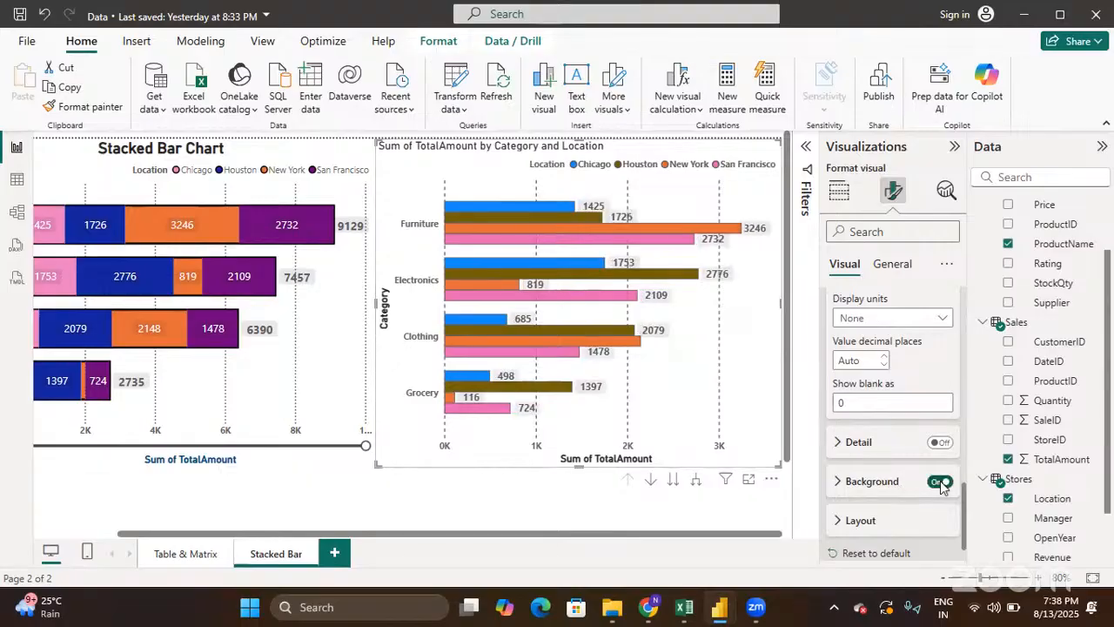
scroll(941, 488, "down", 1)
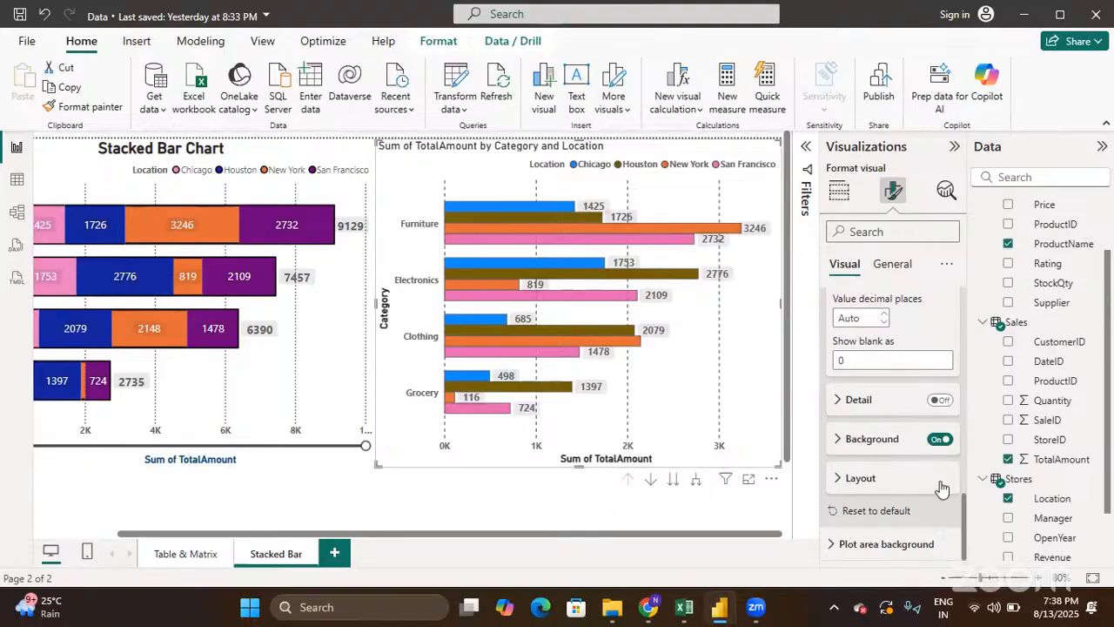
left_click(840, 439)
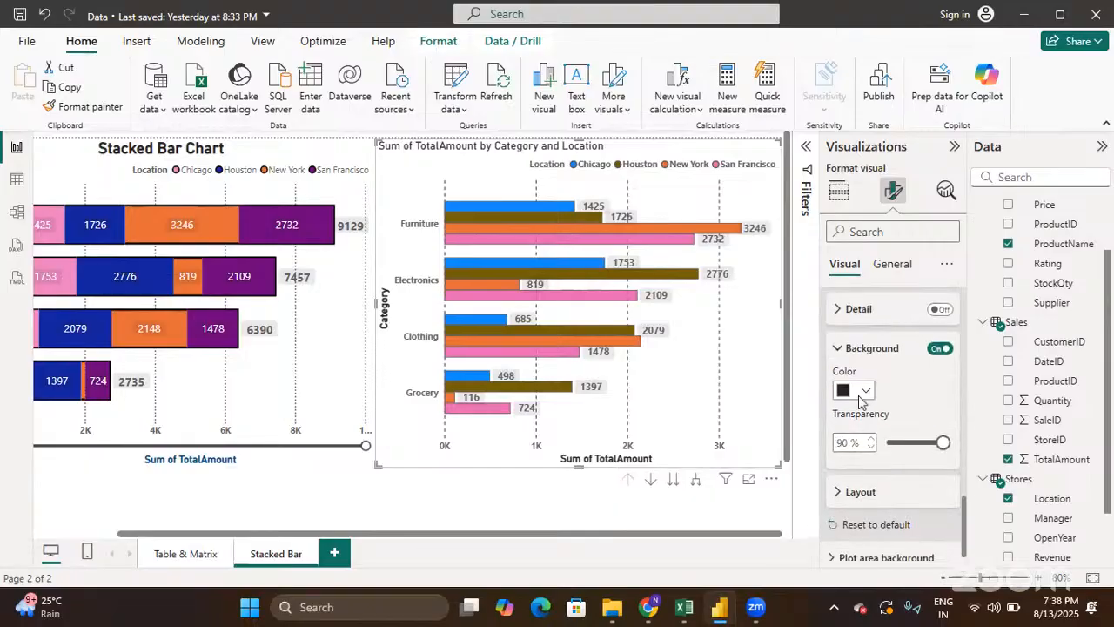
left_click(866, 393)
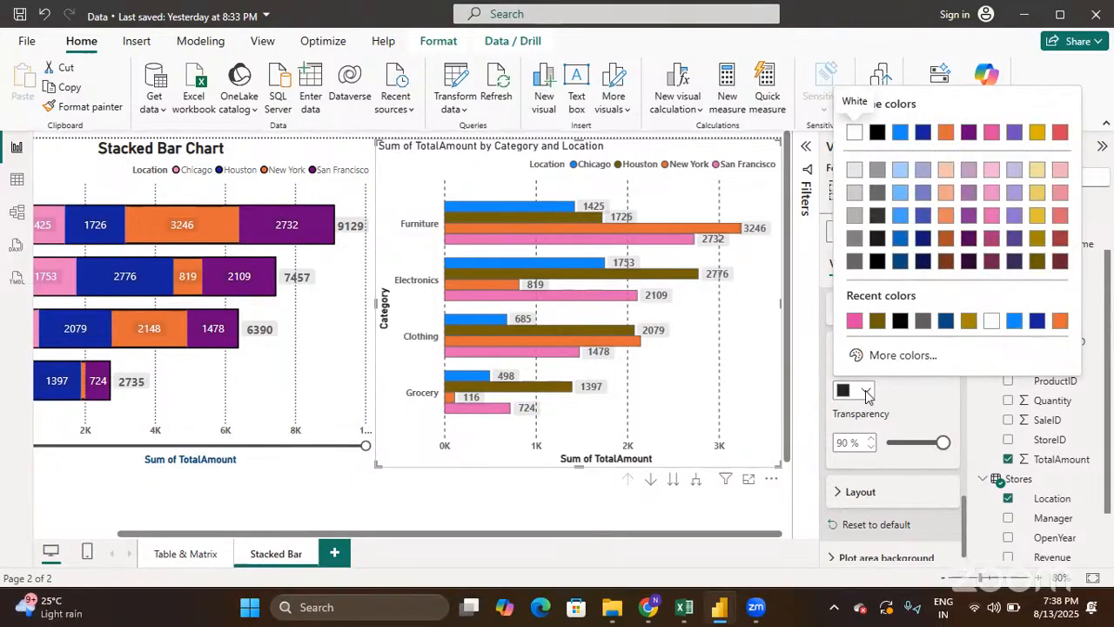
left_click(854, 169)
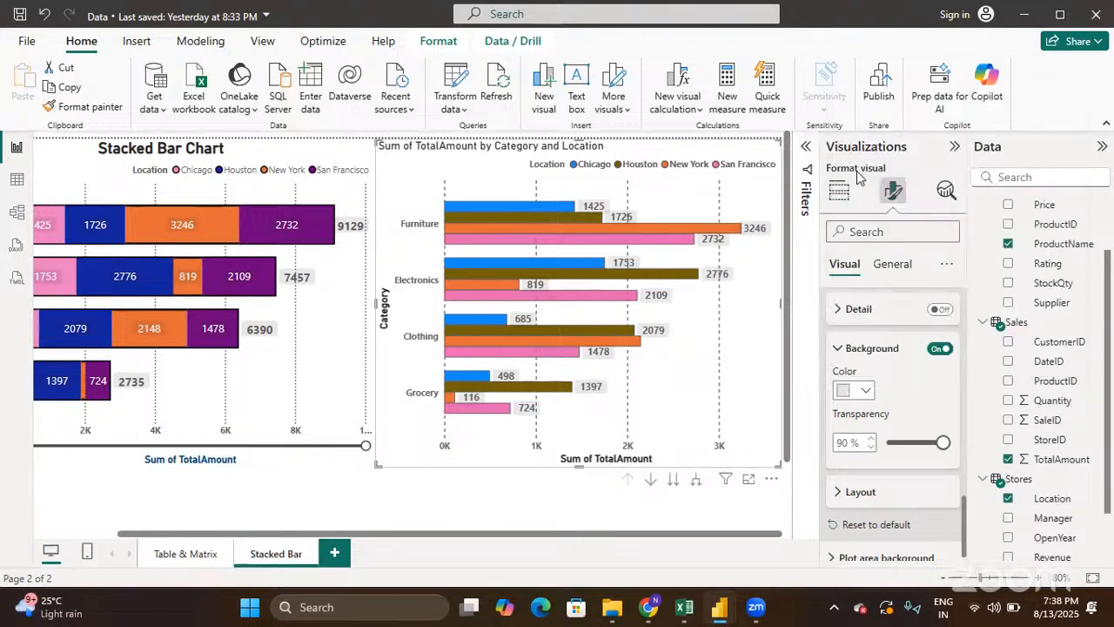
left_click(896, 444)
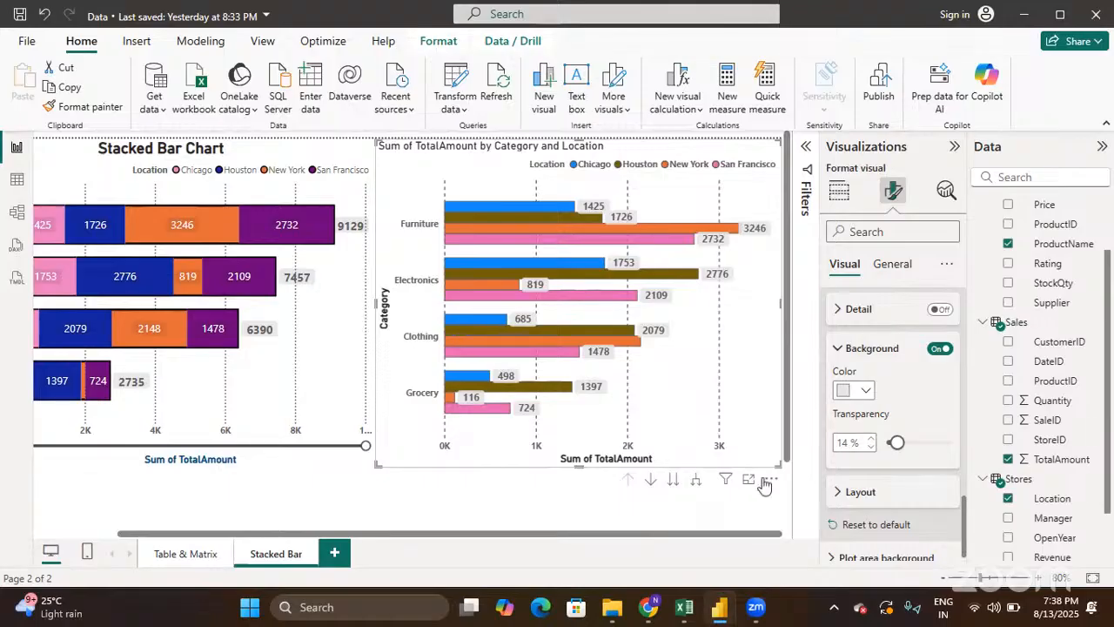
scroll(878, 464, "up", 5)
scroll(877, 464, "up", 6)
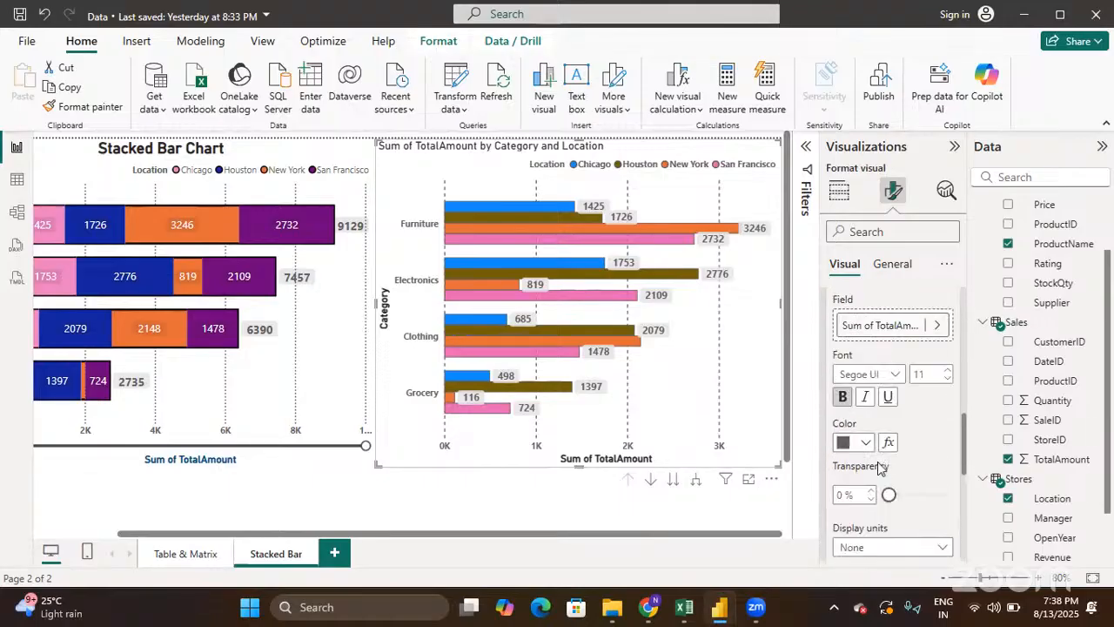
scroll(877, 467, "up", 4)
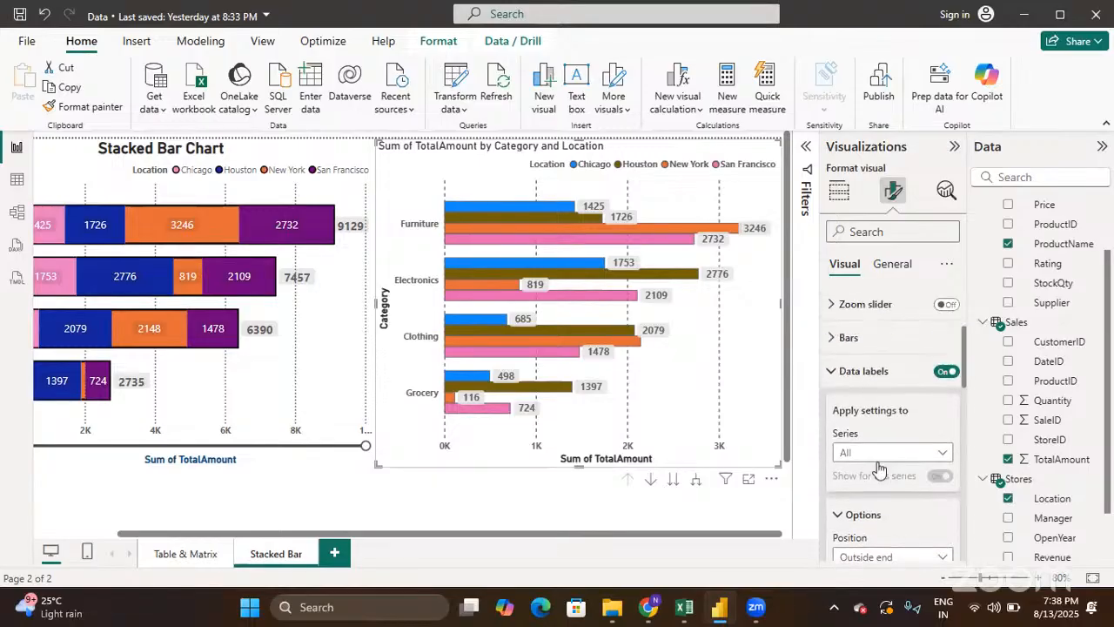
left_click(834, 388)
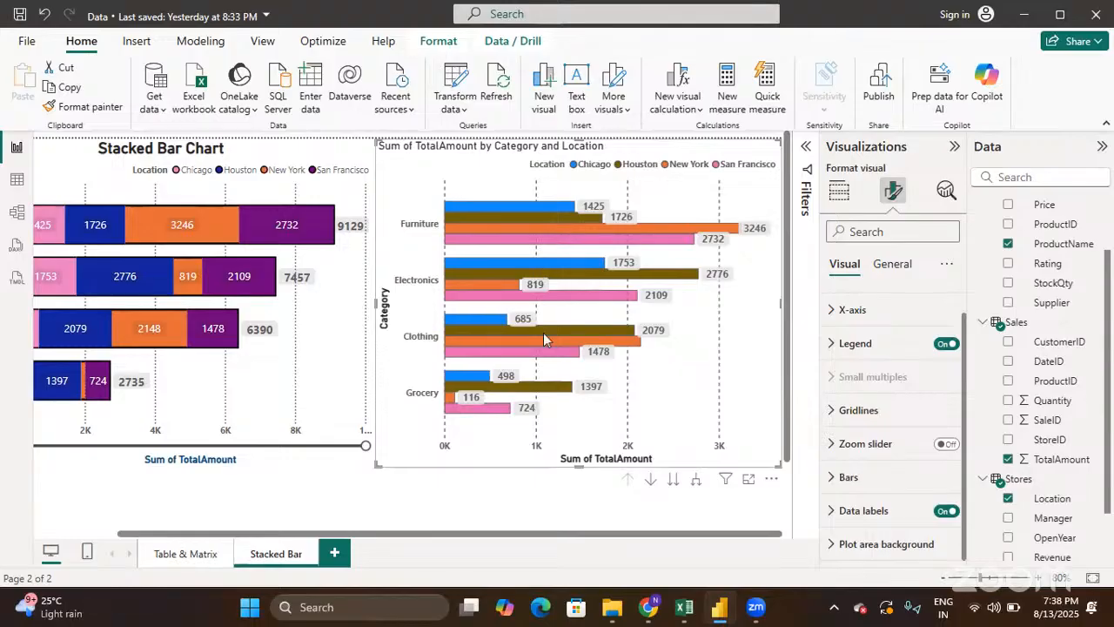
Convert the clustered bar chart of TotalAmount by Category and Location into a clustered column chart
mouse_move(544, 340)
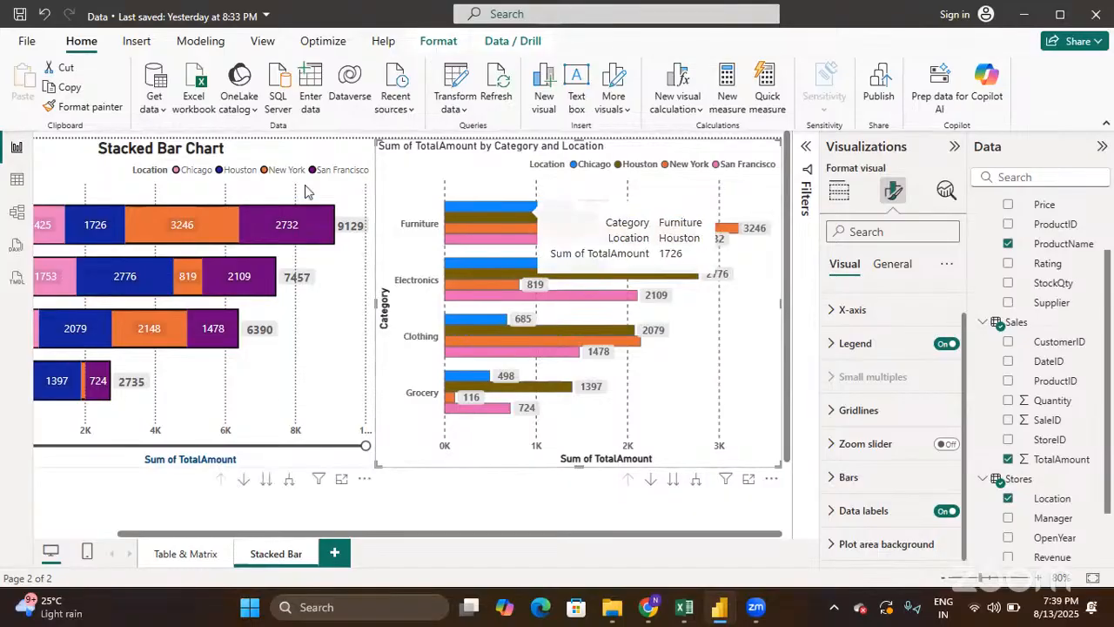
mouse_move(540, 222)
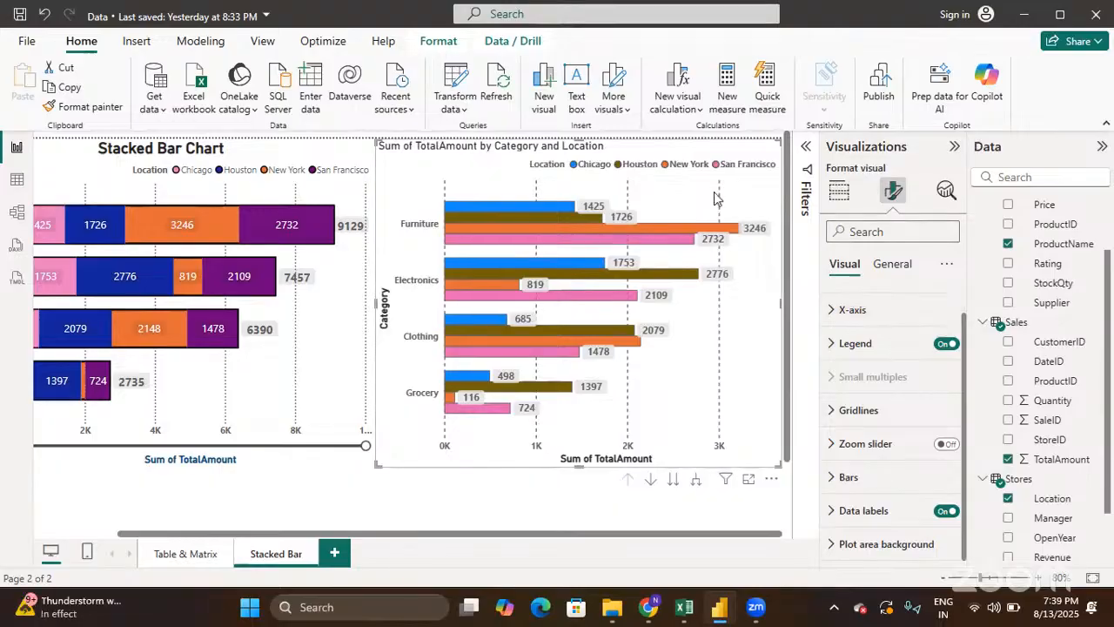
left_click(839, 190)
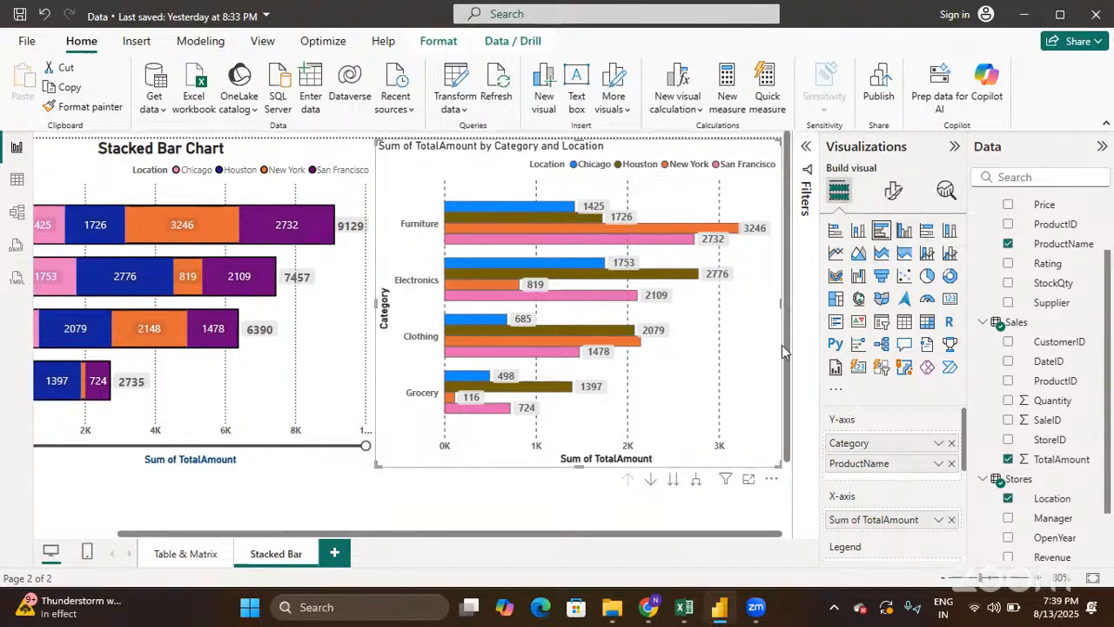
left_click(906, 232)
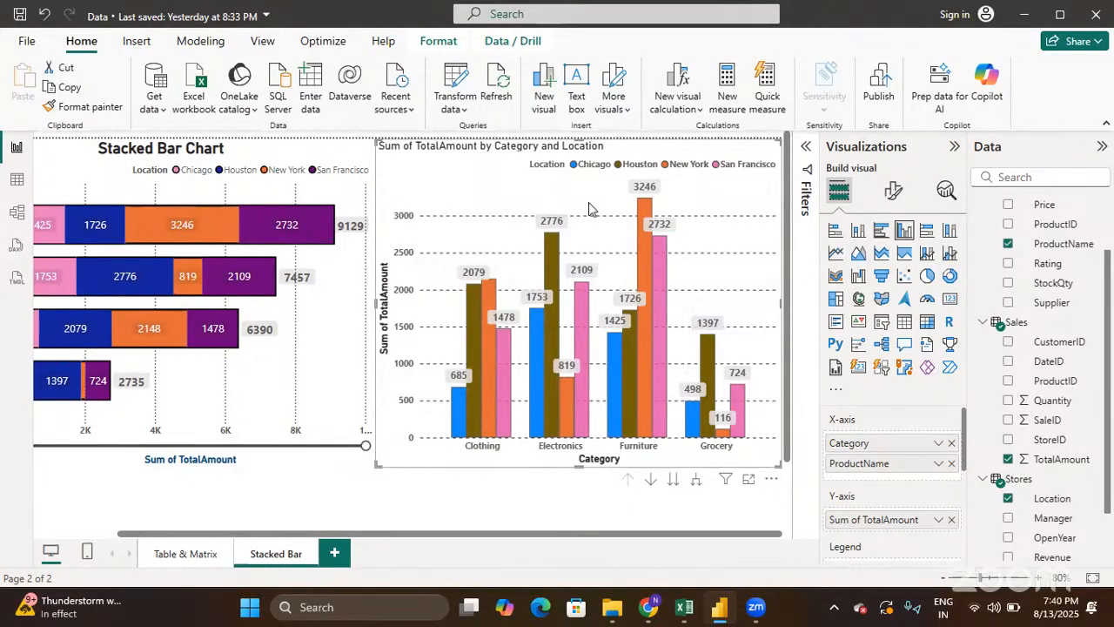
Change the title text of the clustered column chart to "Clustered Column Chart"
left_click(893, 196)
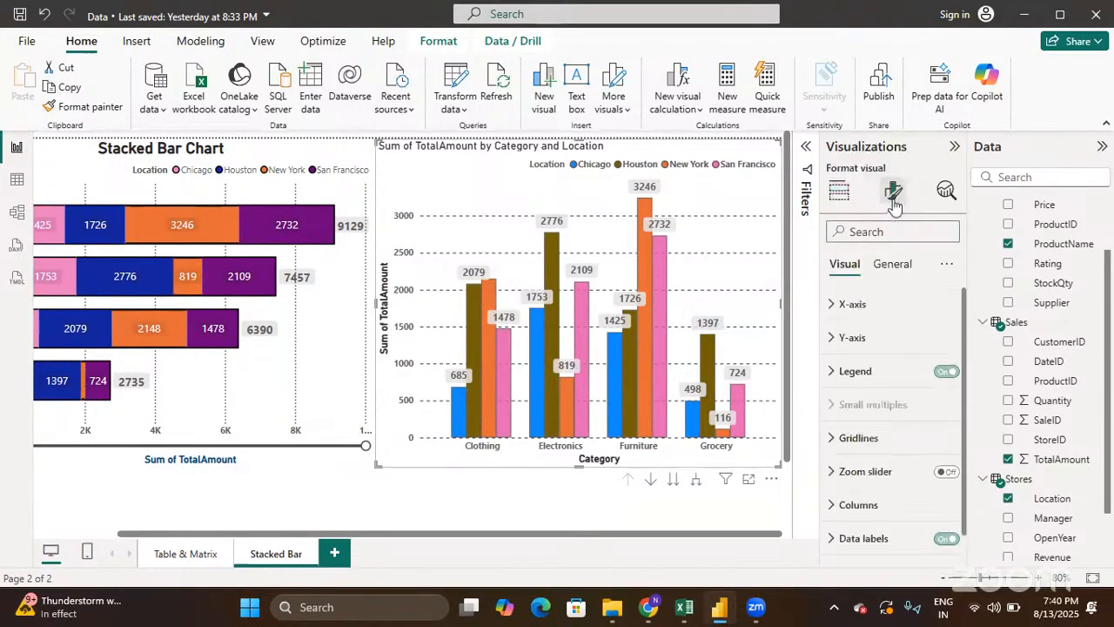
left_click(887, 270)
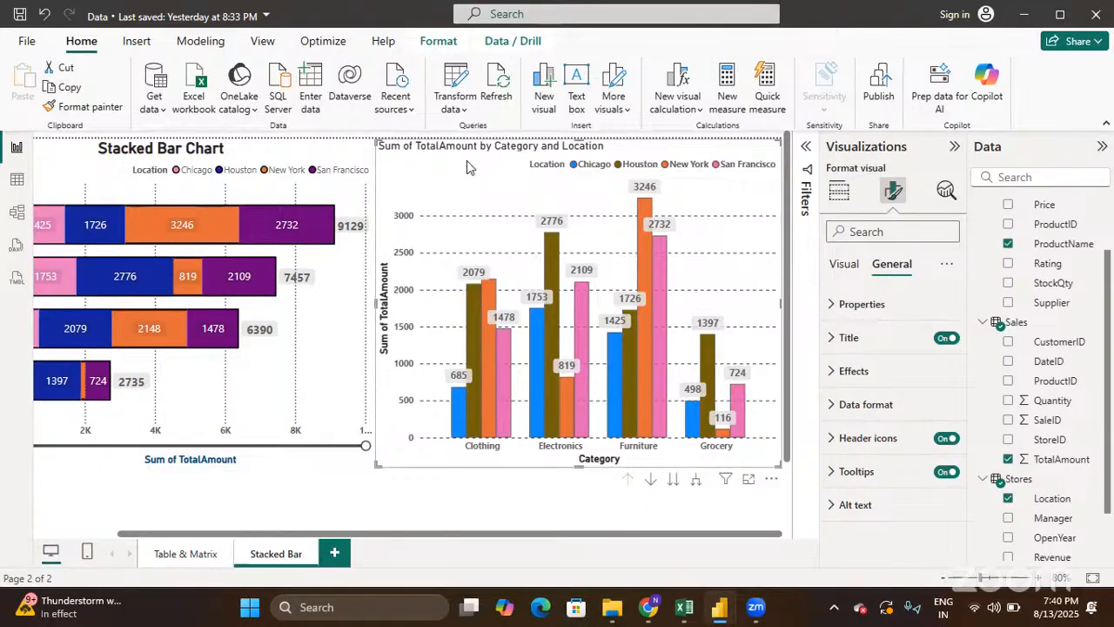
left_click(831, 339)
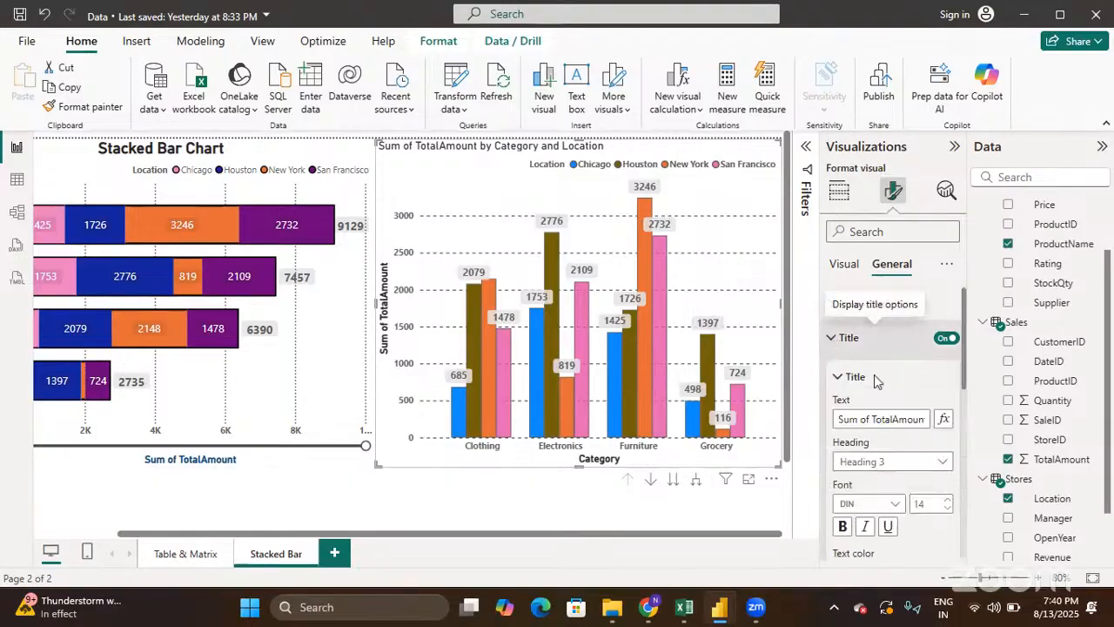
left_click(881, 422)
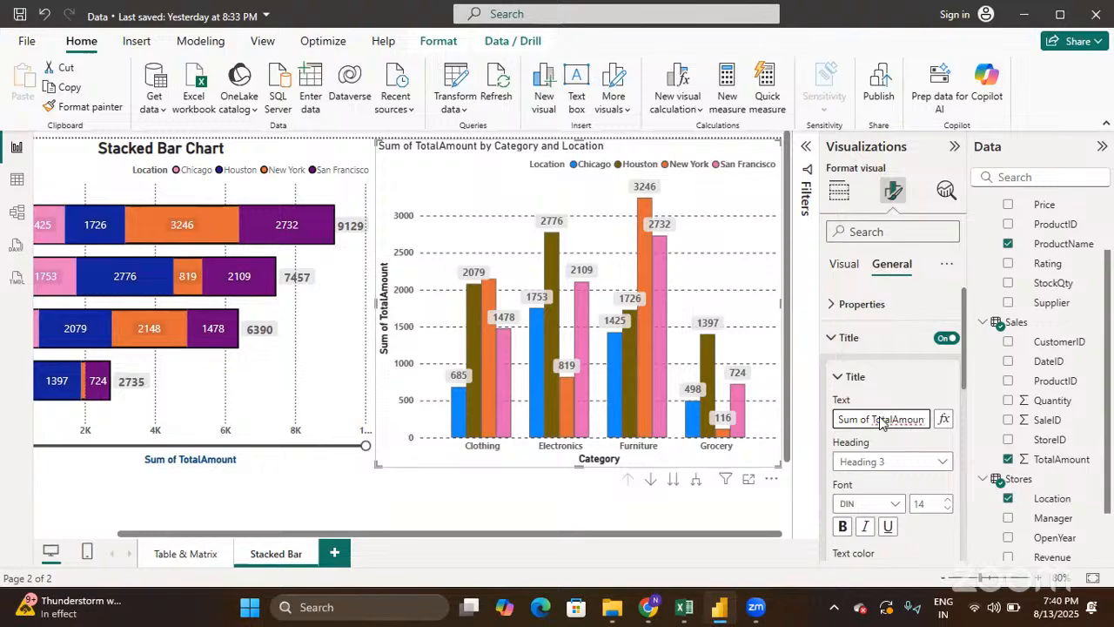
key("ctrl+a")
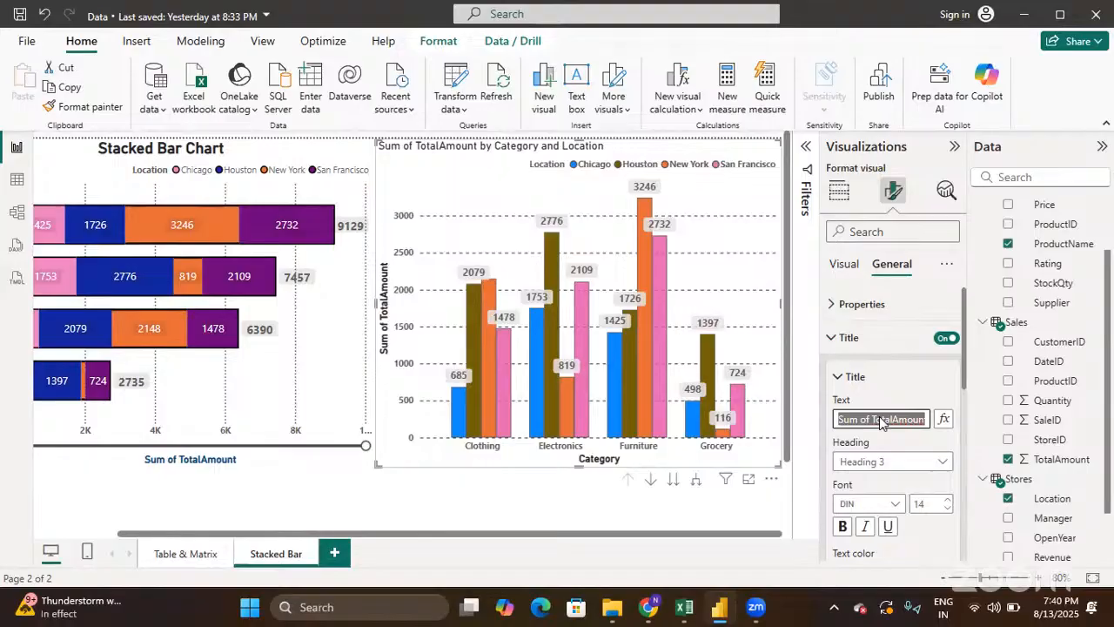
type("Cluste")
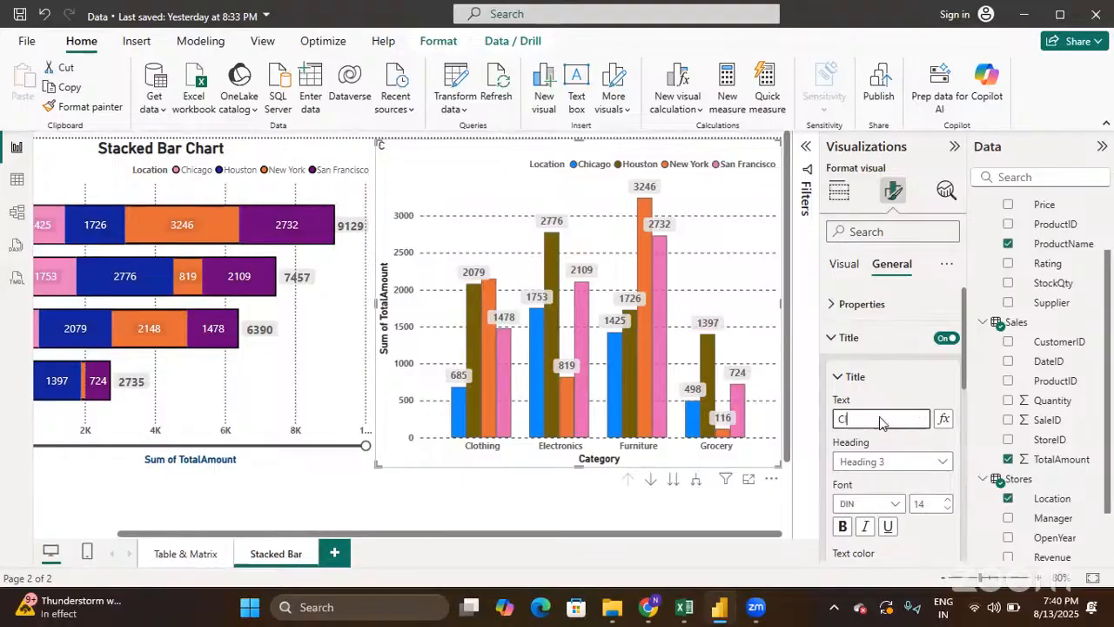
type("red")
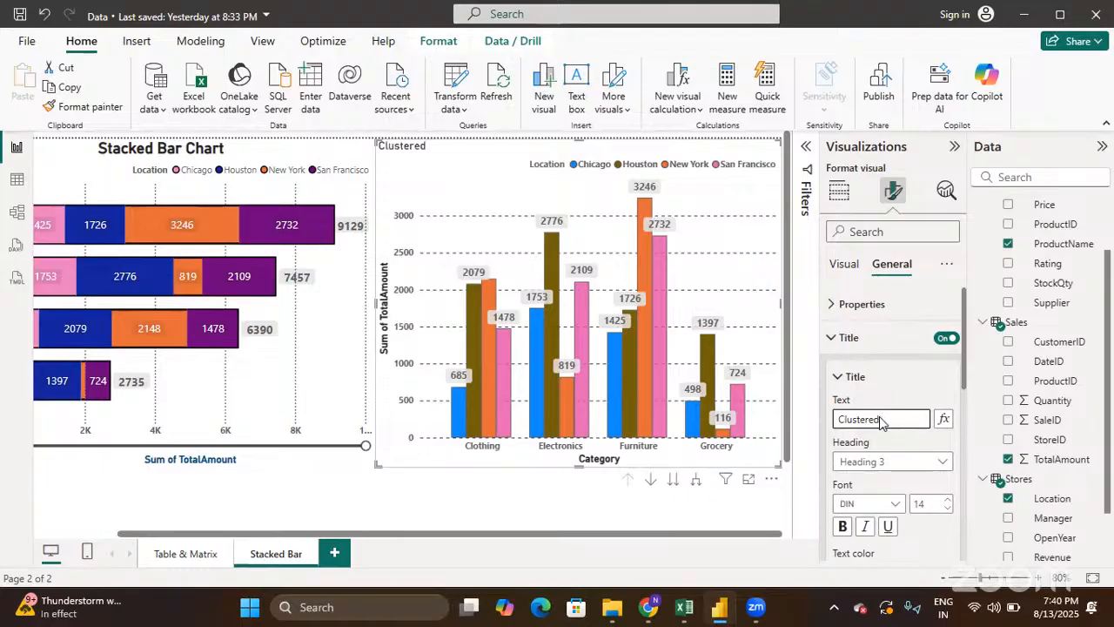
type(" Column Cart")
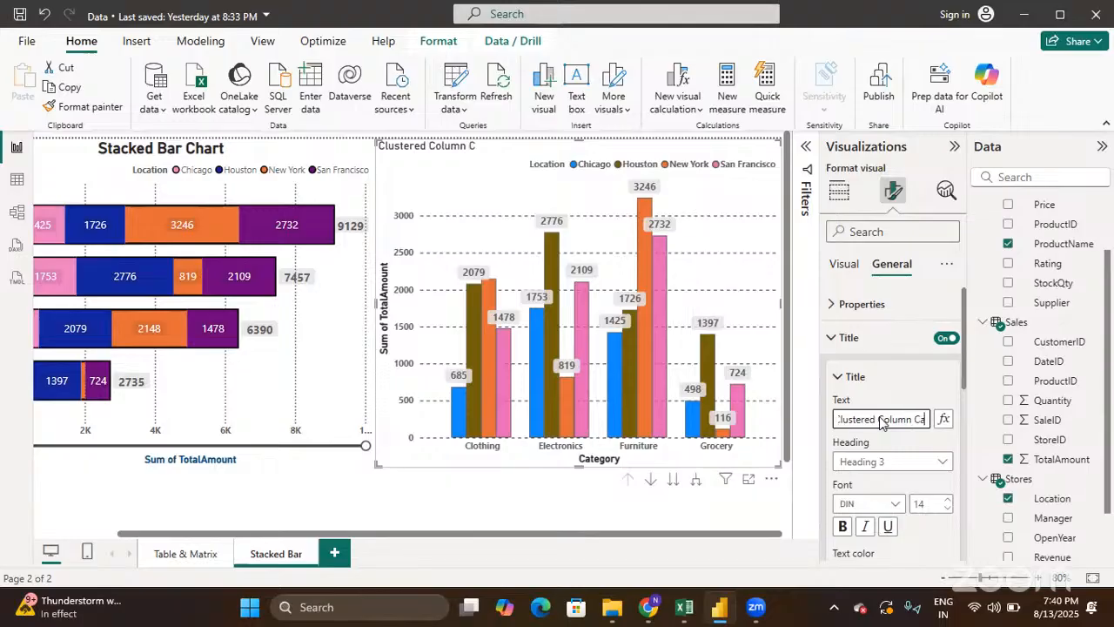
key("BackSpace")
key("BackSpace")
key("BackSpace")
type("hart")
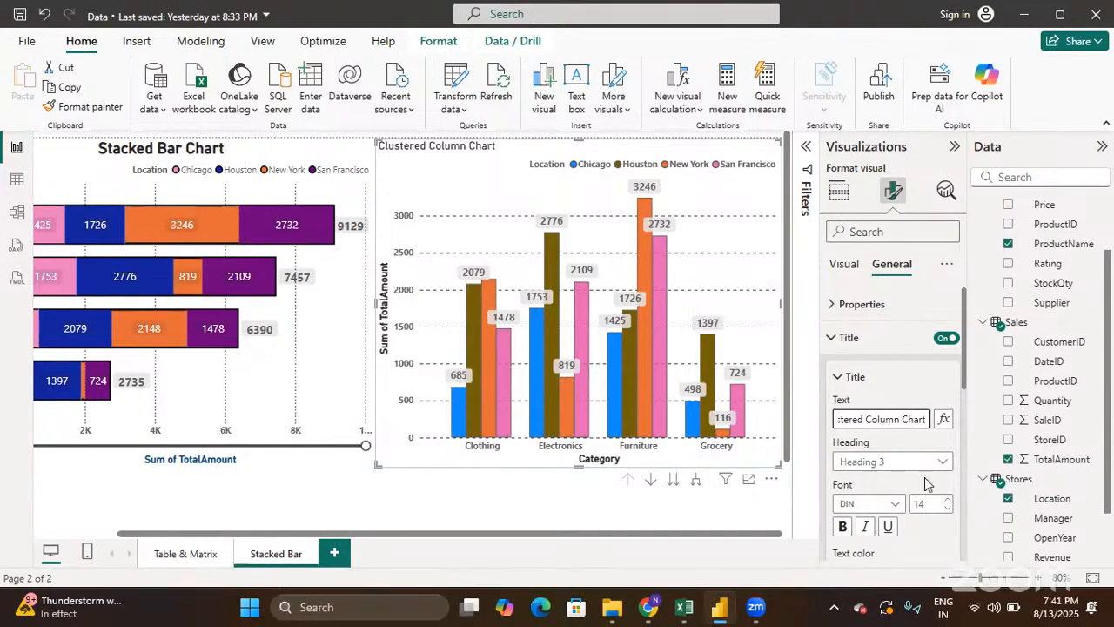
Set the clustered column chart's title to font size 20, bold and centered horizontally
left_click(947, 499)
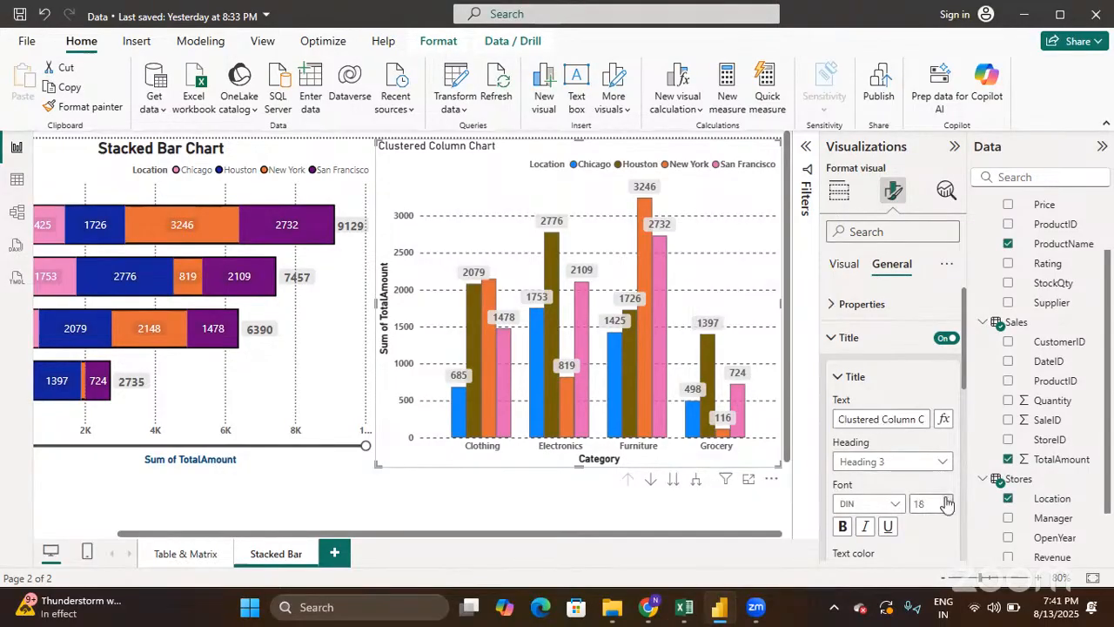
left_click(947, 499)
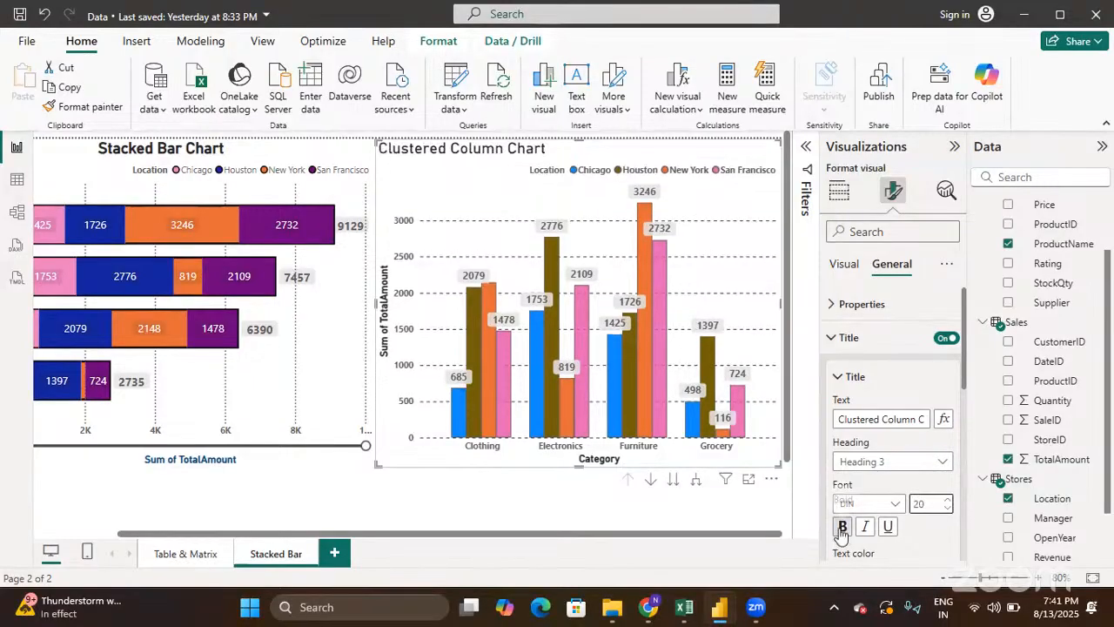
left_click(840, 528)
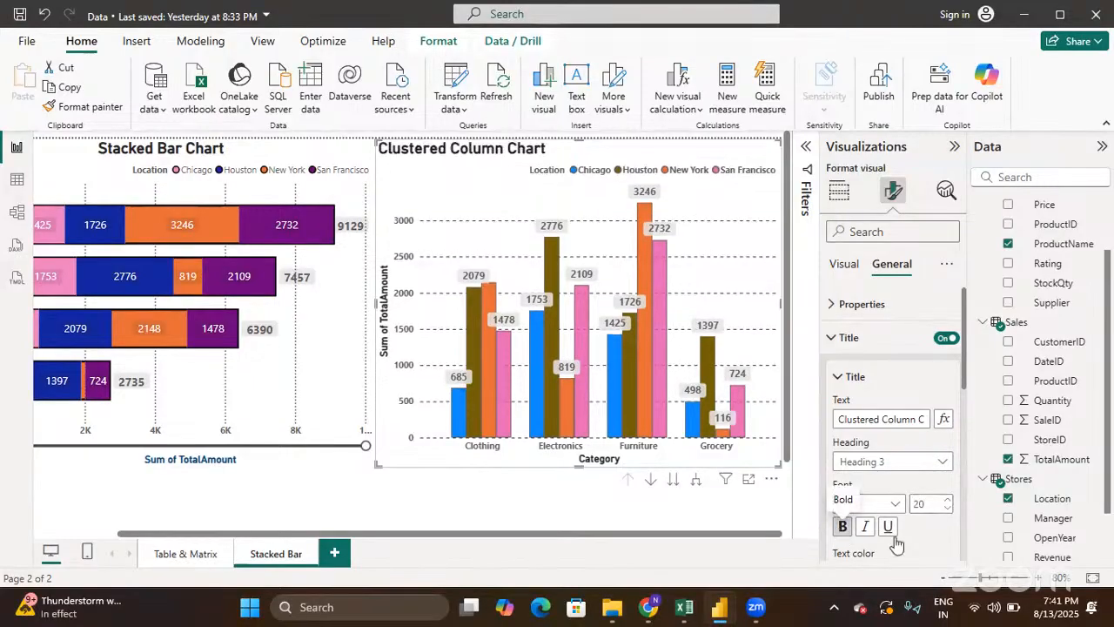
scroll(892, 540, "down", 1)
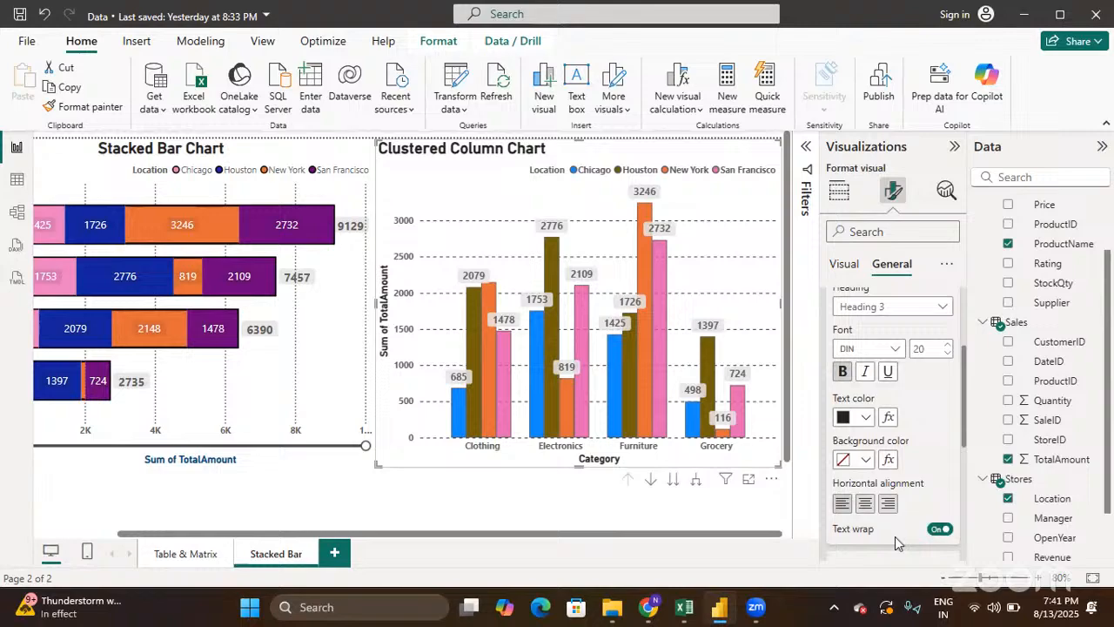
left_click(865, 504)
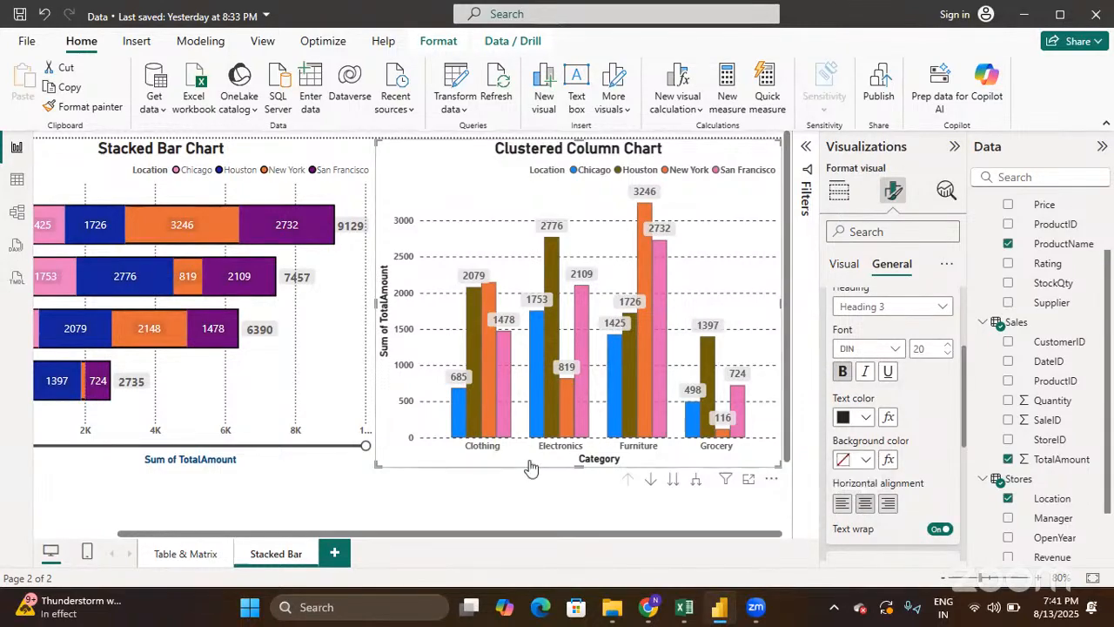
left_click(512, 484)
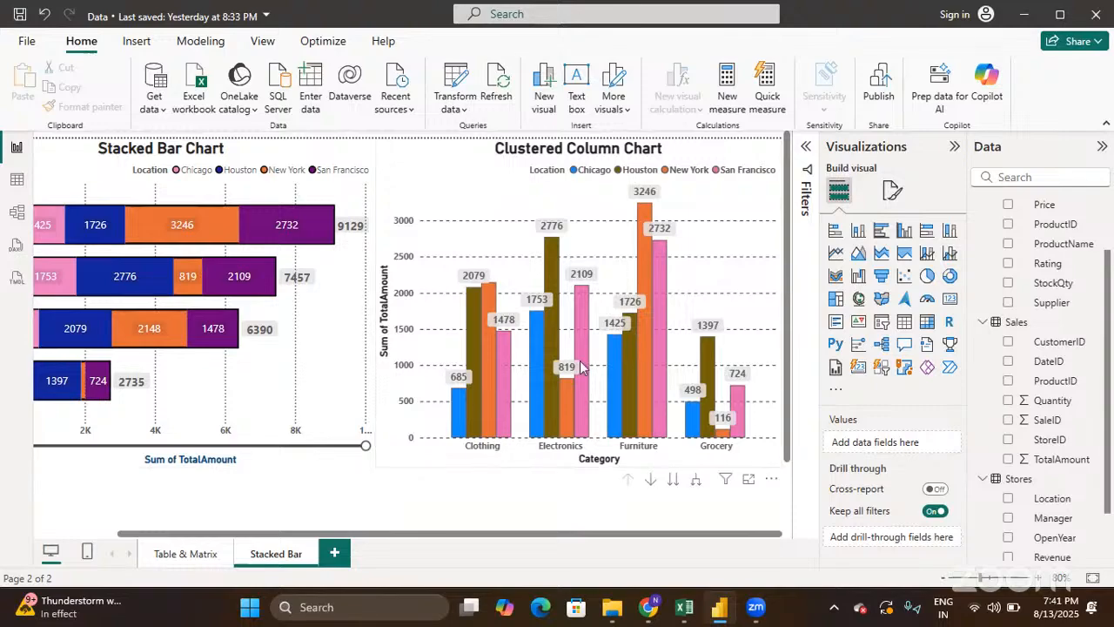
Rename the Stacked Bar report page as "Stacked Bar & Clustered Column"
mouse_move(581, 367)
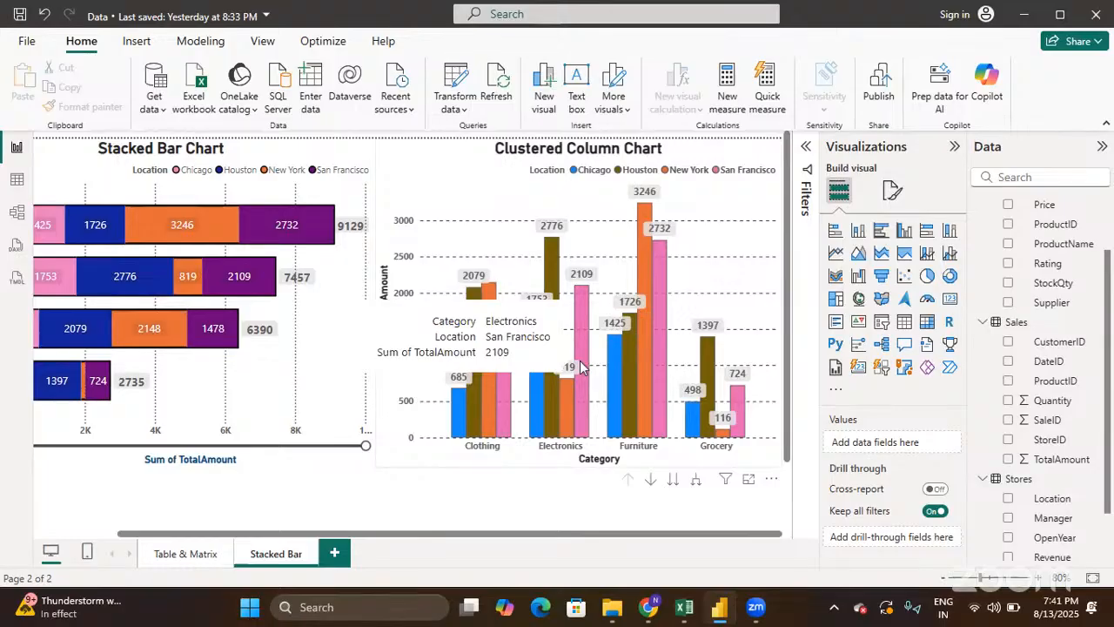
double_click(304, 555)
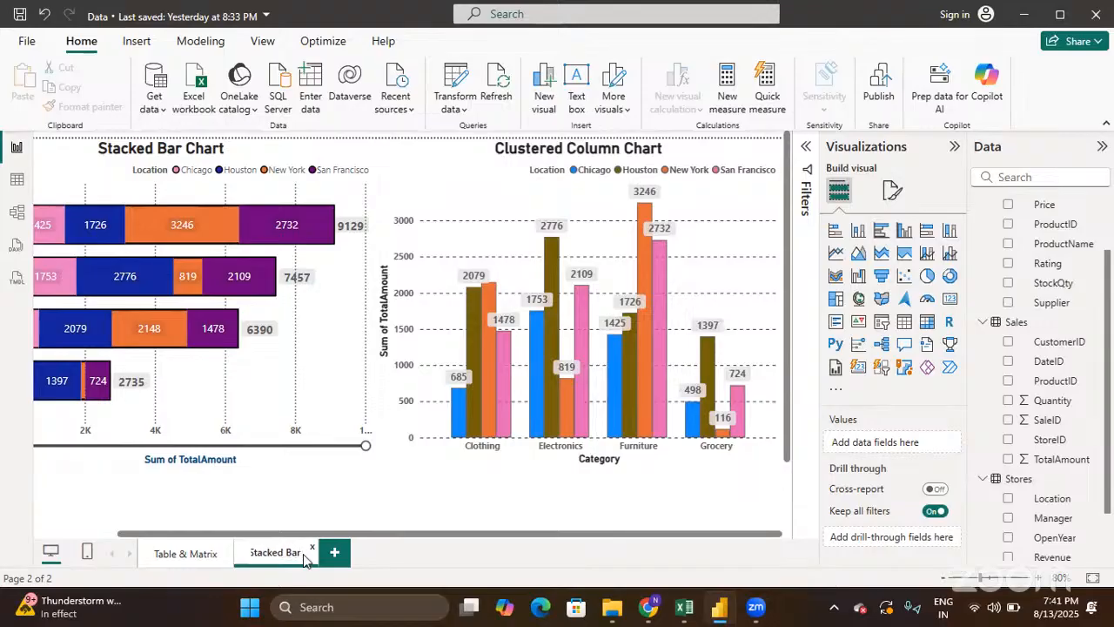
type("& ")
type("C")
type("luster")
type("ed")
type(" C")
type("olumn")
key("Return")
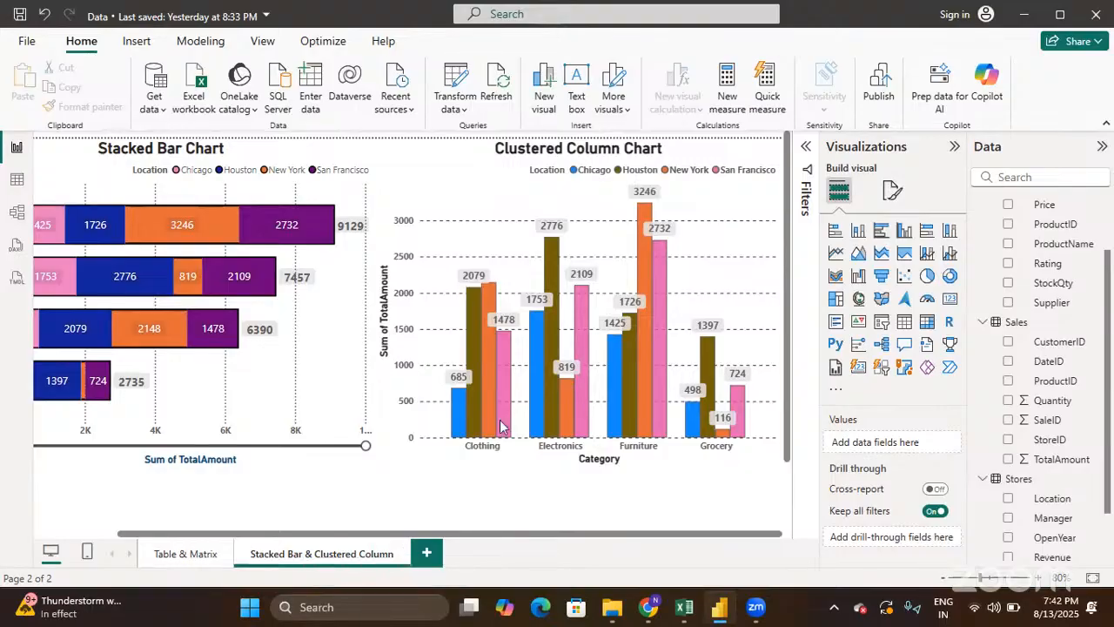
Examine the tooltips of individual segments in the stacked bar chart and columns in the clustered column chart
mouse_move(499, 409)
scroll(499, 409, "left", 2)
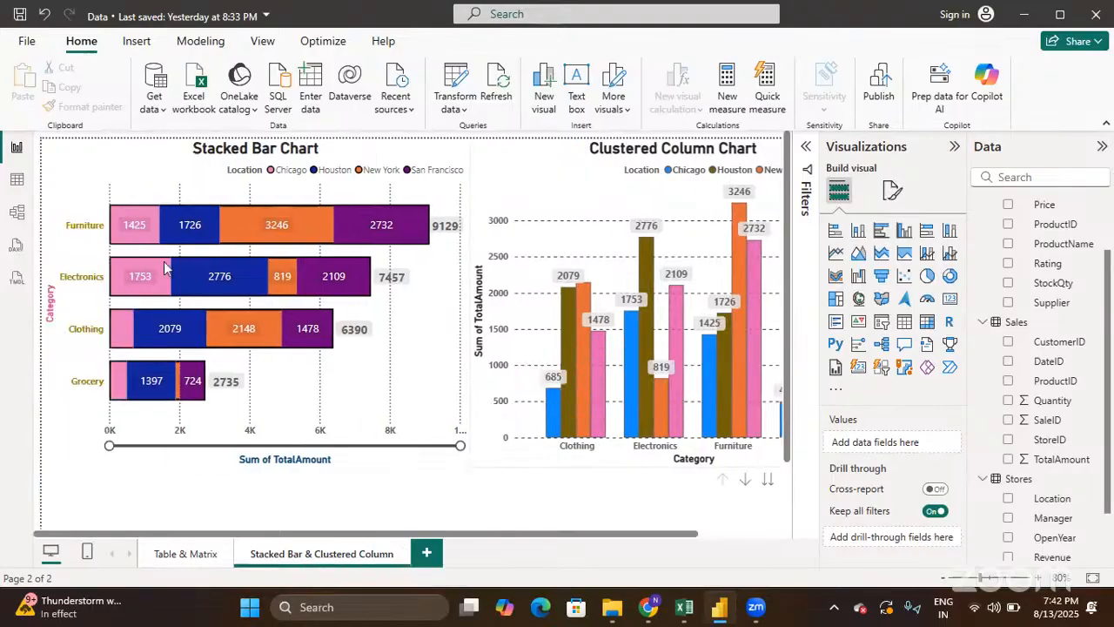
scroll(529, 382, "right", 2)
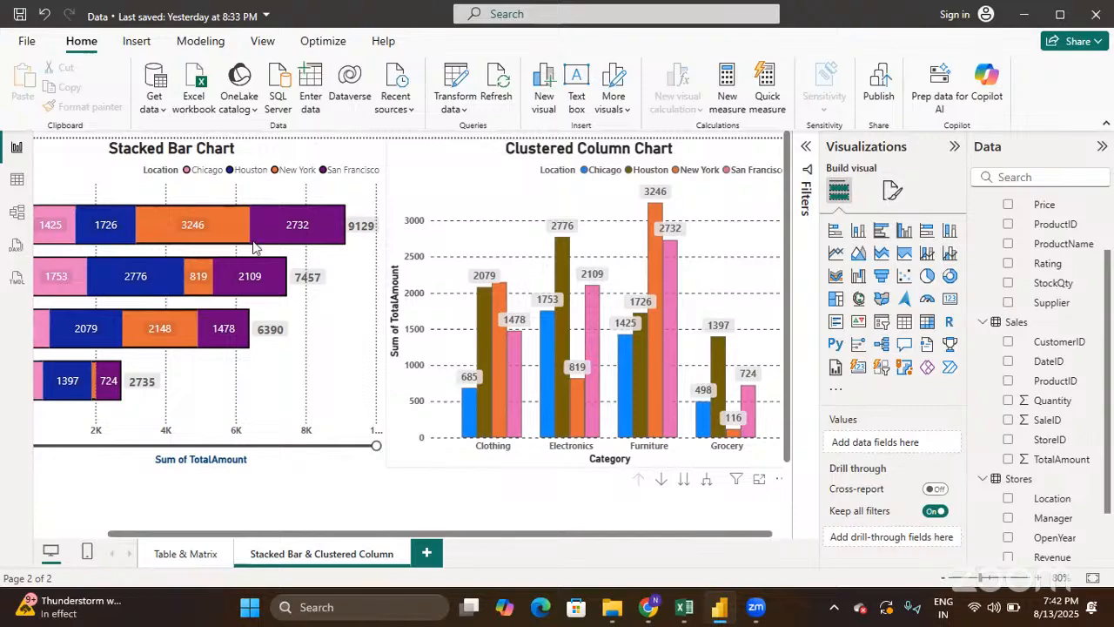
mouse_move(174, 330)
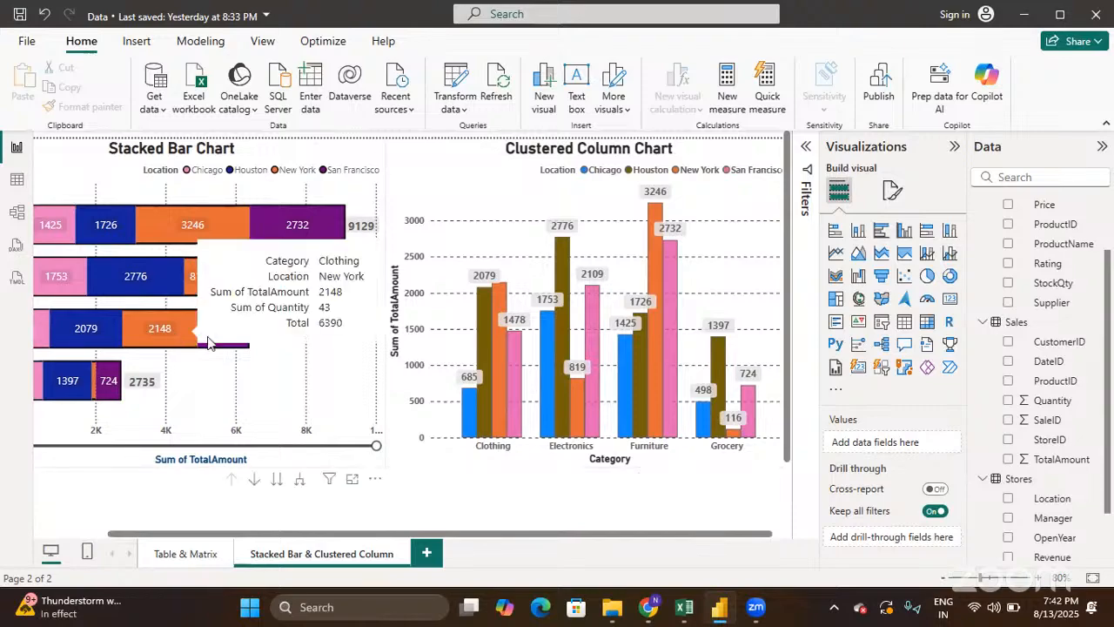
mouse_move(224, 281)
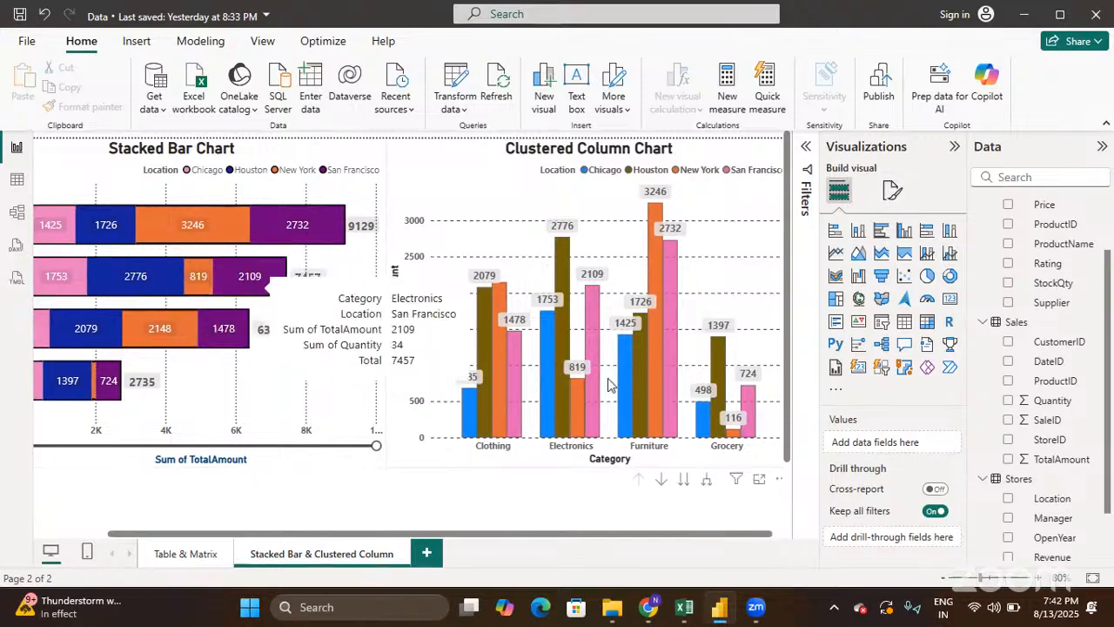
mouse_move(655, 392)
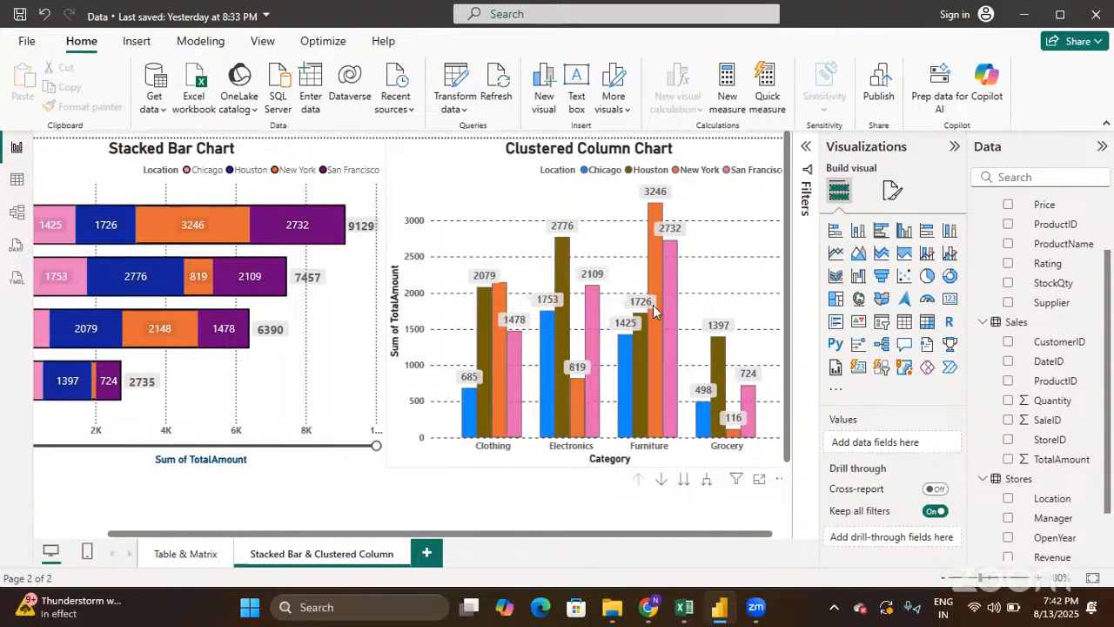
mouse_move(657, 341)
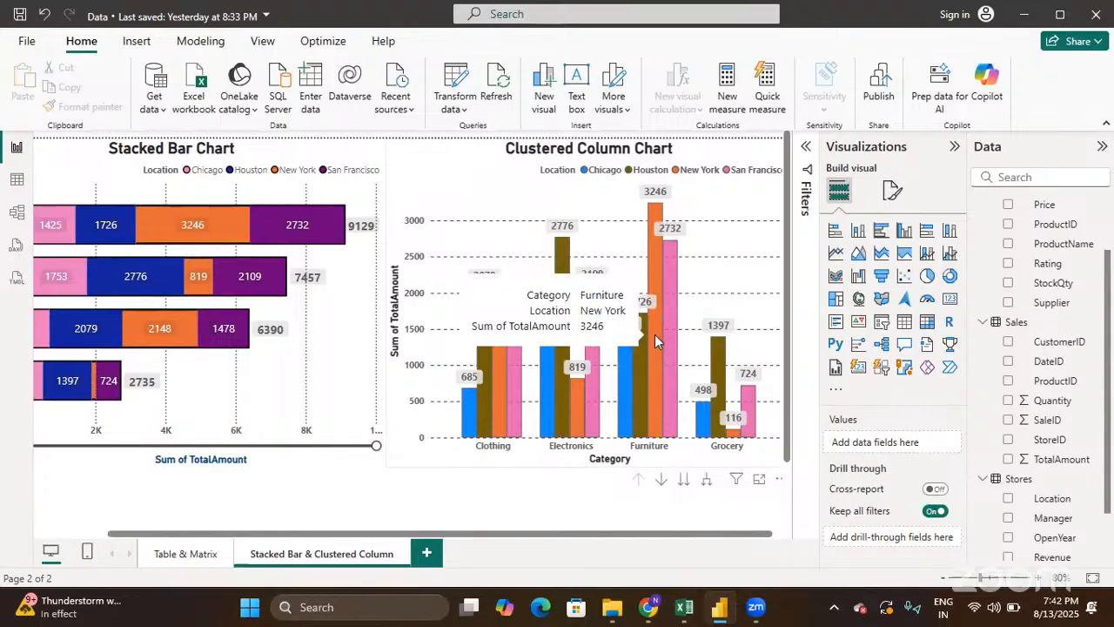
Check cross-highlighting between both charts with the Furniture New York and Clothing San Francisco values, clearing the highlights at the end
left_click(654, 341)
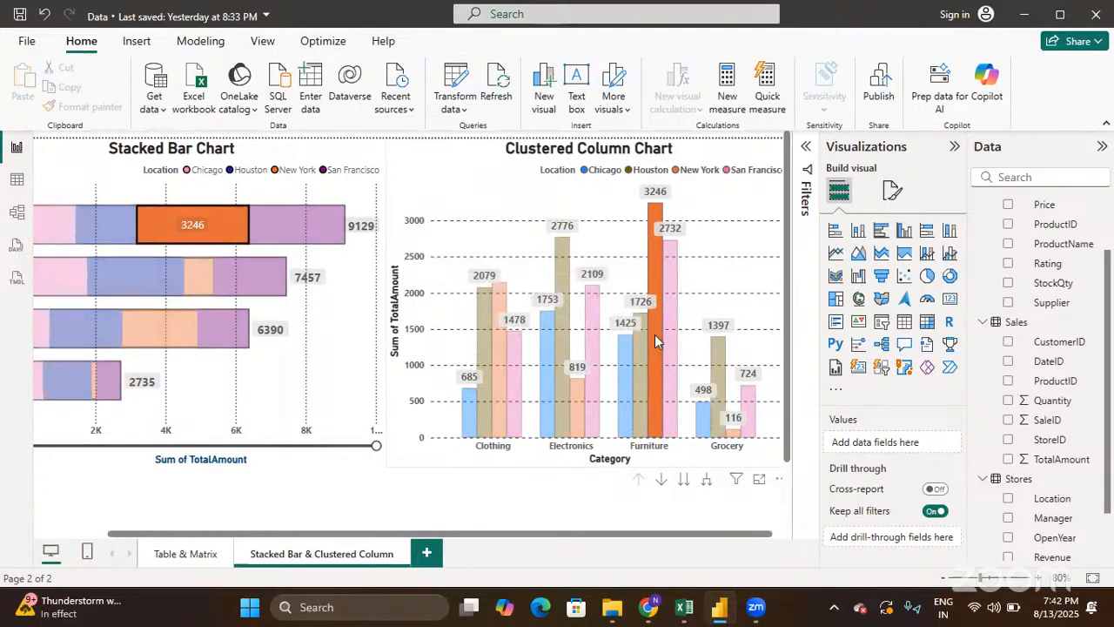
mouse_move(206, 228)
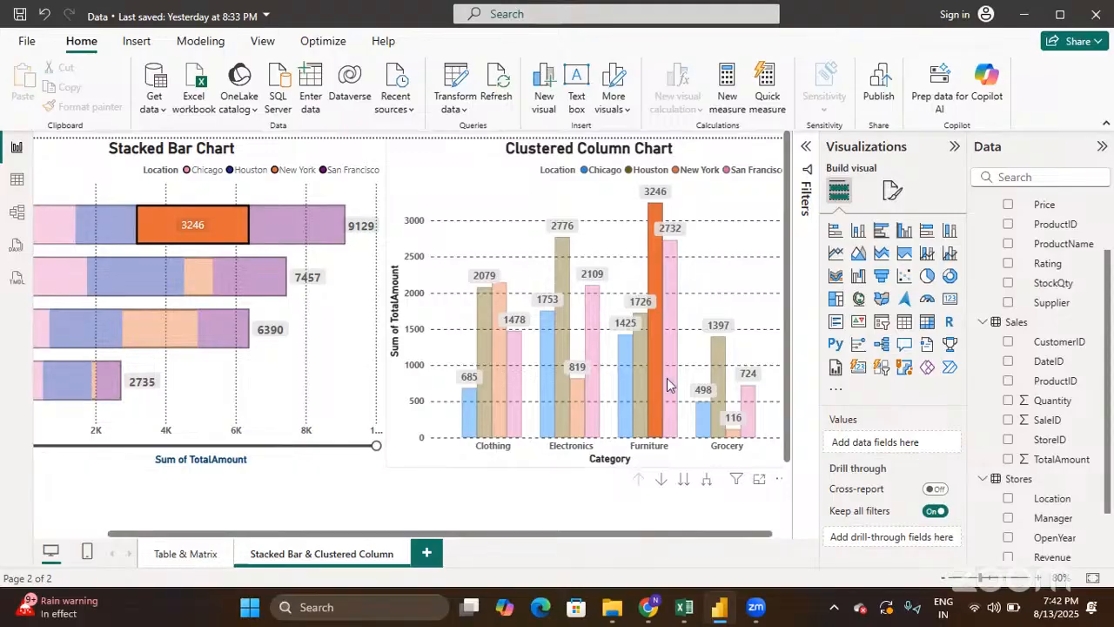
left_click(232, 229)
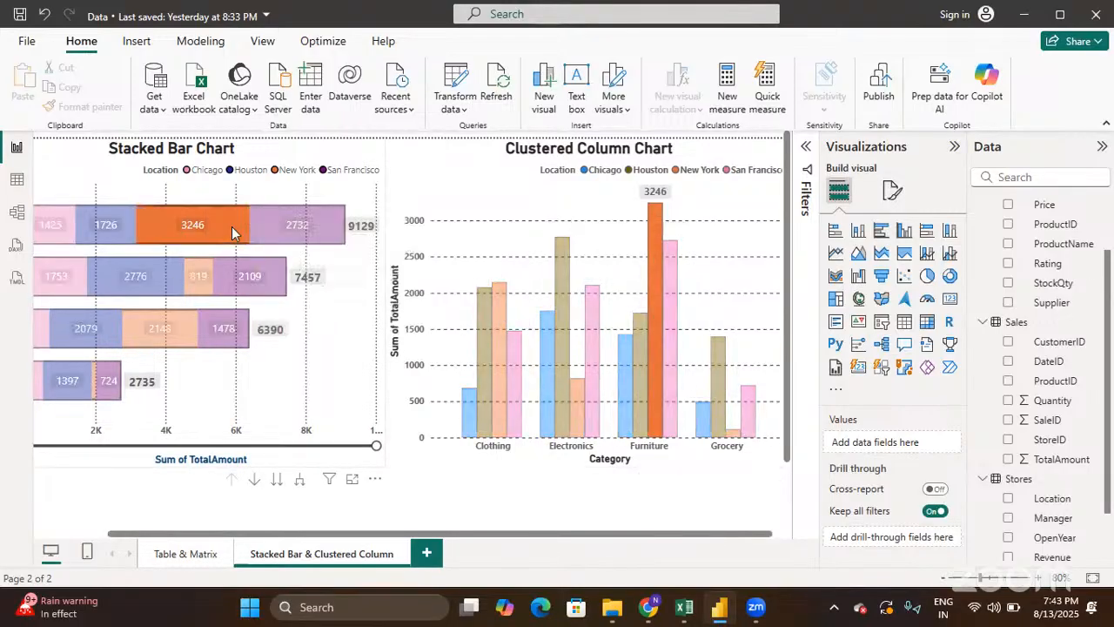
left_click(232, 226)
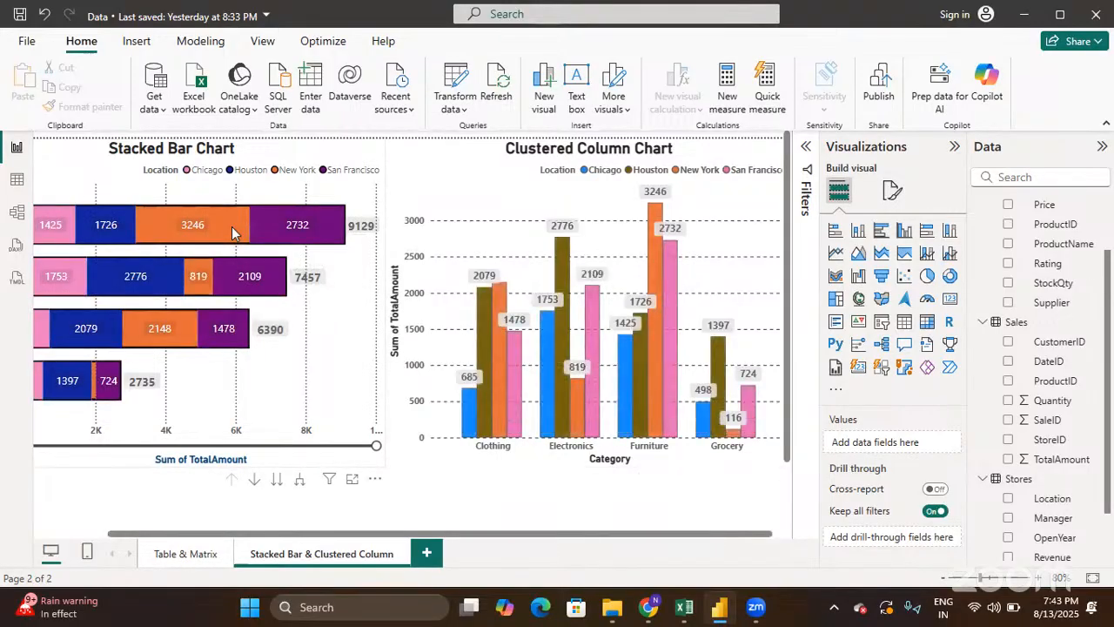
left_click(232, 335)
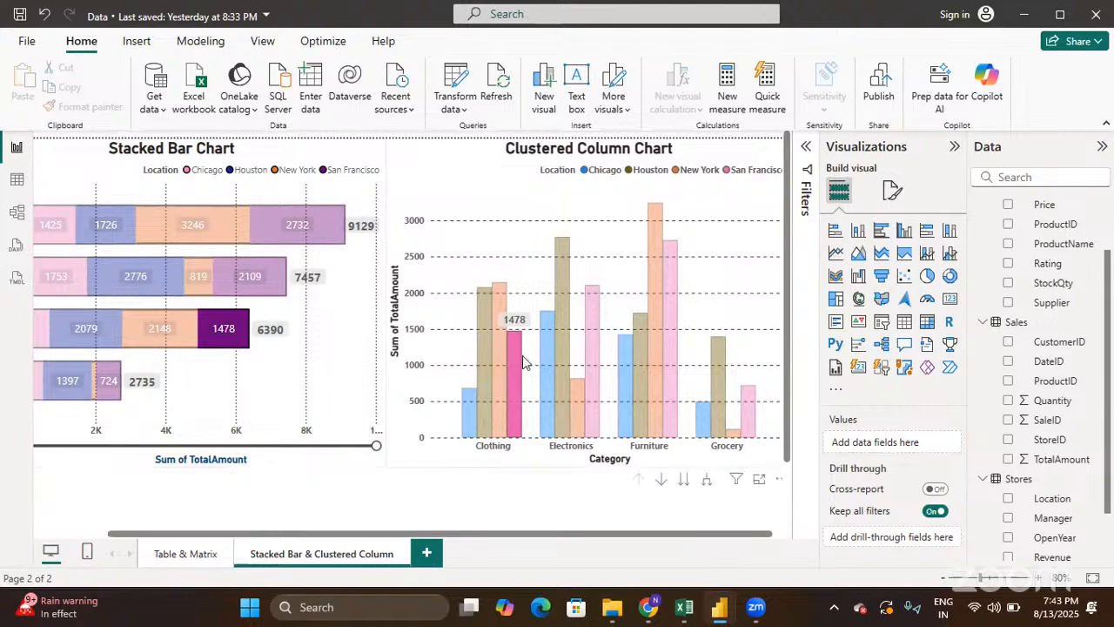
left_click(229, 334)
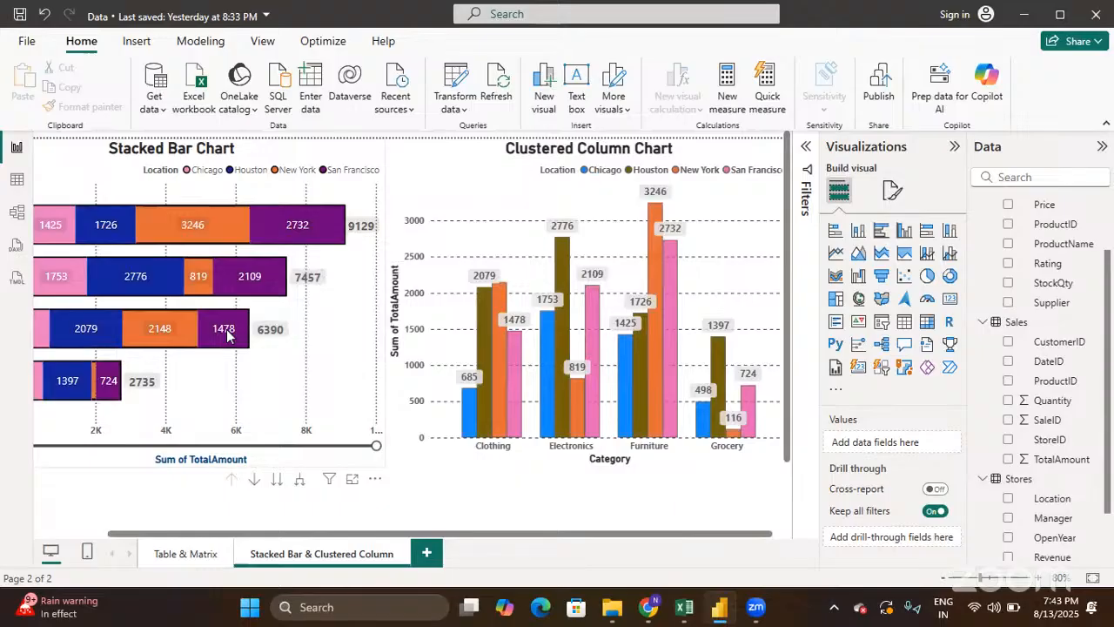
scroll(226, 334, "left", 3)
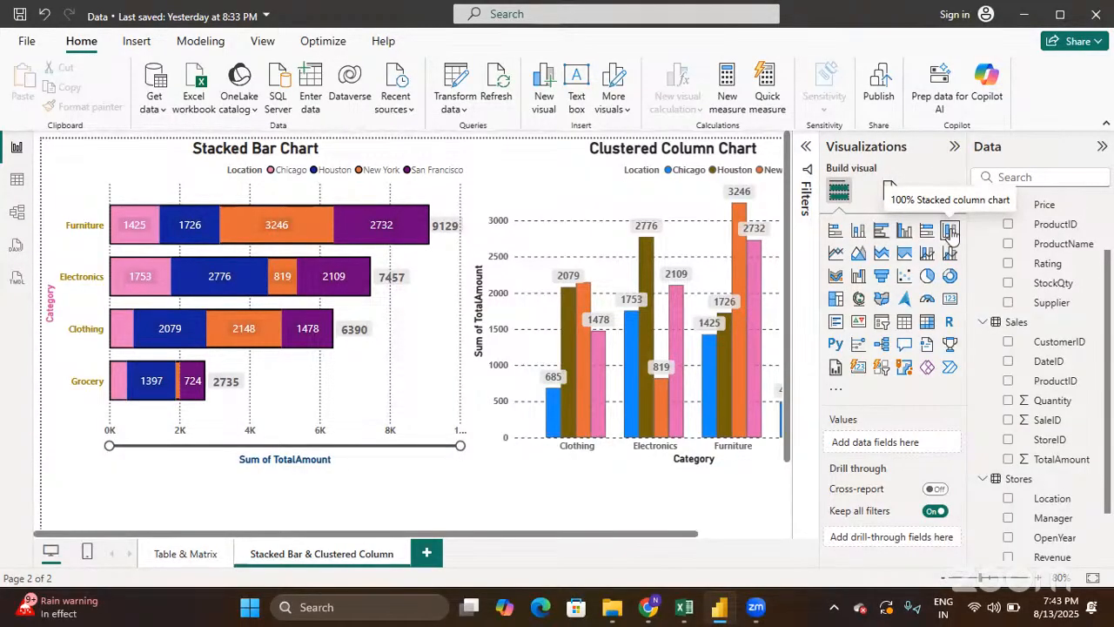
Add a new report page with an empty 100% stacked bar chart and enlarge it to fill about half the visible canvas width
left_click(427, 554)
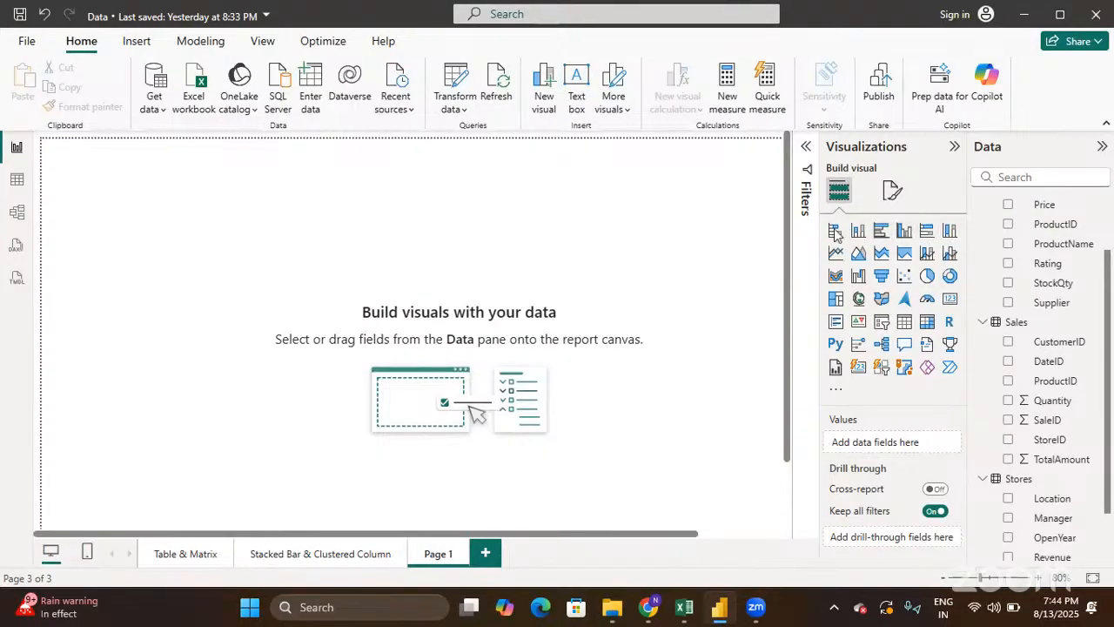
left_click(926, 230)
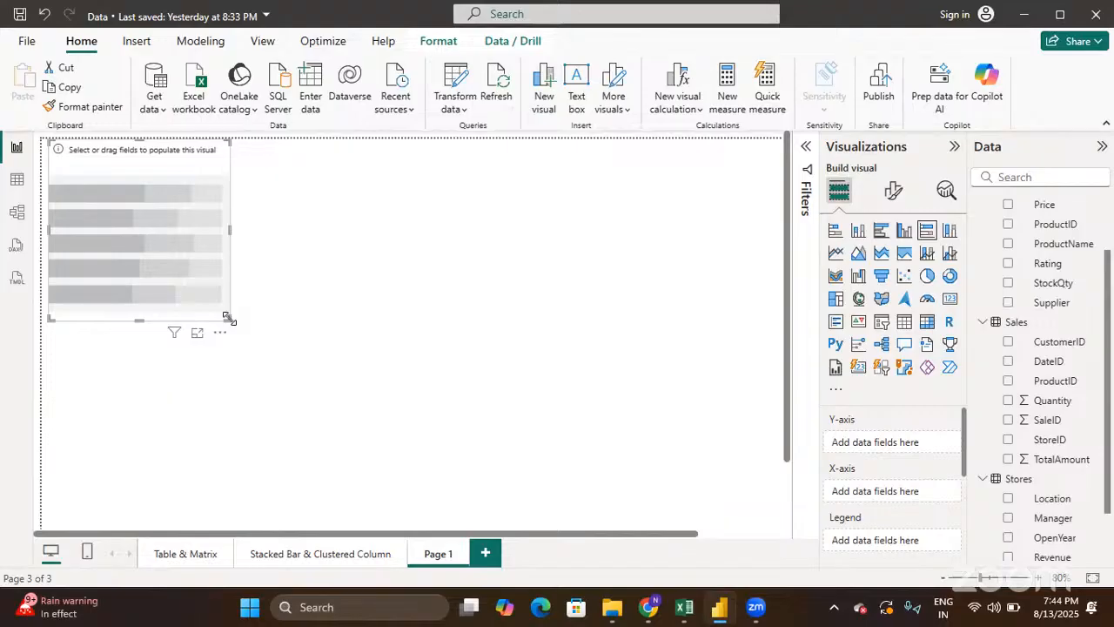
left_click_drag(227, 317, 392, 445)
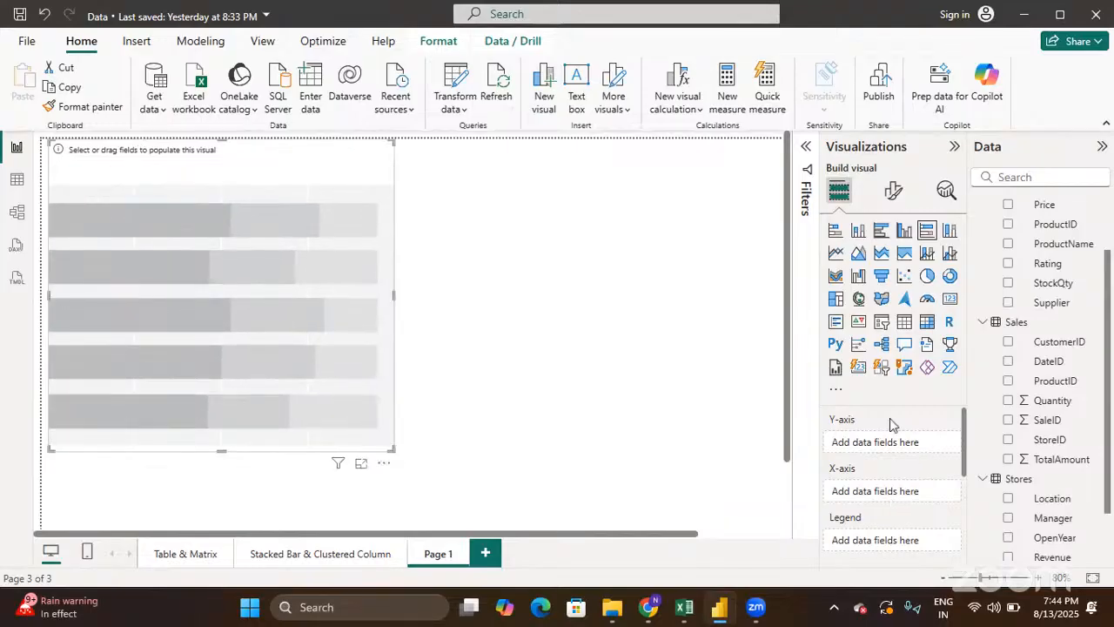
scroll(889, 424, "down", 3)
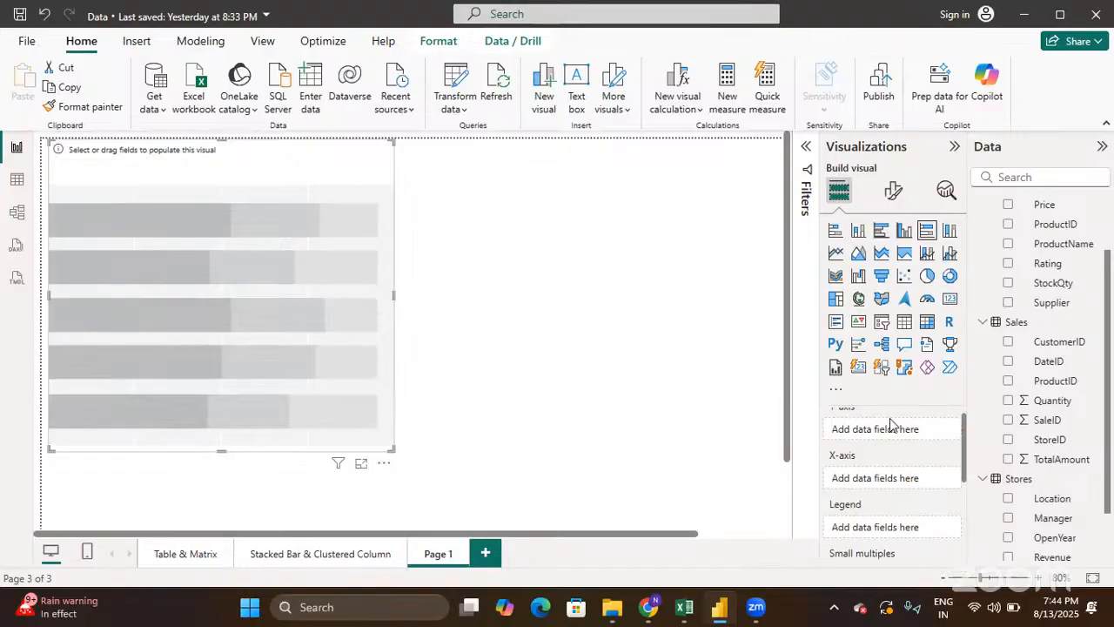
Assign ProductName to the Y-axis and the sum of TotalAmount to the X-axis of the empty 100% stacked bar chart
scroll(890, 424, "down", 3)
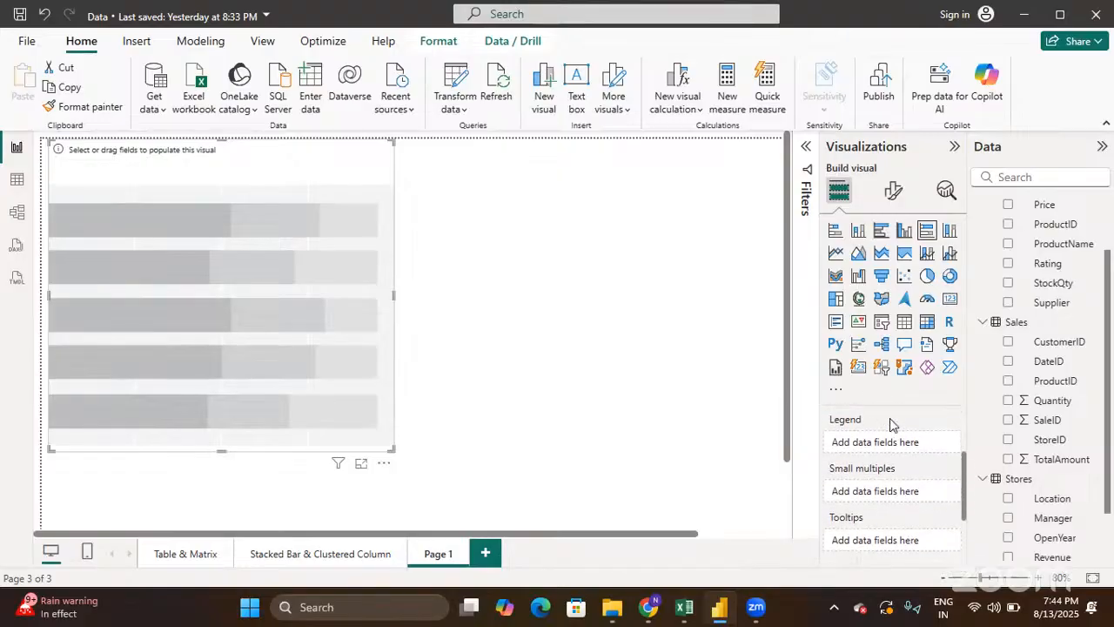
scroll(890, 423, "up", 5)
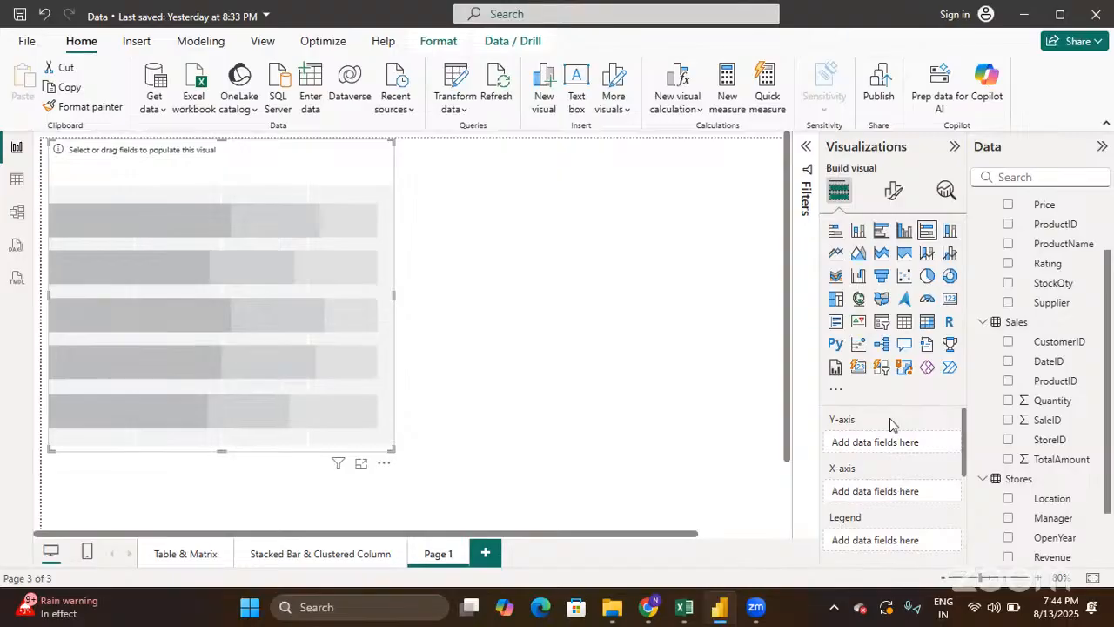
left_click(1007, 246)
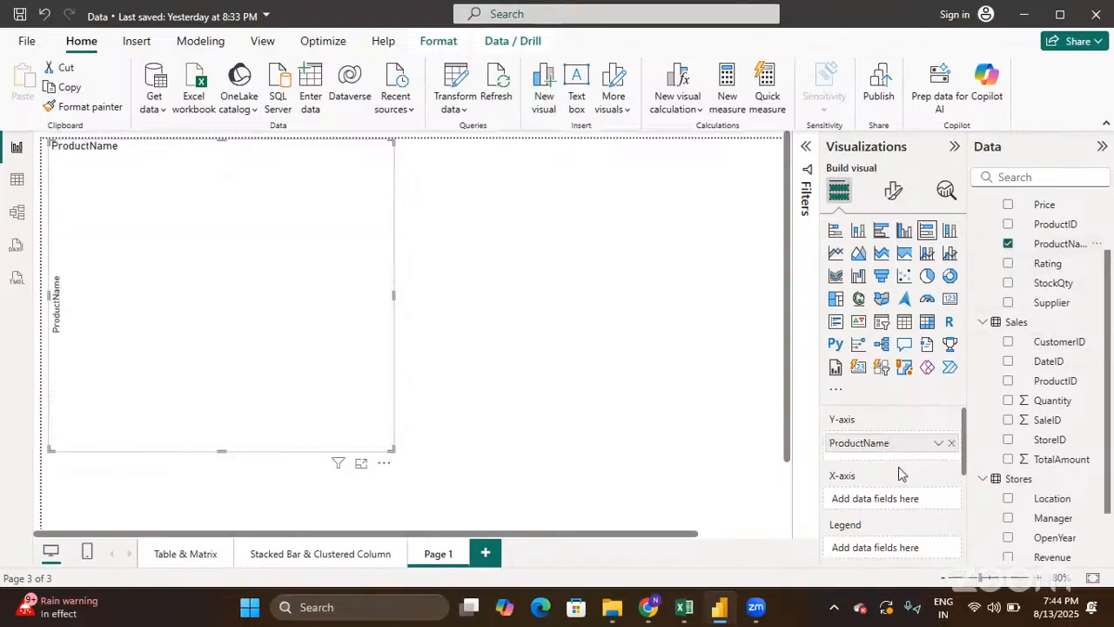
scroll(901, 472, "down", 1)
left_click(1008, 458)
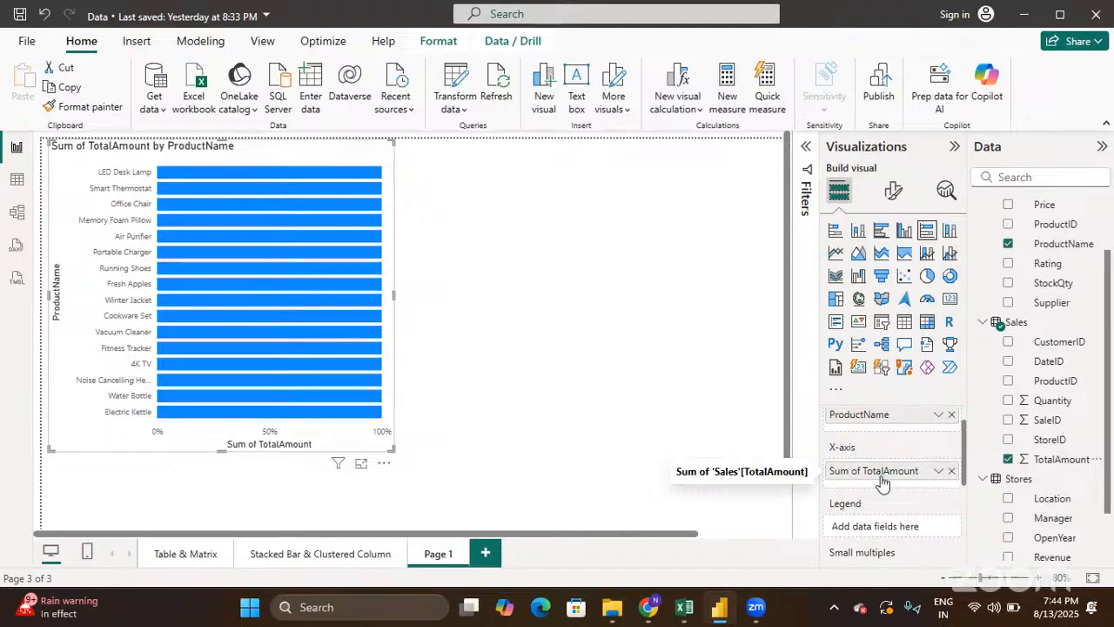
Add the store Location field as the chart's legend and enlarge the chart somewhat in width and height
scroll(881, 479, "down", 1)
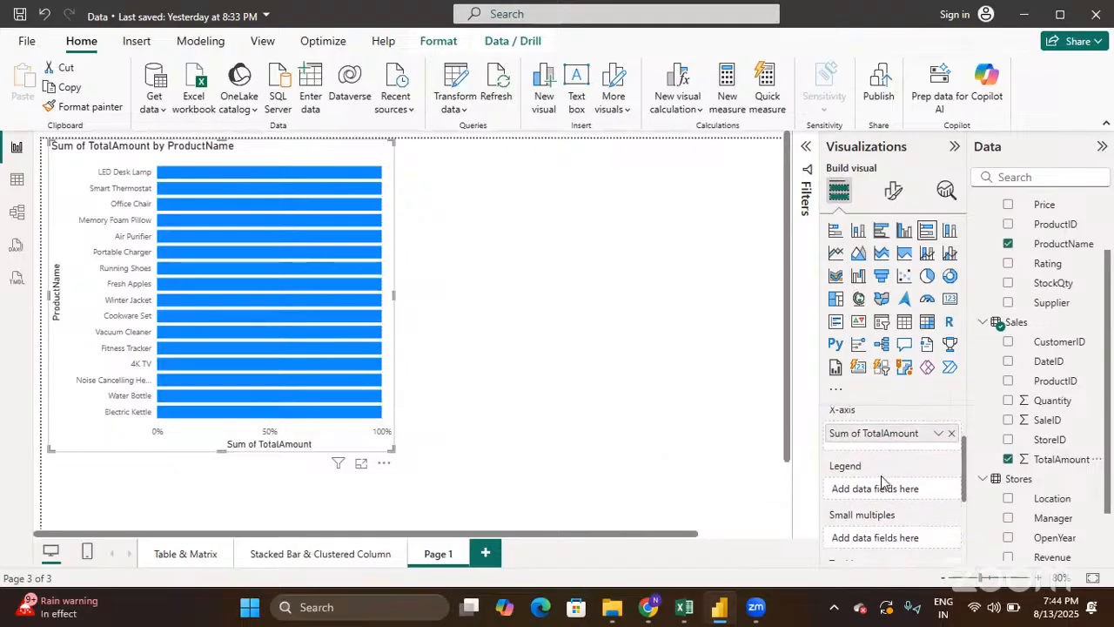
scroll(1000, 498, "down", 1)
left_click(1009, 472)
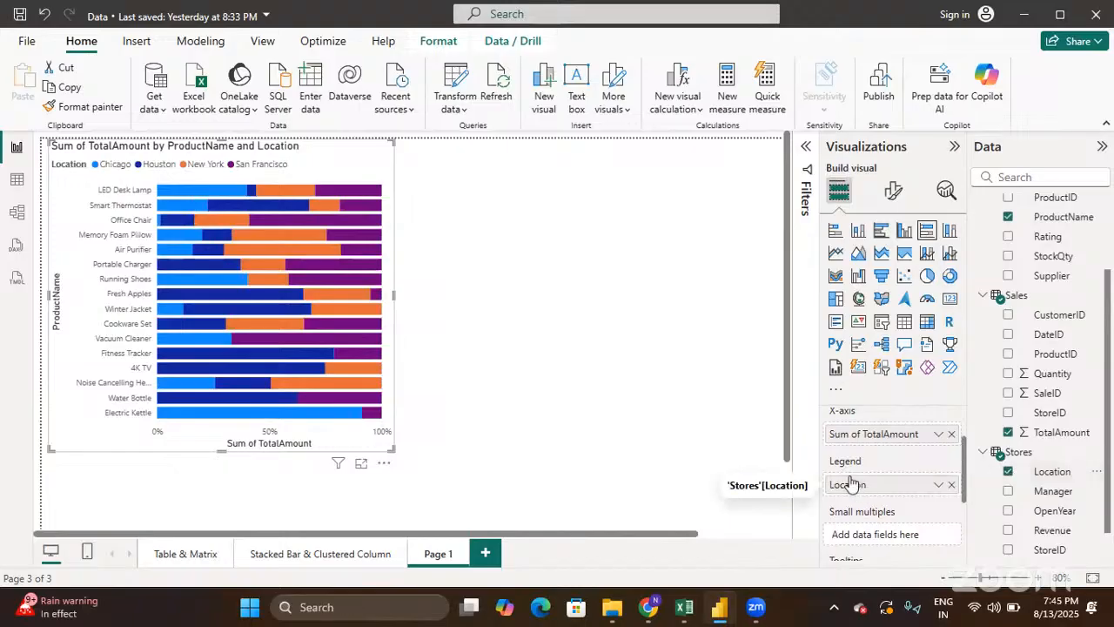
scroll(851, 483, "down", 2)
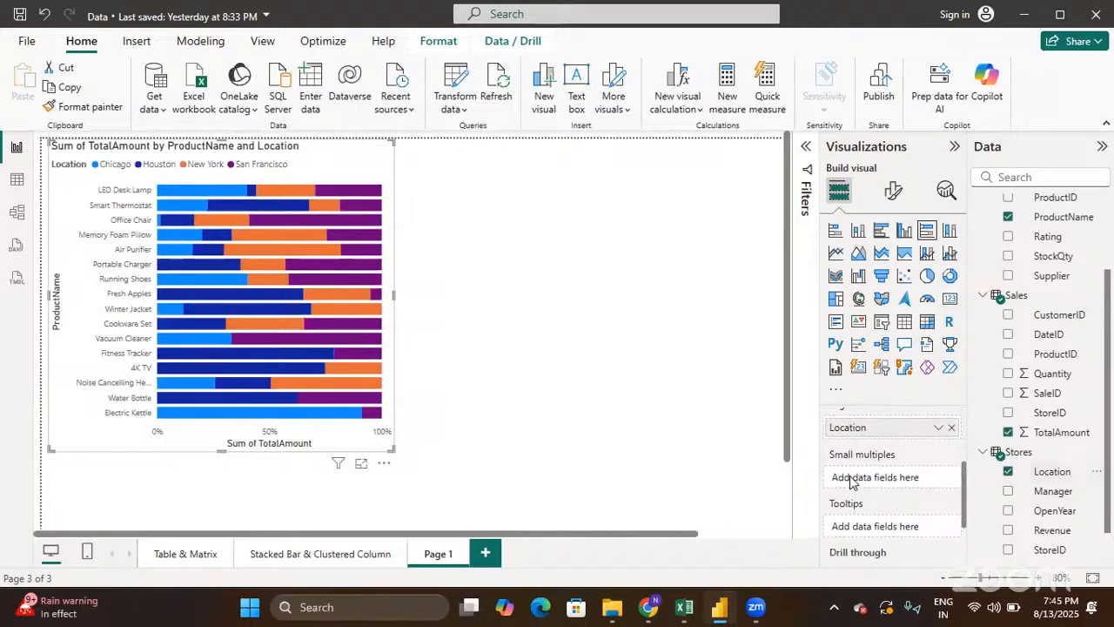
scroll(852, 481, "up", 4)
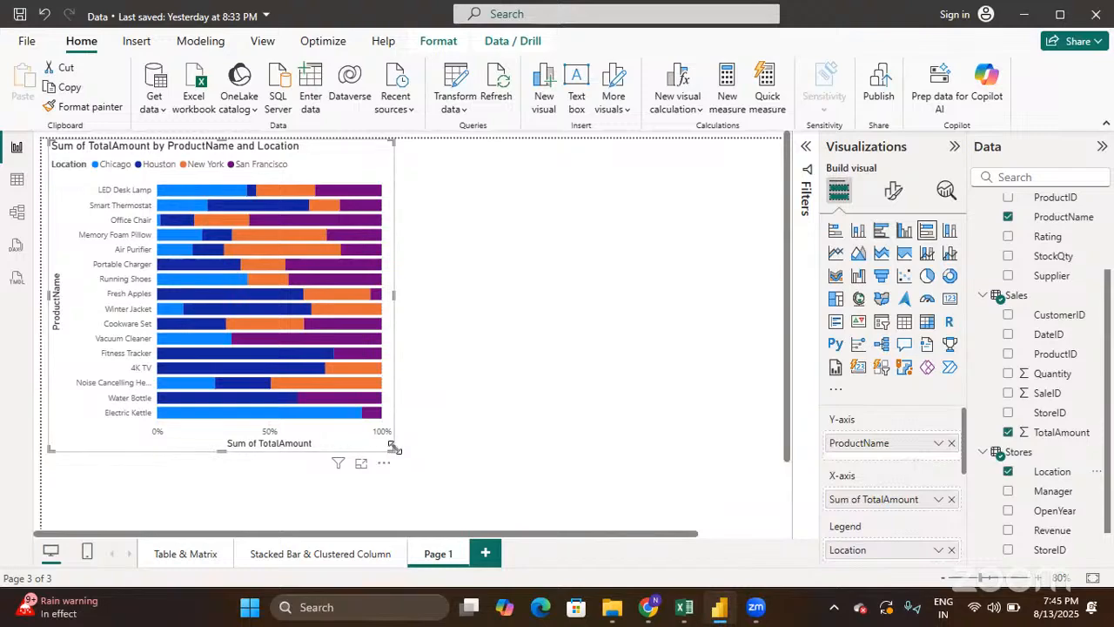
left_click_drag(425, 461, 468, 484)
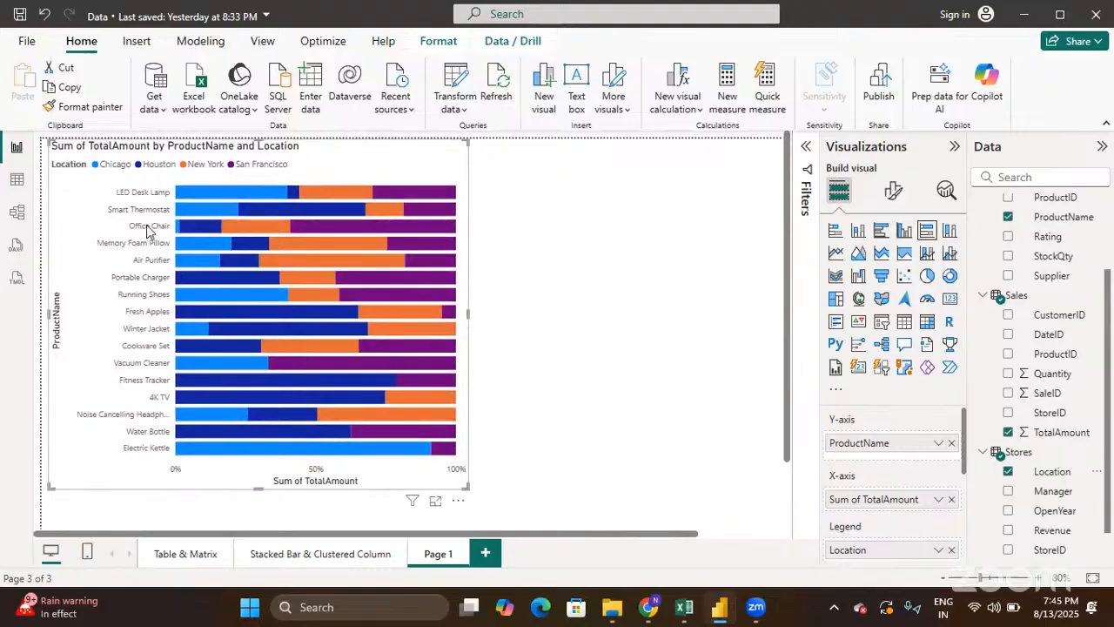
Compare the new chart with the Stacked Bar & Clustered Column page and examine the tooltips of the Noise Cancelling Headphones and Water Bottle bars
left_click(341, 554)
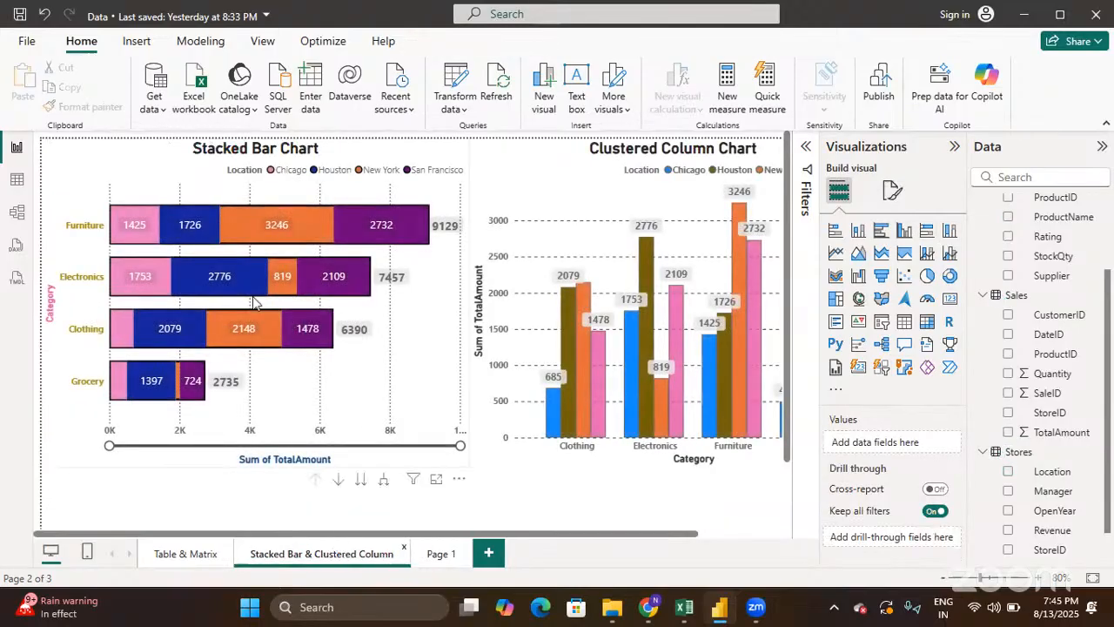
mouse_move(285, 345)
left_click(429, 554)
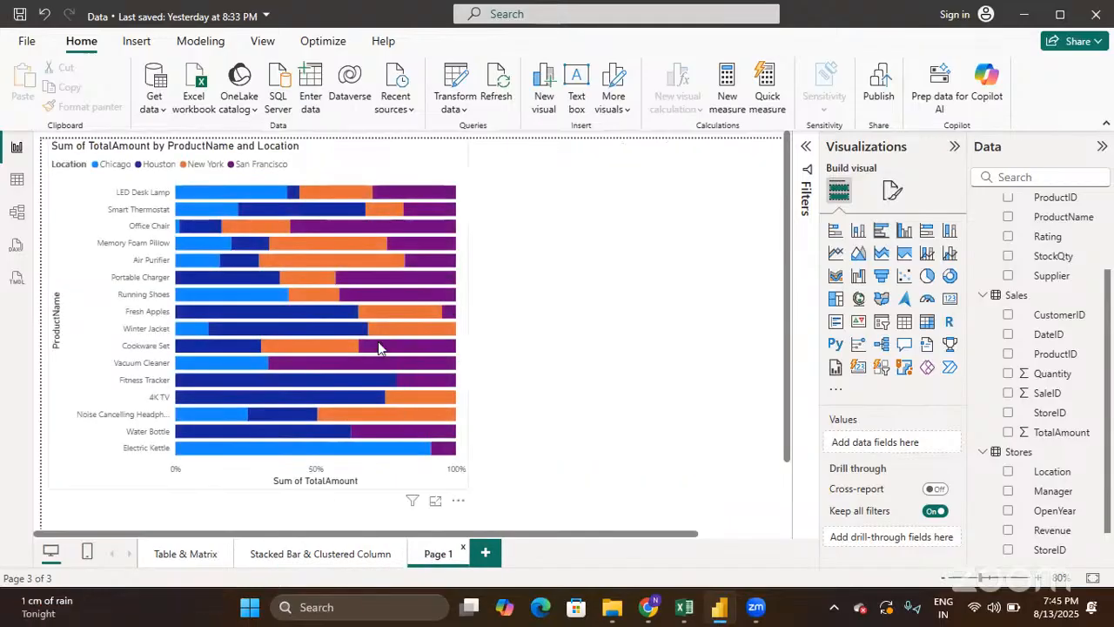
mouse_move(420, 418)
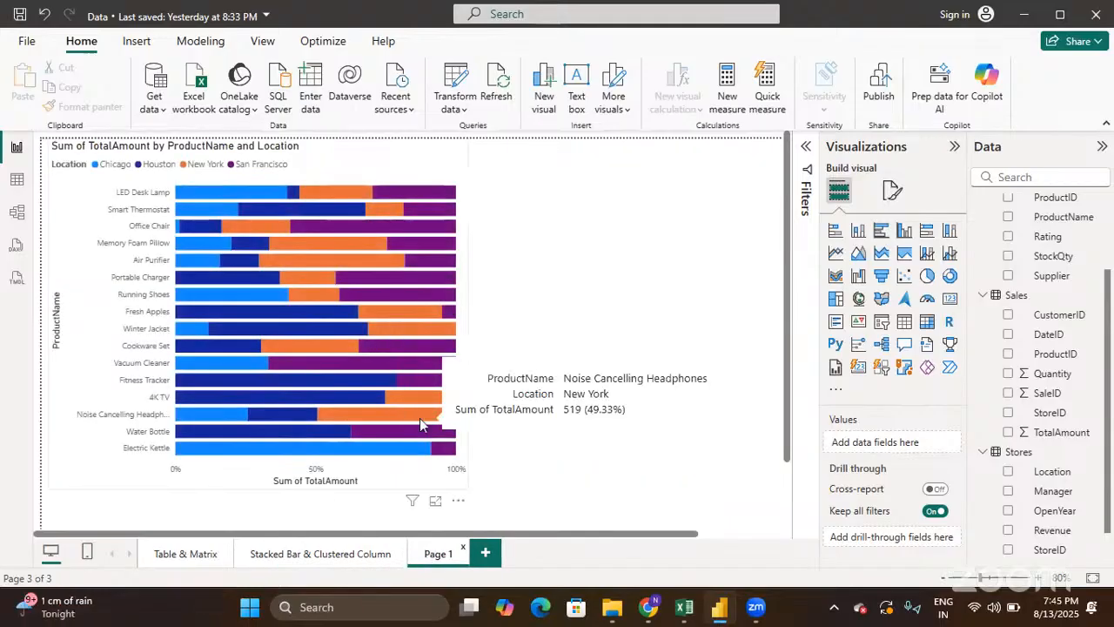
left_click(377, 487)
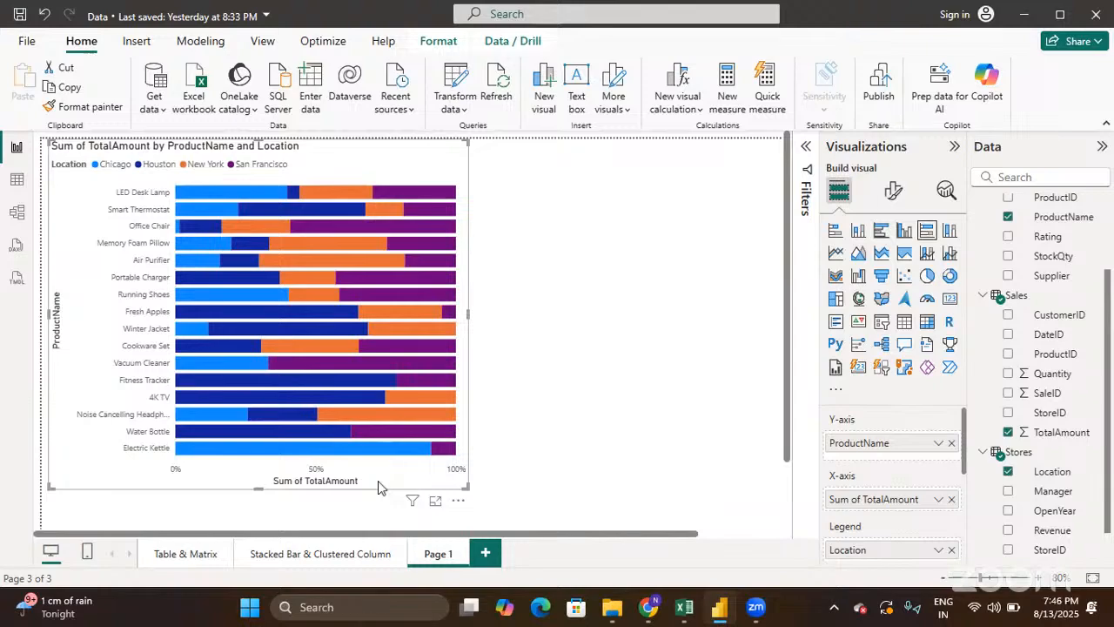
left_click(364, 554)
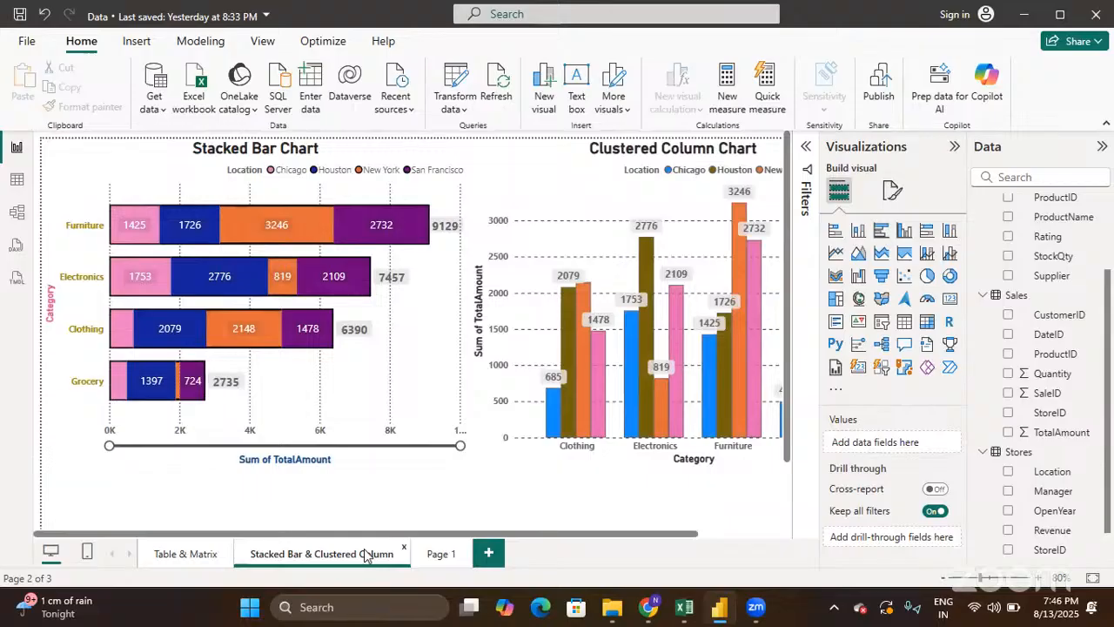
left_click(437, 554)
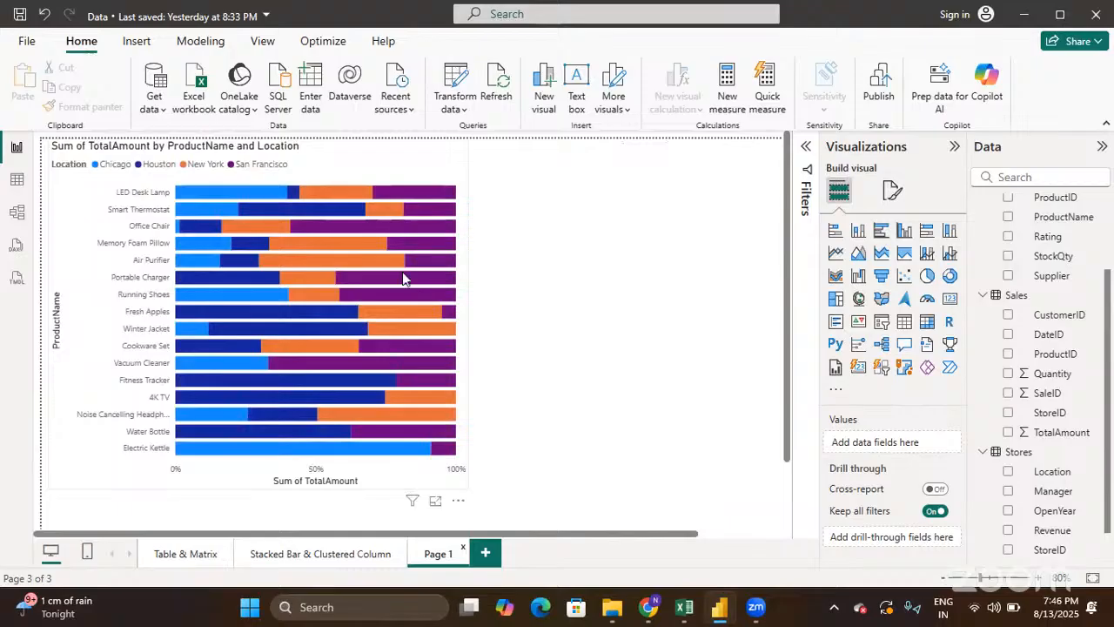
mouse_move(403, 279)
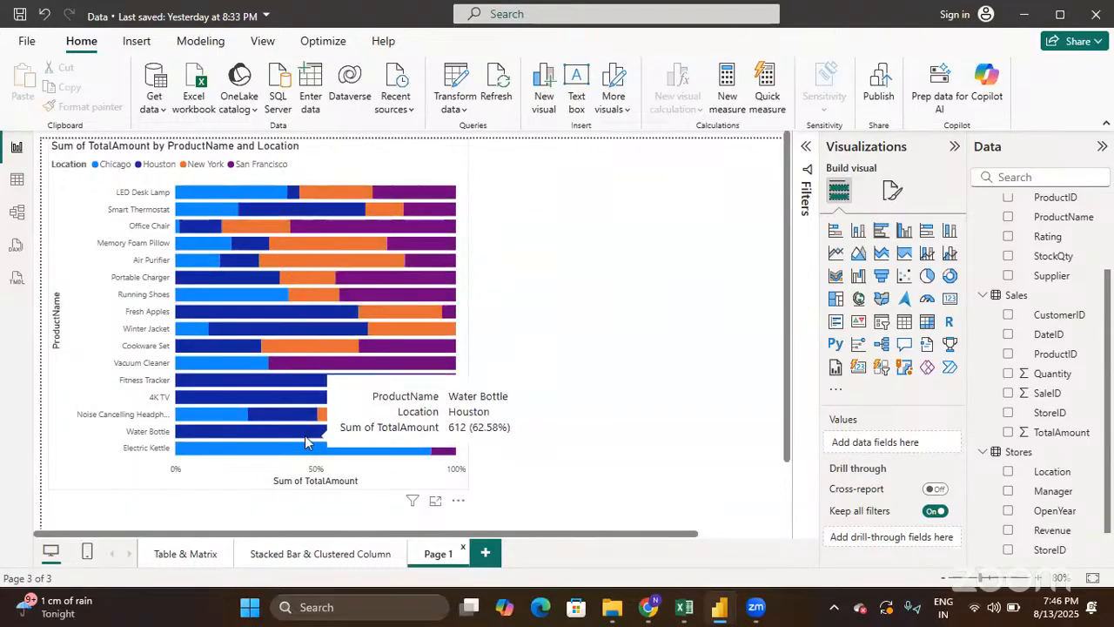
Compare bar lengths between the two report pages and examine the Electric Kettle Chicago and Office Chair San Francisco tooltips
left_click(335, 555)
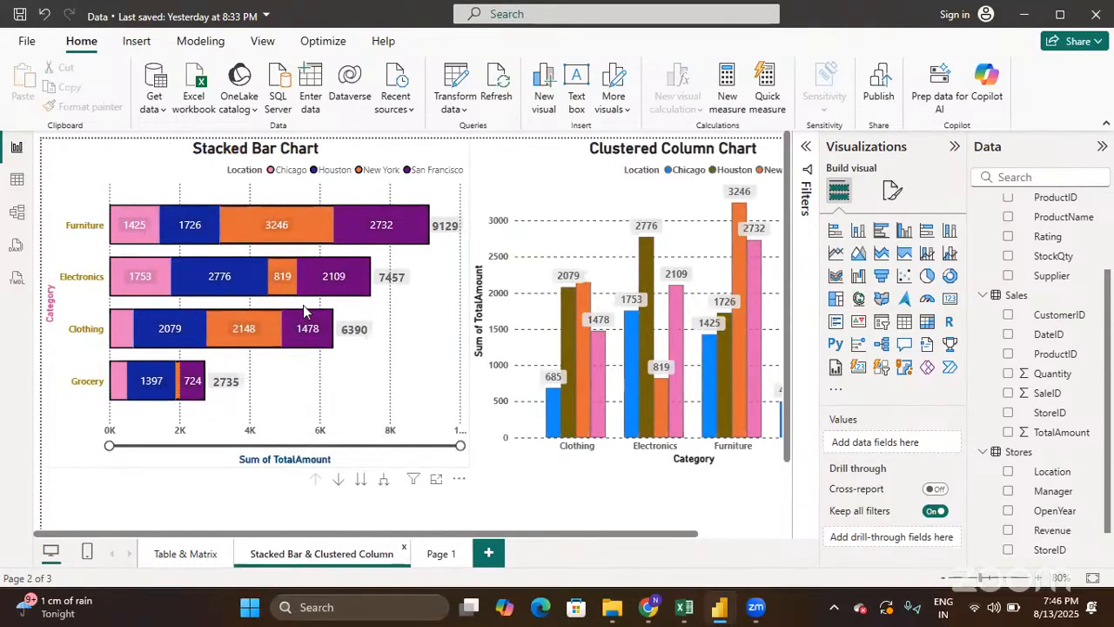
left_click(435, 553)
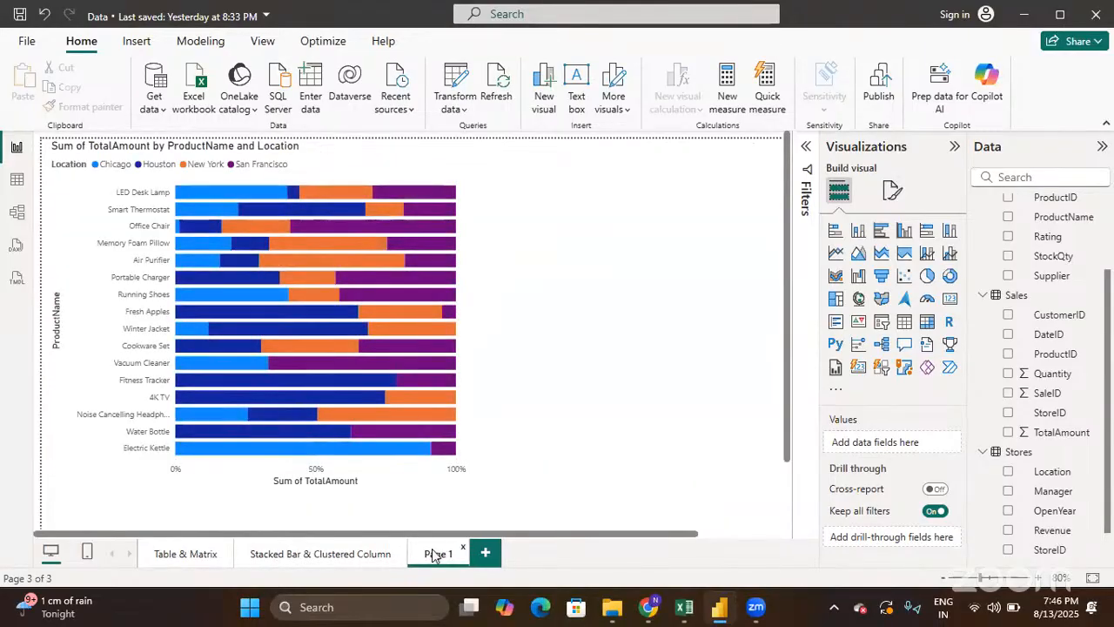
left_click(348, 555)
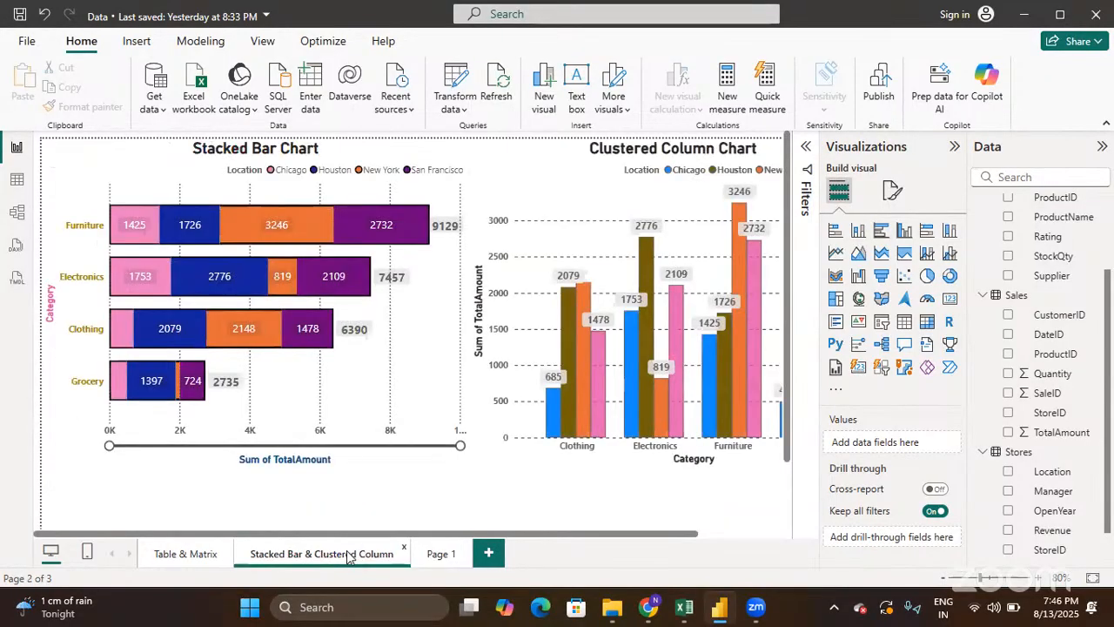
left_click(433, 559)
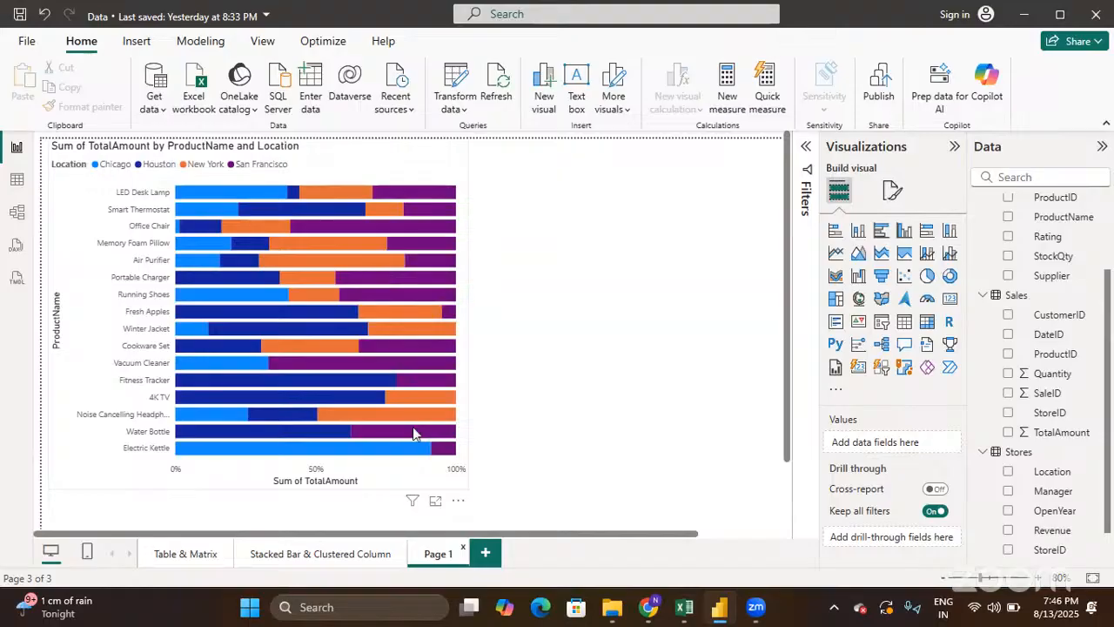
mouse_move(414, 433)
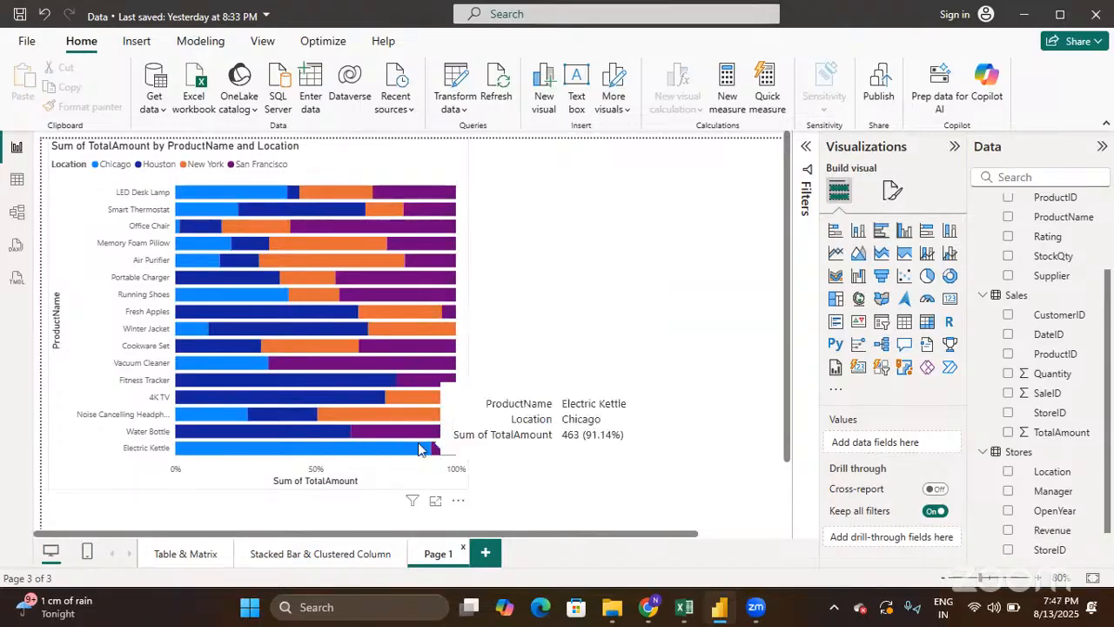
left_click(368, 552)
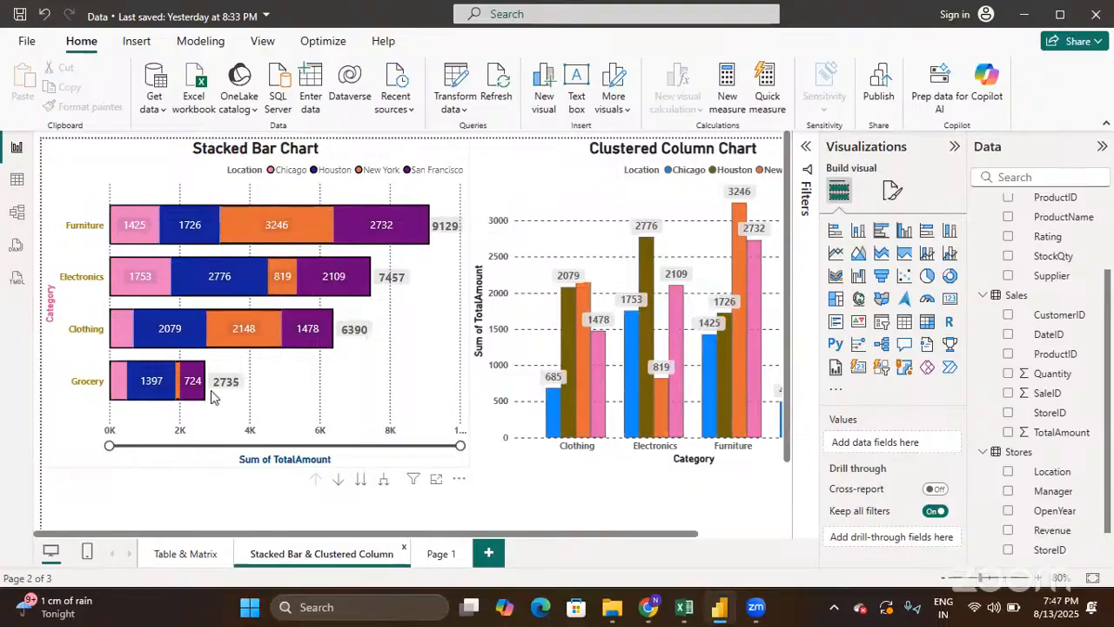
left_click(445, 555)
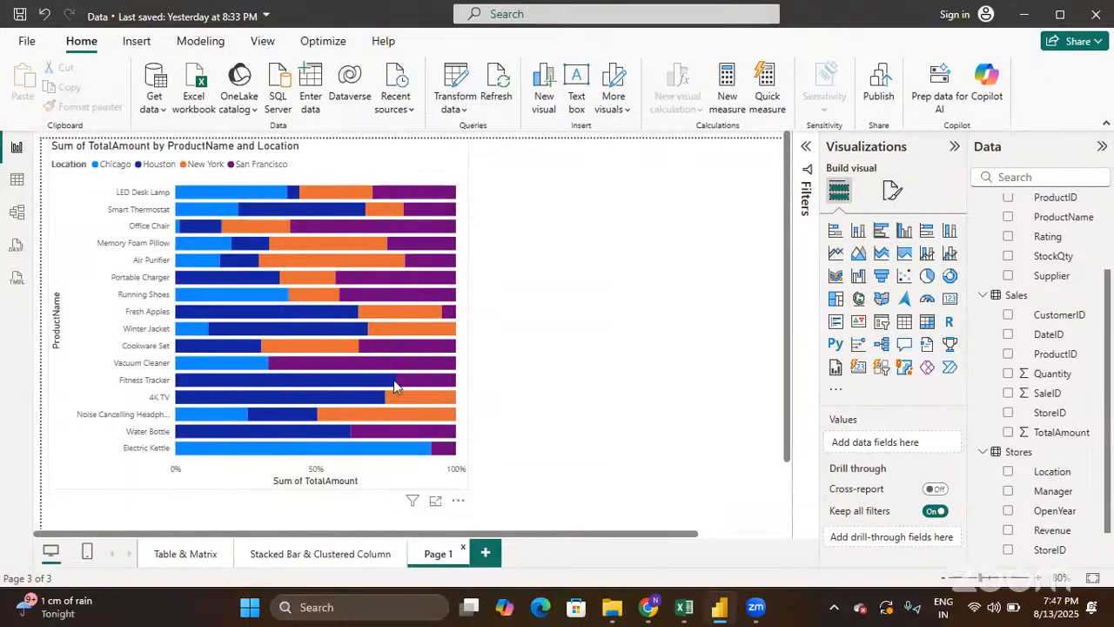
mouse_move(416, 224)
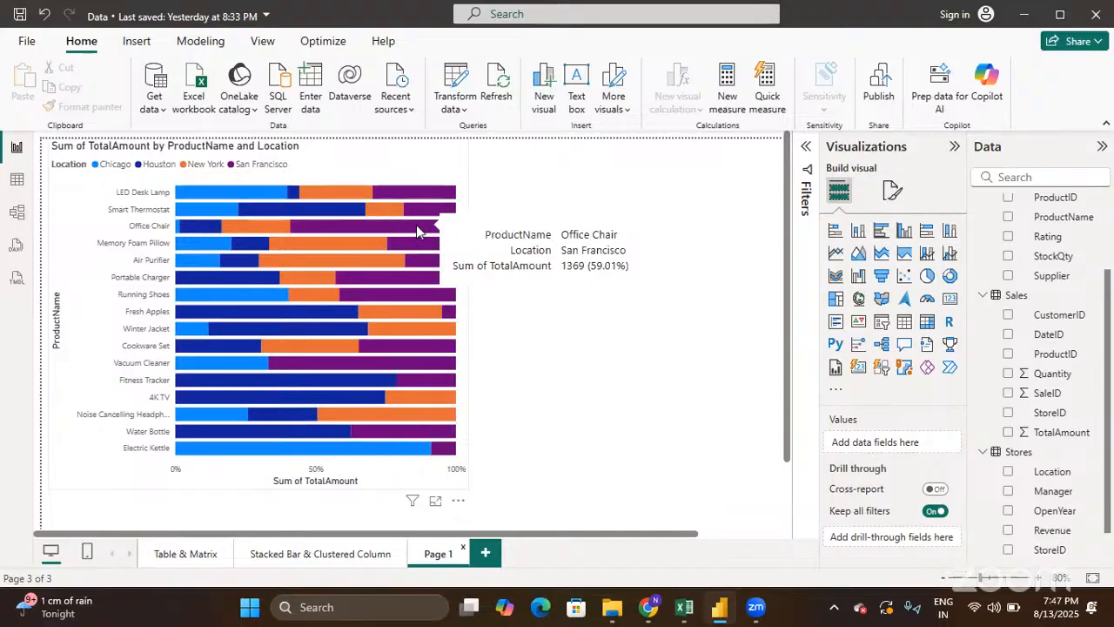
left_click(435, 166)
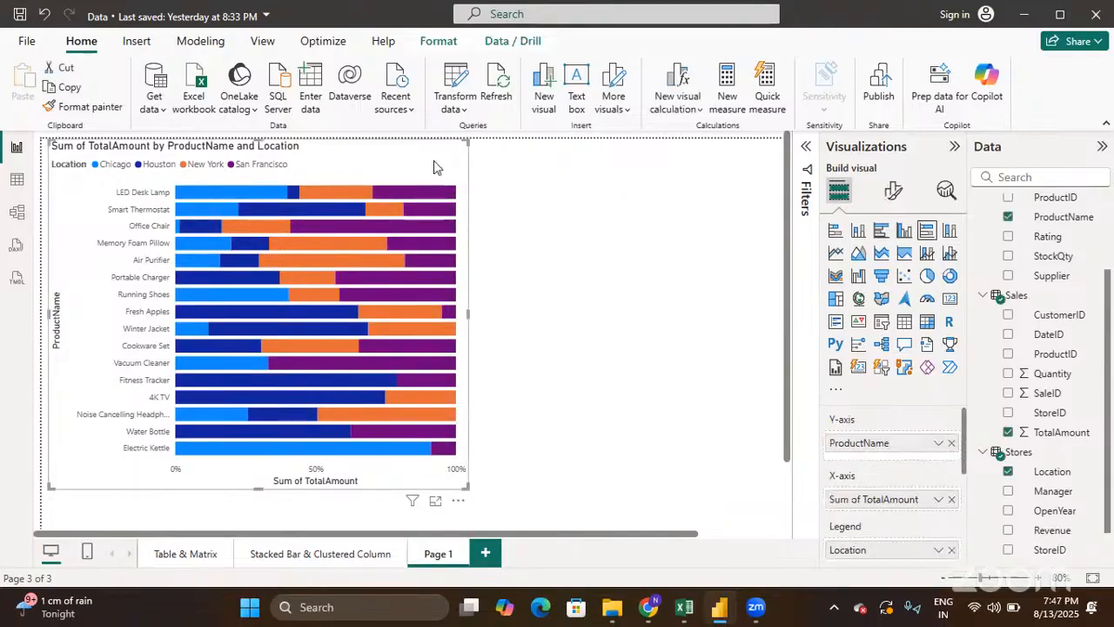
Examine the LED Desk Lamp bar's split by location and contrast the product bars with the category totals in the stacked bar chart
mouse_move(260, 198)
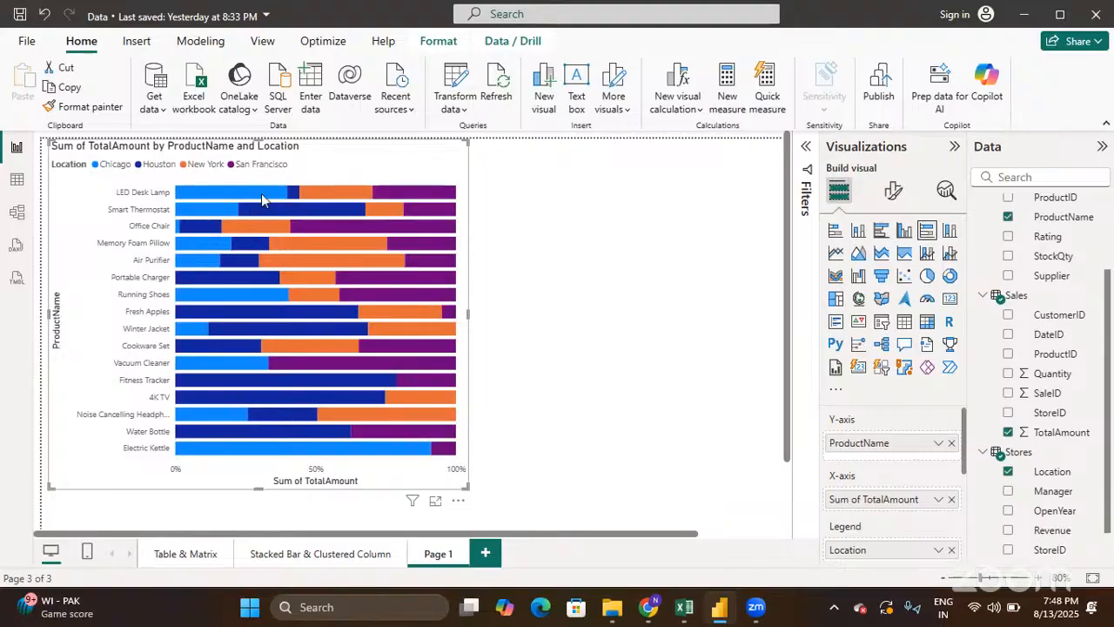
mouse_move(269, 199)
left_click(336, 557)
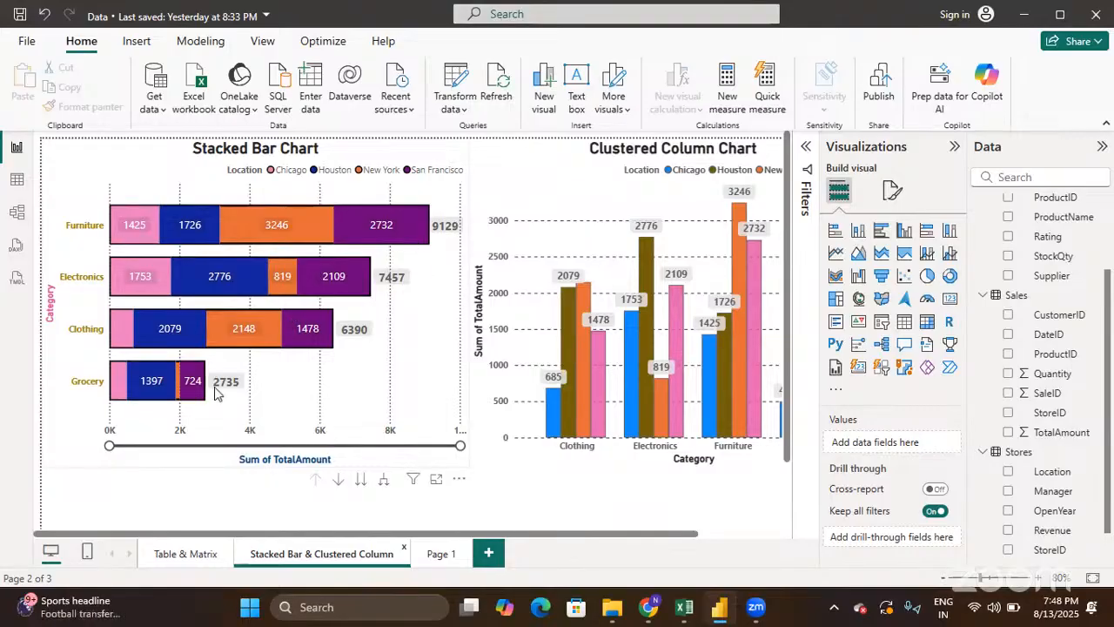
left_click(435, 555)
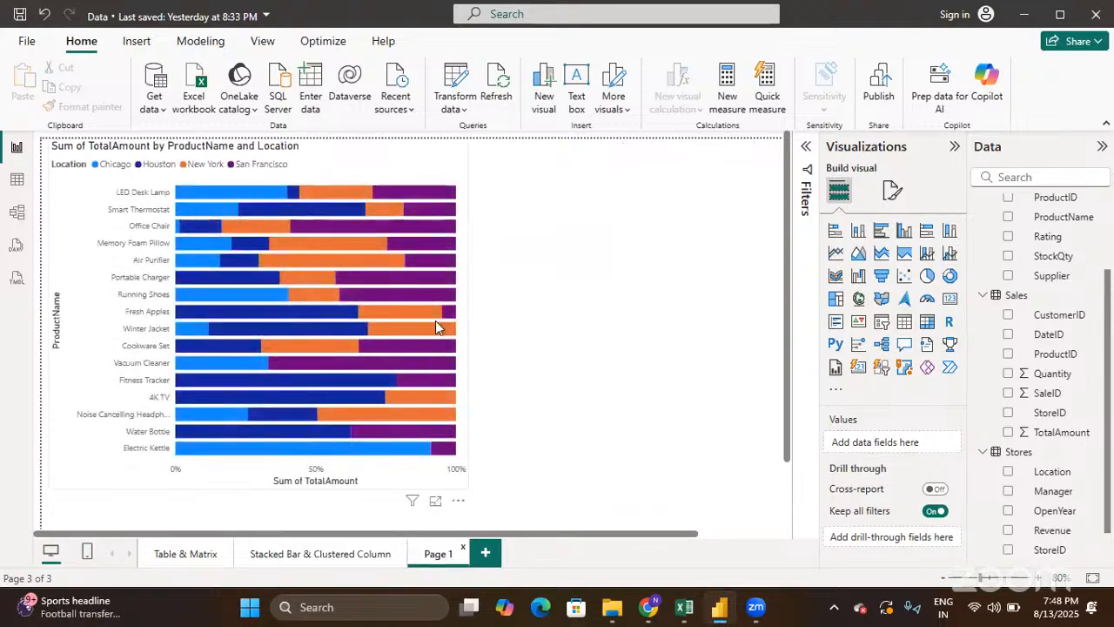
mouse_move(442, 334)
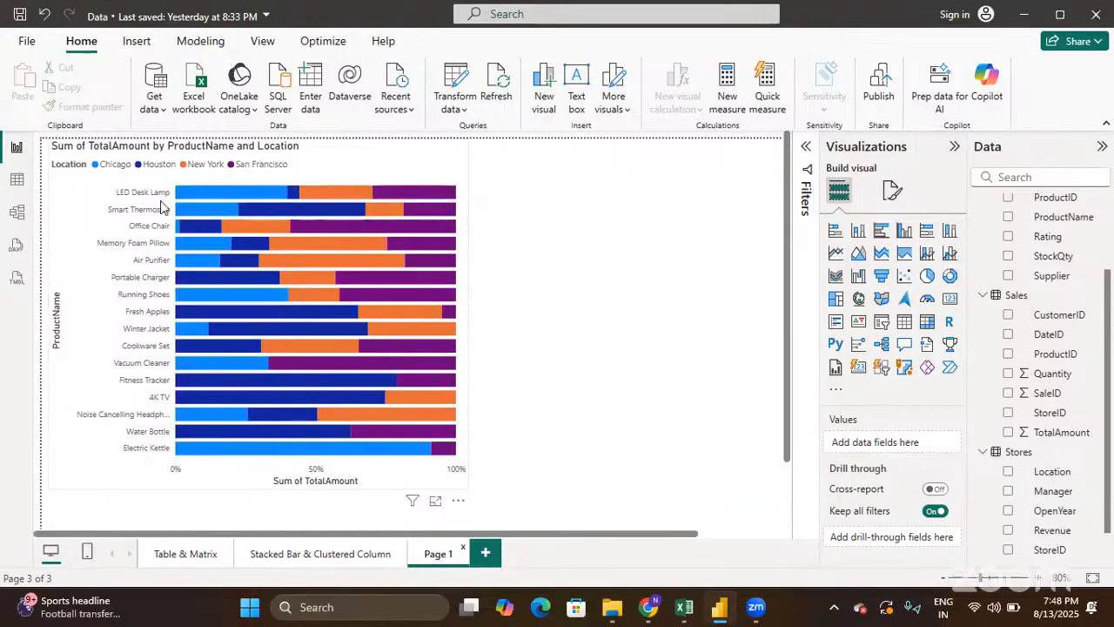
mouse_move(415, 220)
mouse_move(312, 403)
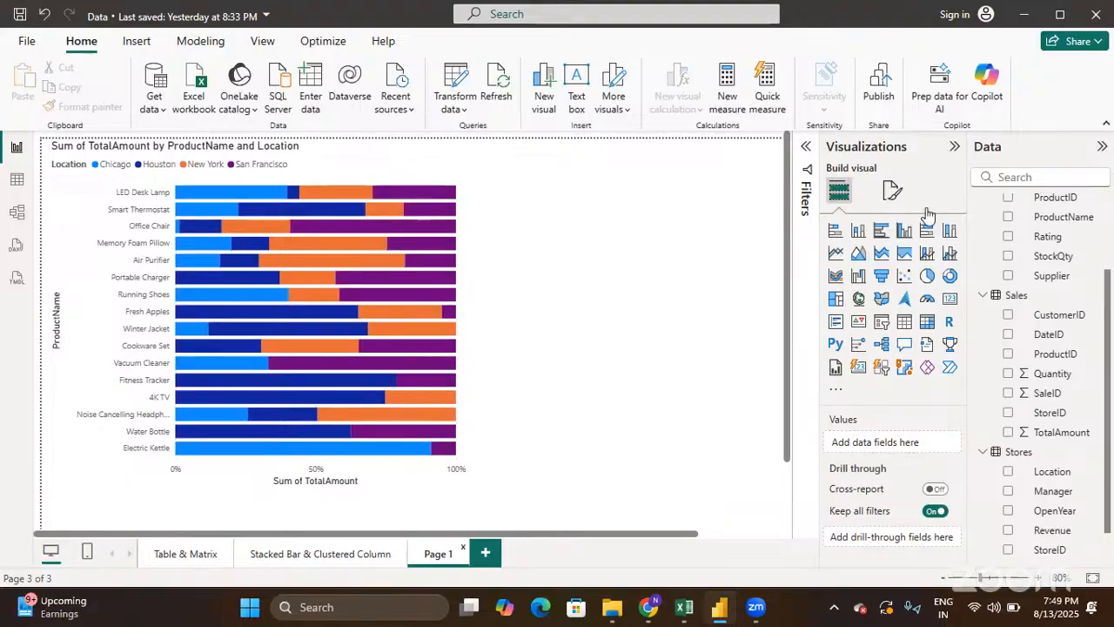
Set the font size of the 100% stacked bar chart's Y-axis values to 10
left_click(433, 466)
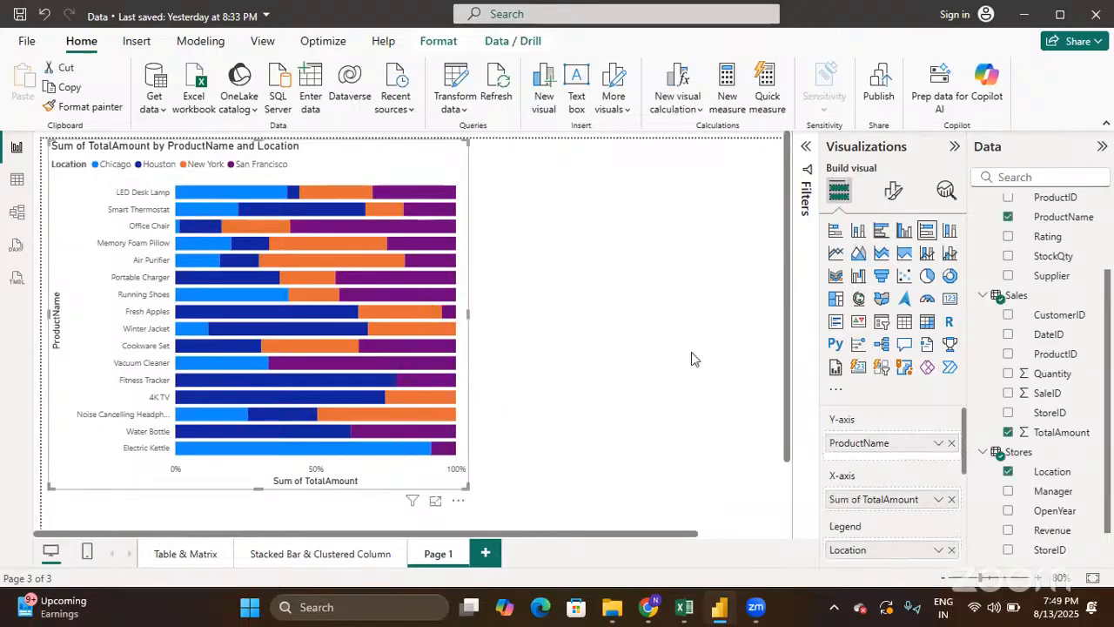
left_click(893, 193)
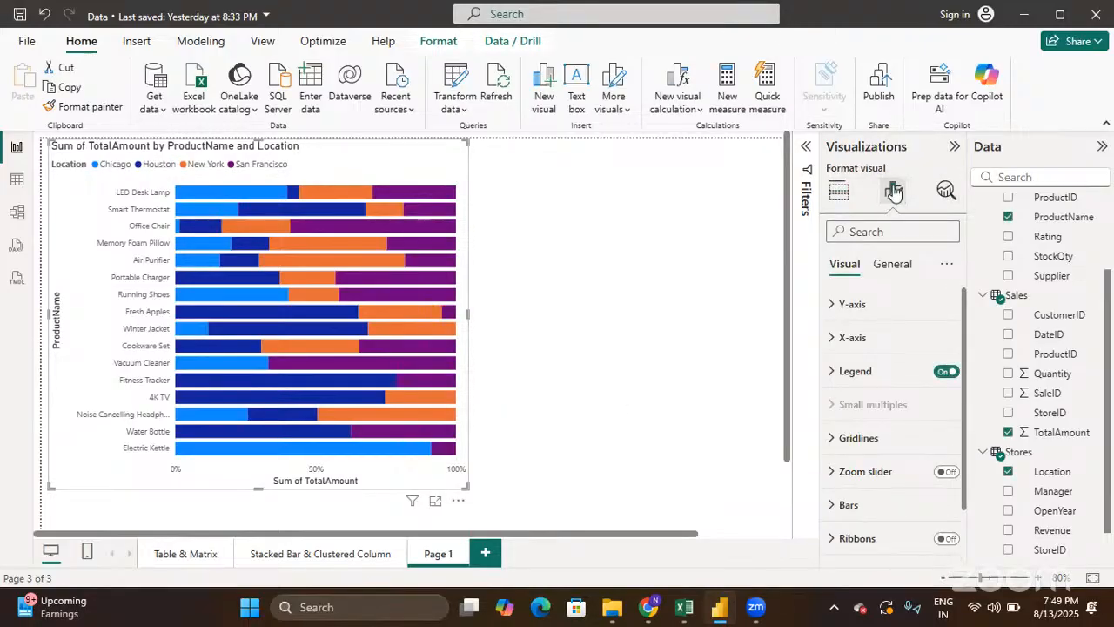
scroll(870, 466, "down", 2)
scroll(870, 465, "up", 2)
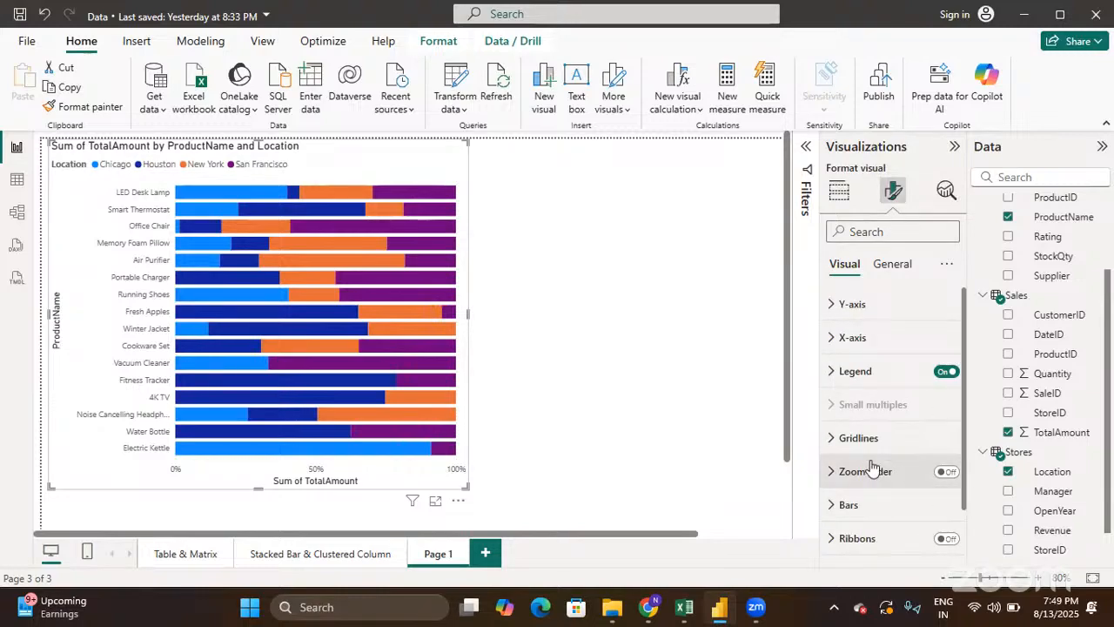
left_click(827, 307)
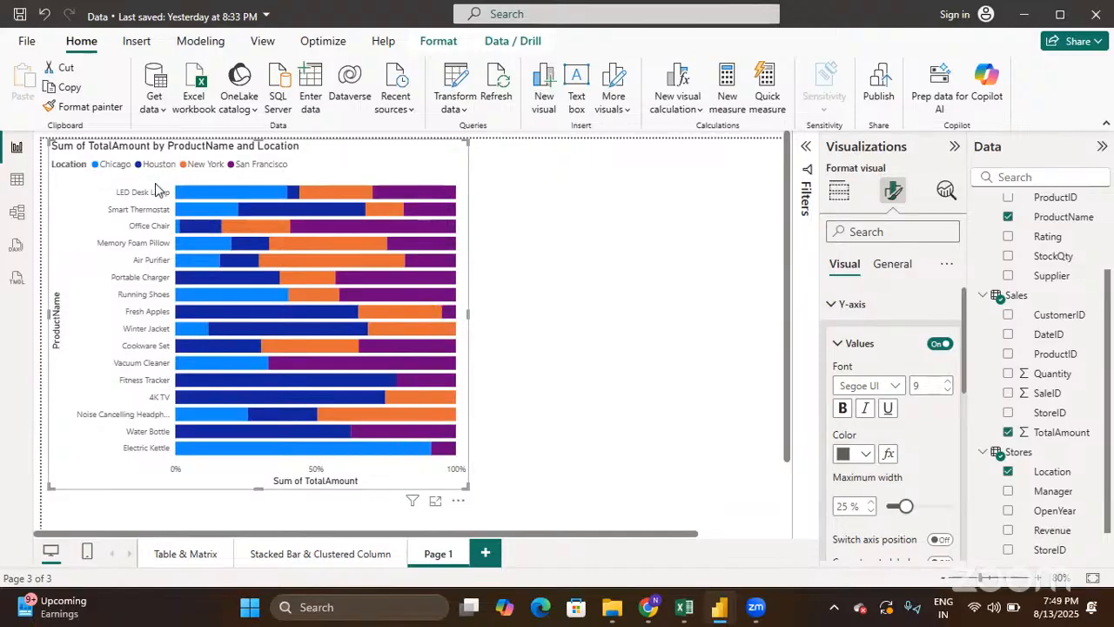
left_click(946, 386)
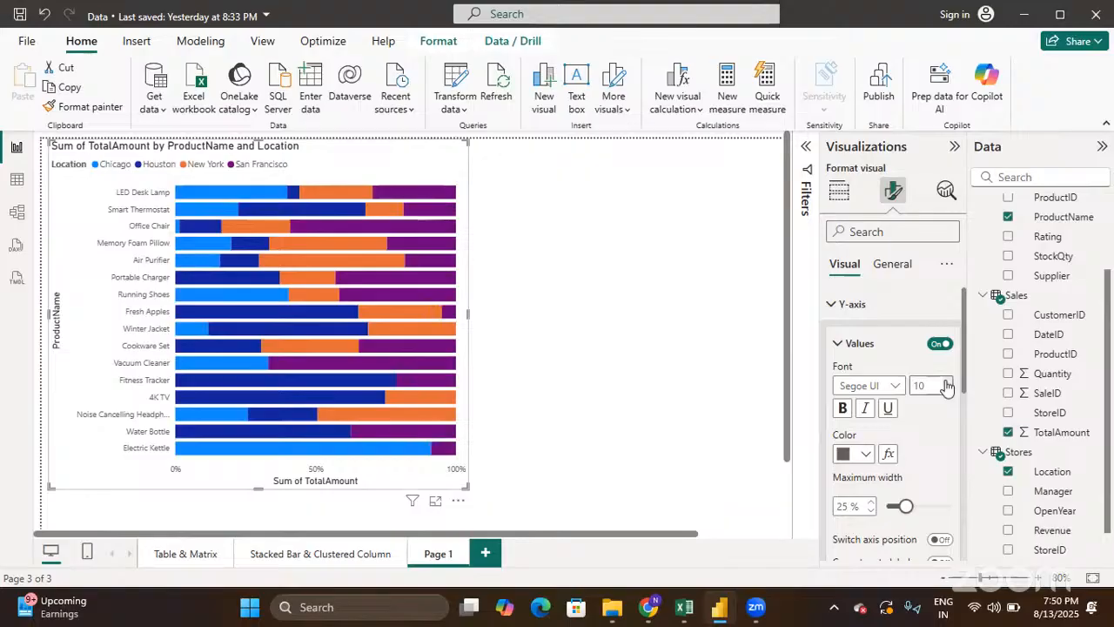
Make the chart's Y-axis values bold and format the Y-axis title as bold at font size 14
left_click(841, 413)
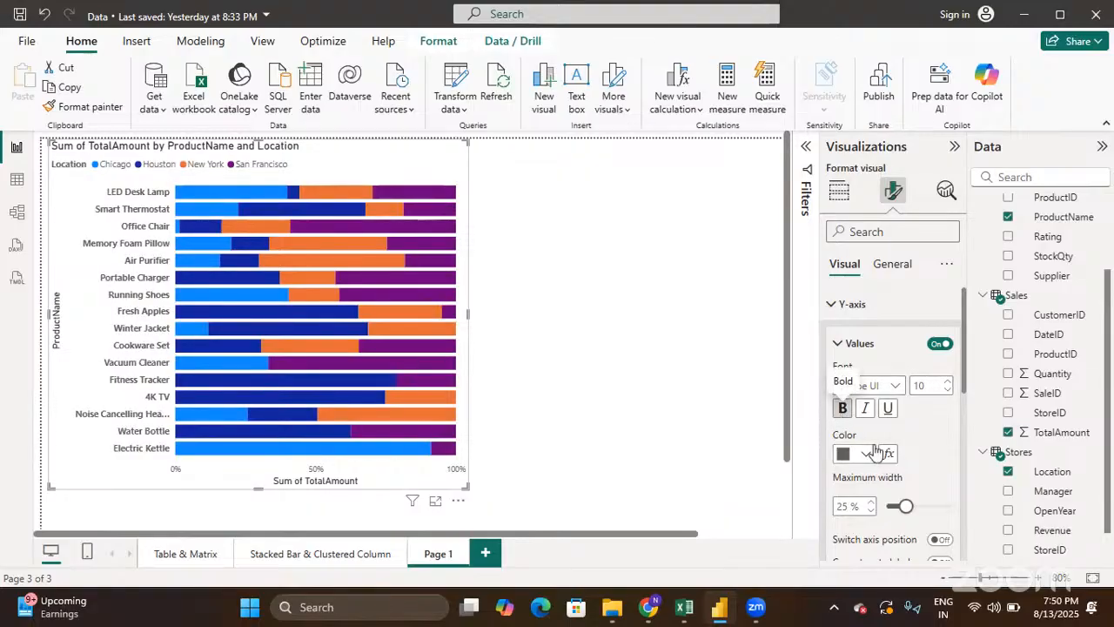
scroll(873, 449, "down", 3)
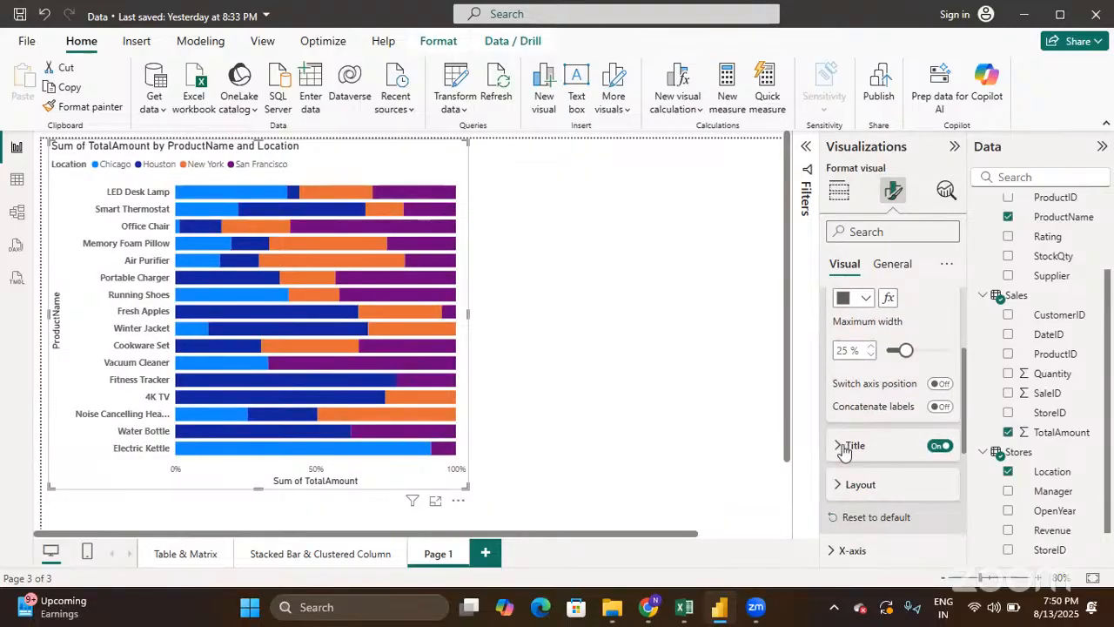
left_click(851, 447)
scroll(859, 457, "down", 3)
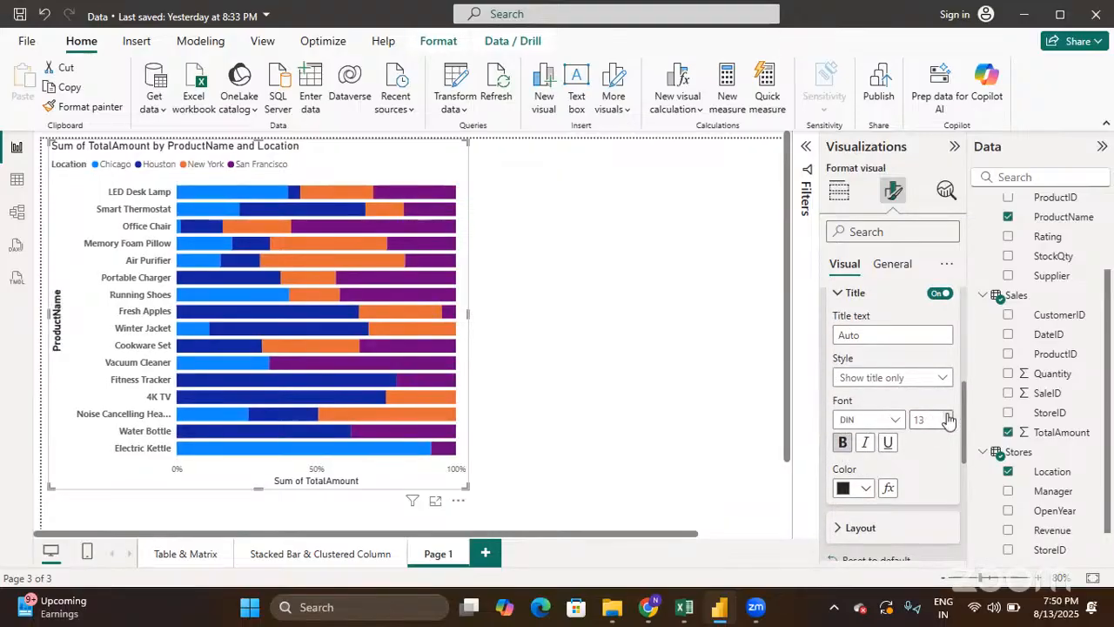
left_click(947, 415)
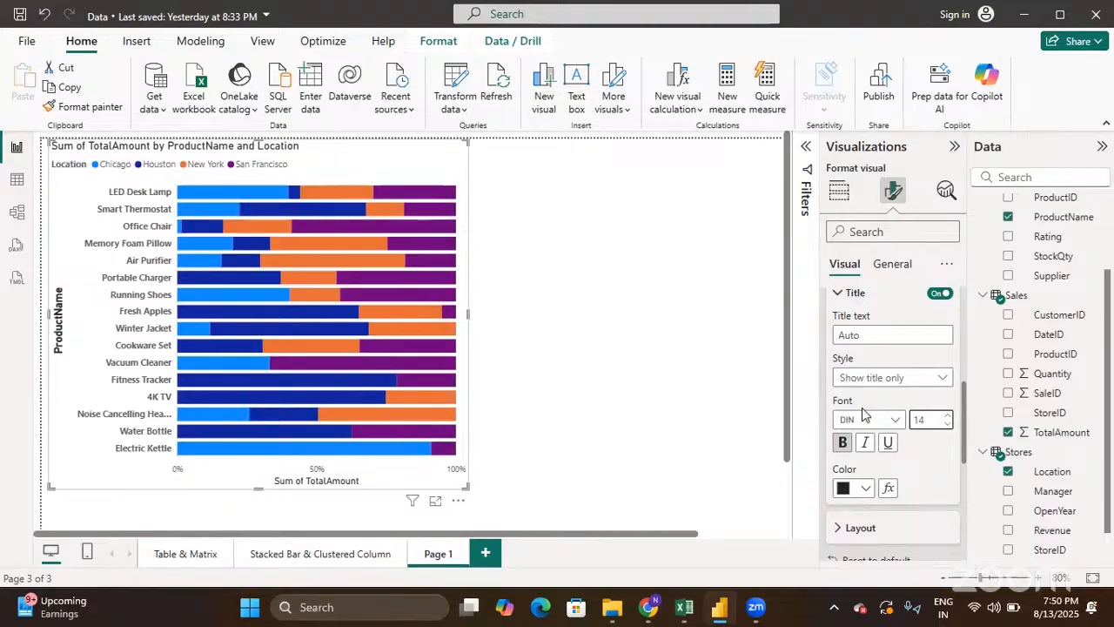
scroll(862, 413, "up", 4)
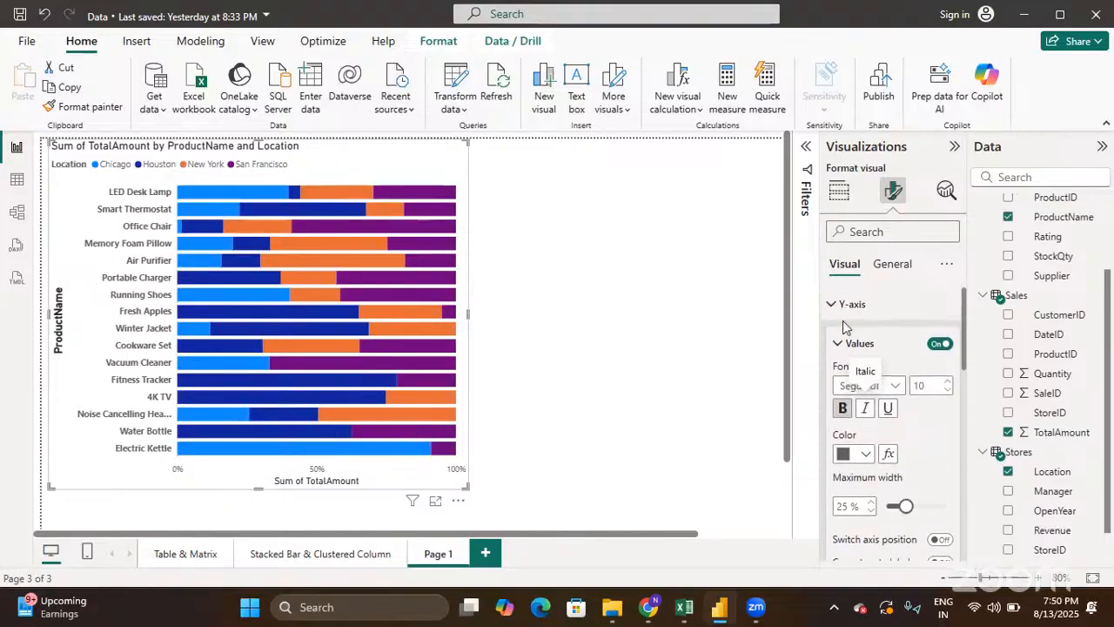
left_click(832, 306)
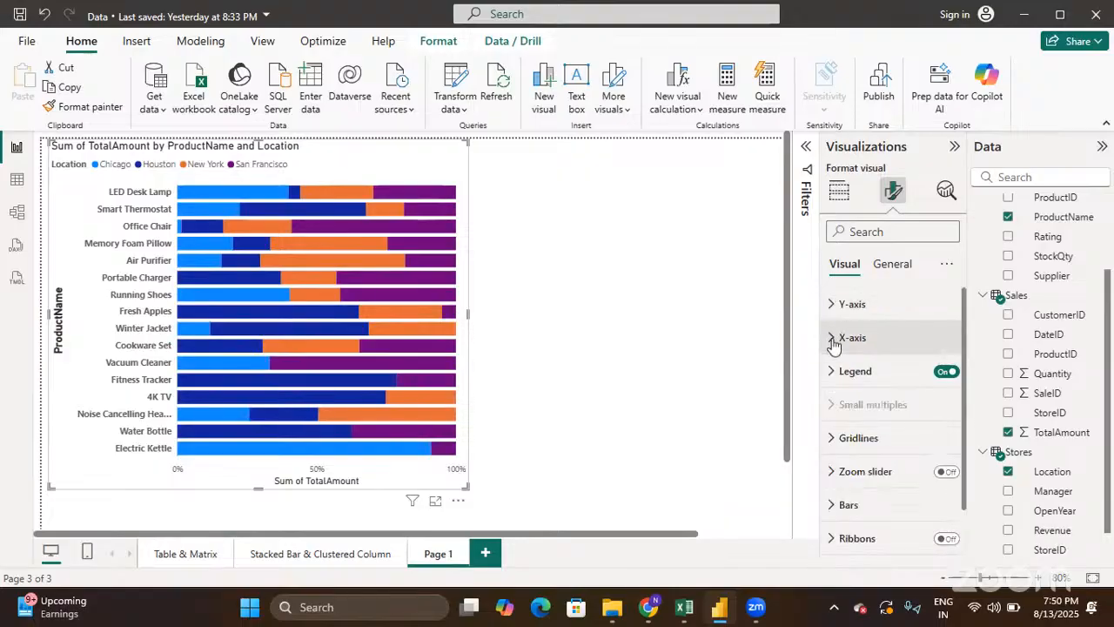
Format the chart's X-axis title as bold at font size 14
left_click(832, 341)
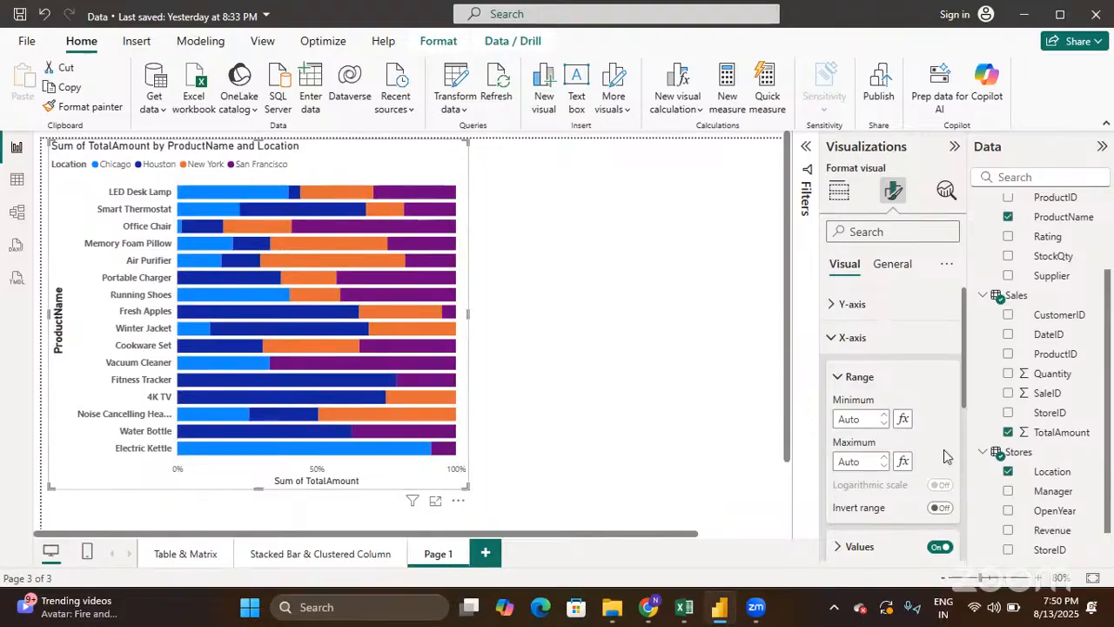
scroll(946, 455, "down", 1)
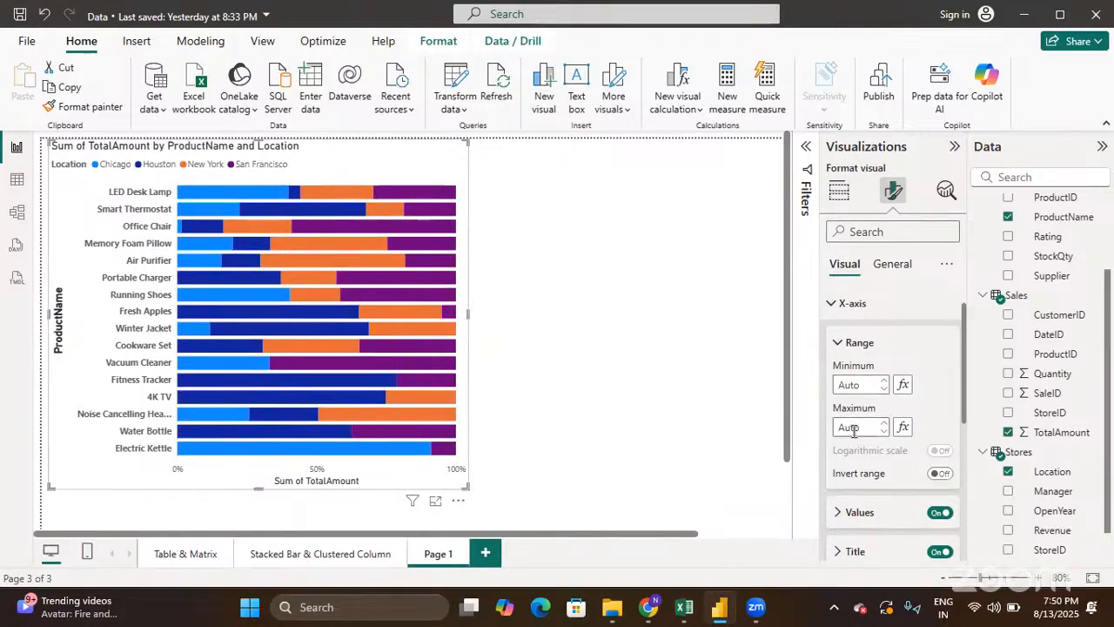
scroll(853, 442, "down", 3)
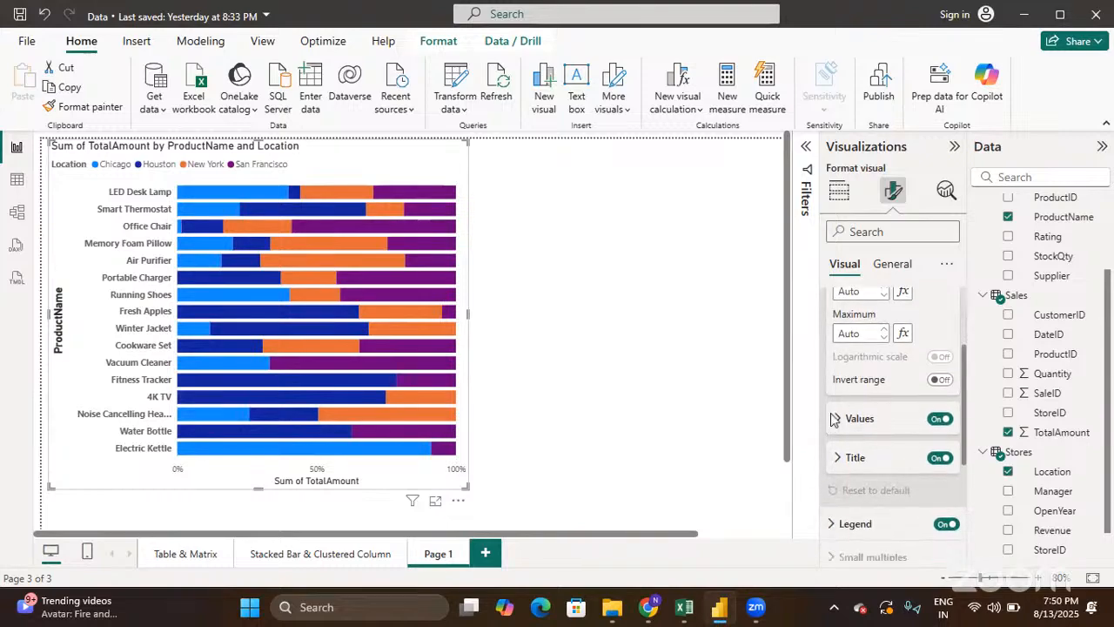
left_click(834, 418)
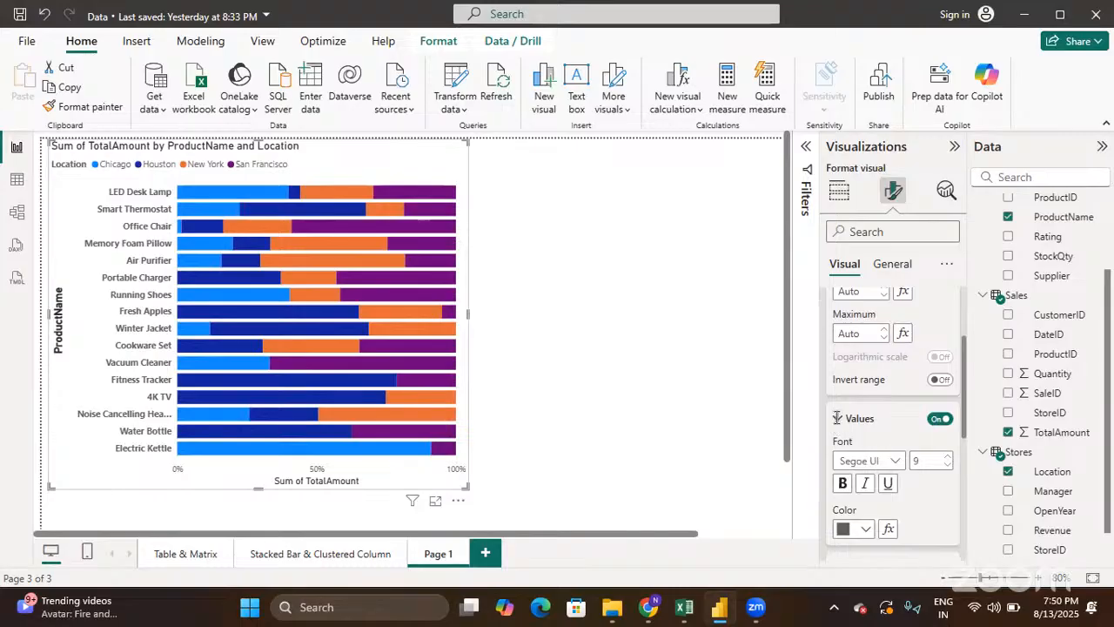
scroll(837, 423, "down", 1)
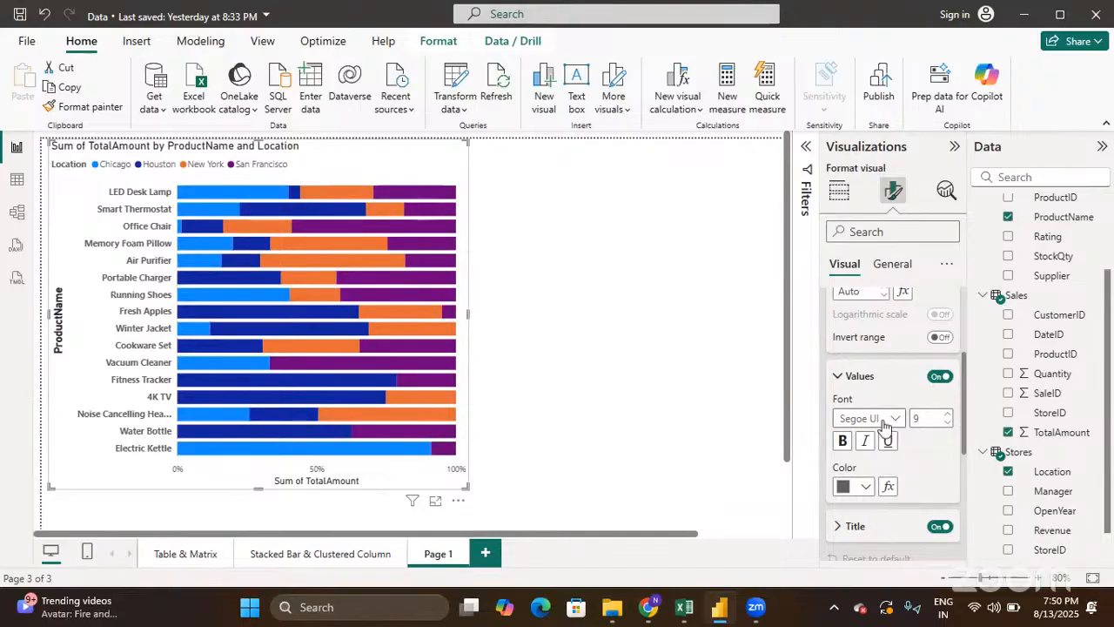
left_click(837, 377)
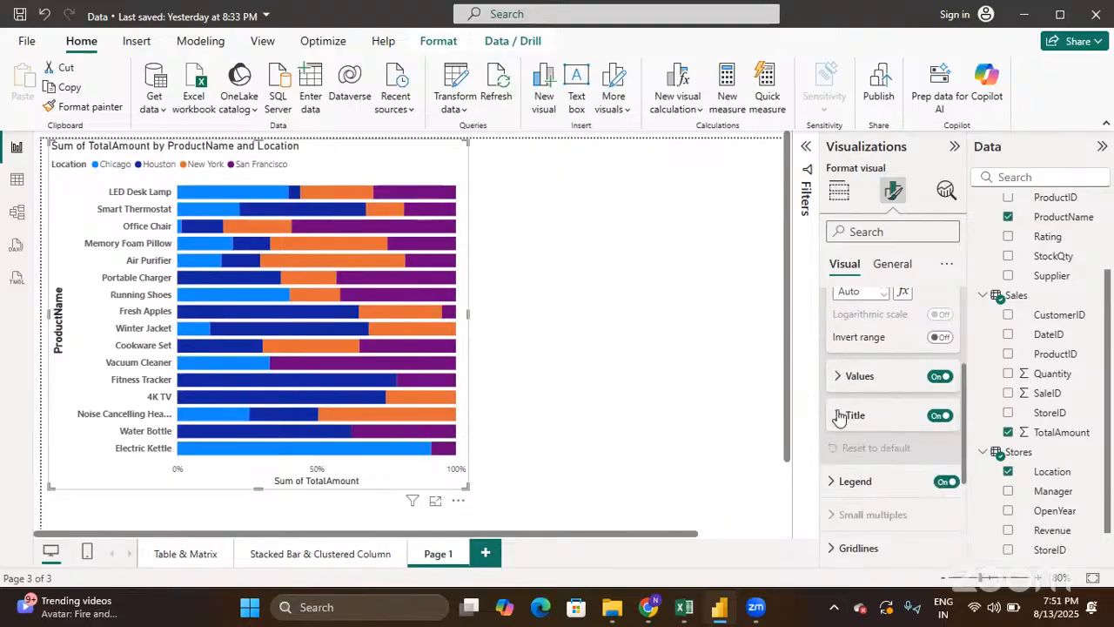
left_click(838, 416)
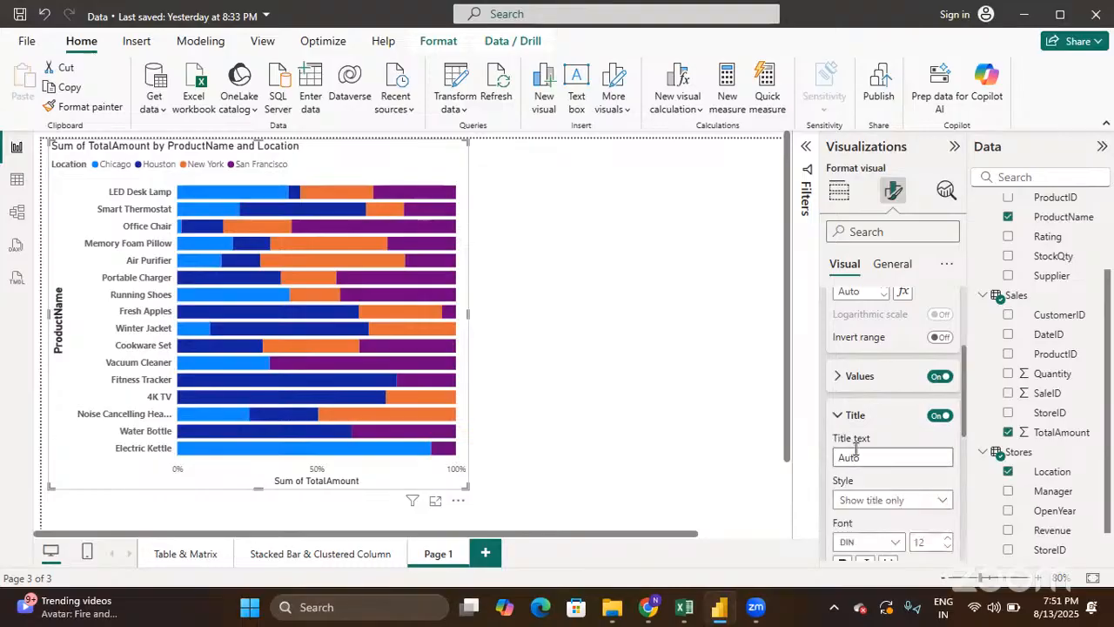
scroll(853, 450, "down", 1)
scroll(847, 478, "down", 1)
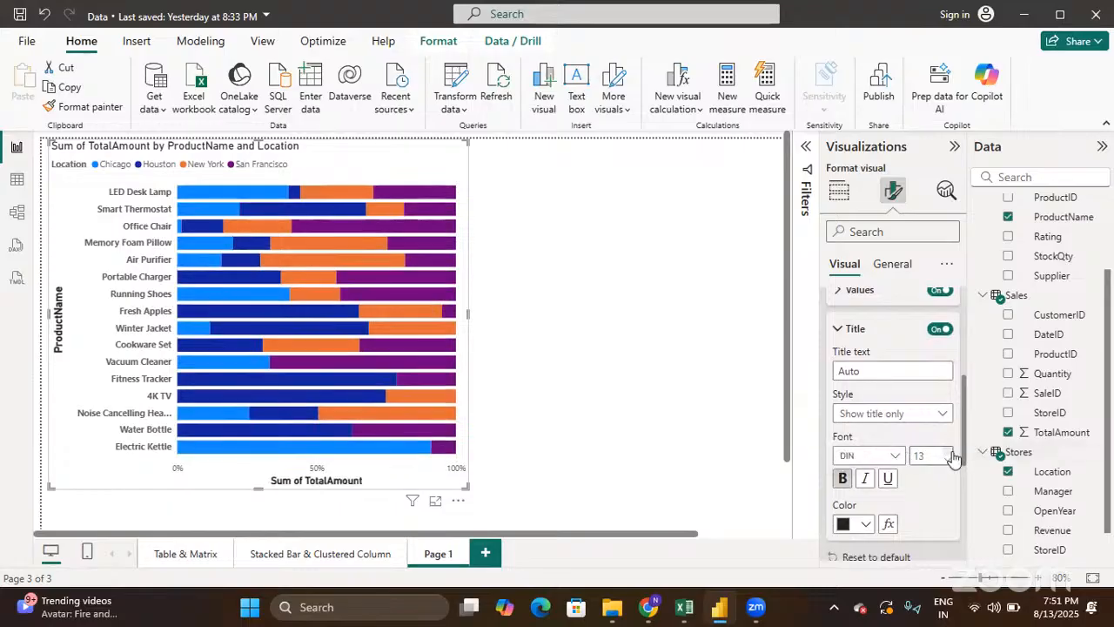
left_click(951, 453)
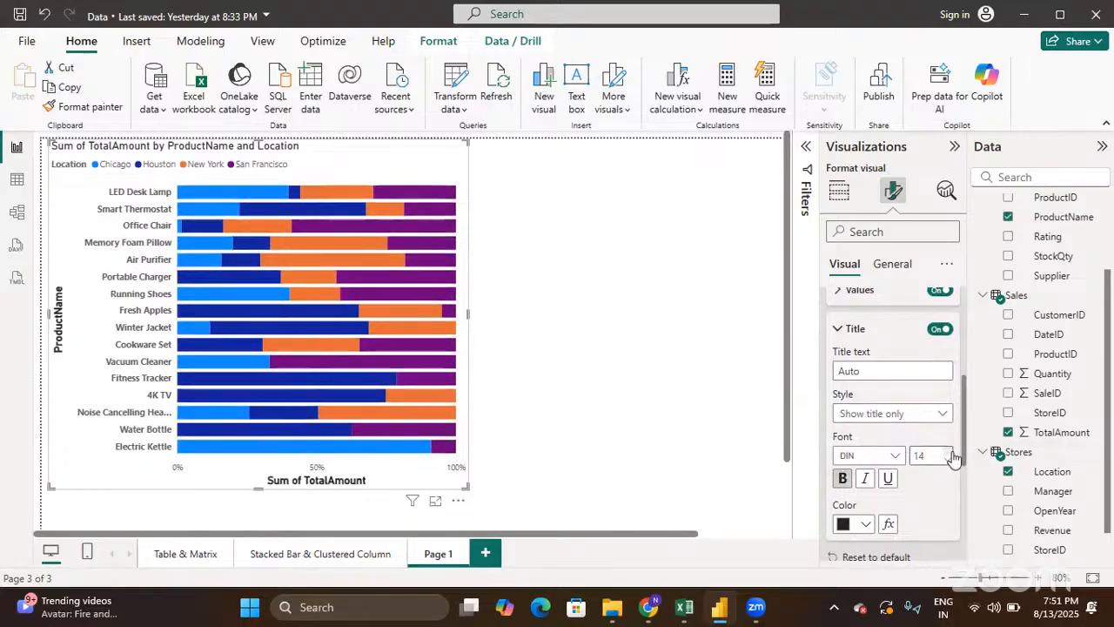
scroll(952, 457, "down", 2)
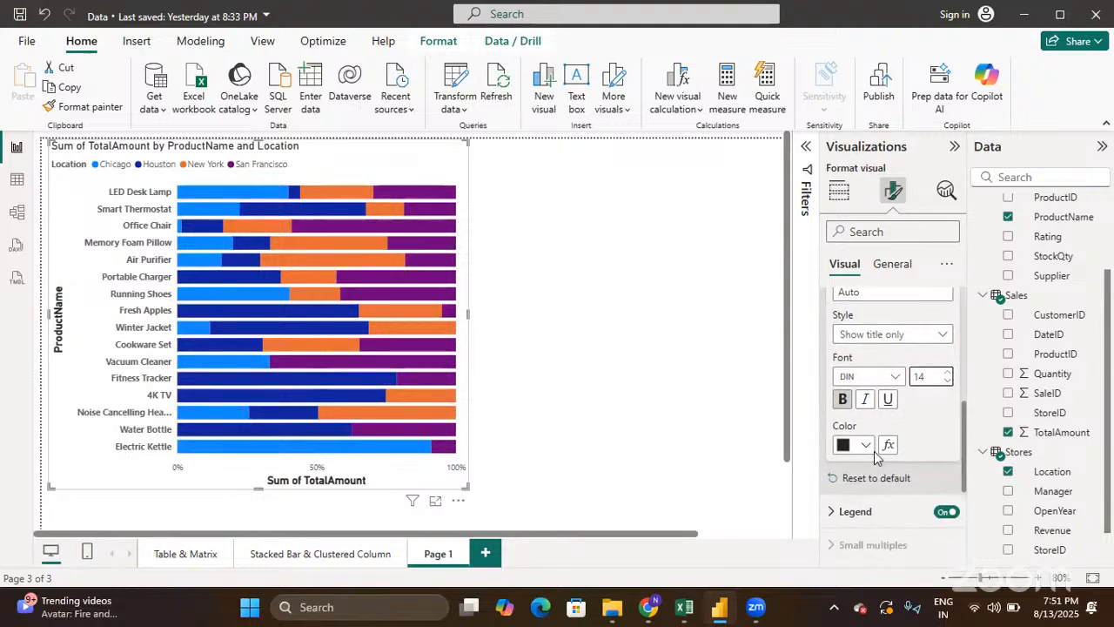
scroll(875, 457, "up", 6)
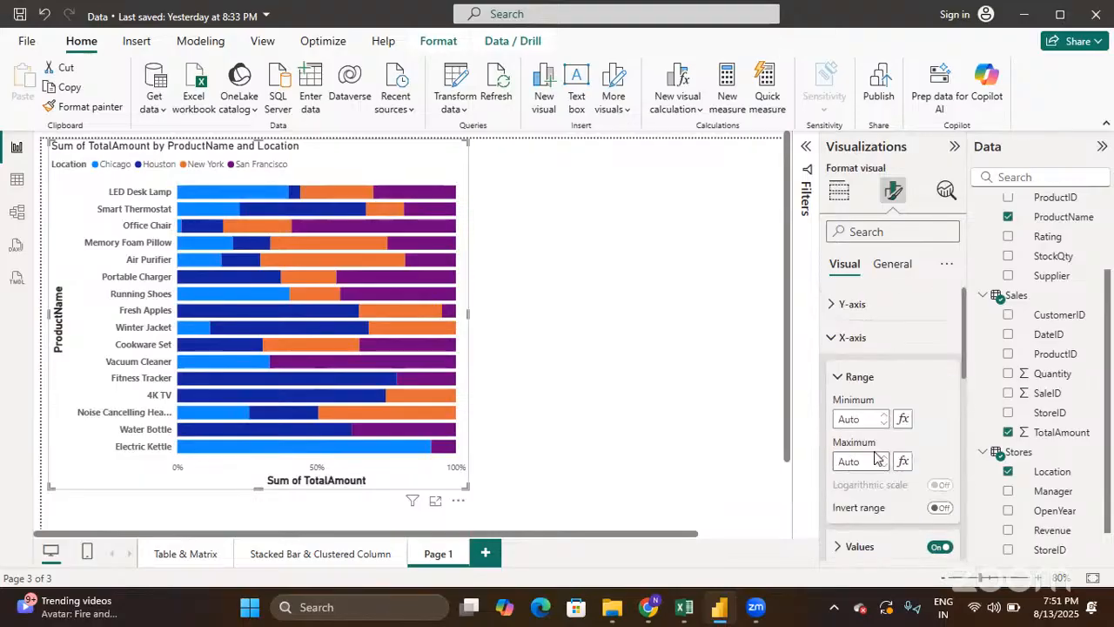
left_click(833, 339)
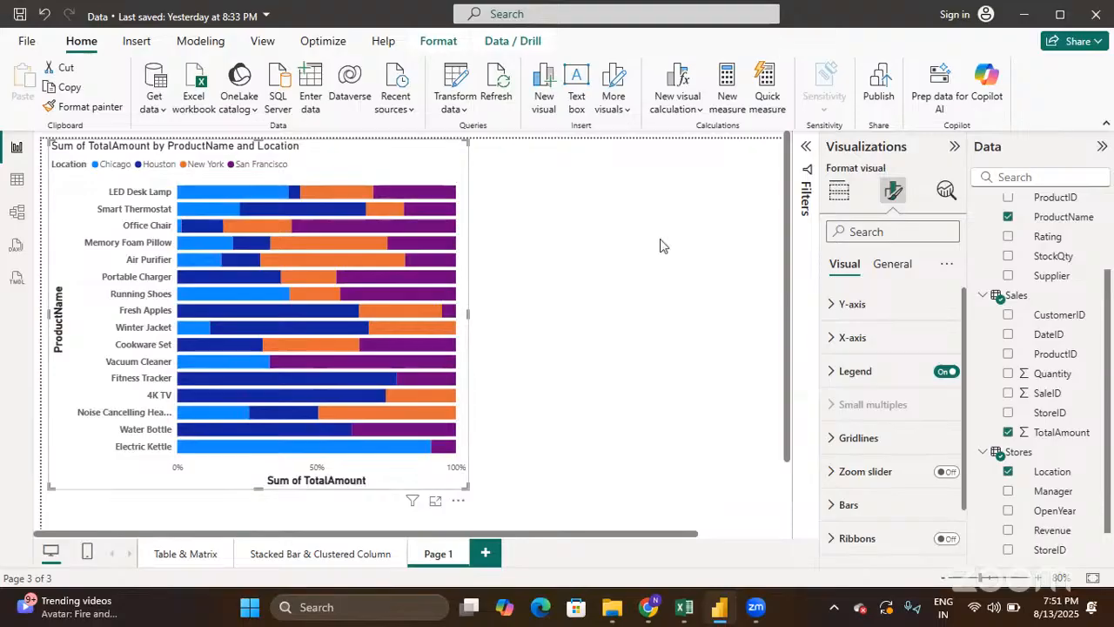
Set the position of the chart's Location legend to Top right
left_click(827, 373)
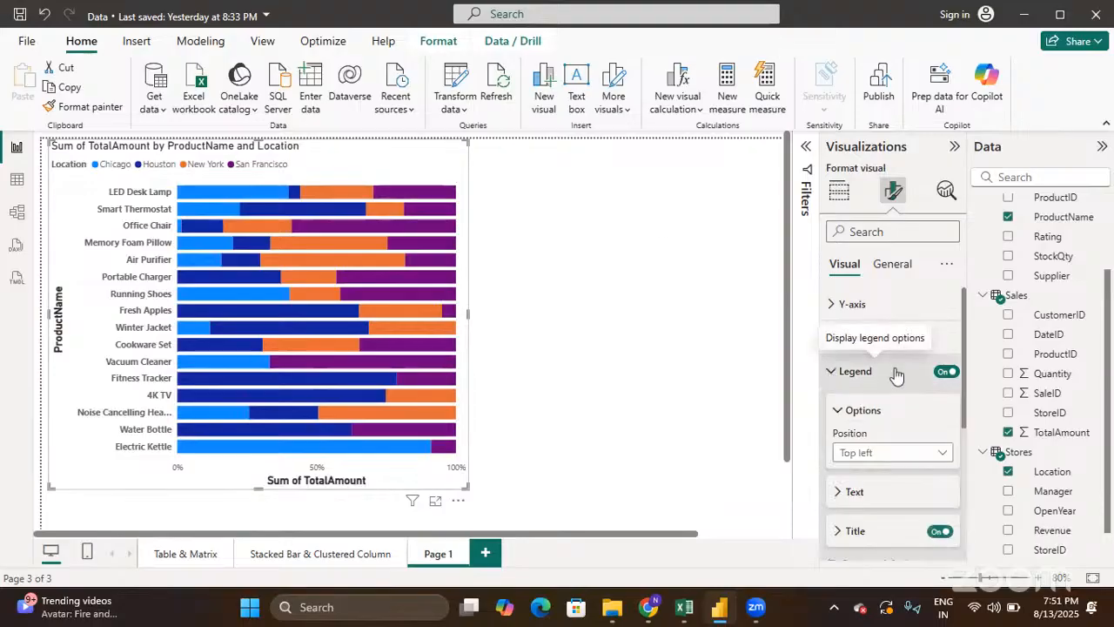
left_click(918, 452)
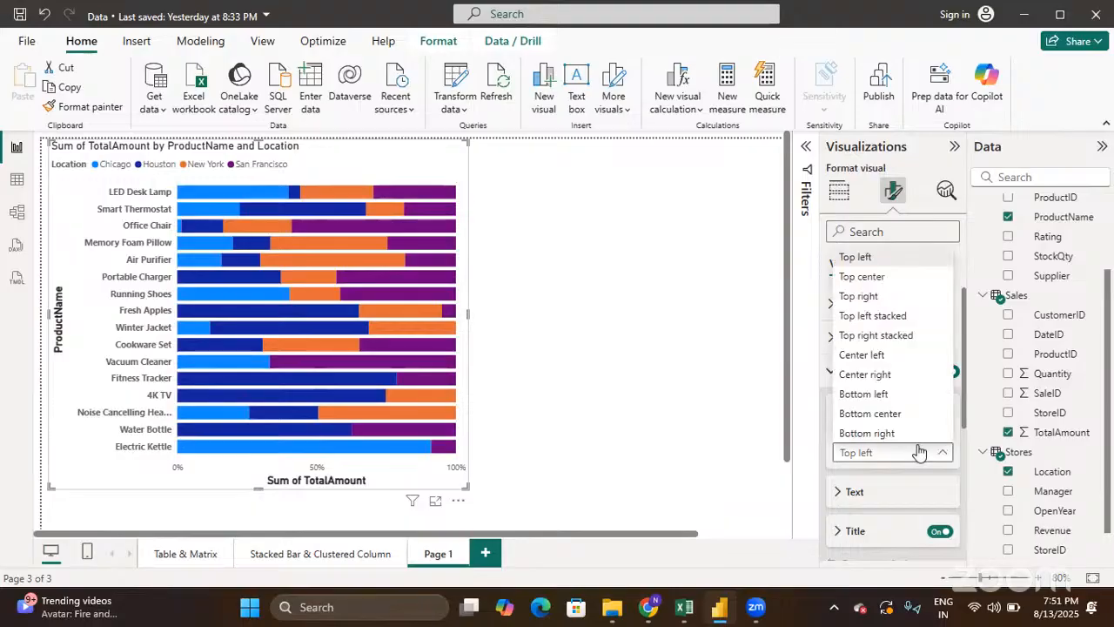
left_click(888, 300)
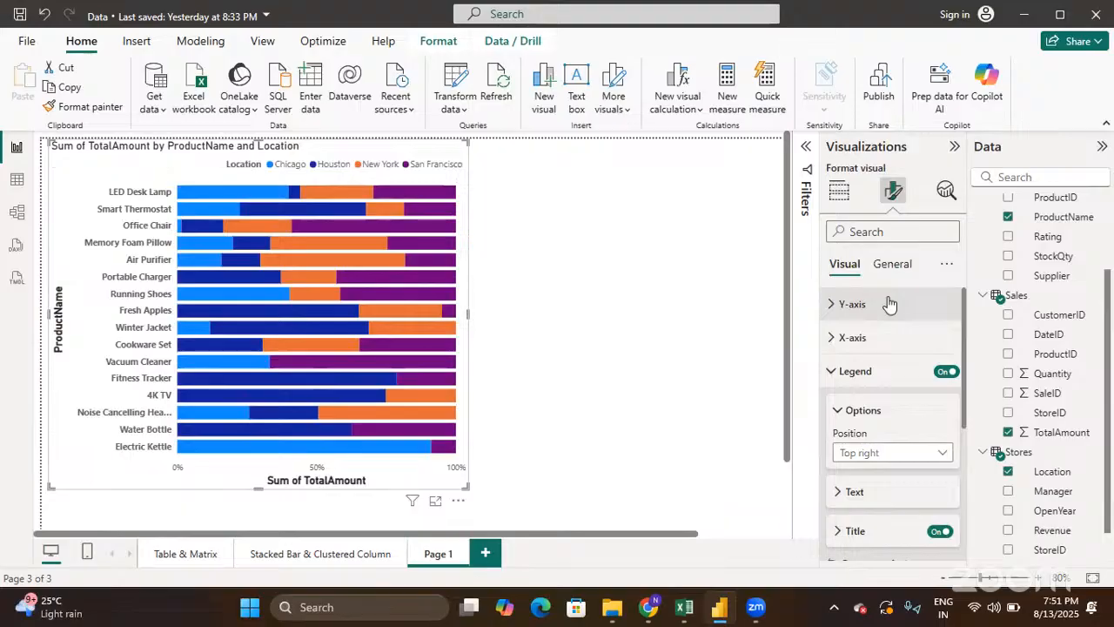
scroll(885, 414, "down", 1)
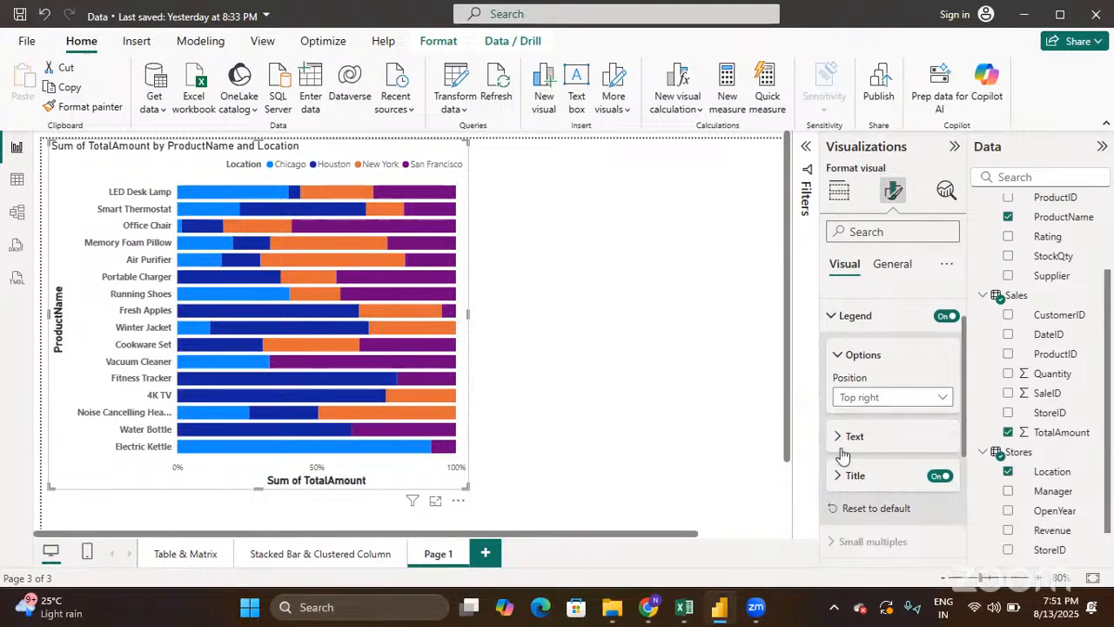
left_click(831, 319)
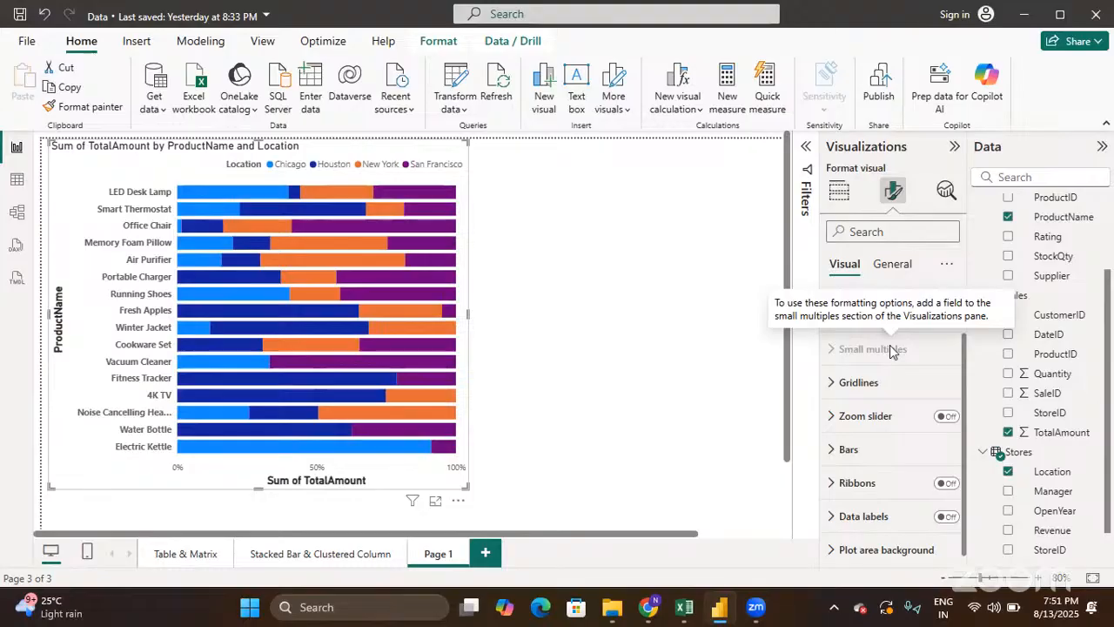
Format the chart's vertical gridlines with a gold color, Solid line style and 2 px width
left_click(832, 387)
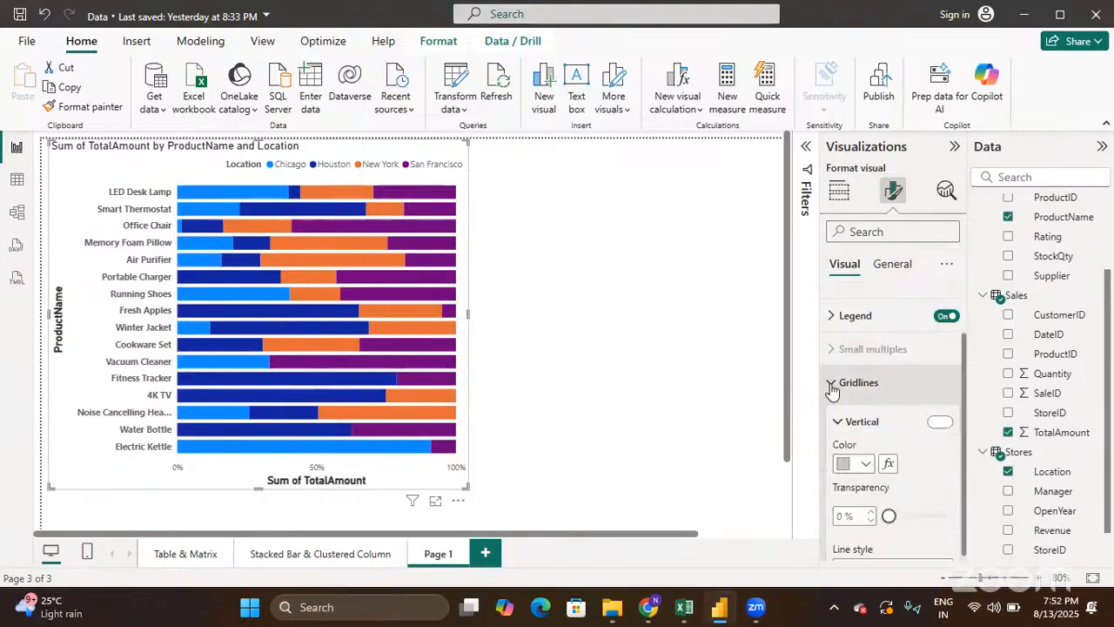
left_click(865, 465)
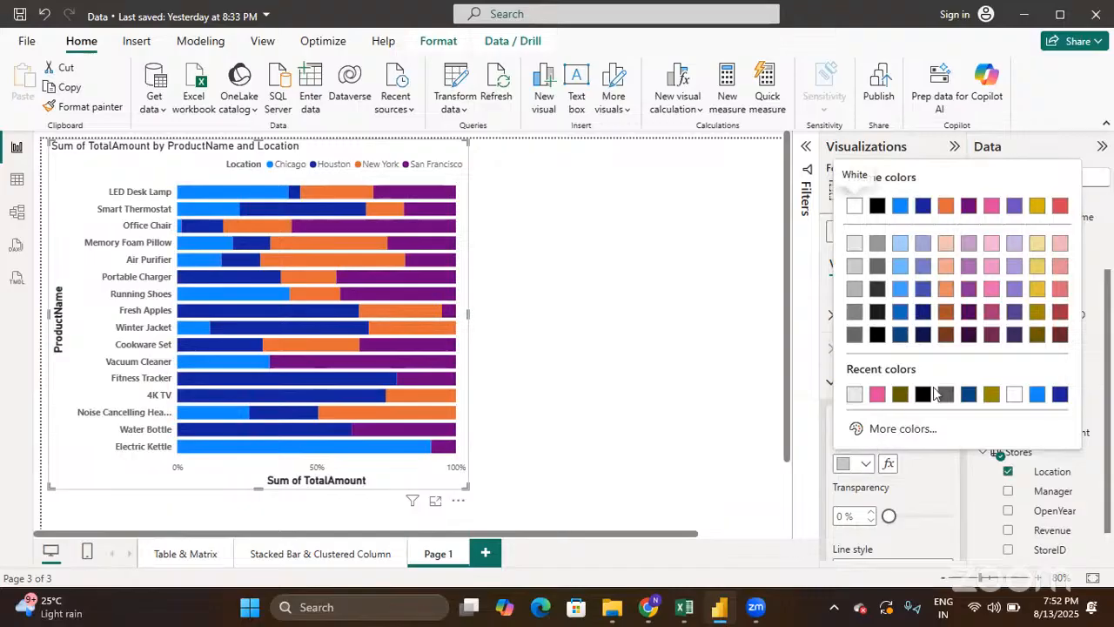
left_click(1038, 298)
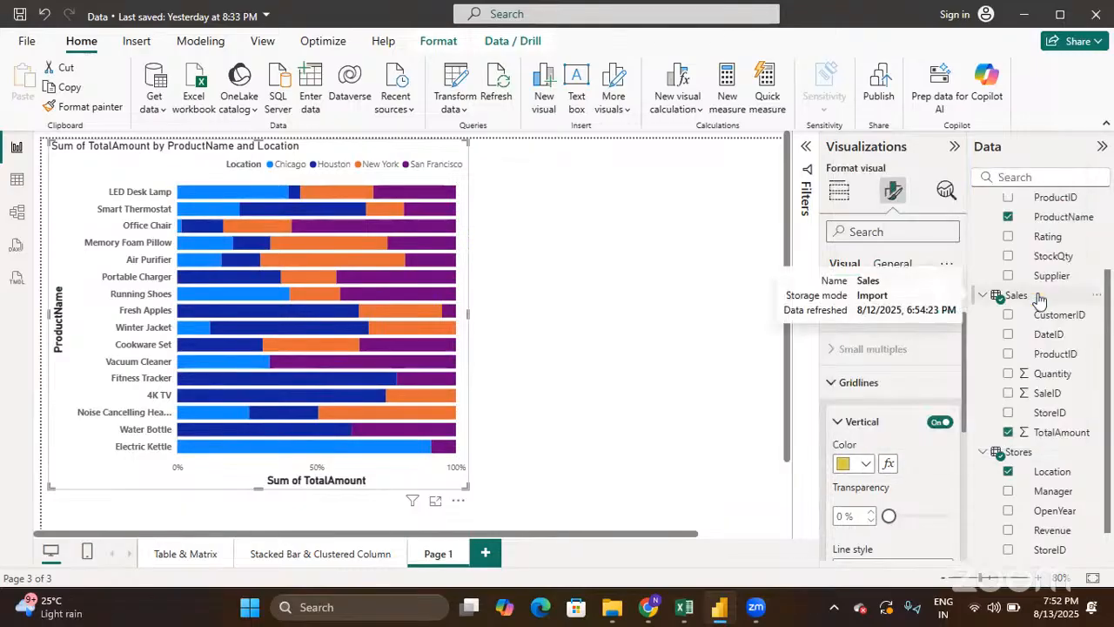
scroll(879, 418, "down", 3)
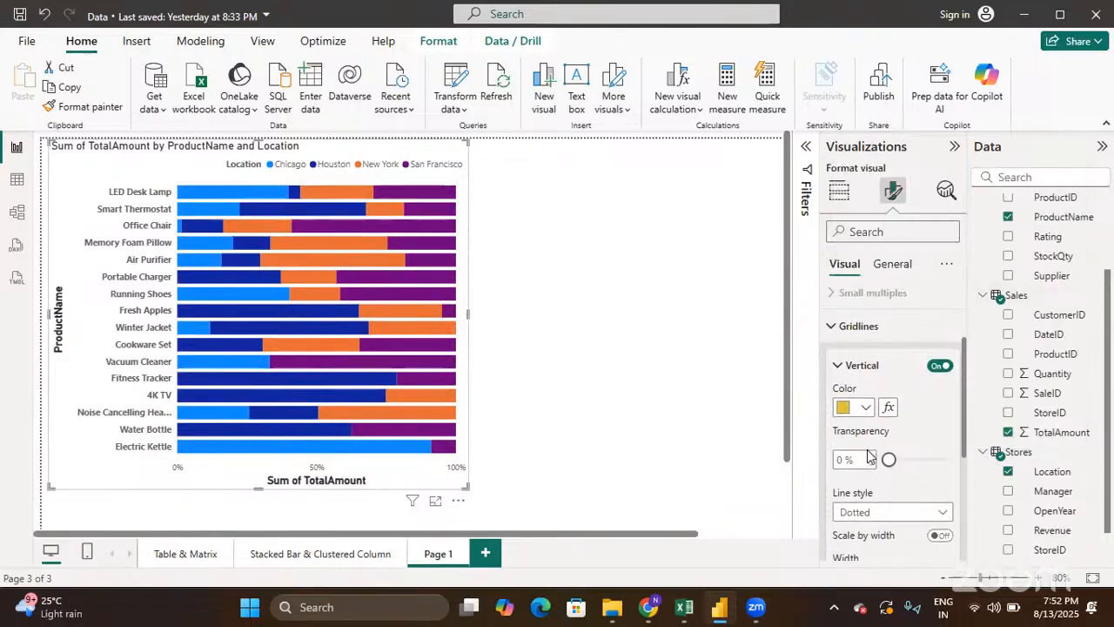
left_click(868, 456)
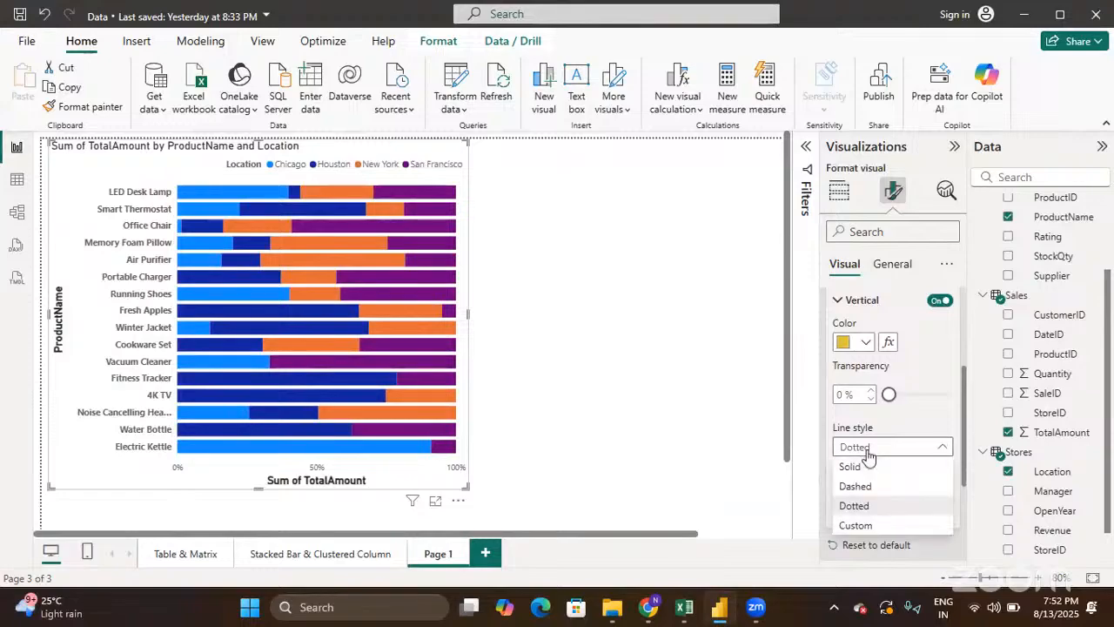
left_click(868, 466)
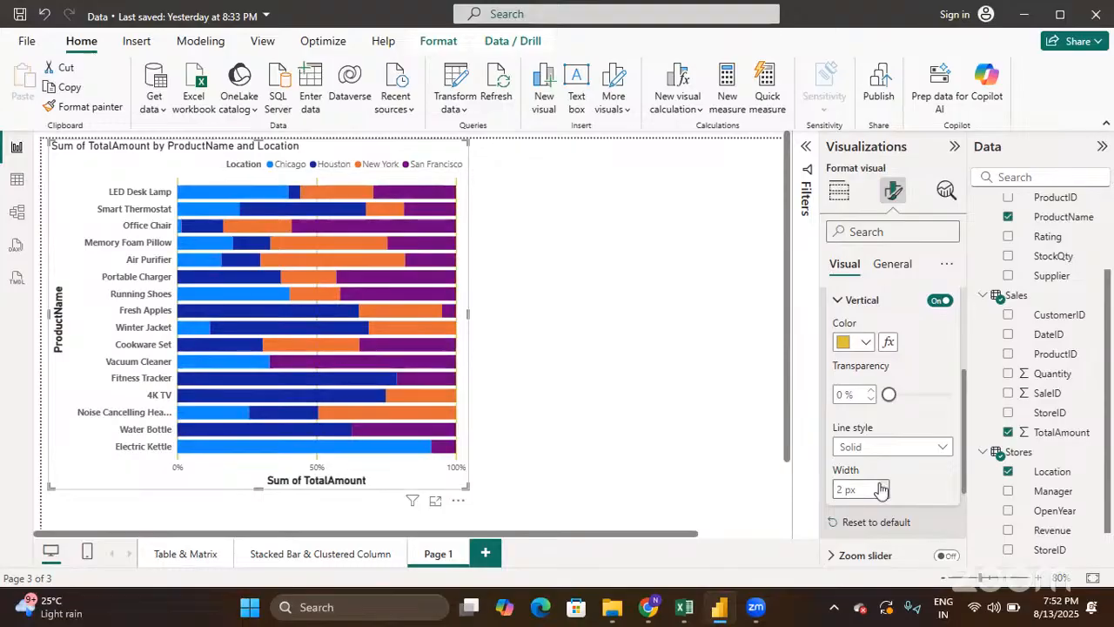
scroll(880, 489, "up", 1)
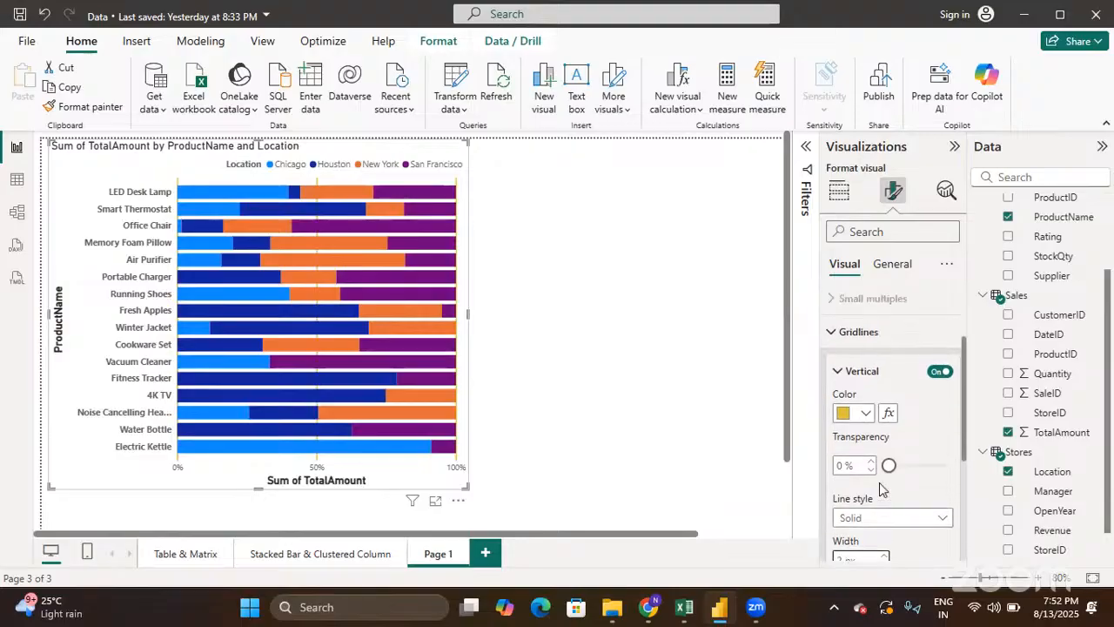
left_click(832, 329)
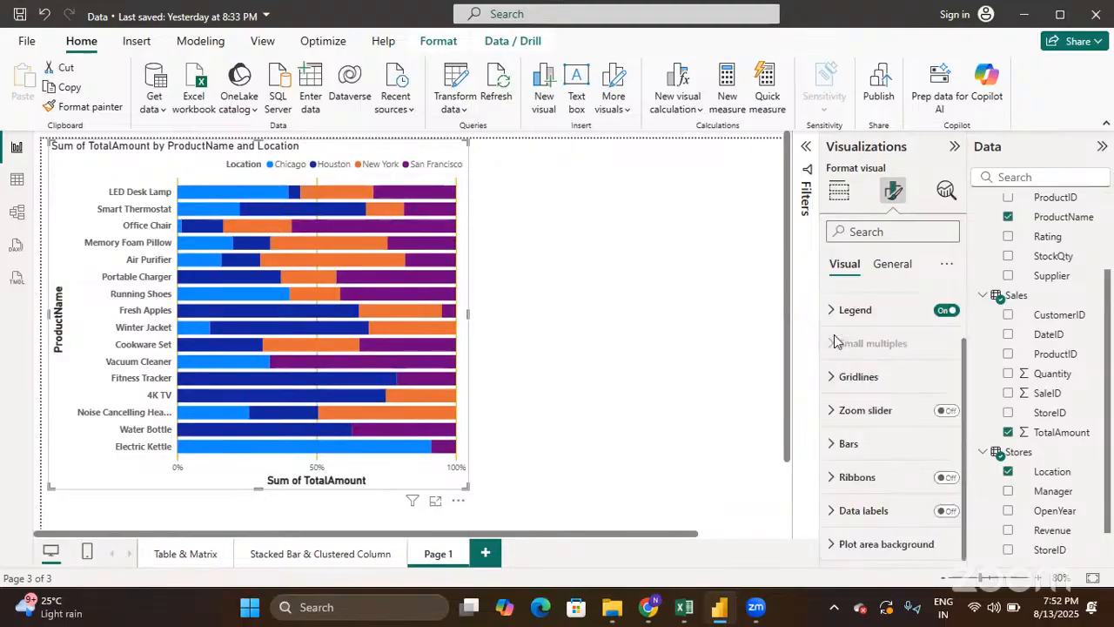
Try the chart's zoom slider by switching it on and back off
left_click(949, 412)
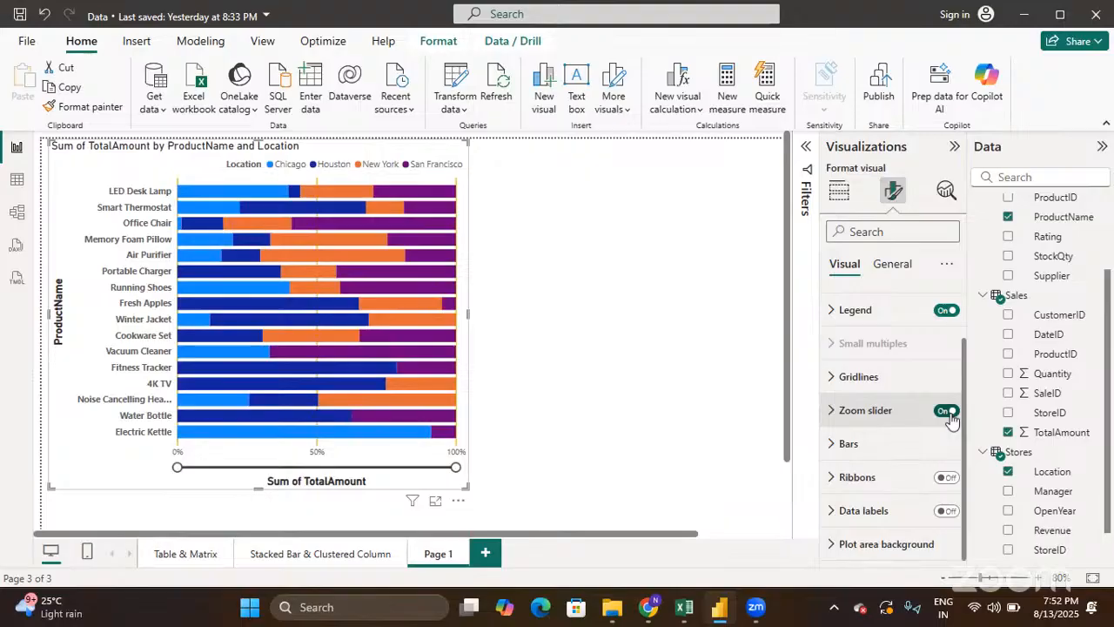
left_click(949, 412)
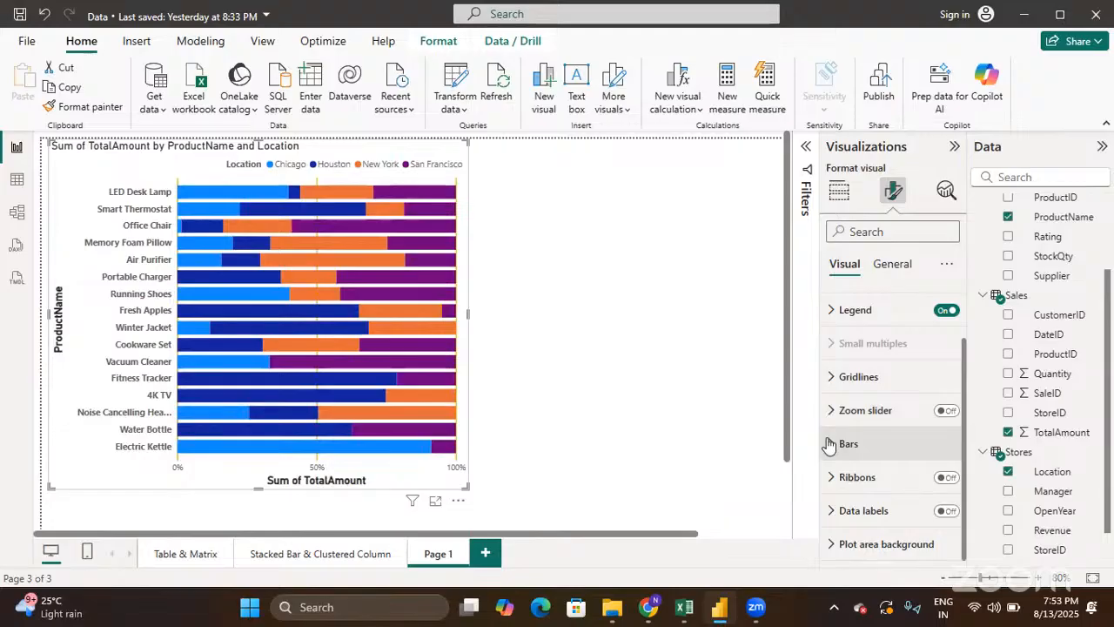
Switch on the border for all series of the chart's bars
left_click(828, 445)
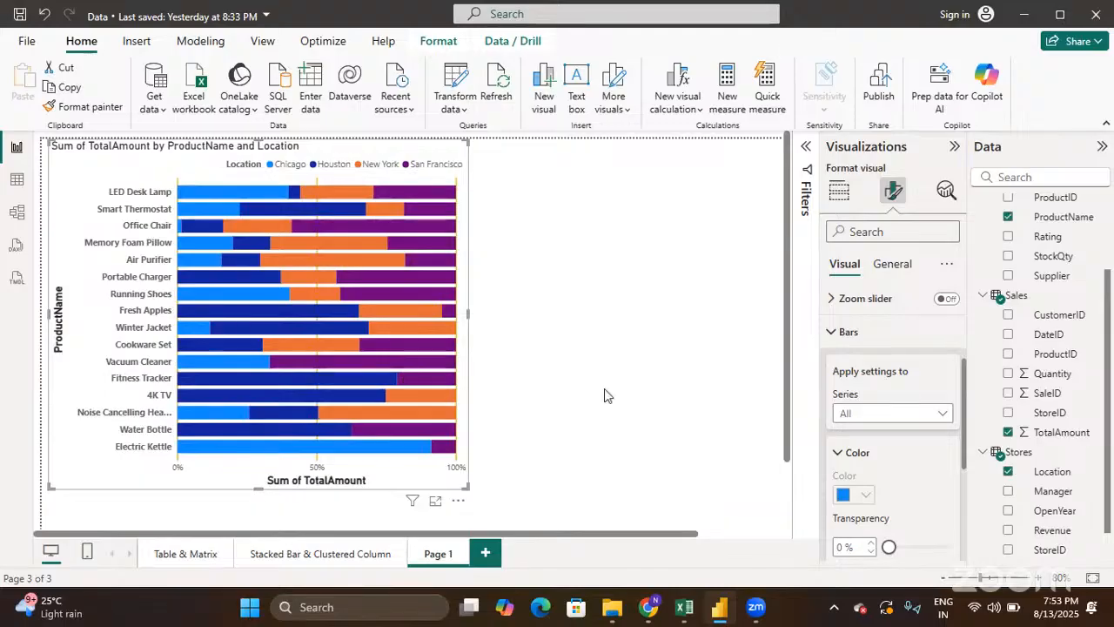
scroll(916, 470, "down", 1)
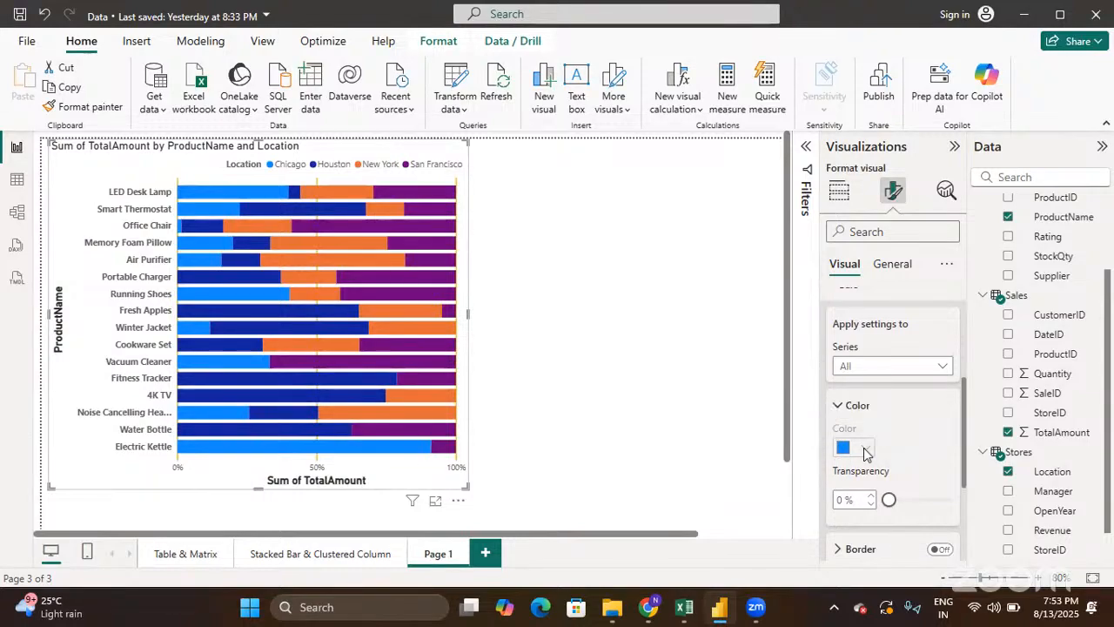
left_click(881, 367)
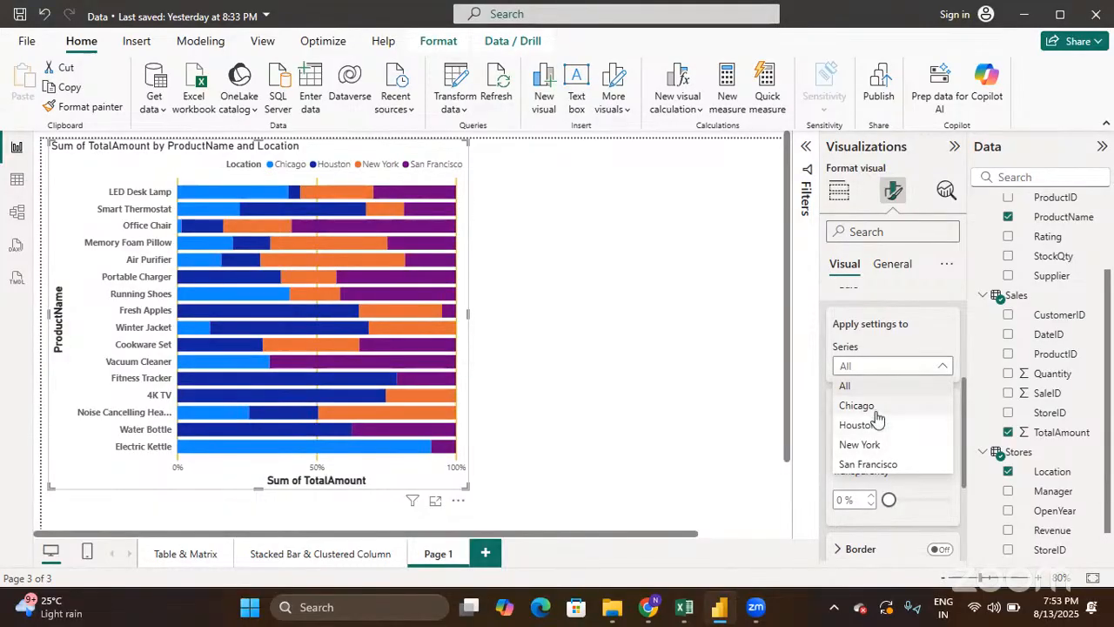
left_click(877, 348)
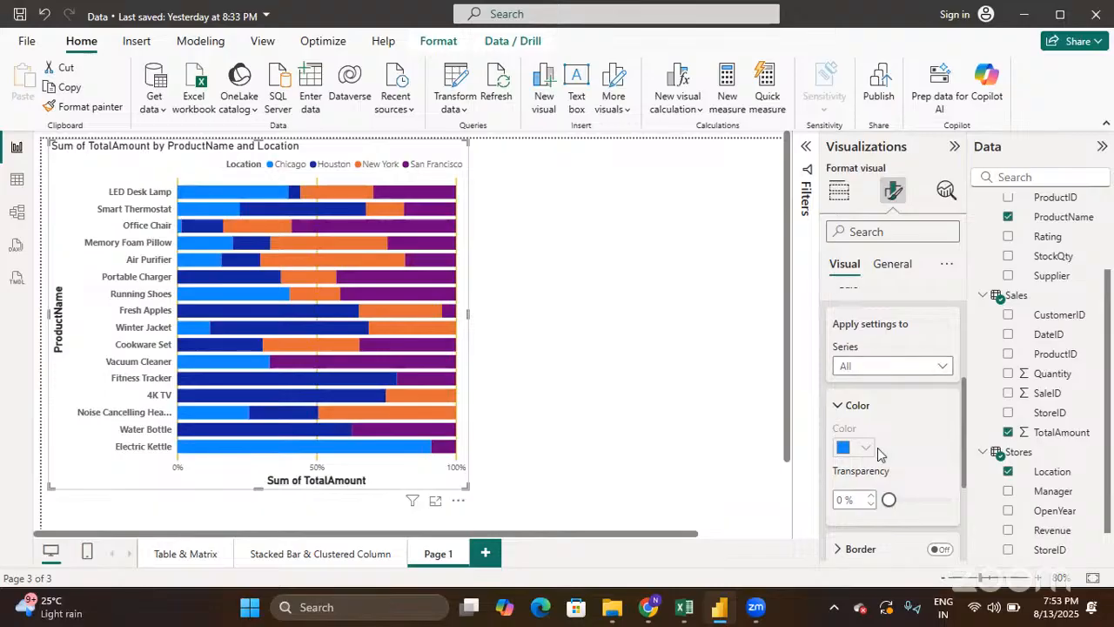
scroll(877, 442, "down", 1)
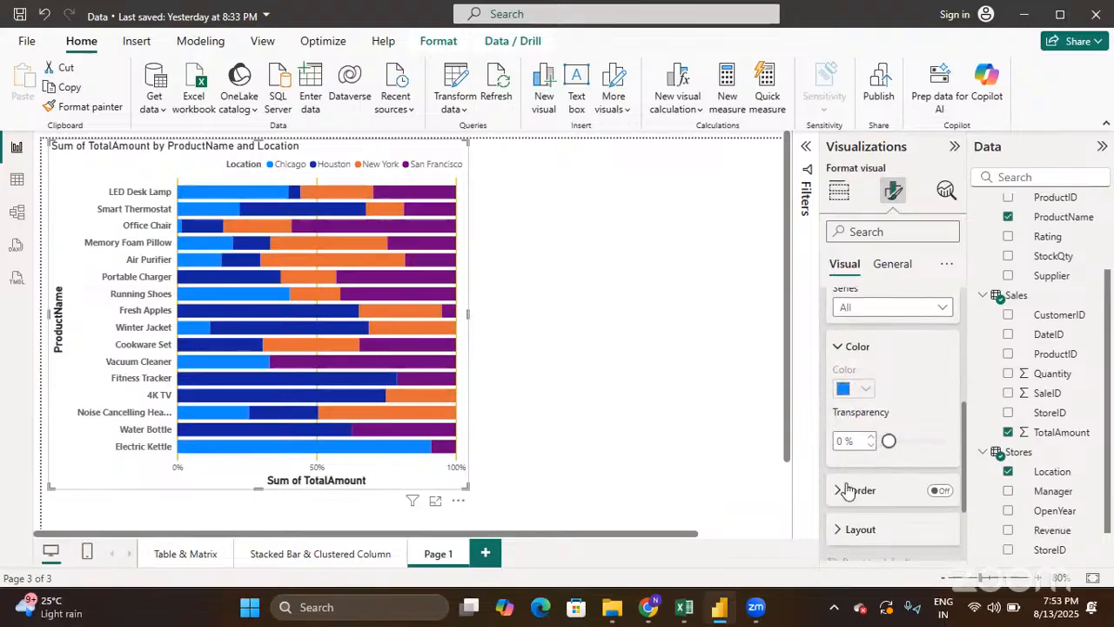
left_click(940, 493)
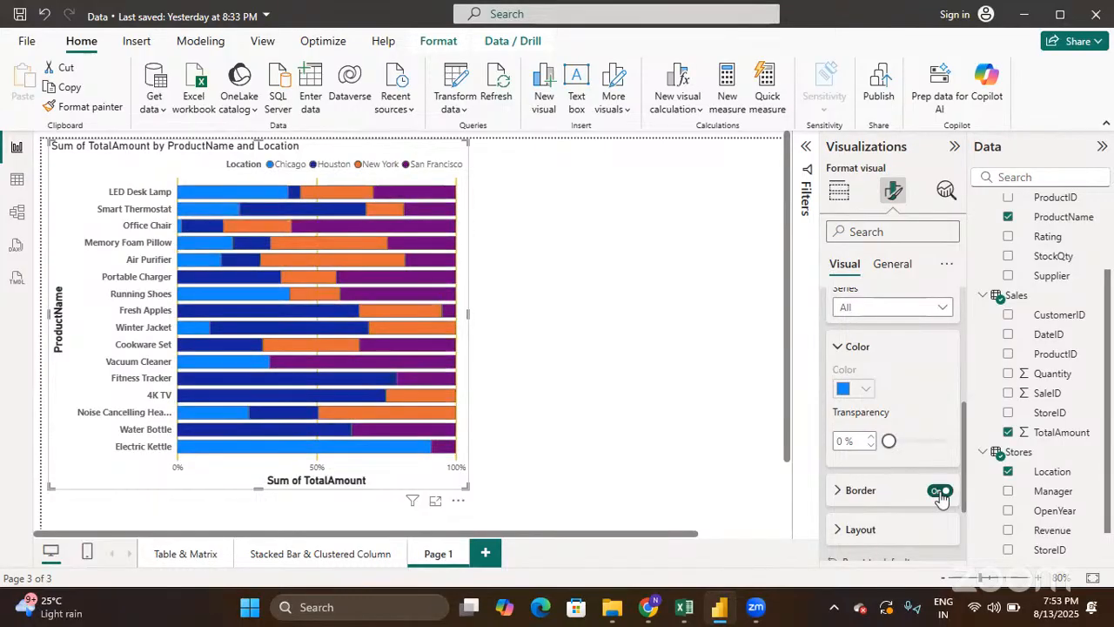
scroll(940, 496, "down", 3)
scroll(940, 498, "up", 3)
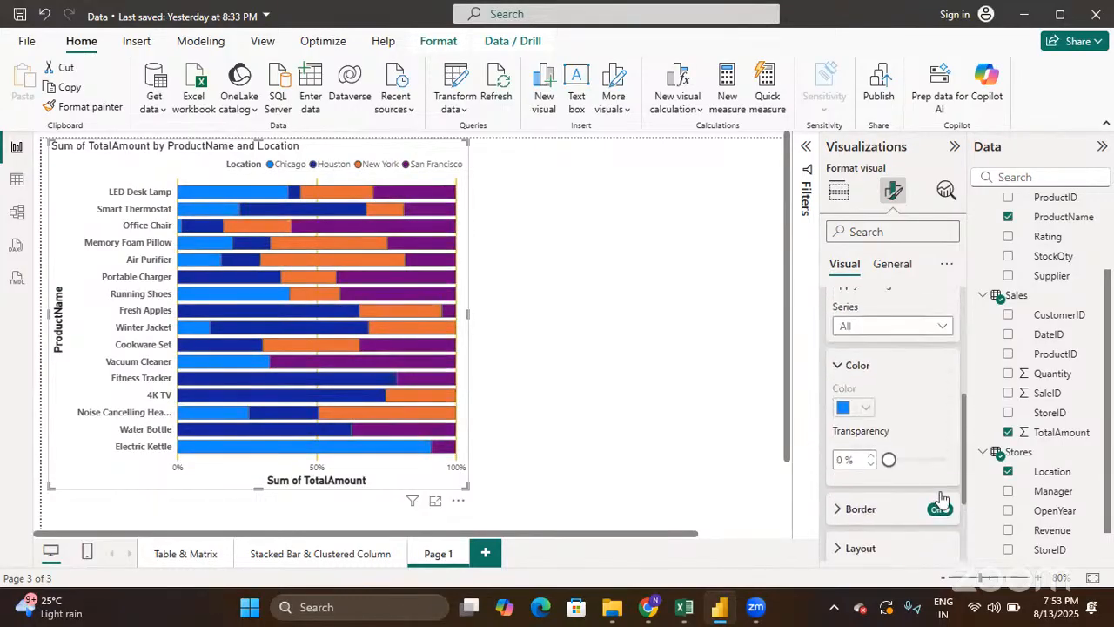
scroll(940, 496, "up", 4)
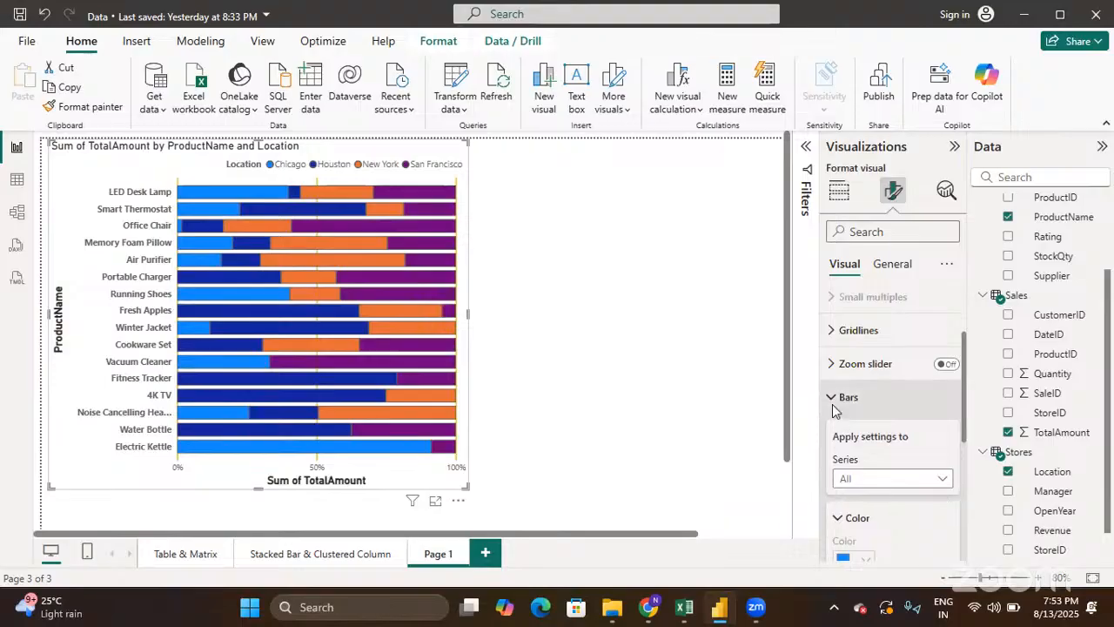
left_click(833, 407)
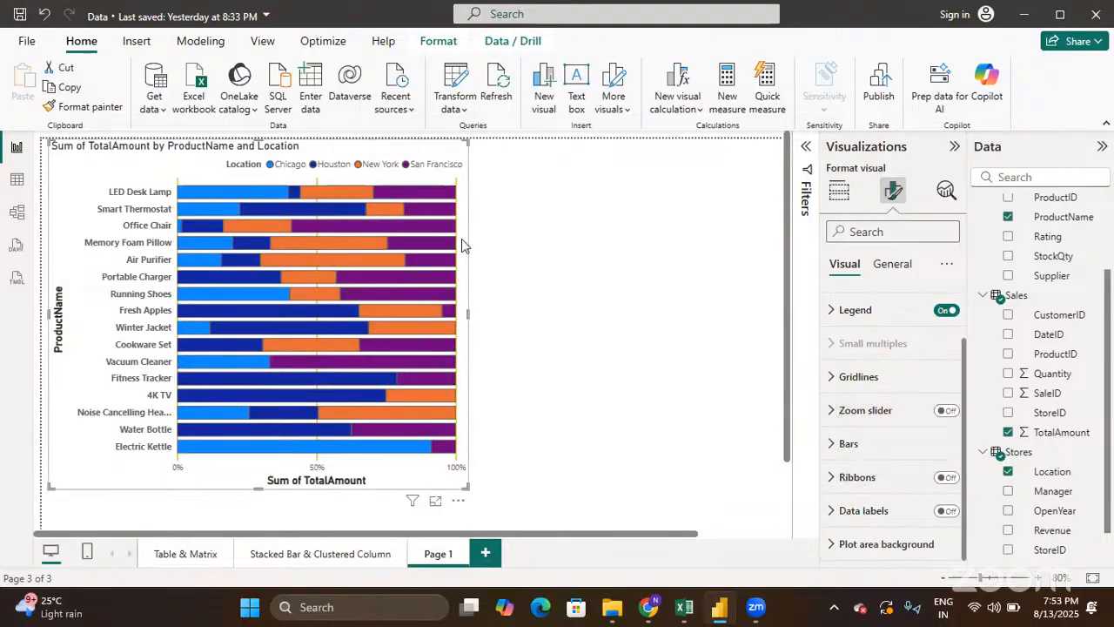
Try the chart's ribbons by switching them on and back off
left_click(946, 479)
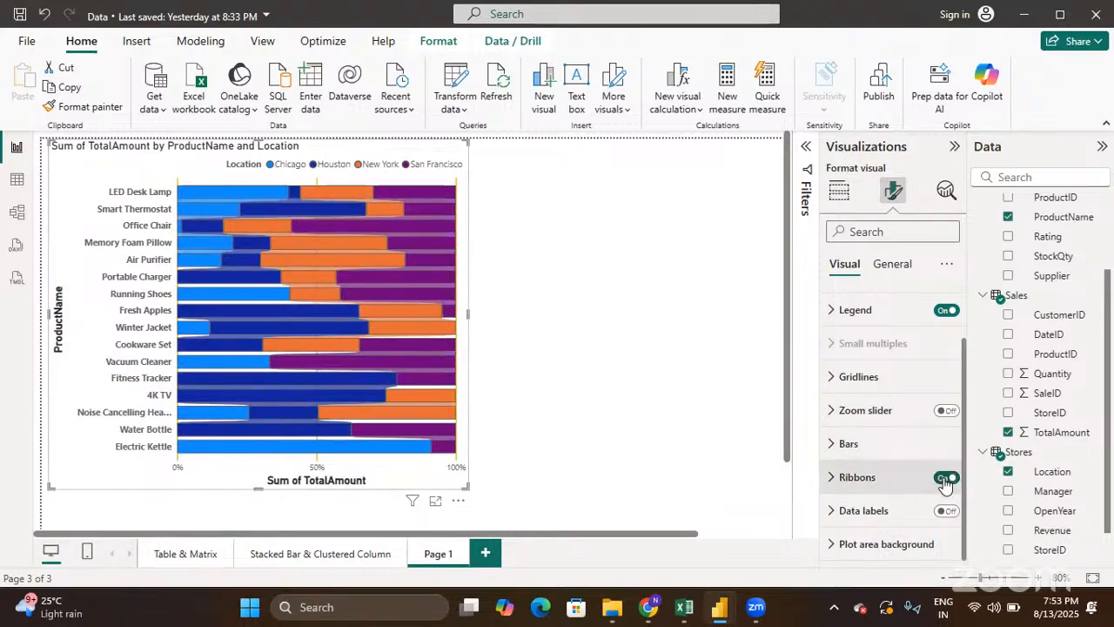
left_click(946, 480)
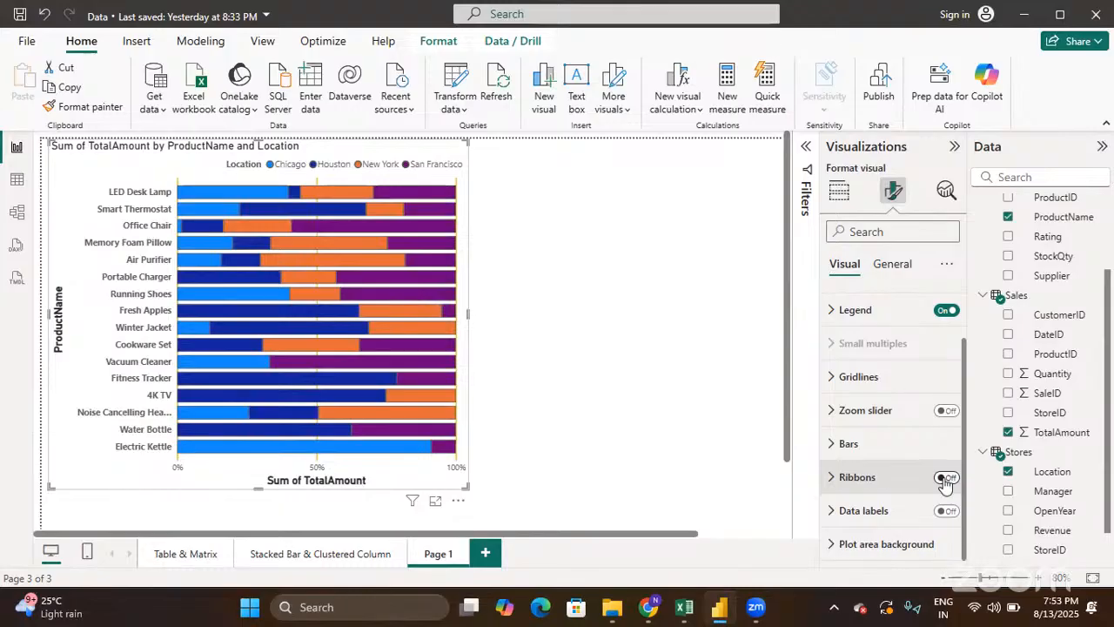
Switch on data labels for all series of the chart and set their position to Inside center
left_click(829, 511)
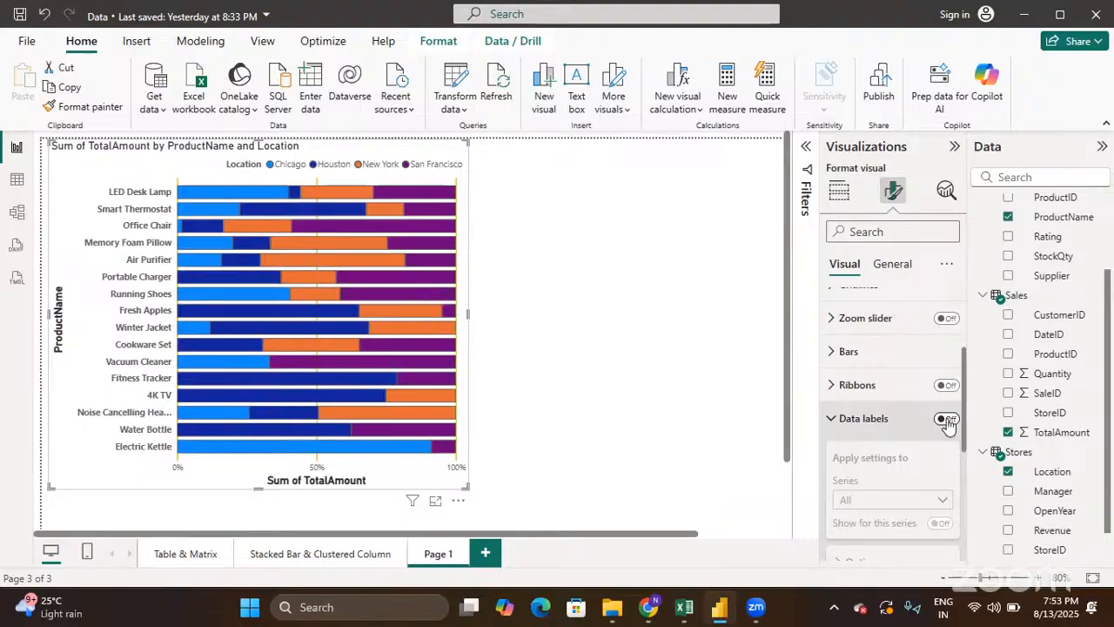
left_click(947, 421)
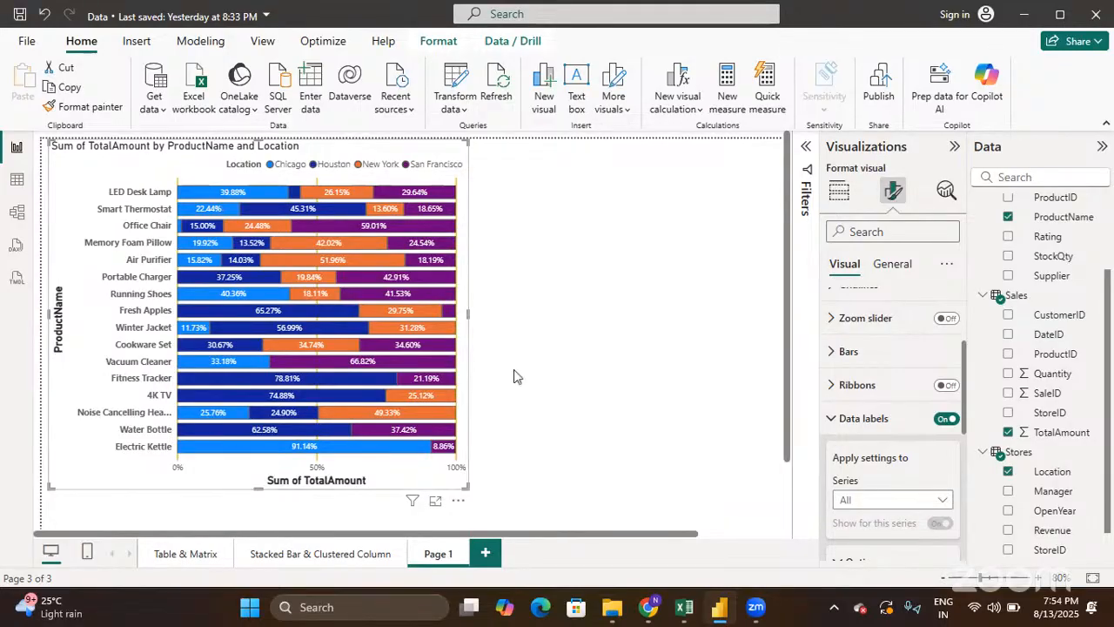
scroll(841, 470, "down", 3)
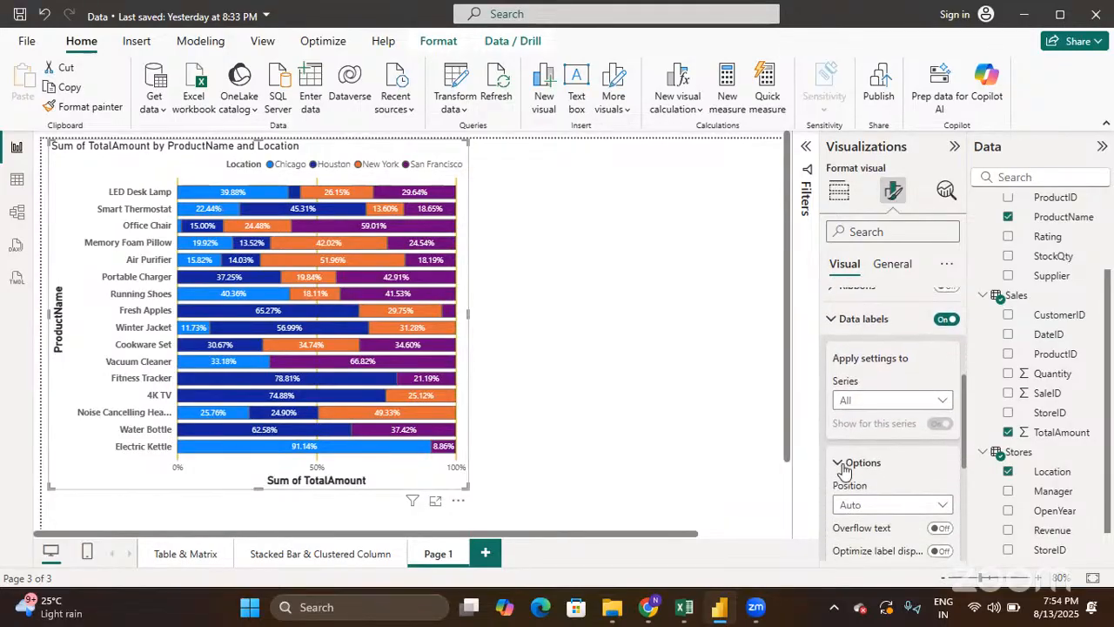
scroll(842, 470, "down", 1)
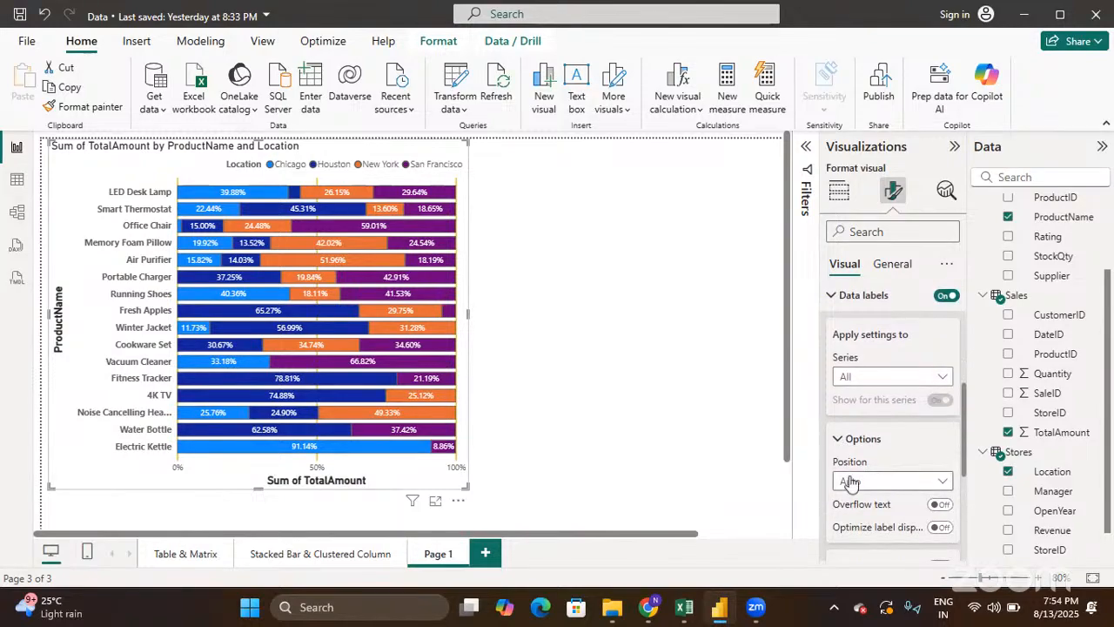
left_click(850, 481)
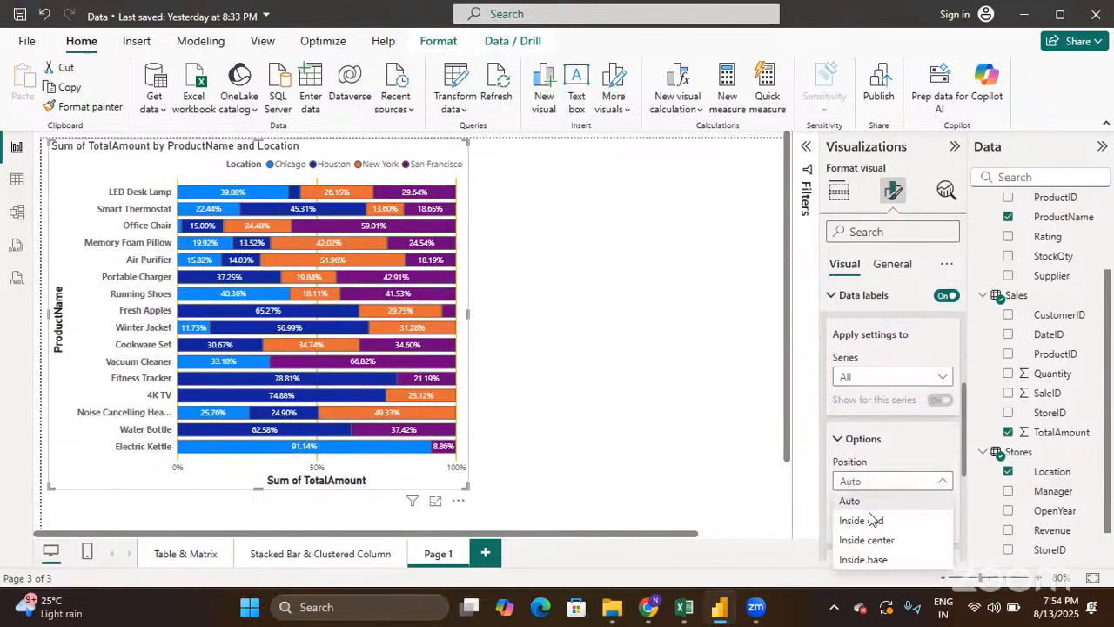
left_click(877, 542)
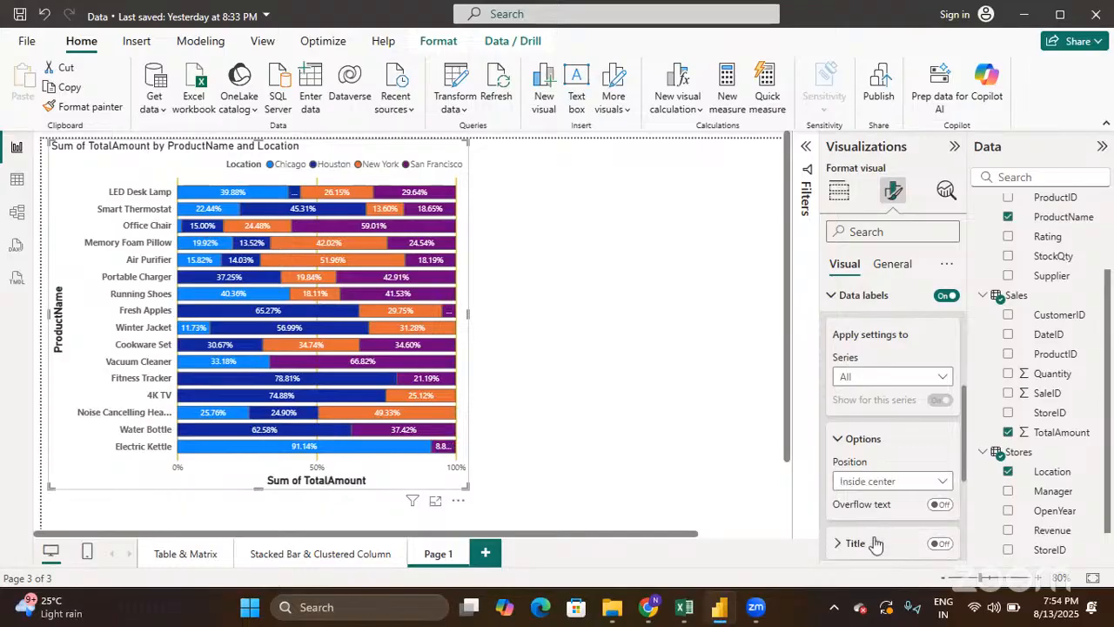
Try adding the Value to the chart's data labels by switching it on and back off
scroll(888, 470, "down", 2)
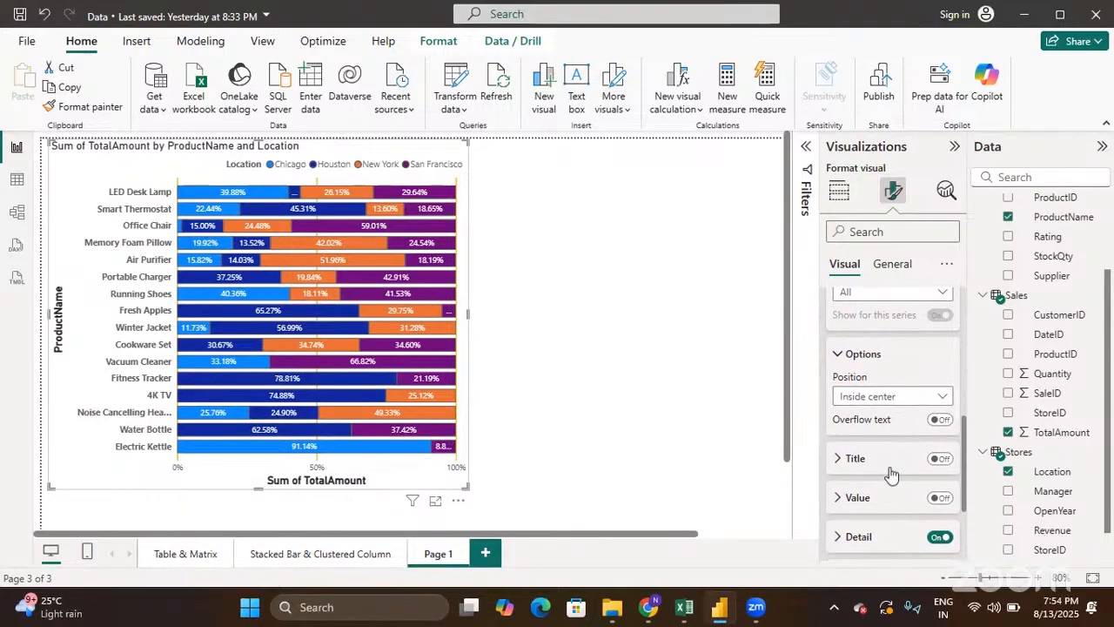
left_click(938, 497)
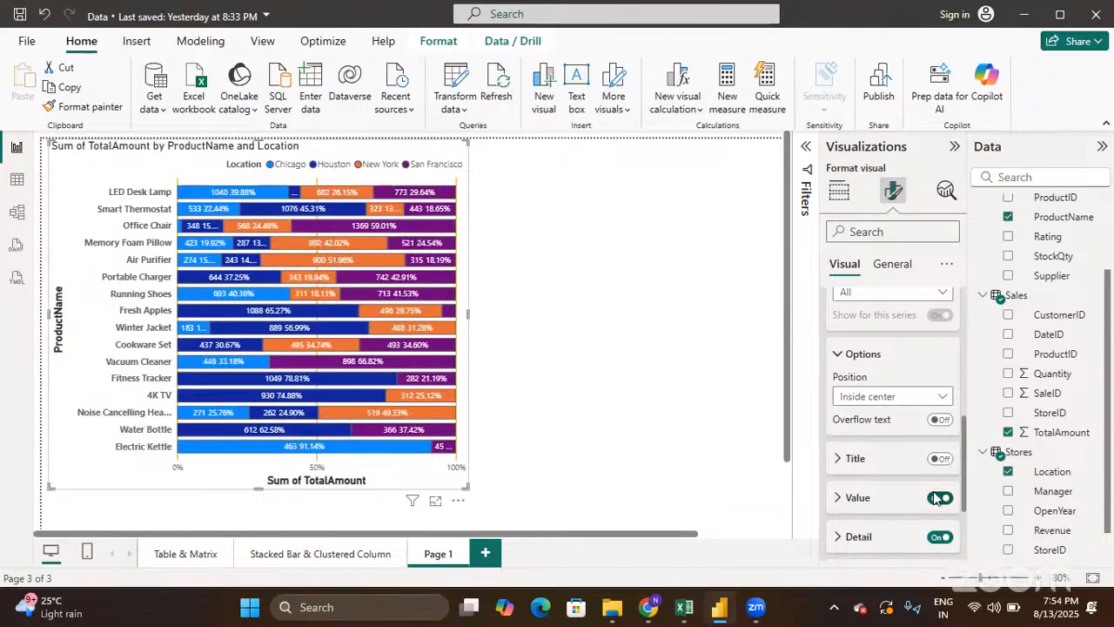
left_click(938, 497)
Switch on the background of the chart's data labels
scroll(935, 498, "down", 1)
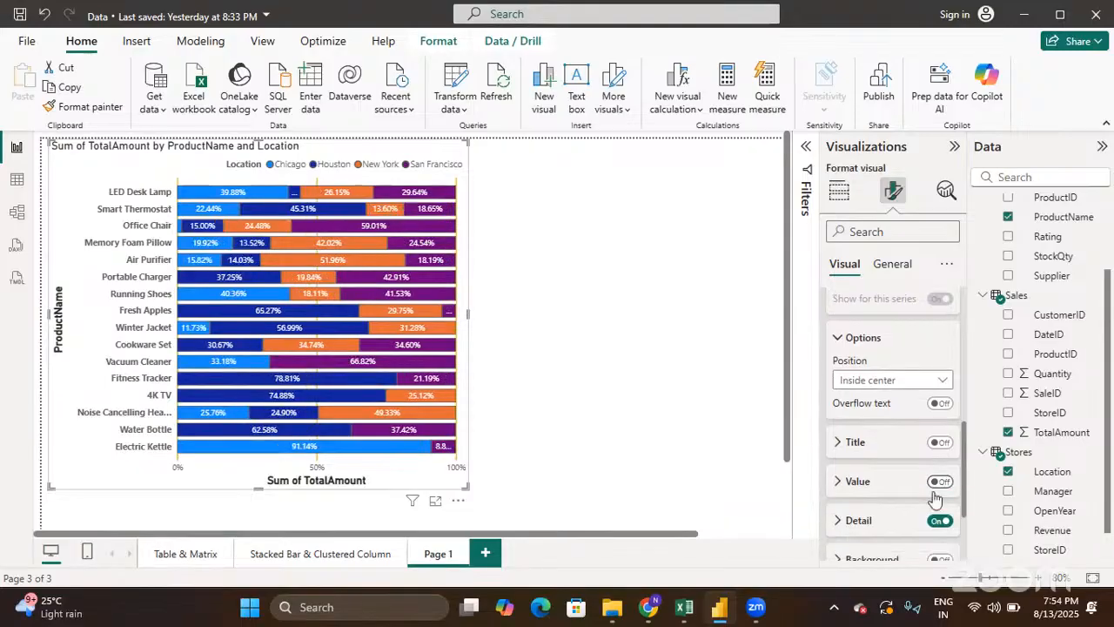
scroll(935, 497, "down", 1)
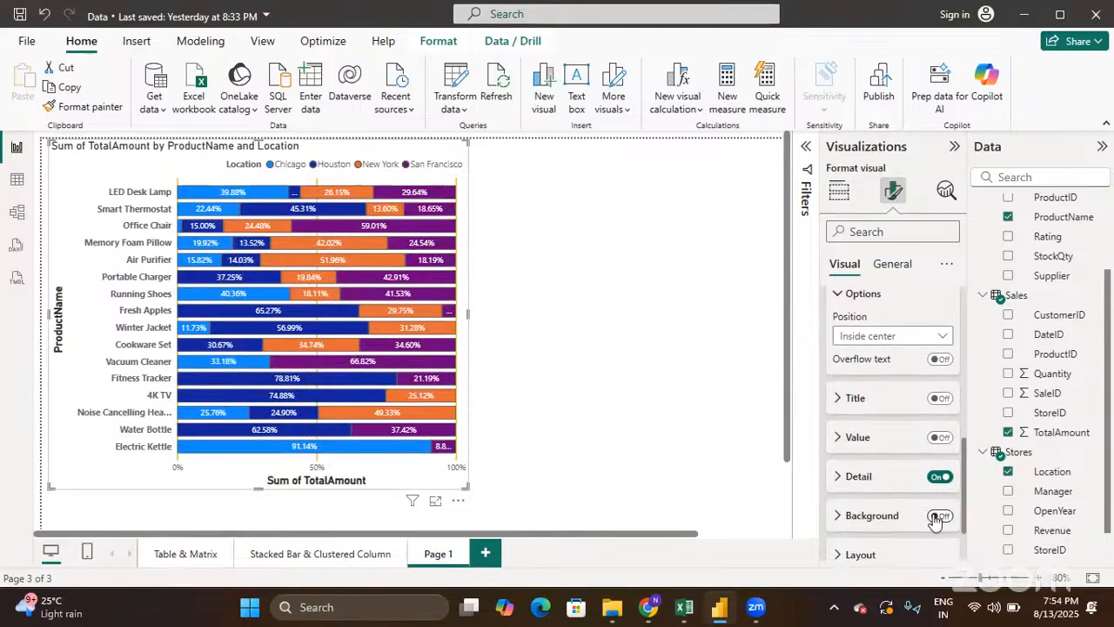
left_click(936, 516)
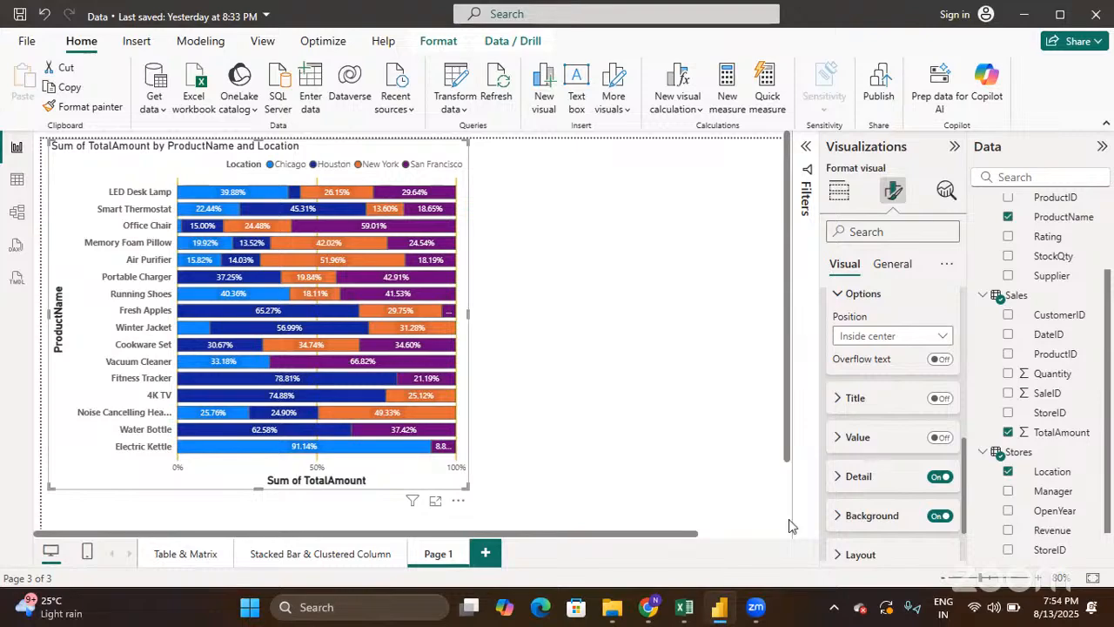
scroll(870, 512, "down", 1)
scroll(869, 510, "up", 8)
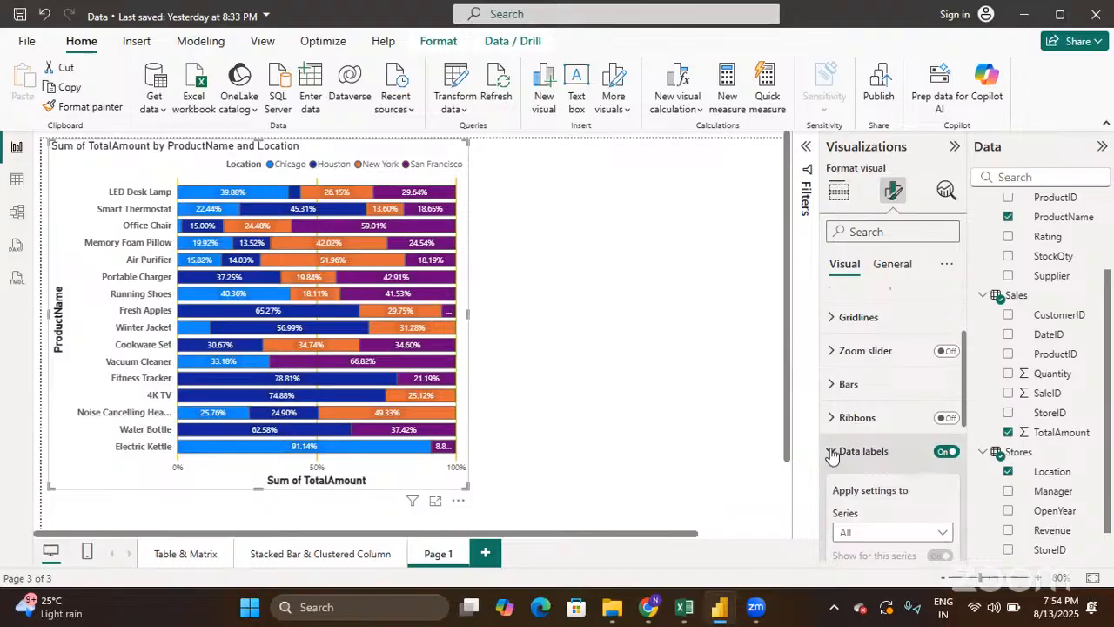
left_click(832, 452)
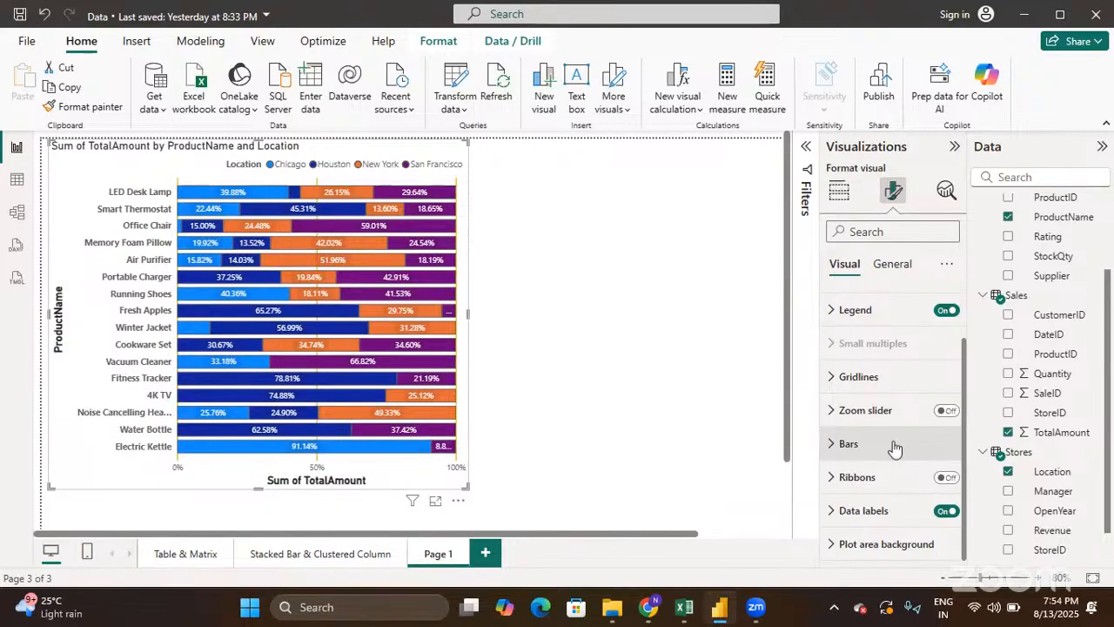
Convert the 100% stacked bar chart to a 100% Stacked column chart
scroll(894, 447, "up", 2)
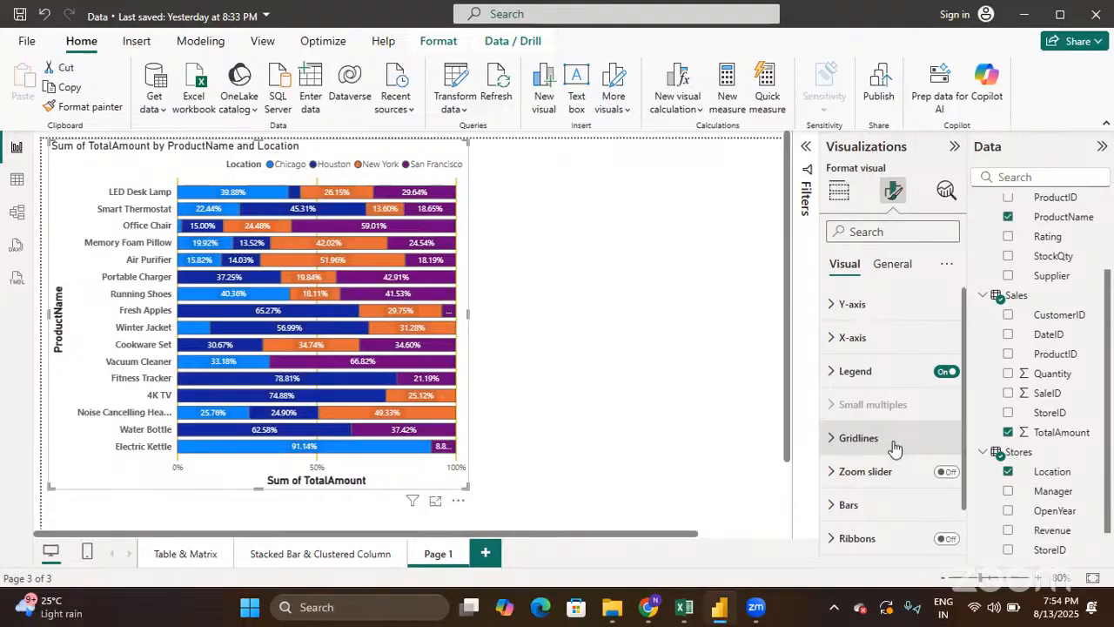
left_click(839, 192)
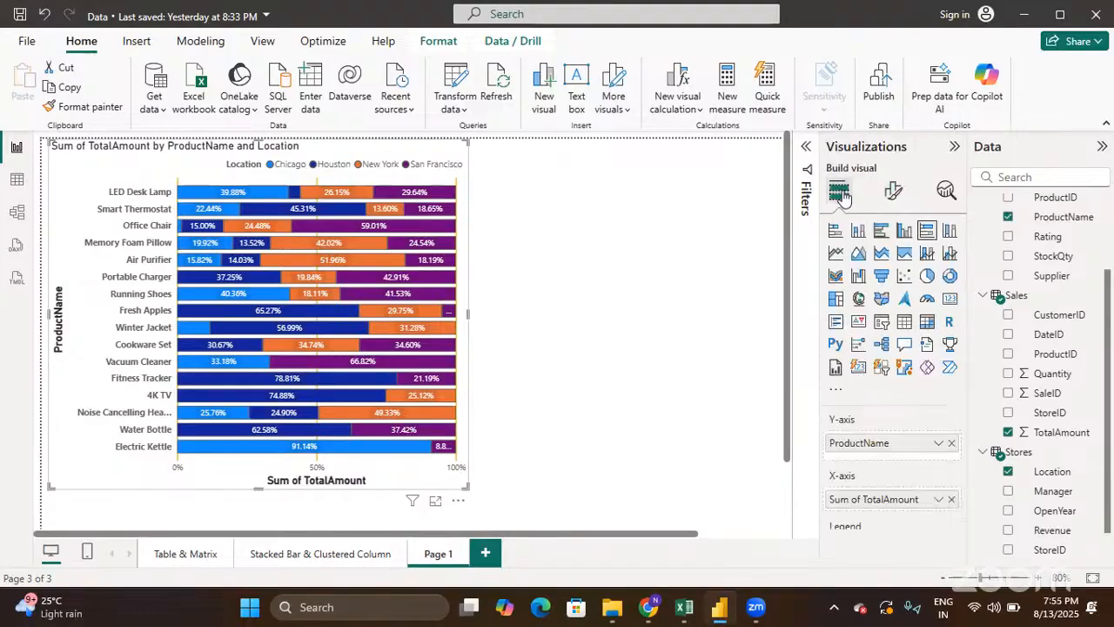
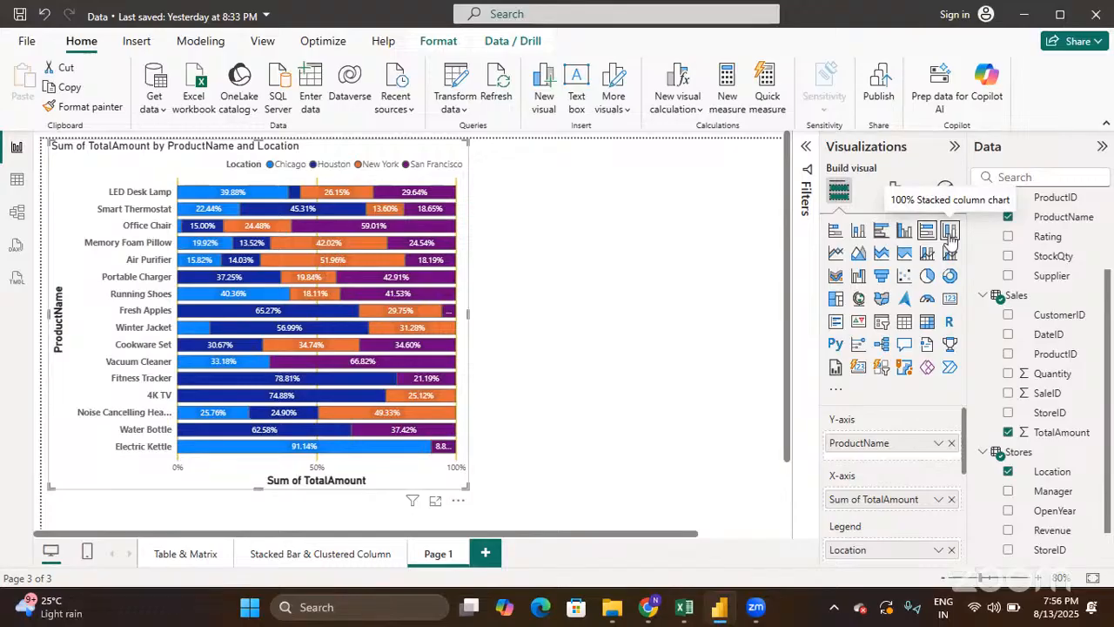
left_click(949, 233)
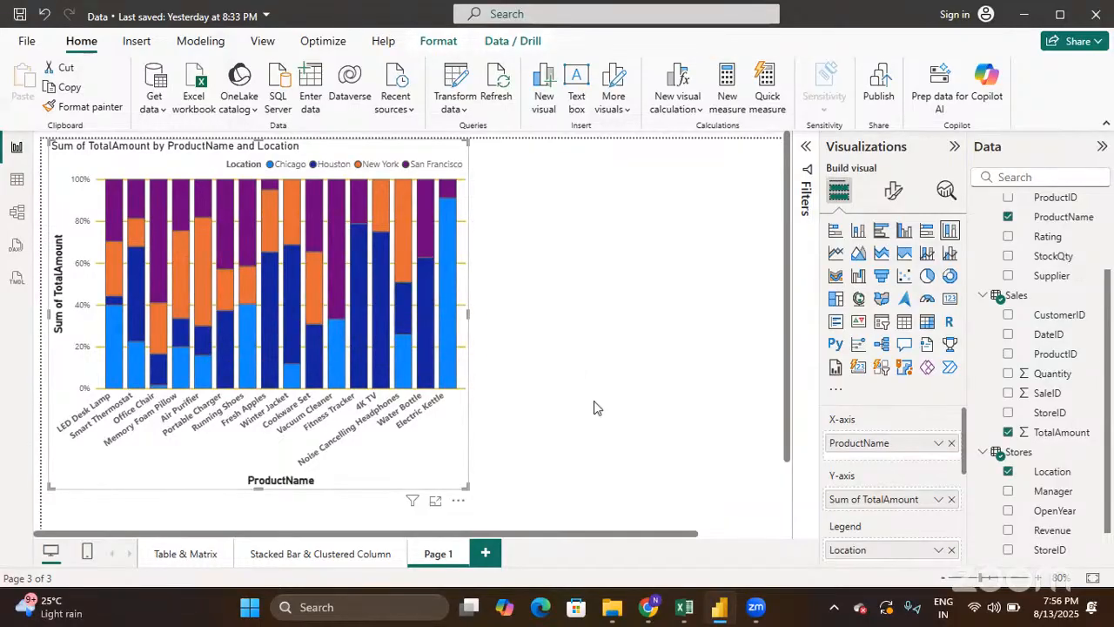
Change the column chart's title text to "100% Stacked Column Chart"
left_click(894, 192)
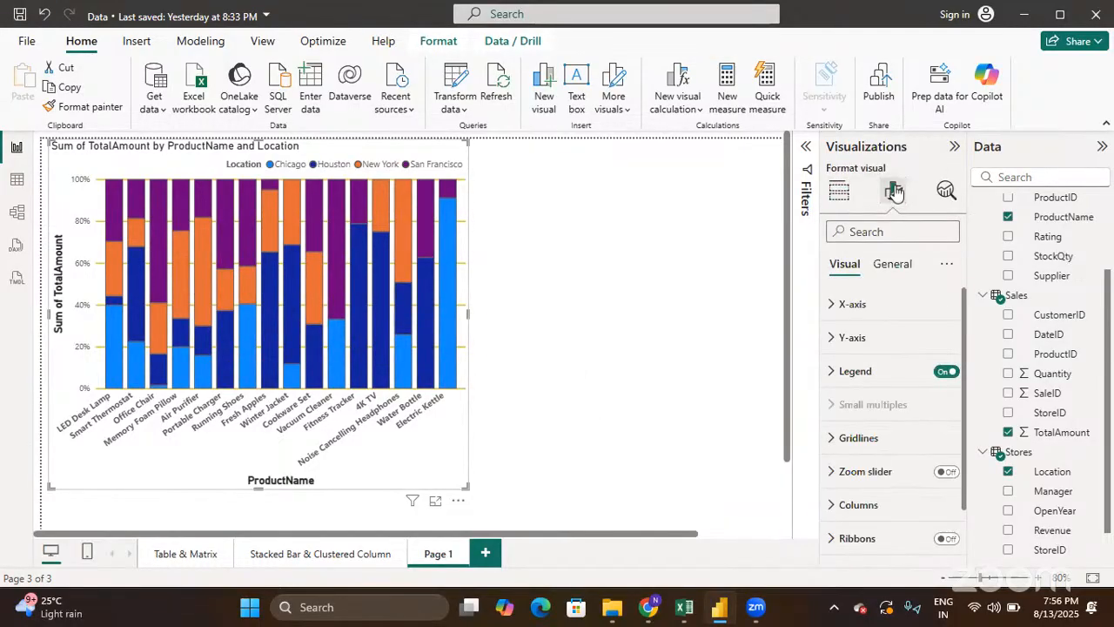
left_click(894, 265)
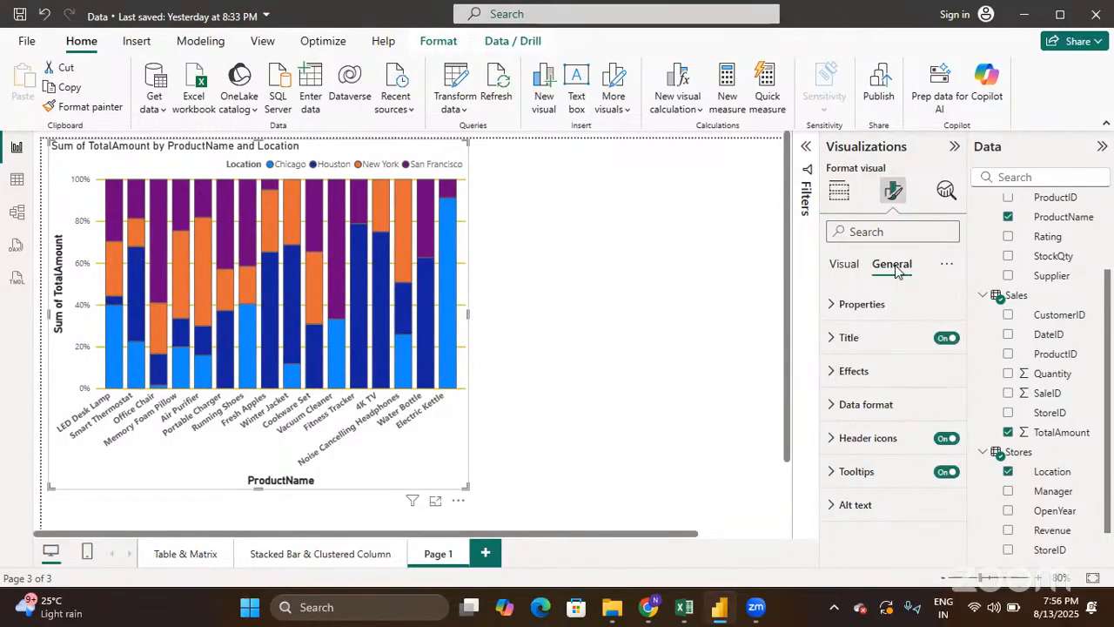
left_click(831, 337)
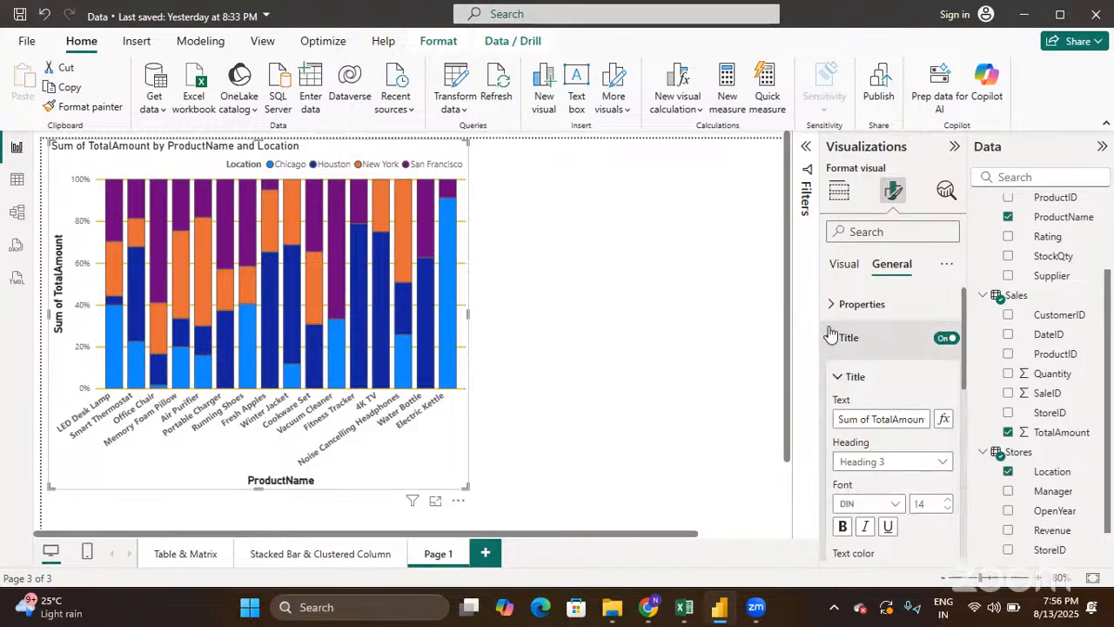
left_click(869, 422)
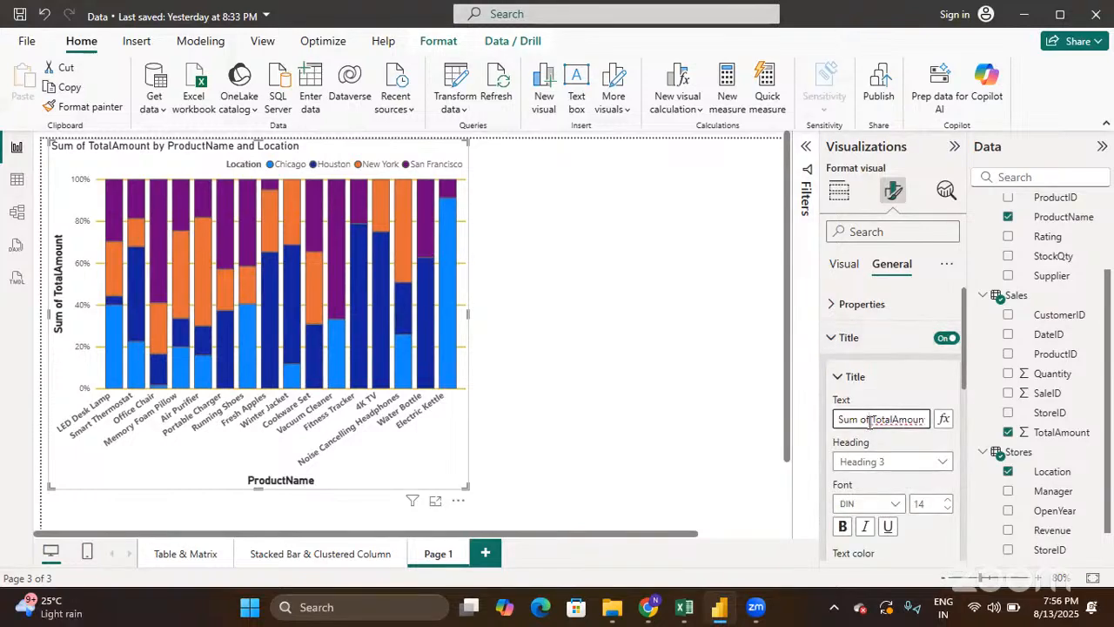
key("ctrl+a")
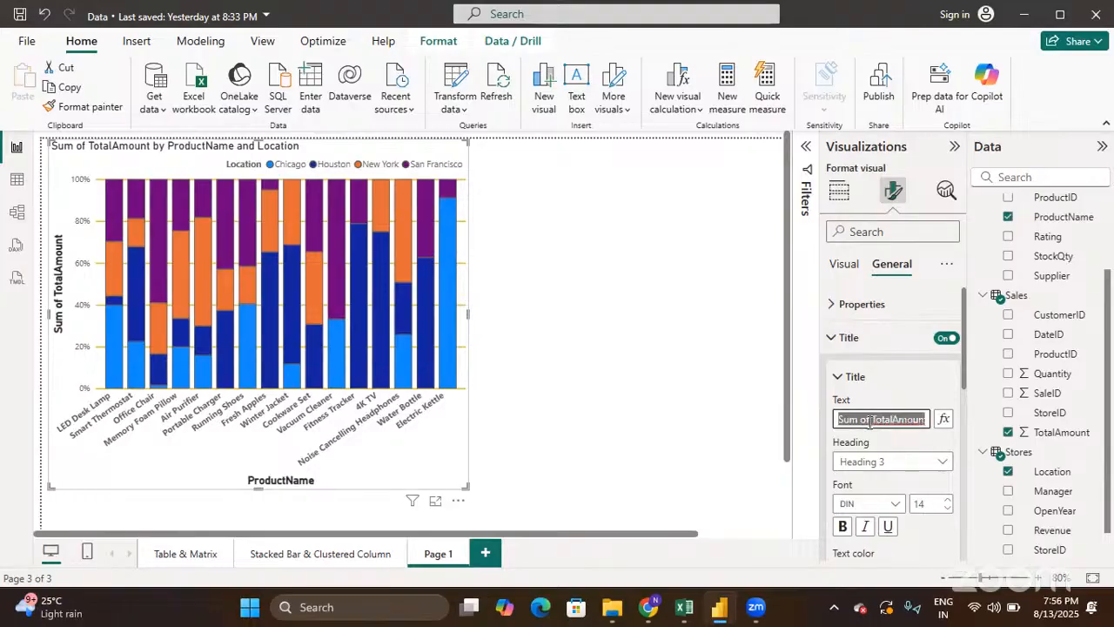
type("100")
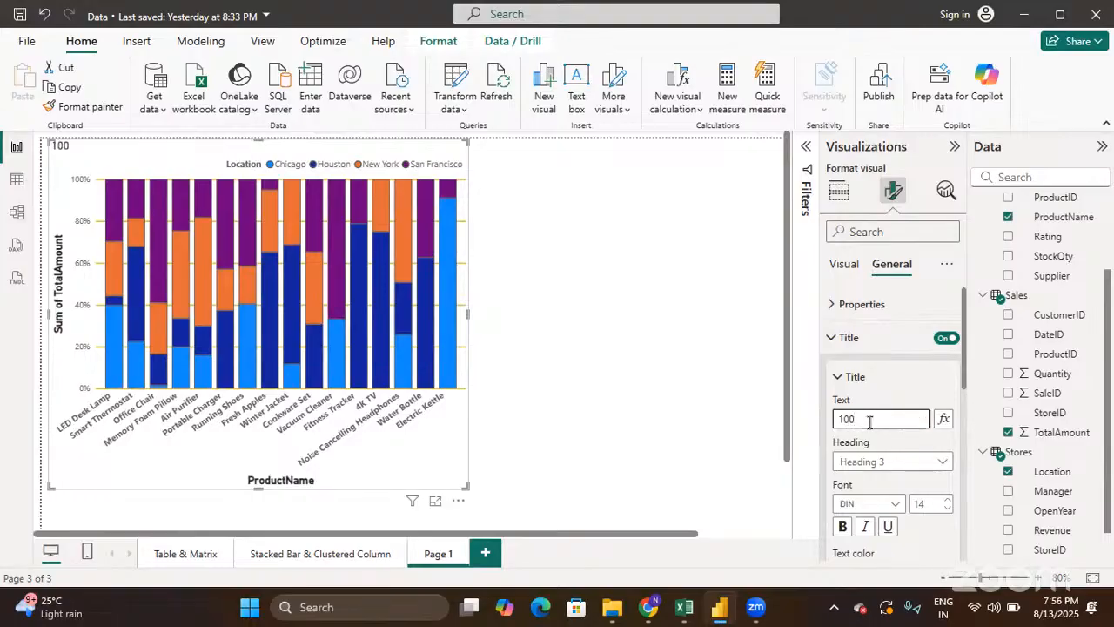
type("% Stacked Colu")
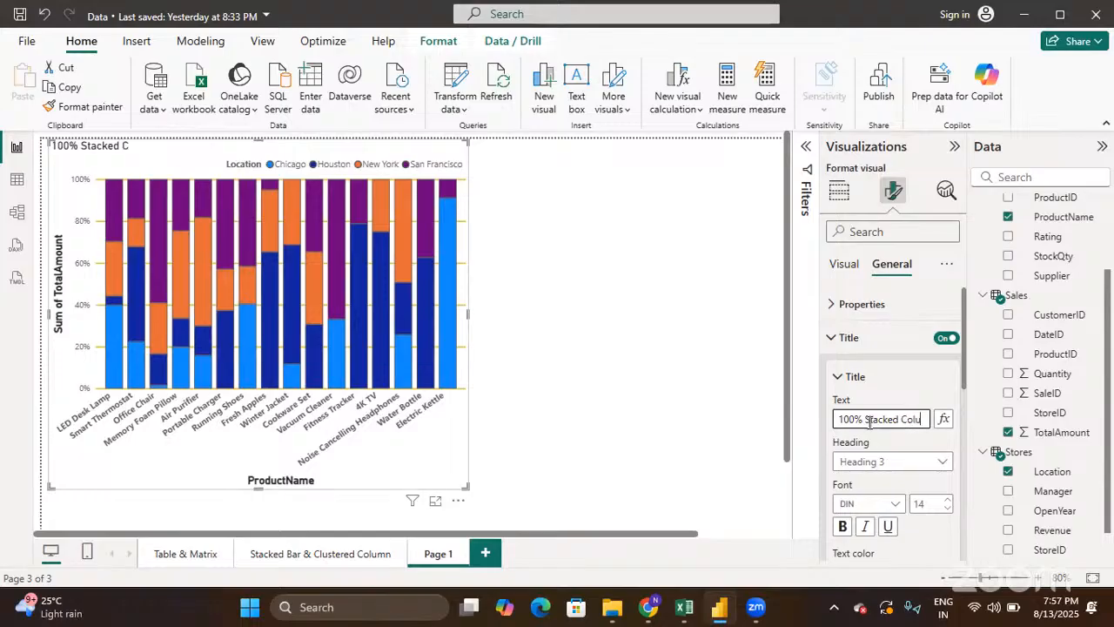
type("mn C")
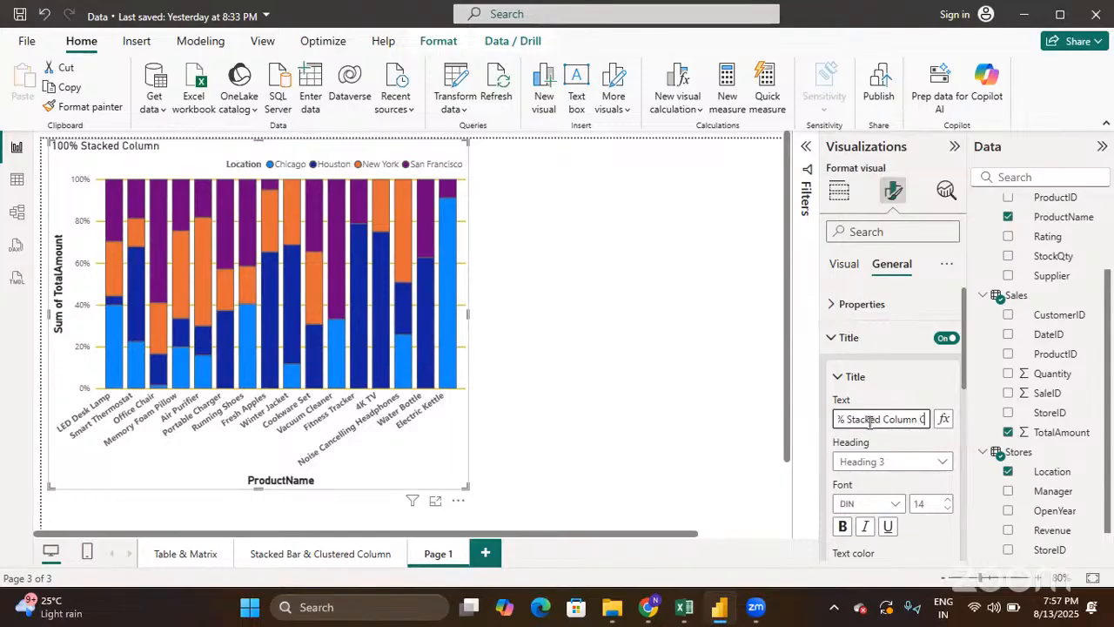
type("hart")
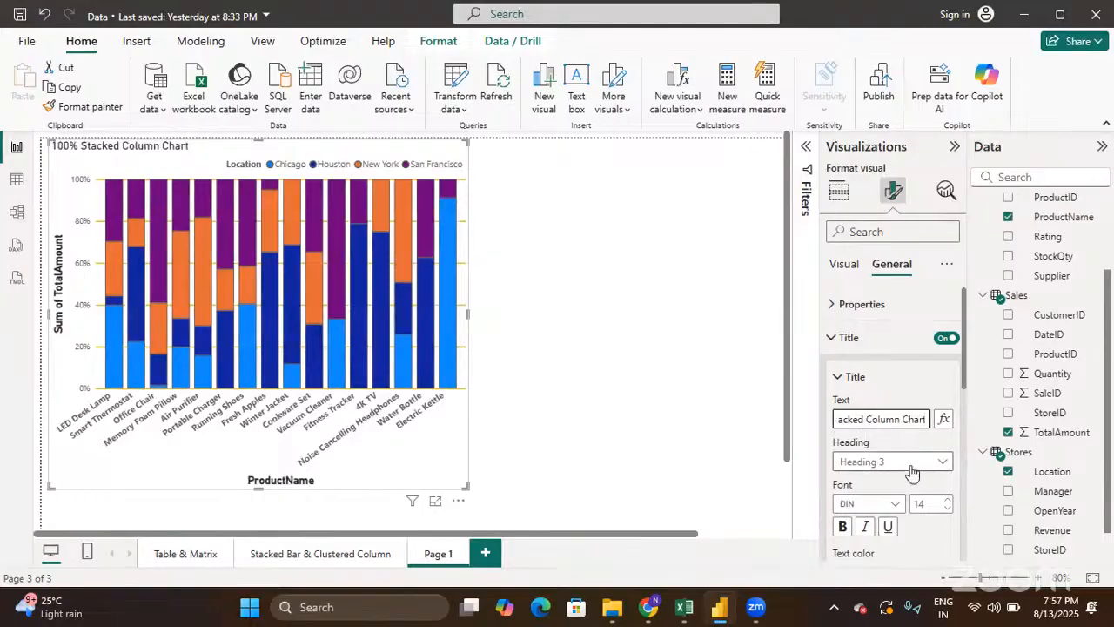
Set the chart title's font size to 20, make it bold and center it horizontally
scroll(910, 465, "down", 1)
left_click(946, 425)
left_click(946, 425)
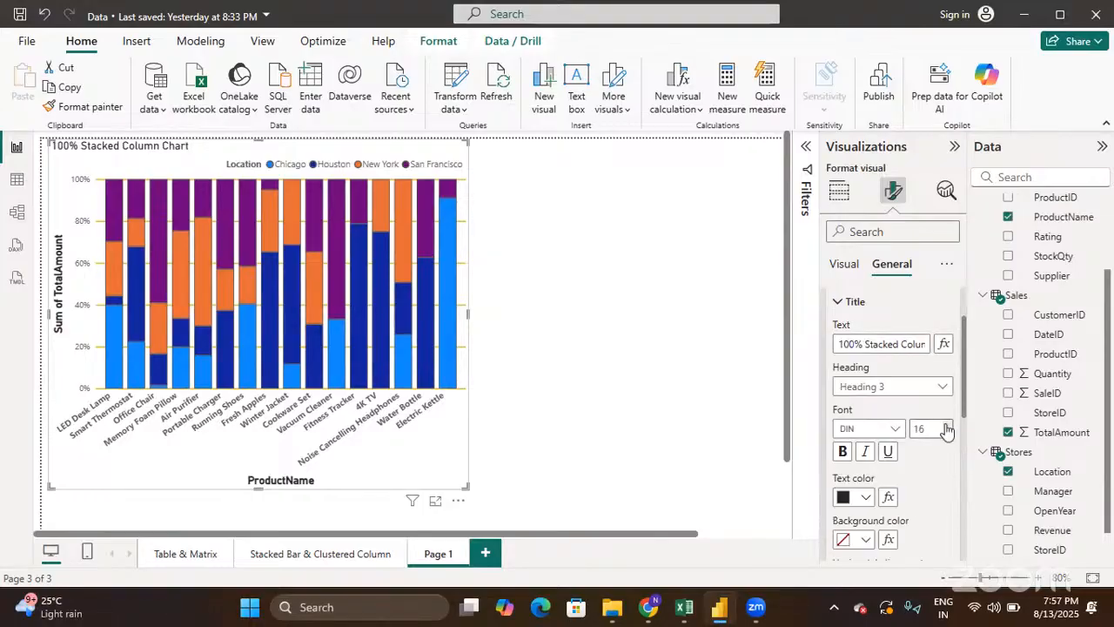
left_click(946, 425)
left_click(946, 425)
left_click(946, 425)
left_click(946, 424)
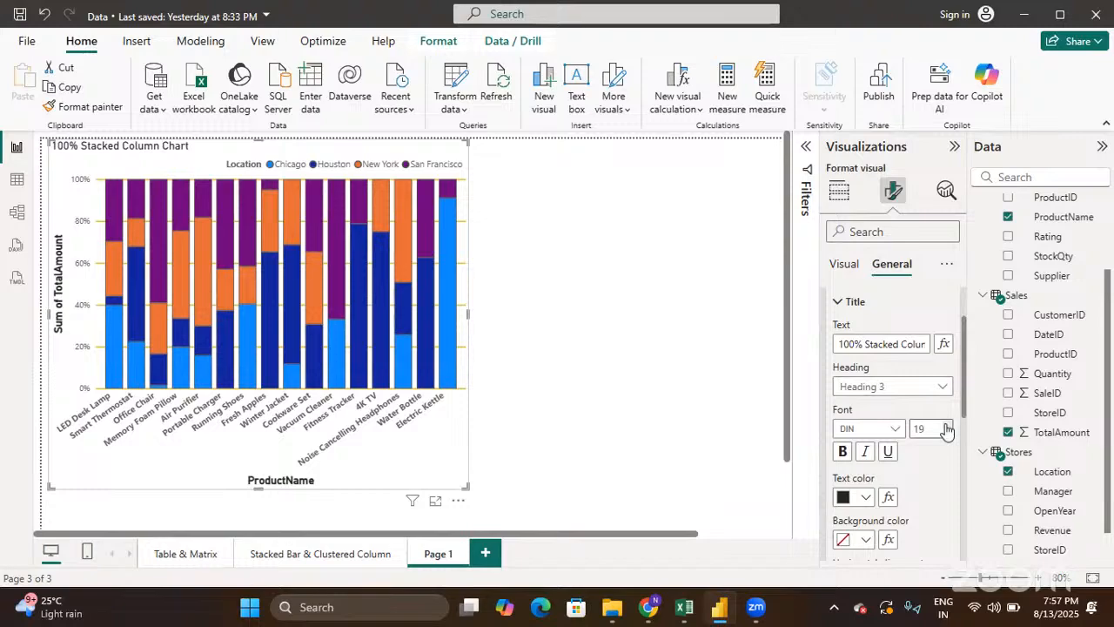
left_click(843, 452)
scroll(849, 466, "down", 2)
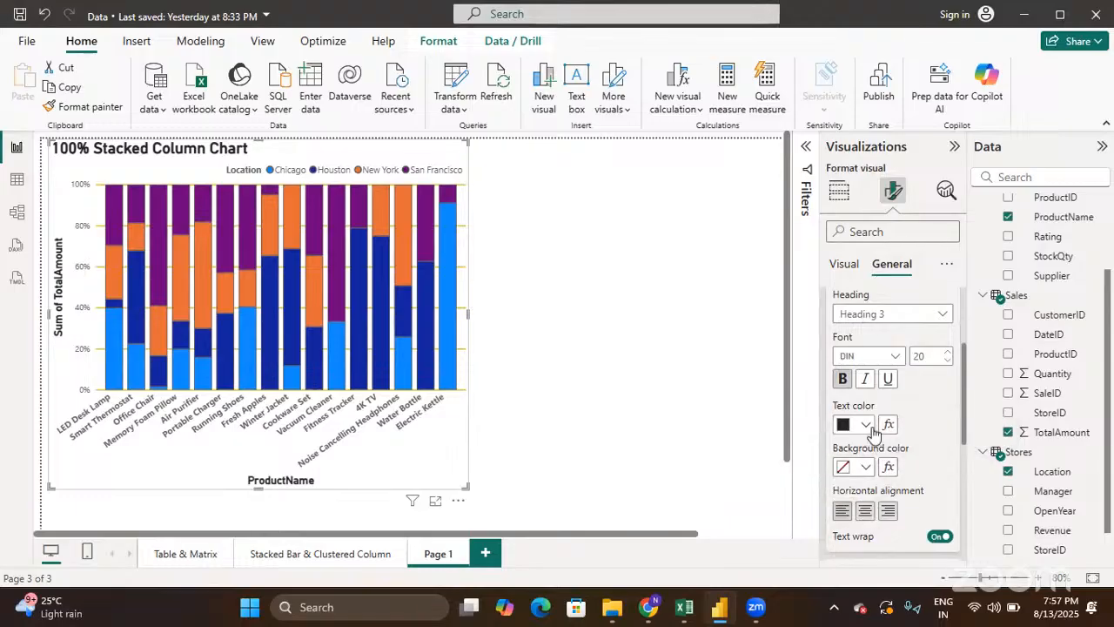
left_click(865, 511)
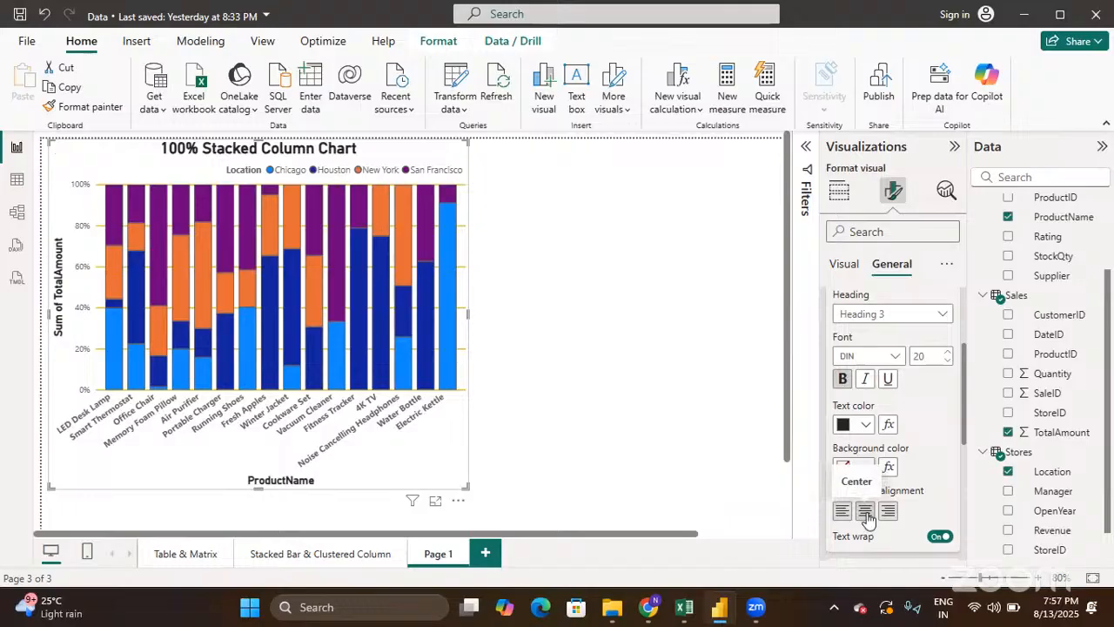
Color the chart title's text gold and give the title a light gold background from the theme colors
left_click(866, 426)
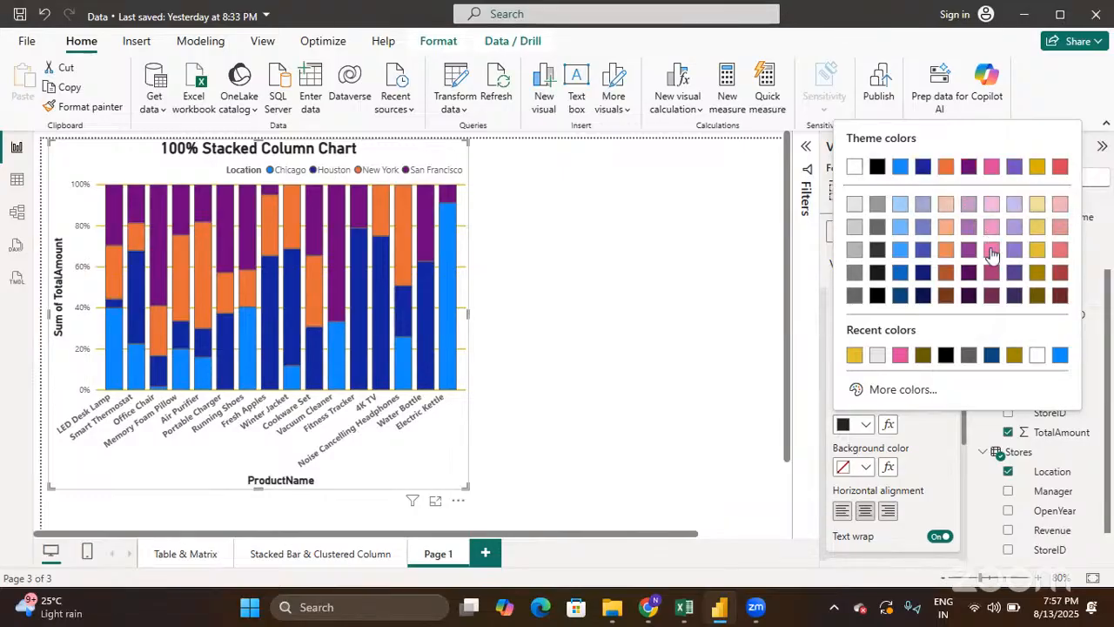
left_click(1041, 168)
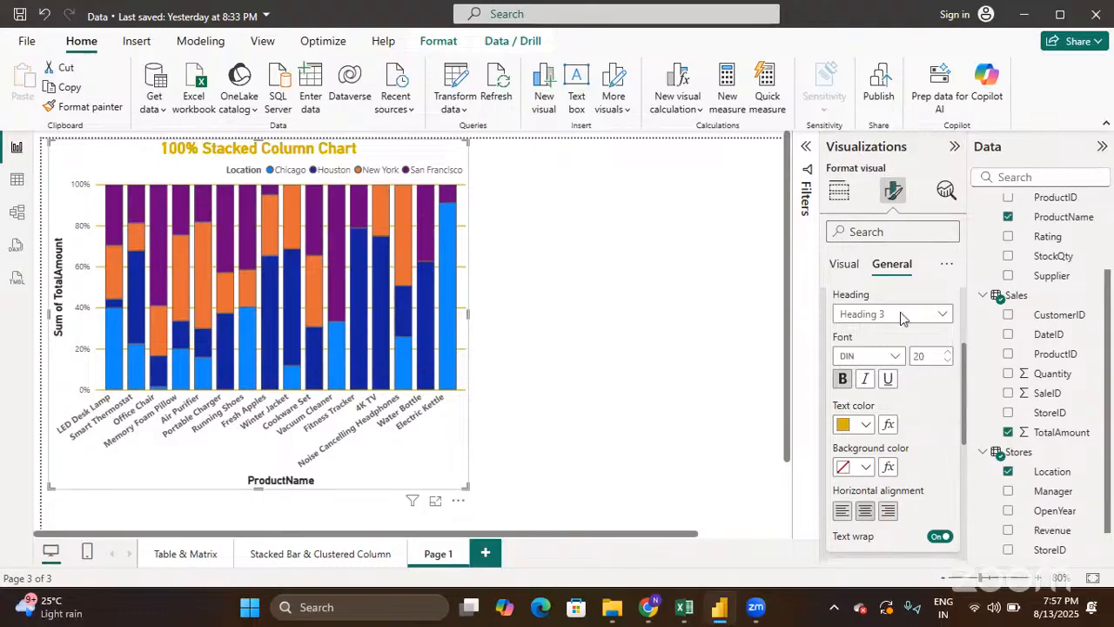
left_click(866, 467)
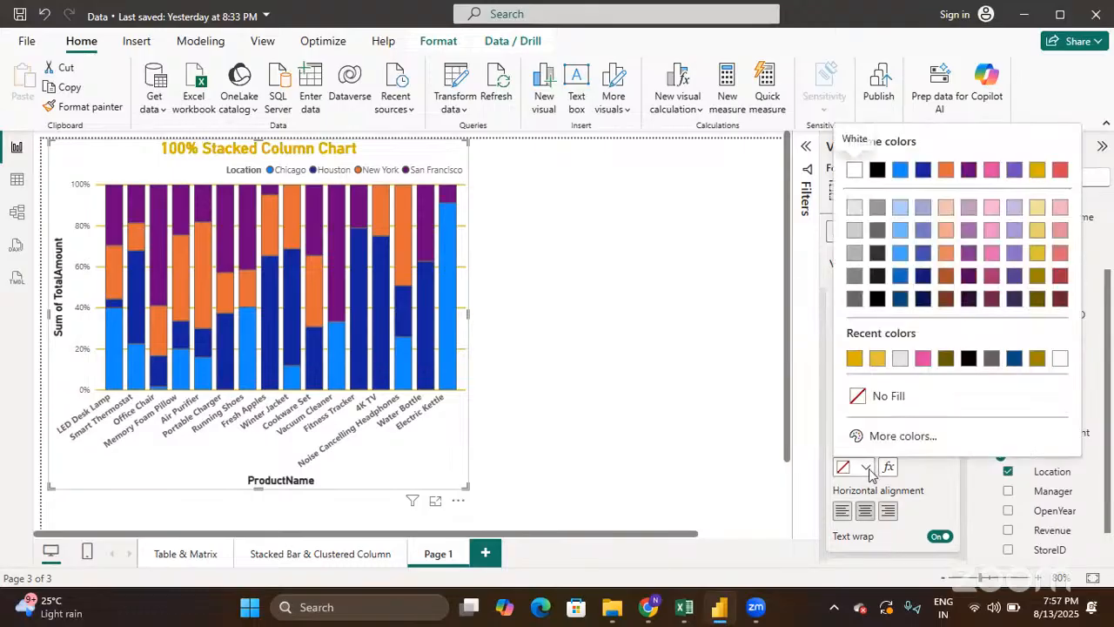
left_click(1037, 207)
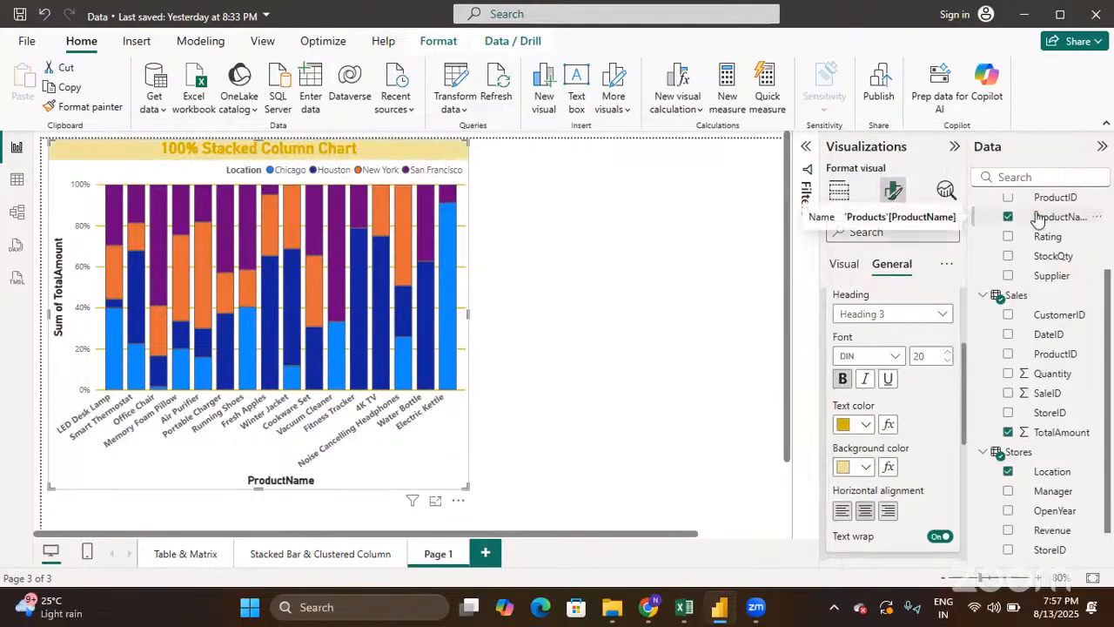
left_click(731, 355)
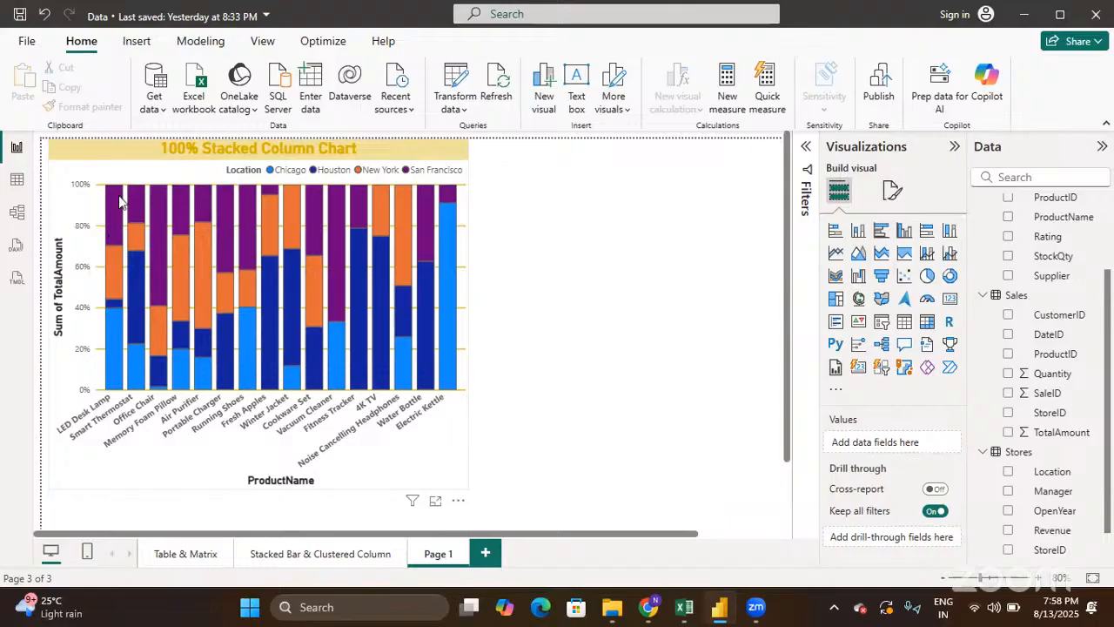
Add a Q&A visual to the page and have it answer the suggested question "total quantity"
mouse_move(119, 201)
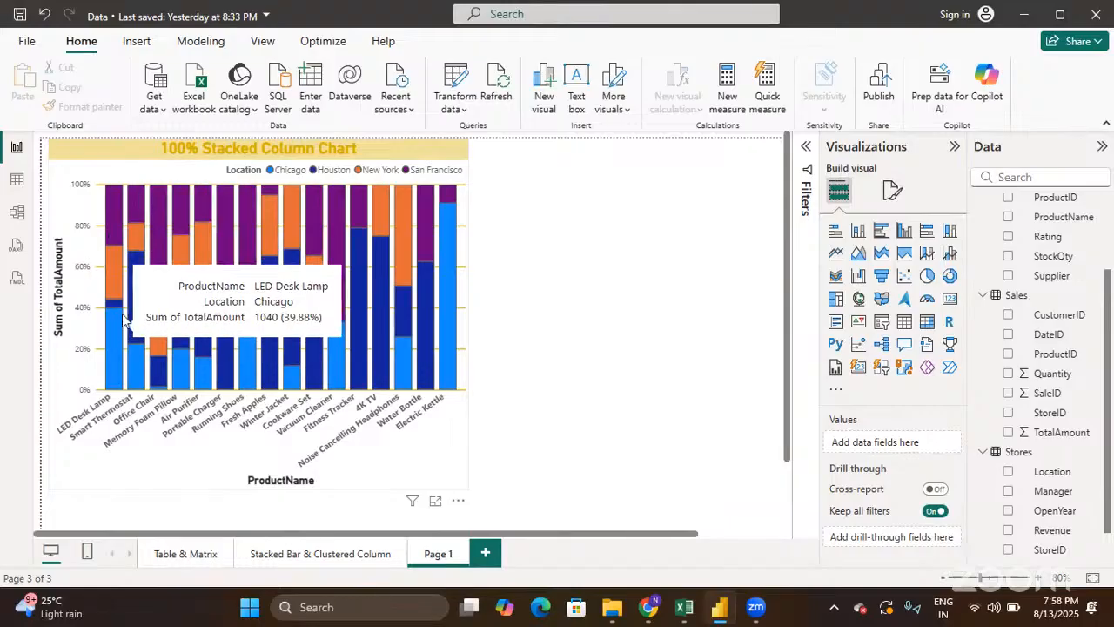
mouse_move(127, 305)
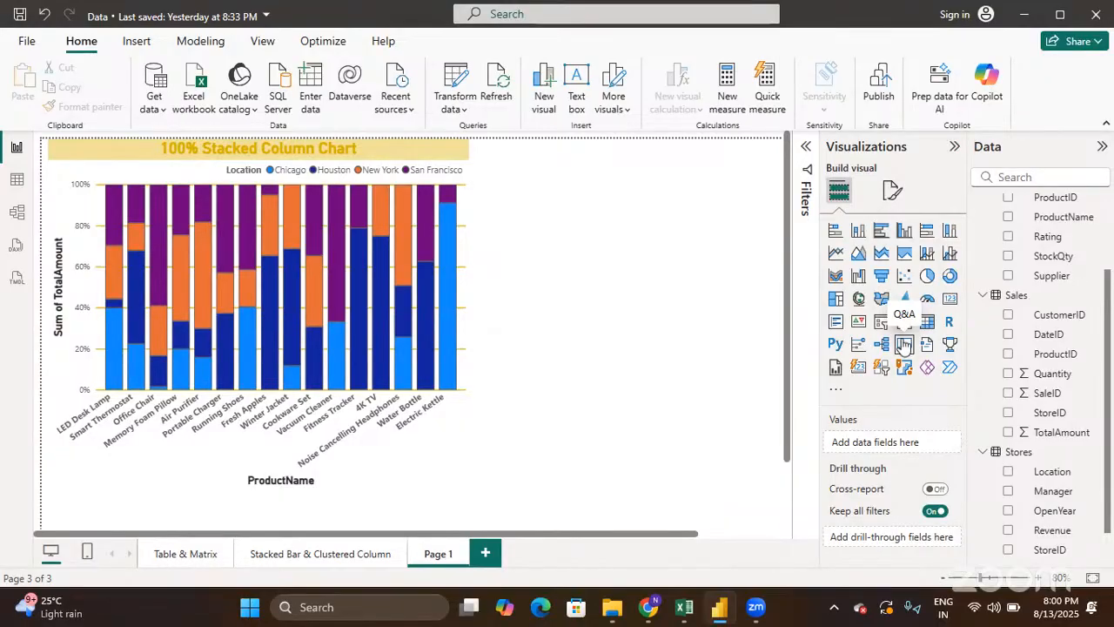
left_click(903, 344)
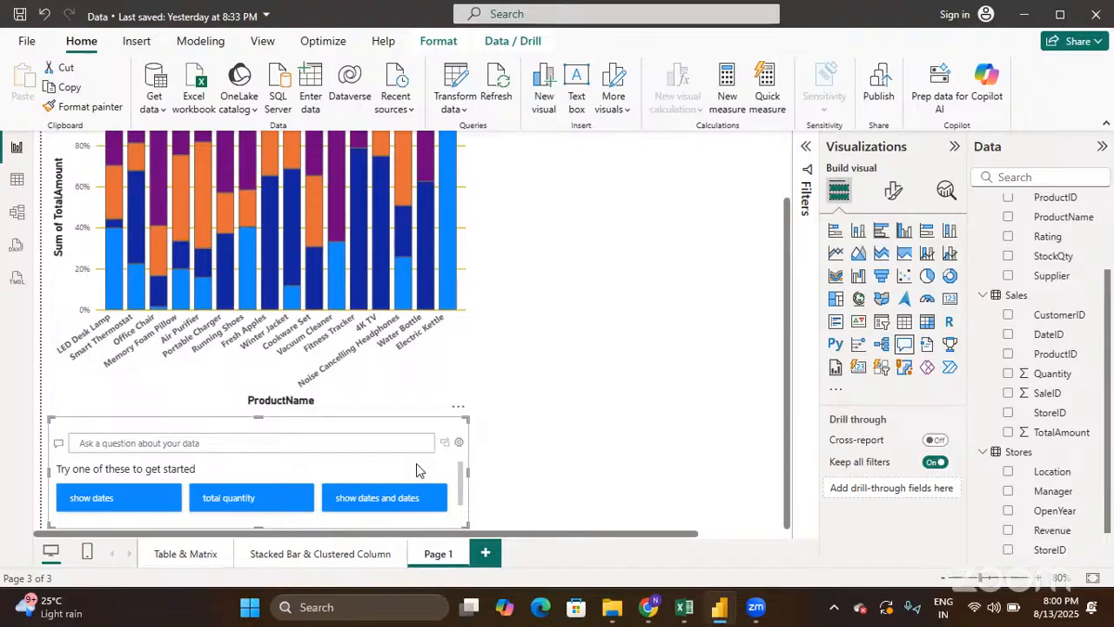
left_click_drag(416, 467, 663, 419)
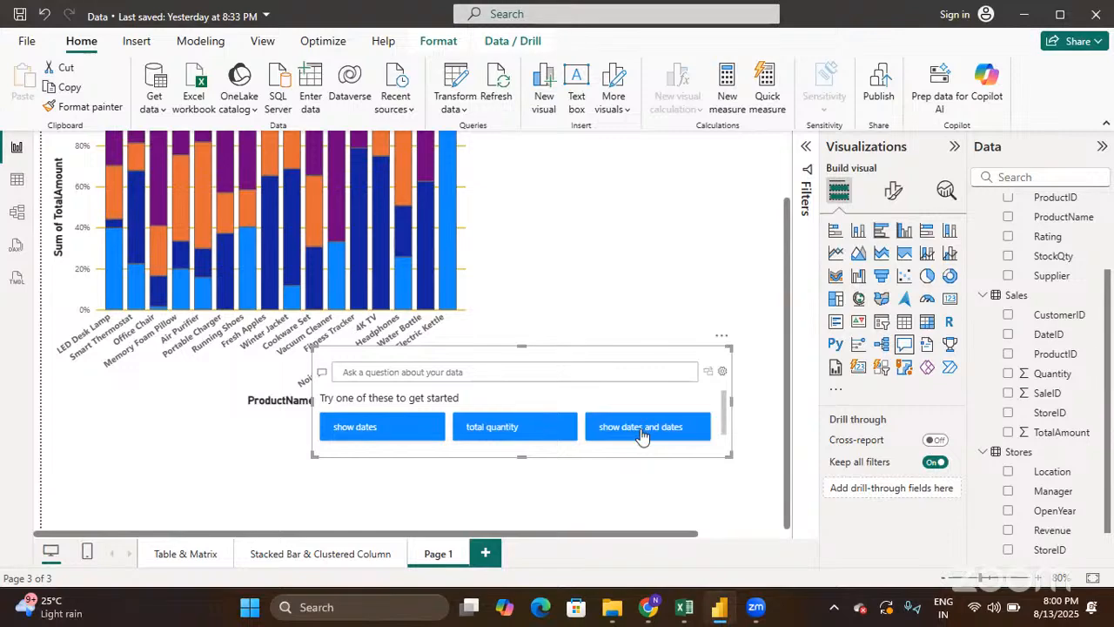
left_click(520, 427)
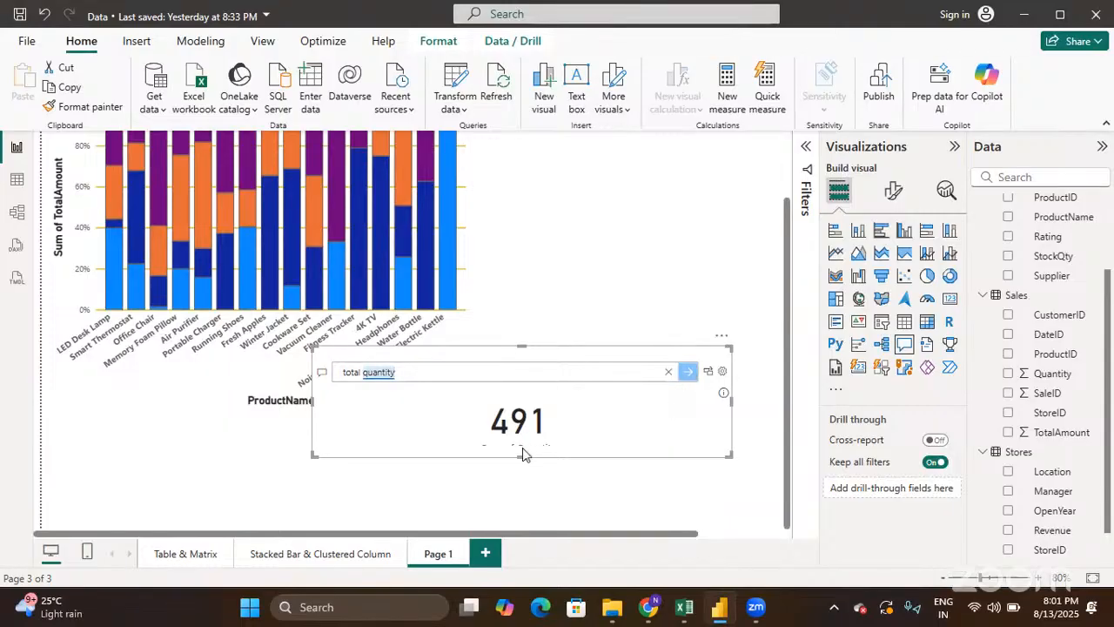
Make the Q&A visual taller and narrower and place it in the empty area beside the column chart
left_click_drag(517, 491, 517, 513)
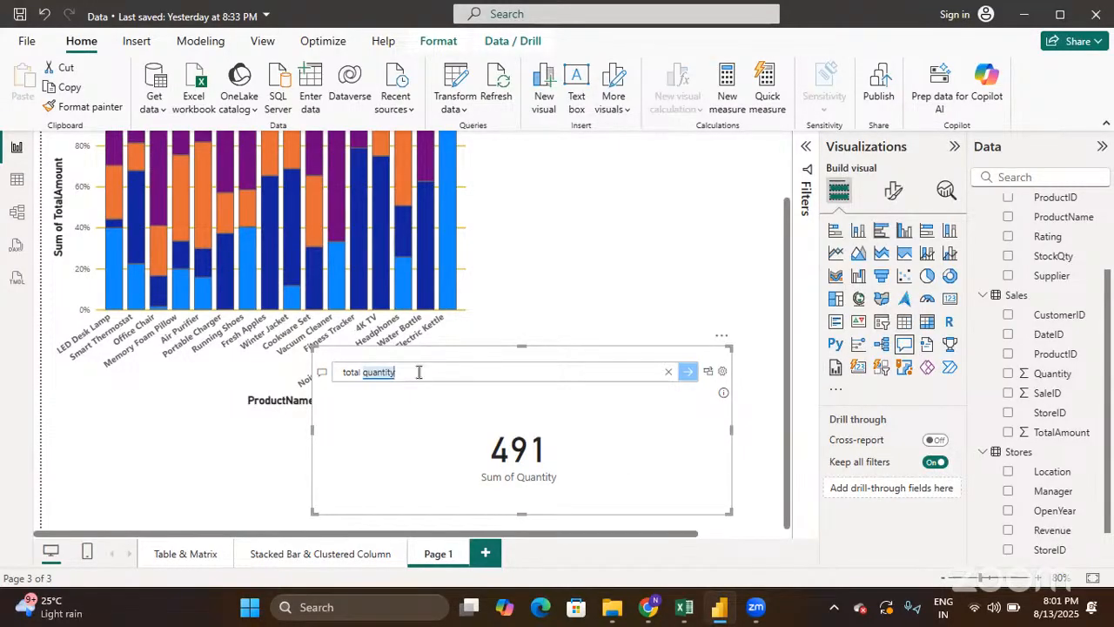
left_click(612, 302)
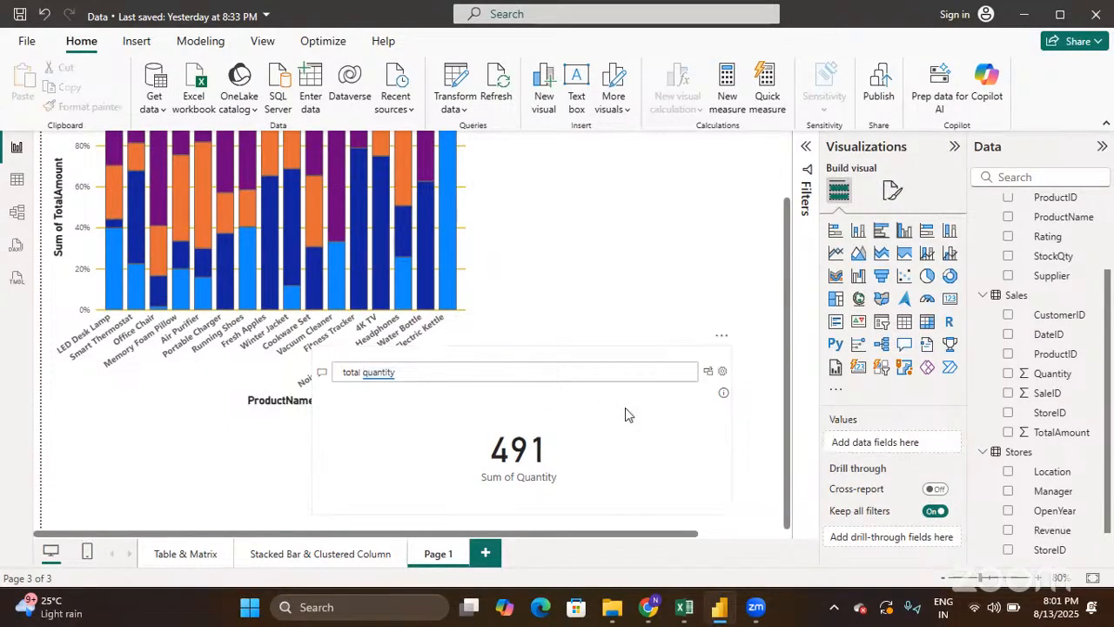
left_click(676, 440)
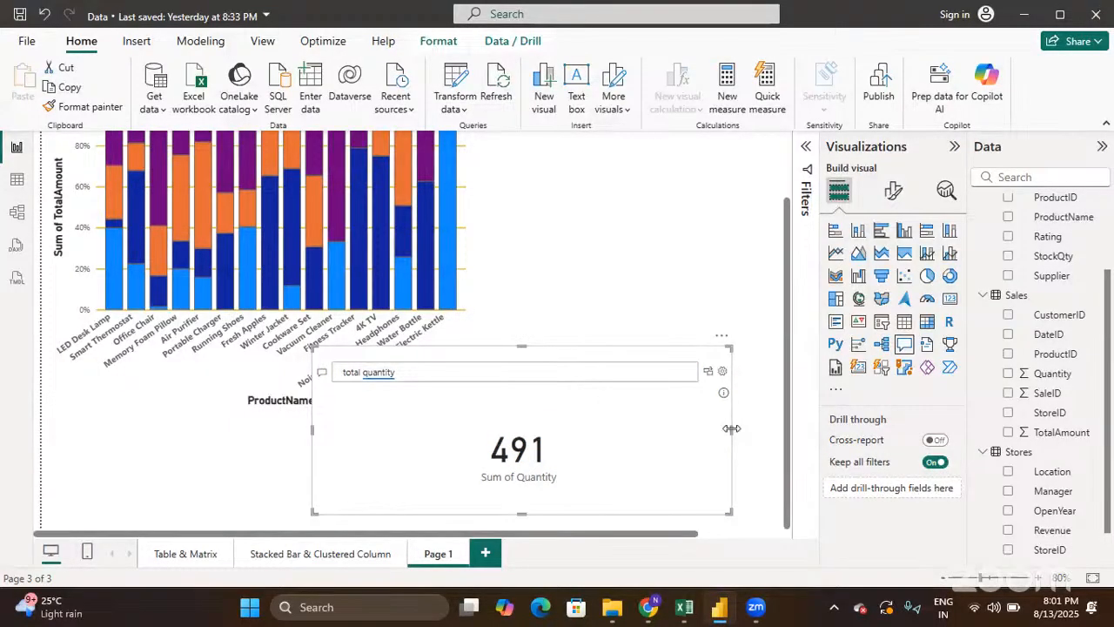
left_click_drag(731, 428, 661, 244)
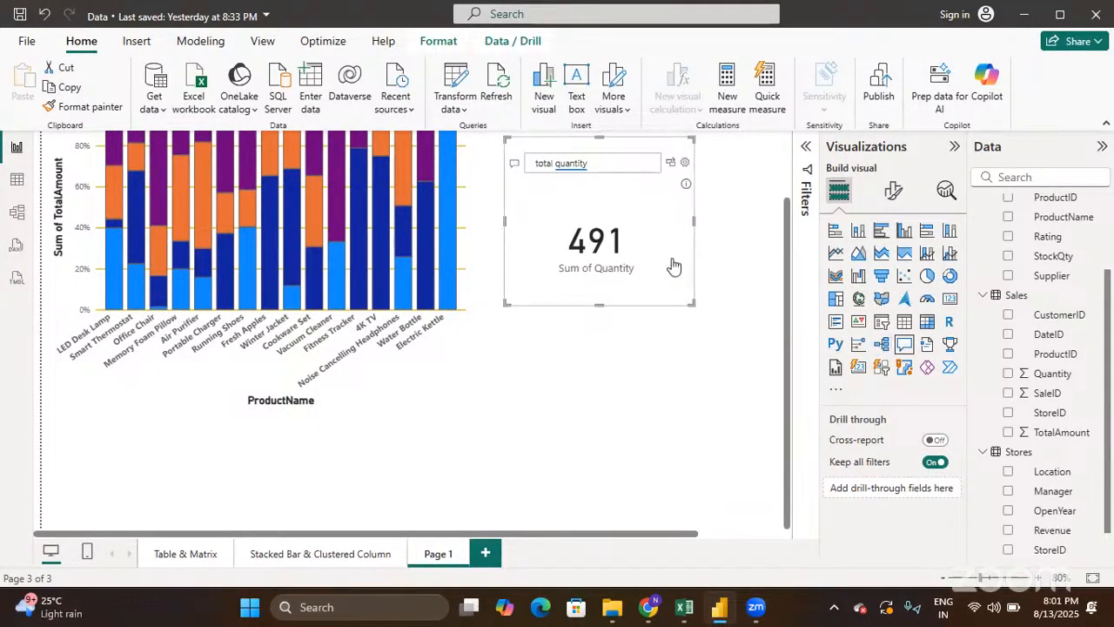
Convert the Q&A visual to a Card and move it to the page's upper edge beside the chart
left_click(949, 300)
left_click_drag(644, 251, 650, 218)
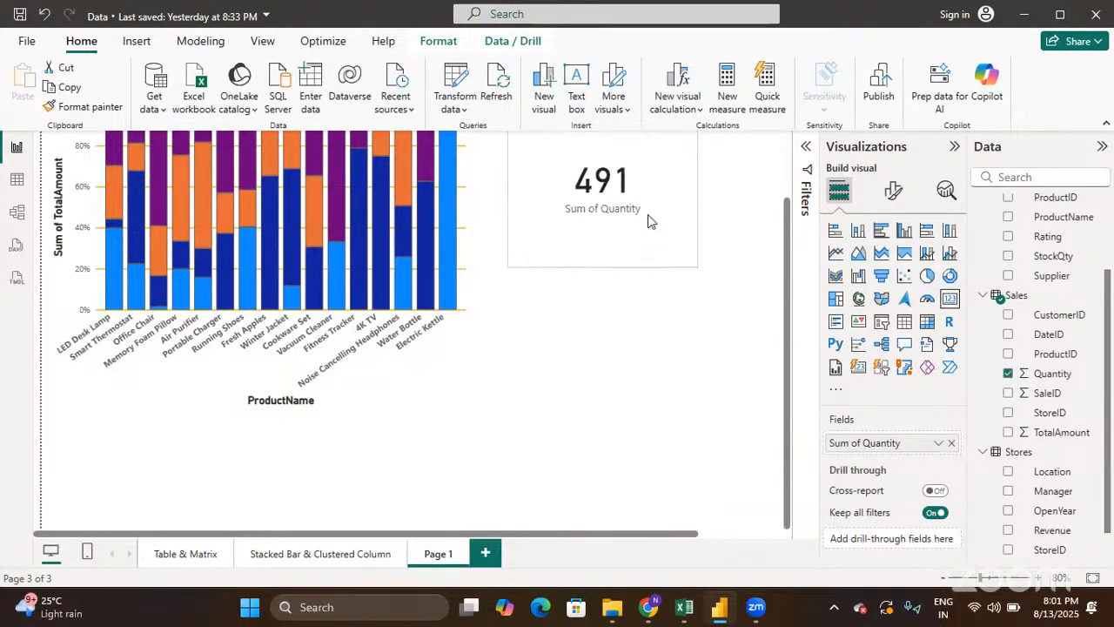
scroll(654, 239, "up", 2)
left_click_drag(635, 258, 628, 192)
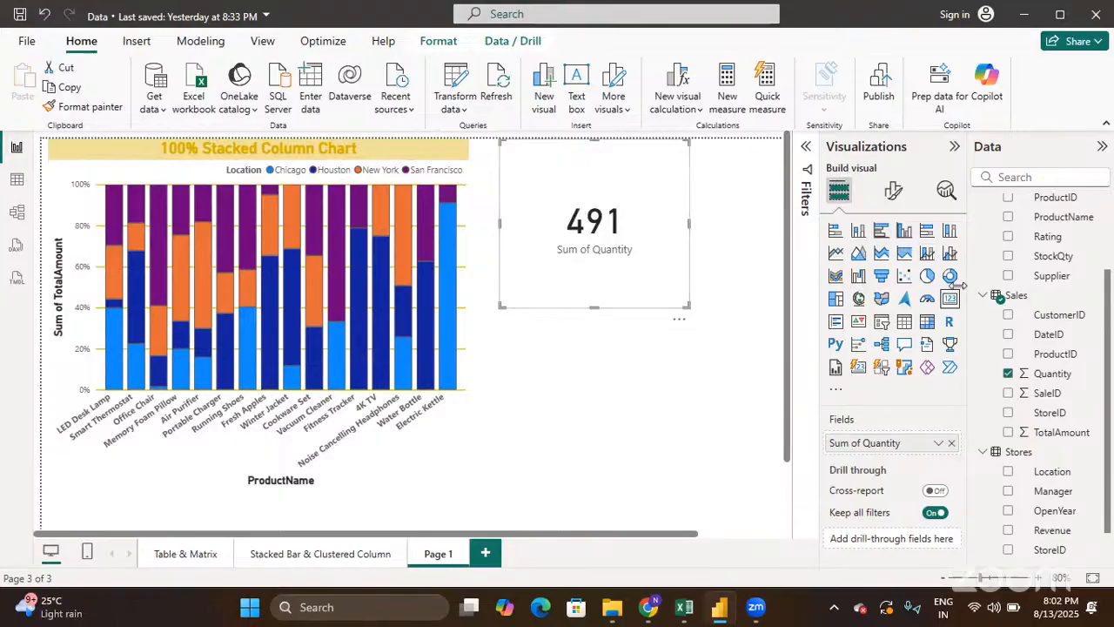
Set the card's callout value font size to 50 and try bold by switching it on and back off
left_click(893, 185)
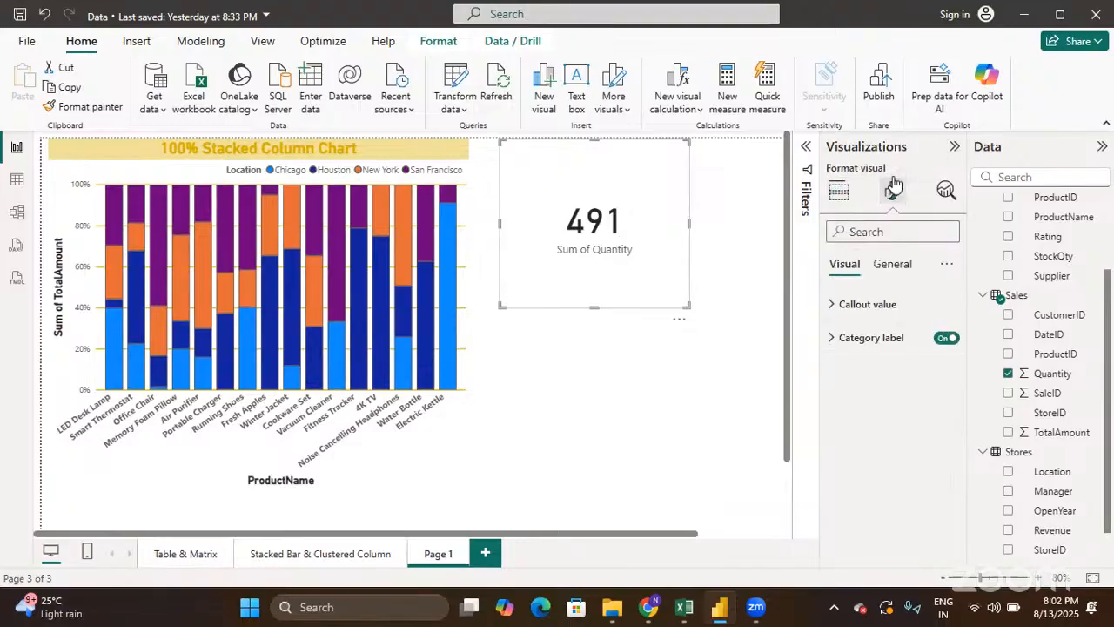
left_click(832, 304)
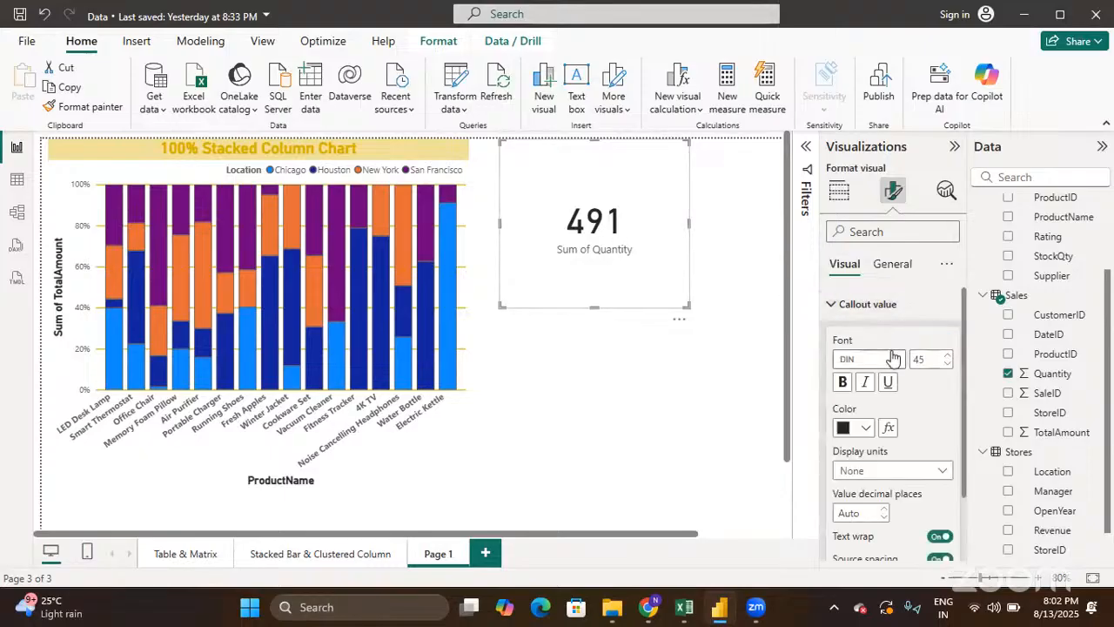
left_click(946, 358)
left_click(946, 357)
left_click(946, 357)
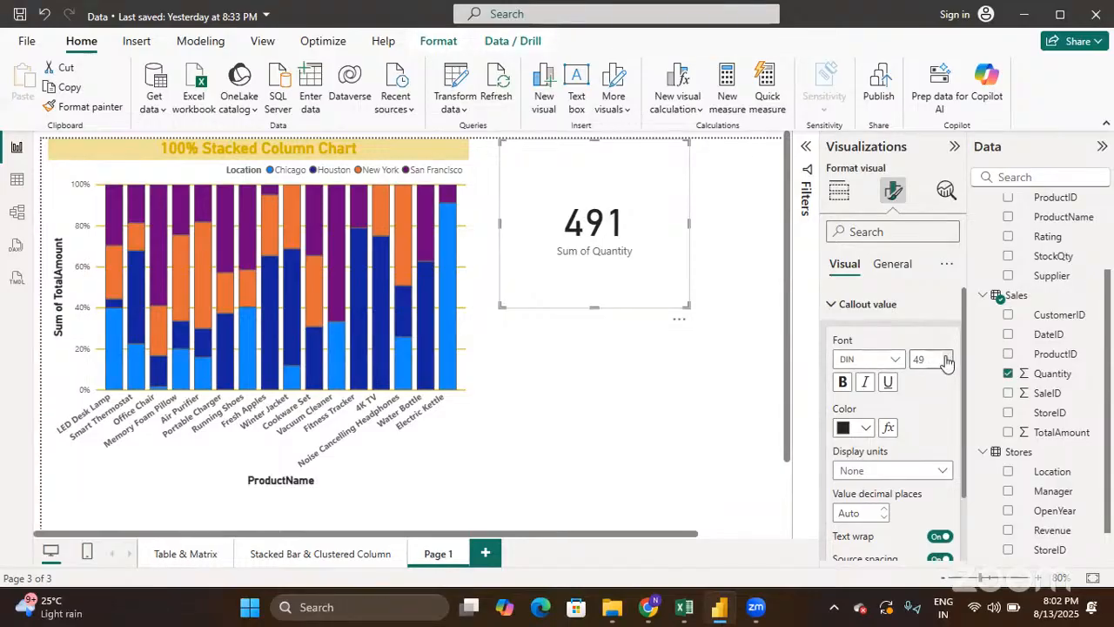
left_click(946, 358)
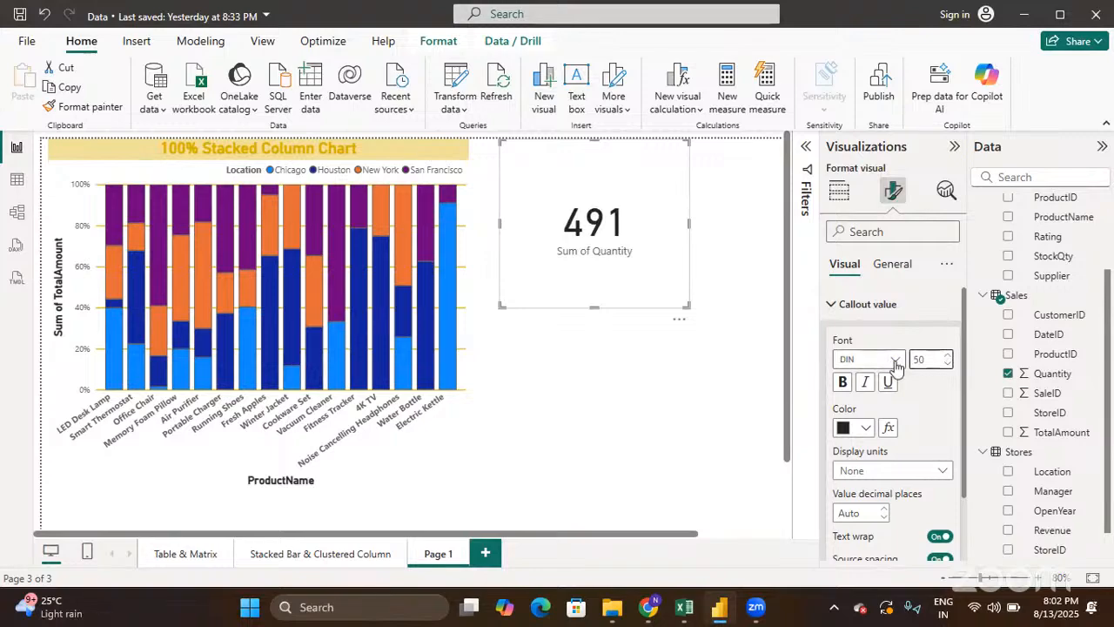
left_click(841, 380)
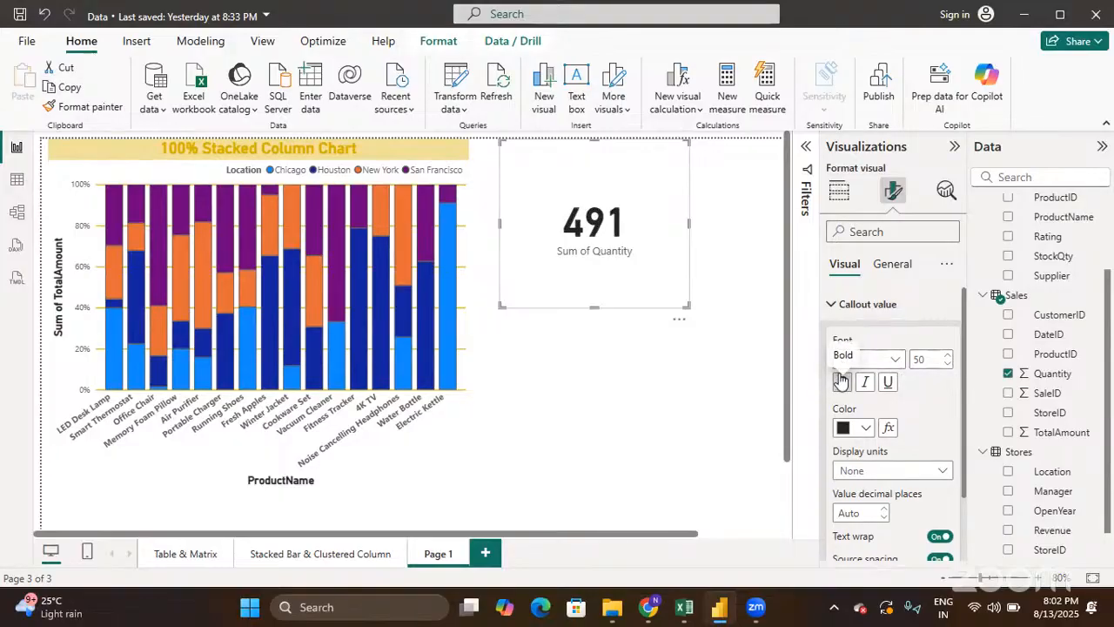
left_click(841, 381)
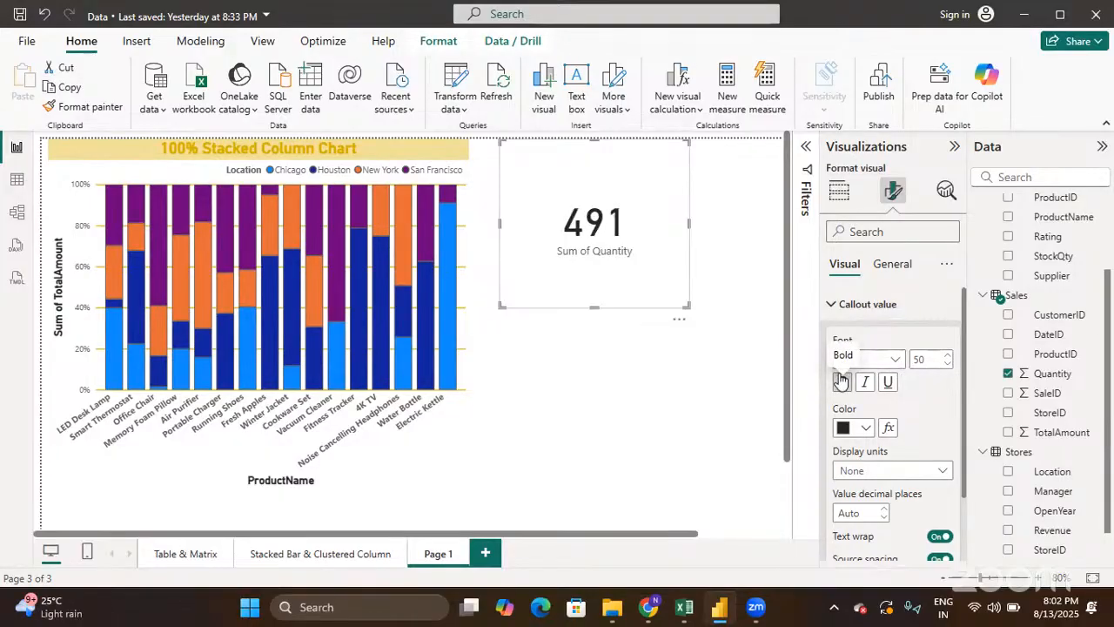
Color the card's callout value with the theme orange and set its display units to None
left_click(871, 429)
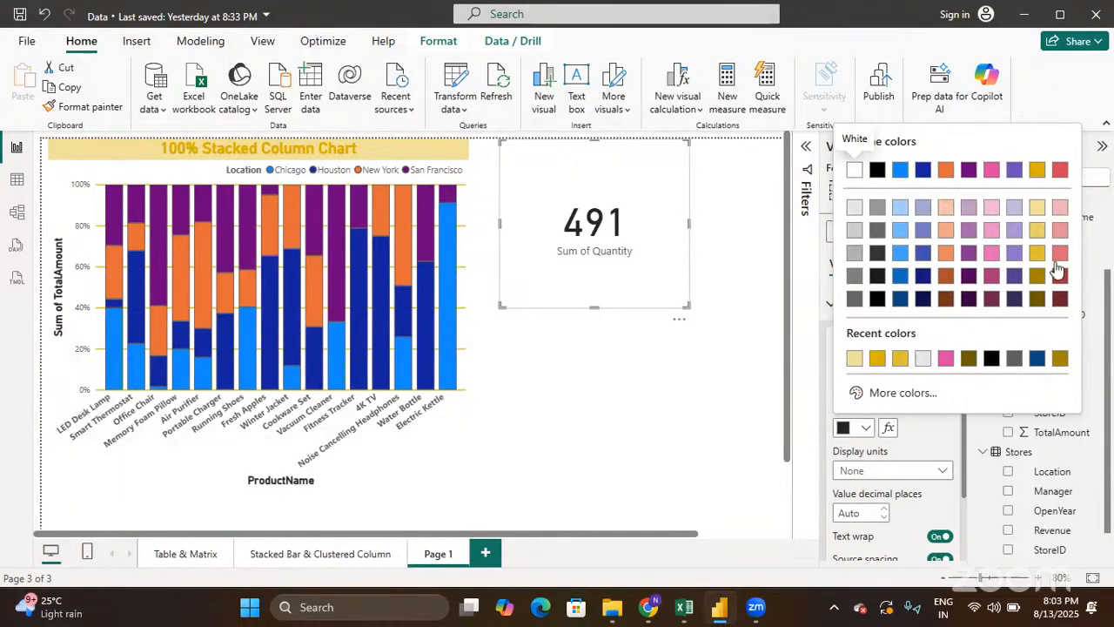
left_click(945, 170)
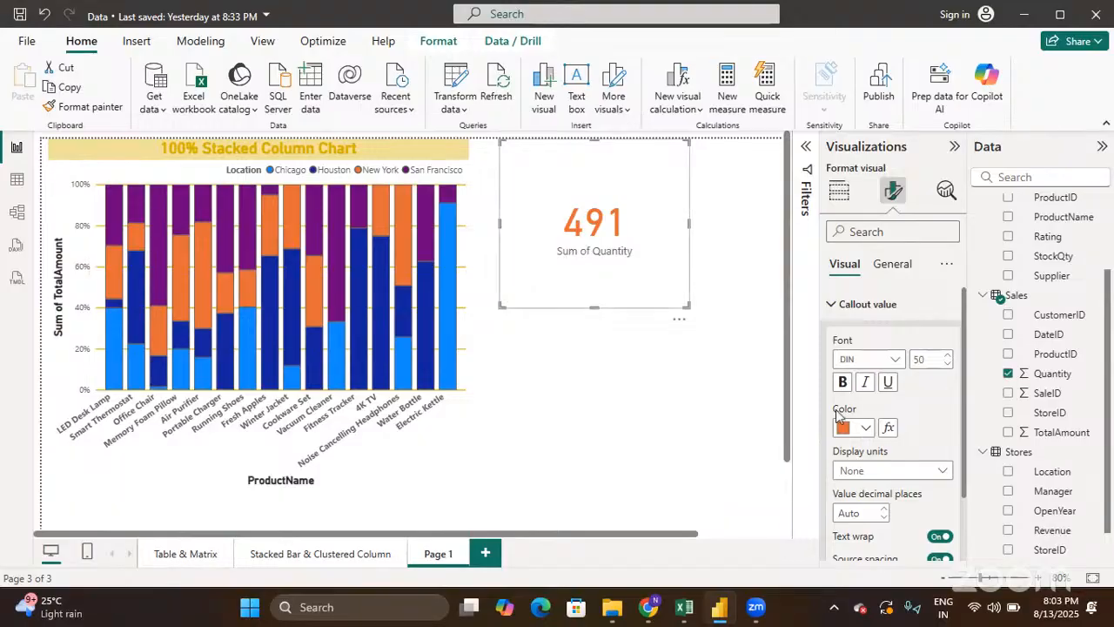
left_click(892, 471)
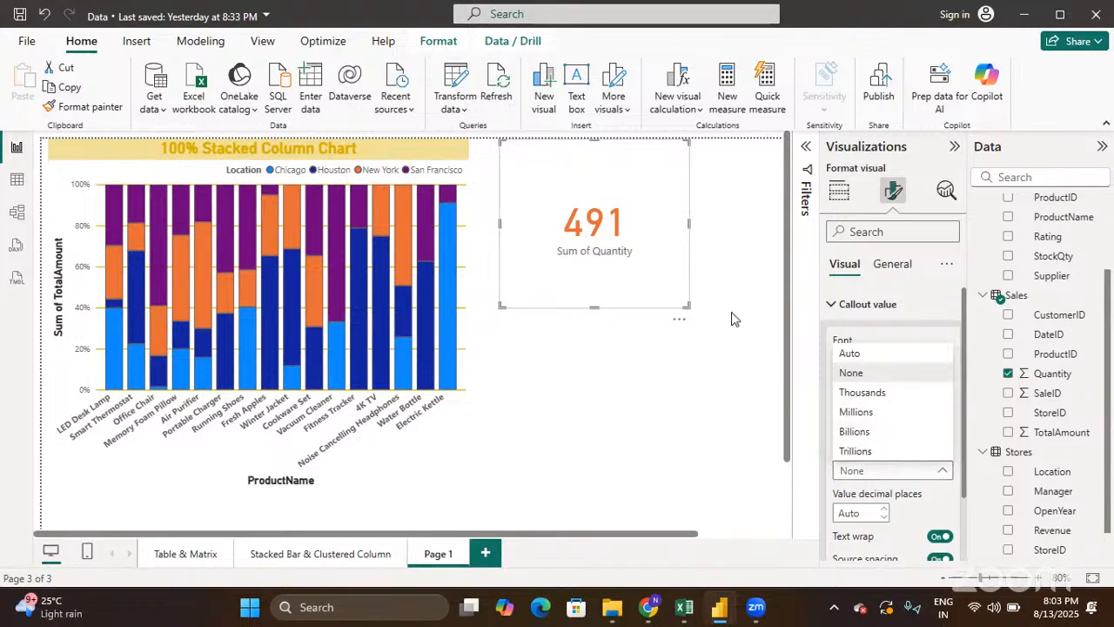
left_click(849, 372)
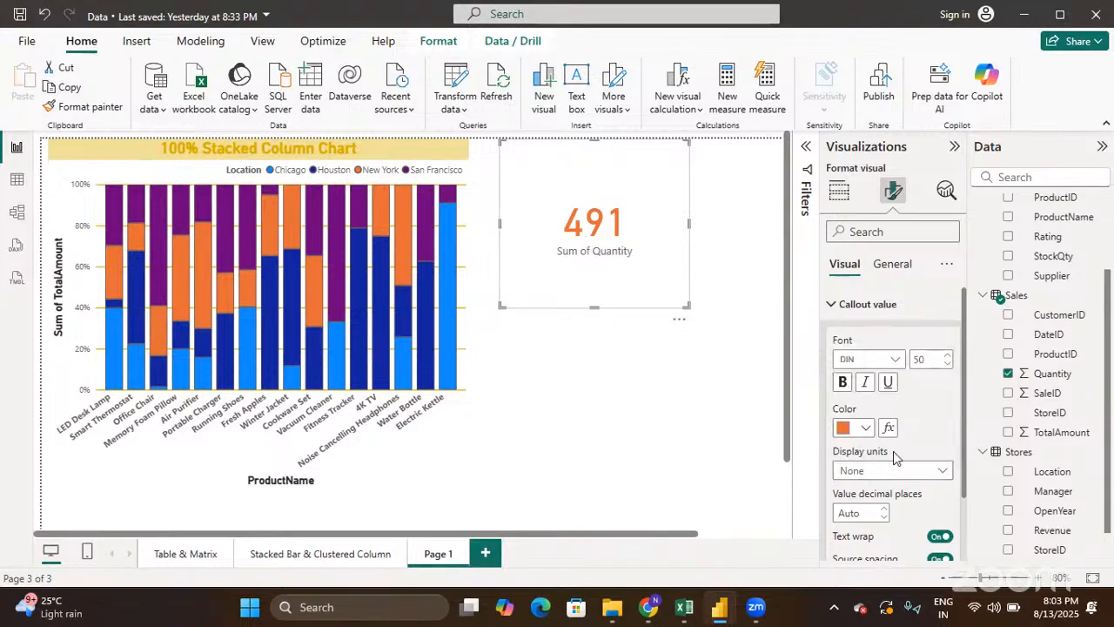
scroll(901, 459, "down", 2)
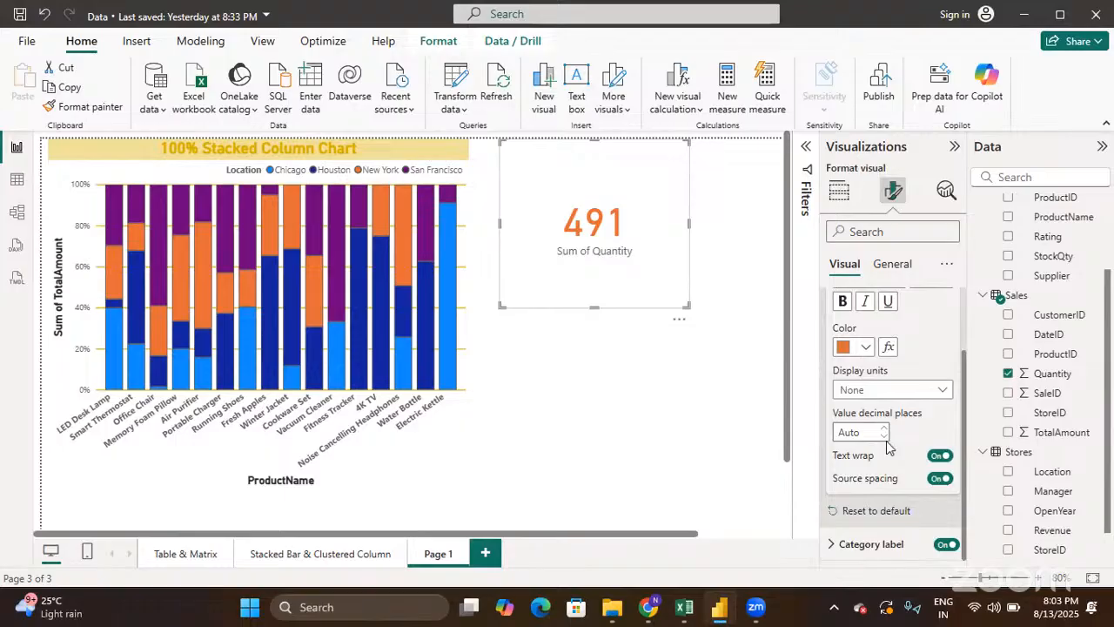
scroll(888, 446, "up", 2)
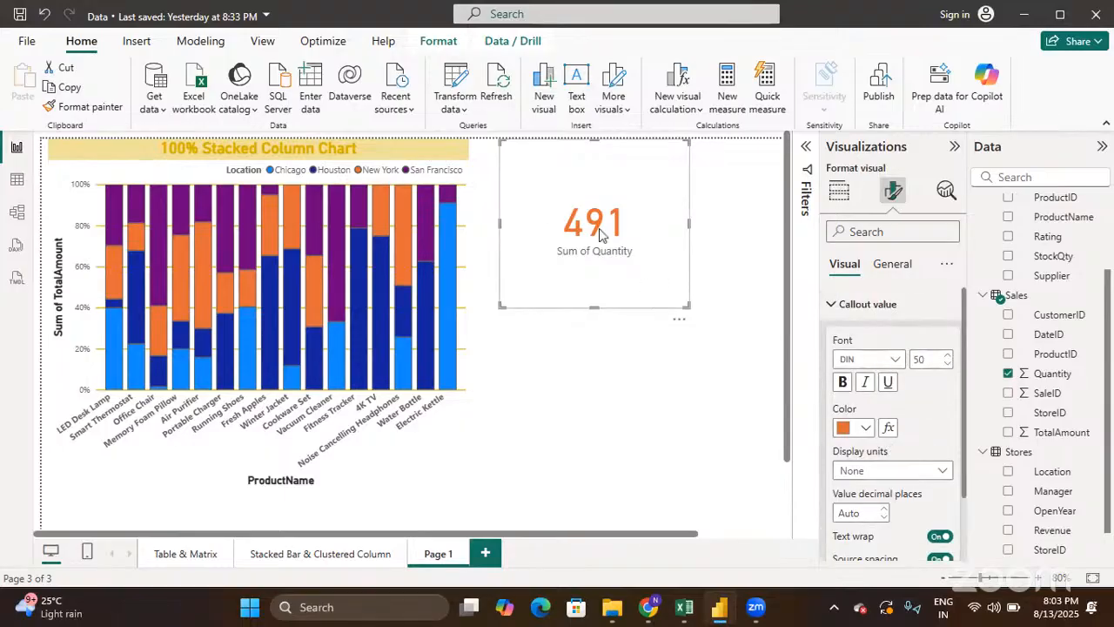
left_click(833, 304)
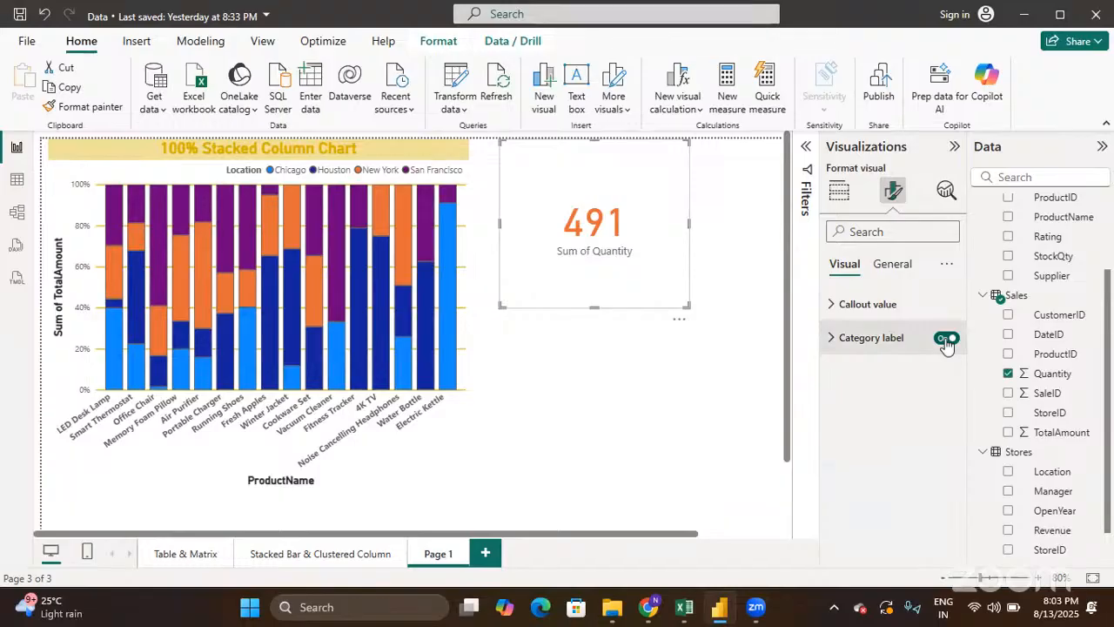
Set the card's category label font size to 14 and make the label bold
left_click(832, 338)
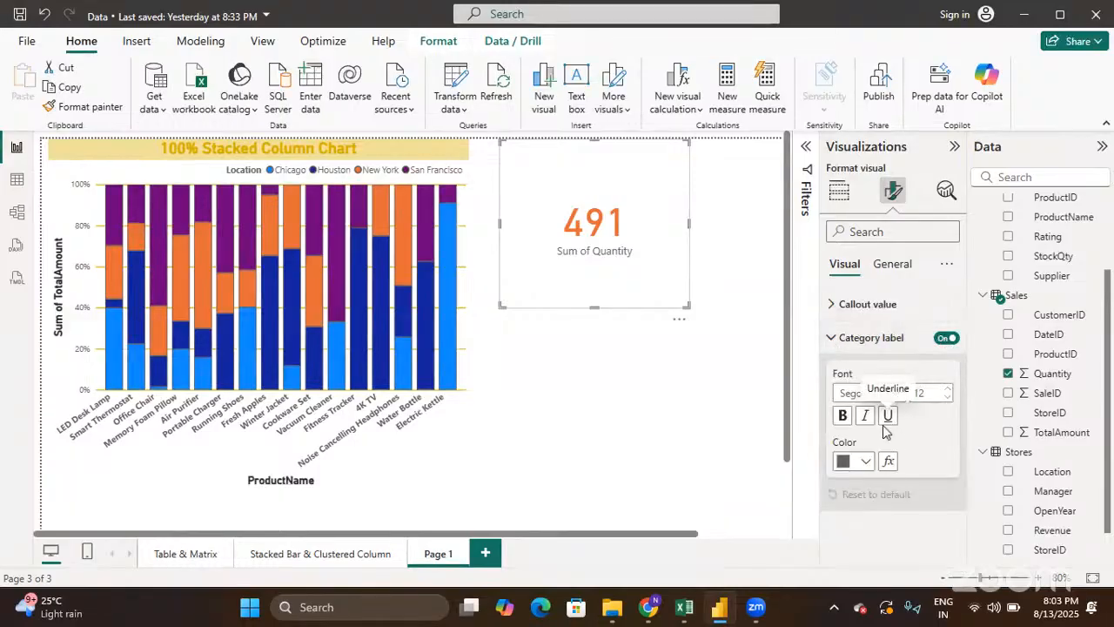
left_click(946, 389)
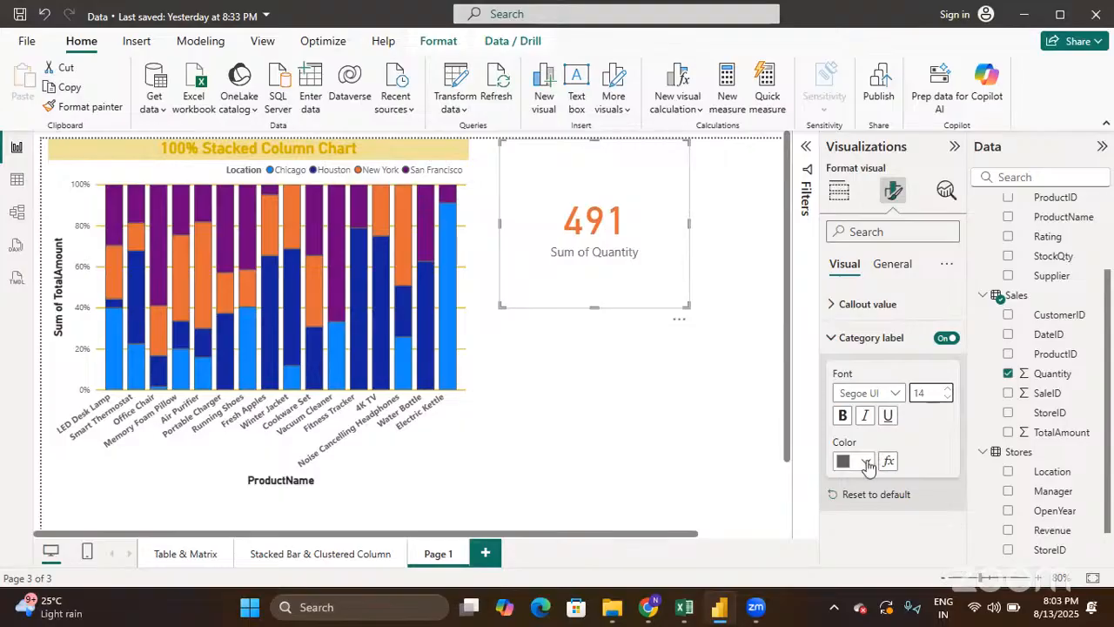
left_click(839, 425)
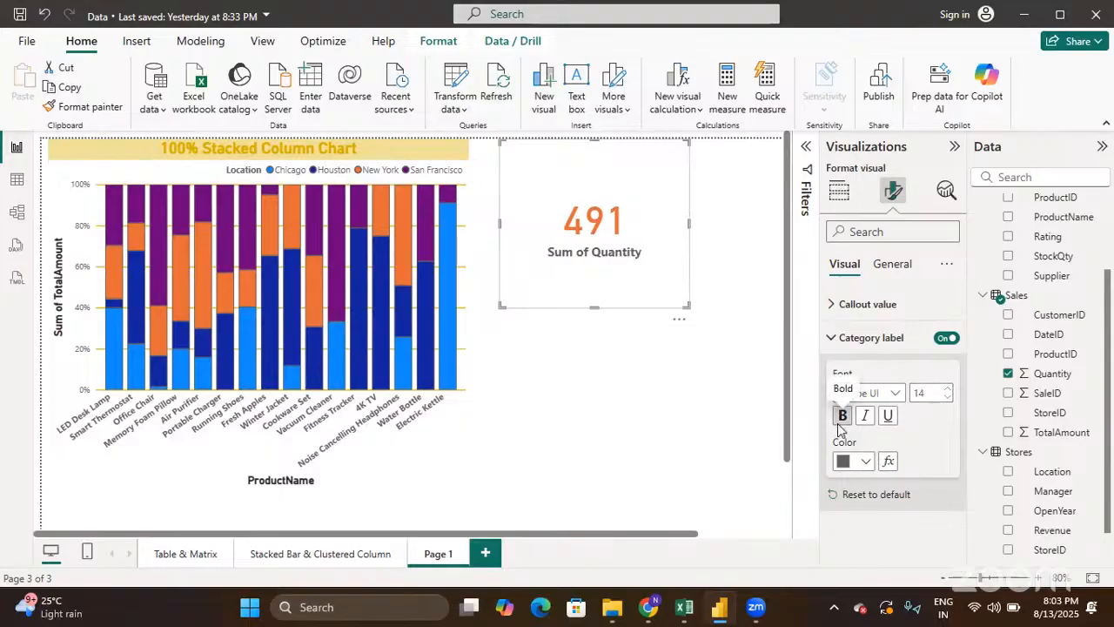
Color the card's category label with the lightest orange theme tint
left_click(867, 462)
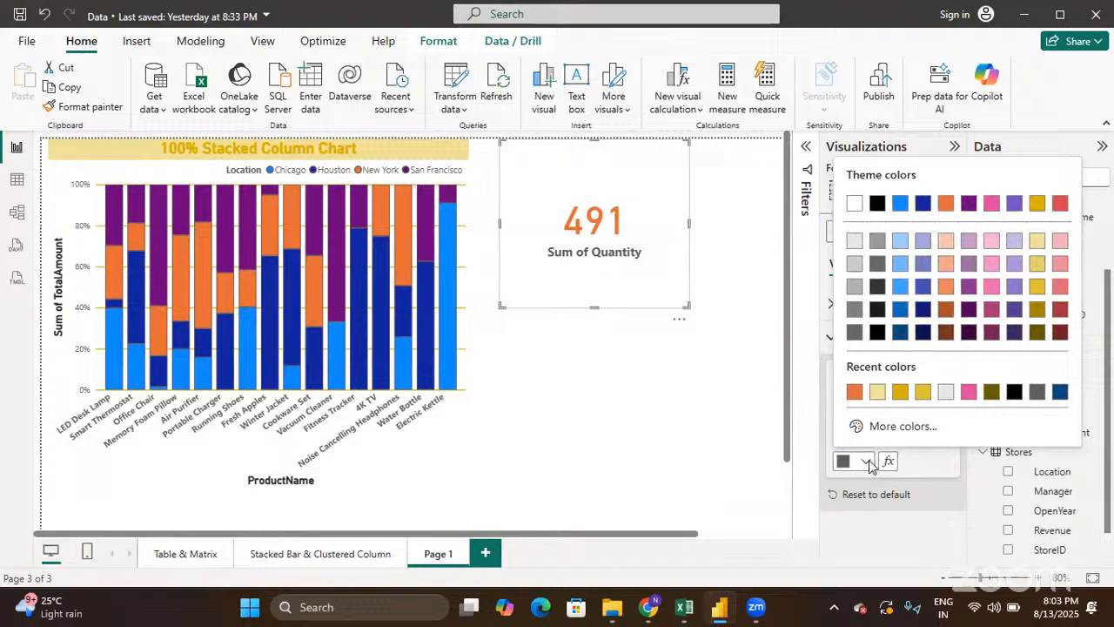
left_click(944, 241)
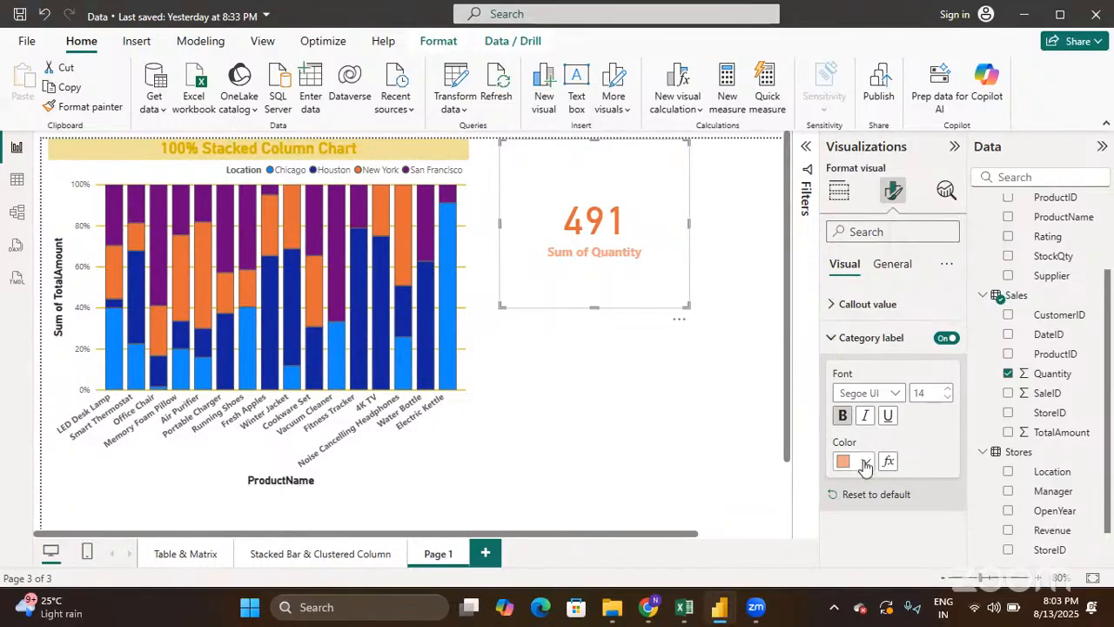
left_click(865, 463)
left_click(946, 241)
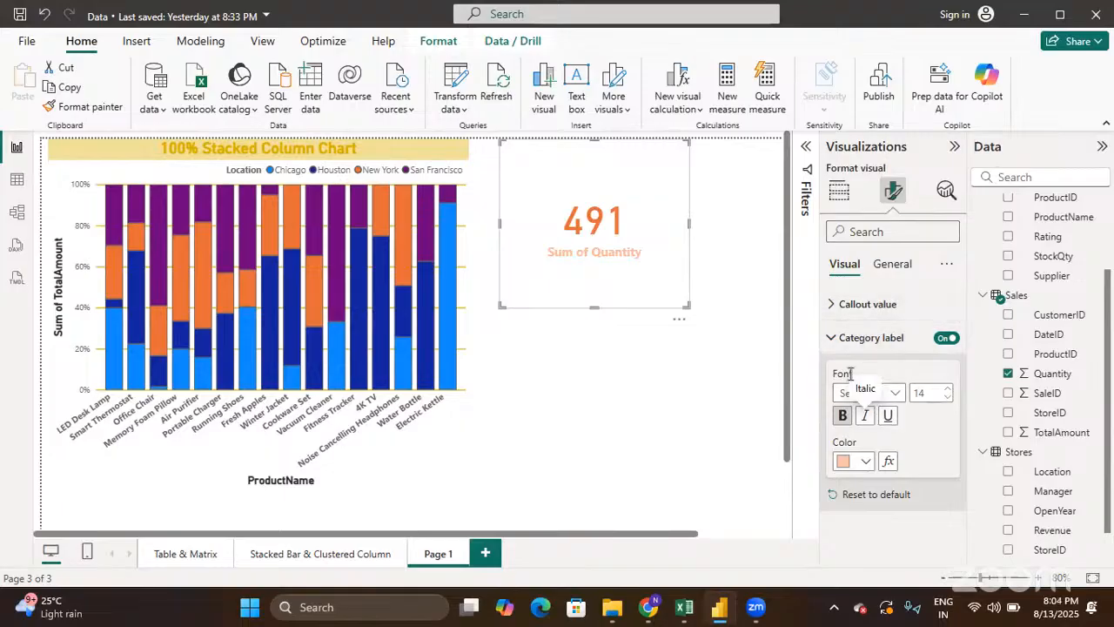
left_click(830, 342)
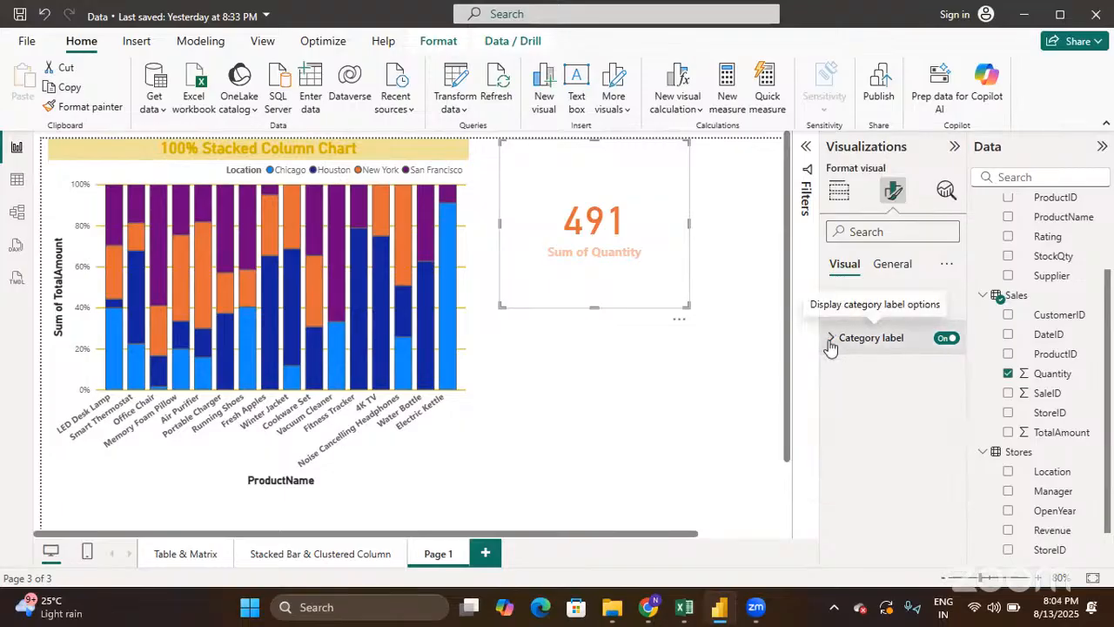
Add another Q&A visual to the page, separate from the quantity card
left_click(839, 190)
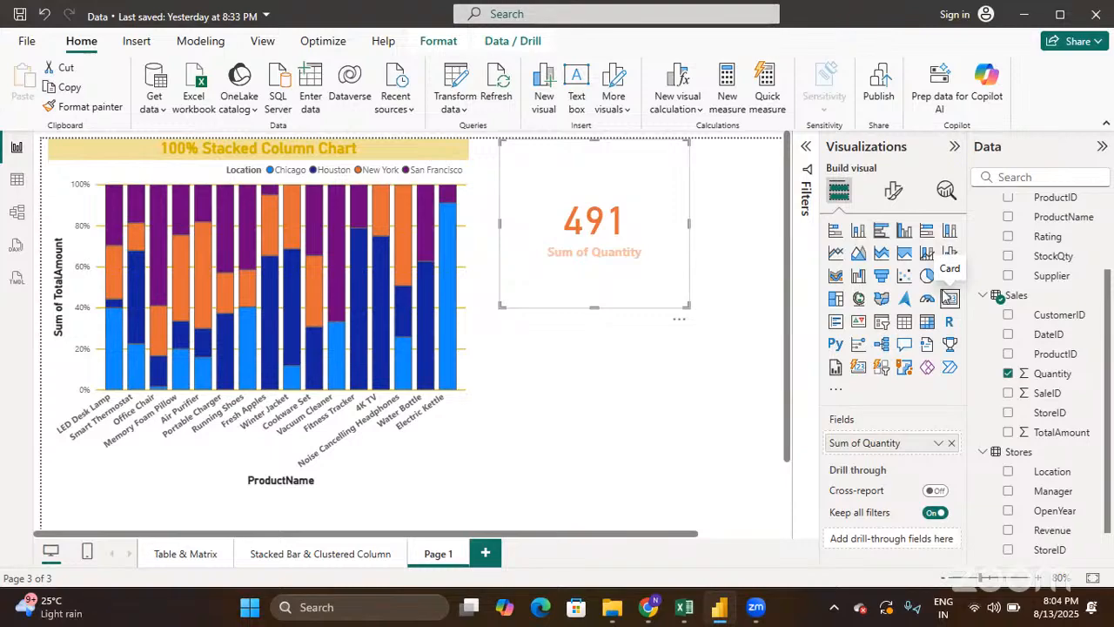
left_click(635, 392)
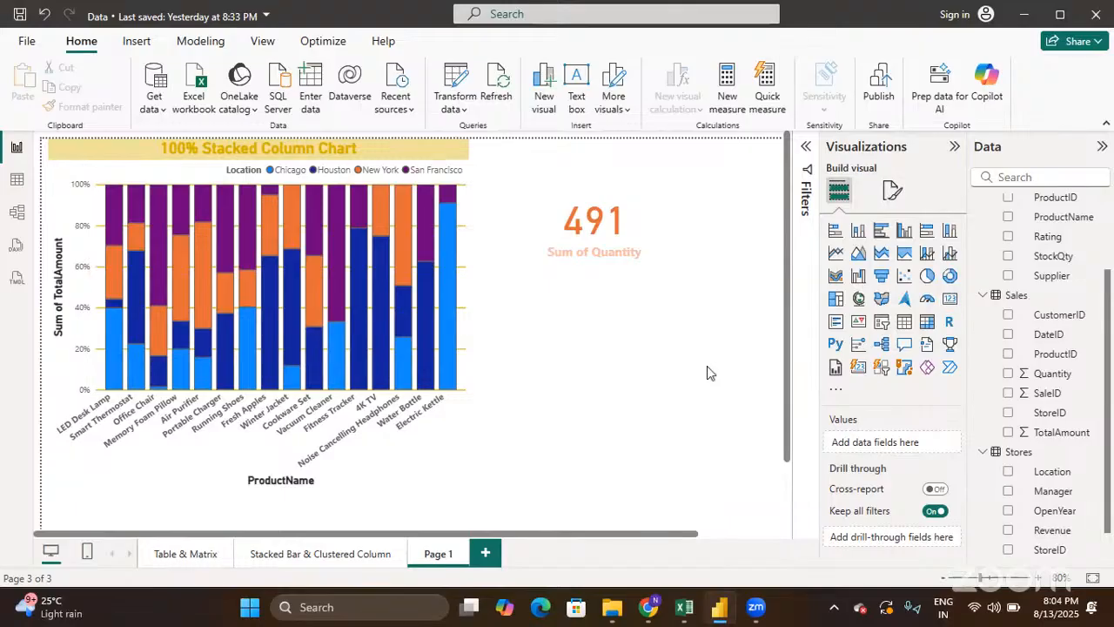
left_click(904, 344)
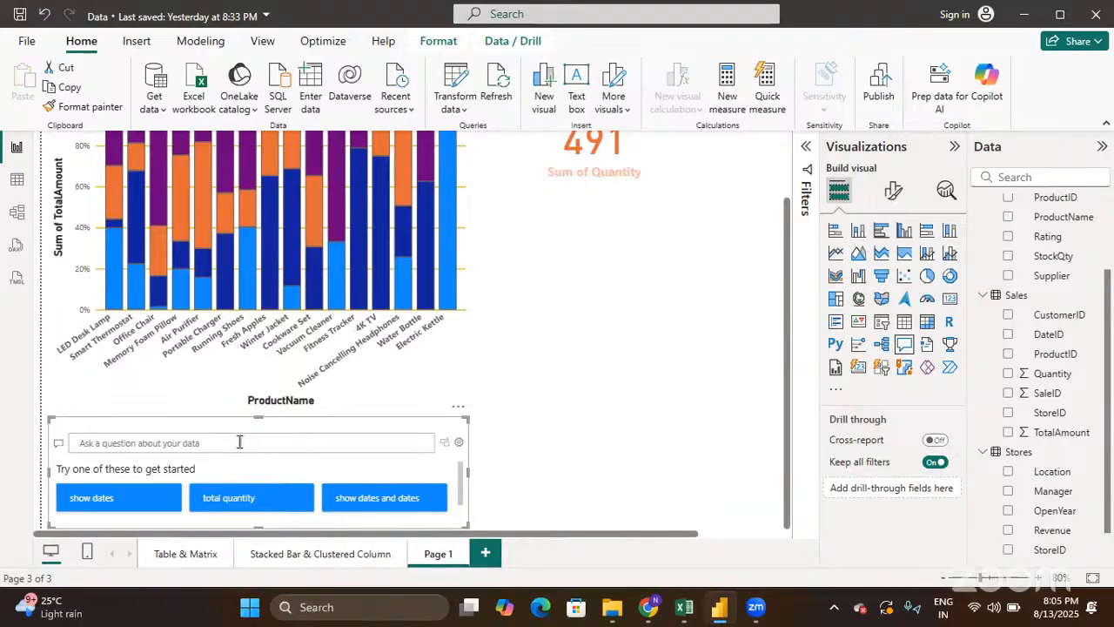
Ask the new Q&A visual for "Sum of total amount" using the suggested completion
type("A")
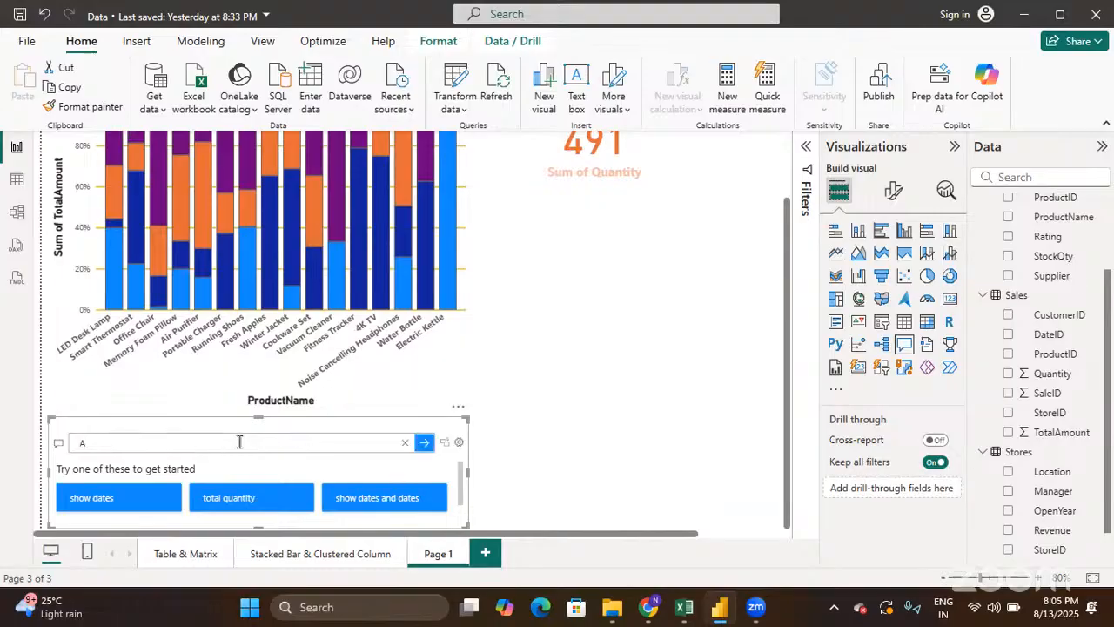
key("BackSpace")
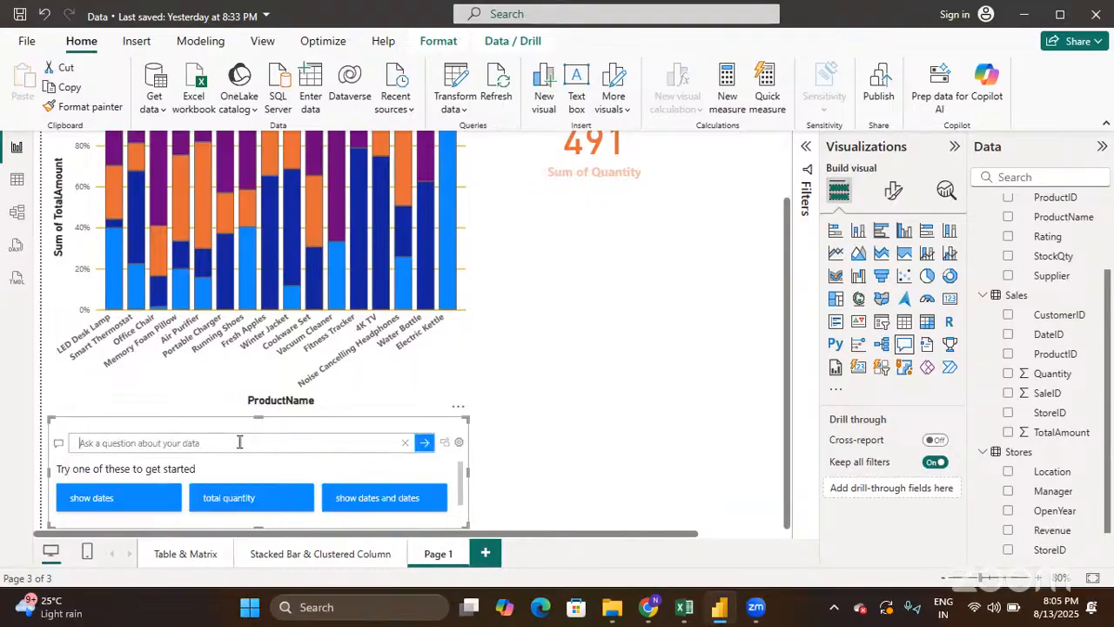
type("T")
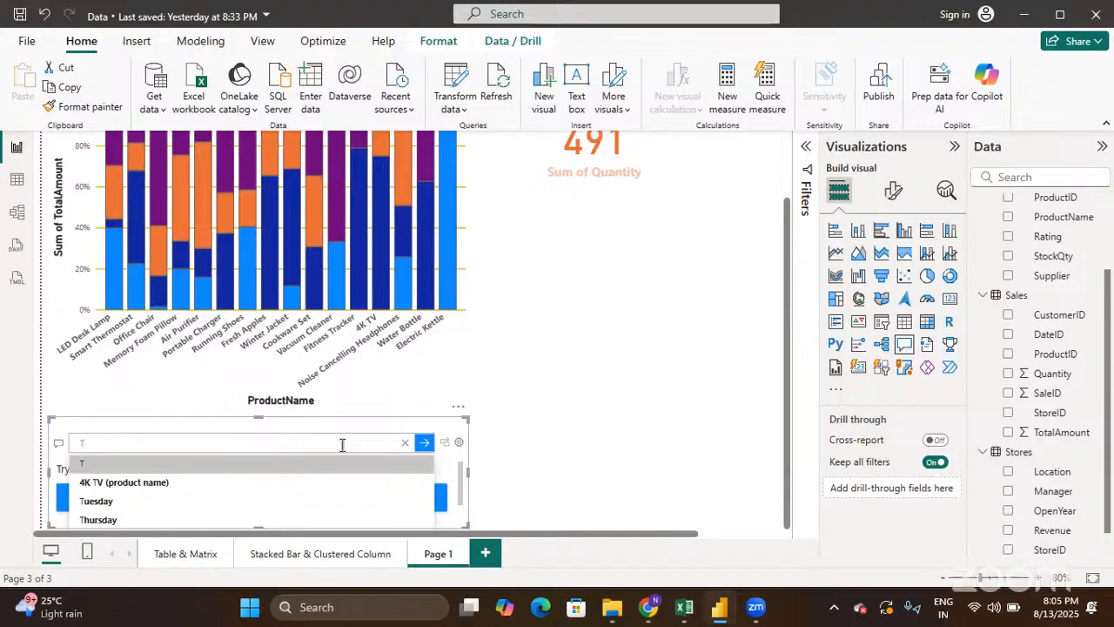
key("BackSpace")
type("Su")
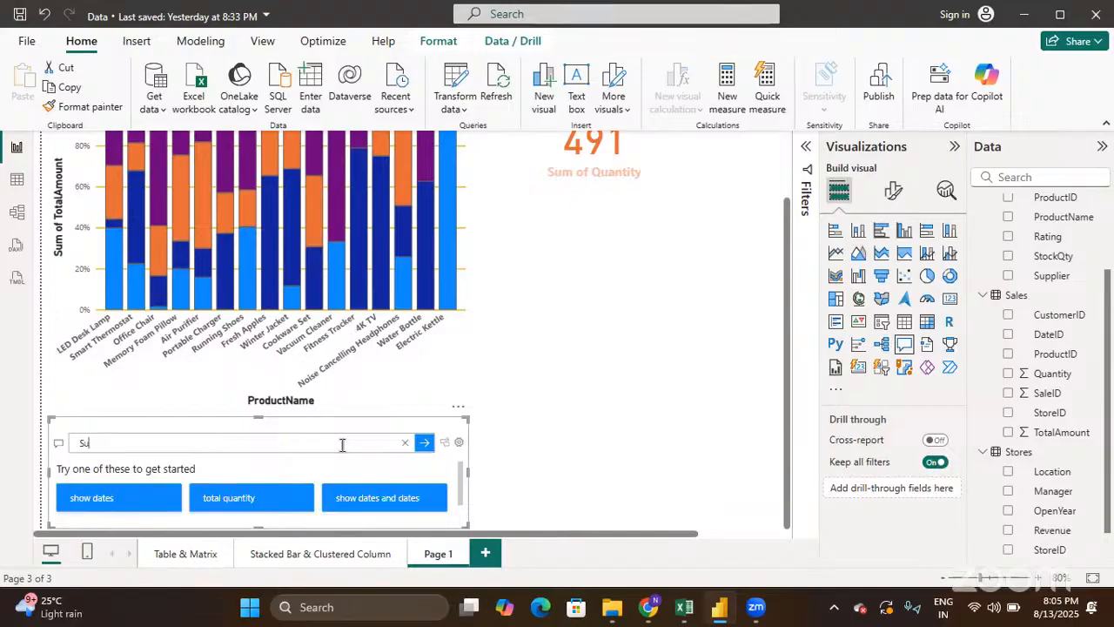
type("m of")
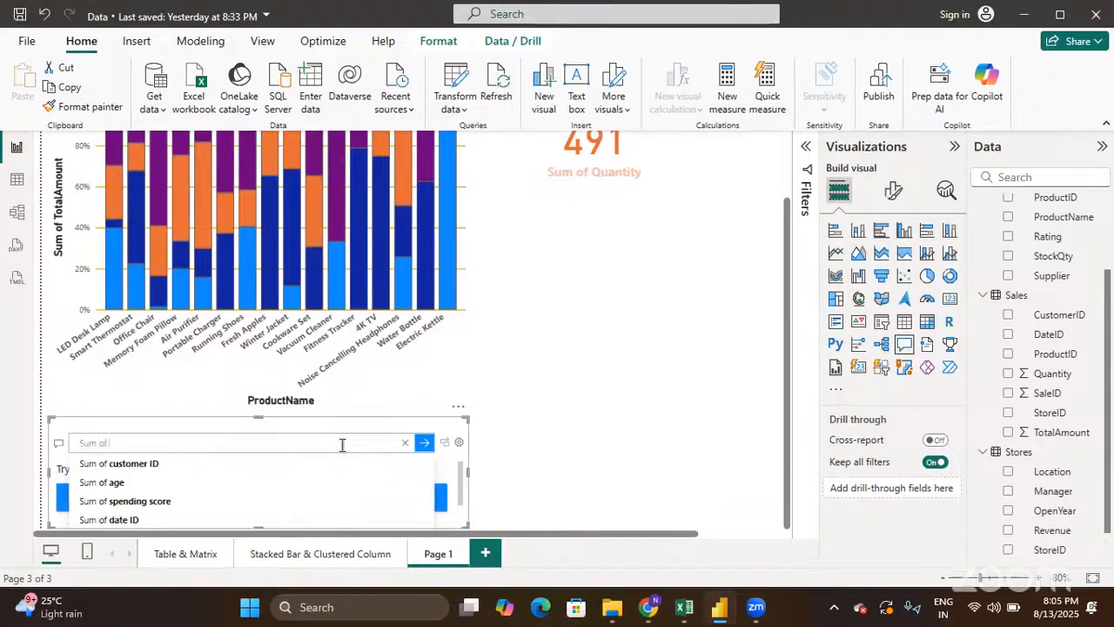
type(" o")
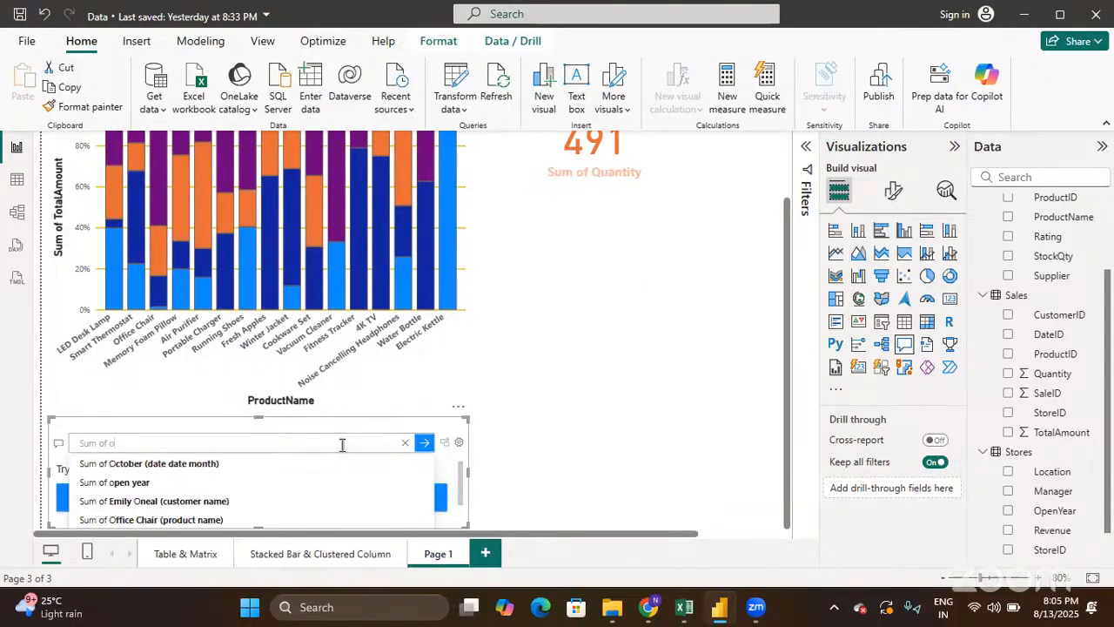
key("BackSpace")
type("t")
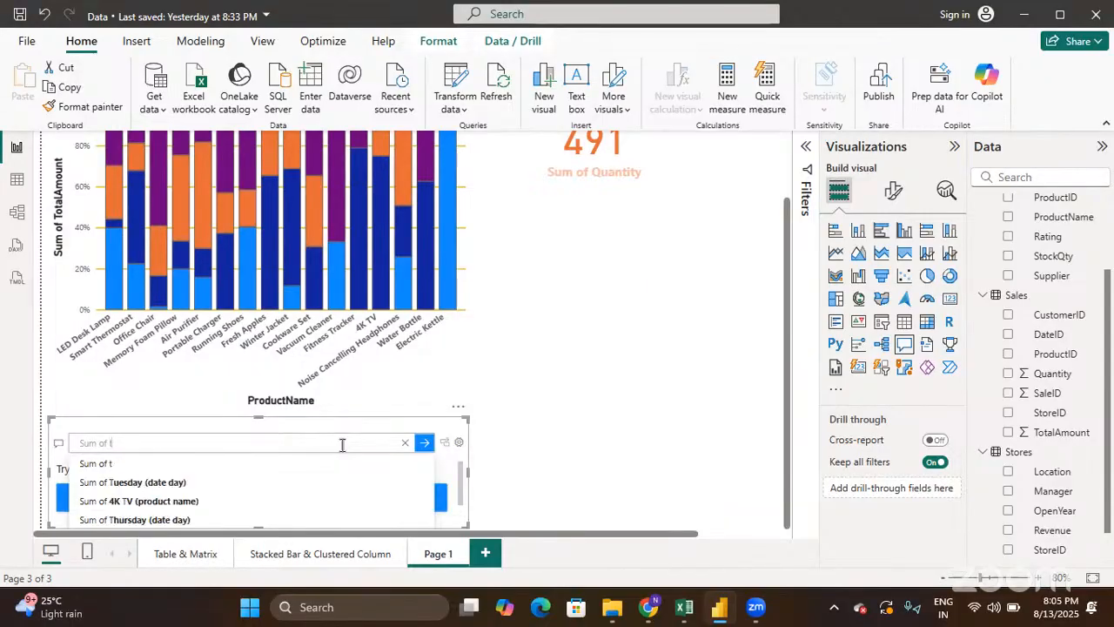
type("ot")
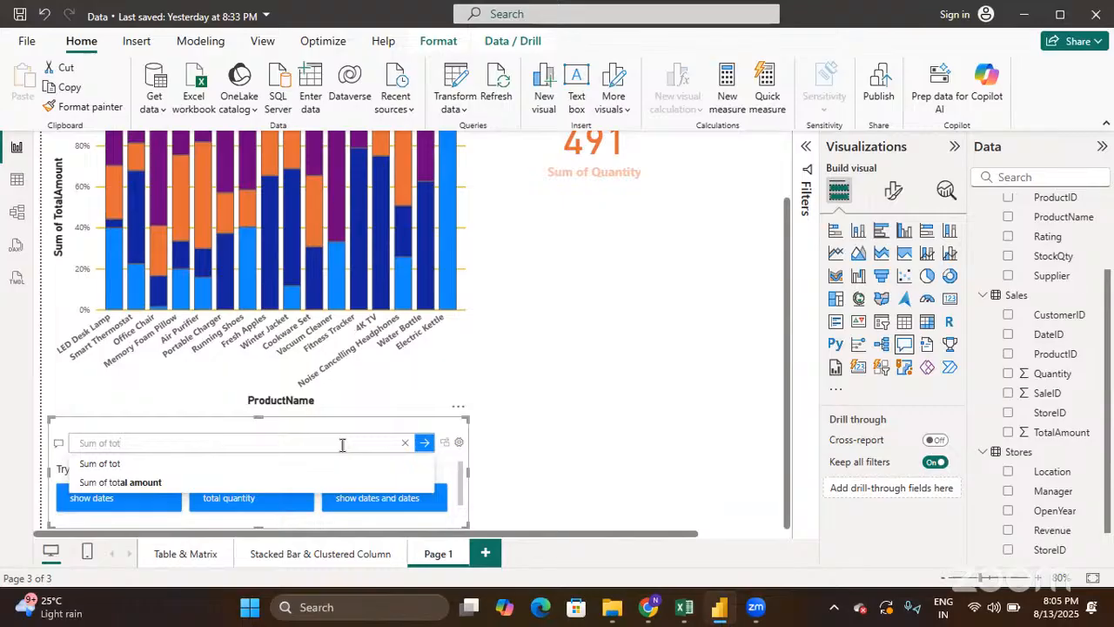
key("Down")
key("Down")
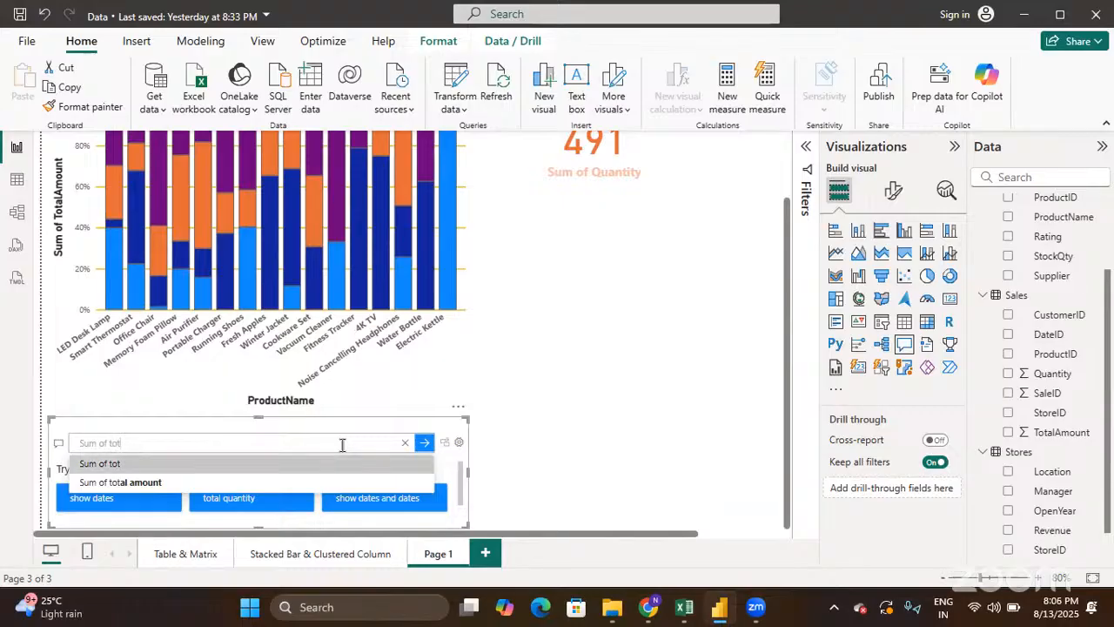
left_click(177, 483)
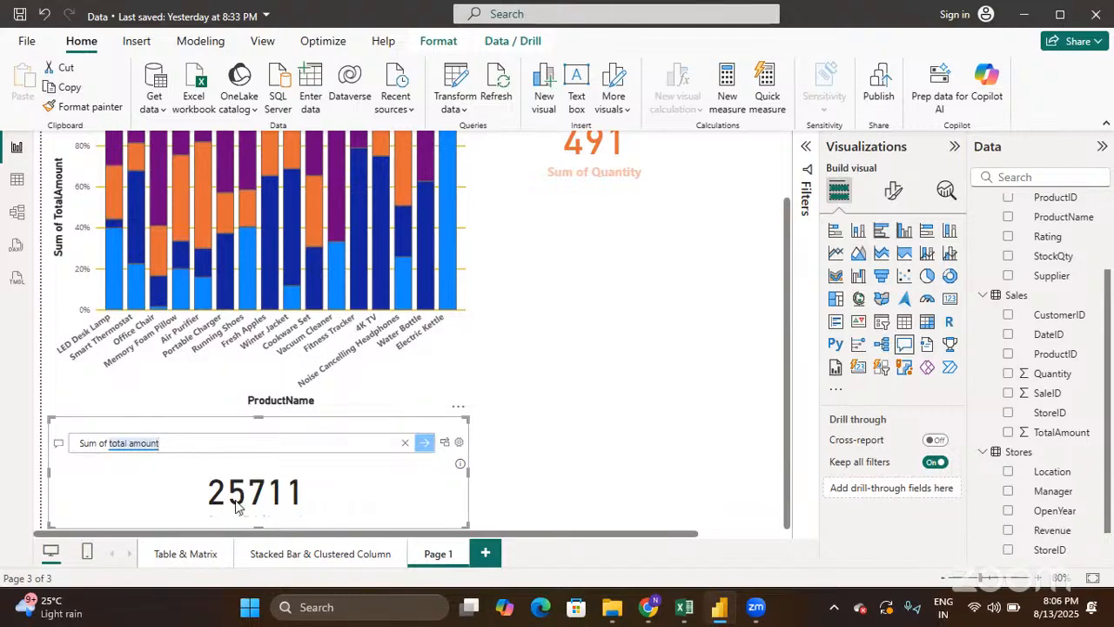
Compare the Q&A visual's total amount with the table total on the Table & Matrix page, returning to Page 1
mouse_move(291, 513)
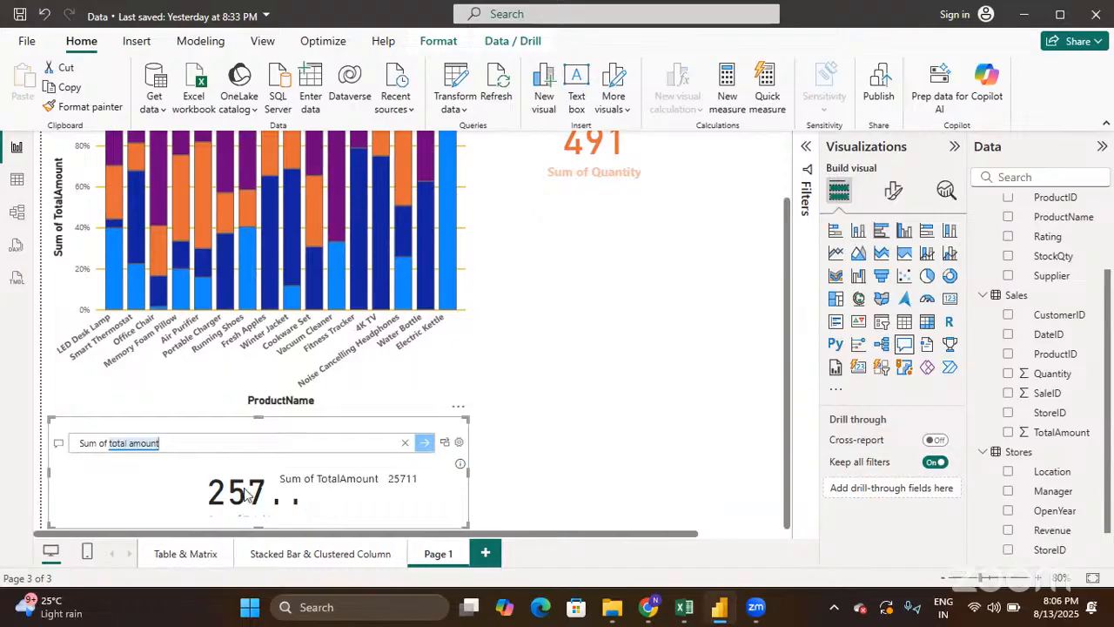
left_click(185, 553)
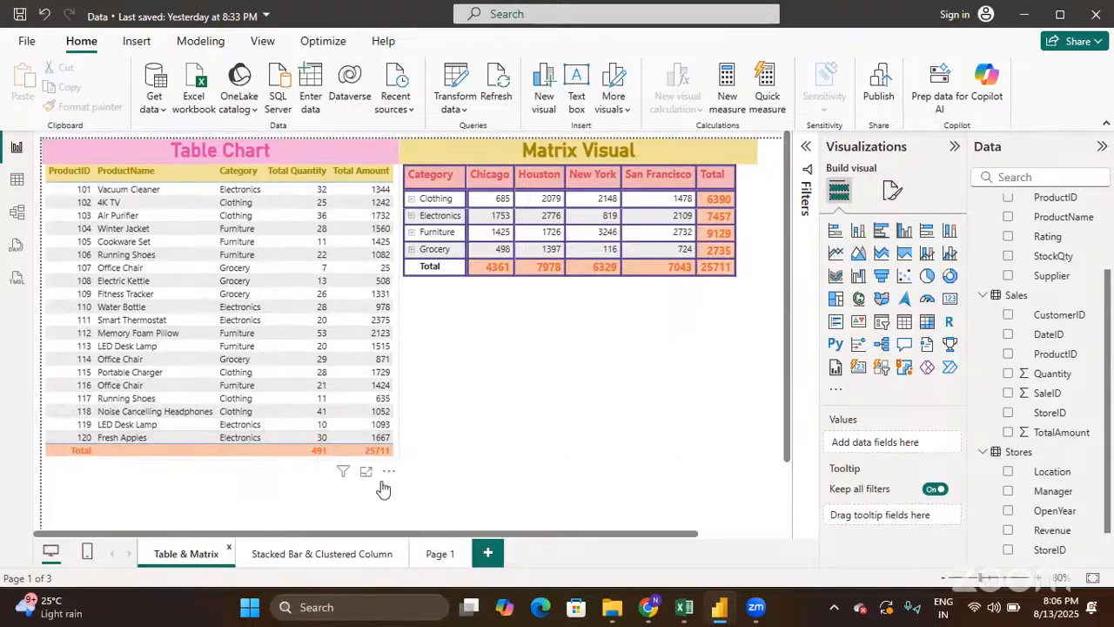
left_click(435, 554)
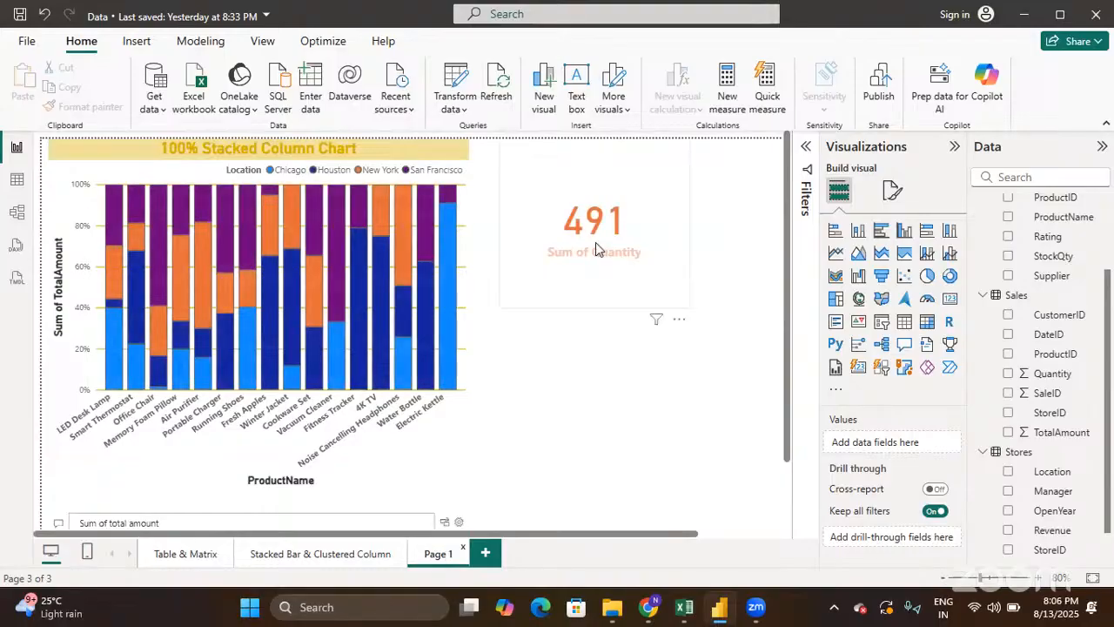
scroll(468, 460, "down", 2)
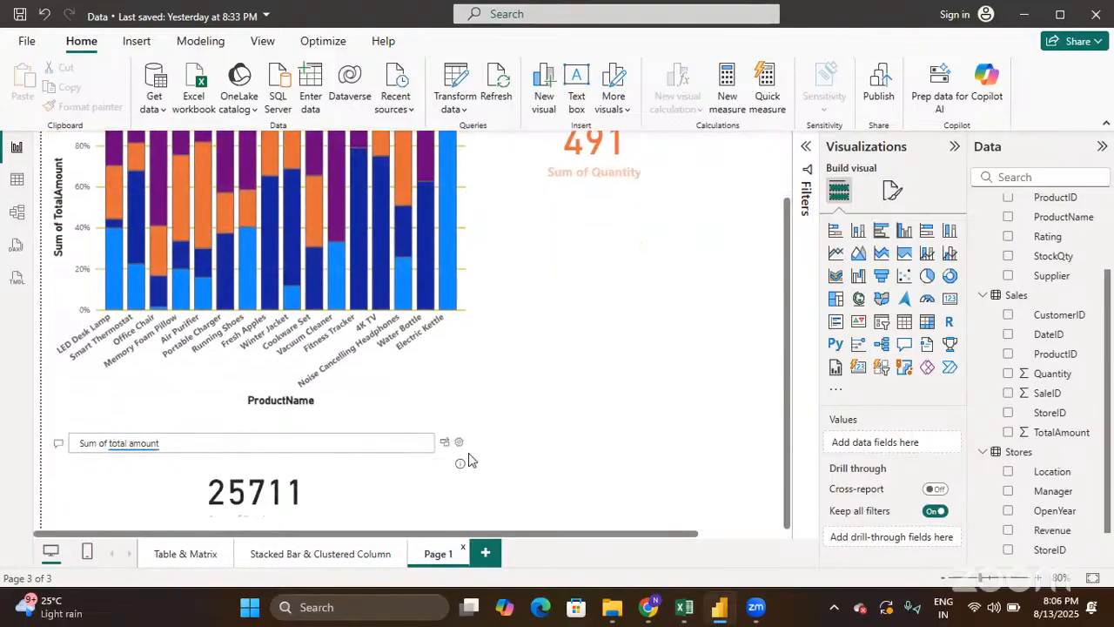
Convert the total amount Q&A visual to a Card (new) visual and open its Layout formatting options
left_click(365, 505)
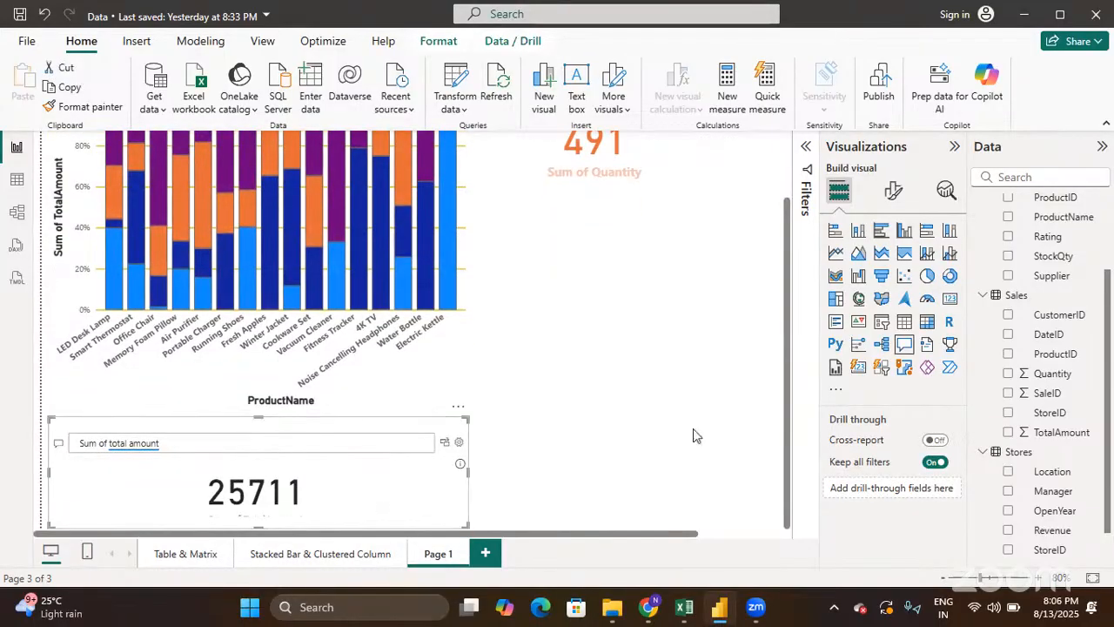
left_click(859, 368)
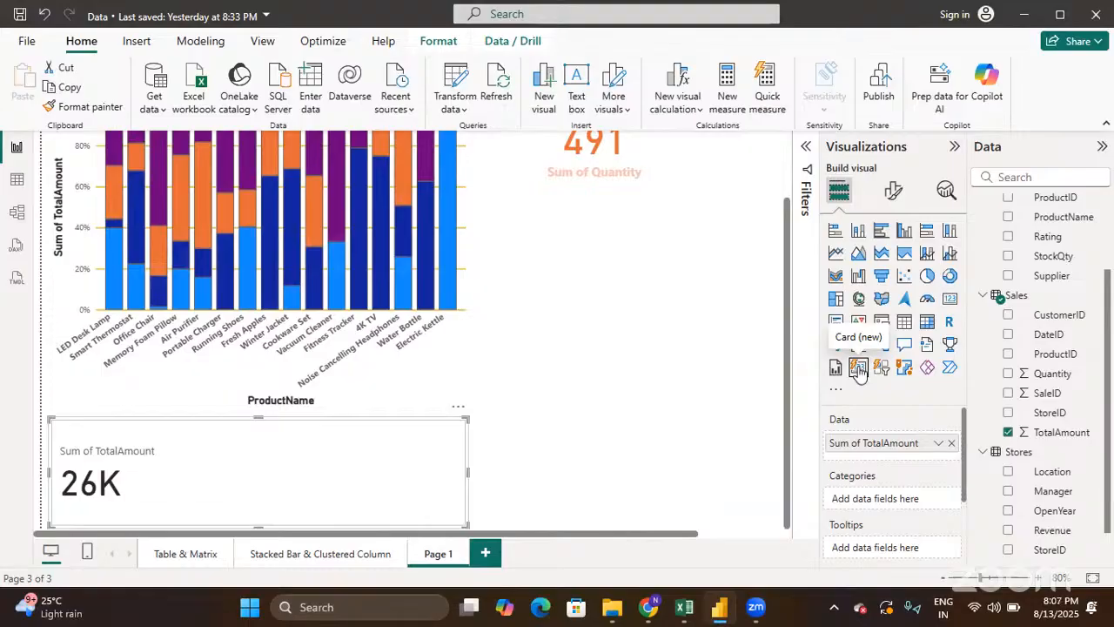
left_click(892, 191)
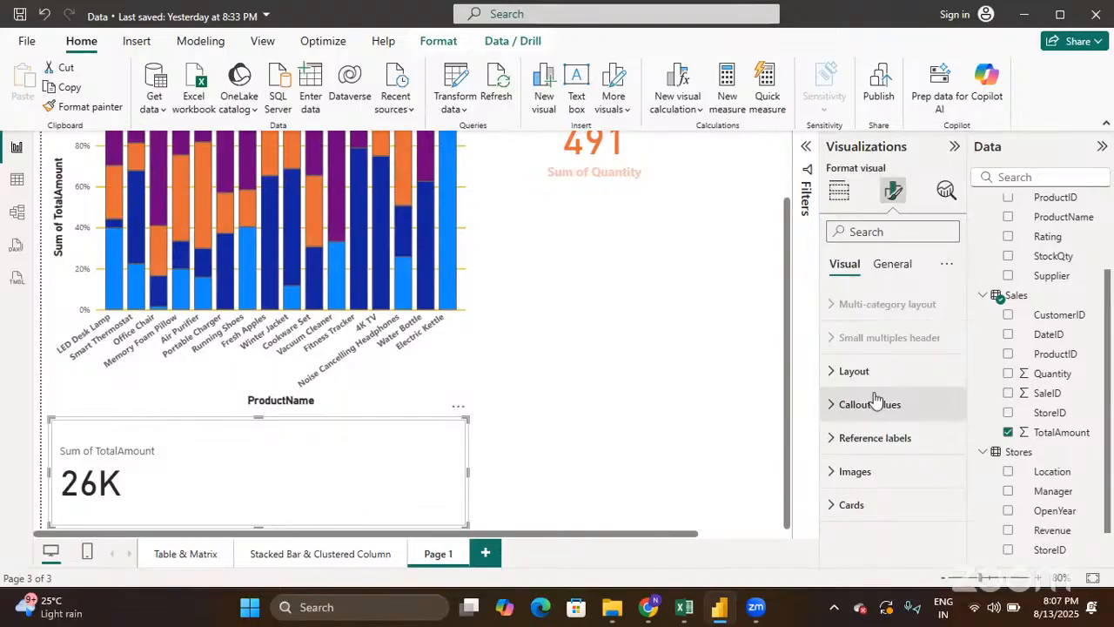
left_click(833, 376)
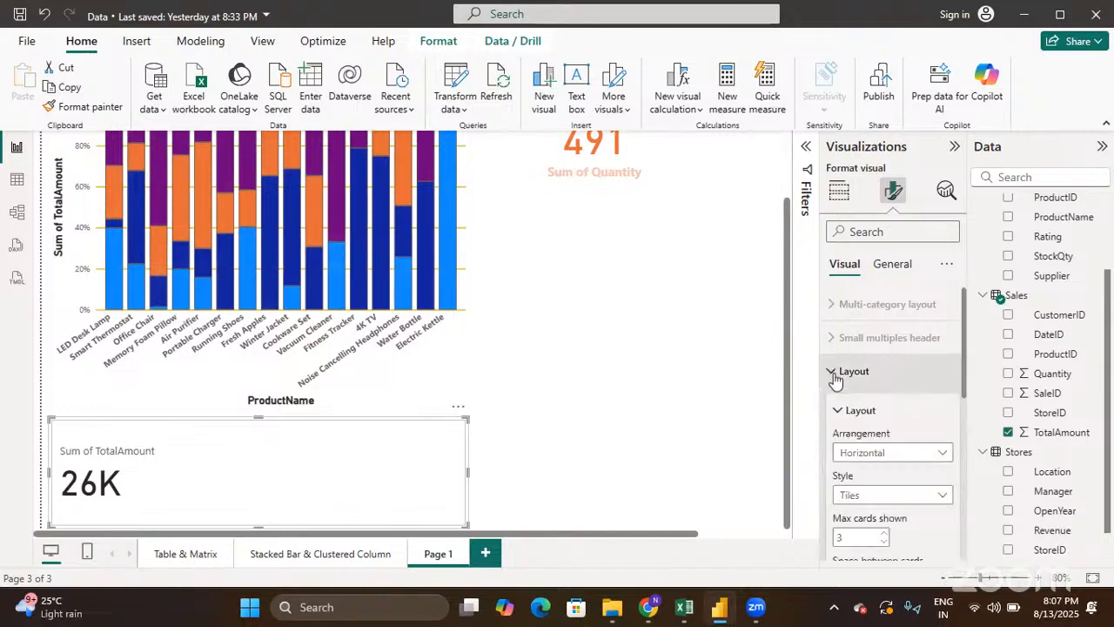
Review the arrangement choices in the TotalAmount card's Layout settings, keeping Horizontal, and collapse the section
scroll(836, 379, "down", 2)
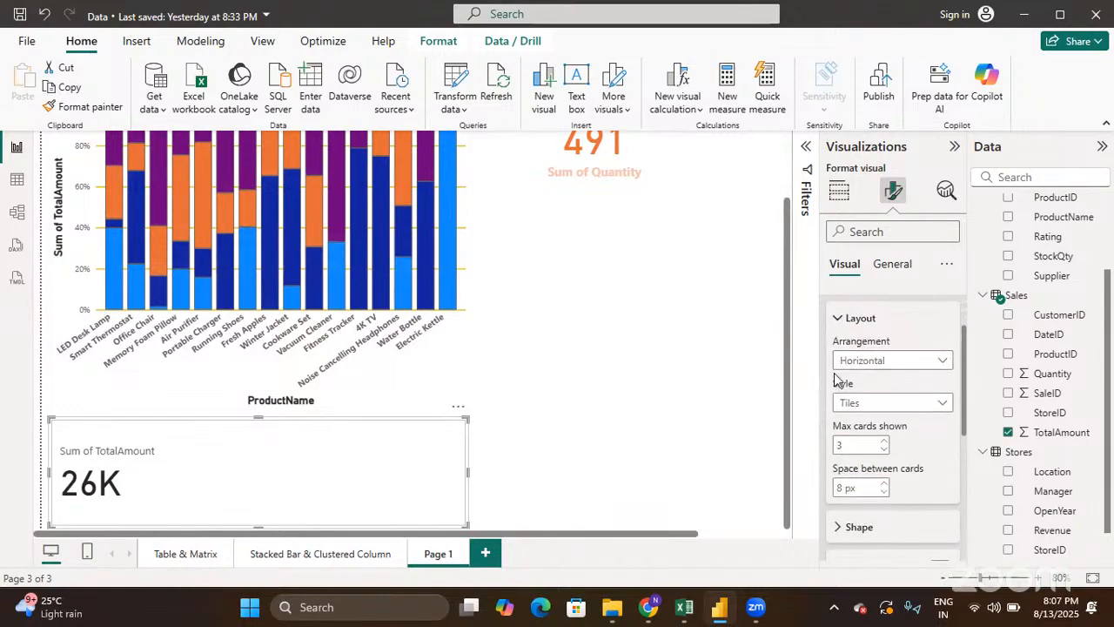
left_click(885, 369)
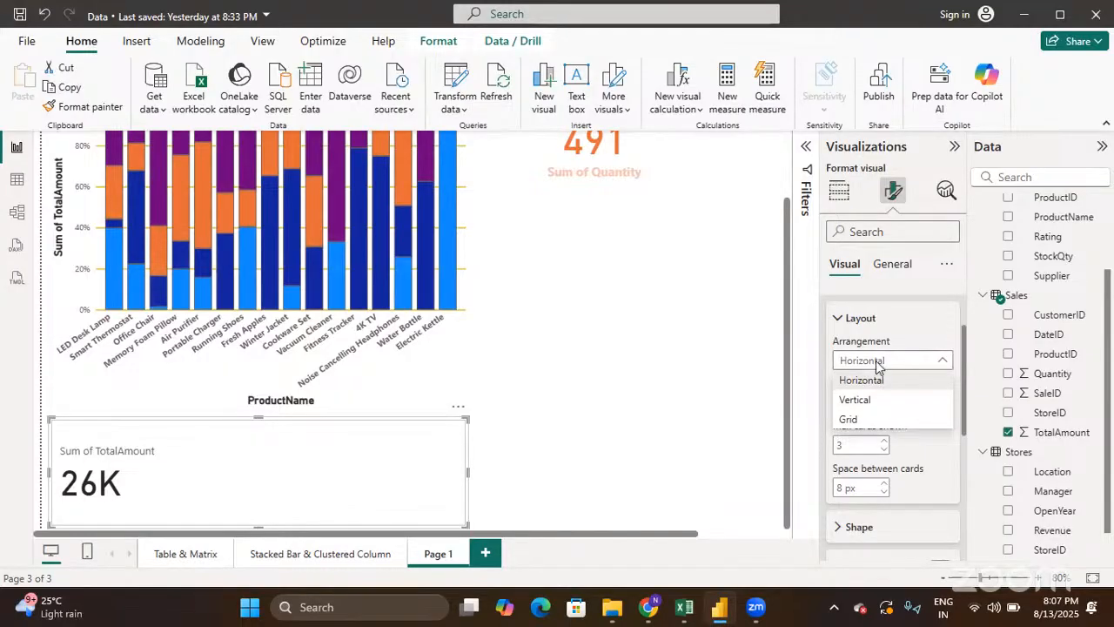
left_click(876, 364)
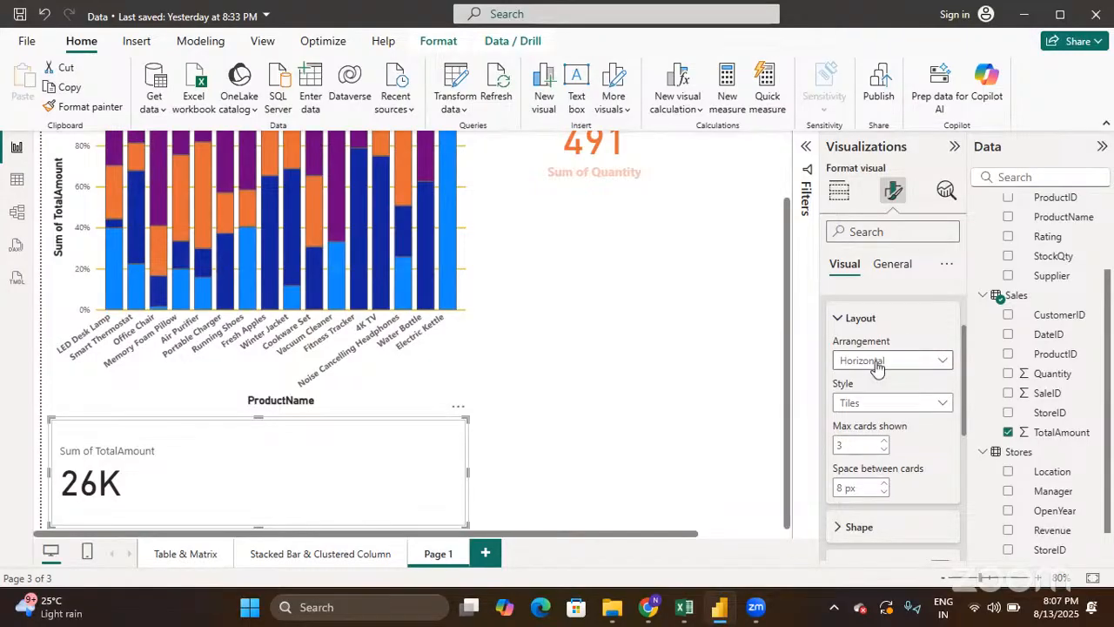
scroll(877, 367, "up", 1)
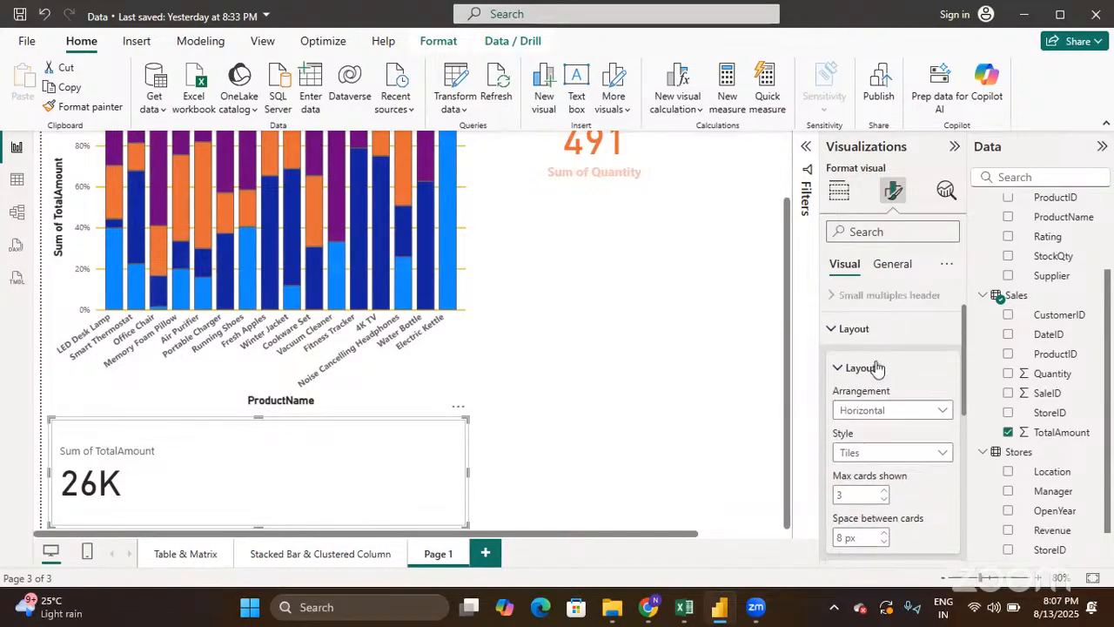
left_click(837, 329)
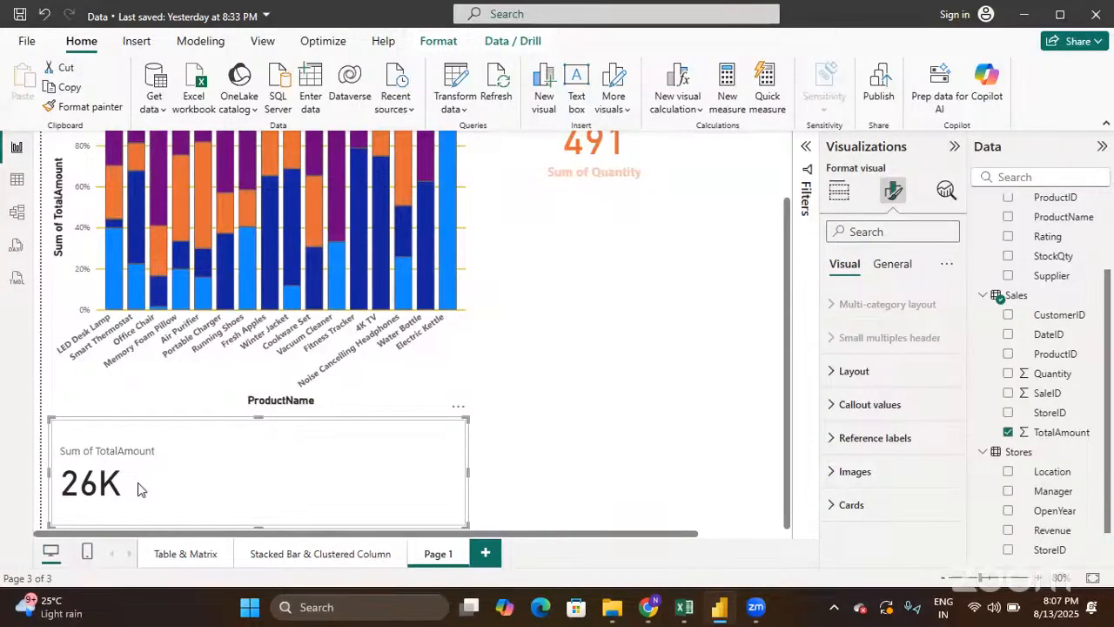
Format the TotalAmount card's callout value with font size 47, bold text and a dark orange color
left_click(829, 407)
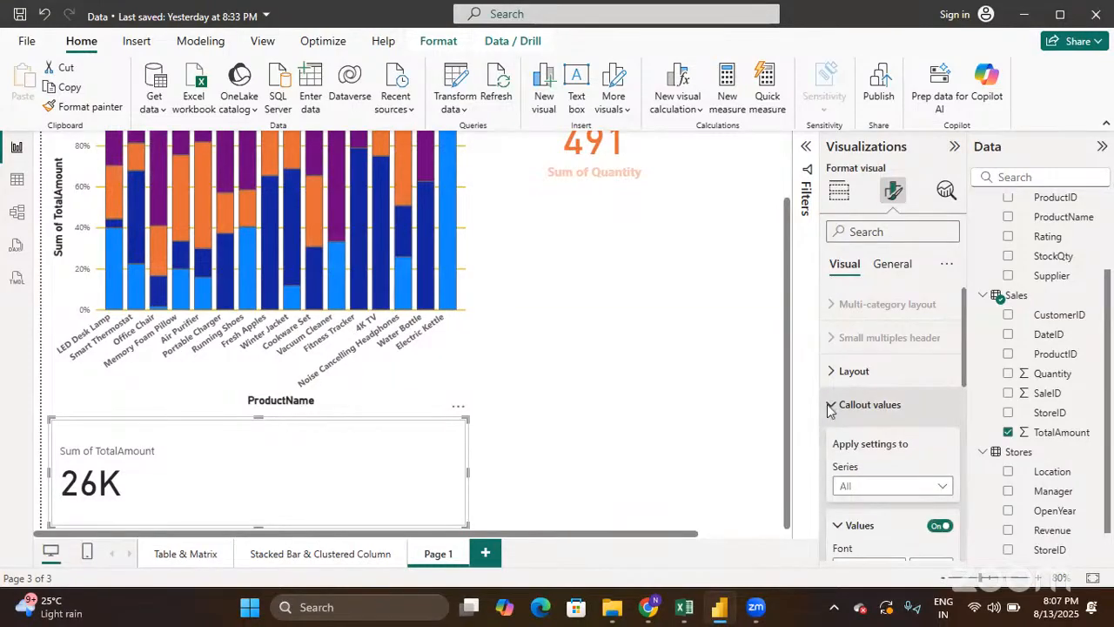
scroll(897, 476, "down", 1)
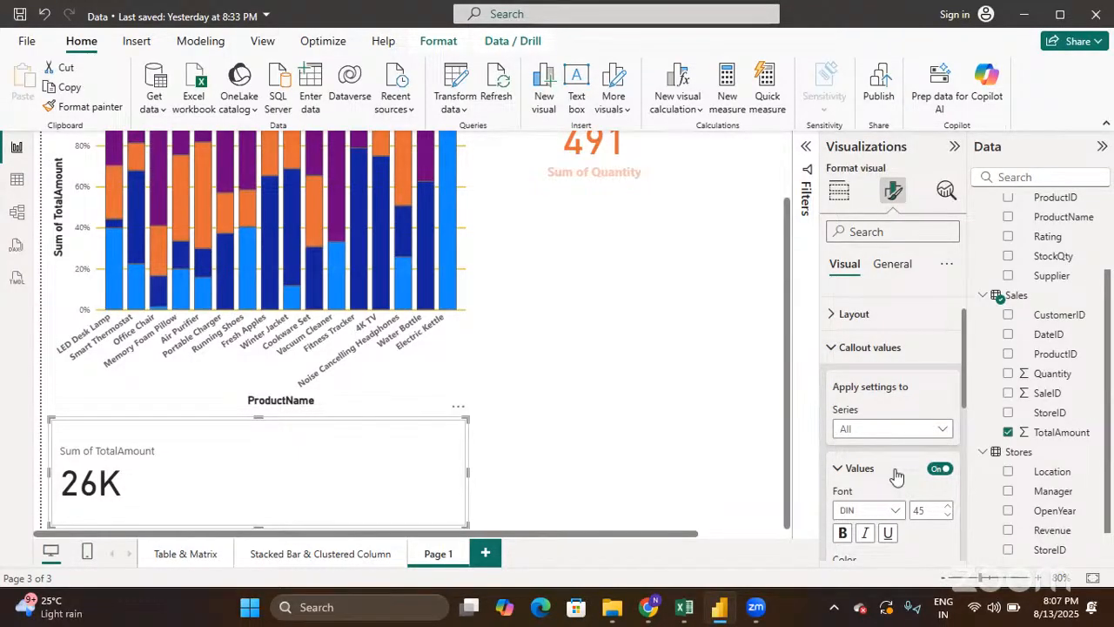
scroll(896, 475, "down", 1)
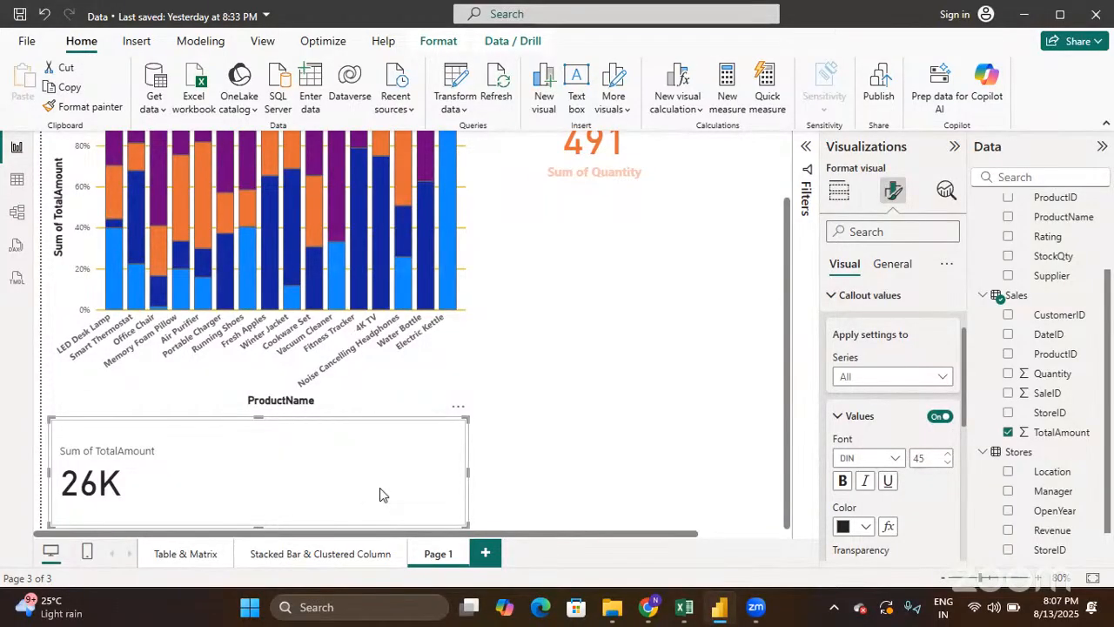
left_click(948, 459)
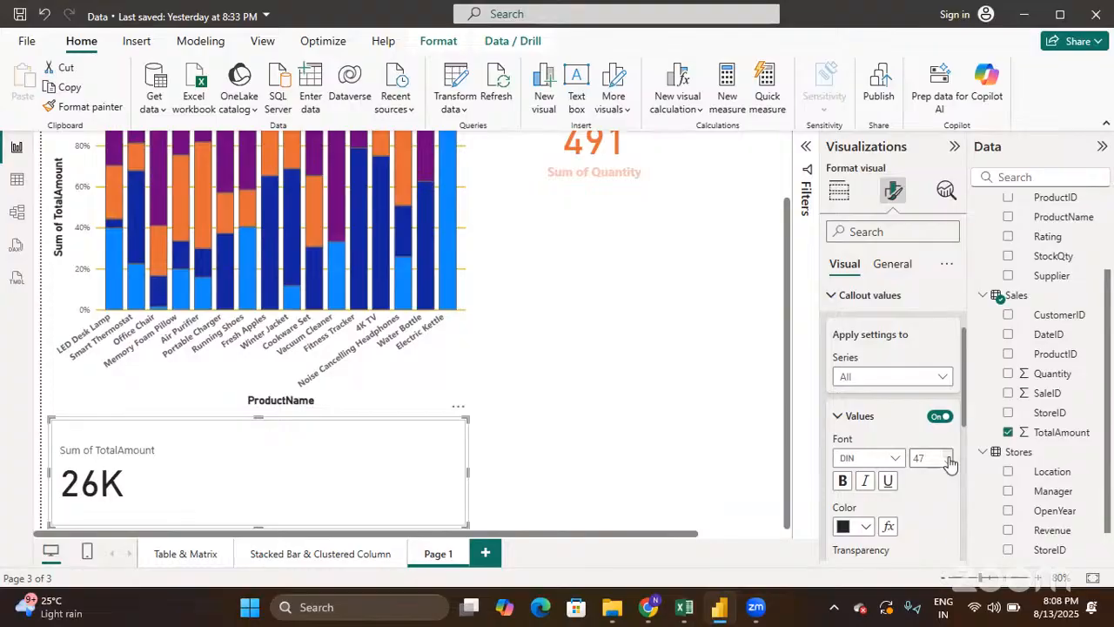
left_click(842, 481)
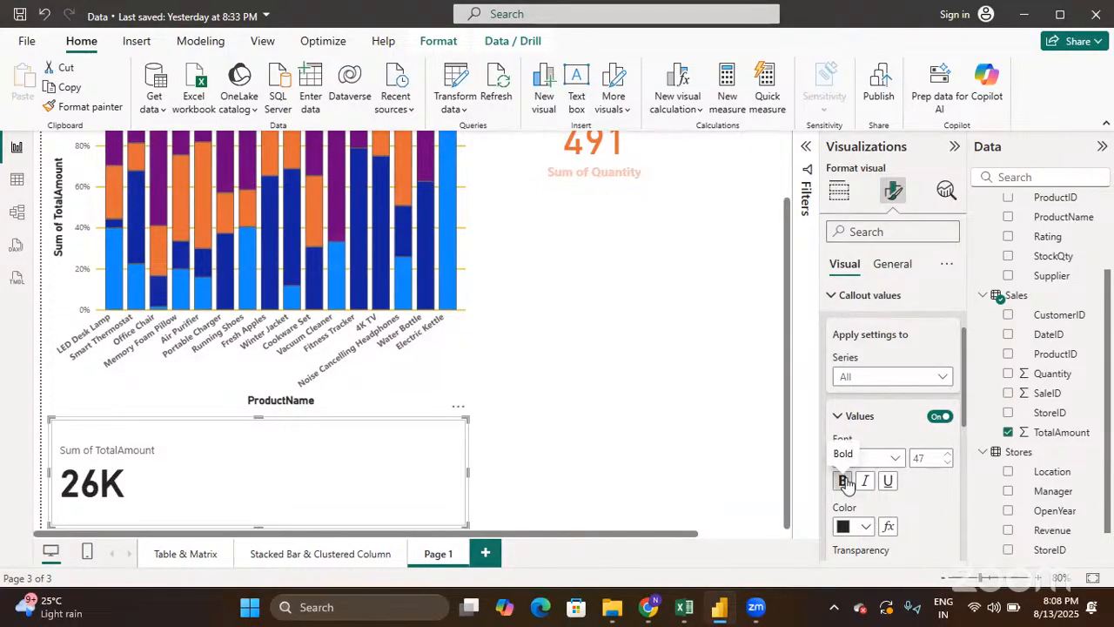
scroll(846, 483, "down", 1)
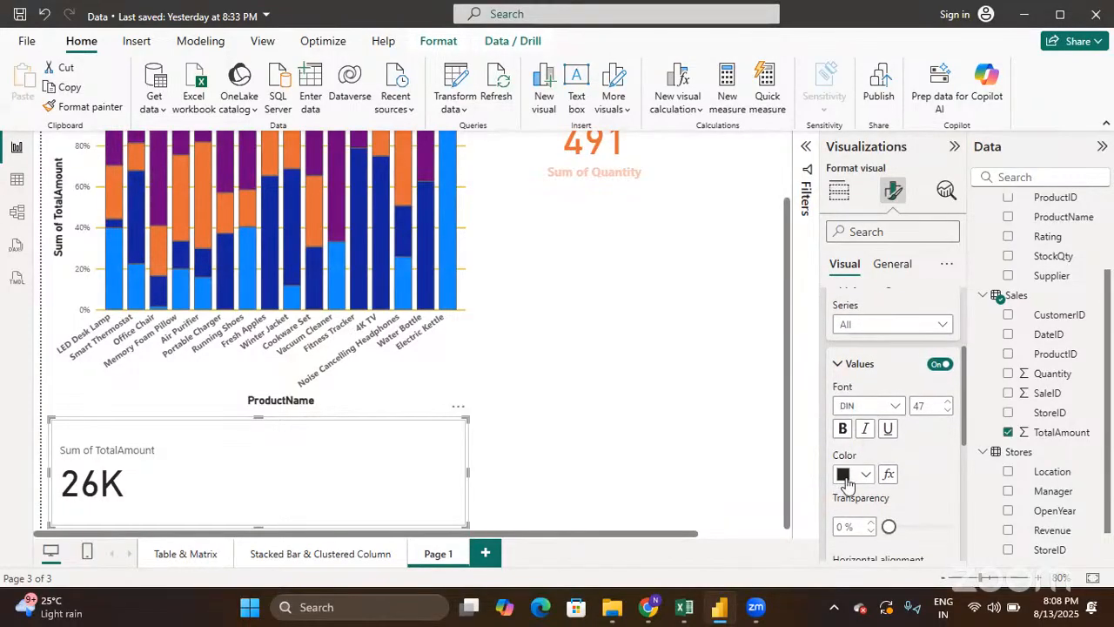
left_click(867, 476)
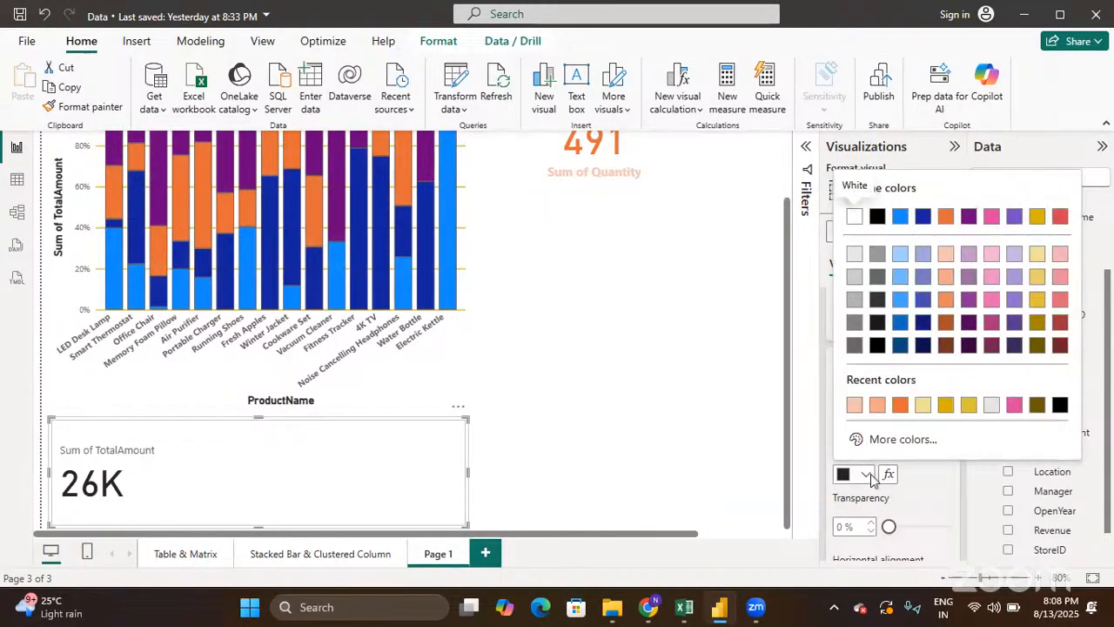
left_click(946, 322)
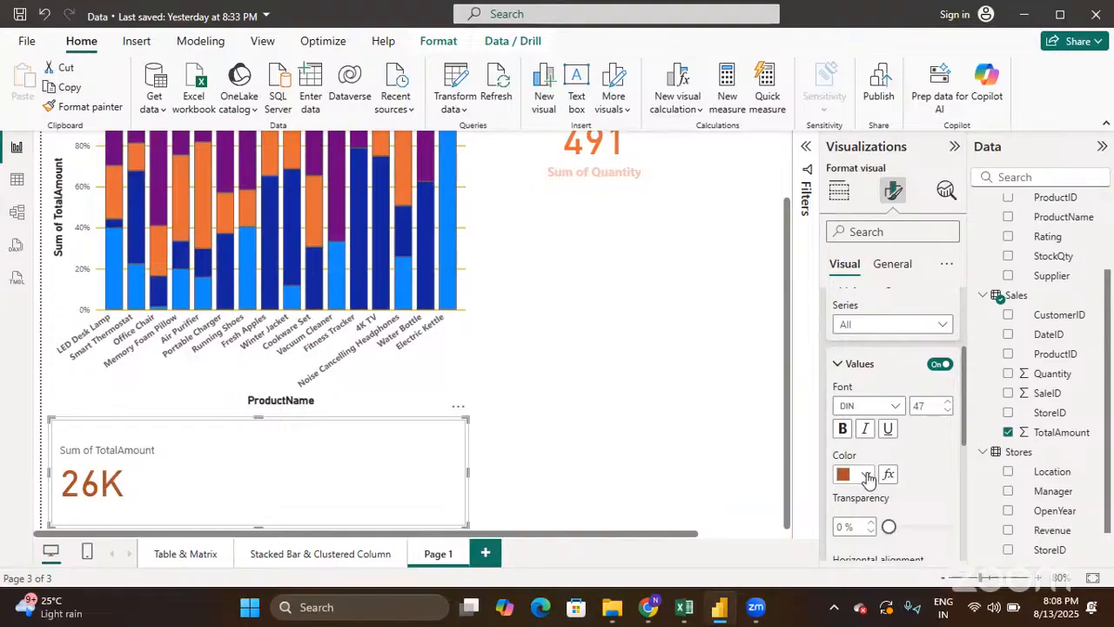
left_click(842, 428)
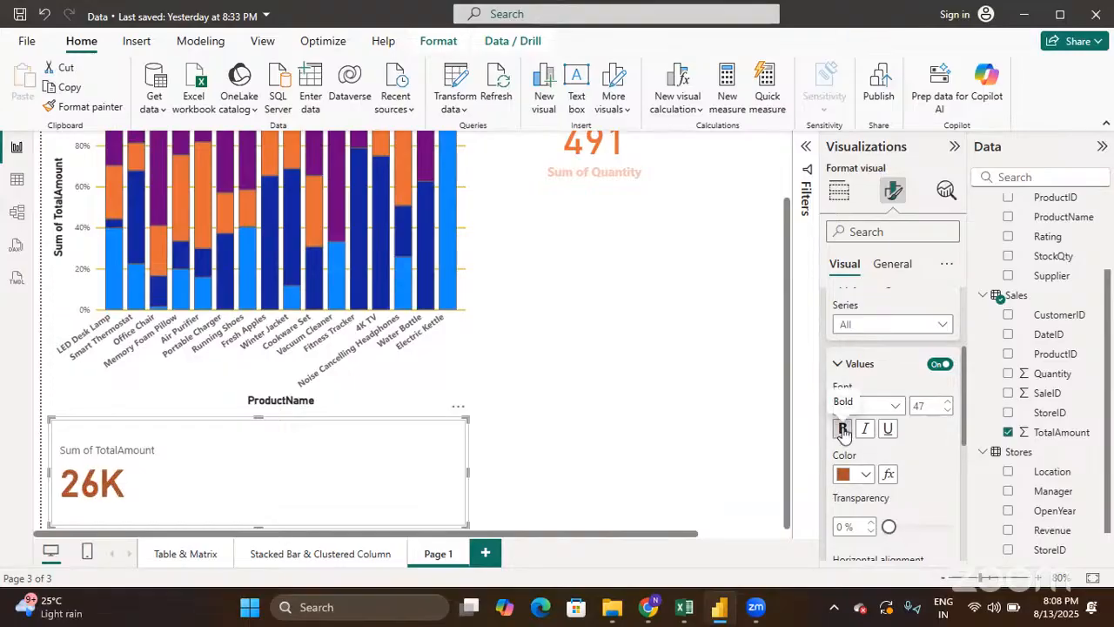
Make the TotalAmount card's label bold and light orange, and collapse the callout value settings
scroll(842, 428, "down", 2)
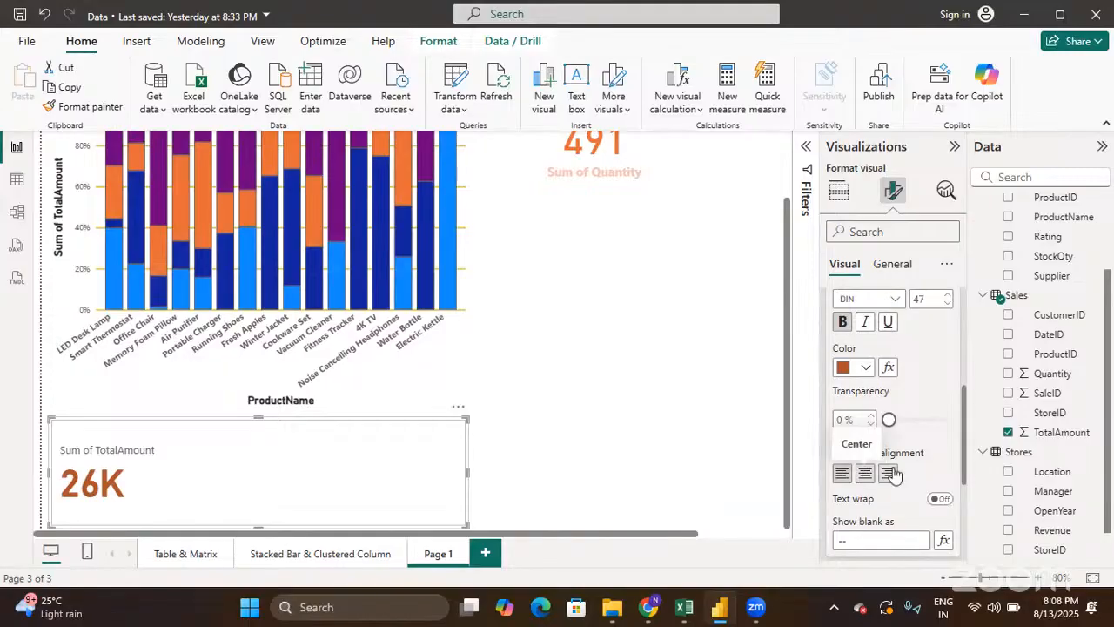
scroll(894, 472, "down", 2)
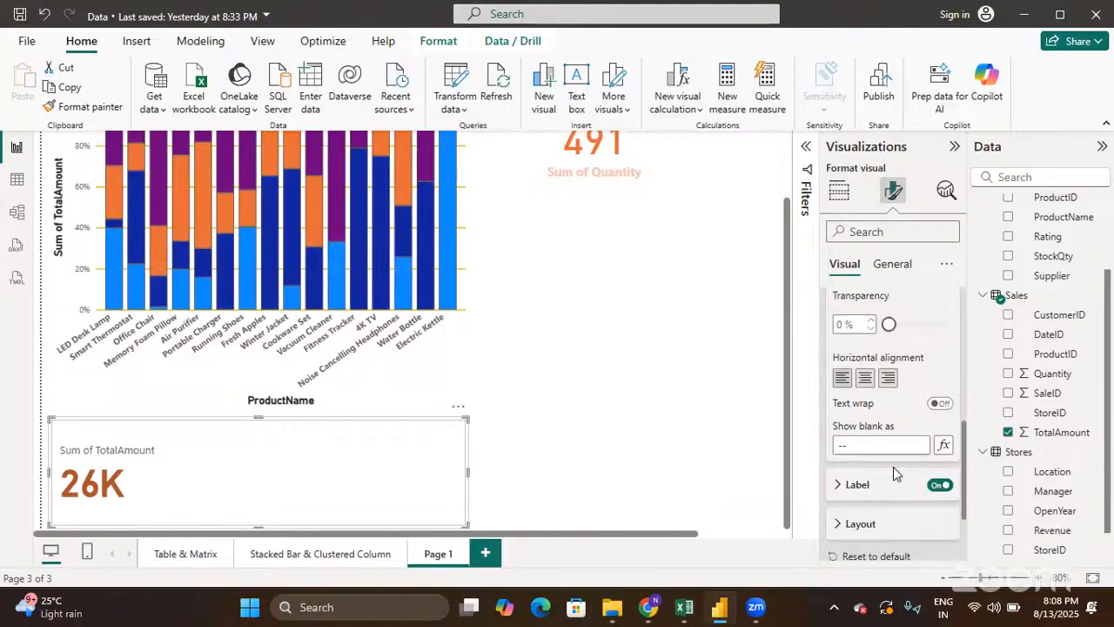
left_click(841, 483)
scroll(842, 484, "down", 3)
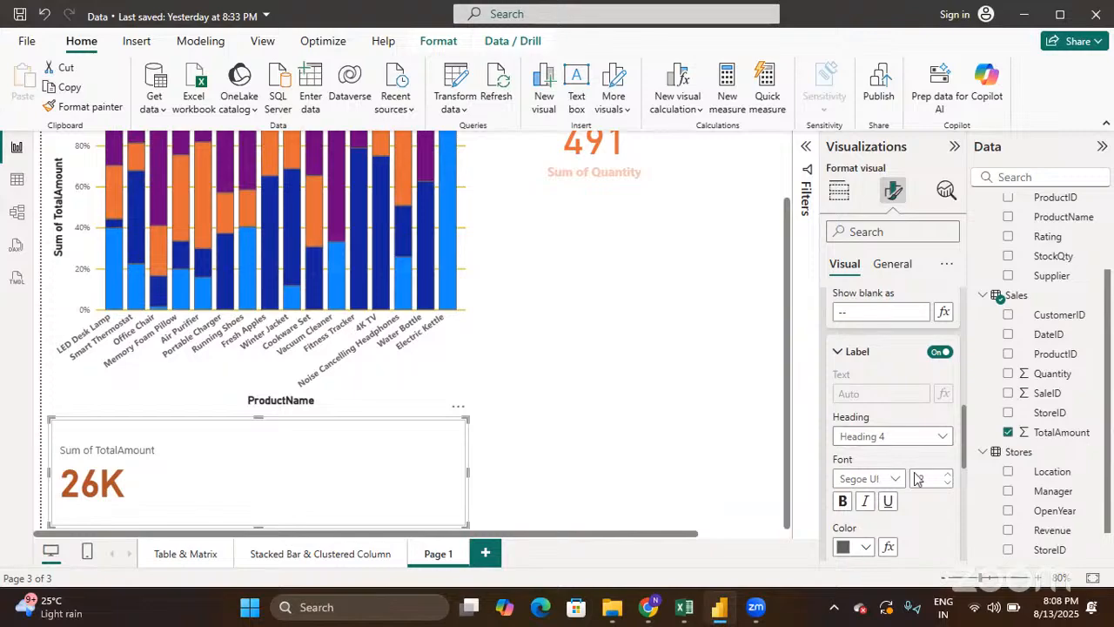
left_click(839, 503)
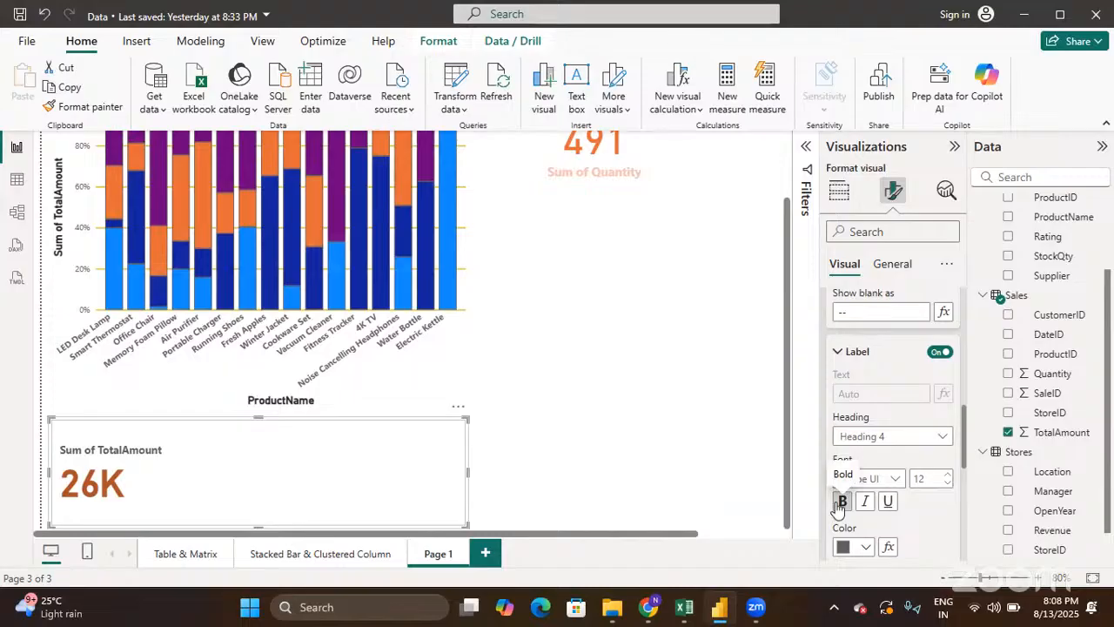
scroll(959, 515, "down", 1)
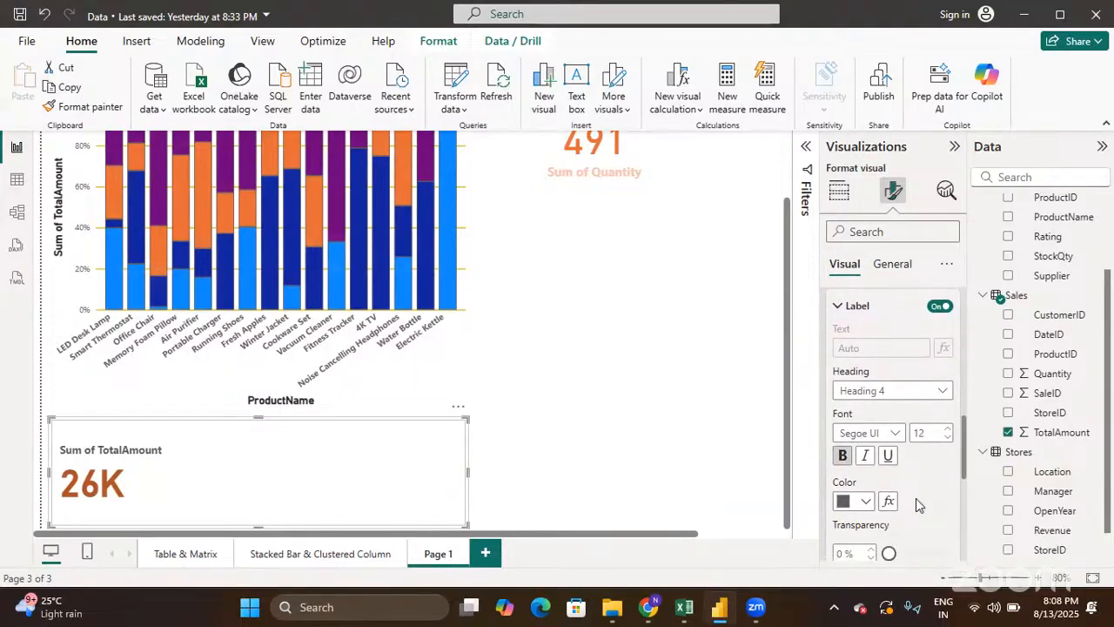
left_click(858, 501)
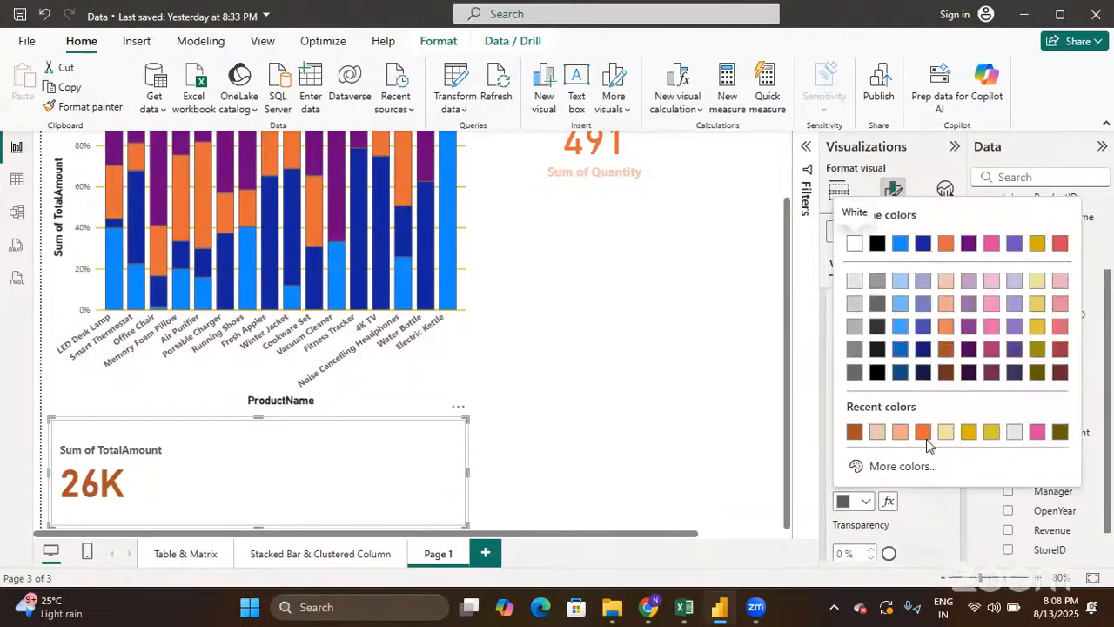
left_click(946, 304)
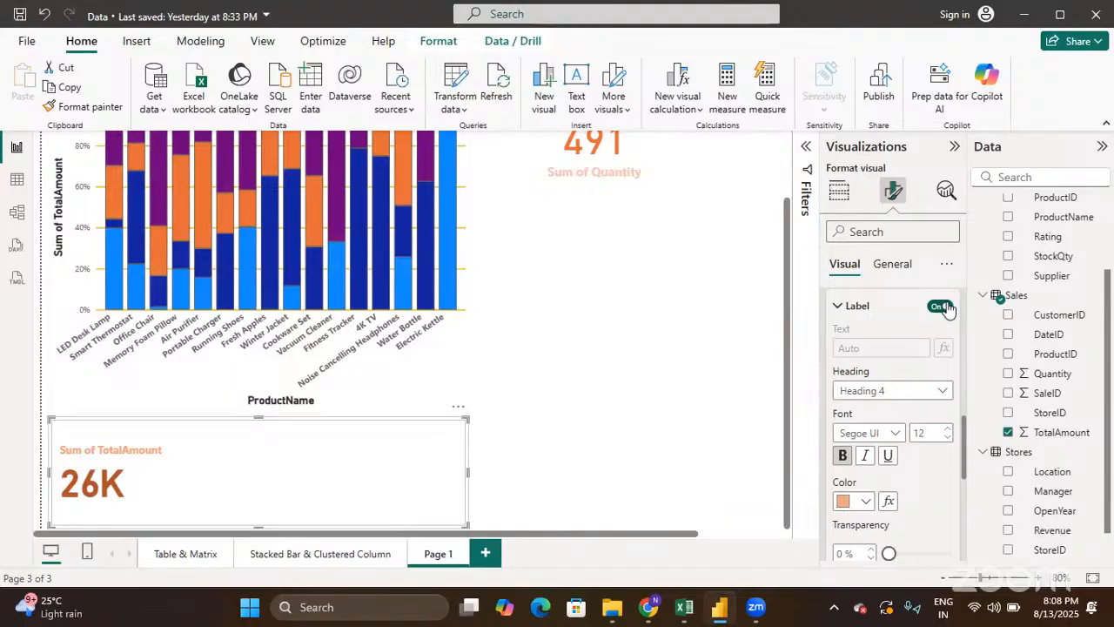
scroll(940, 364, "down", 4)
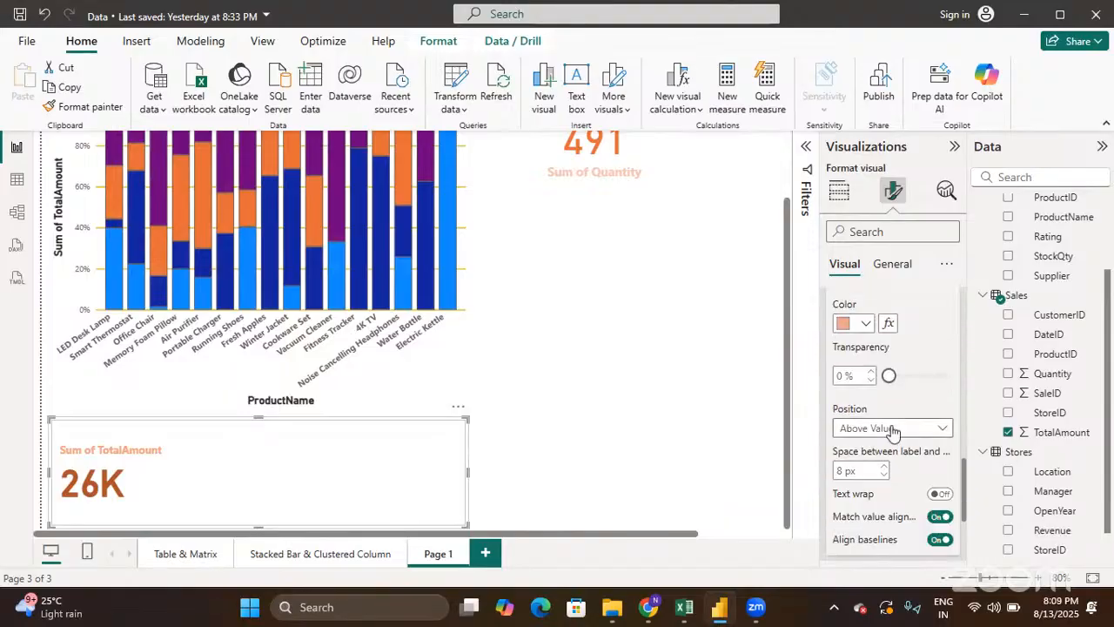
scroll(892, 431, "down", 3)
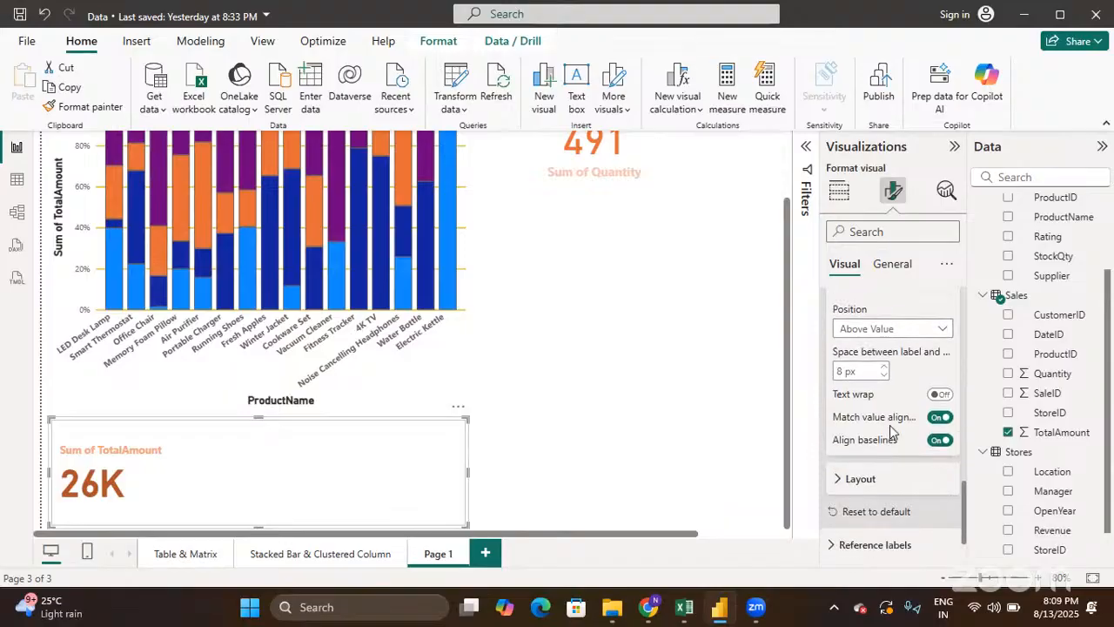
scroll(889, 426, "up", 5)
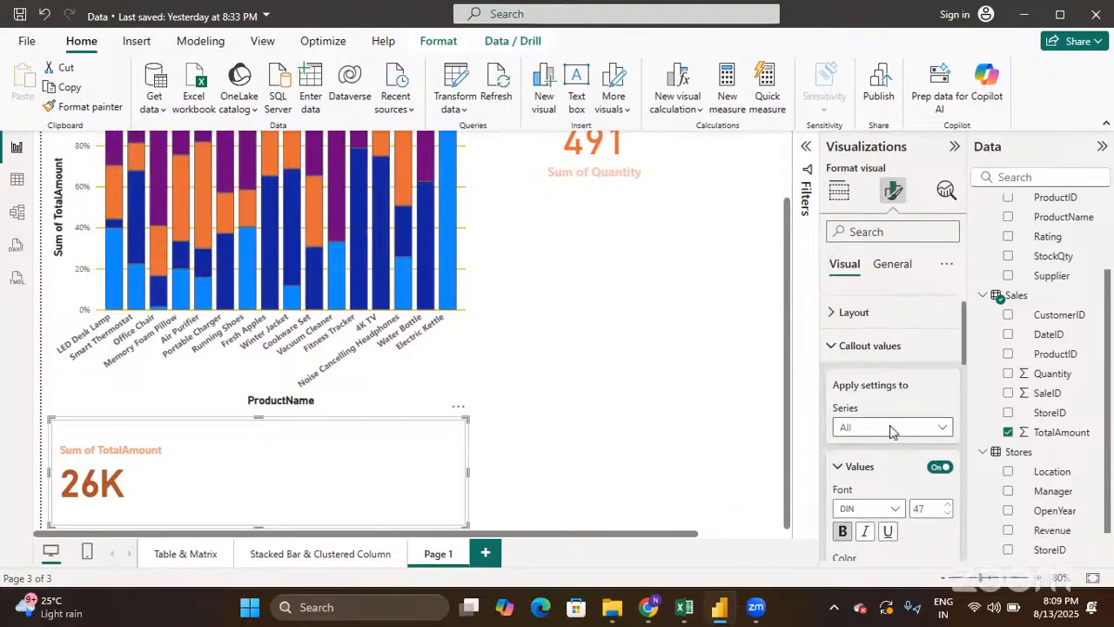
left_click(834, 401)
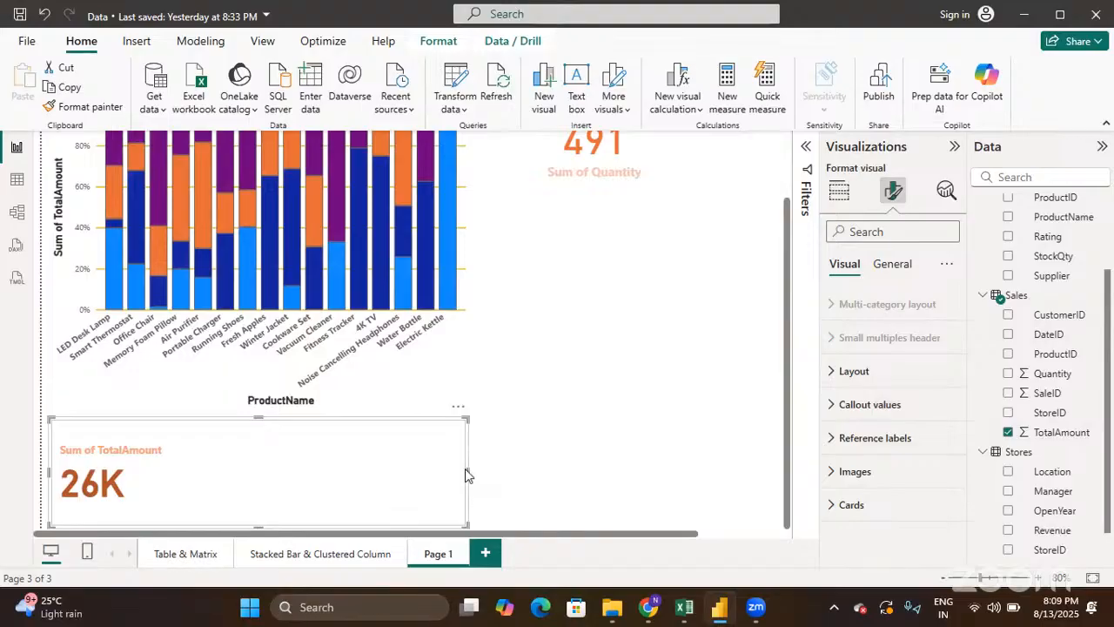
Resize the TotalAmount card and place it beneath the Sum of Quantity card, beside the column chart
left_click_drag(467, 470, 642, 291)
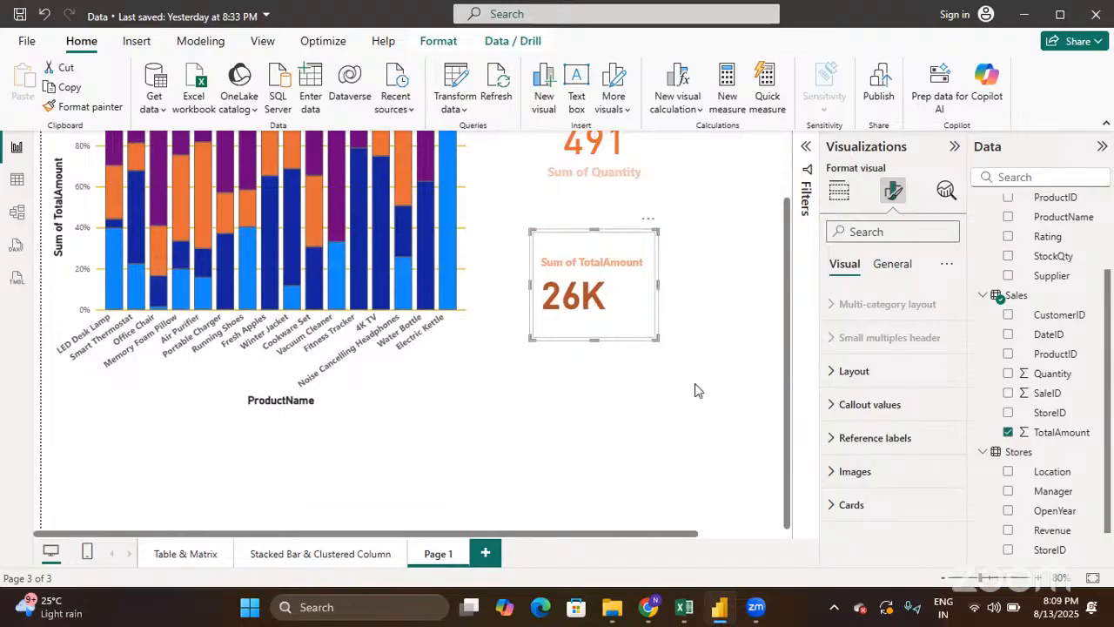
left_click(695, 385)
scroll(694, 384, "up", 1)
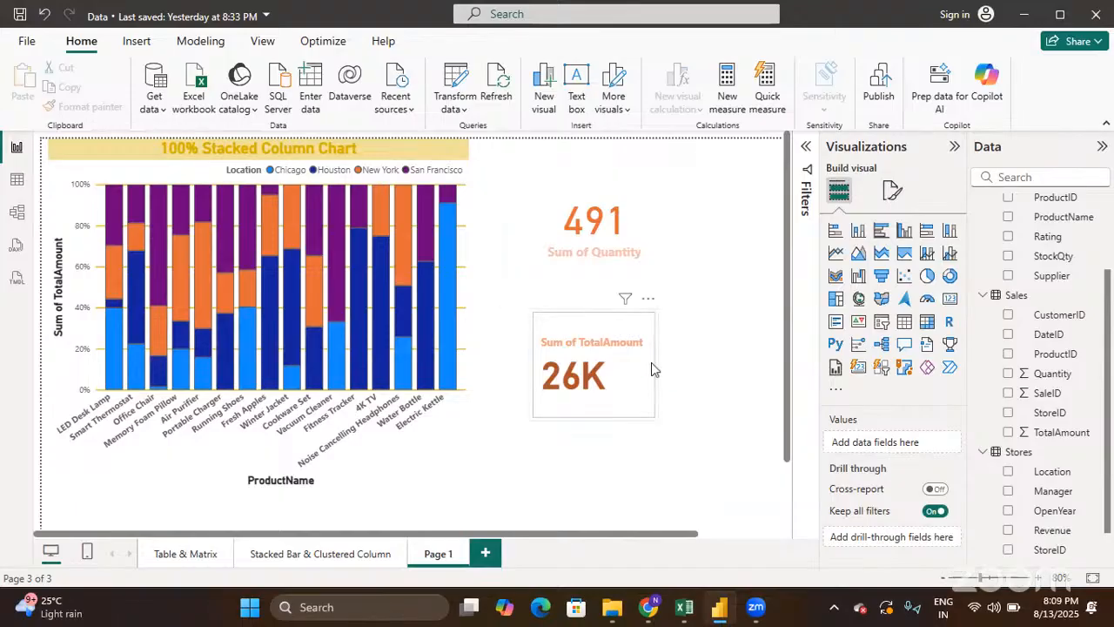
left_click(647, 409)
mouse_move(655, 418)
left_mouse_down()
mouse_move(719, 459)
mouse_move(642, 421)
mouse_move(659, 409)
mouse_move(657, 430)
mouse_move(641, 434)
left_mouse_up()
left_click(762, 475)
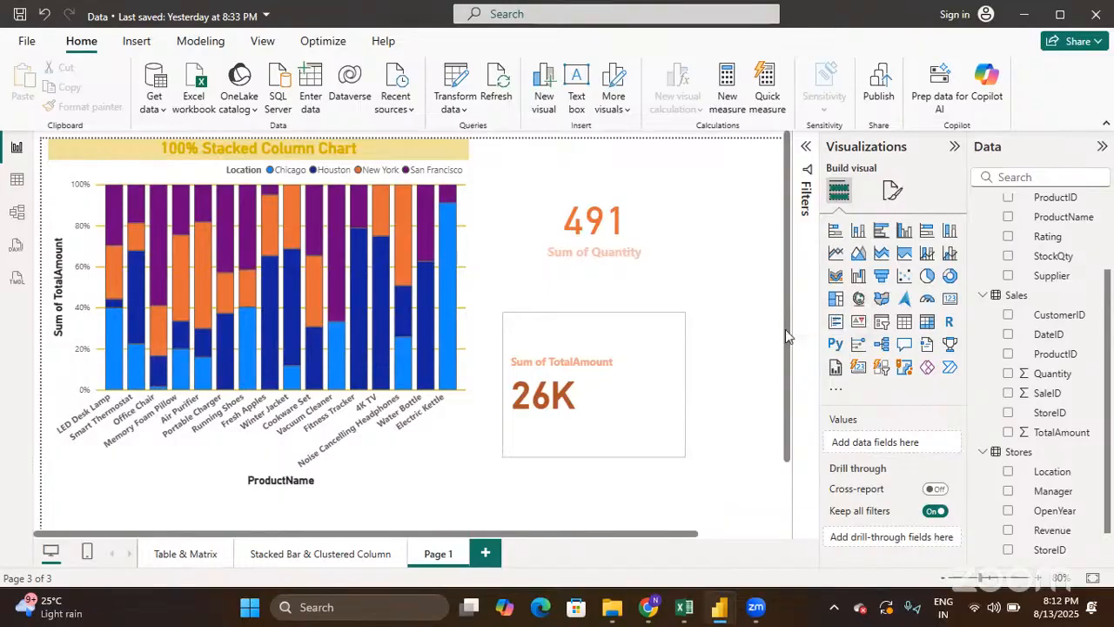
Examine the table relationships in Model view from Customer to Stores, with the Properties and Data panes collapsed
left_click(18, 218)
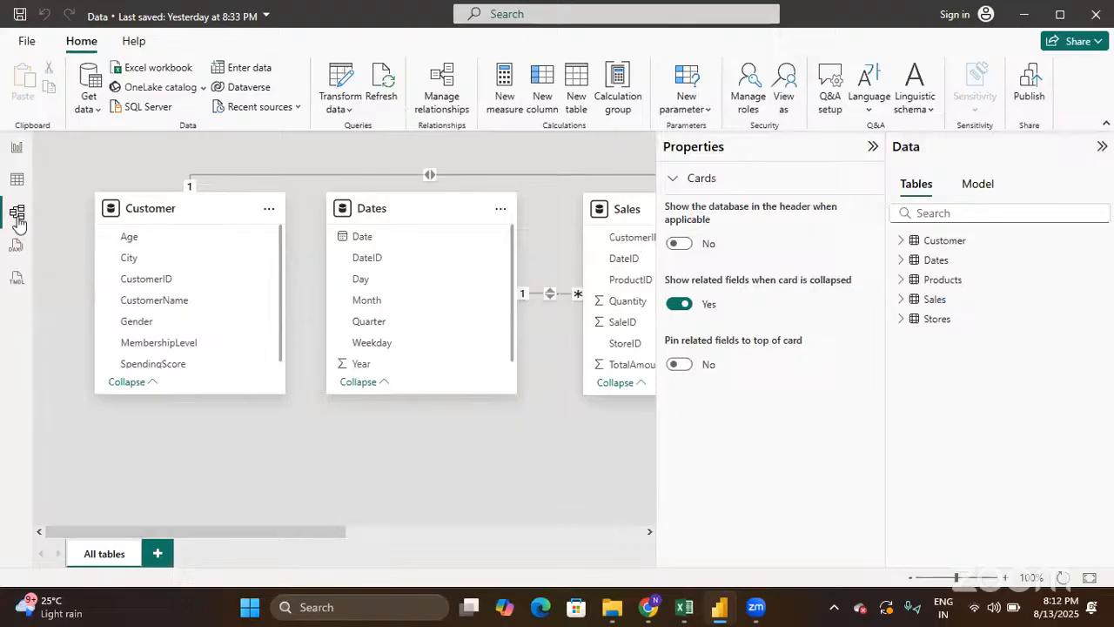
left_click(872, 146)
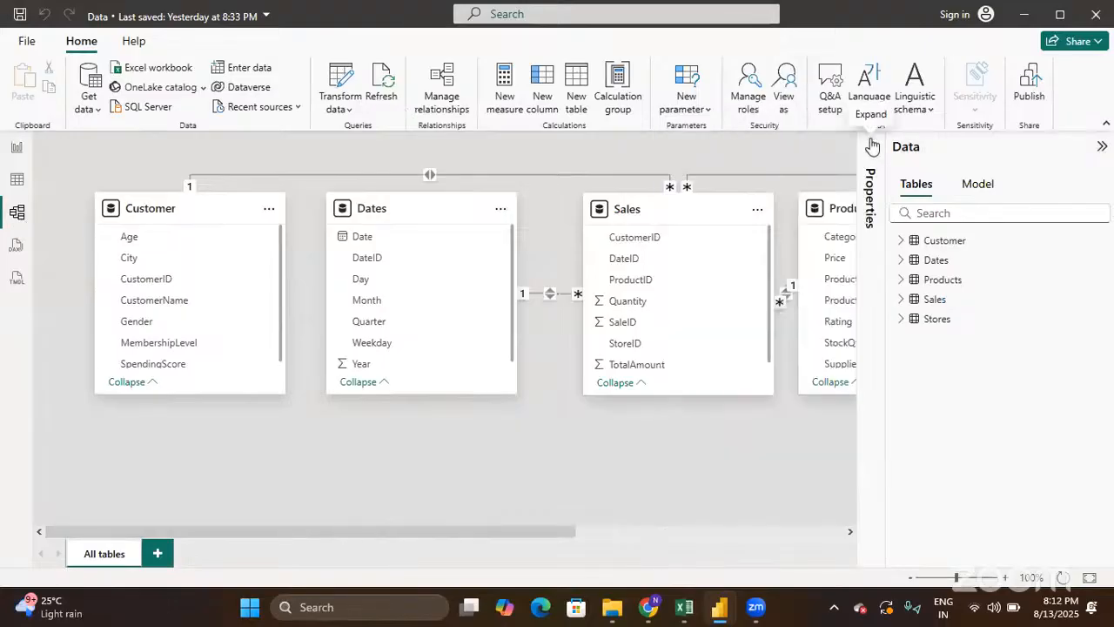
left_click(1101, 148)
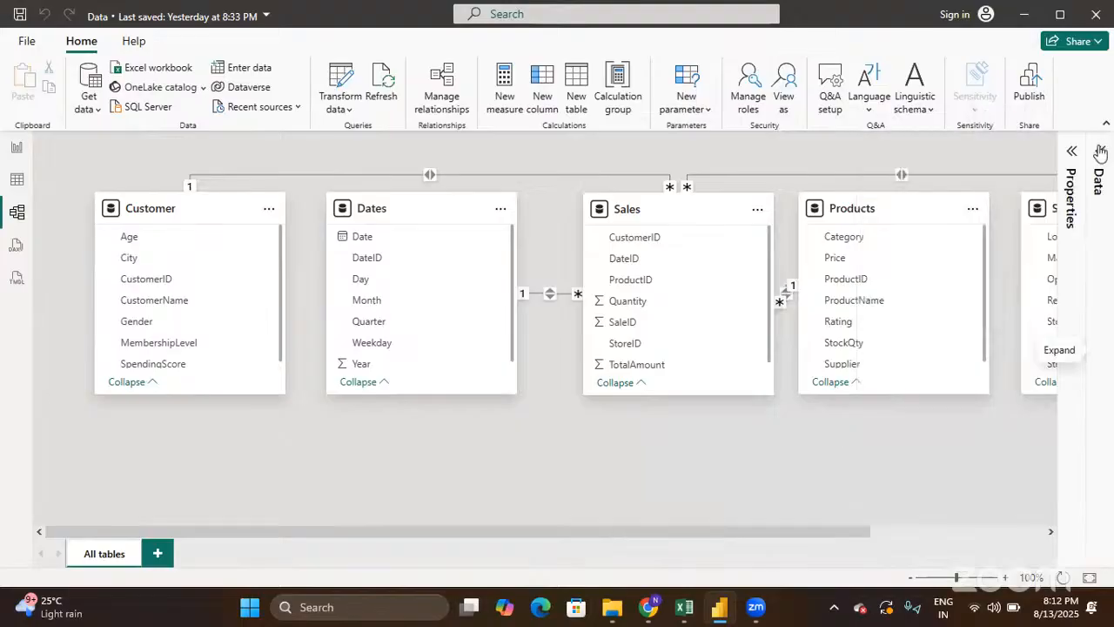
scroll(760, 308, "right", 5)
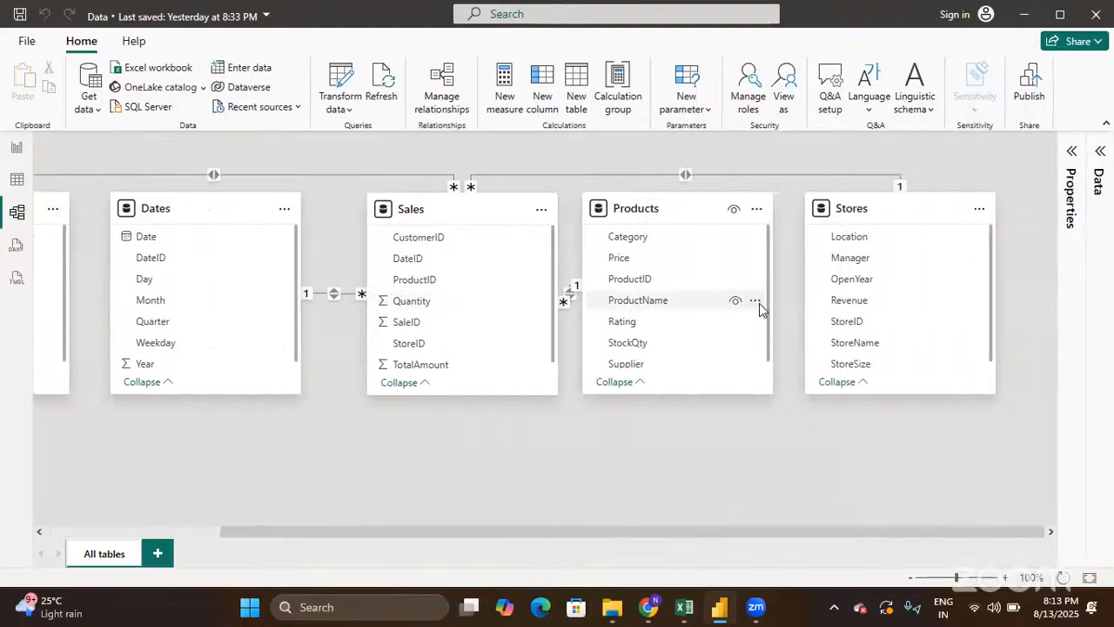
scroll(759, 306, "left", 5)
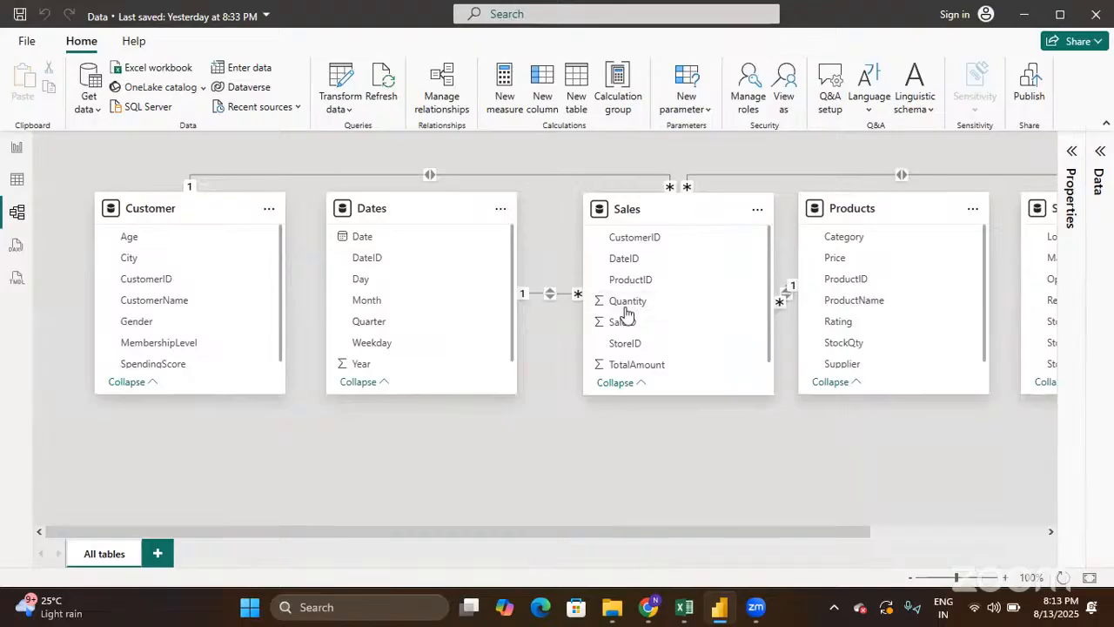
Save the report file and collapse the Sales table in the model diagram
key("ctrl+s")
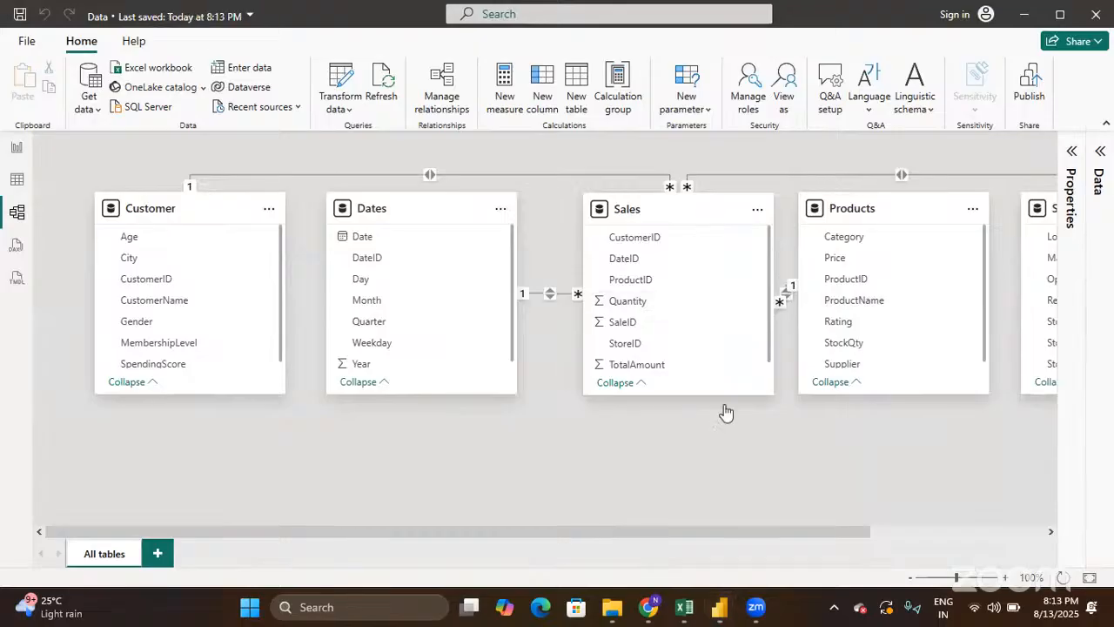
left_click(642, 388)
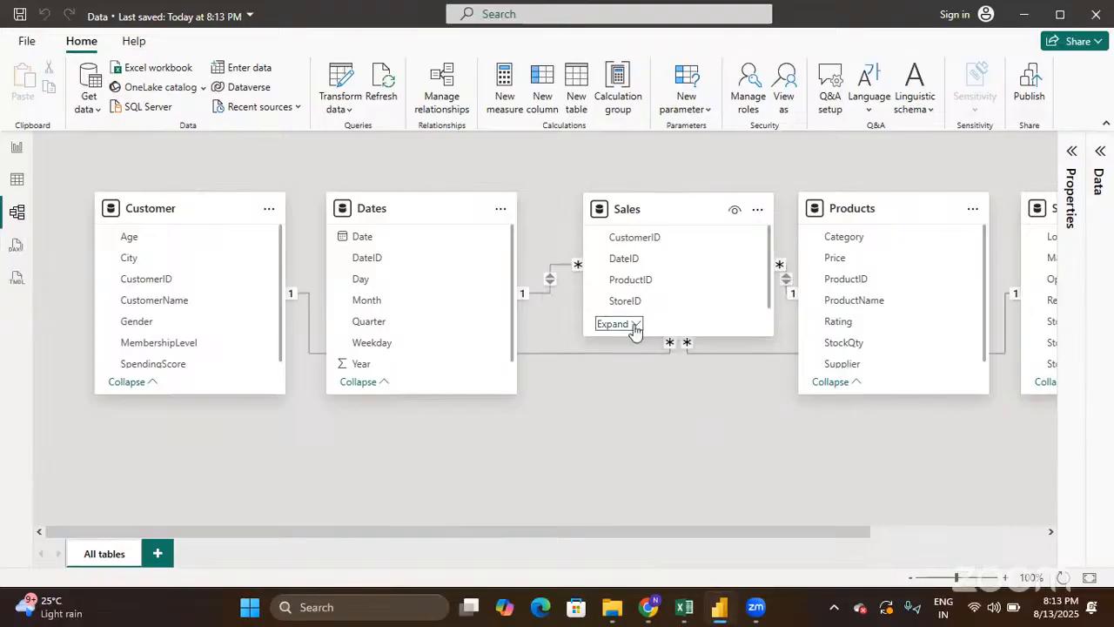
Expand the Sales table in the model diagram to list all of its fields again
left_click(635, 327)
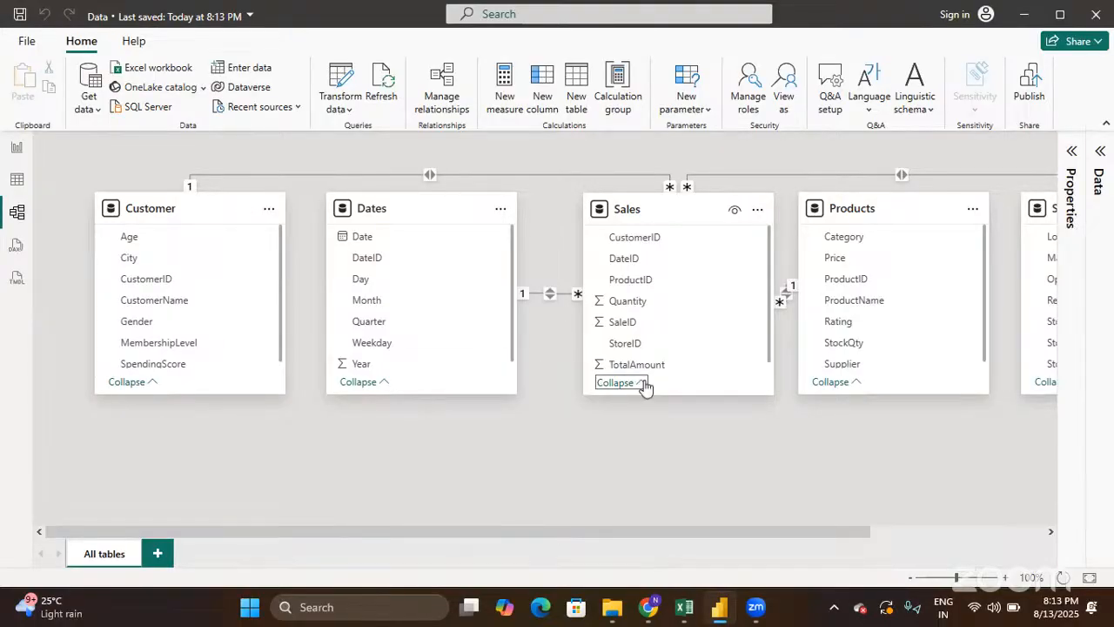
scroll(645, 327, "down", 1)
scroll(646, 327, "up", 1)
Compare the Dates table's collapsed and expanded field lists in the model diagram, leaving it expanded and the Data pane closed
left_click(375, 383)
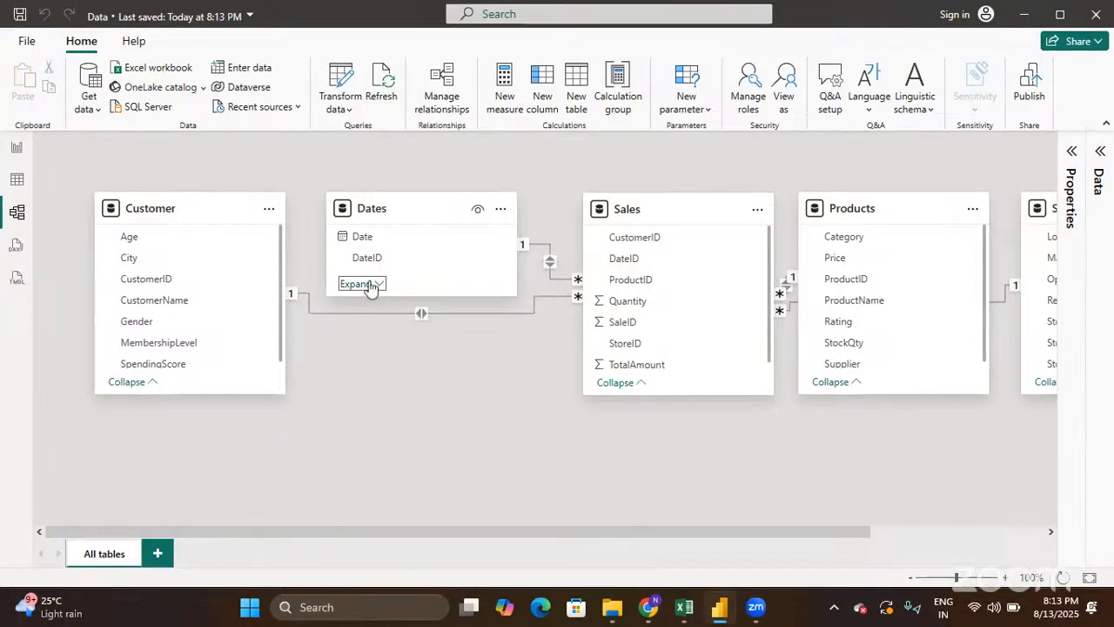
left_click(1100, 153)
left_click(1099, 154)
left_click(370, 283)
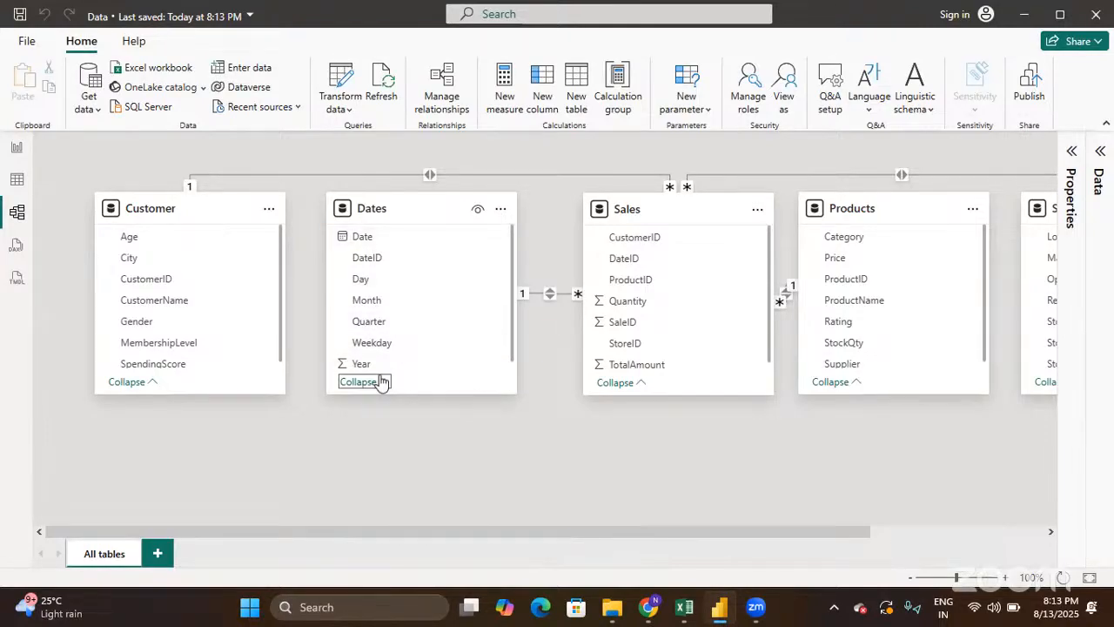
left_click(360, 382)
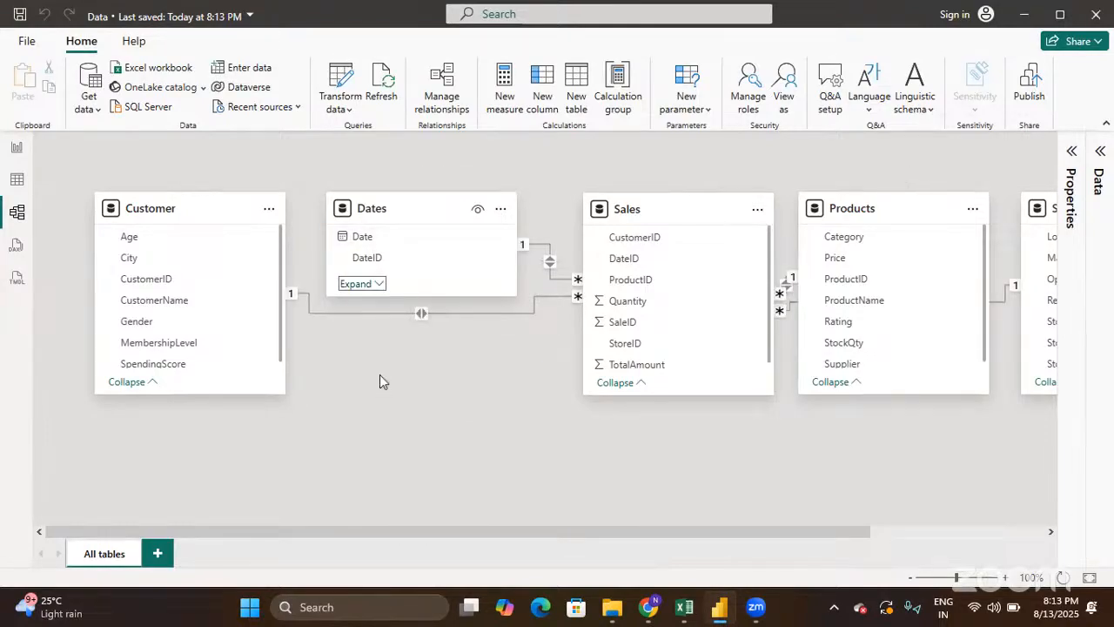
left_click(361, 283)
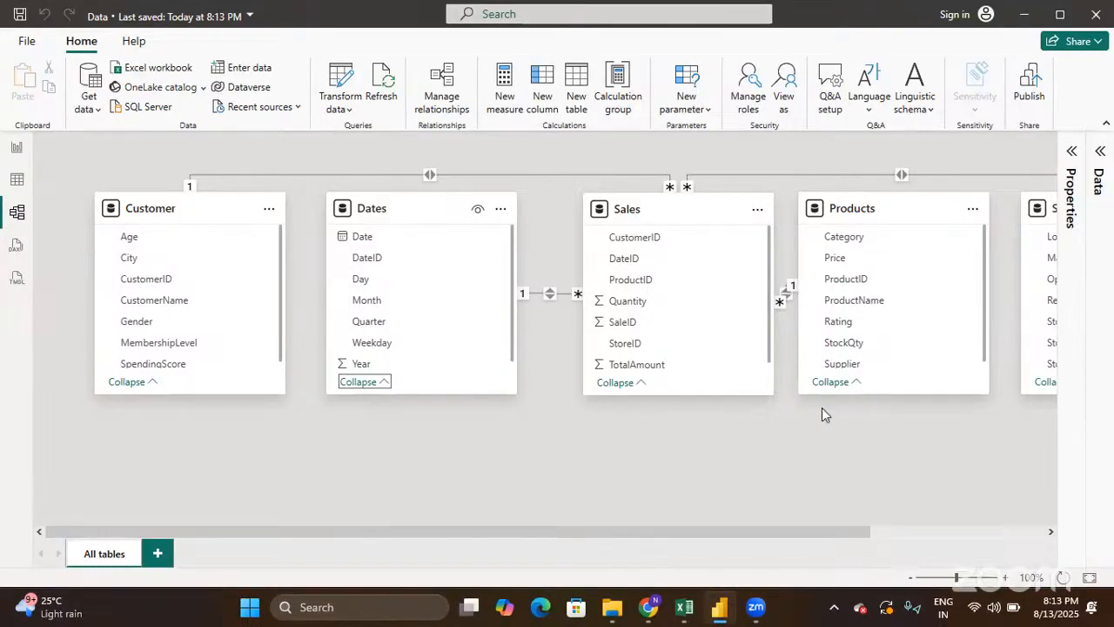
Check the remaining tables at the far end of the model diagram and return to Report view
scroll(747, 403, "right", 3)
scroll(747, 404, "left", 3)
left_click(19, 147)
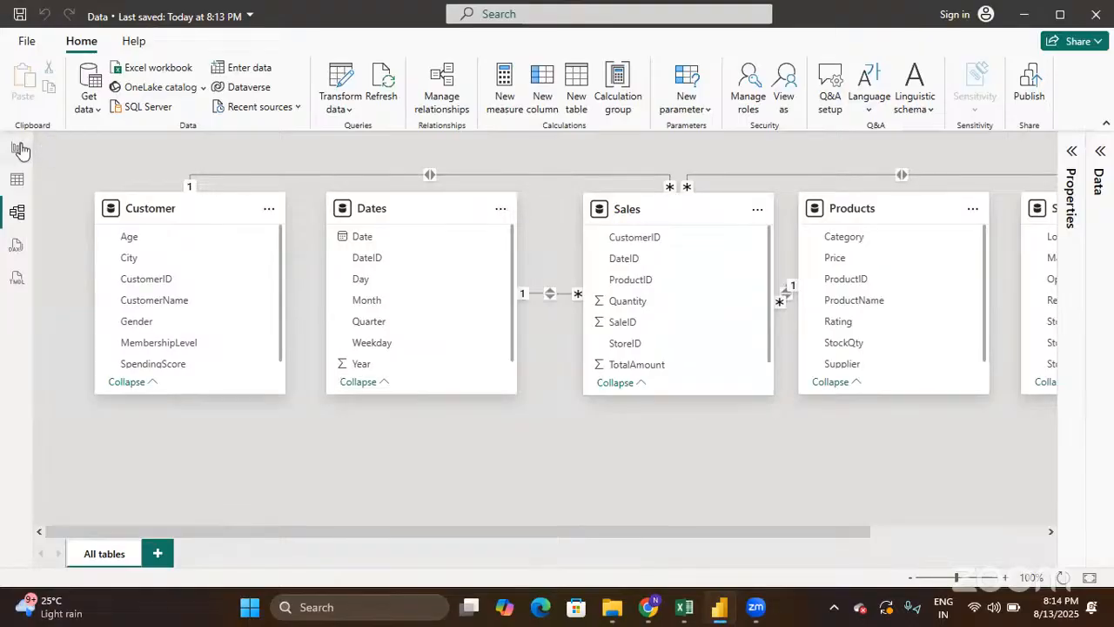